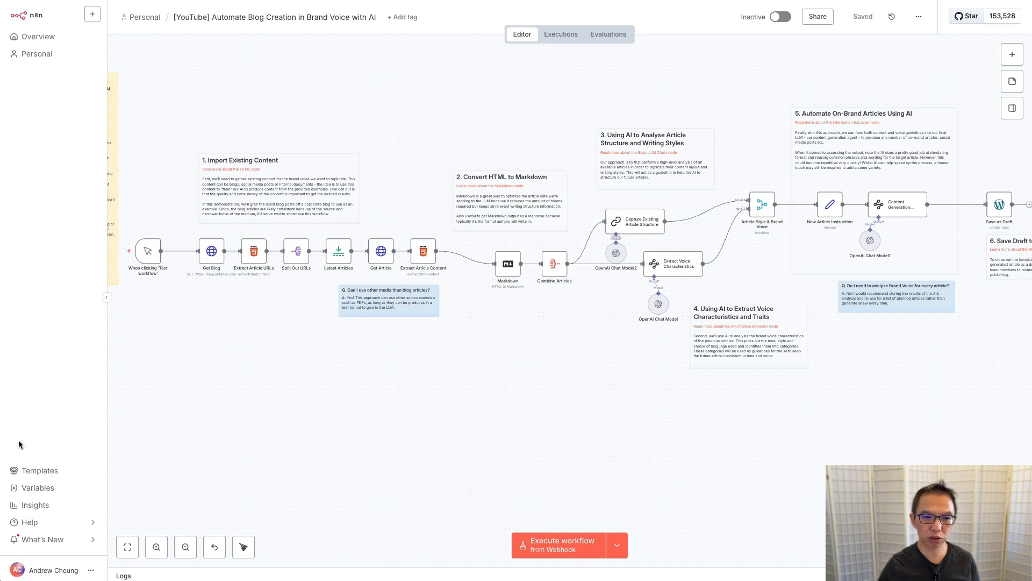
Step: Pan across the n8n canvas to review the blog-generation workflow's nodes
{"action": "scroll", "coordinate": [233, 334], "scroll_direction": "up", "scroll_amount": 5}
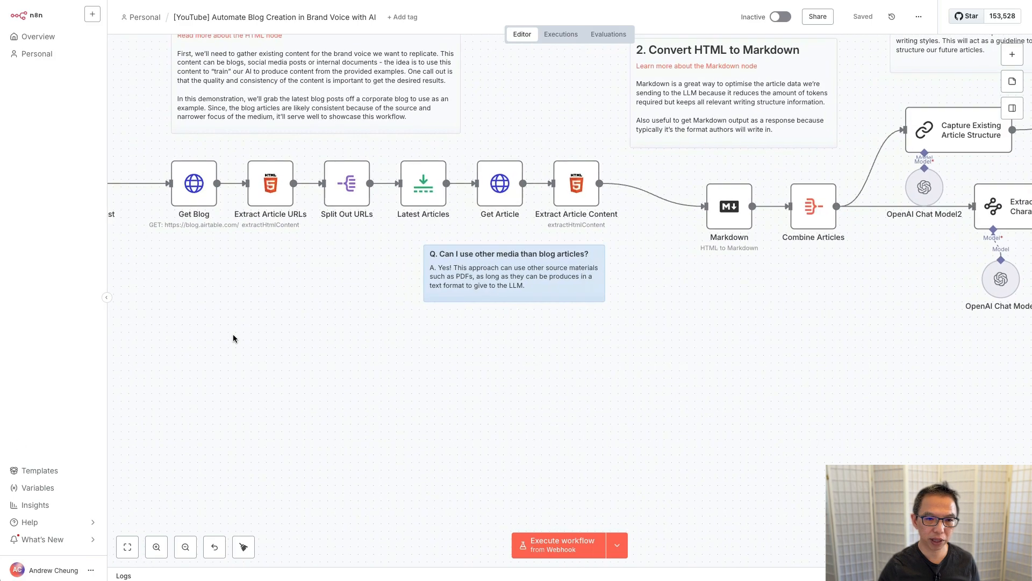
{"action": "scroll", "coordinate": [234, 334], "scroll_direction": "left", "scroll_amount": 4}
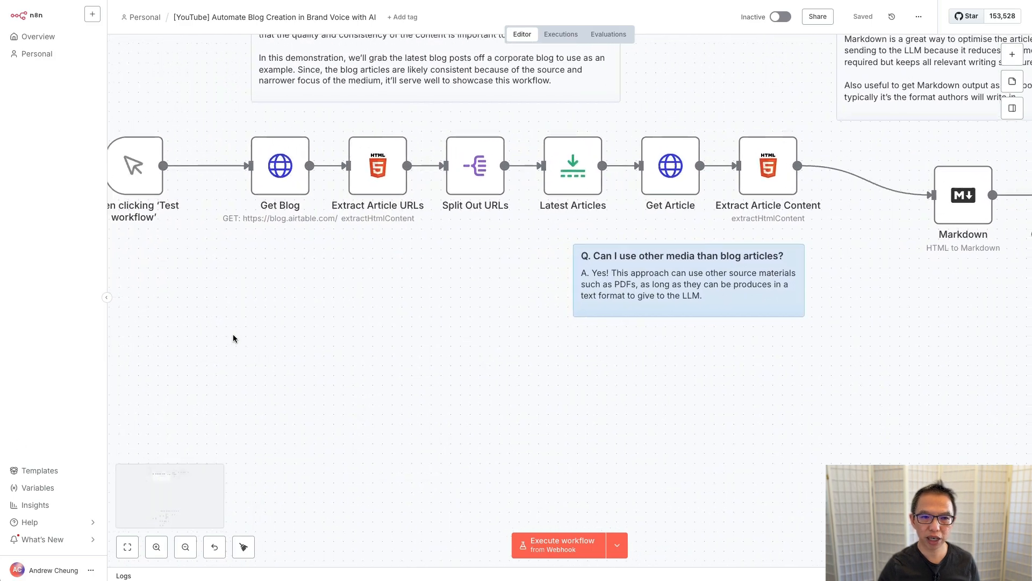
{"action": "mouse_move", "coordinate": [277, 178]}
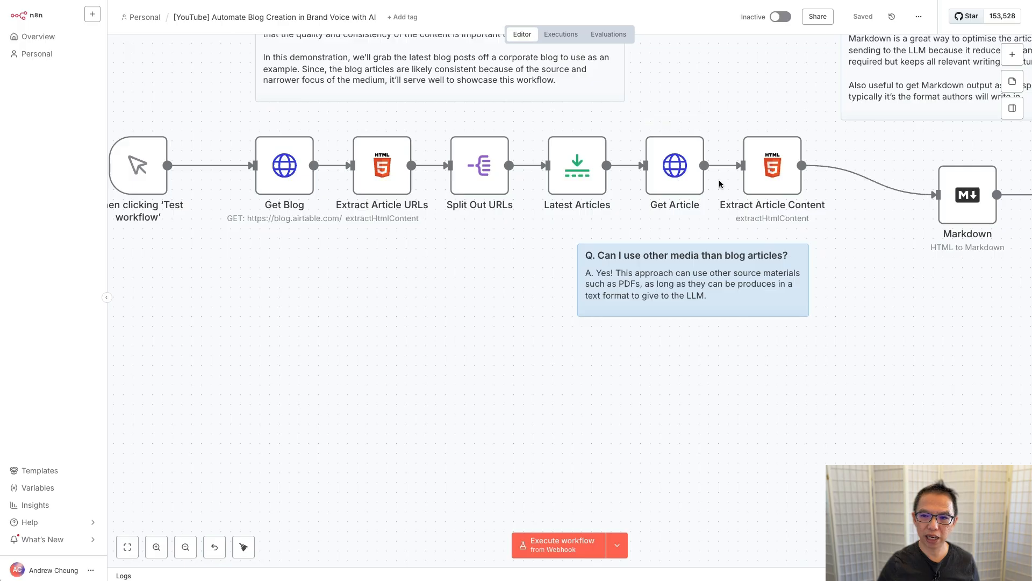
{"action": "left_click_drag", "start_coordinate": [936, 280], "coordinate": [762, 251]}
{"action": "scroll", "coordinate": [984, 329], "scroll_direction": "right", "scroll_amount": 2}
{"action": "scroll", "coordinate": [984, 333], "scroll_direction": "right", "scroll_amount": 5}
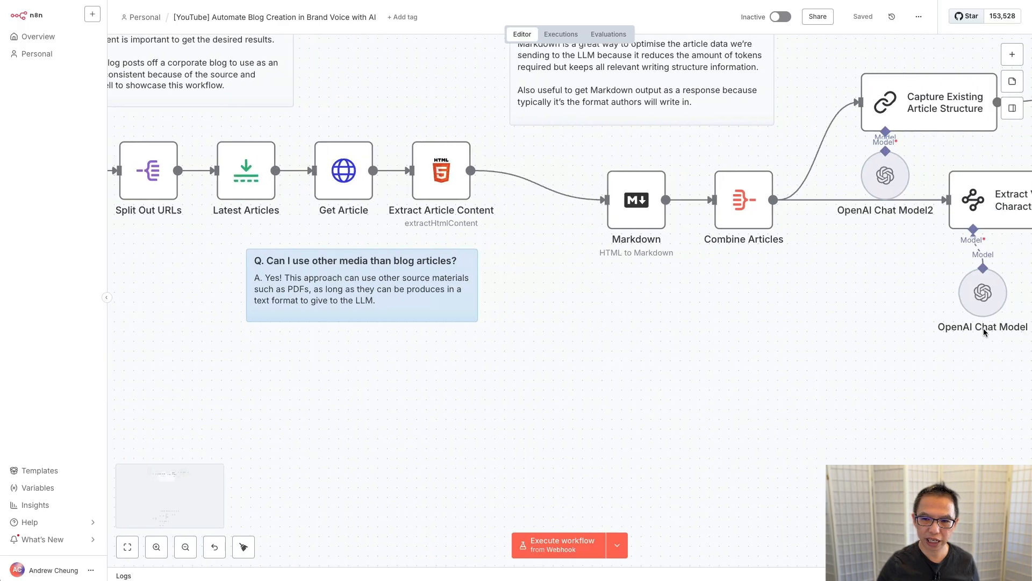
{"action": "scroll", "coordinate": [566, 283], "scroll_direction": "right", "scroll_amount": 1}
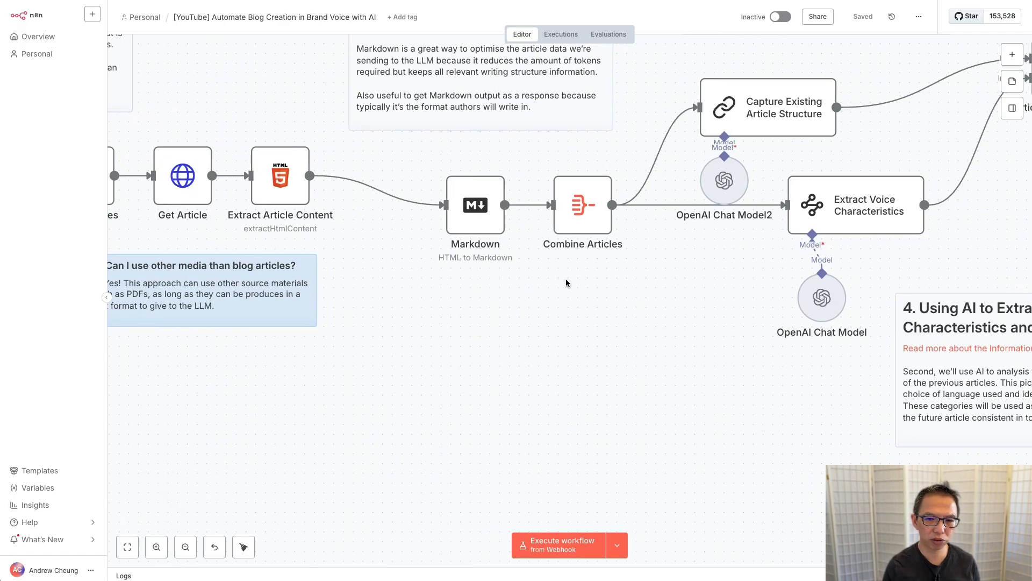
{"action": "scroll", "coordinate": [570, 279], "scroll_direction": "right", "scroll_amount": 6}
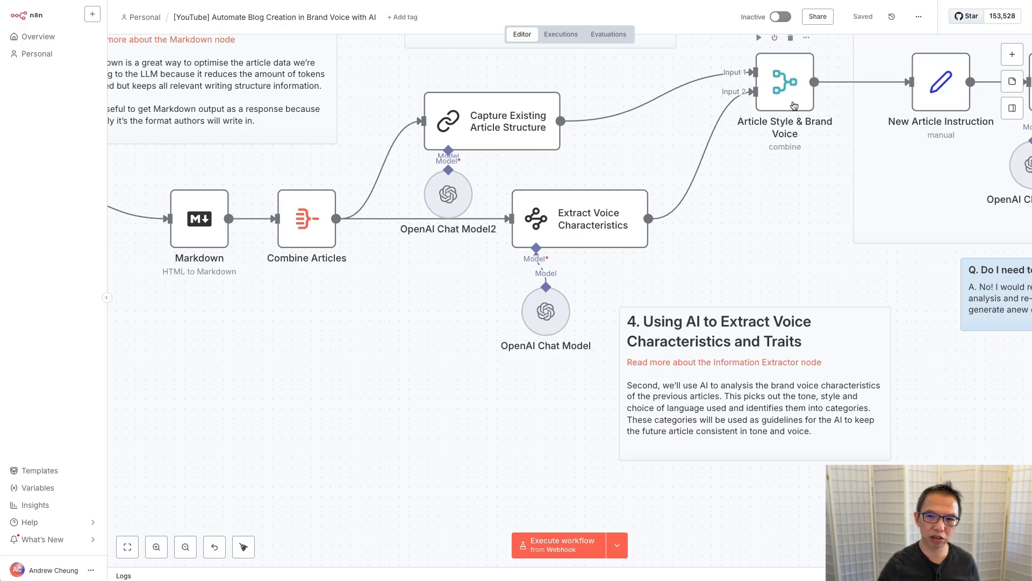
{"action": "scroll", "coordinate": [756, 209], "scroll_direction": "right", "scroll_amount": 1}
{"action": "scroll", "coordinate": [756, 213], "scroll_direction": "right", "scroll_amount": 10}
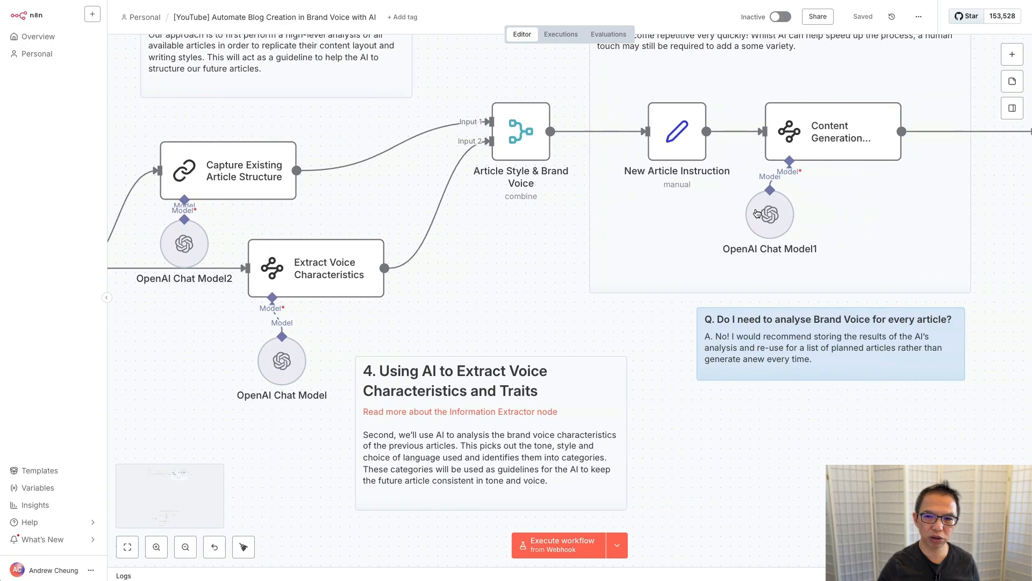
{"action": "scroll", "coordinate": [756, 213], "scroll_direction": "right", "scroll_amount": 2}
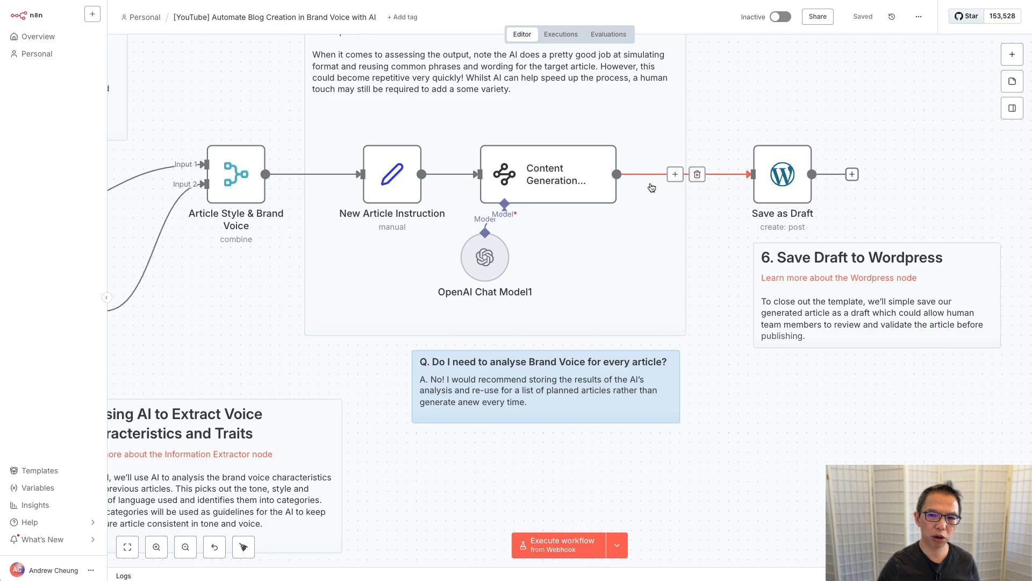
Step: Execute the whole workflow, then check the new 'Unlocking Insights' draft in WordPress Posts
{"action": "scroll", "coordinate": [611, 228], "scroll_direction": "down", "scroll_amount": 5}
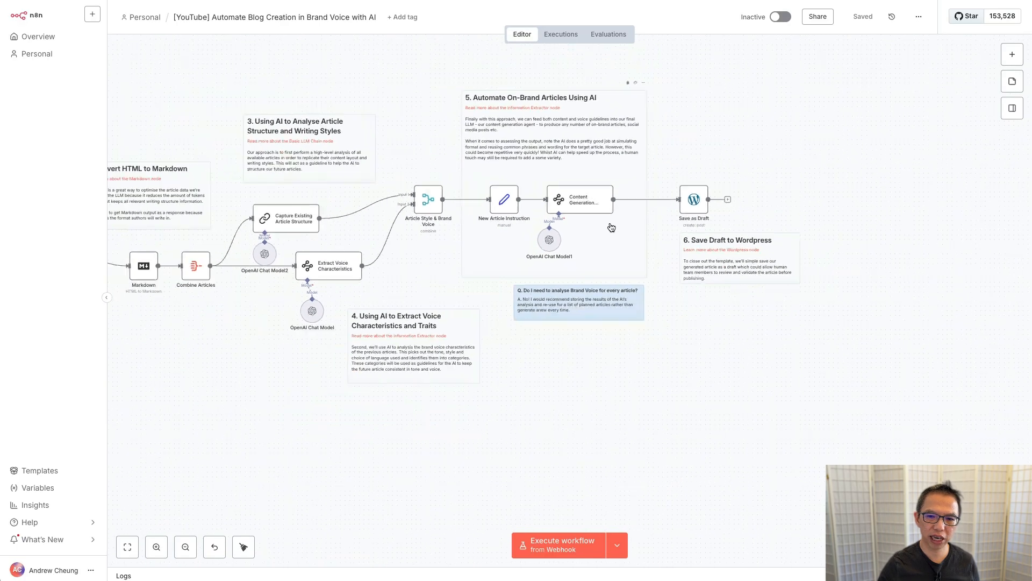
{"action": "scroll", "coordinate": [385, 315], "scroll_direction": "left", "scroll_amount": 2}
{"action": "scroll", "coordinate": [385, 315], "scroll_direction": "left", "scroll_amount": 5}
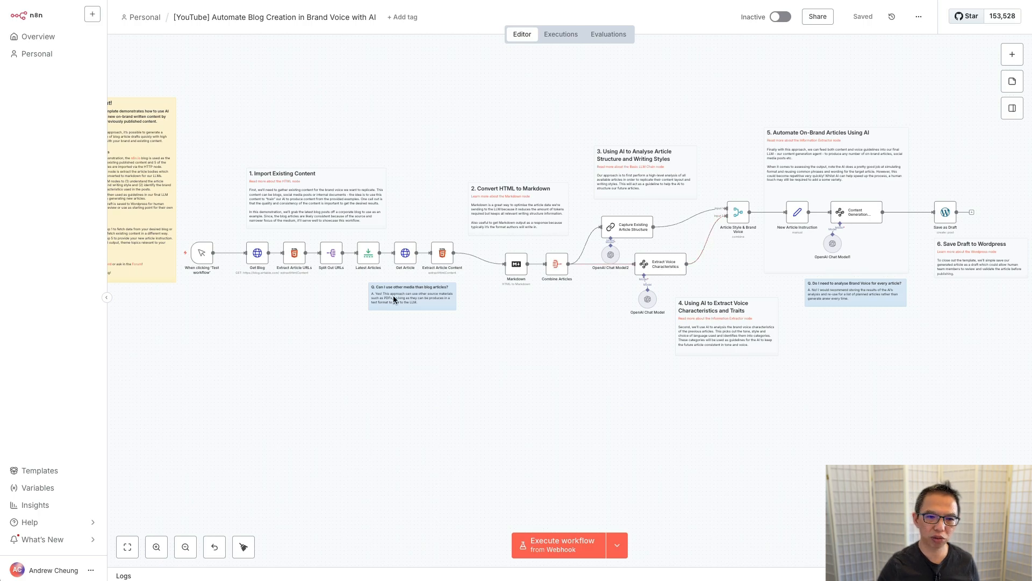
{"action": "left_click", "coordinate": [165, 253]}
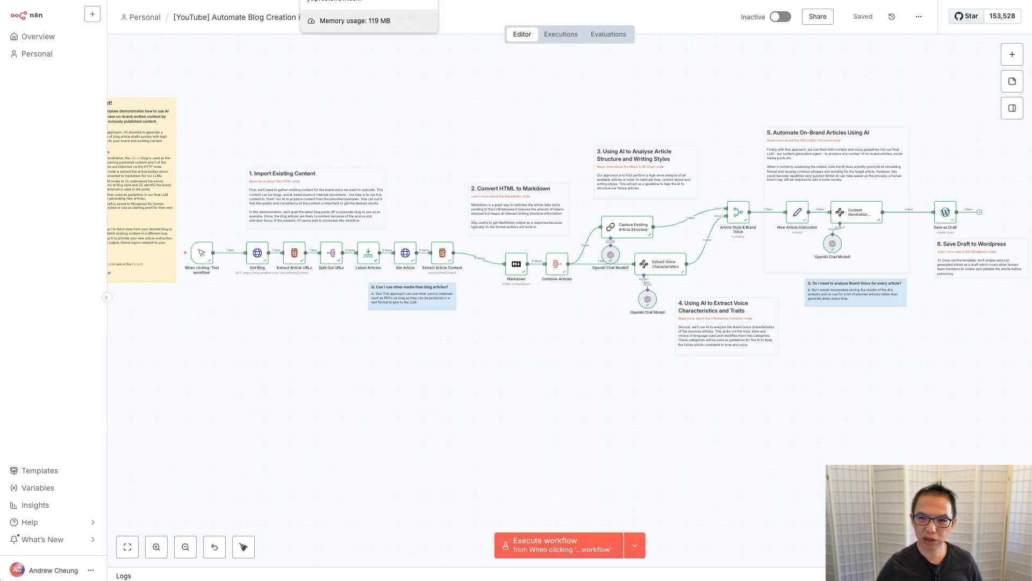
{"action": "left_click", "coordinate": [350, 0]}
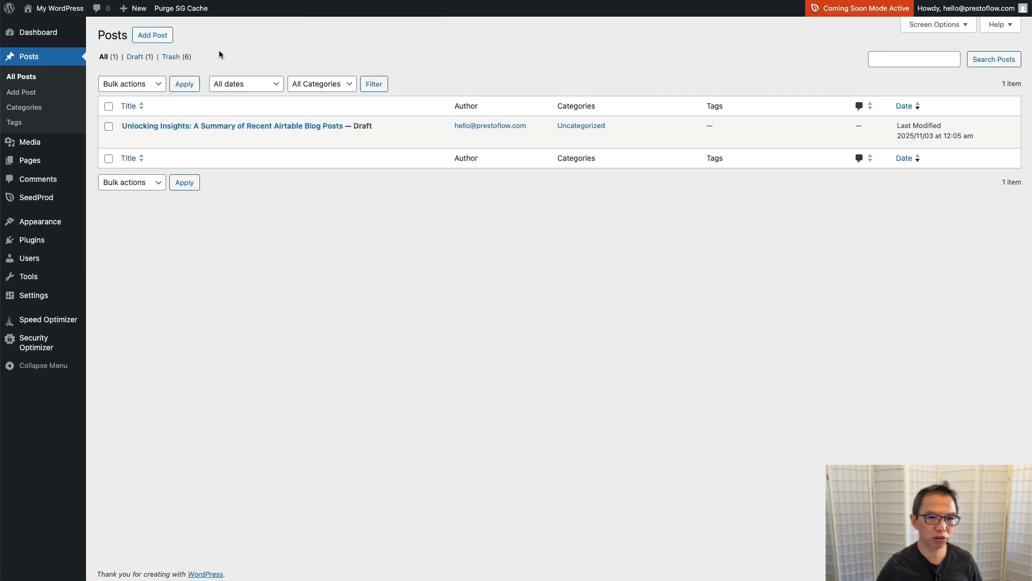
Step: Open and read the 'Unlocking Insights' draft in the block editor, then return to n8n
{"action": "left_click", "coordinate": [272, 125]}
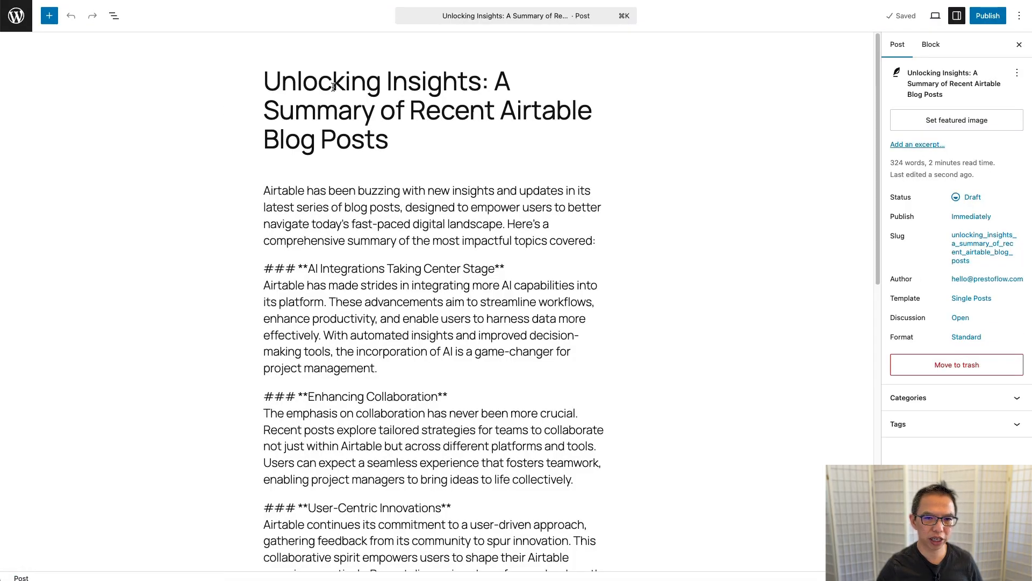
{"action": "scroll", "coordinate": [393, 206], "scroll_direction": "down", "scroll_amount": 5}
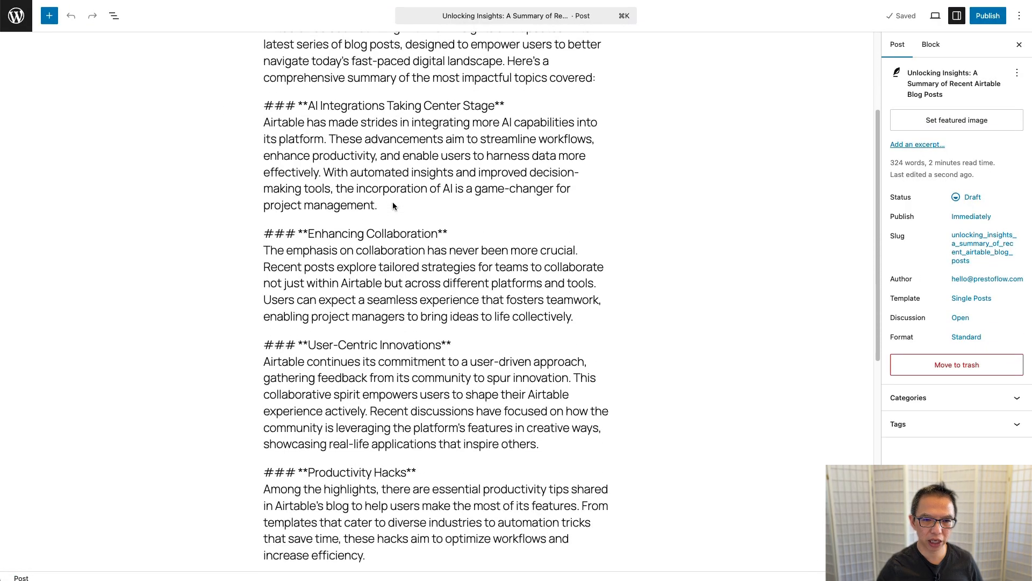
{"action": "scroll", "coordinate": [393, 206], "scroll_direction": "down", "scroll_amount": 6}
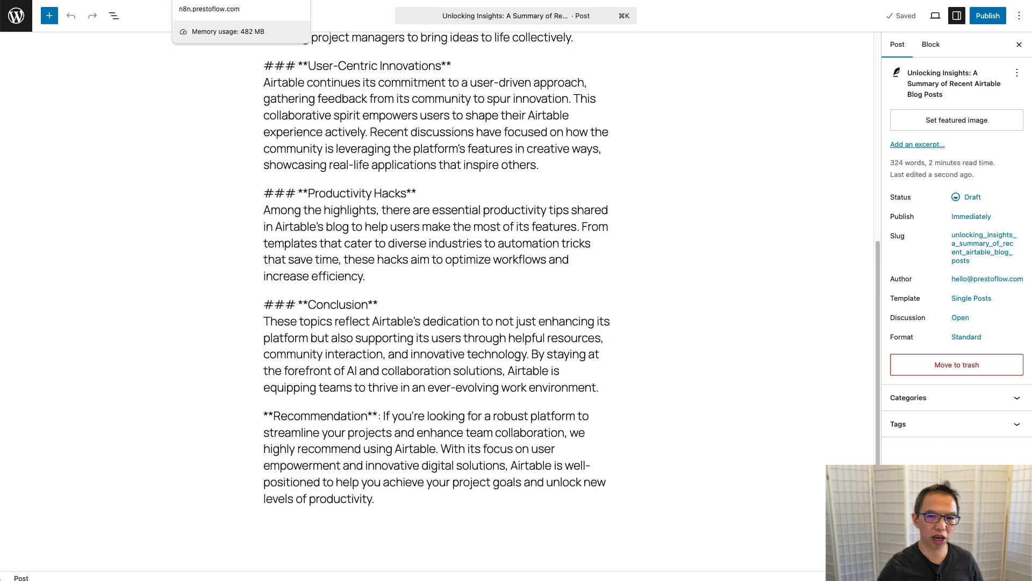
{"action": "left_click", "coordinate": [215, 1]}
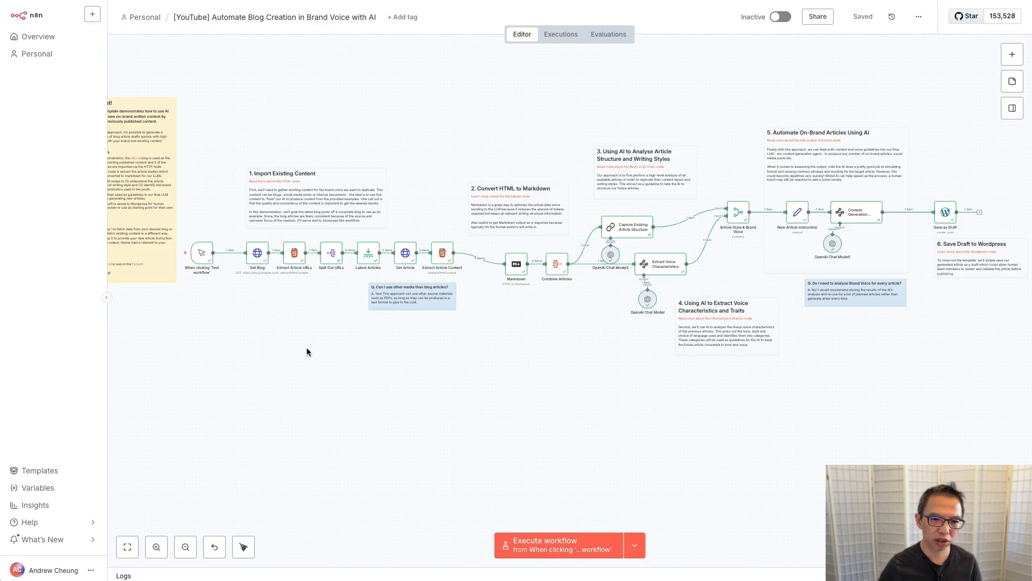
{"action": "scroll", "coordinate": [307, 352], "scroll_direction": "up", "scroll_amount": 5}
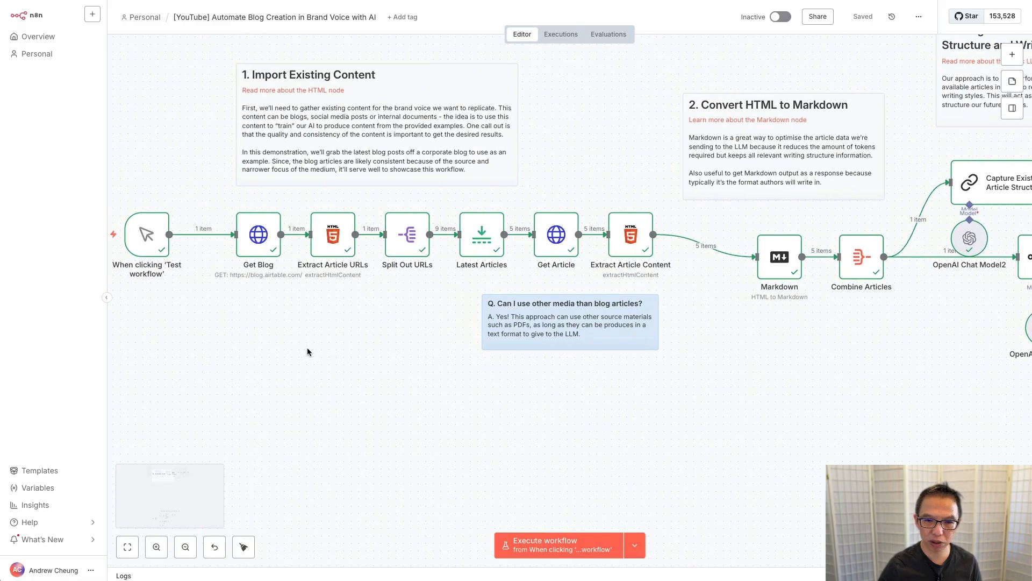
{"action": "scroll", "coordinate": [307, 351], "scroll_direction": "left", "scroll_amount": 2}
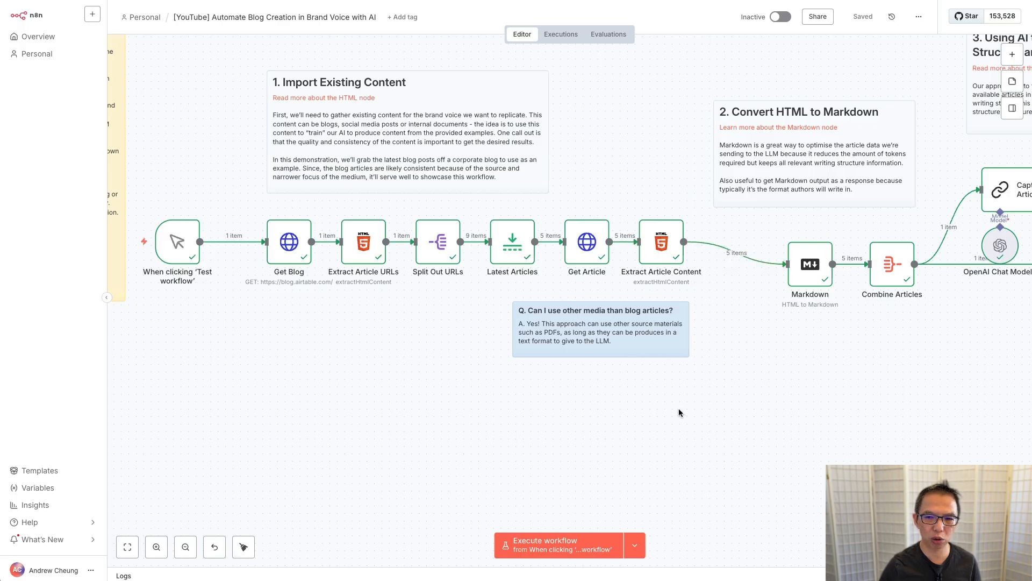
{"action": "scroll", "coordinate": [829, 407], "scroll_direction": "right", "scroll_amount": 10}
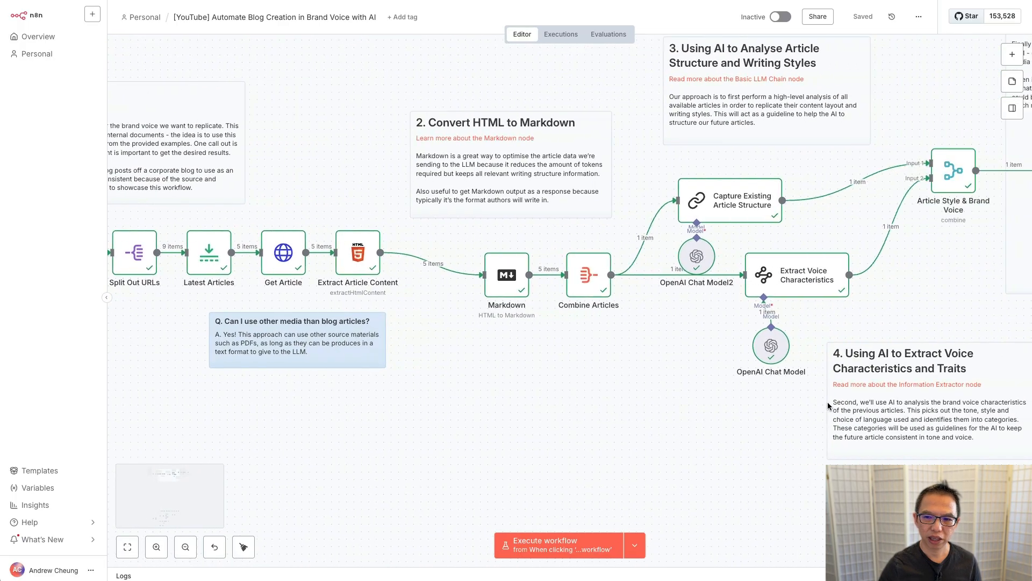
{"action": "scroll", "coordinate": [828, 407], "scroll_direction": "right", "scroll_amount": 5}
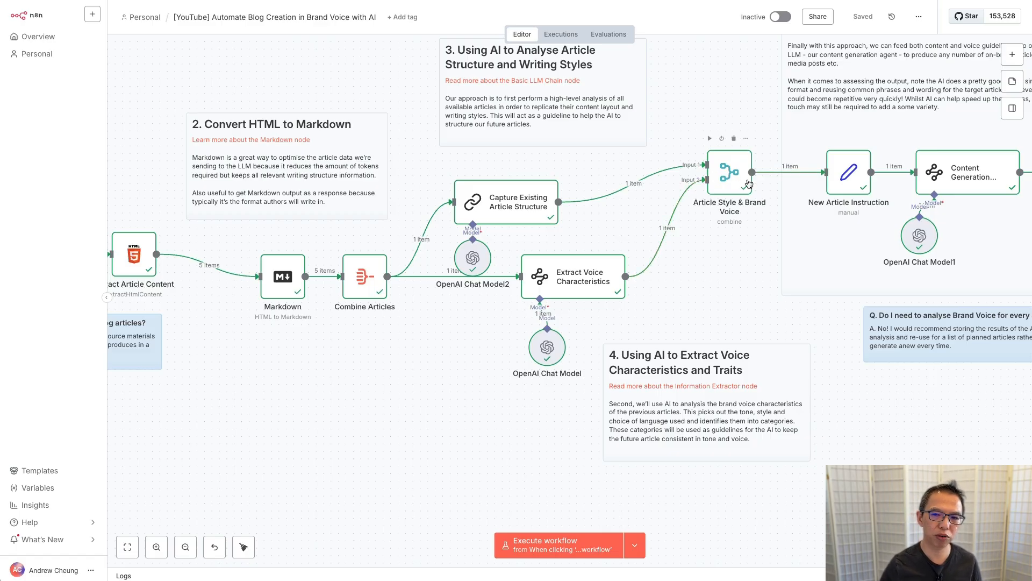
{"action": "scroll", "coordinate": [712, 273], "scroll_direction": "right", "scroll_amount": 6}
{"action": "scroll", "coordinate": [712, 273], "scroll_direction": "up", "scroll_amount": 1}
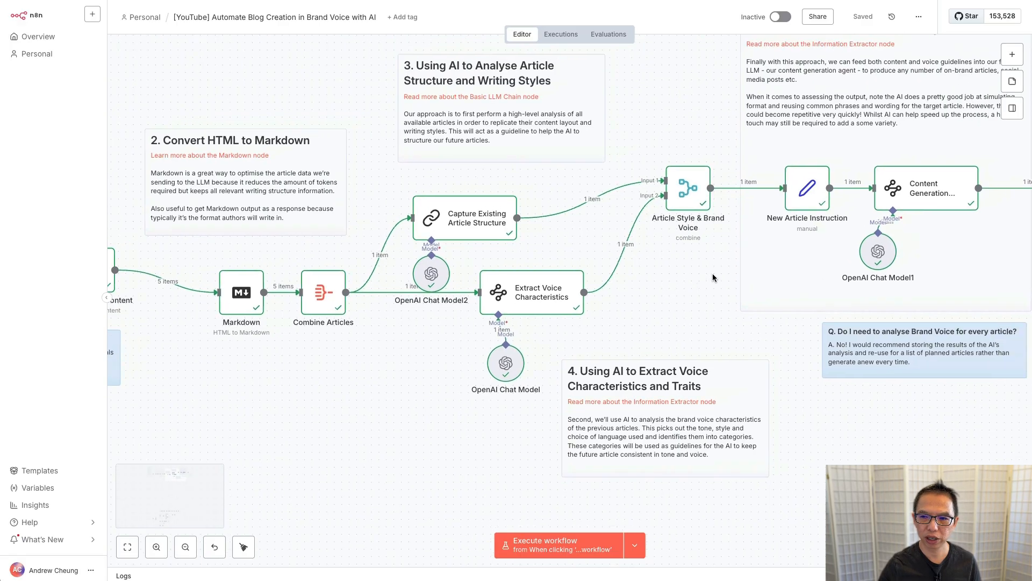
{"action": "scroll", "coordinate": [714, 278], "scroll_direction": "right", "scroll_amount": 3}
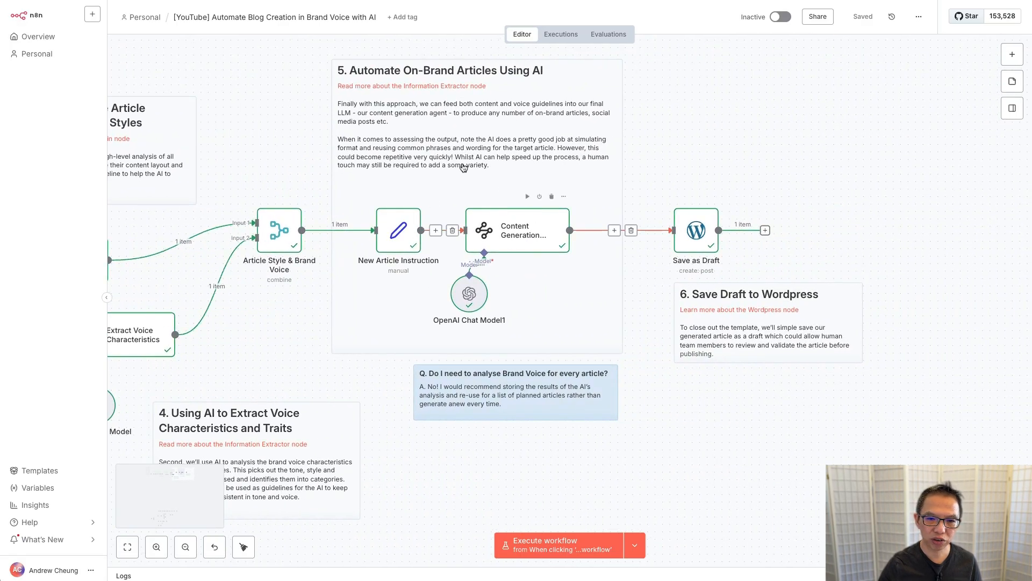
{"action": "left_click", "coordinate": [392, 235]}
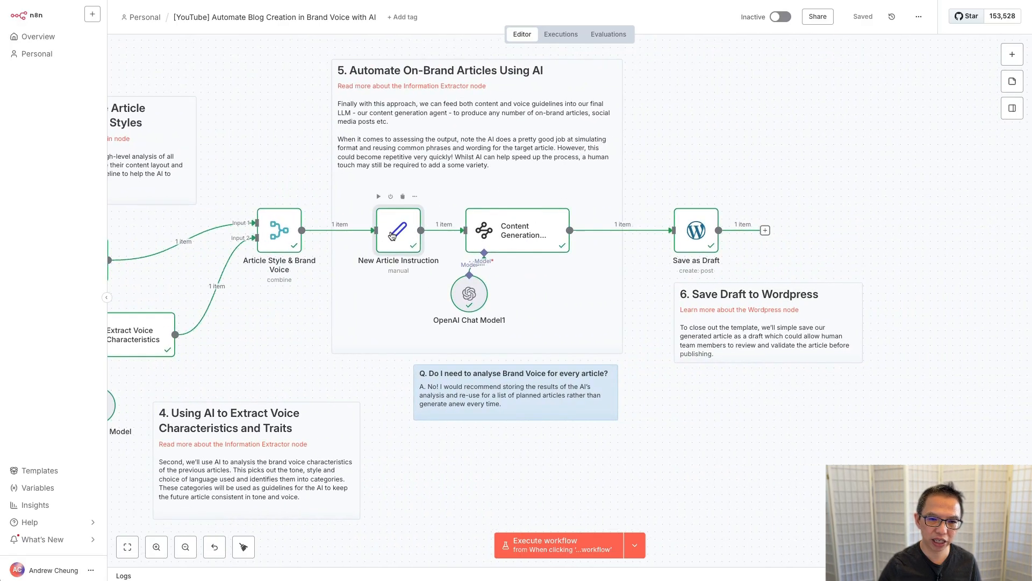
{"action": "double_click", "coordinate": [392, 235]}
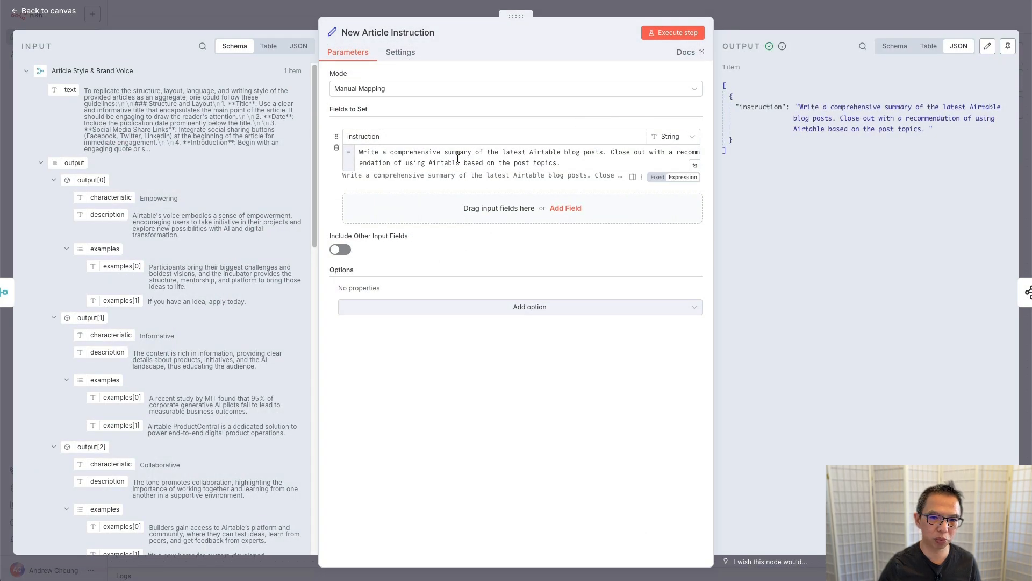
{"action": "left_click", "coordinate": [269, 21]}
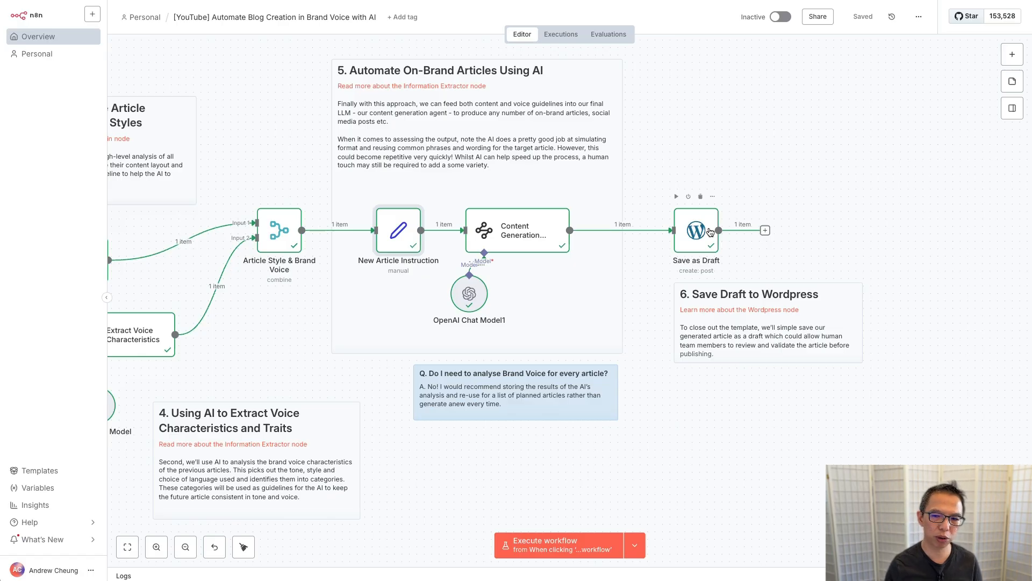
Step: Zoom out to survey the full n8n workflow, then bring up the Airtable base
{"action": "scroll", "coordinate": [274, 237], "scroll_direction": "down", "scroll_amount": 5}
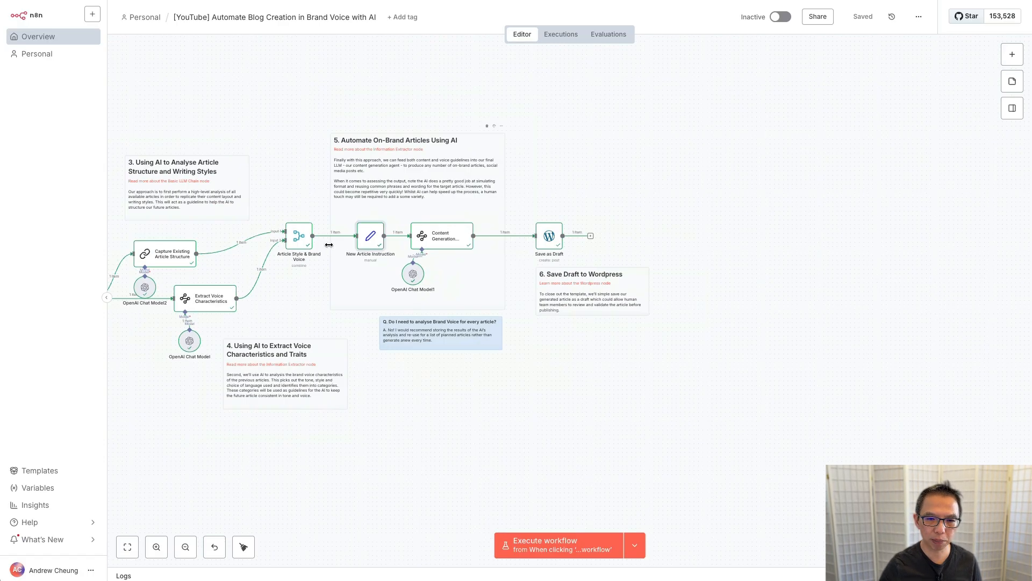
{"action": "scroll", "coordinate": [274, 237], "scroll_direction": "left", "scroll_amount": 5}
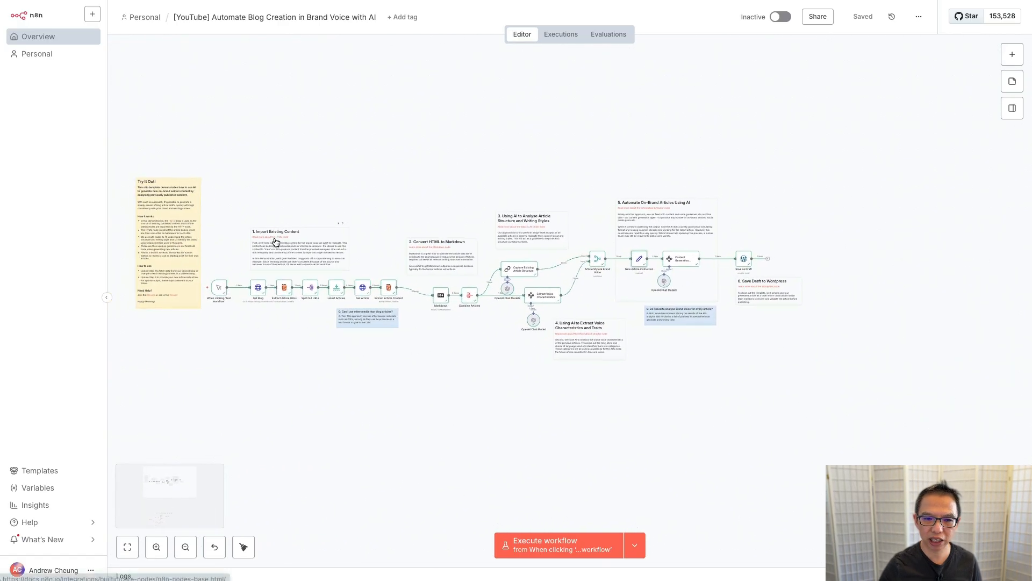
{"action": "scroll", "coordinate": [208, 355], "scroll_direction": "up", "scroll_amount": 5}
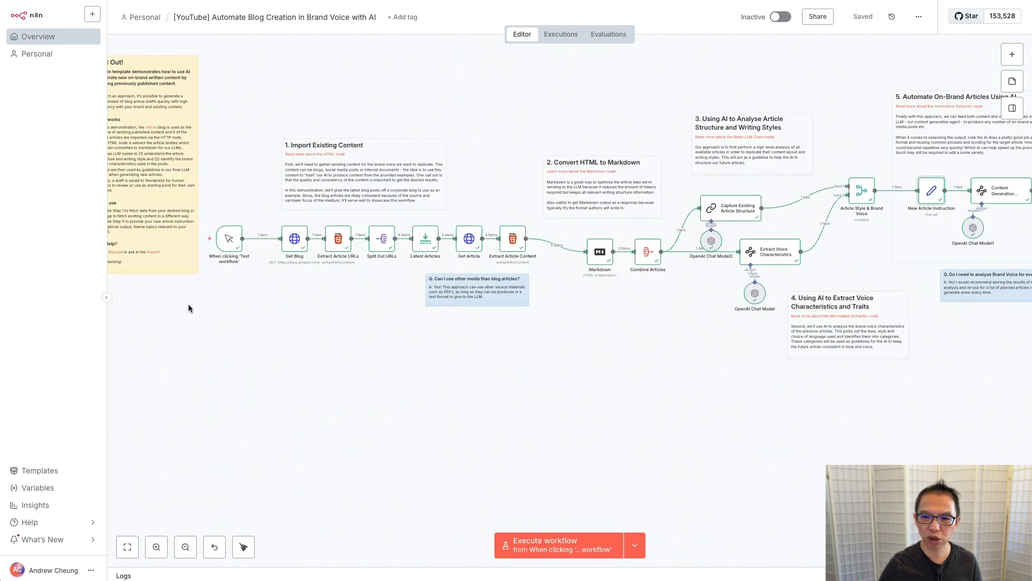
{"action": "scroll", "coordinate": [477, 317], "scroll_direction": "down", "scroll_amount": 2}
{"action": "scroll", "coordinate": [477, 321], "scroll_direction": "down", "scroll_amount": 1}
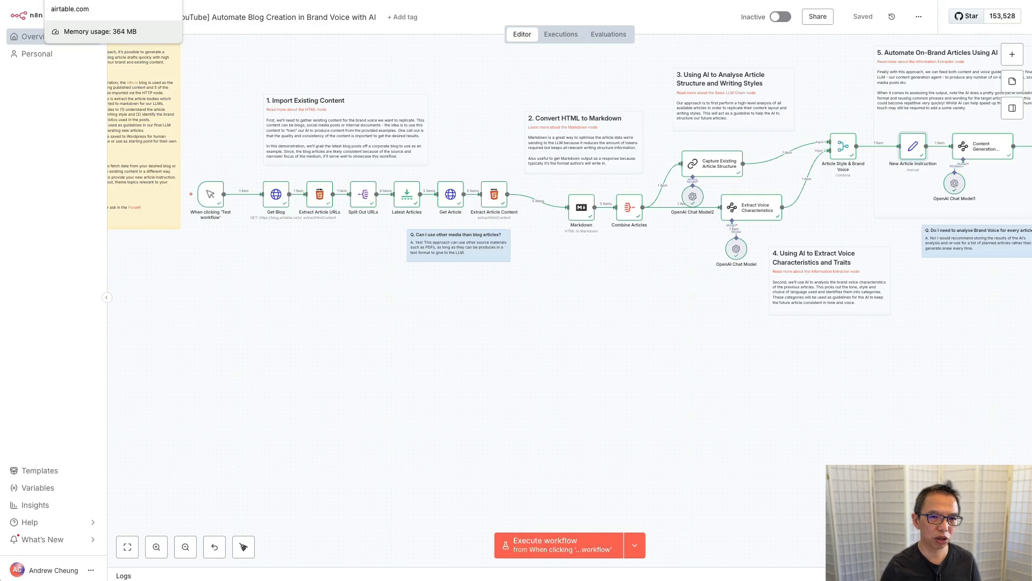
{"action": "left_click", "coordinate": [86, 1]}
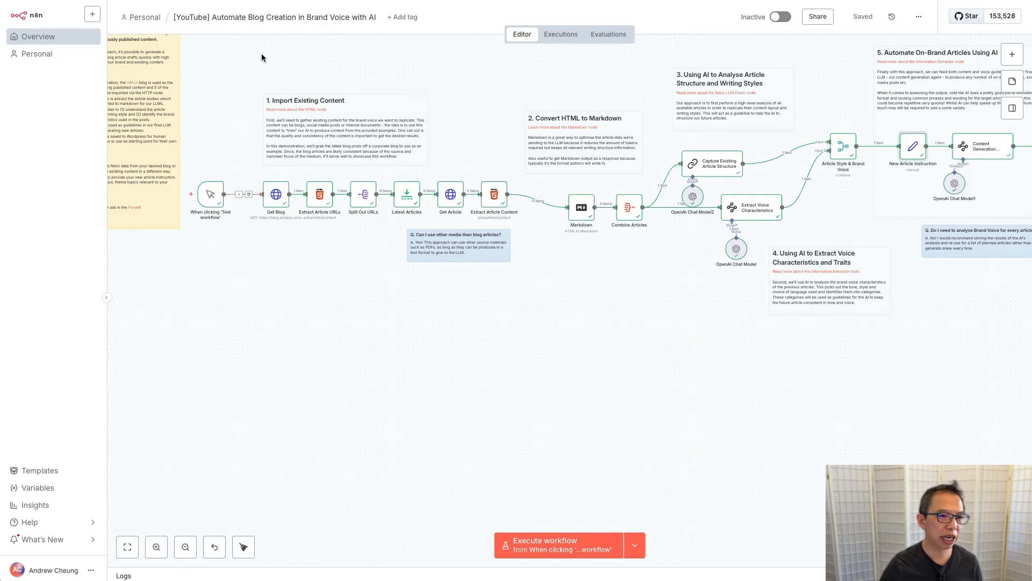
{"action": "key", "text": "ctrl+Tab"}
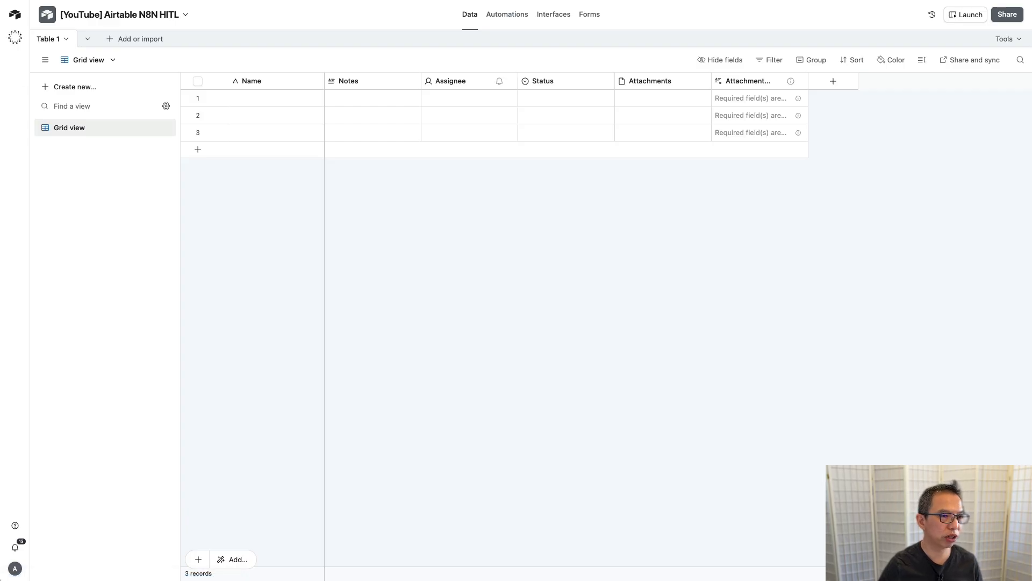
Step: Rename Table 1 to 'Generate Reference Articles'
{"action": "double_click", "coordinate": [50, 41]}
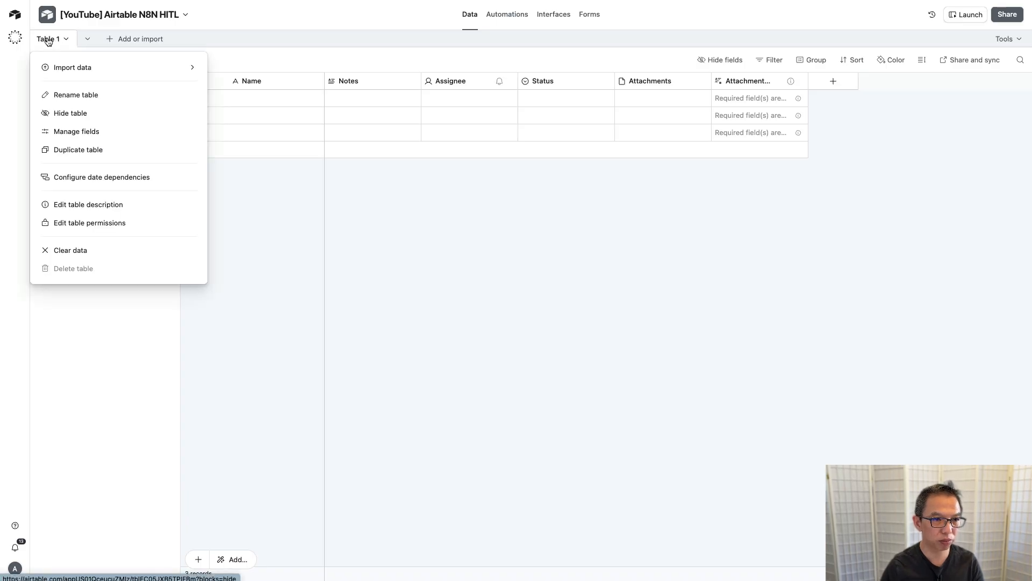
{"action": "type", "text": "Gener"}
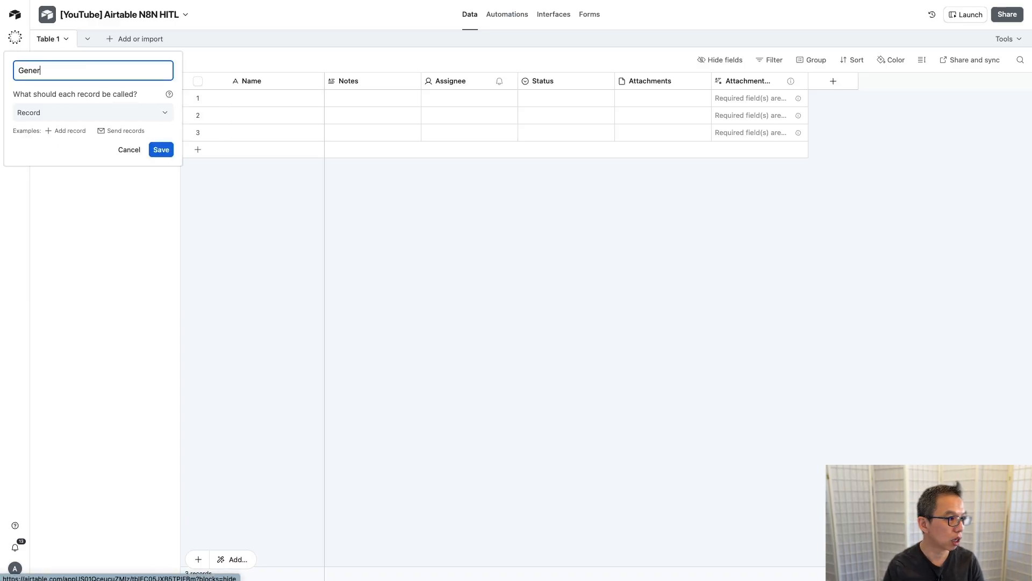
{"action": "type", "text": "ate Reference "}
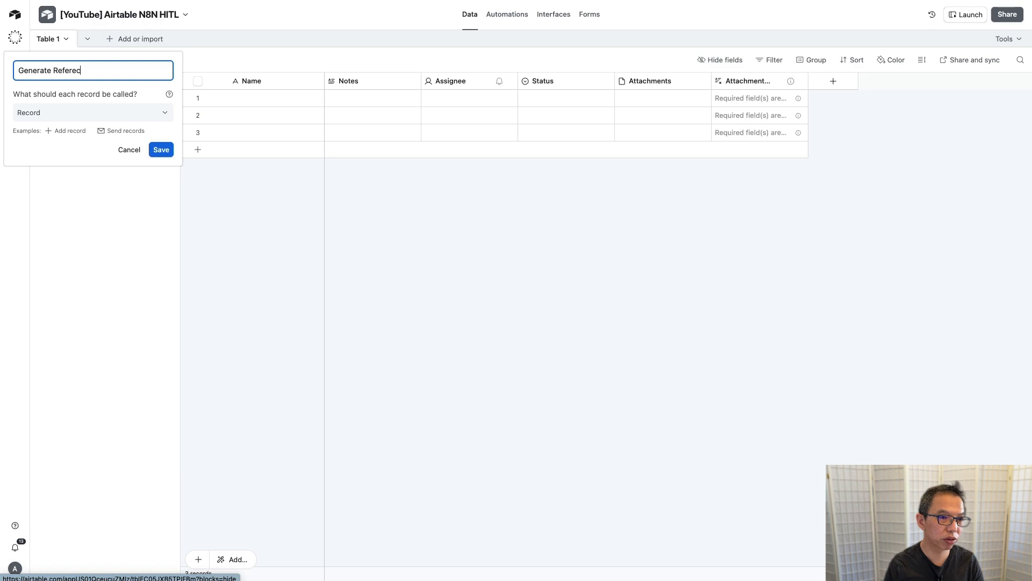
{"action": "type", "text": "Articles"}
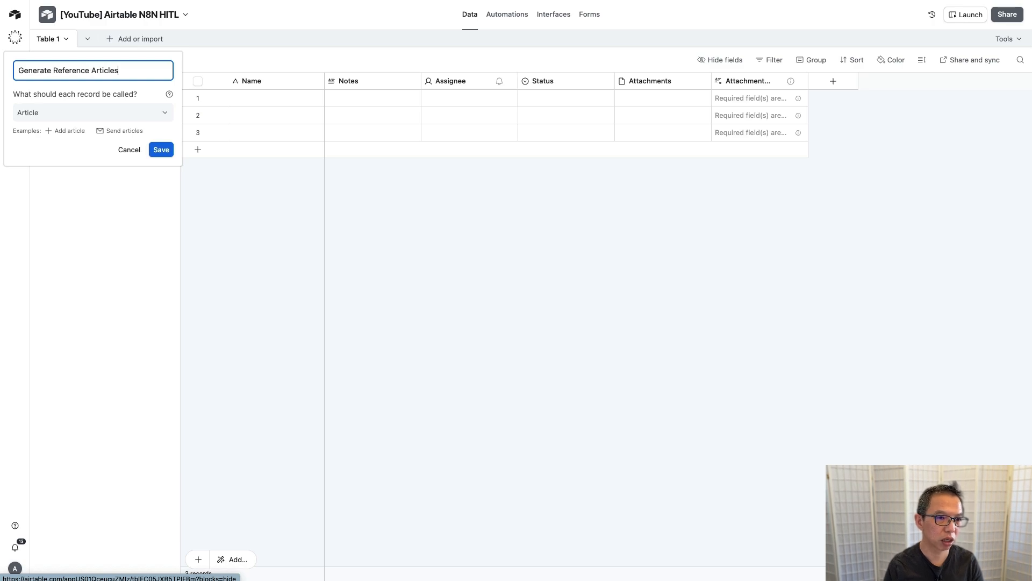
{"action": "key", "text": "Return"}
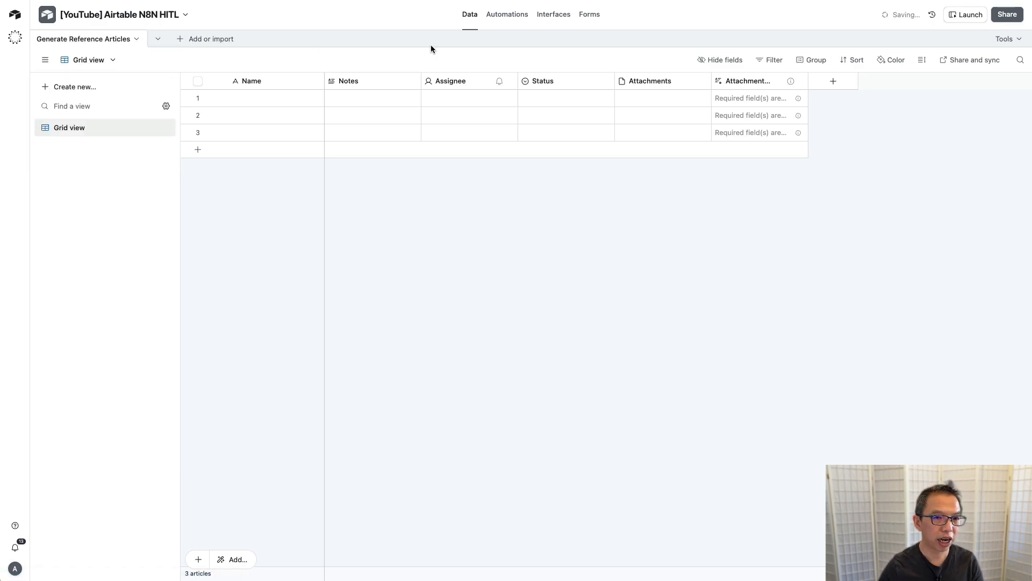
Step: Turn the primary Name field into a Date-type field called Date
{"action": "double_click", "coordinate": [262, 80]}
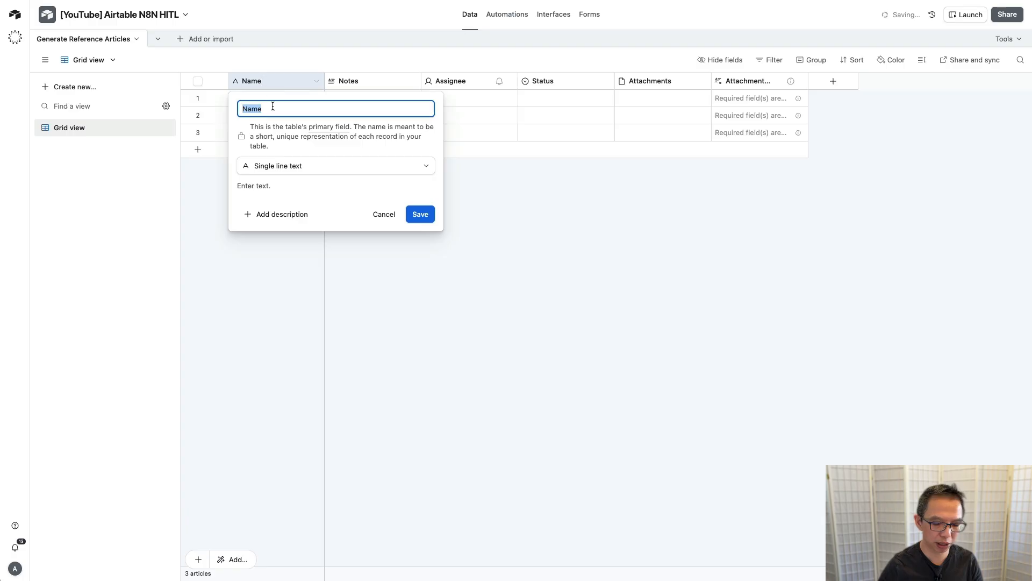
{"action": "type", "text": "Date"}
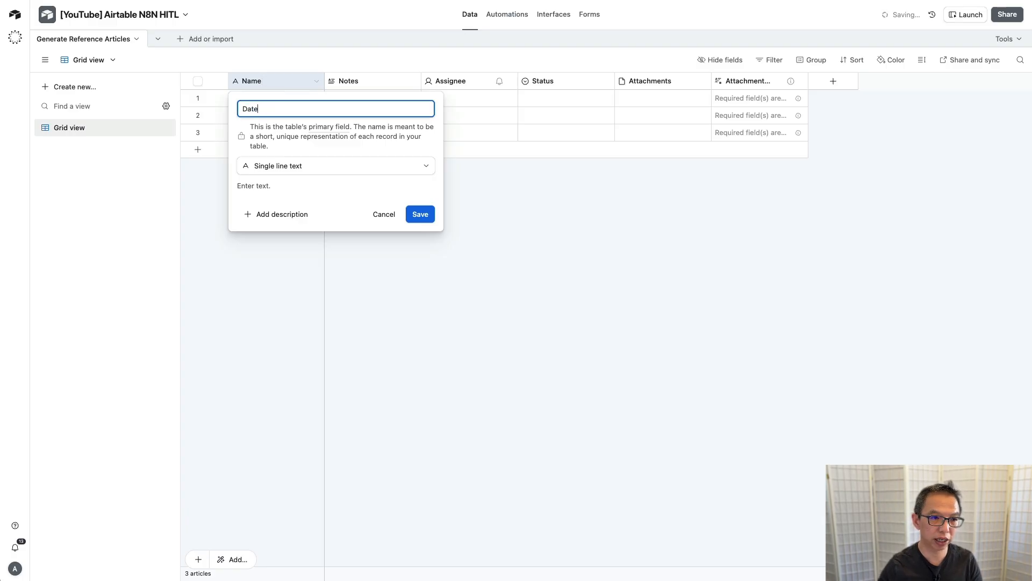
{"action": "left_click", "coordinate": [327, 166]}
{"action": "left_click", "coordinate": [295, 240]}
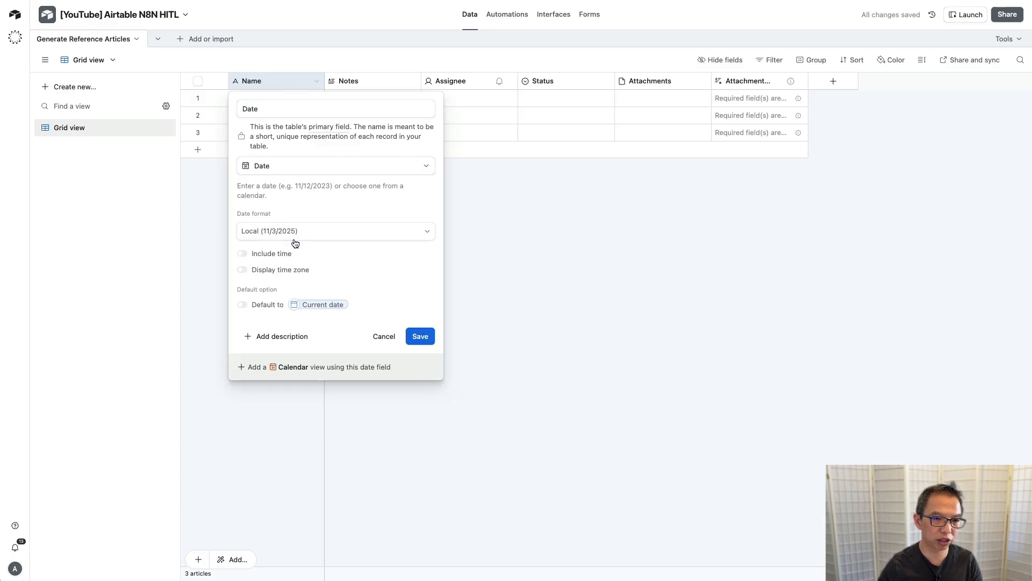
{"action": "left_click", "coordinate": [423, 336]}
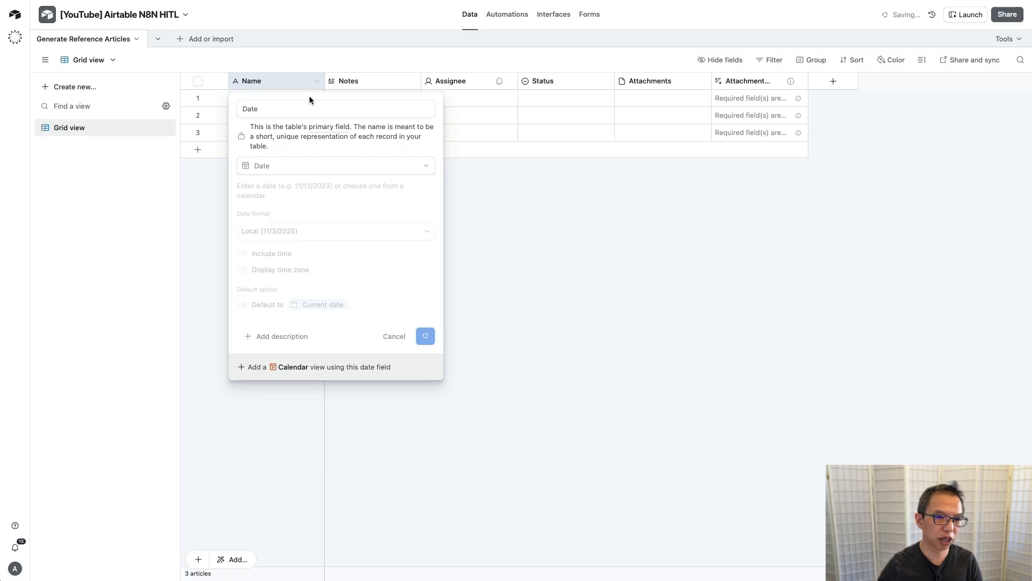
{"action": "right_click", "coordinate": [359, 81]}
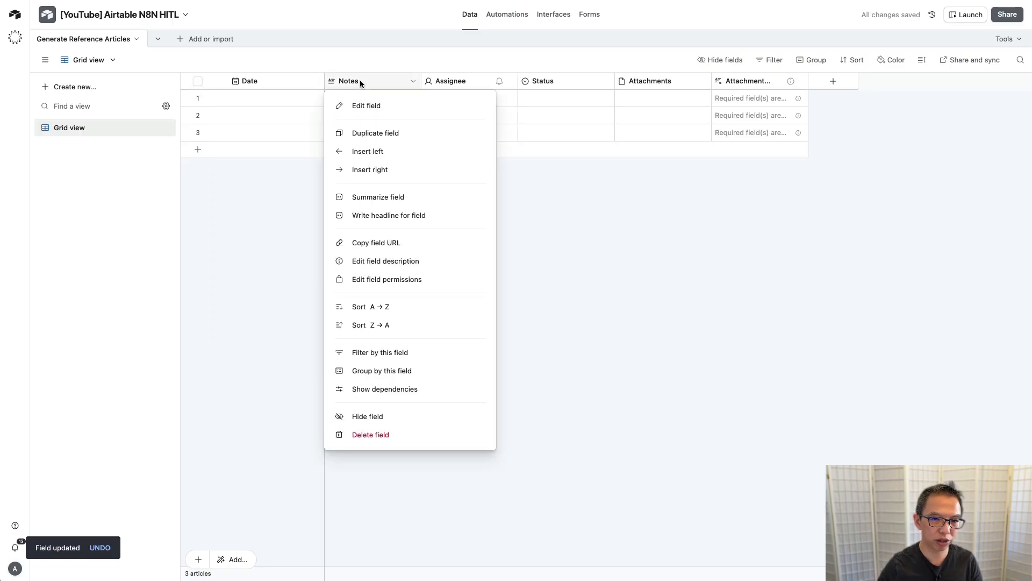
Step: Insert a single-select field left of Notes with options Generate Reference Articles and green Completed
{"action": "left_click", "coordinate": [371, 150]}
{"action": "type", "text": "Sind"}
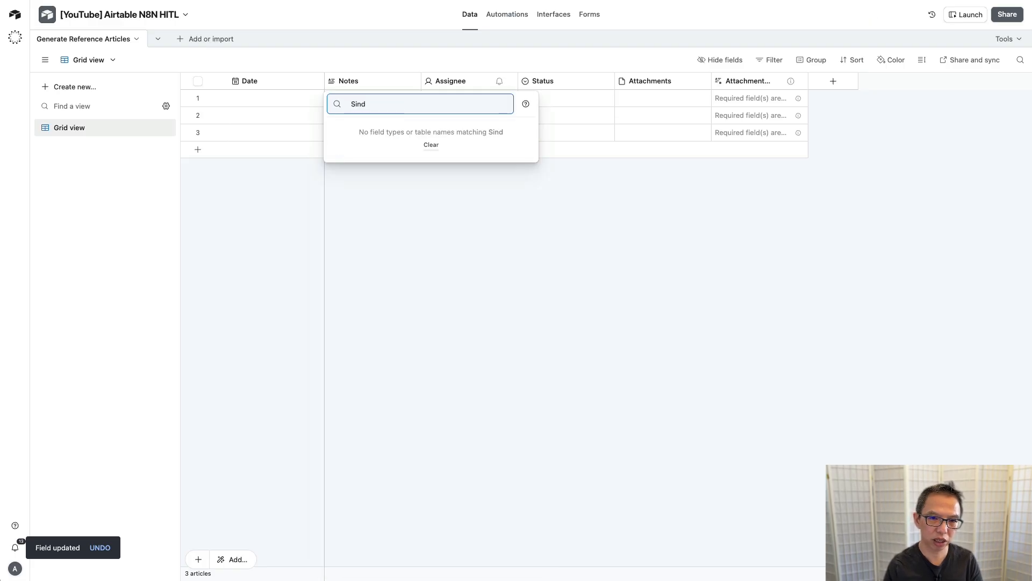
{"action": "key", "text": "BackSpace"}
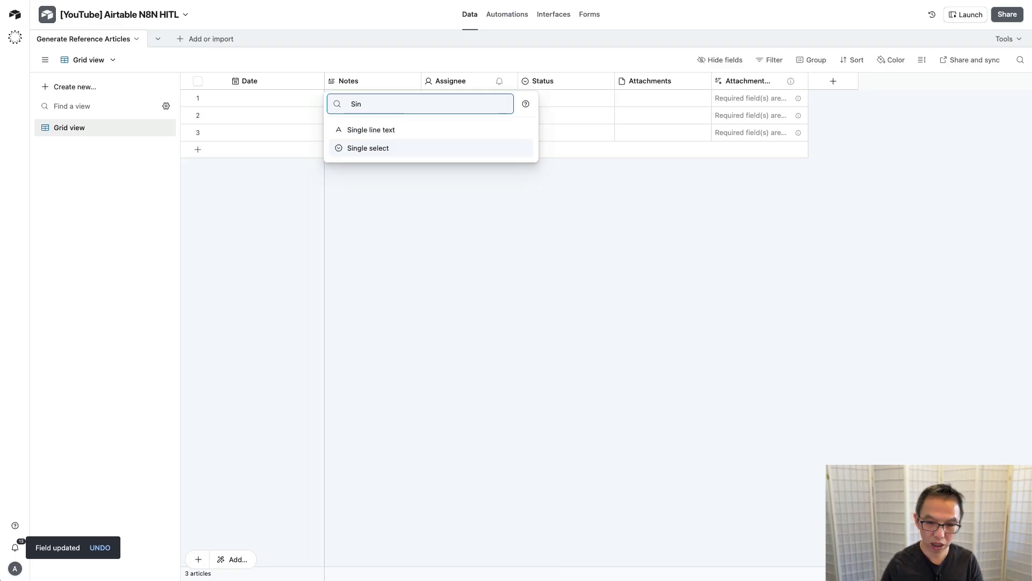
{"action": "key", "text": "Return"}
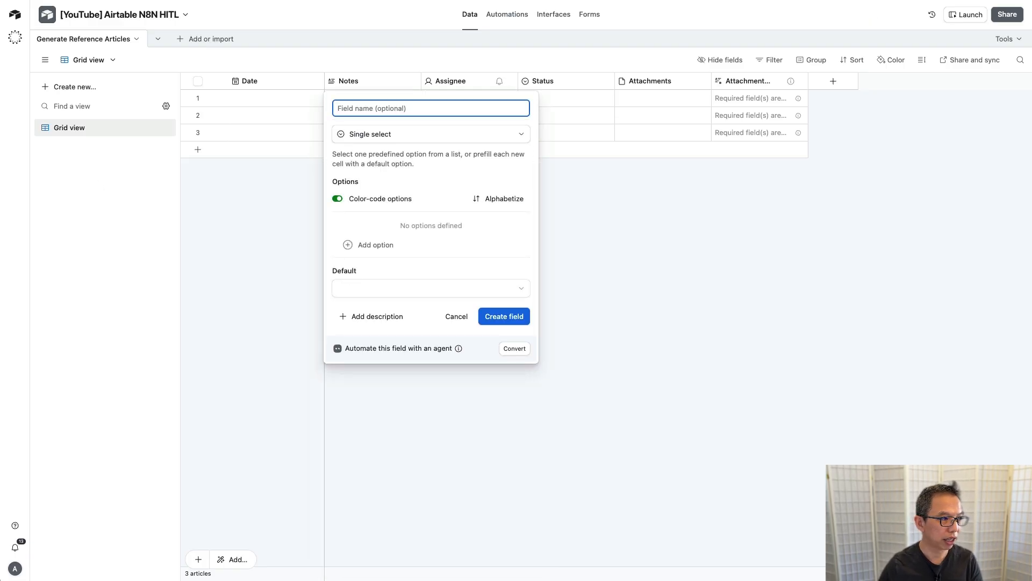
{"action": "key", "text": "Tab"}
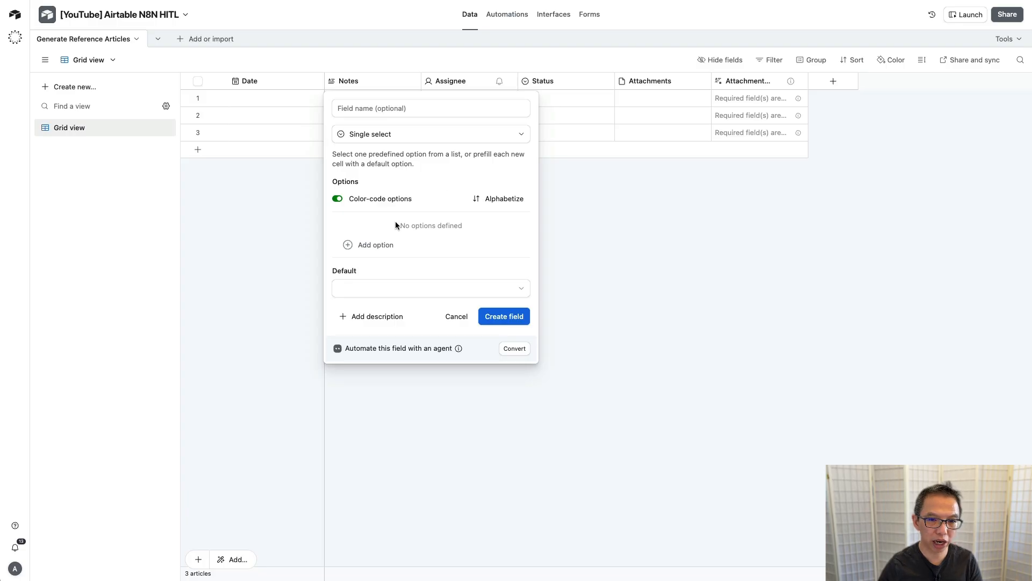
{"action": "left_click", "coordinate": [375, 245]}
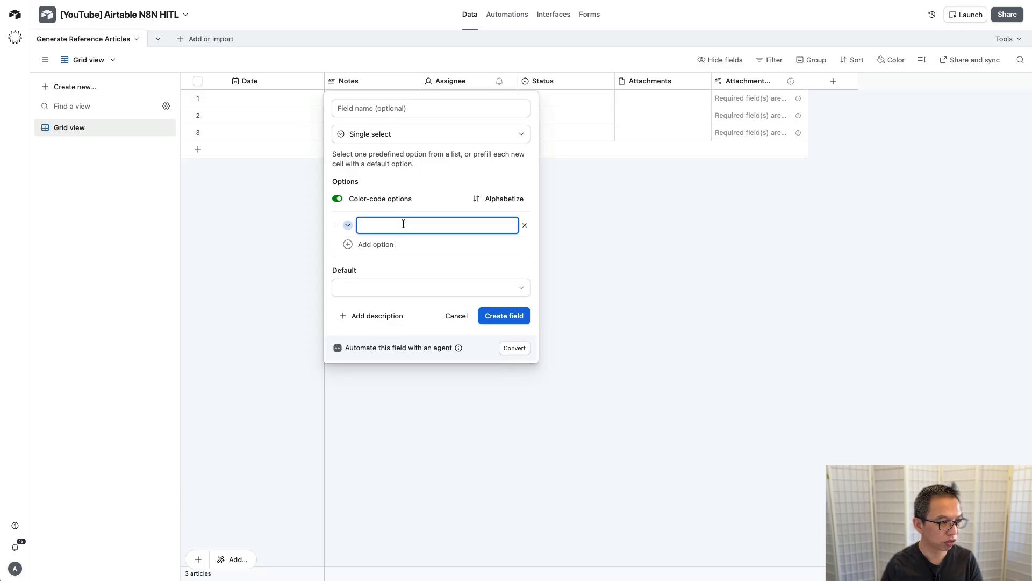
{"action": "type", "text": "Generate "}
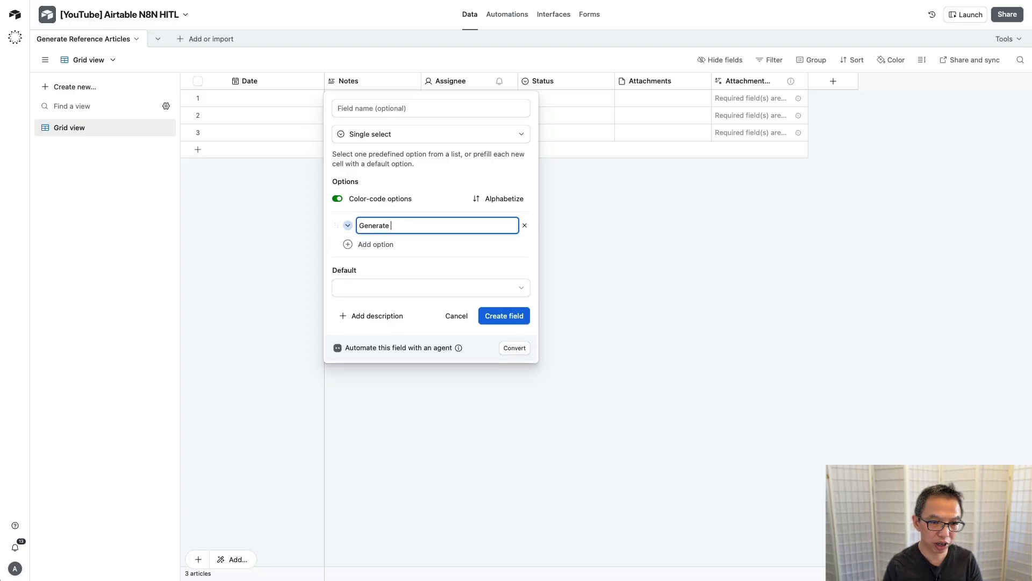
{"action": "type", "text": "Reference"}
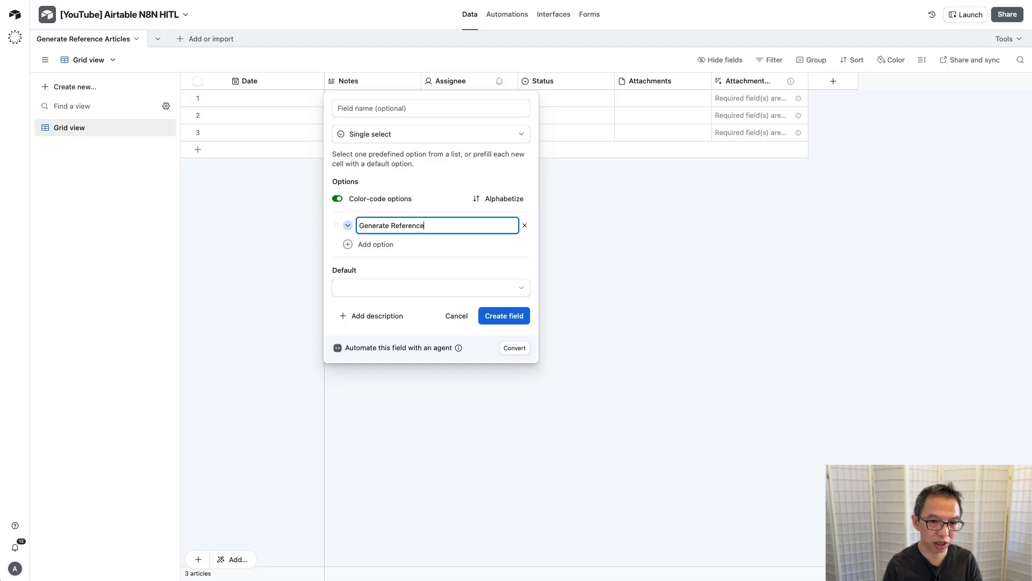
{"action": "type", "text": " Articles"}
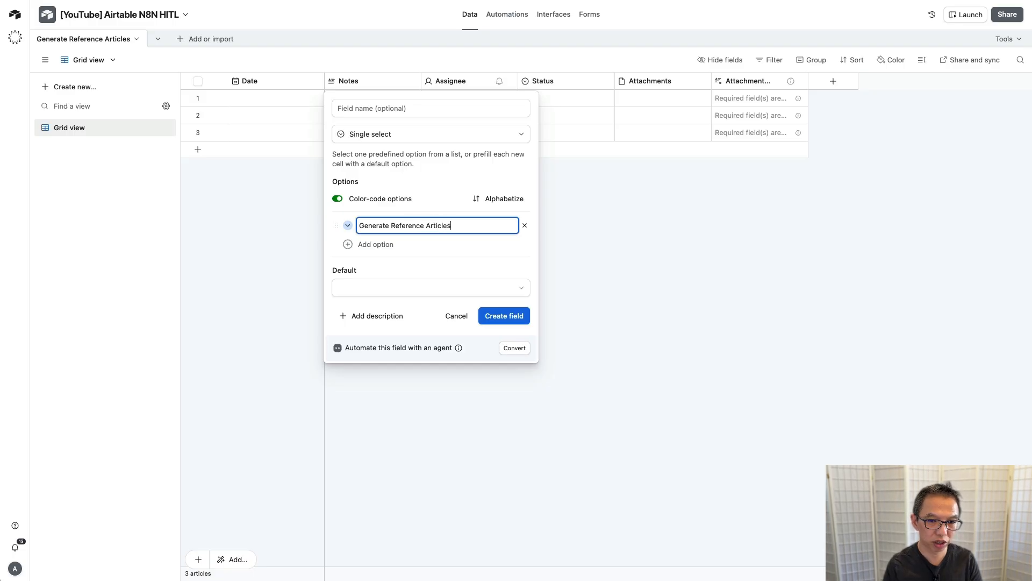
{"action": "left_click", "coordinate": [391, 245]}
{"action": "type", "text": "Comple"}
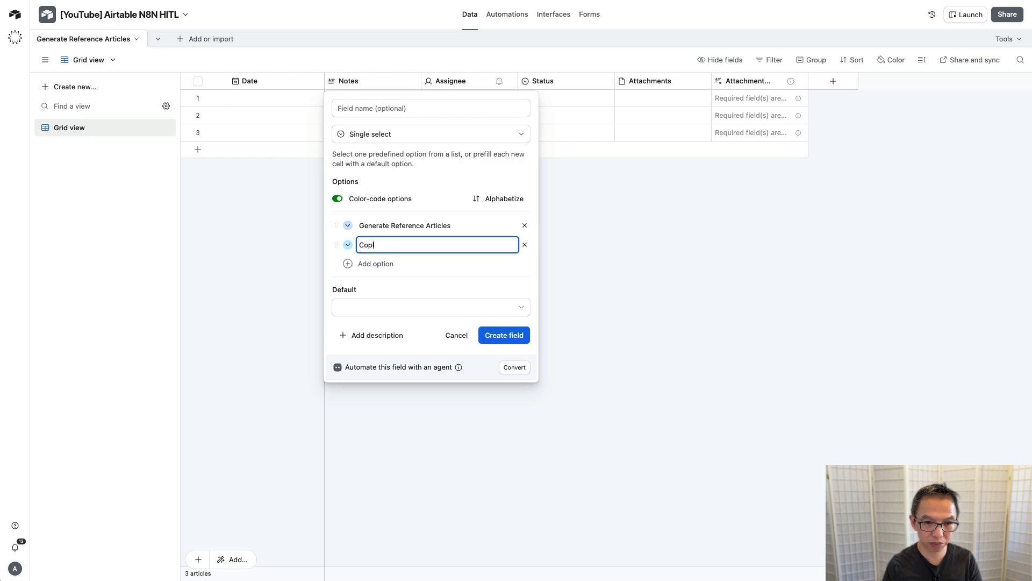
{"action": "type", "text": "ted"}
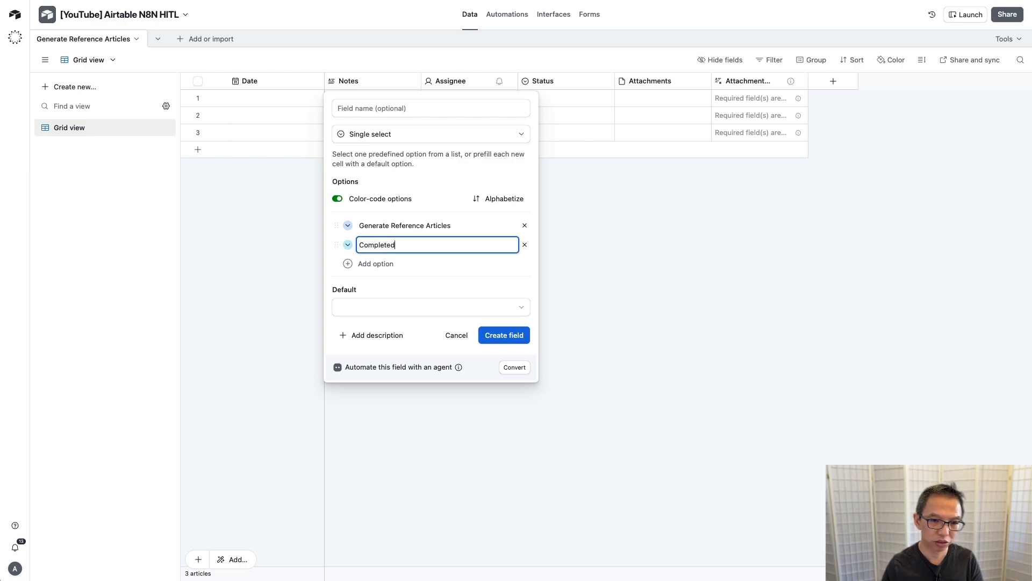
{"action": "left_click", "coordinate": [350, 246]}
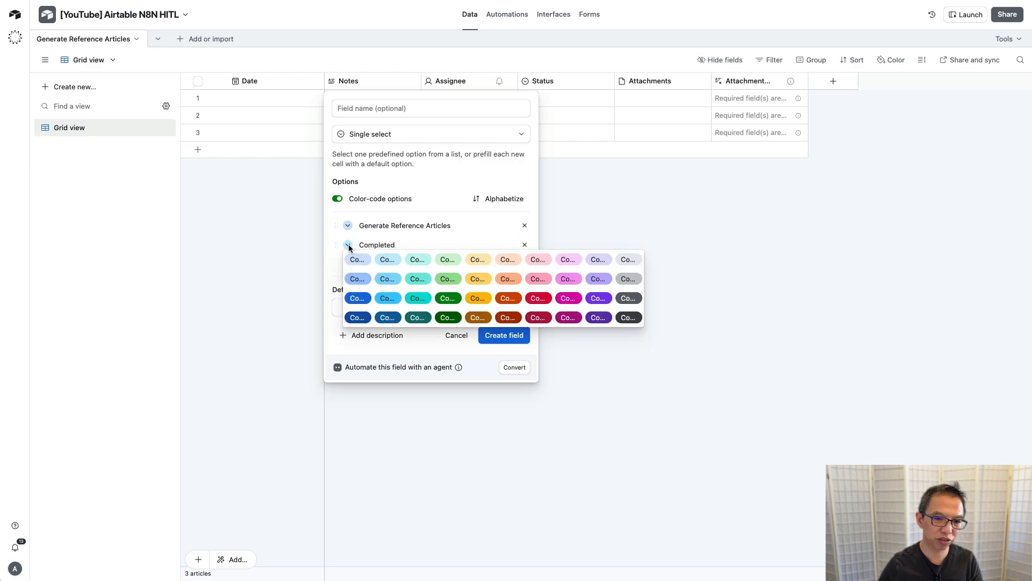
{"action": "left_click", "coordinate": [453, 262]}
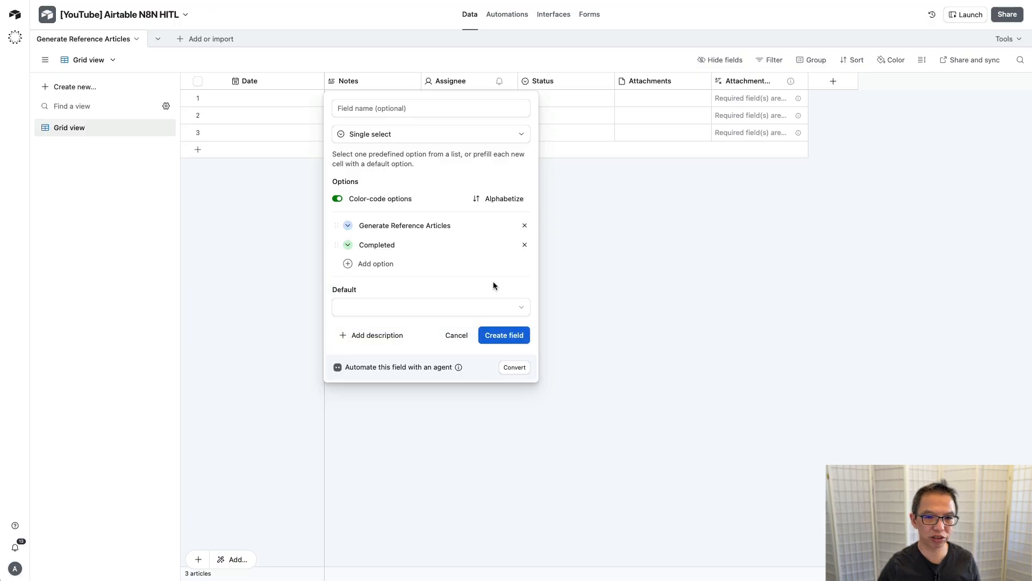
{"action": "left_click", "coordinate": [506, 335]}
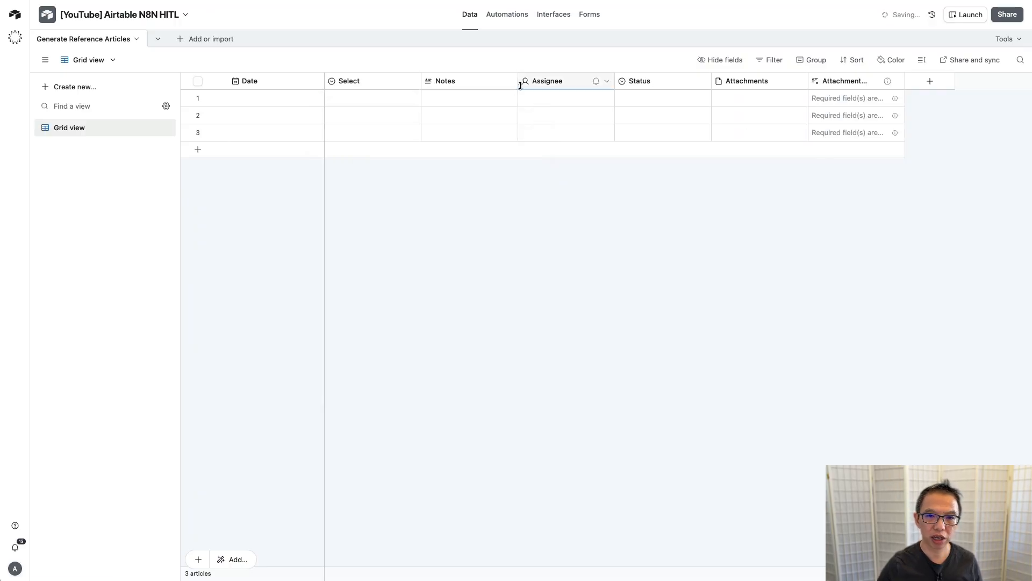
Step: Delete the five columns from Notes through Attachment
{"action": "left_click", "coordinate": [475, 81]}
{"action": "left_click", "coordinate": [842, 81], "text": "shift"}
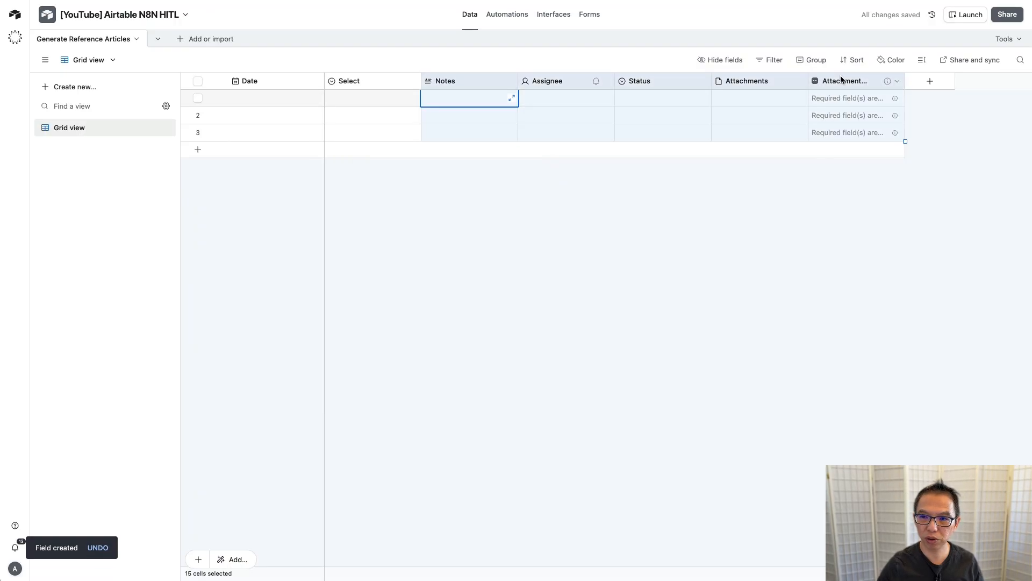
{"action": "right_click", "coordinate": [842, 81]}
{"action": "left_click", "coordinate": [861, 225]}
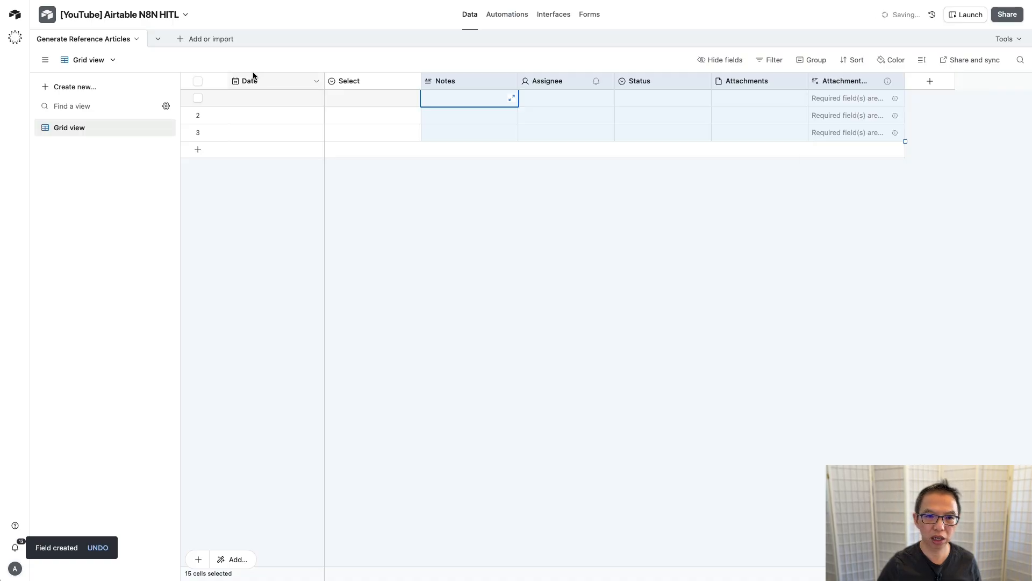
Step: Set record 1 to 11/3/2025 and Generate Reference Articles, widening the Select column
{"action": "double_click", "coordinate": [282, 98]}
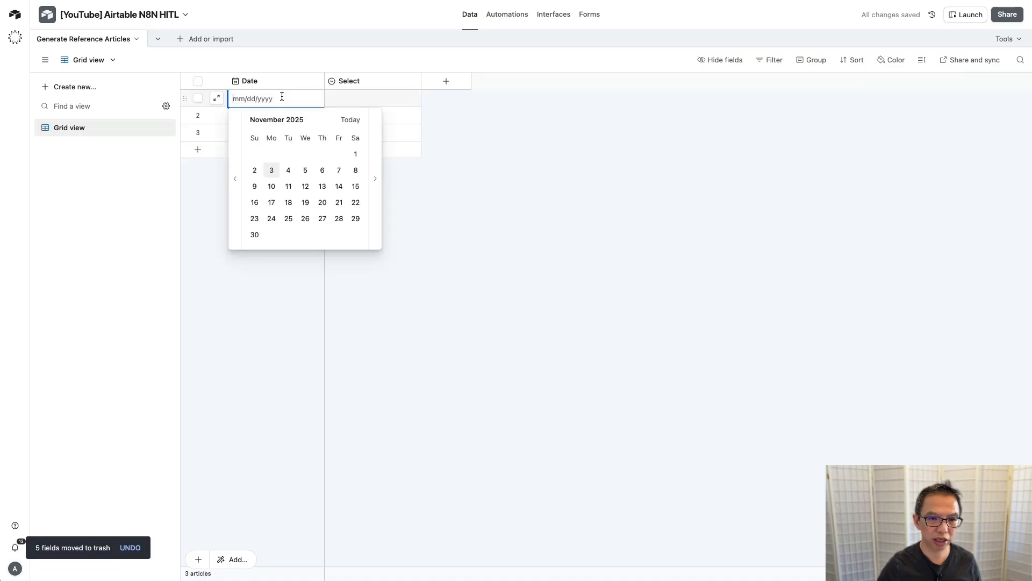
{"action": "left_click", "coordinate": [271, 172]}
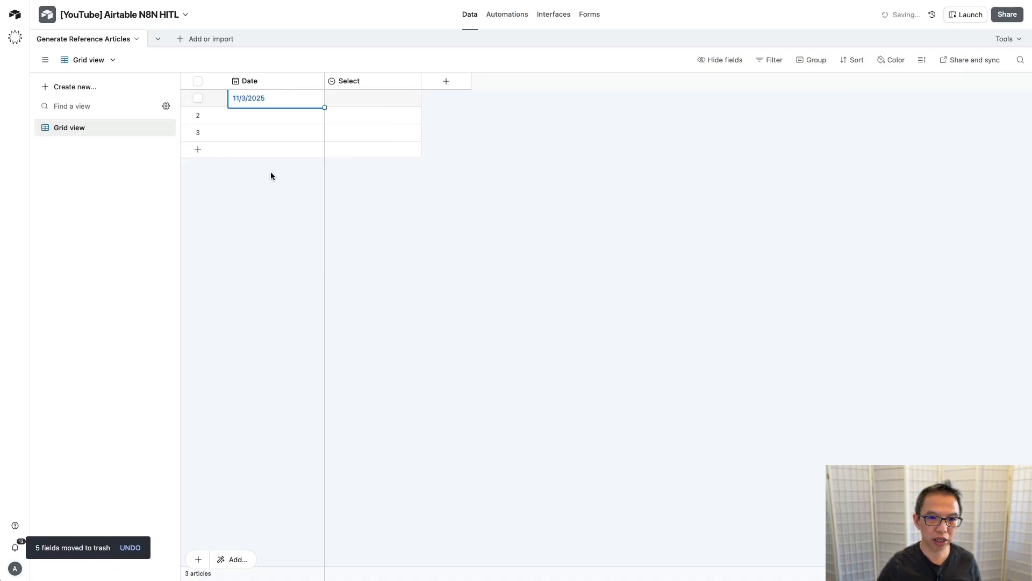
{"action": "left_click", "coordinate": [360, 98]}
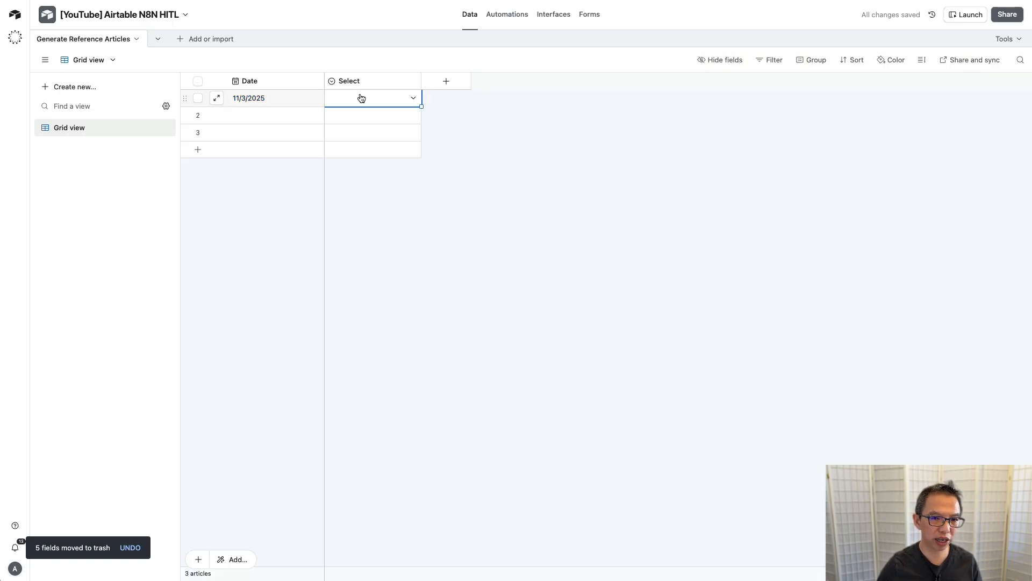
{"action": "left_click", "coordinate": [360, 97]}
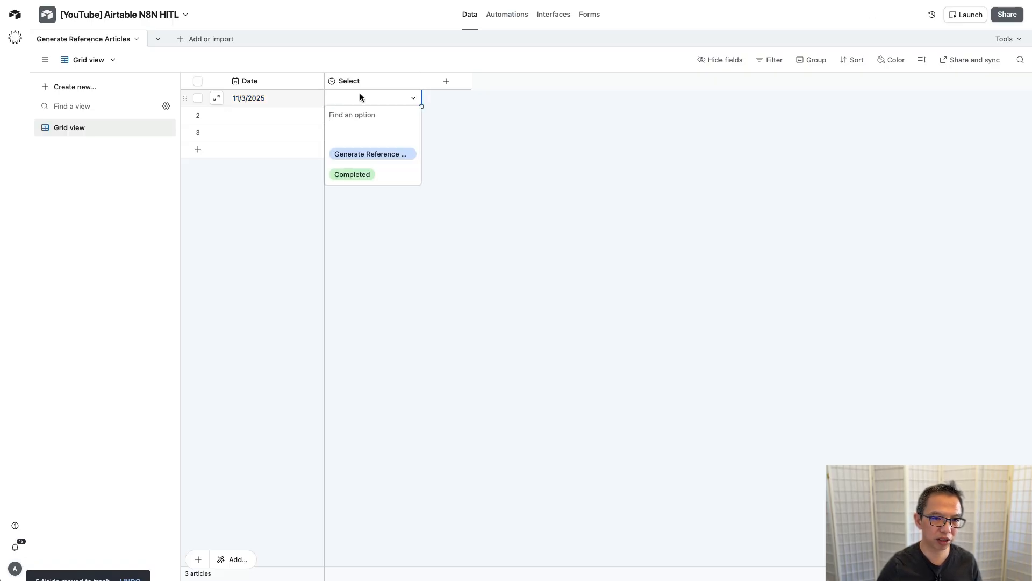
{"action": "left_click", "coordinate": [400, 156]}
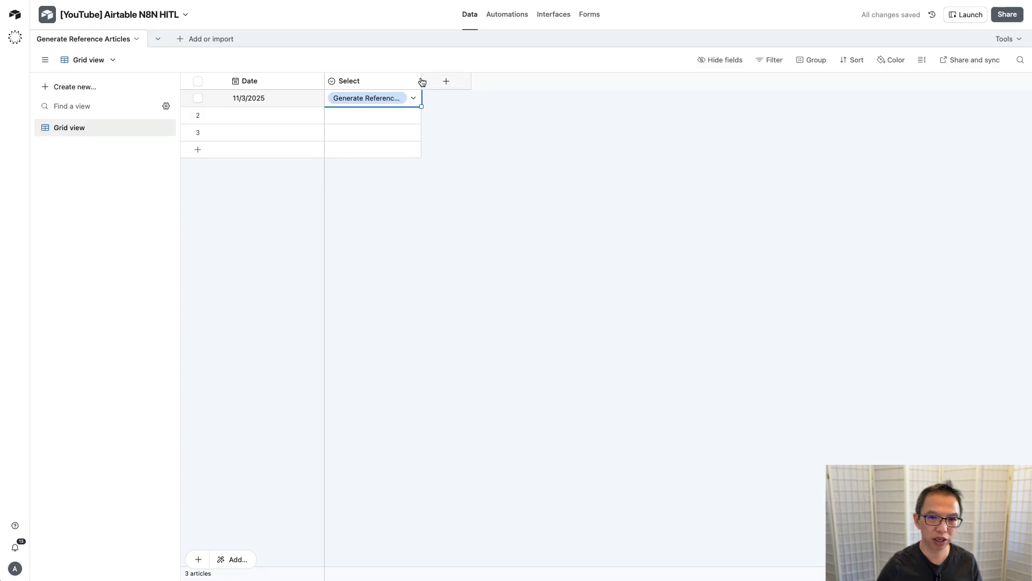
{"action": "left_click_drag", "start_coordinate": [420, 81], "coordinate": [472, 81]}
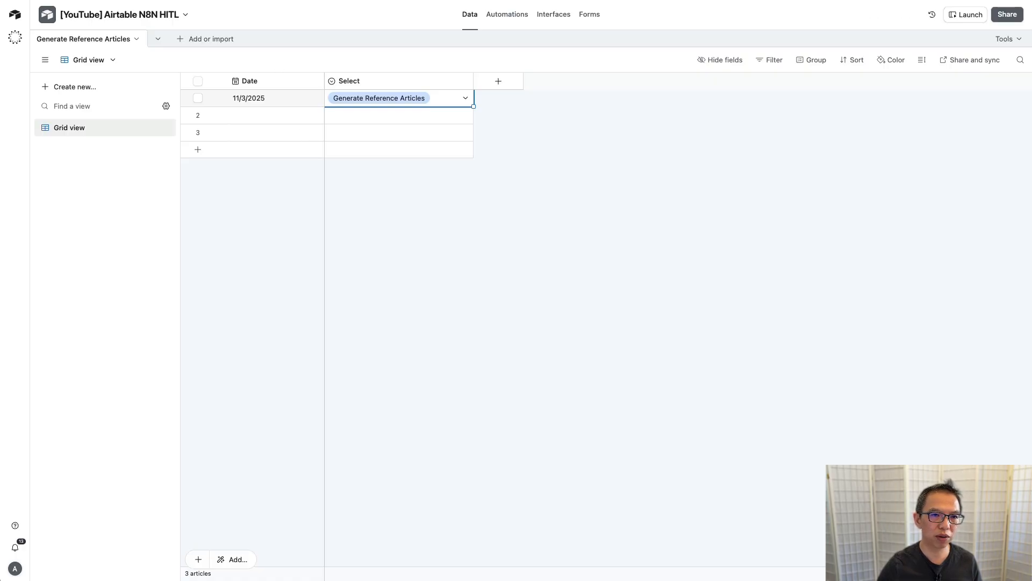
{"action": "left_click", "coordinate": [226, 1]}
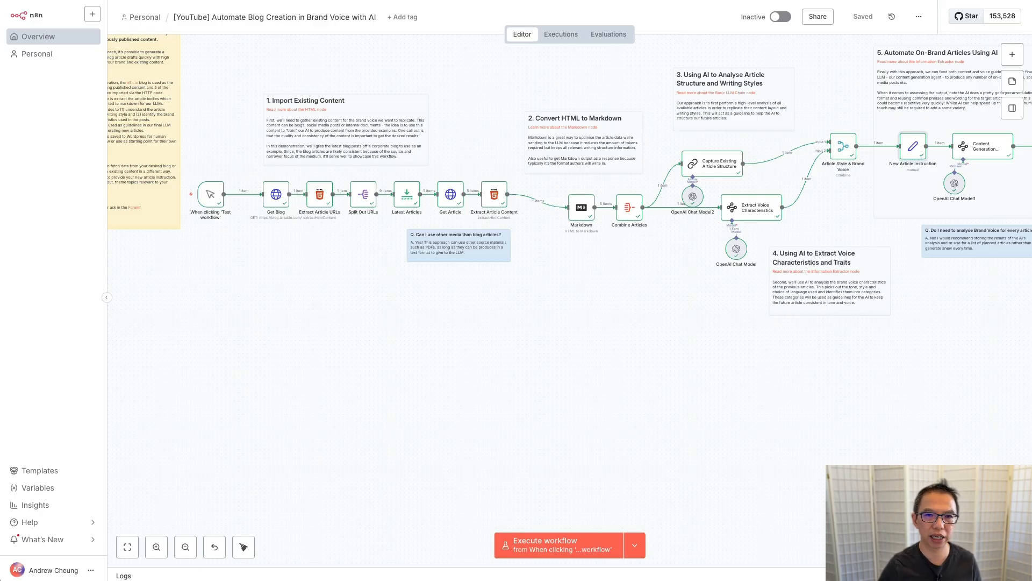
Step: Add a Webhook1 trigger node to the n8n workflow, then return to Airtable
{"action": "right_click", "coordinate": [240, 350]}
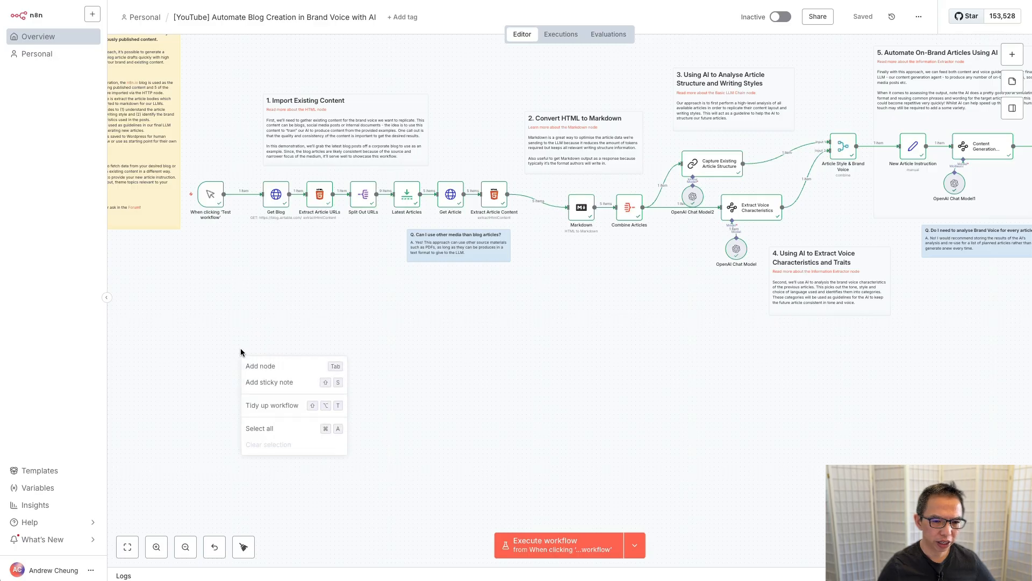
{"action": "left_click", "coordinate": [269, 366]}
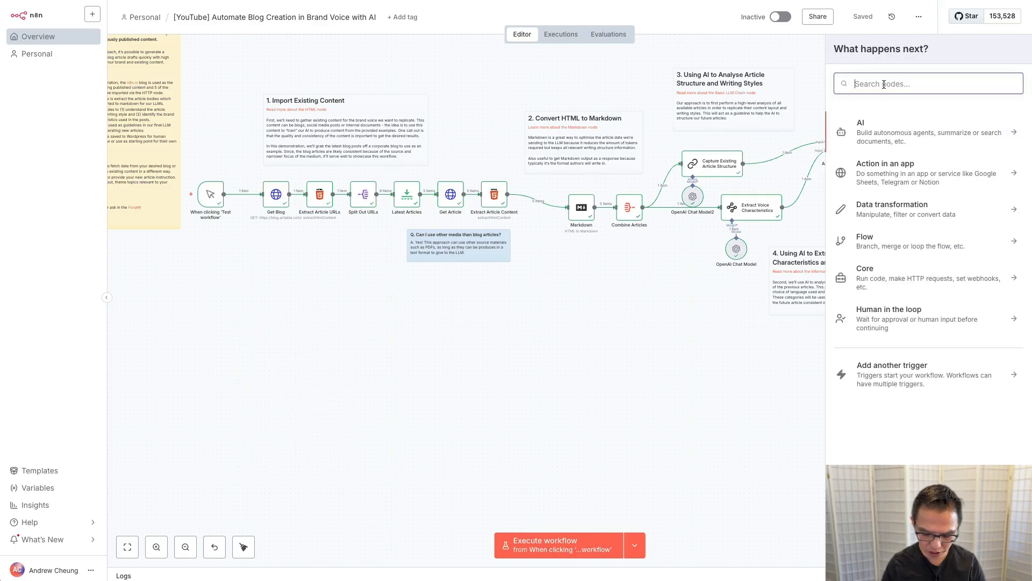
{"action": "type", "text": "webho"}
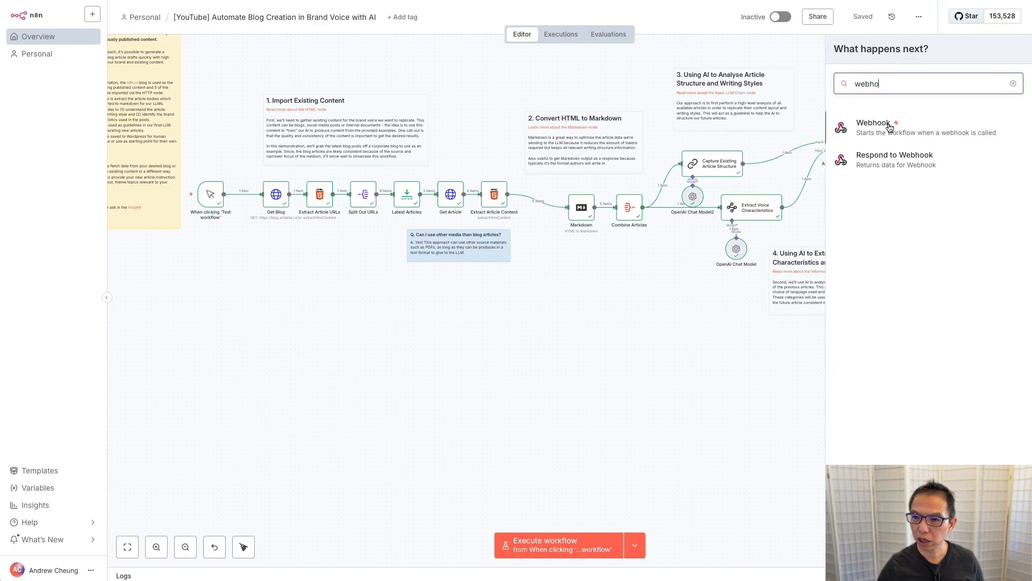
{"action": "left_click", "coordinate": [864, 125]}
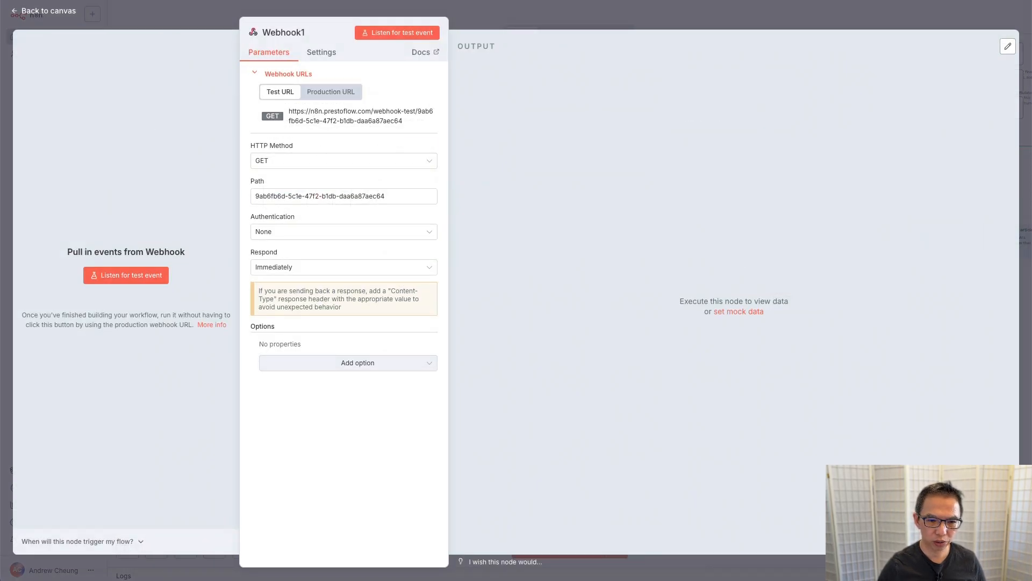
{"action": "left_click", "coordinate": [86, 0]}
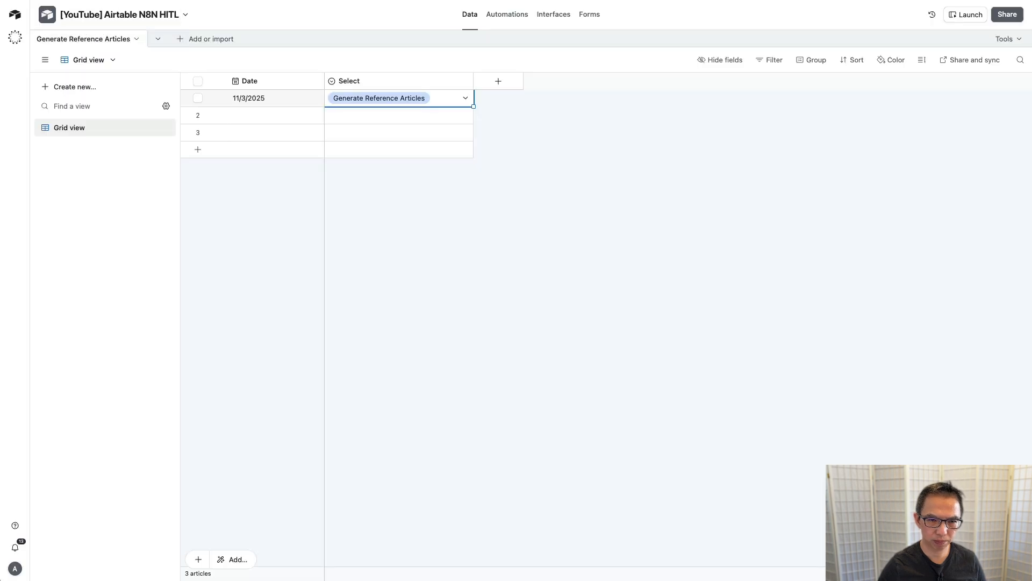
Step: Create an automation on Generate Reference Articles triggered when Select is Generate Reference Articles, with a Run script action
{"action": "left_click", "coordinate": [510, 17]}
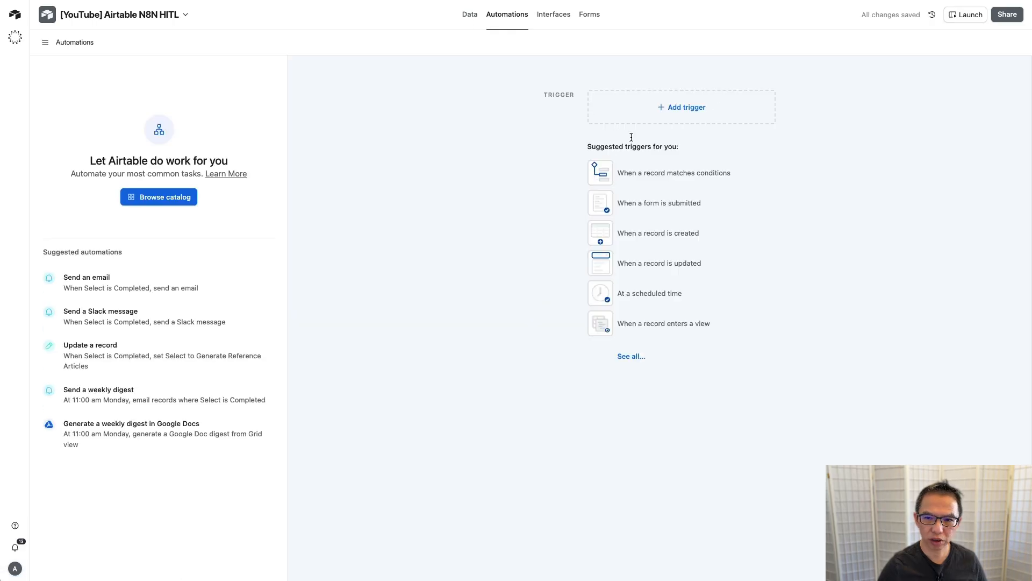
{"action": "left_click", "coordinate": [648, 176]}
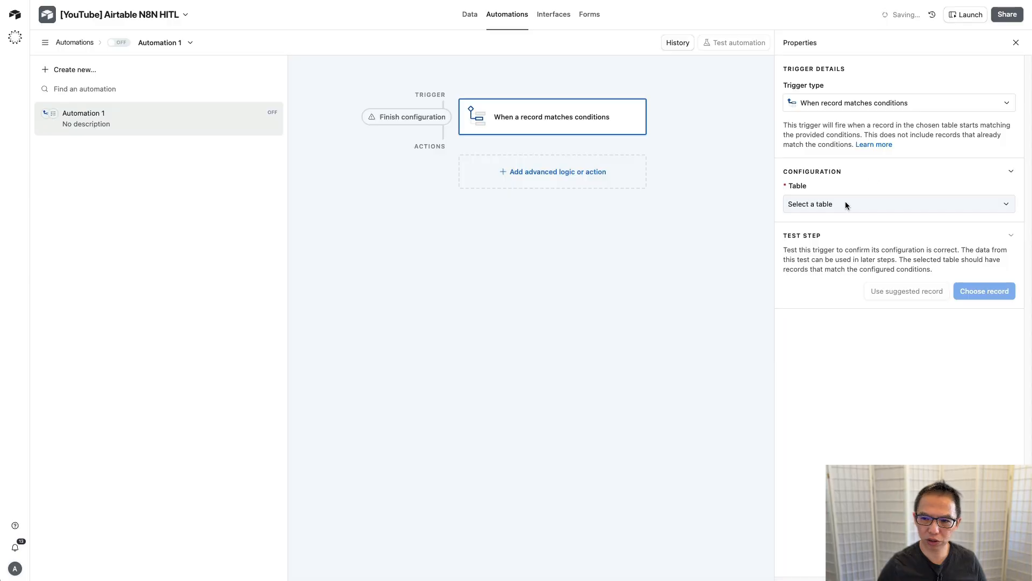
{"action": "left_click", "coordinate": [850, 207]}
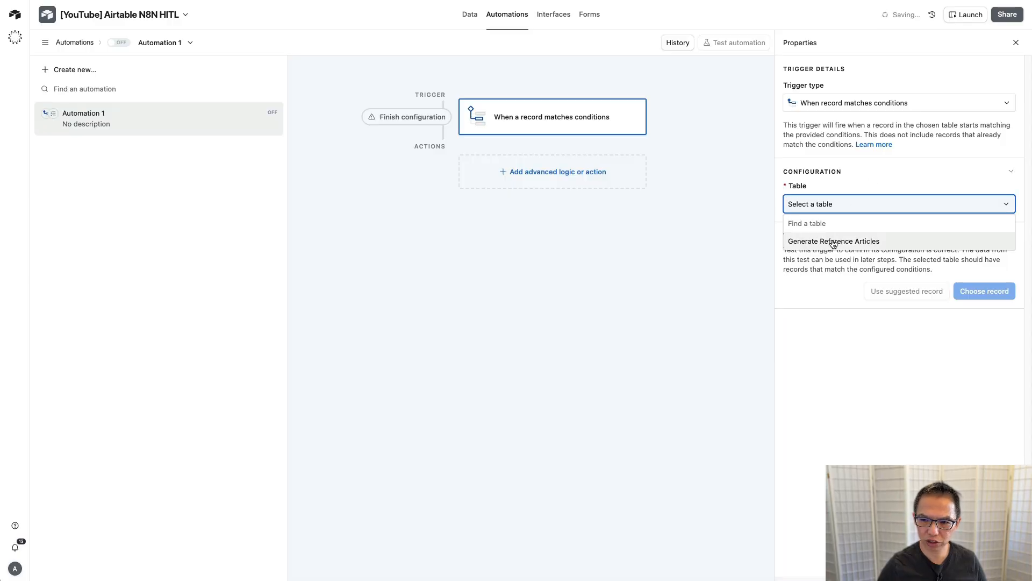
{"action": "left_click", "coordinate": [820, 240]}
{"action": "left_click", "coordinate": [819, 246]}
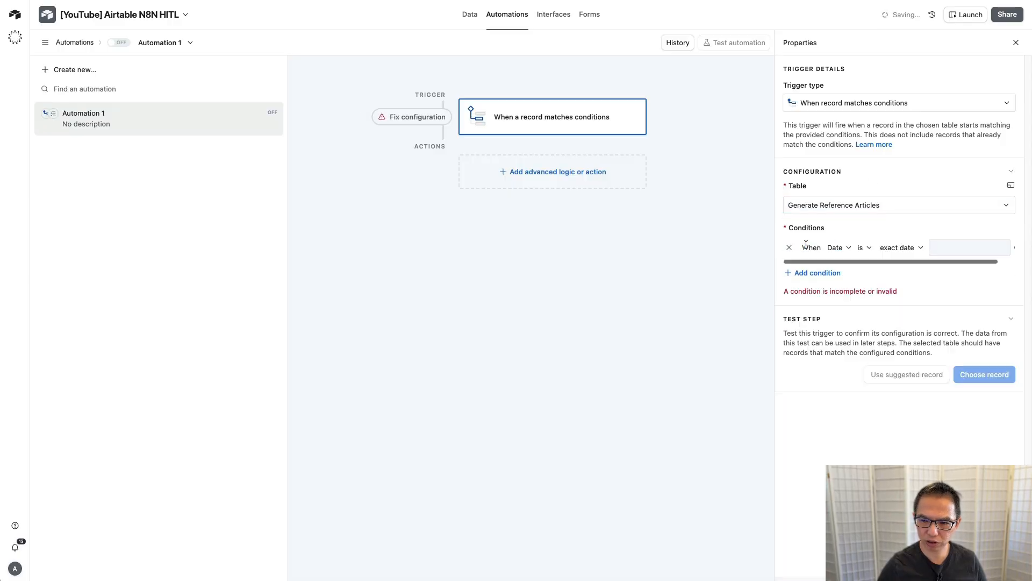
{"action": "left_click", "coordinate": [836, 248]}
{"action": "left_click", "coordinate": [851, 300]}
{"action": "left_click", "coordinate": [932, 249]}
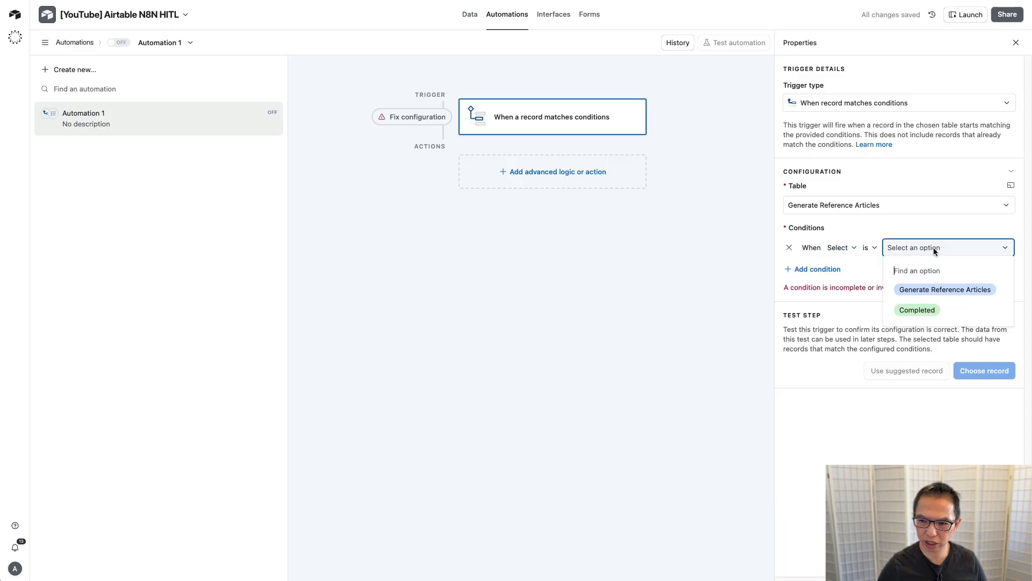
{"action": "left_click", "coordinate": [933, 291]}
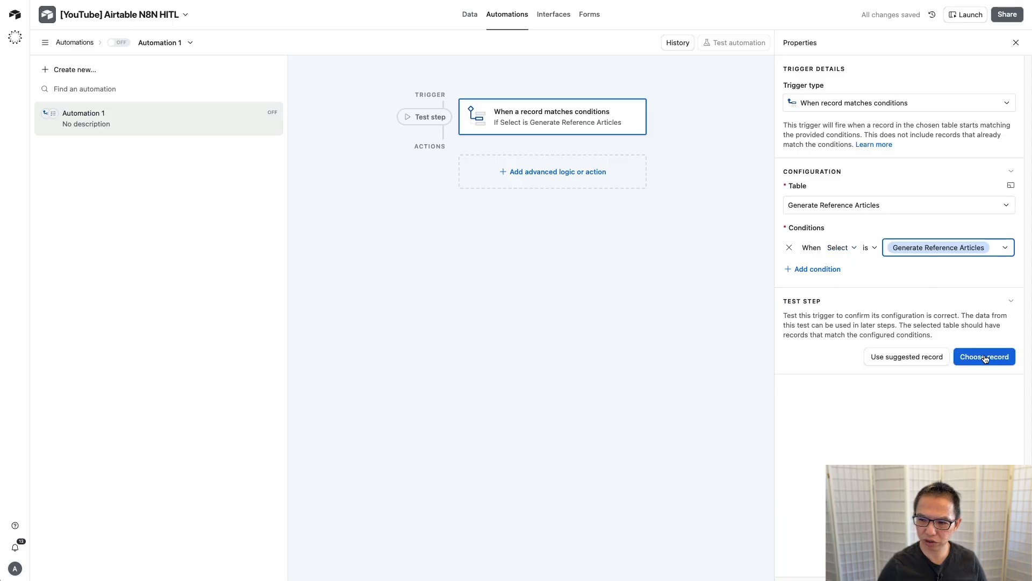
{"action": "left_click", "coordinate": [543, 172]}
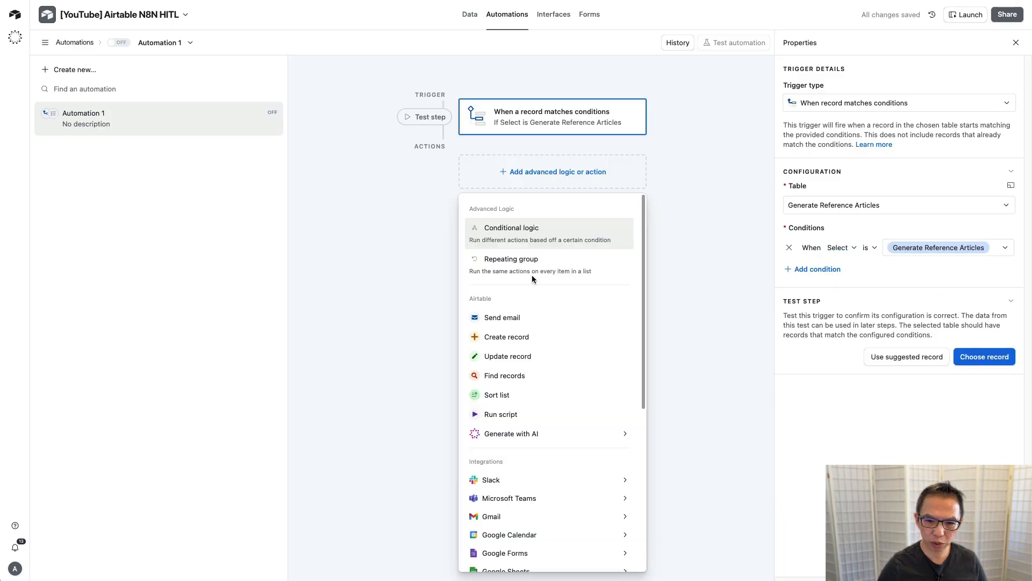
{"action": "left_click", "coordinate": [508, 415]}
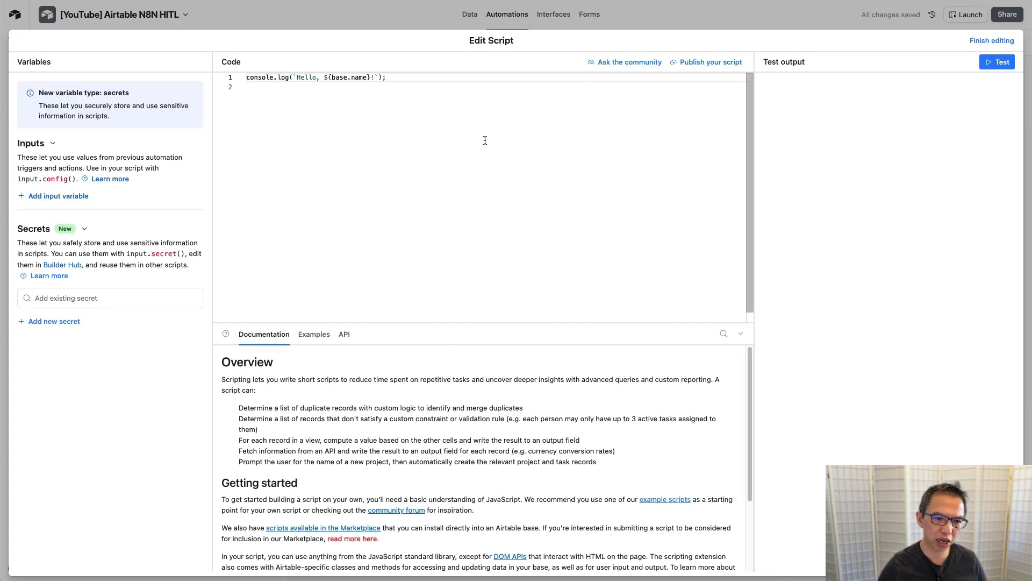
Step: Add script inputs recordId and webhook, pasting the n8n test URL as webhook's value
{"action": "left_click", "coordinate": [65, 197]}
{"action": "type", "text": "recro"}
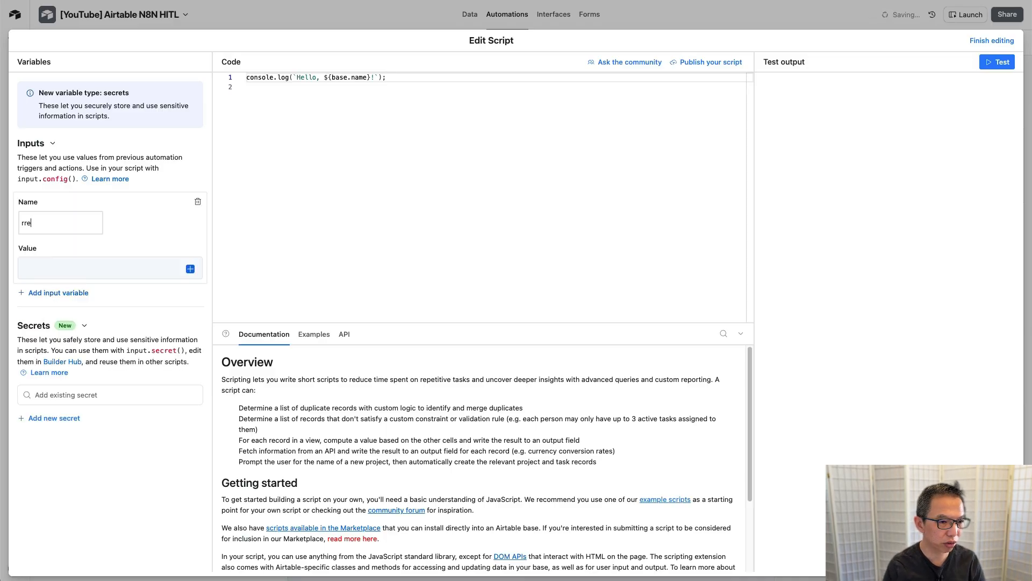
{"action": "key", "text": "BackSpace"}
{"action": "key", "text": "BackSpace"}
{"action": "key", "text": "BackSpace"}
{"action": "key", "text": "BackSpace"}
{"action": "type", "text": "ecor"}
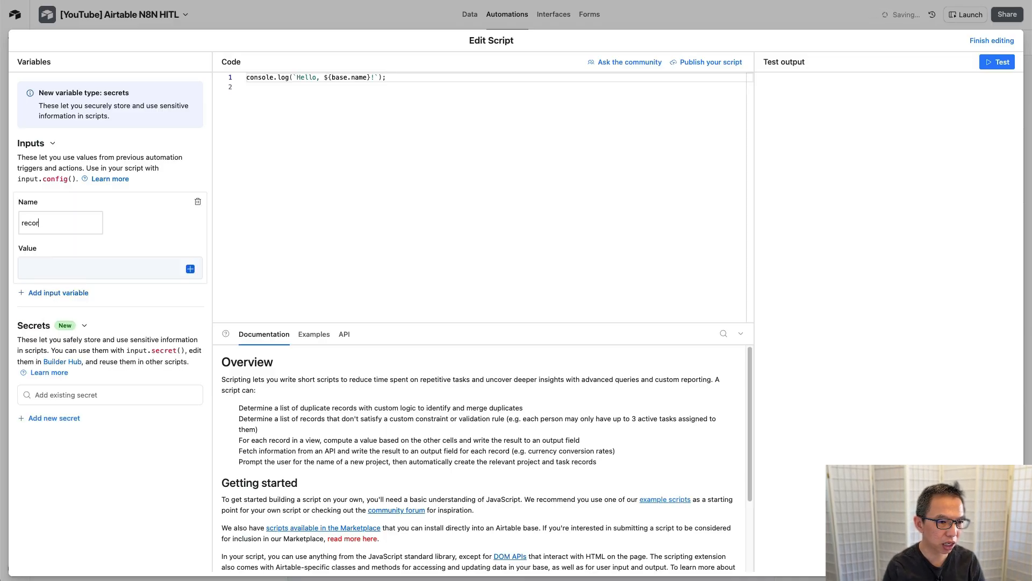
{"action": "type", "text": "dId"}
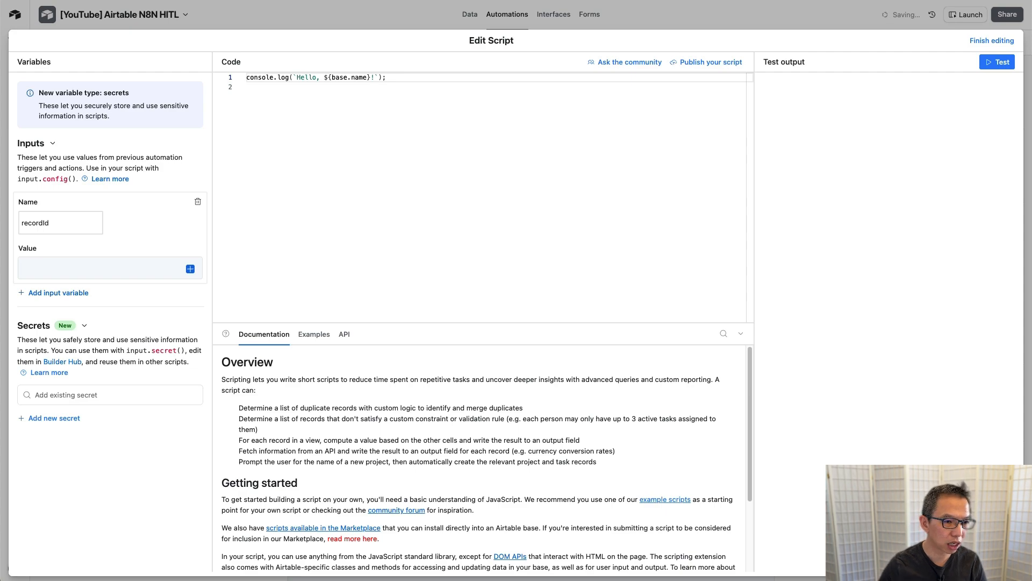
{"action": "left_click", "coordinate": [57, 293]}
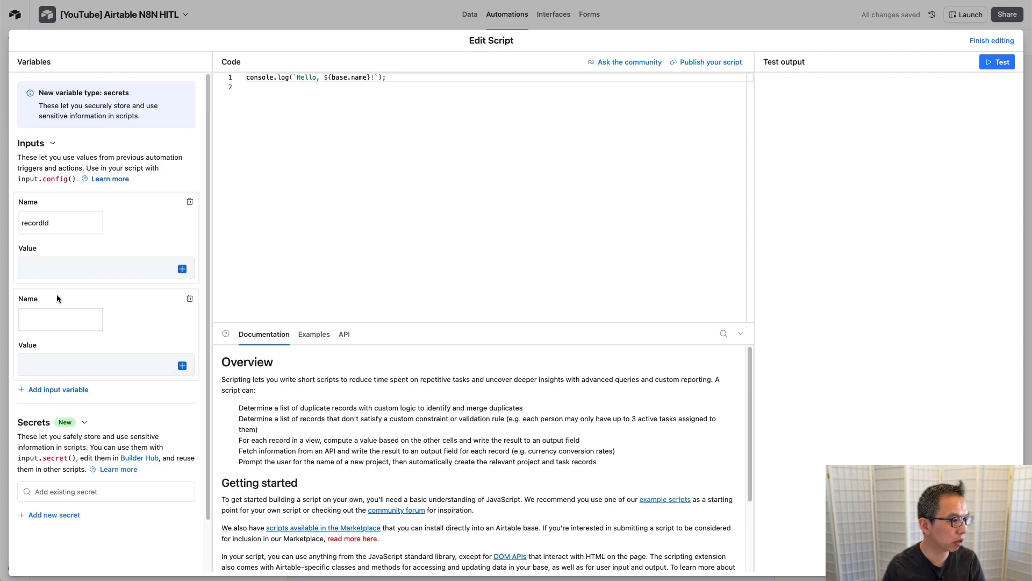
{"action": "type", "text": "webook"}
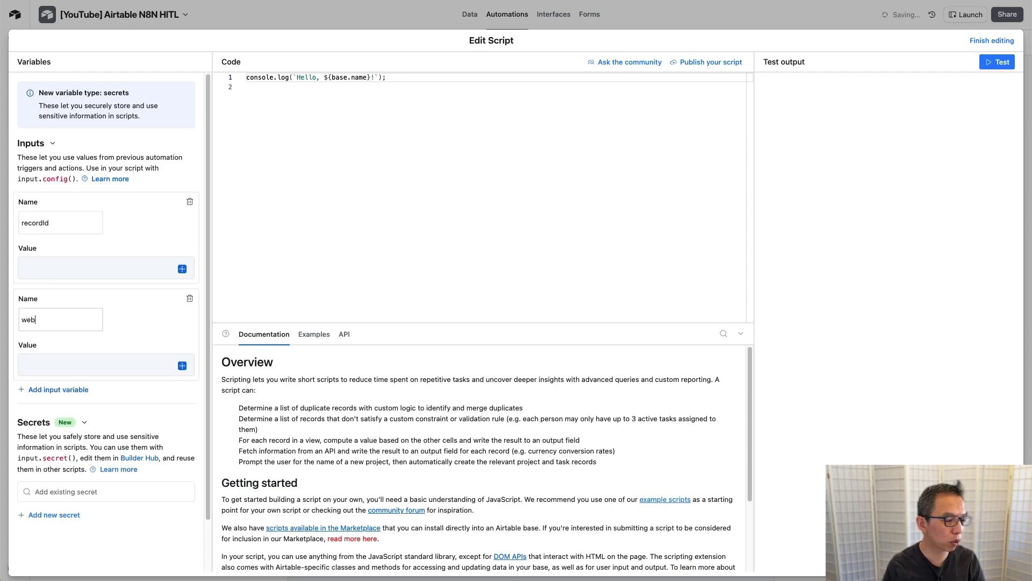
{"action": "key", "text": "BackSpace"}
{"action": "key", "text": "BackSpace"}
{"action": "key", "text": "BackSpace"}
{"action": "type", "text": "hook"}
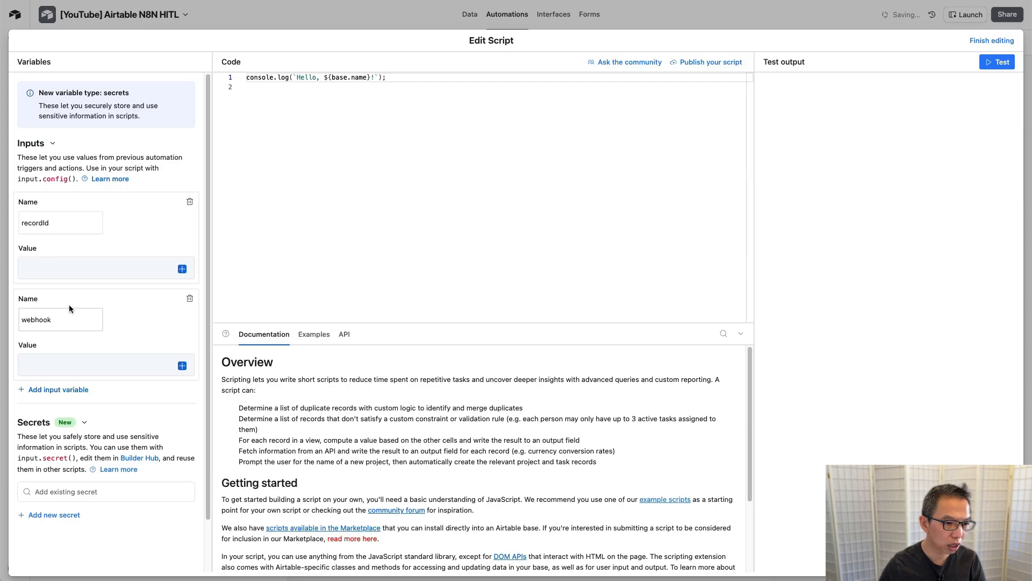
{"action": "left_click", "coordinate": [69, 365]}
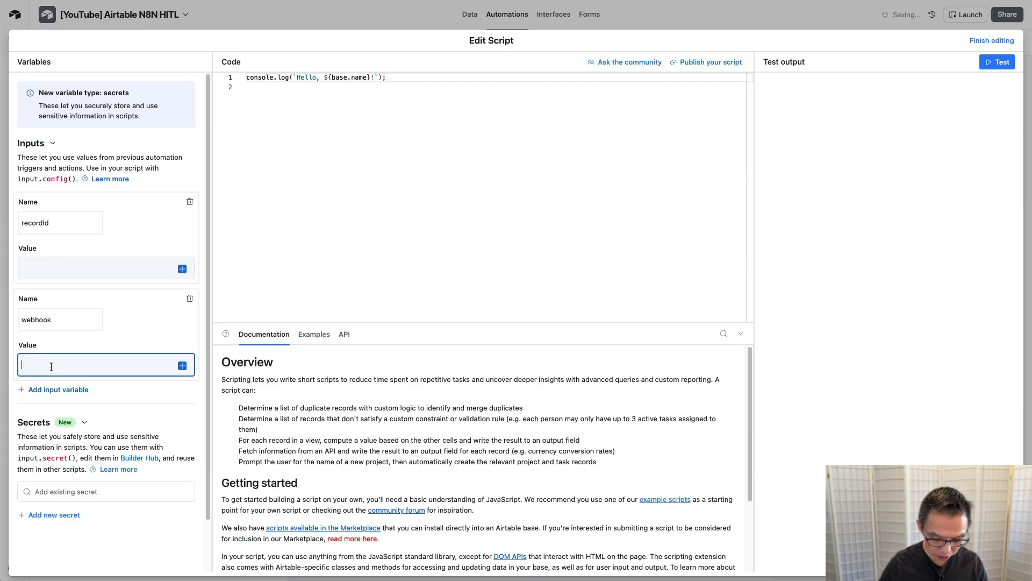
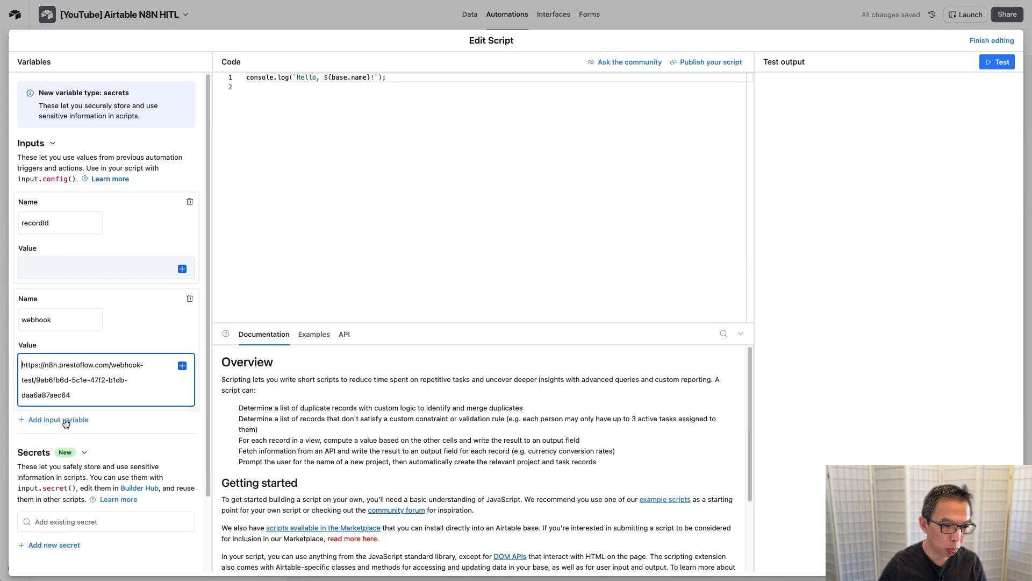
Step: Add an action input set to reference_articles and map recordId to the Airtable record ID
{"action": "left_click", "coordinate": [63, 420]}
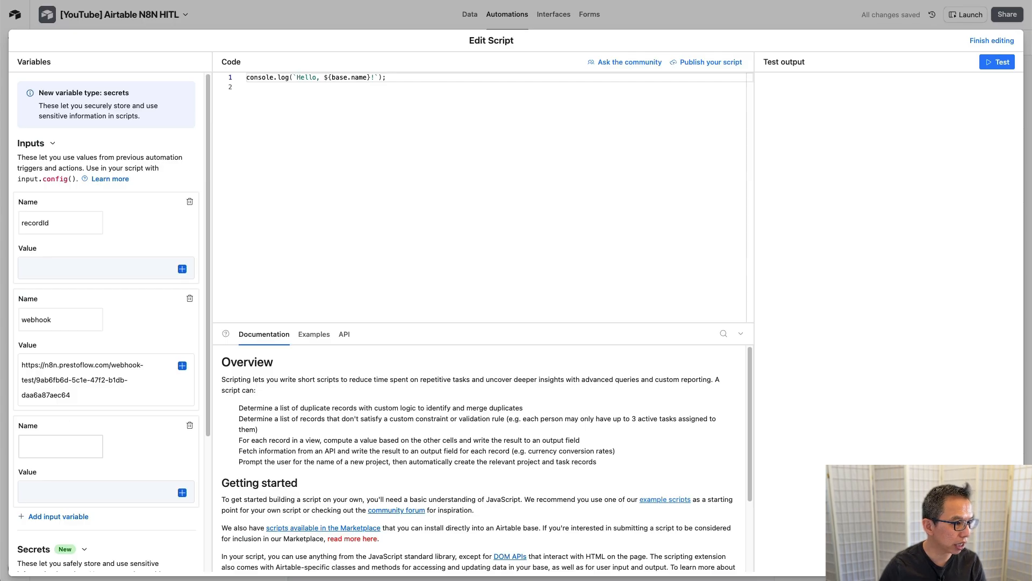
{"action": "type", "text": "action"}
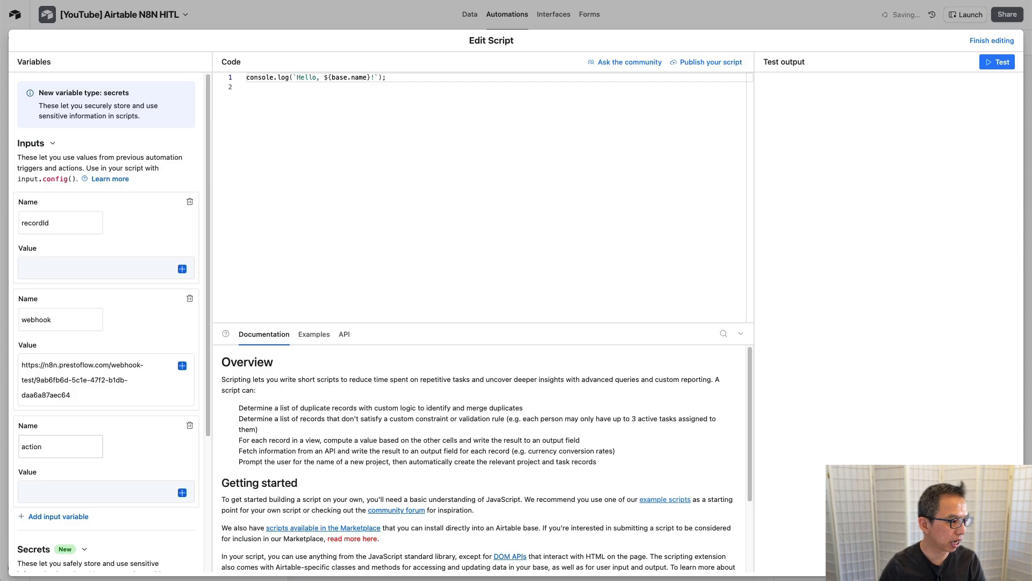
{"action": "key", "text": "Tab"}
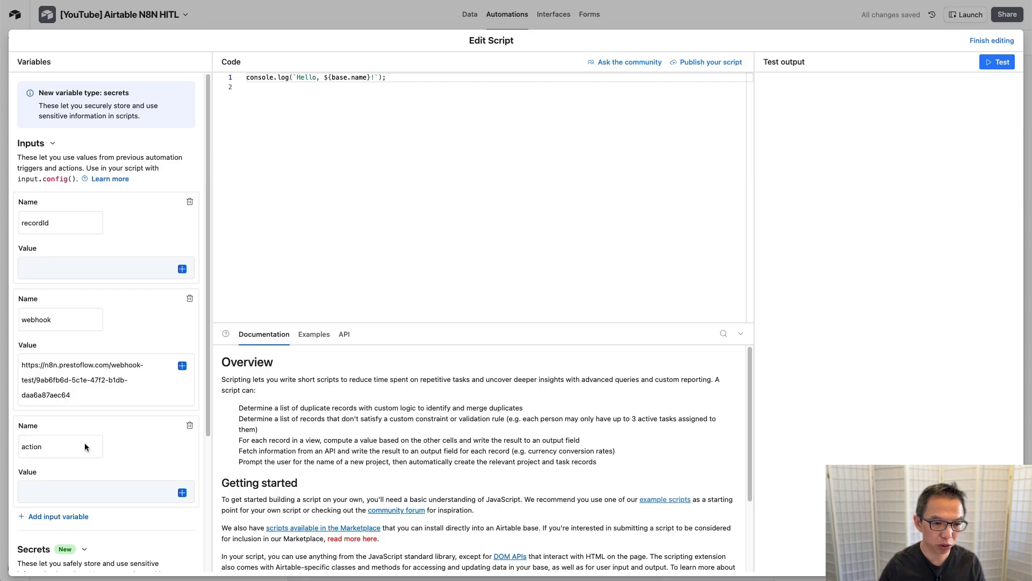
{"action": "left_click", "coordinate": [61, 491]}
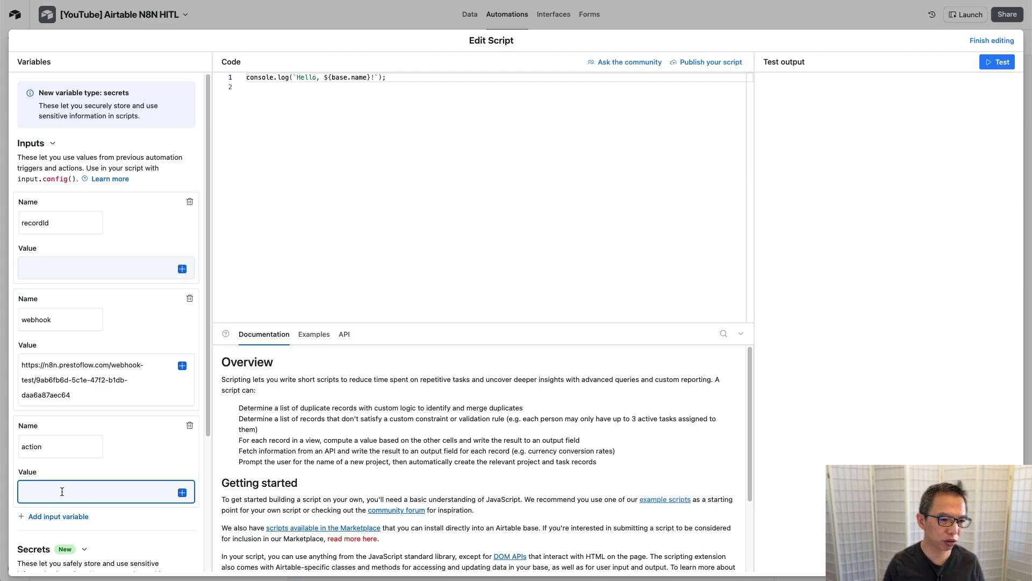
{"action": "type", "text": "reference_articles"}
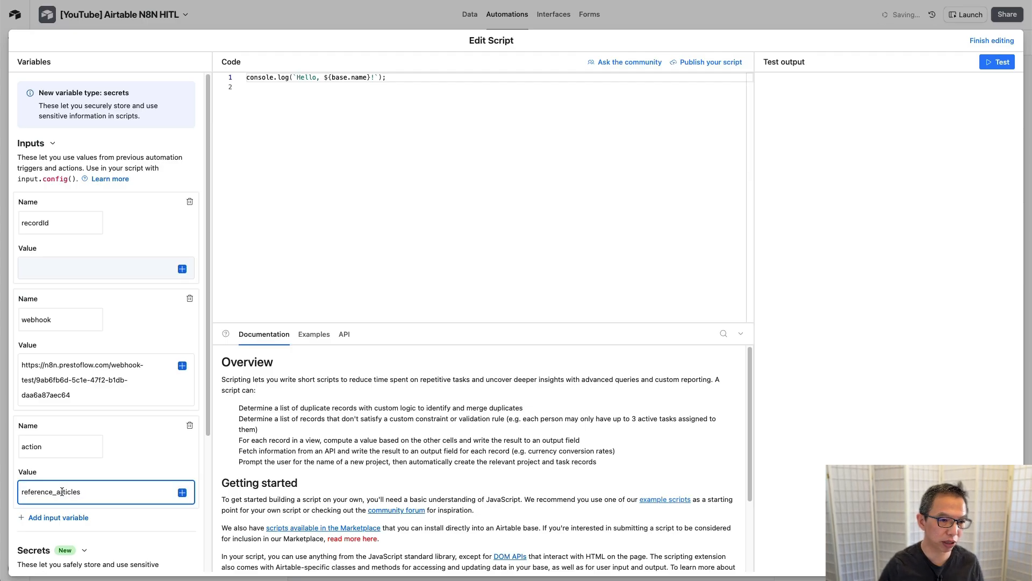
{"action": "left_click", "coordinate": [182, 269]}
{"action": "left_click", "coordinate": [182, 270]}
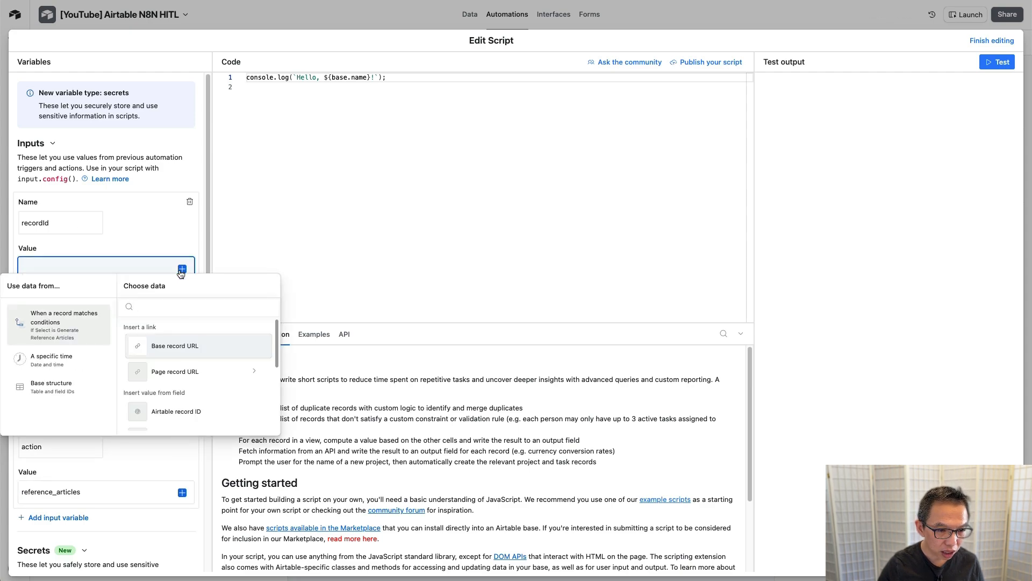
{"action": "left_click", "coordinate": [178, 412]}
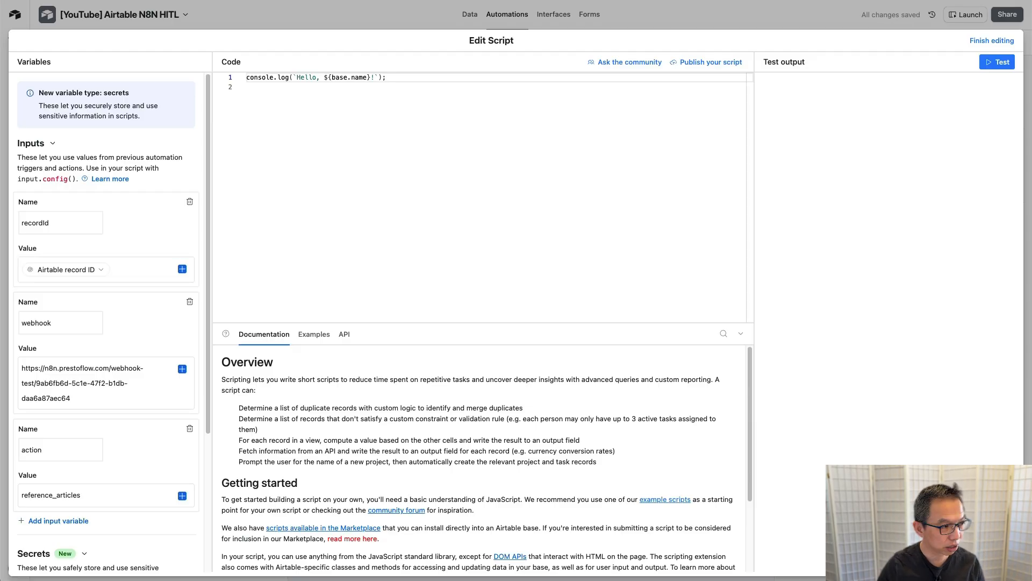
Step: Replace the default script with code calling the n8n webhook with recordId and action
{"action": "left_click", "coordinate": [317, 76]}
{"action": "key", "text": "ctrl+a"}
{"action": "type", "text": "let config = input.config(); await fetch(config.webhook + \"?recordId=\" + config.recordId + \"&action=\" + config.action);"}
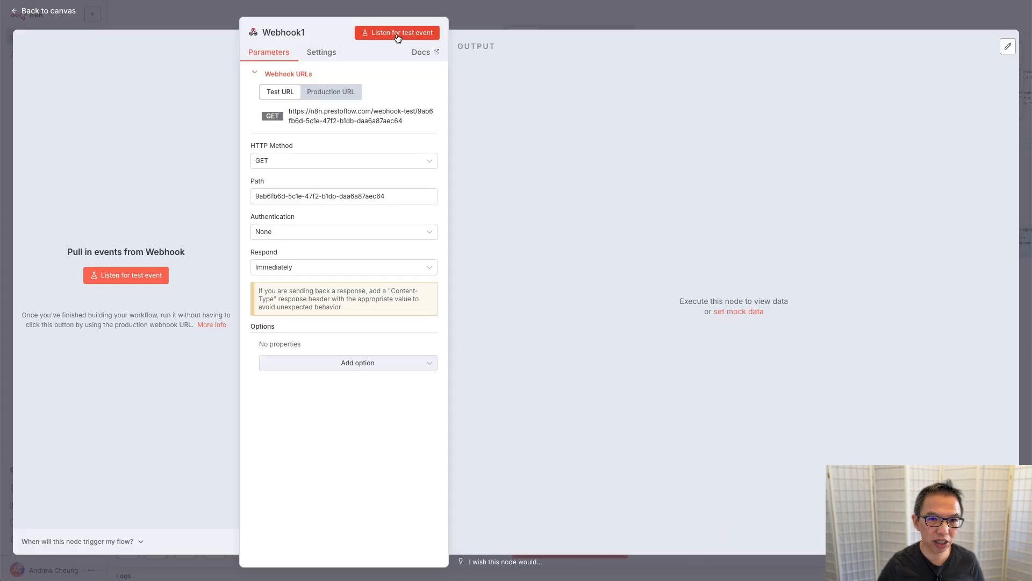
Step: Put n8n in test-listening mode and test the script against the matching record
{"action": "left_click", "coordinate": [397, 34]}
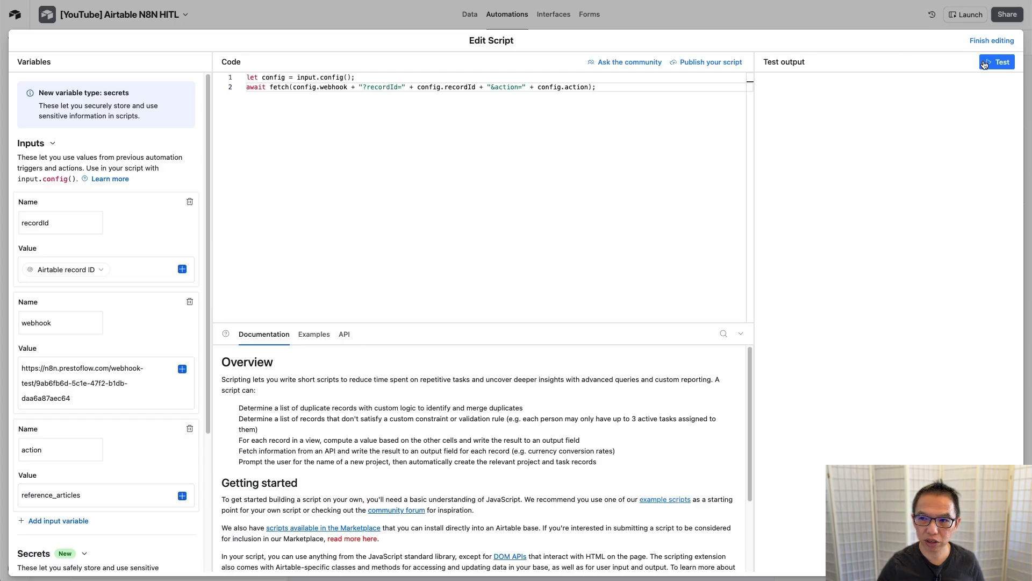
{"action": "left_click", "coordinate": [993, 63]}
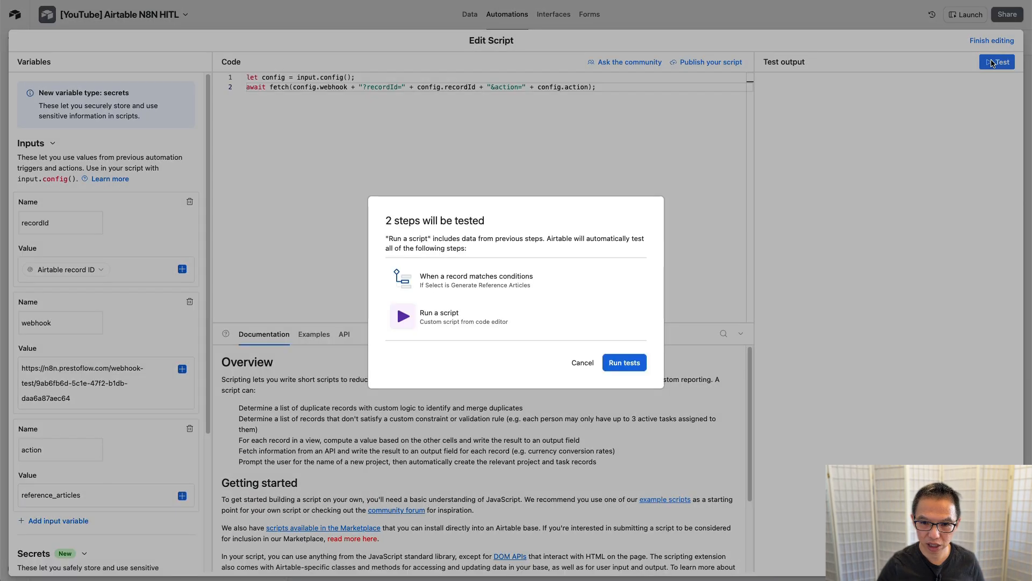
{"action": "left_click", "coordinate": [625, 360]}
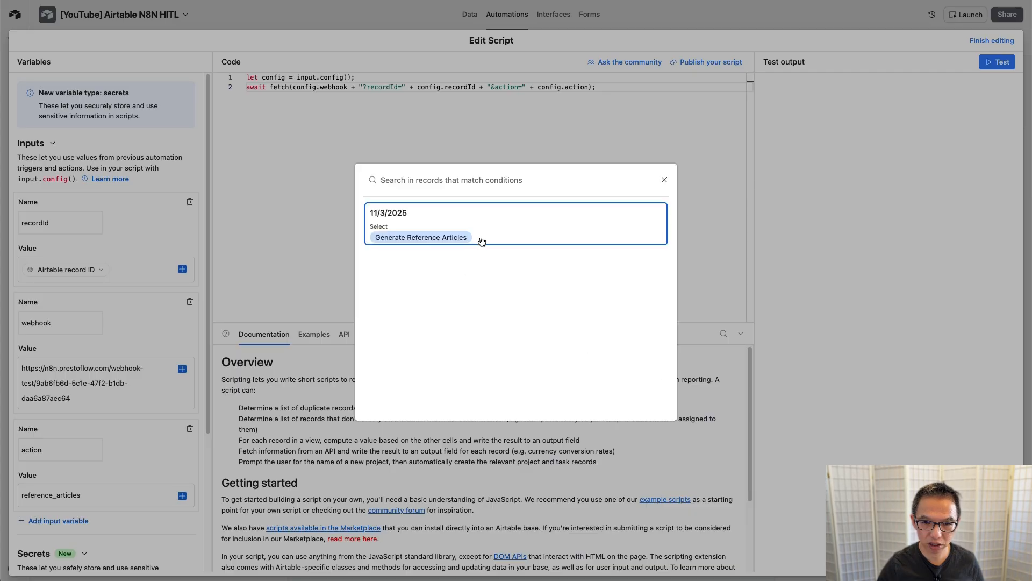
{"action": "left_click", "coordinate": [521, 230]}
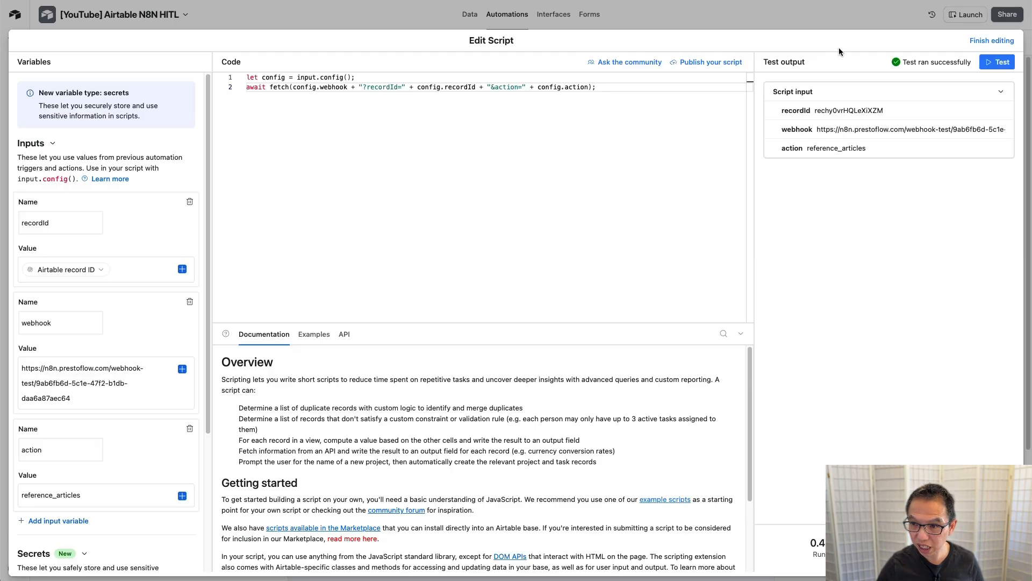
Step: Close the script editor, check that Webhook1 received recordId and reference_articles, then return to the canvas
{"action": "left_click", "coordinate": [827, 19]}
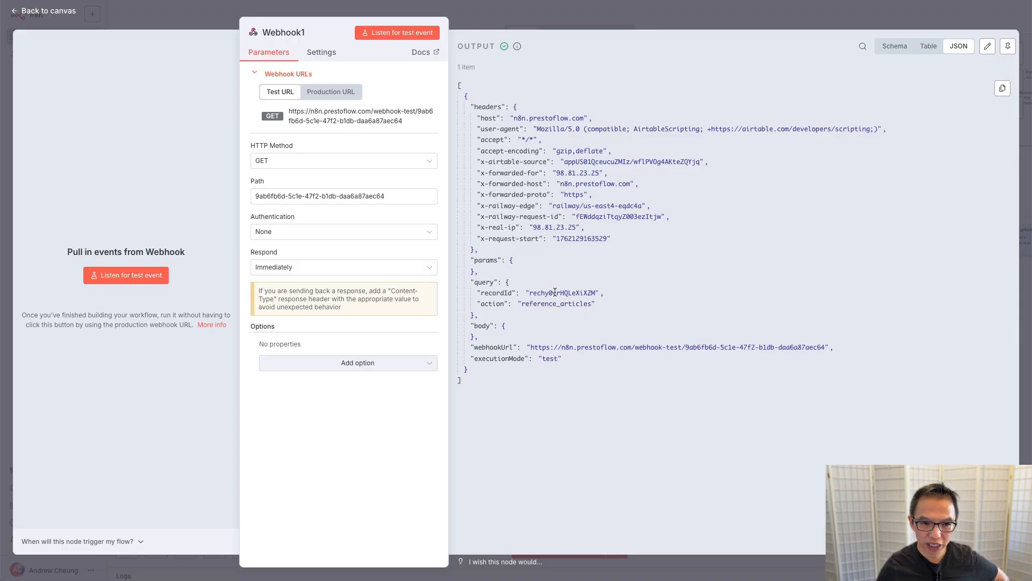
{"action": "left_click", "coordinate": [622, 14]}
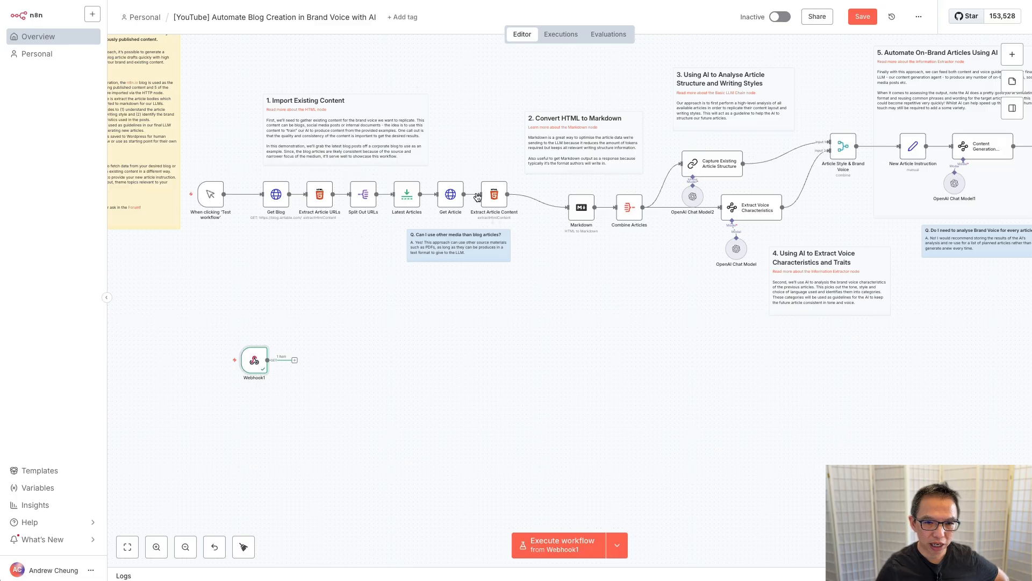
Step: Add a Switch node after Webhook1
{"action": "left_click", "coordinate": [294, 361]}
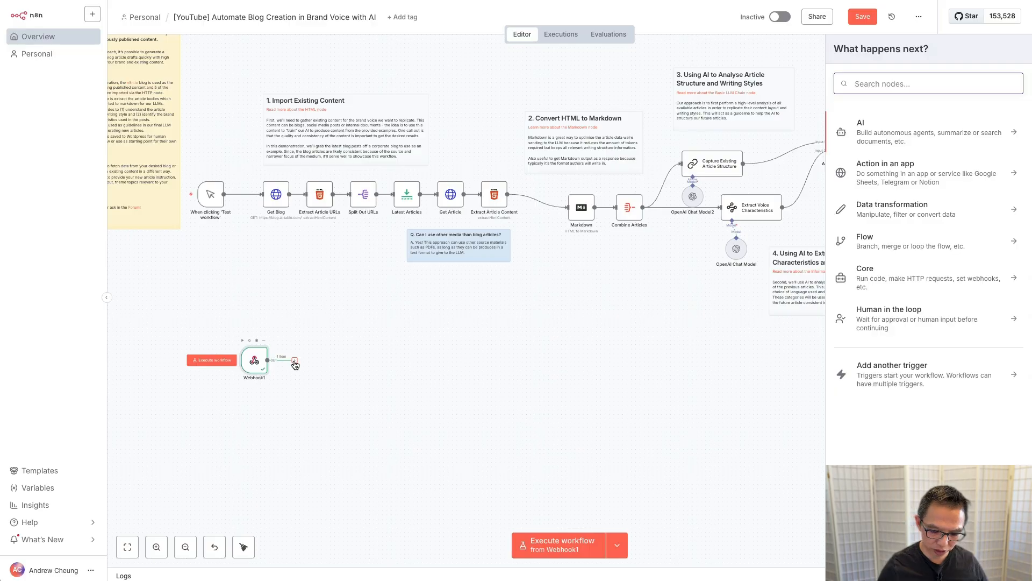
{"action": "type", "text": "swi"}
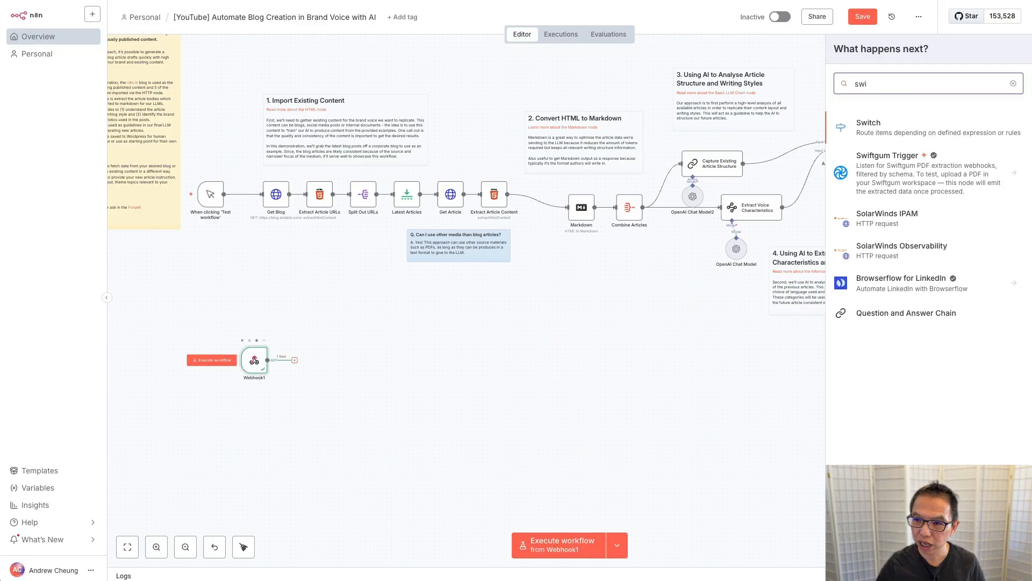
{"action": "left_click", "coordinate": [891, 128]}
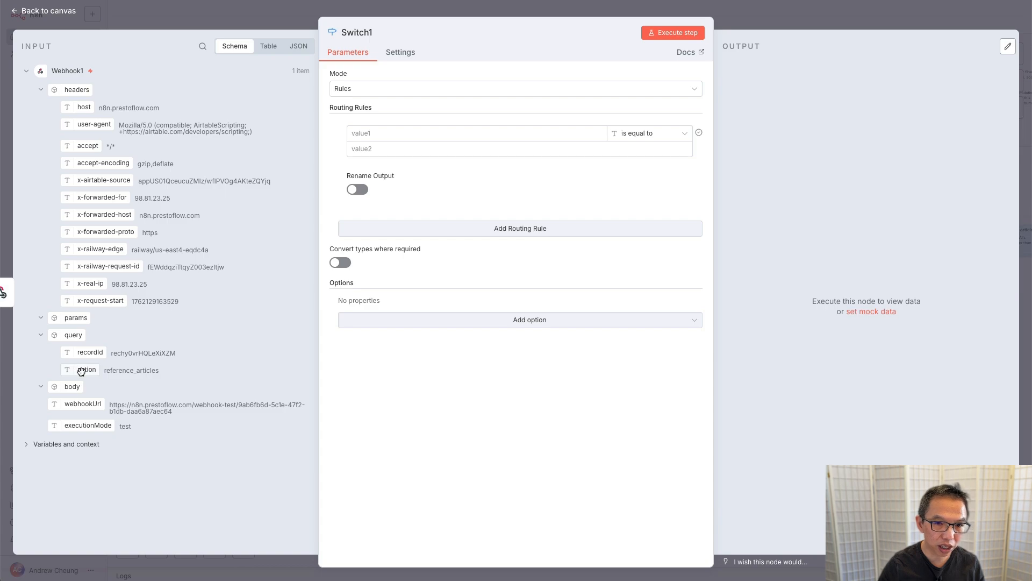
Step: Route action equal to reference_articles to an output renamed 'Reference Articles', then test-run the Switch
{"action": "left_click_drag", "start_coordinate": [79, 368], "coordinate": [438, 134]}
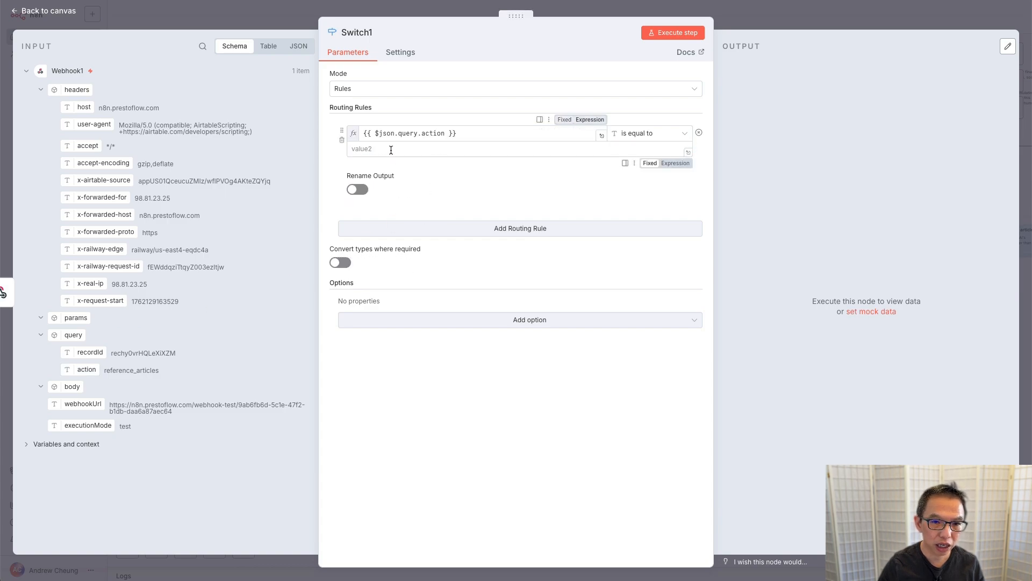
{"action": "double_click", "coordinate": [122, 371]}
{"action": "key", "text": "ctrl+c"}
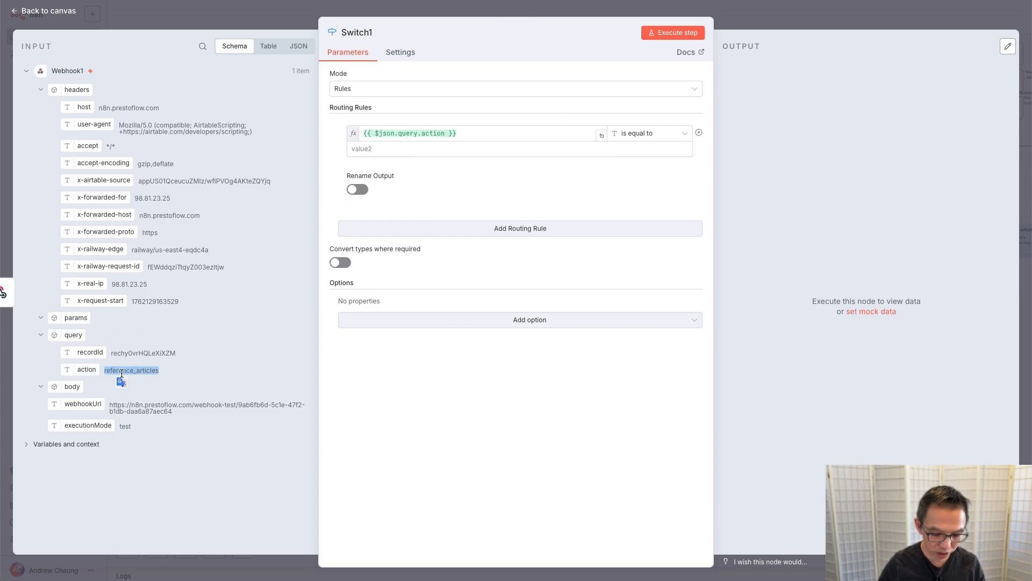
{"action": "left_click", "coordinate": [454, 148]}
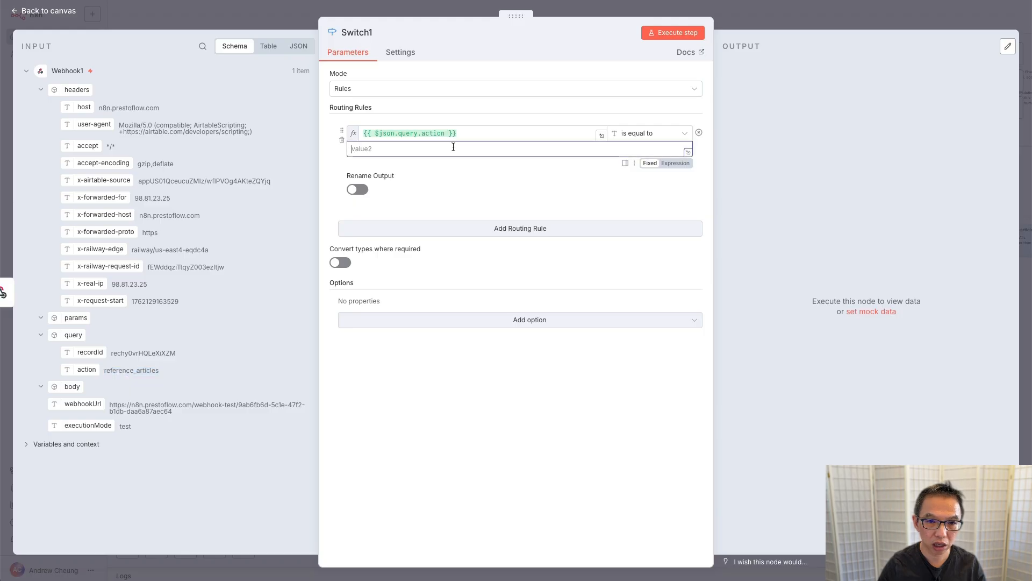
{"action": "key", "text": "ctrl+v"}
{"action": "left_click", "coordinate": [358, 190]}
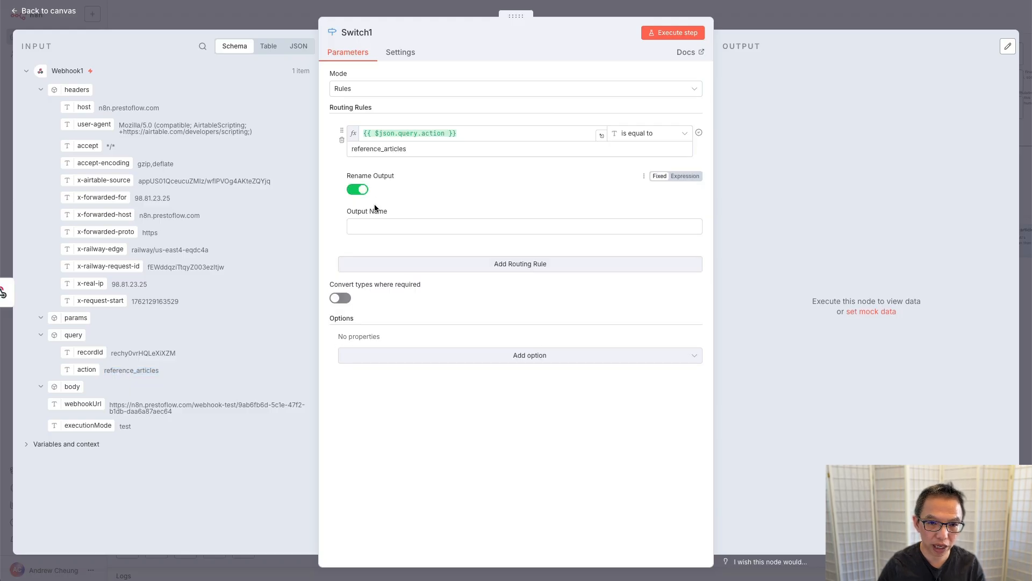
{"action": "left_click", "coordinate": [368, 225]}
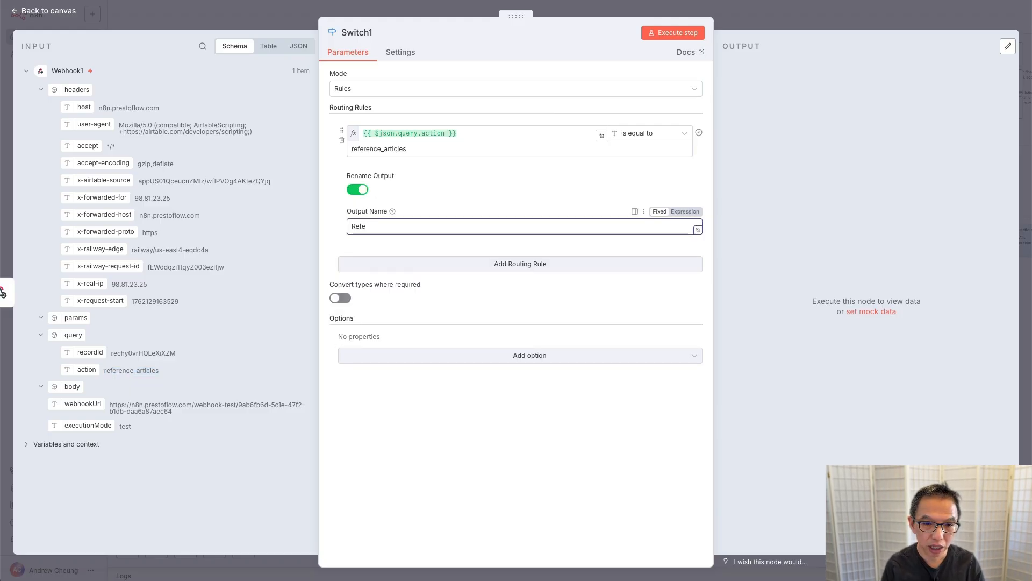
{"action": "type", "text": "Reference Art"}
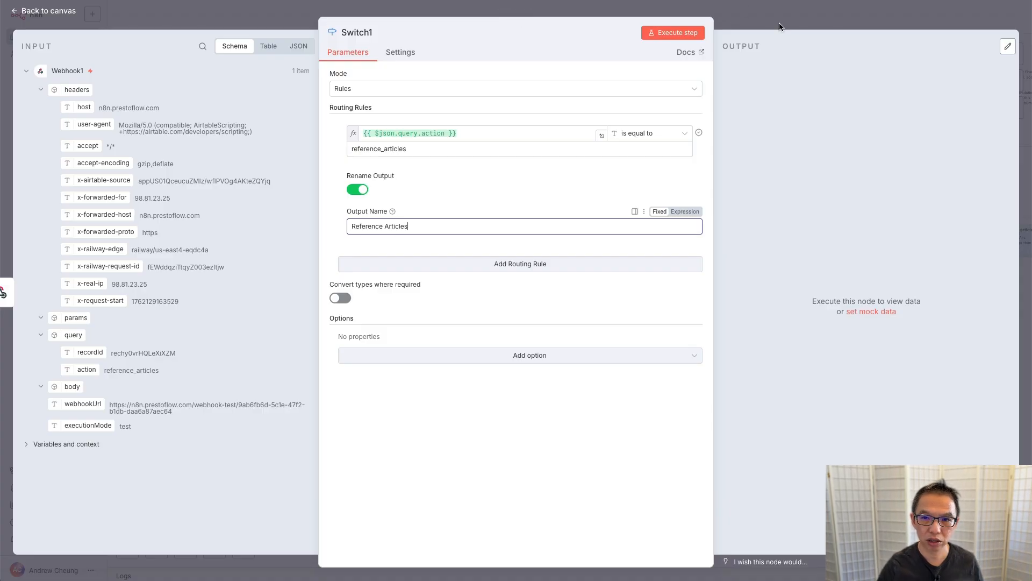
{"action": "type", "text": "icles"}
{"action": "left_click", "coordinate": [674, 34]}
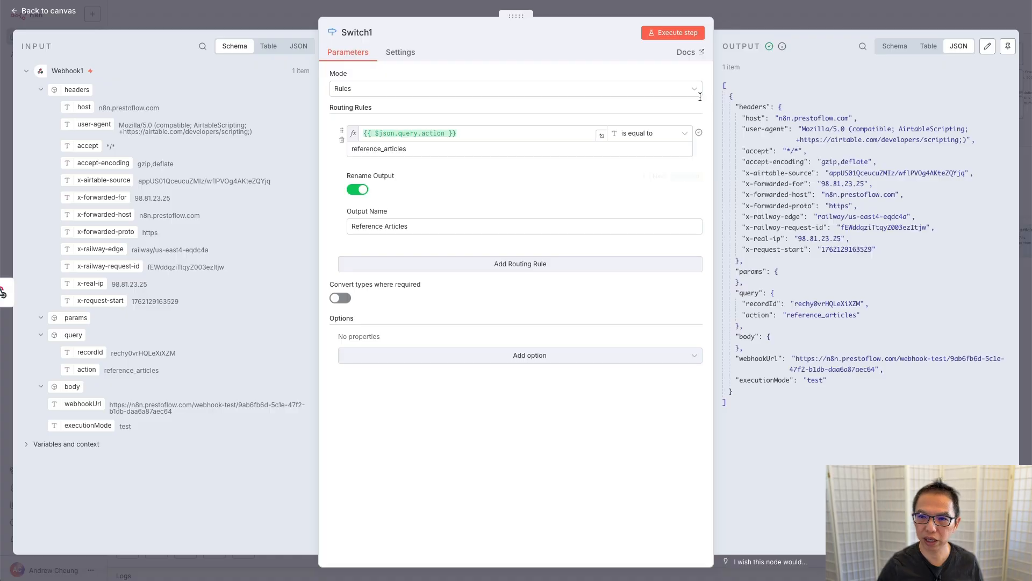
{"action": "key", "text": "Escape"}
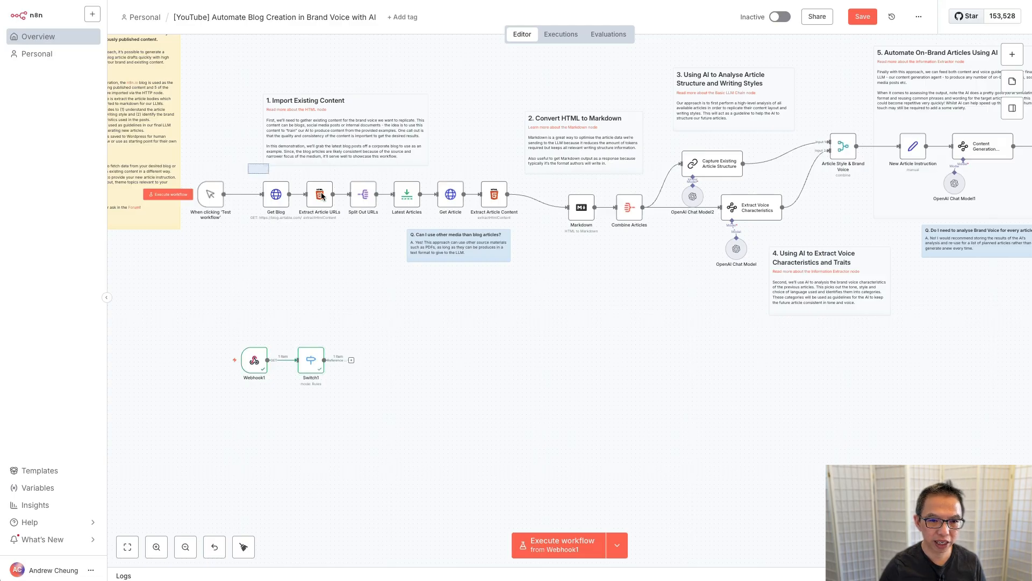
Step: Duplicate the seven nodes from Get Blog to Markdown and place the copies after Switch1
{"action": "left_click_drag", "start_coordinate": [247, 163], "coordinate": [601, 253]}
{"action": "right_click", "coordinate": [363, 197]}
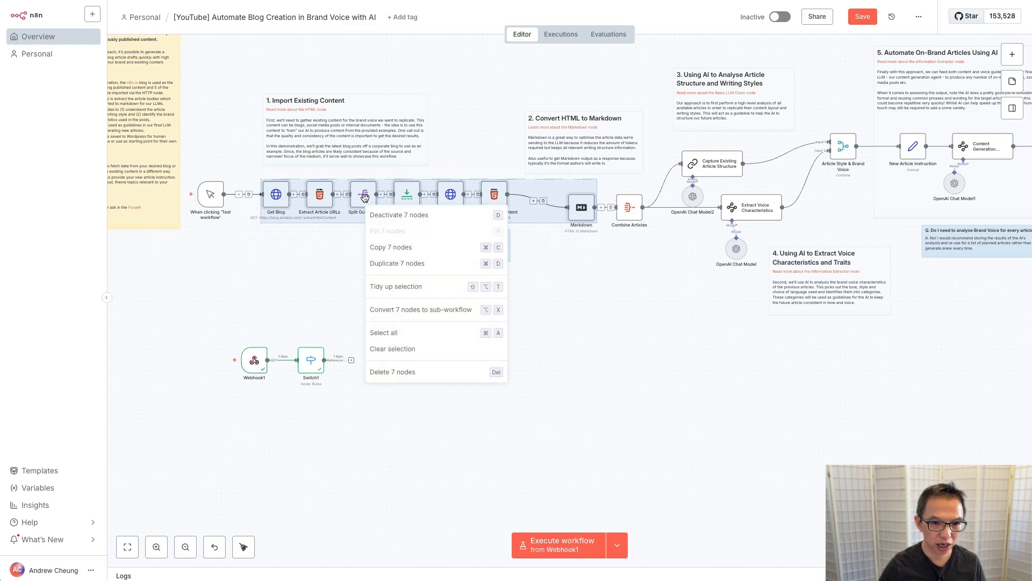
{"action": "left_click", "coordinate": [397, 262]}
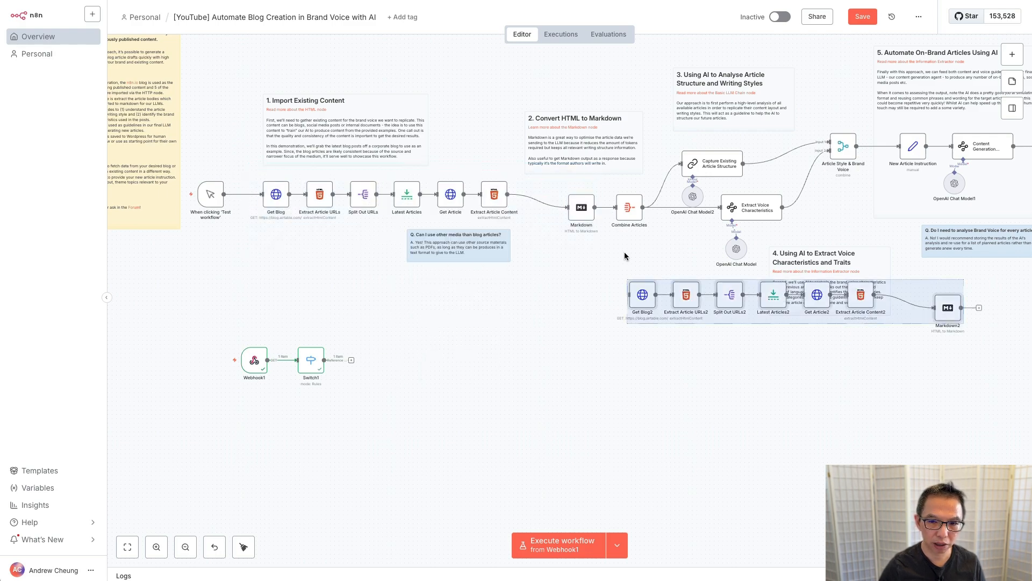
{"action": "left_click_drag", "start_coordinate": [643, 300], "coordinate": [370, 364]}
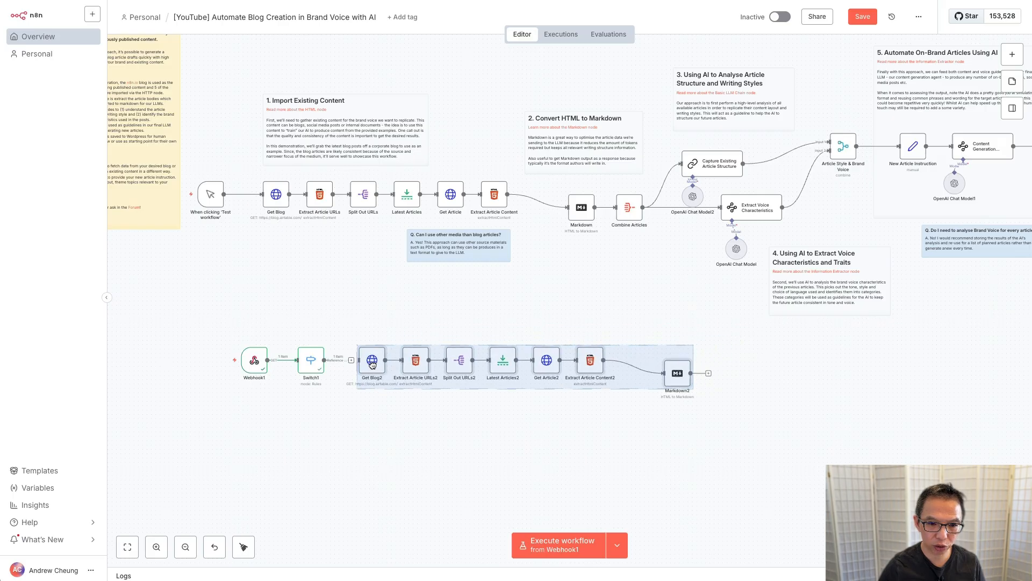
{"action": "left_click", "coordinate": [338, 366]}
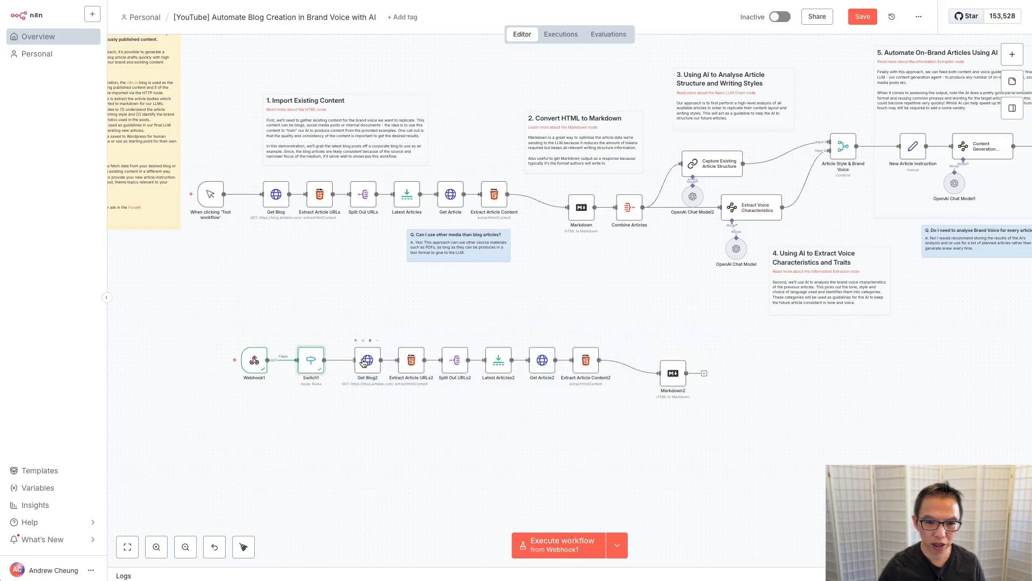
{"action": "left_click_drag", "start_coordinate": [676, 378], "coordinate": [640, 363]}
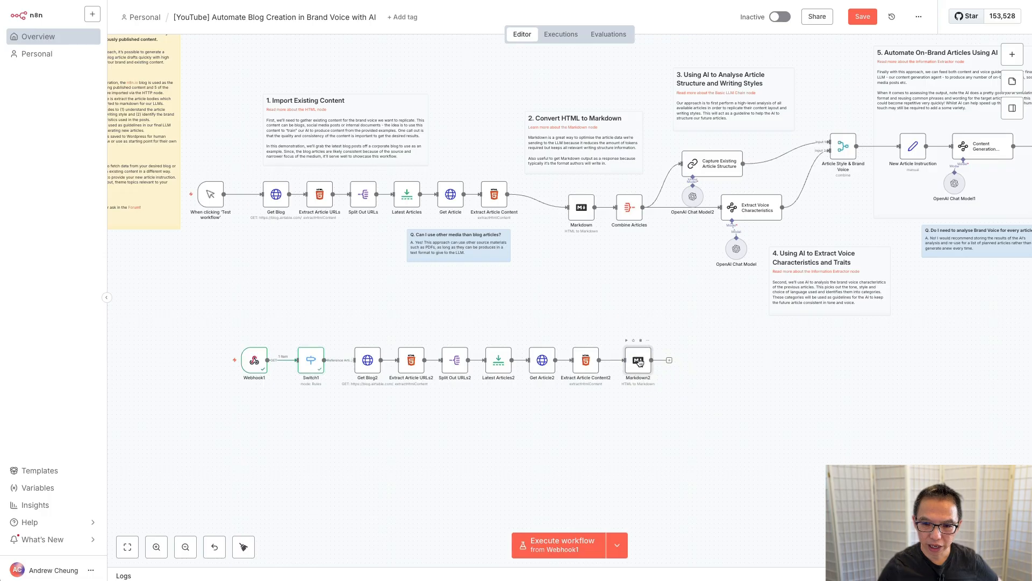
Step: Execute the copied branch node by node, from Get Blog2 through Markdown2
{"action": "left_click", "coordinate": [354, 342]}
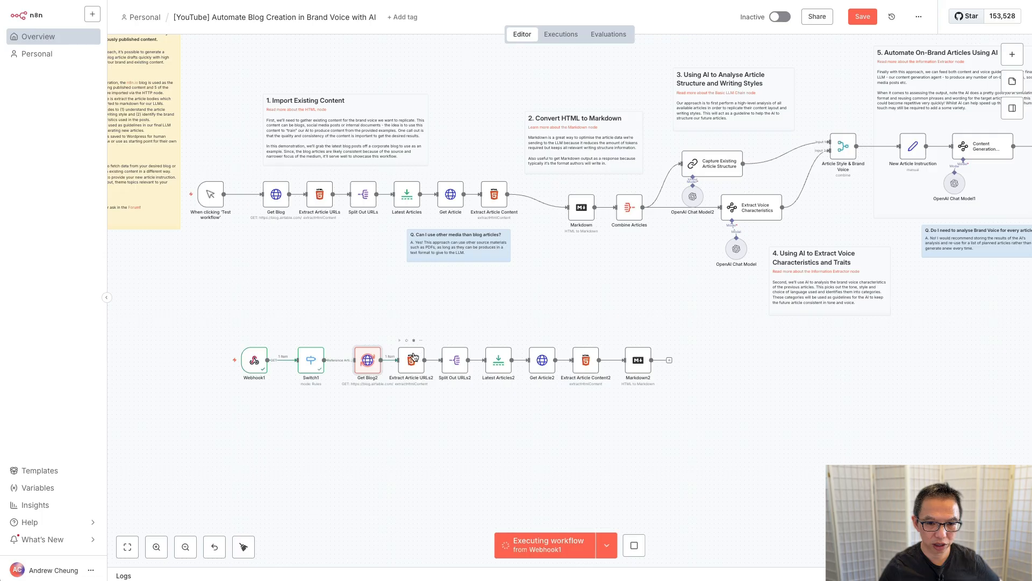
{"action": "left_click", "coordinate": [400, 341]}
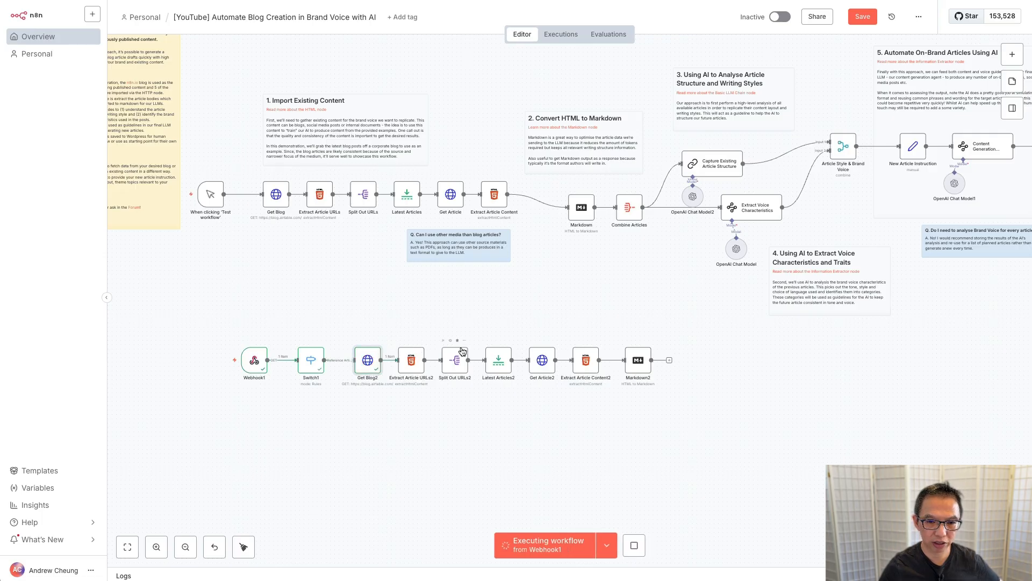
{"action": "left_click", "coordinate": [443, 342]}
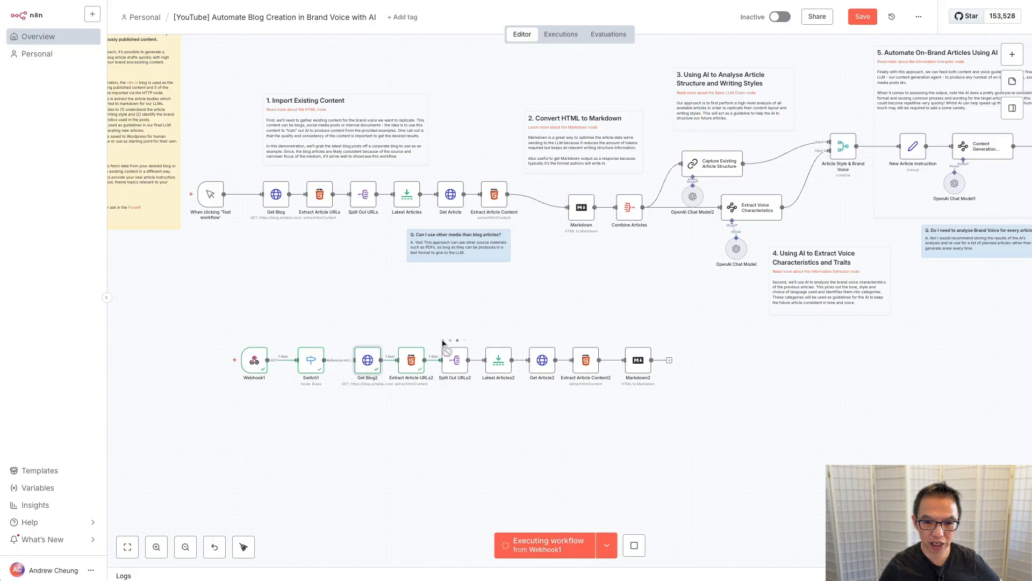
{"action": "left_click", "coordinate": [530, 342]}
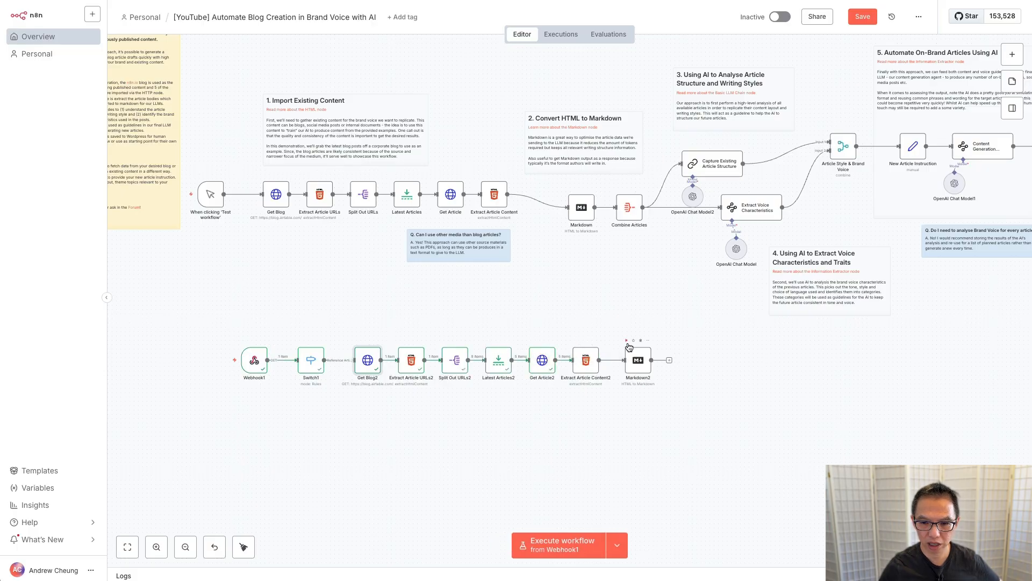
{"action": "left_click", "coordinate": [627, 340]}
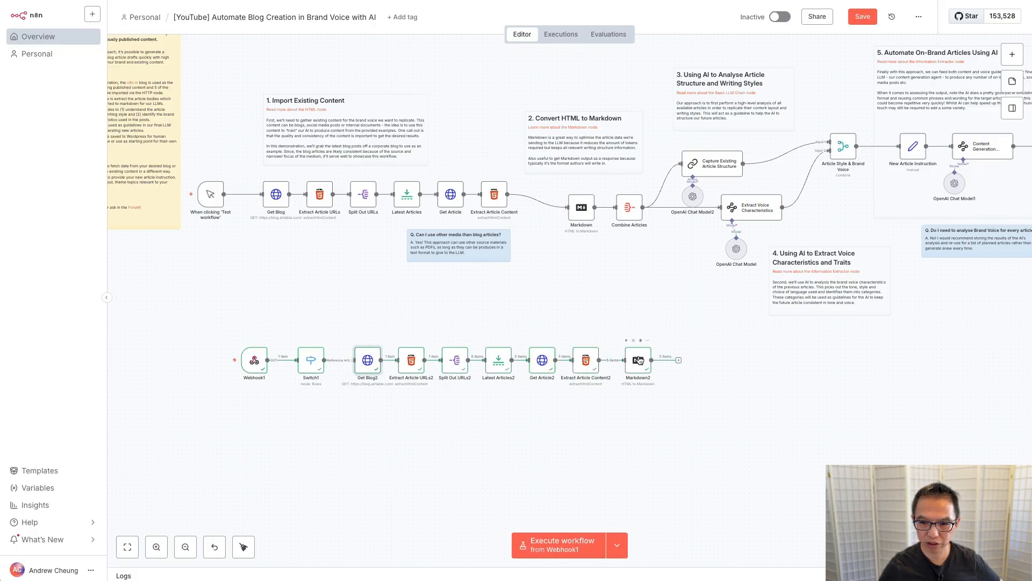
{"action": "double_click", "coordinate": [639, 360]}
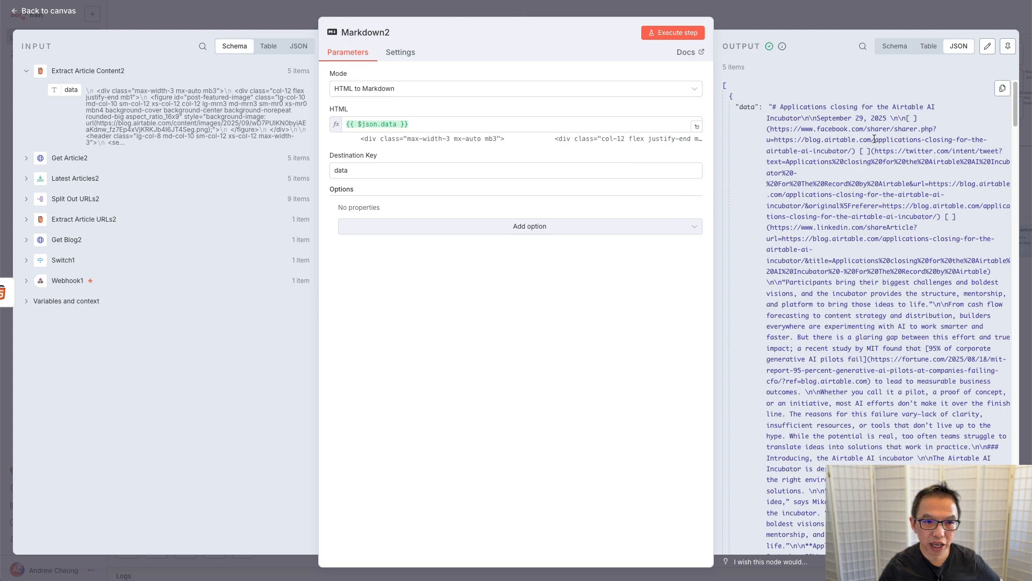
{"action": "scroll", "coordinate": [875, 139], "scroll_direction": "down", "scroll_amount": 1}
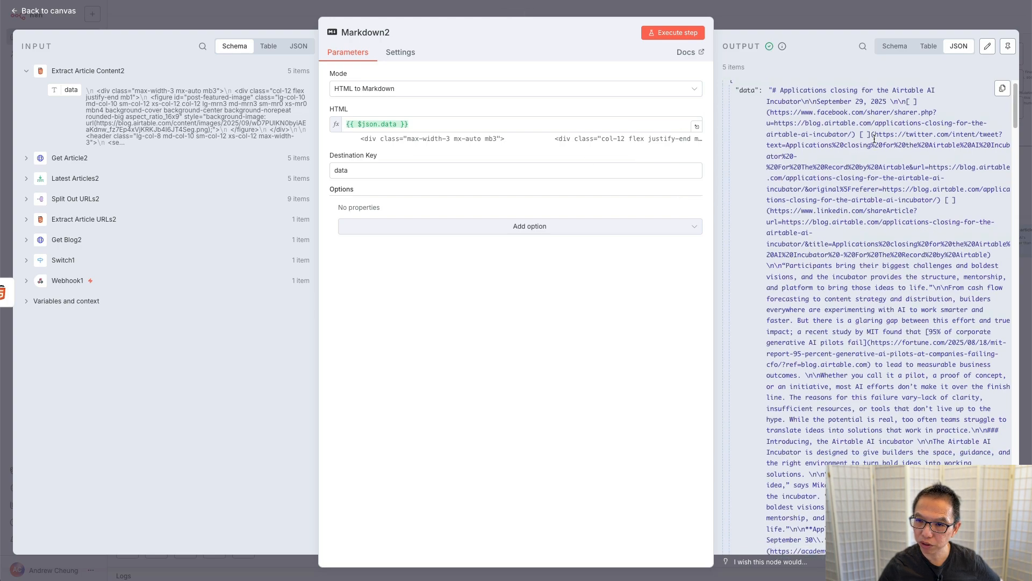
{"action": "scroll", "coordinate": [875, 139], "scroll_direction": "down", "scroll_amount": 15}
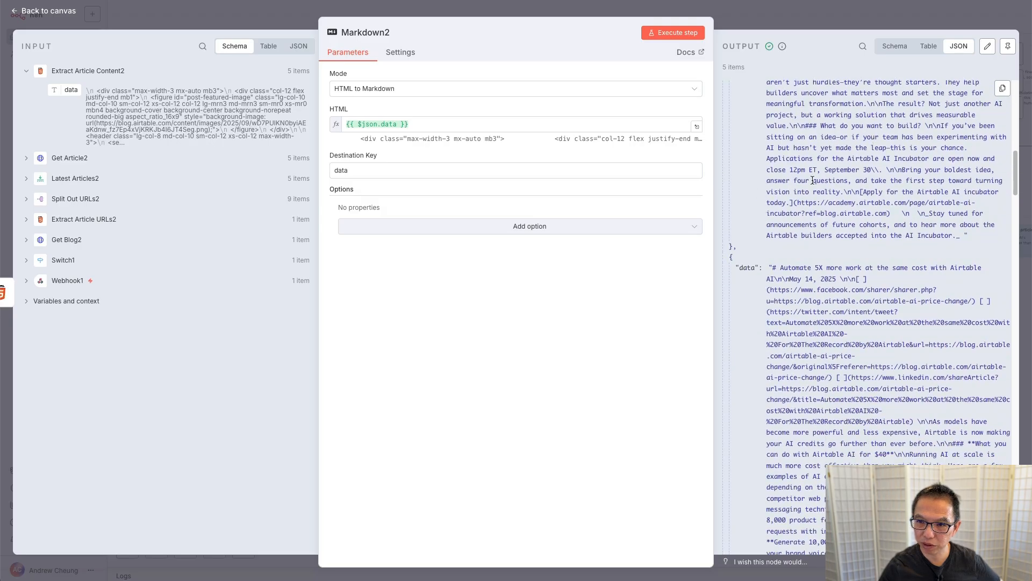
{"action": "scroll", "coordinate": [775, 165], "scroll_direction": "down", "scroll_amount": 4}
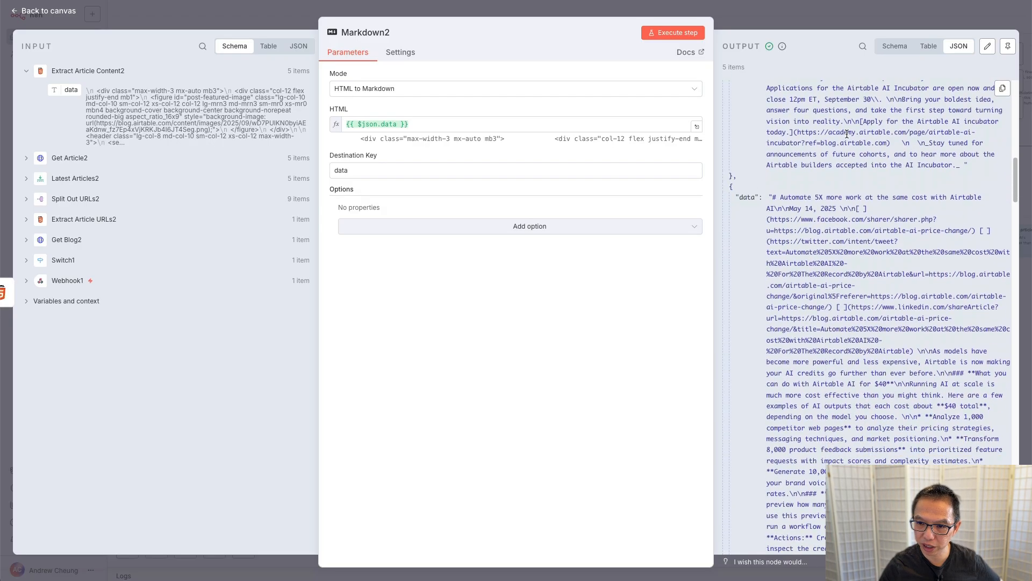
{"action": "scroll", "coordinate": [799, 169], "scroll_direction": "down", "scroll_amount": 10}
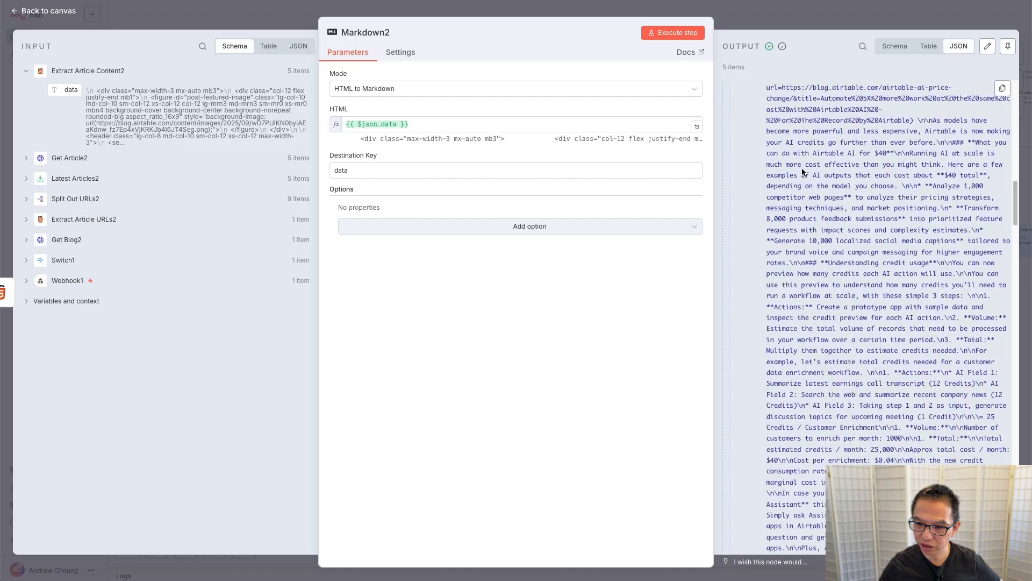
{"action": "scroll", "coordinate": [802, 168], "scroll_direction": "down", "scroll_amount": 20}
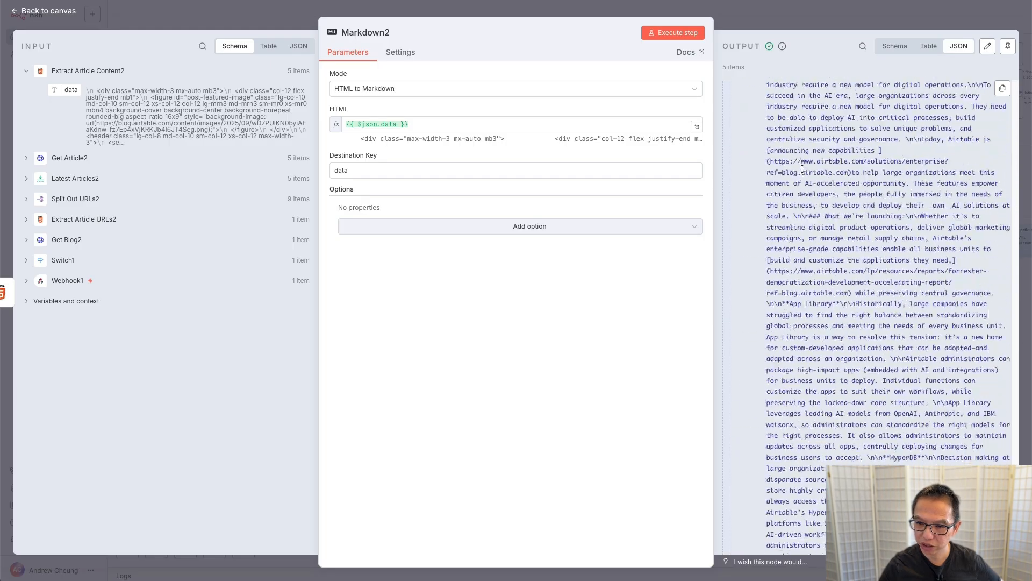
{"action": "scroll", "coordinate": [802, 168], "scroll_direction": "up", "scroll_amount": 10}
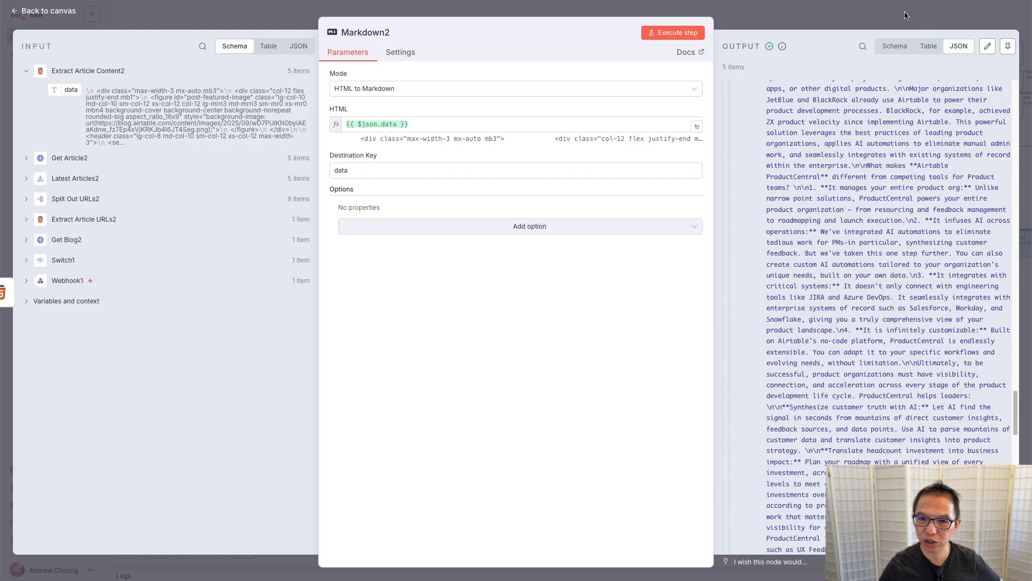
{"action": "left_click", "coordinate": [905, 16]}
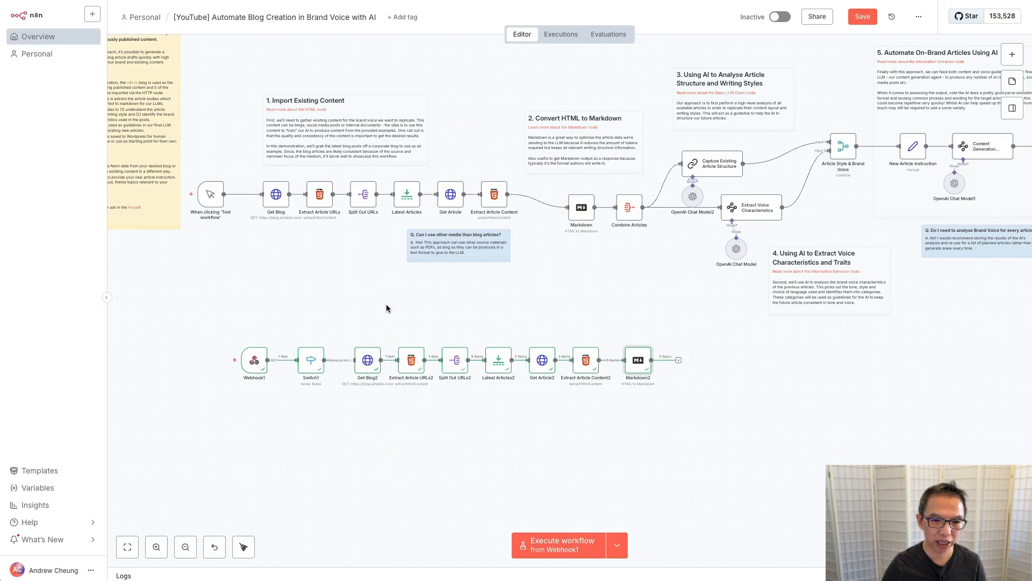
Step: Move the nine Webhook1-triggered nodes down-left, clear of the original workflow above
{"action": "left_click_drag", "start_coordinate": [216, 319], "coordinate": [712, 444]}
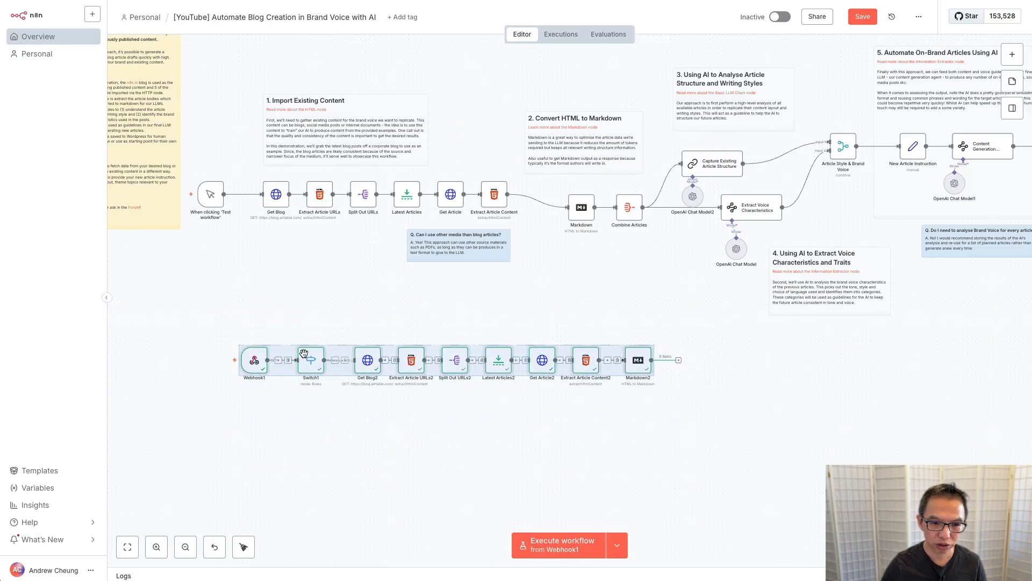
{"action": "left_click_drag", "start_coordinate": [248, 369], "coordinate": [195, 421]}
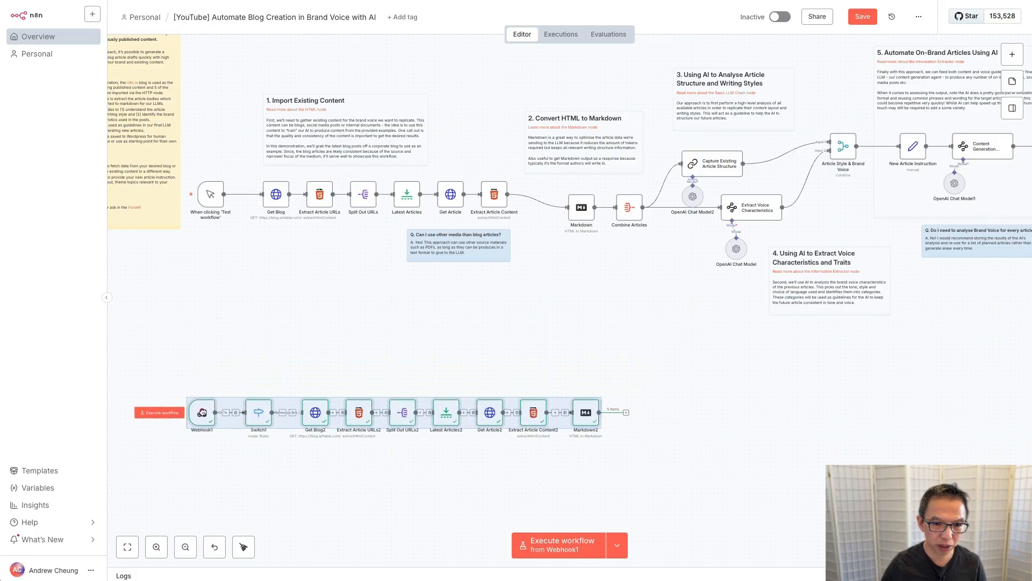
{"action": "left_click", "coordinate": [421, 322]}
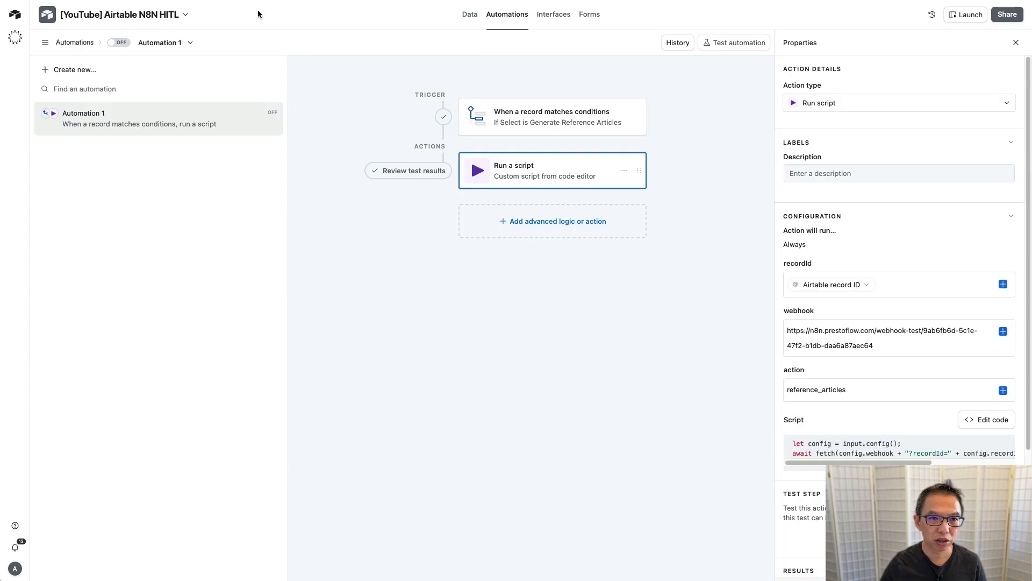
Step: Create a new blank table named 'Reference Articles' in Airtable
{"action": "left_click", "coordinate": [470, 14]}
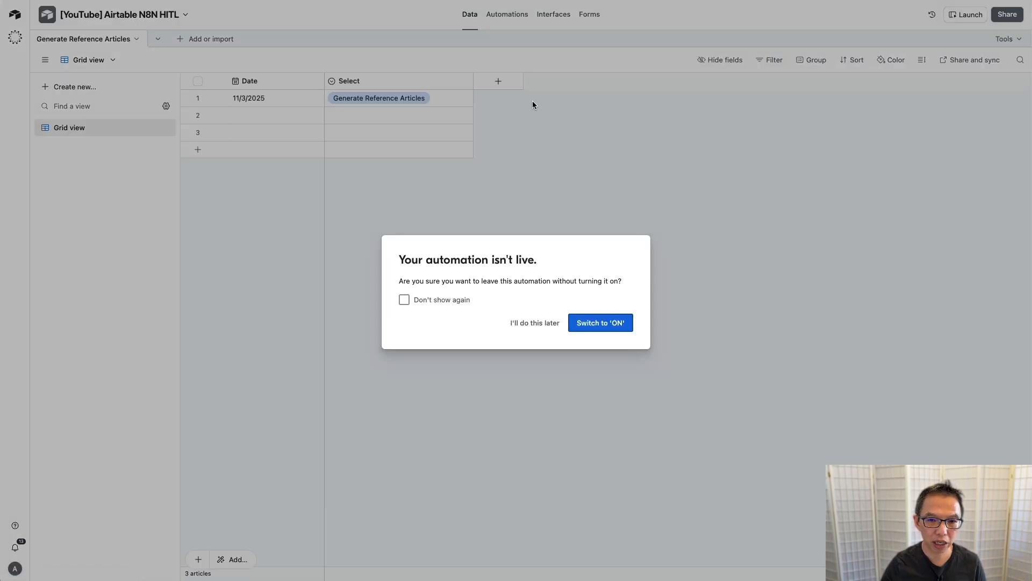
{"action": "left_click", "coordinate": [602, 324]}
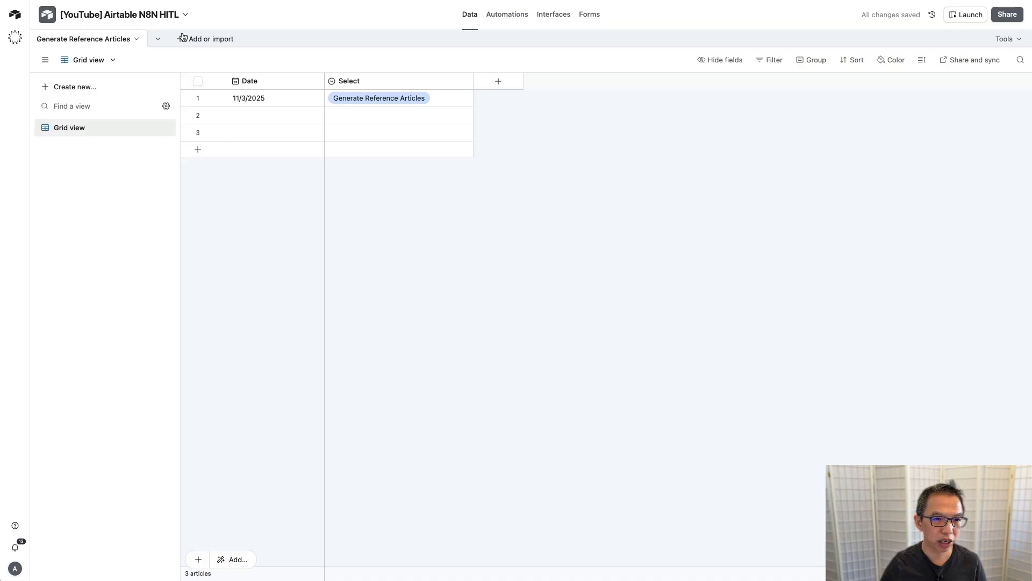
{"action": "left_click", "coordinate": [183, 42]}
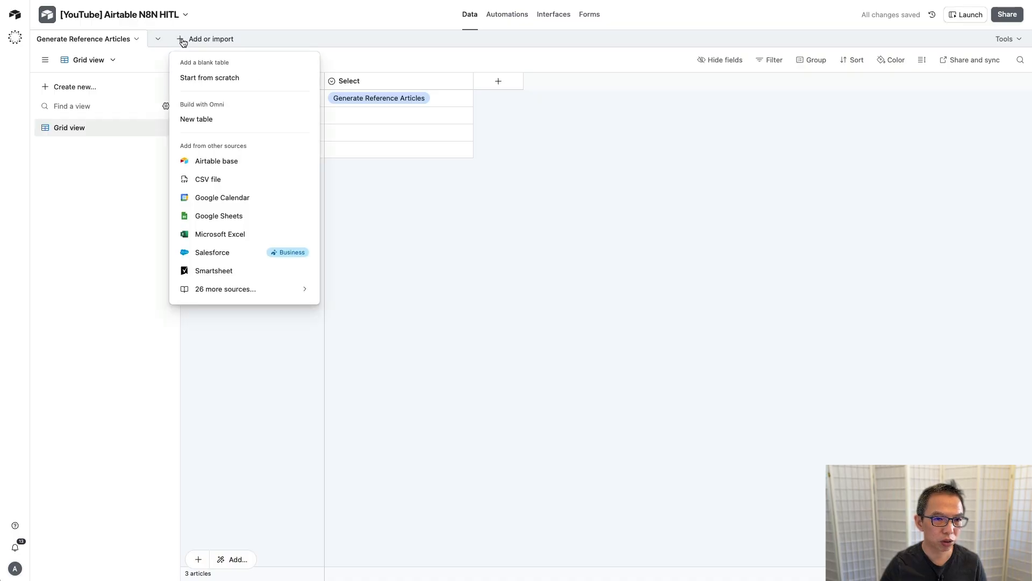
{"action": "left_click", "coordinate": [215, 78]}
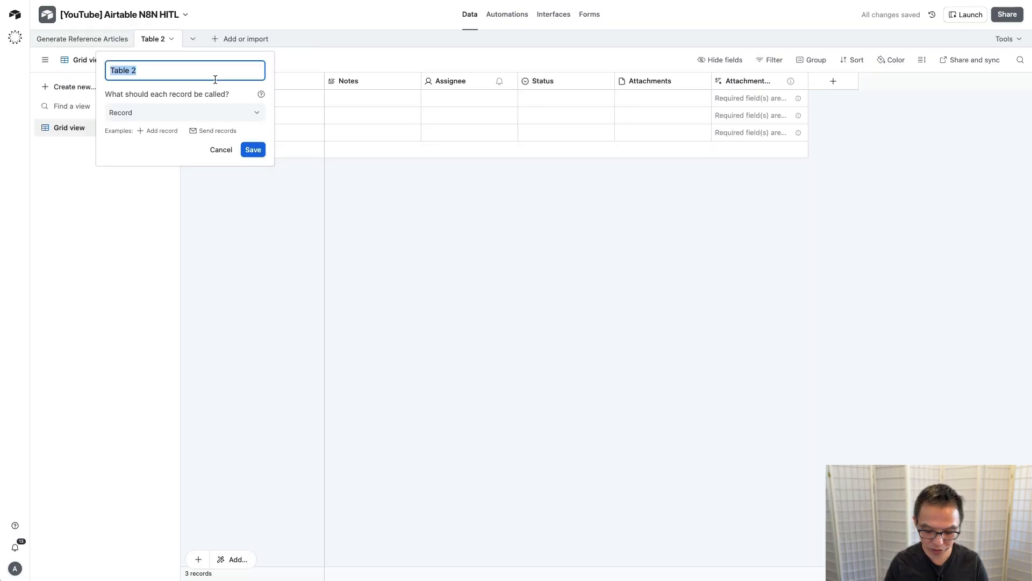
{"action": "type", "text": "Reference "}
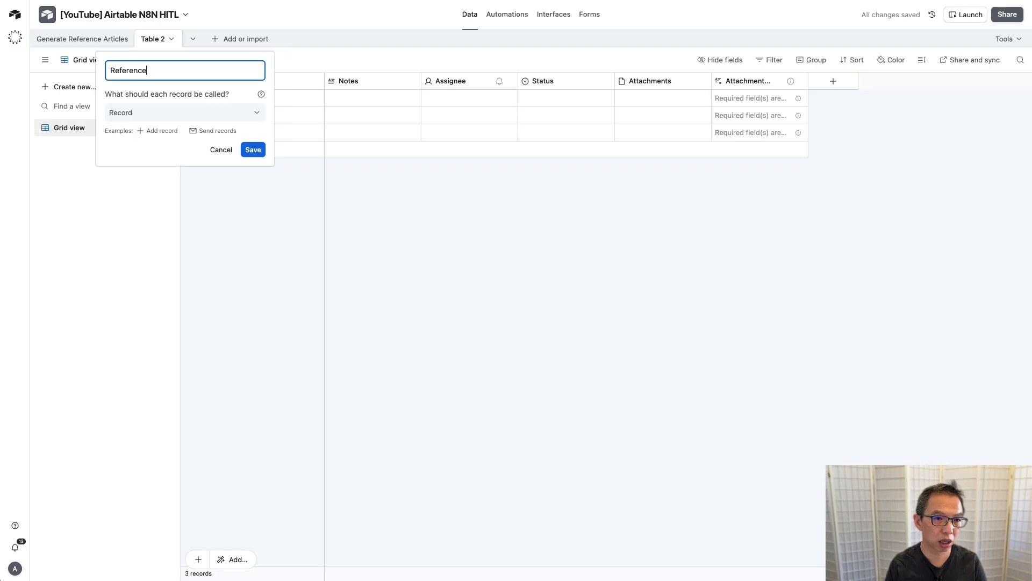
{"action": "type", "text": "Articles"}
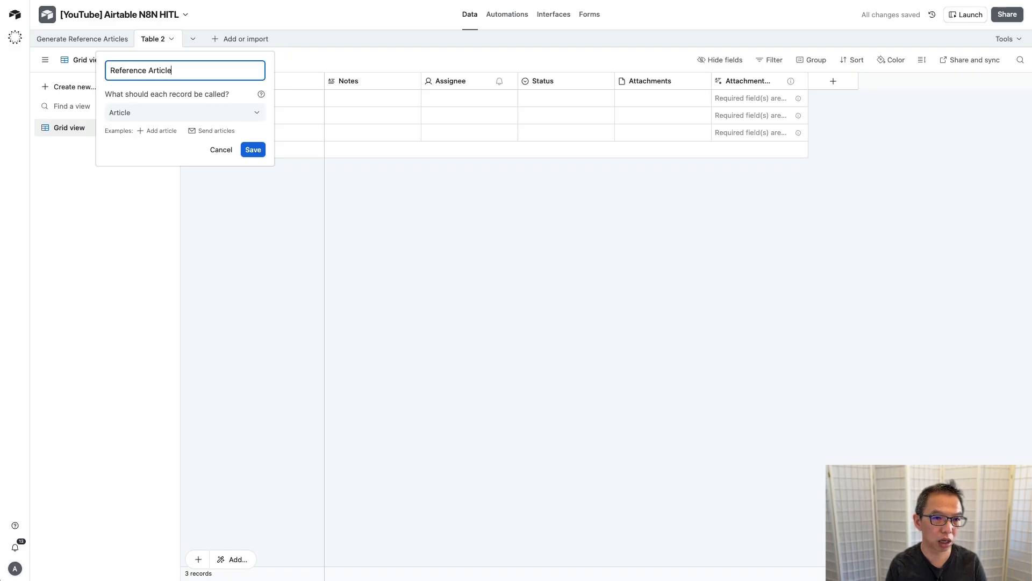
{"action": "key", "text": "Return"}
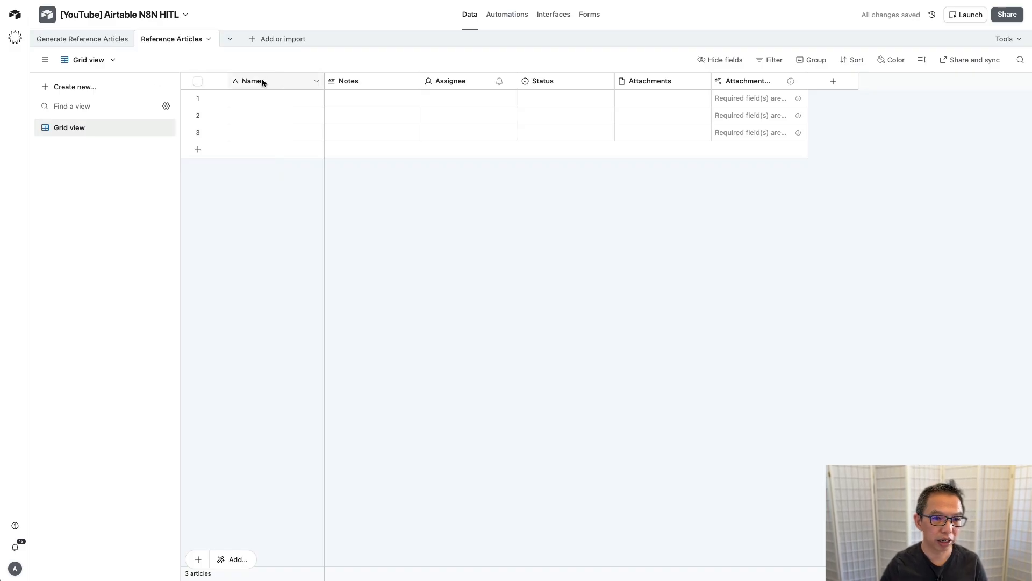
Step: Rename the primary field to 'Date' and make it a date field
{"action": "double_click", "coordinate": [262, 80]}
{"action": "type", "text": "Dater"}
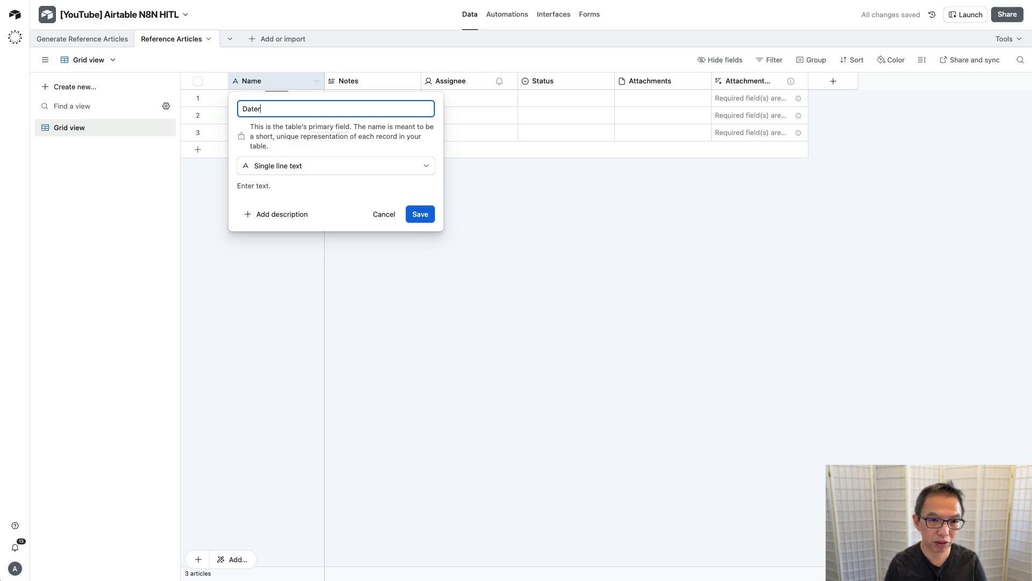
{"action": "key", "text": "BackSpace"}
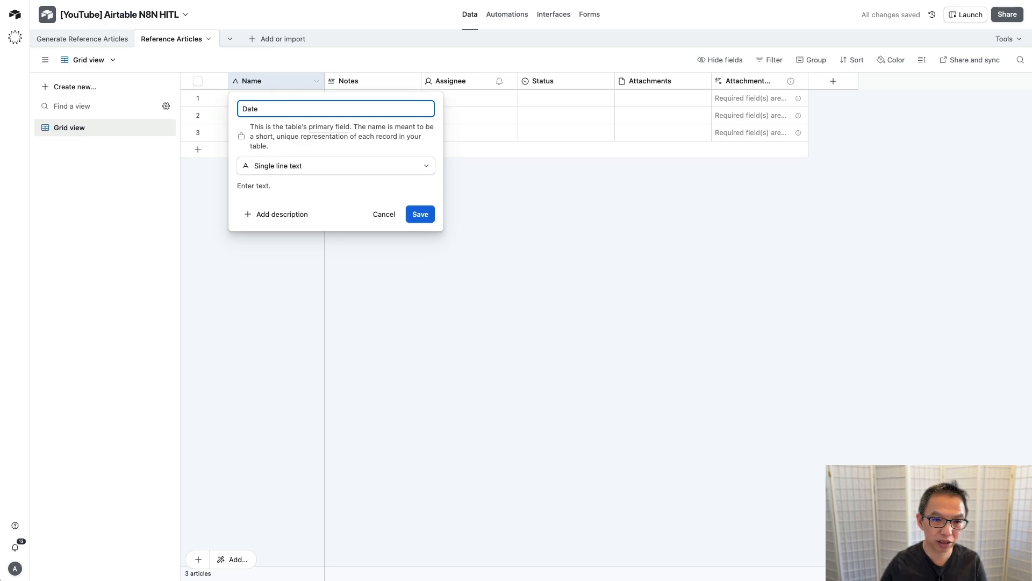
{"action": "left_click", "coordinate": [288, 166]}
{"action": "left_click", "coordinate": [288, 237]}
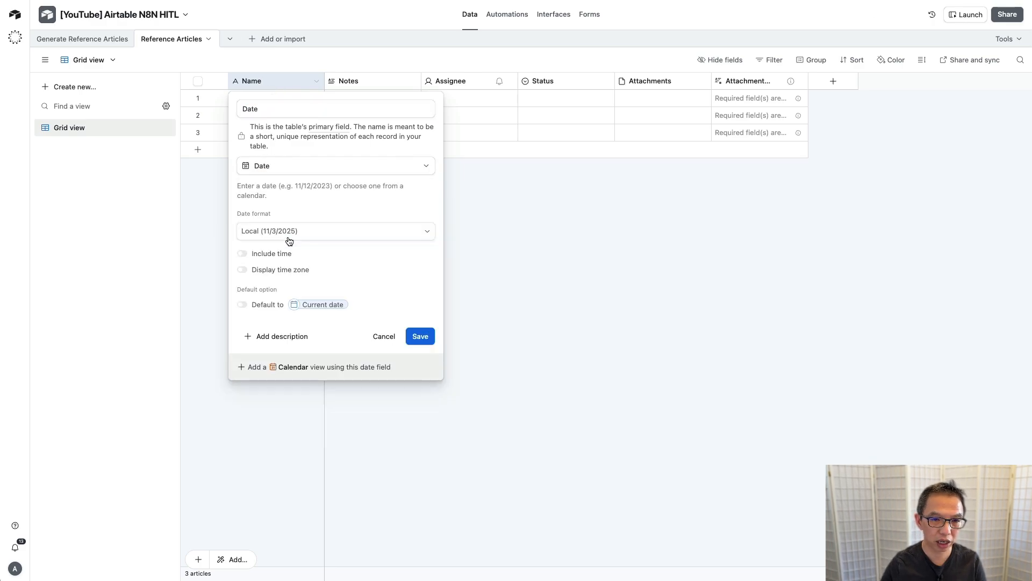
{"action": "left_click", "coordinate": [417, 337]}
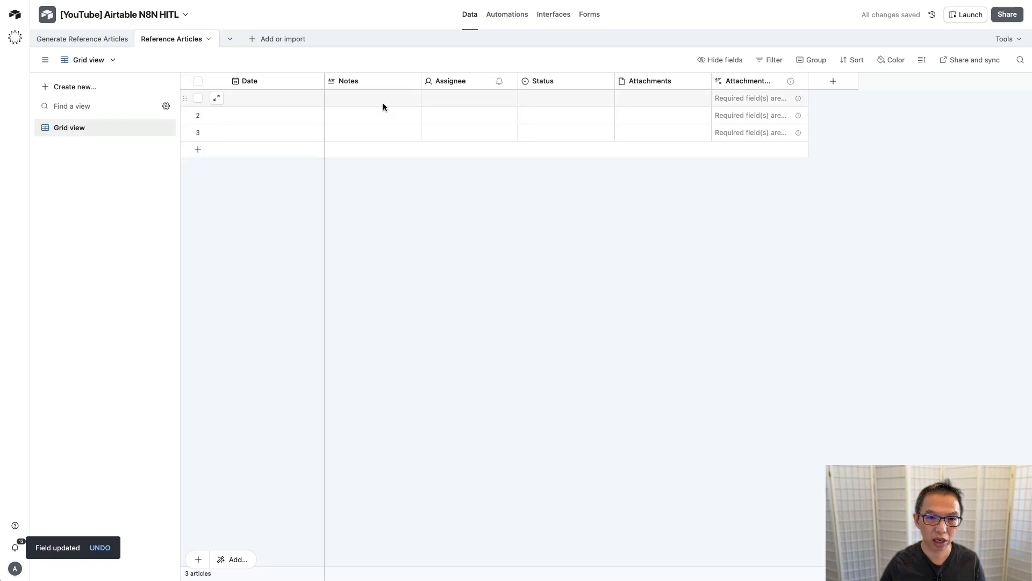
Step: Delete the five other fields, Notes through Attachment Summary
{"action": "left_click", "coordinate": [381, 81]}
{"action": "left_click", "coordinate": [749, 80], "text": "shift"}
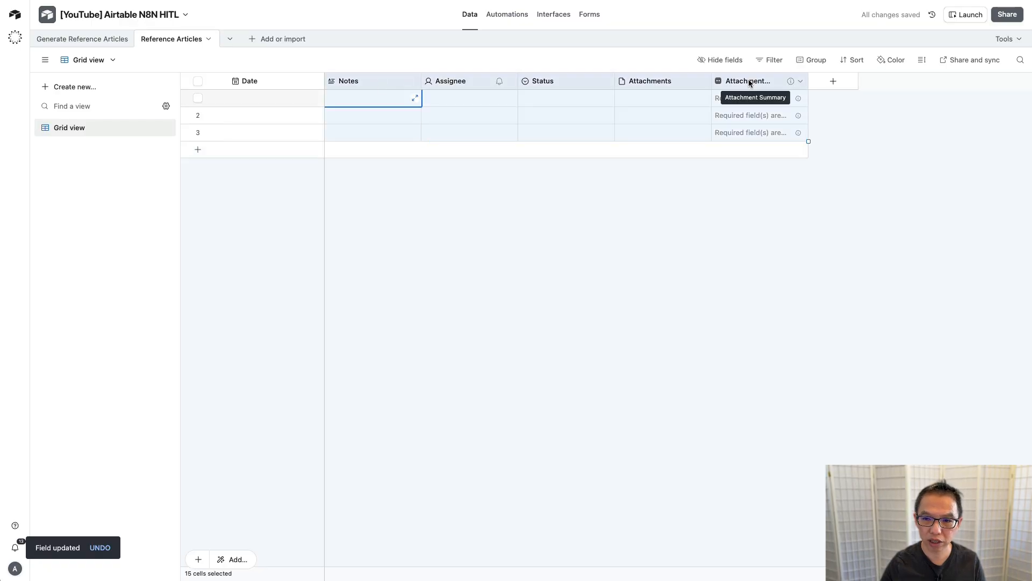
{"action": "right_click", "coordinate": [749, 83]}
{"action": "left_click", "coordinate": [765, 225]}
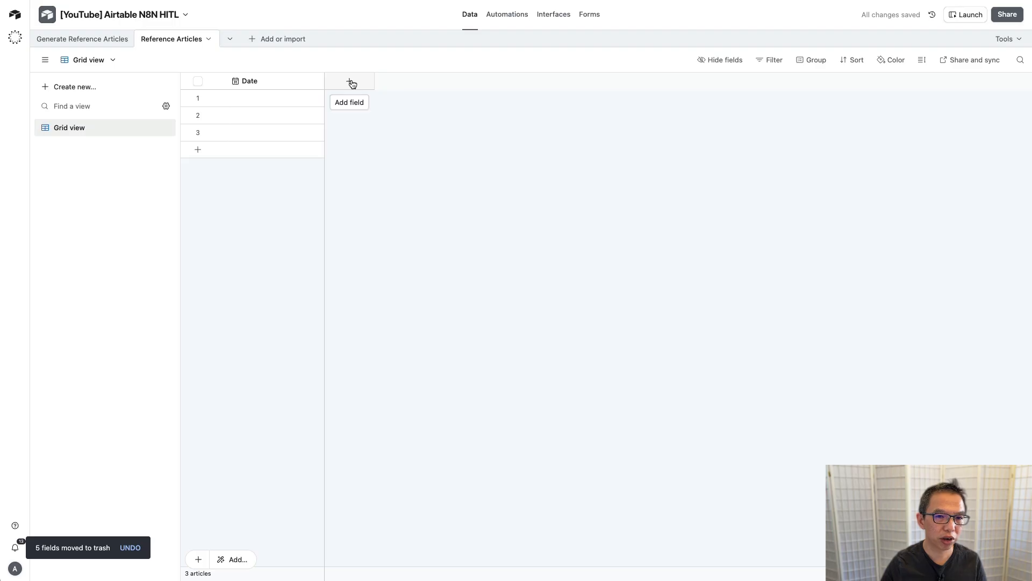
{"action": "key", "text": "ctrl+Tab"}
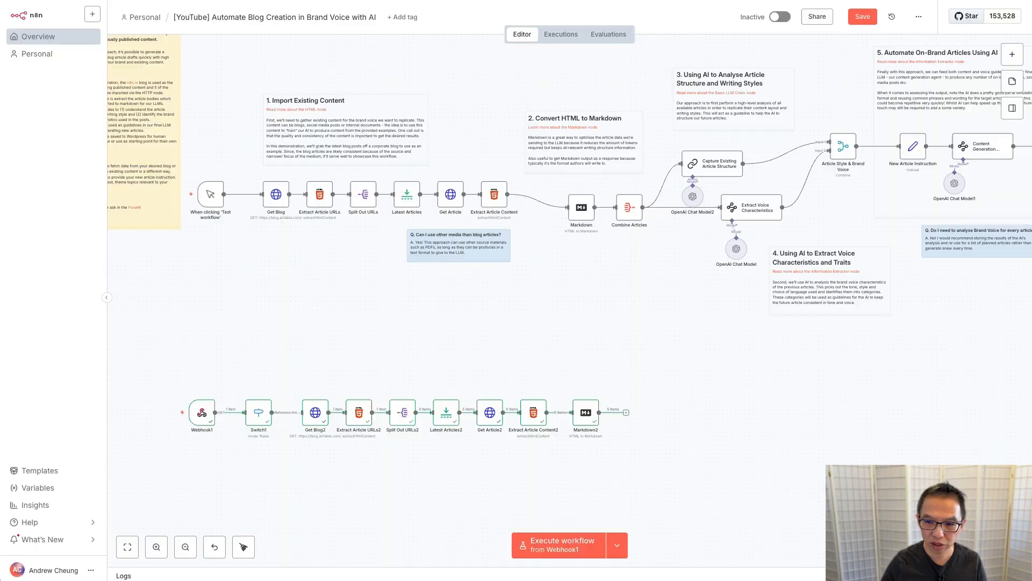
Step: Open Markdown2's details to view its converted Markdown article text under data
{"action": "double_click", "coordinate": [587, 414]}
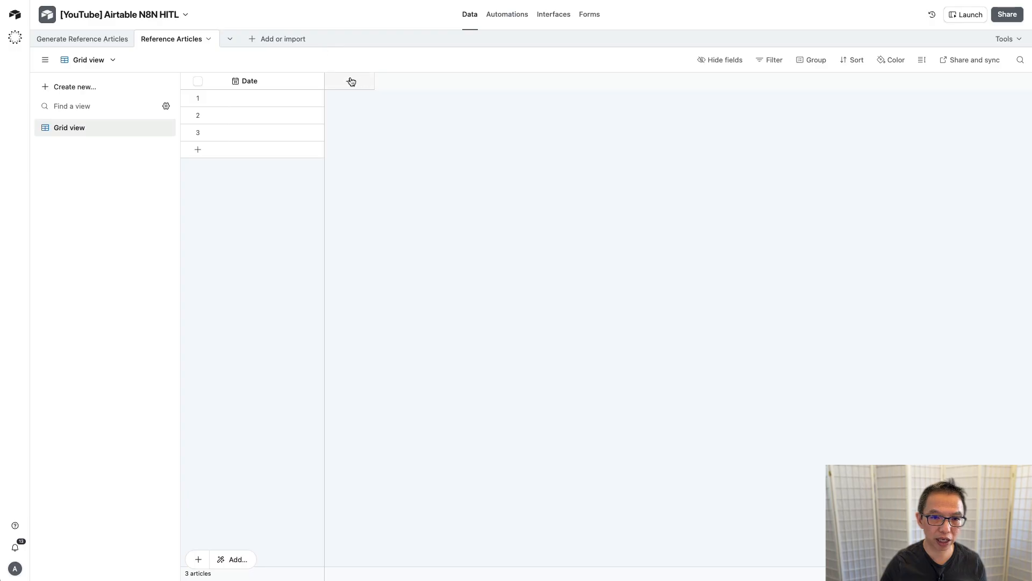
Step: Add a Long text field named 'data' to Reference Articles
{"action": "left_click", "coordinate": [351, 81]}
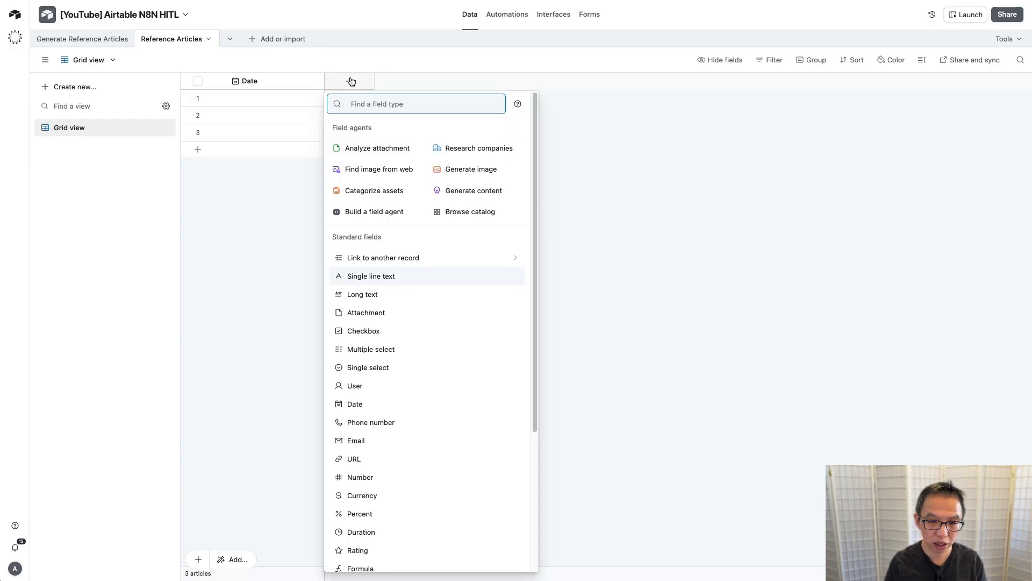
{"action": "type", "text": "lon"}
{"action": "key", "text": "Return"}
{"action": "type", "text": "date"}
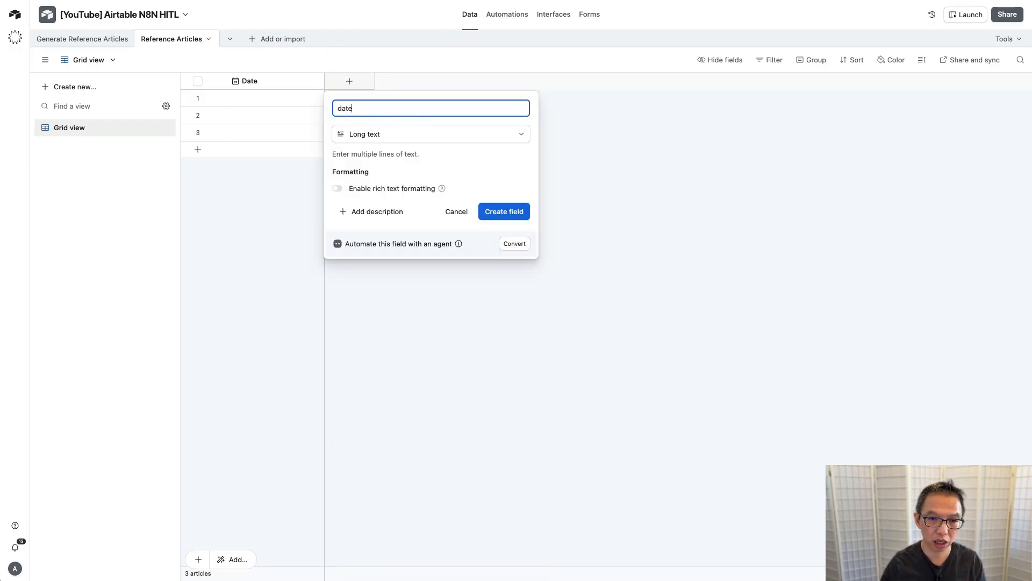
{"action": "key", "text": "BackSpace"}
{"action": "type", "text": "a"}
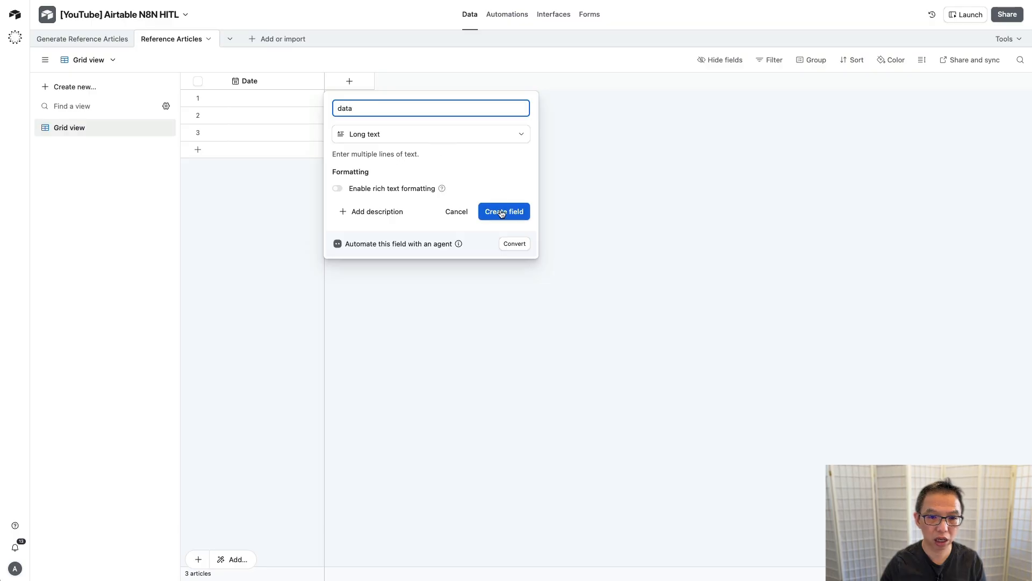
{"action": "left_click", "coordinate": [501, 212]}
Step: Add a URL field named 'URL' and widen the data column
{"action": "left_click", "coordinate": [447, 82]}
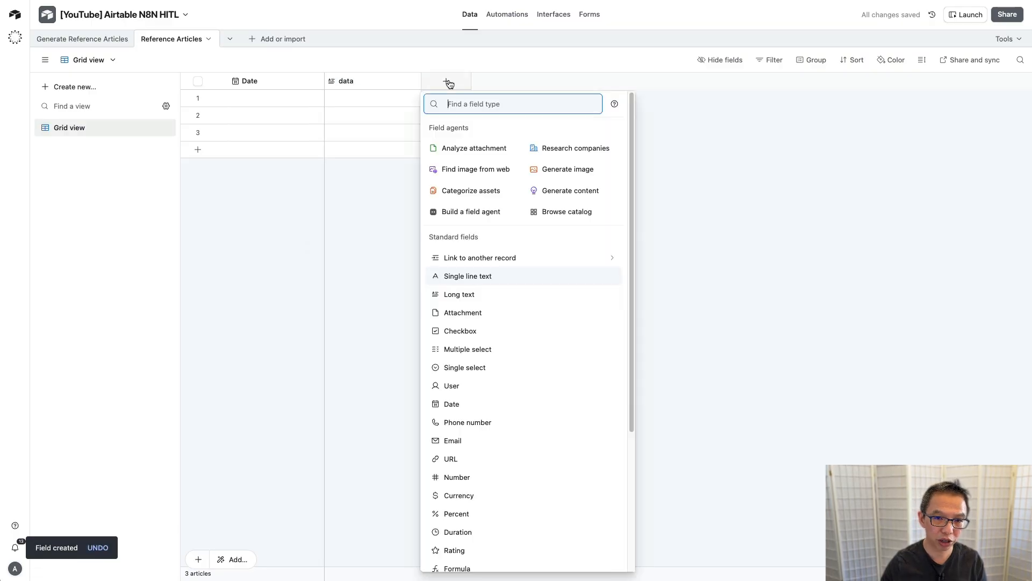
{"action": "type", "text": "UR"}
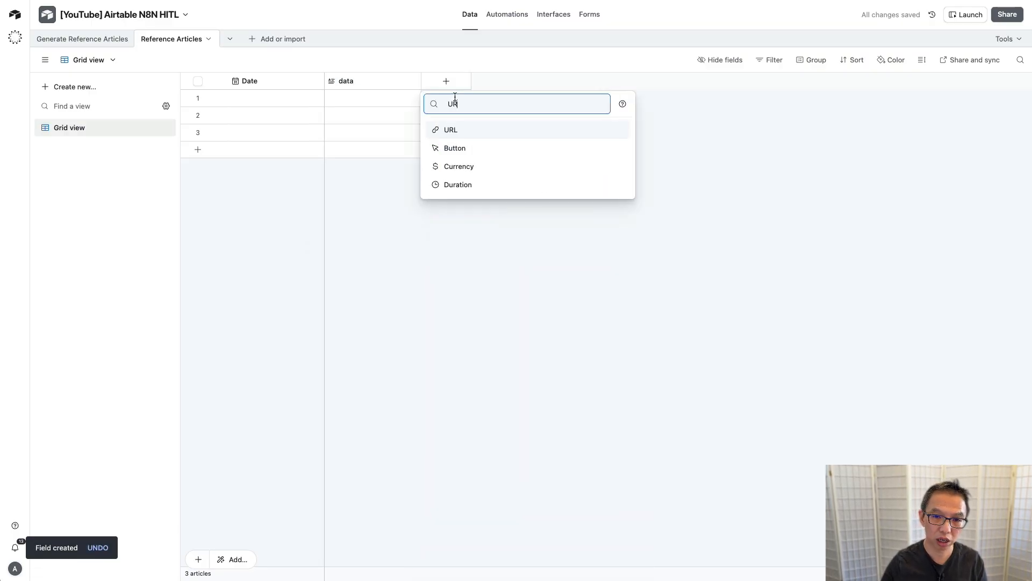
{"action": "left_click", "coordinate": [455, 133]}
{"action": "type", "text": "URL"}
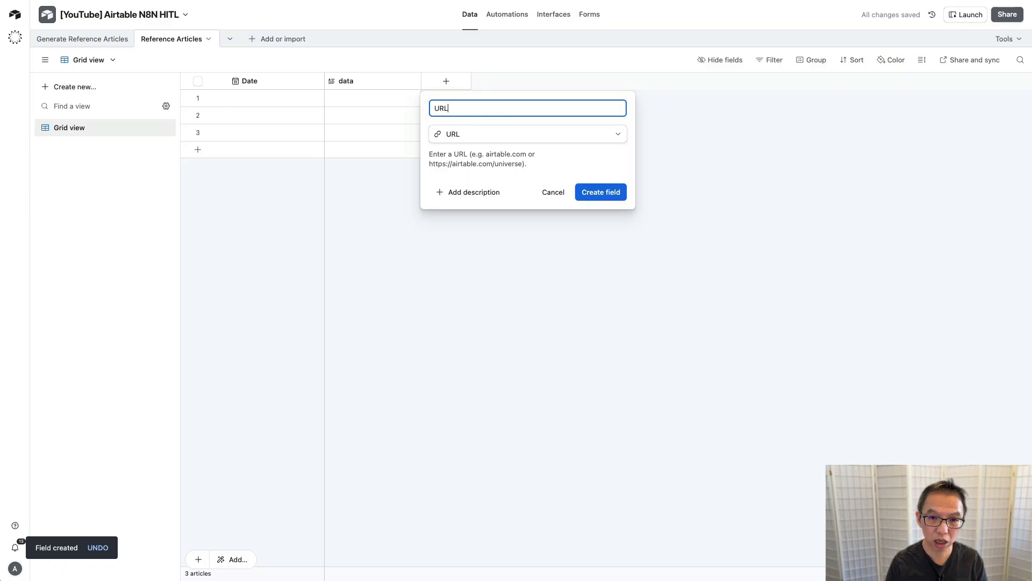
{"action": "left_click", "coordinate": [609, 193]}
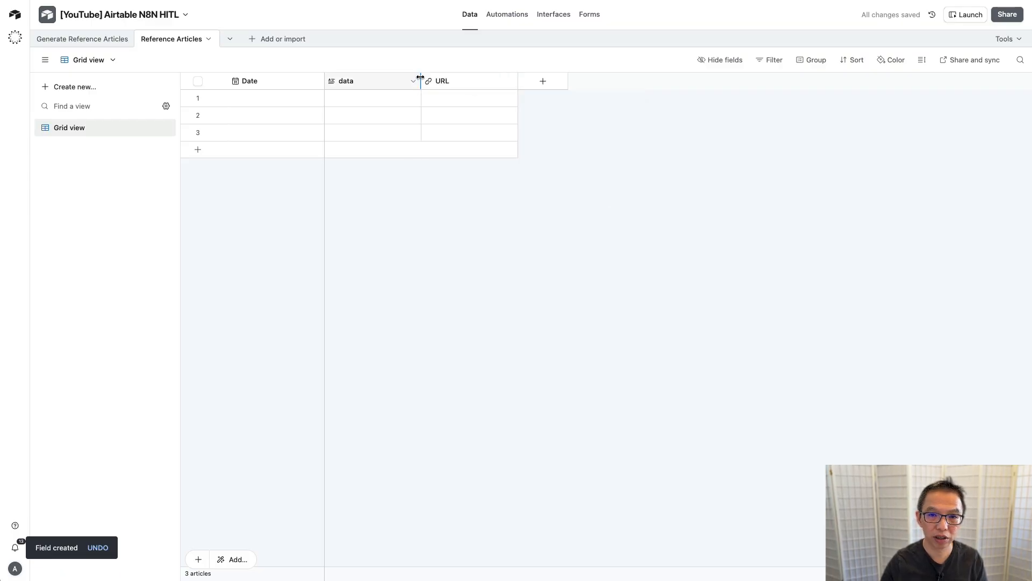
{"action": "left_click_drag", "start_coordinate": [418, 80], "coordinate": [523, 81]}
Step: Add a checkbox field named 'Done'
{"action": "left_click", "coordinate": [648, 81]}
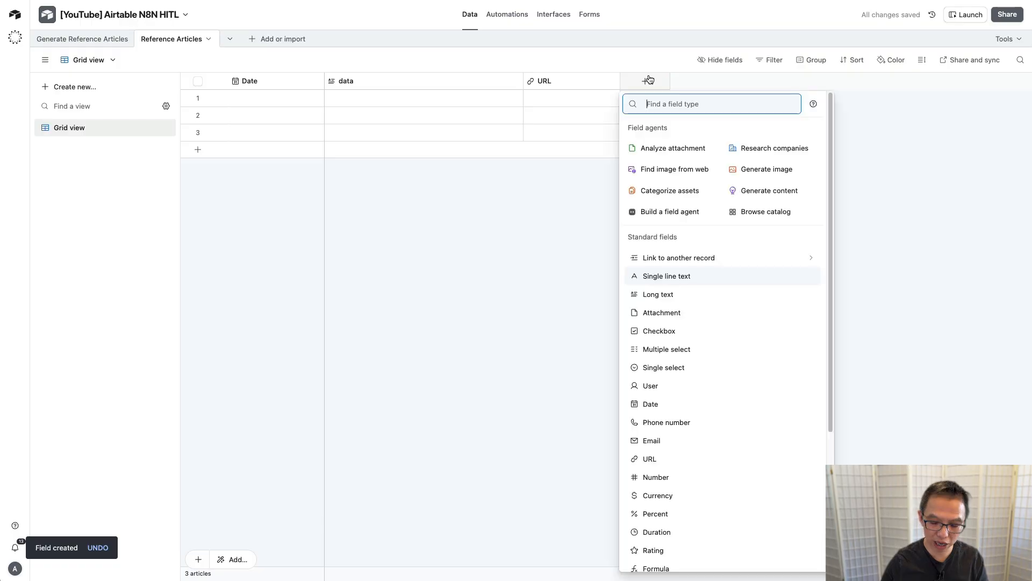
{"action": "type", "text": "check"}
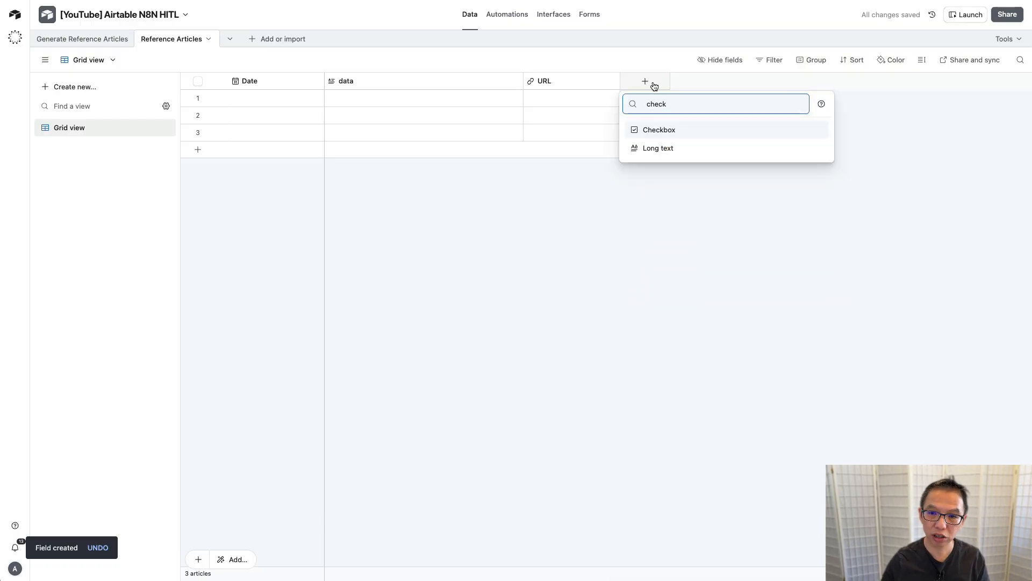
{"action": "left_click", "coordinate": [659, 129]}
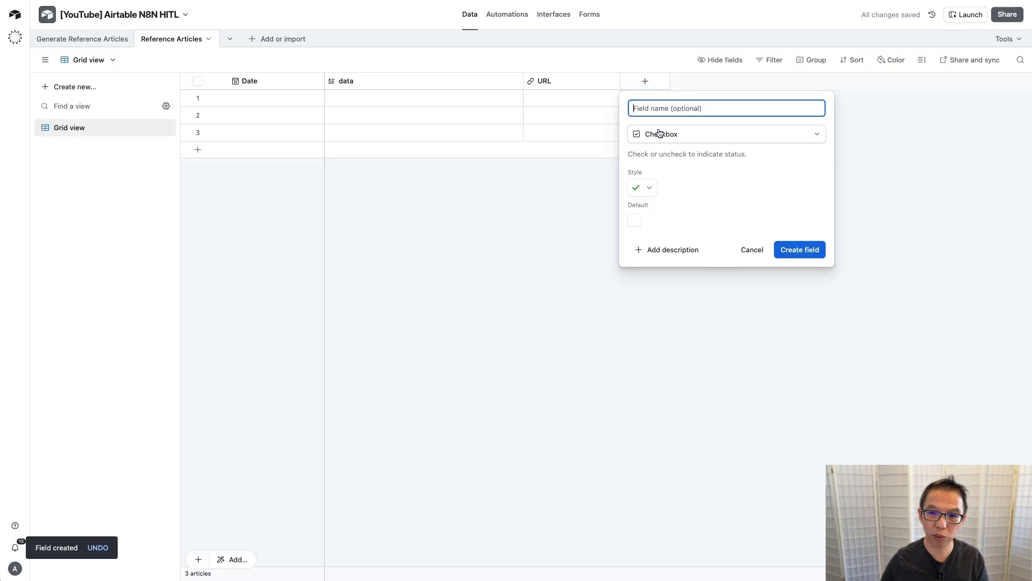
{"action": "left_click", "coordinate": [802, 249]}
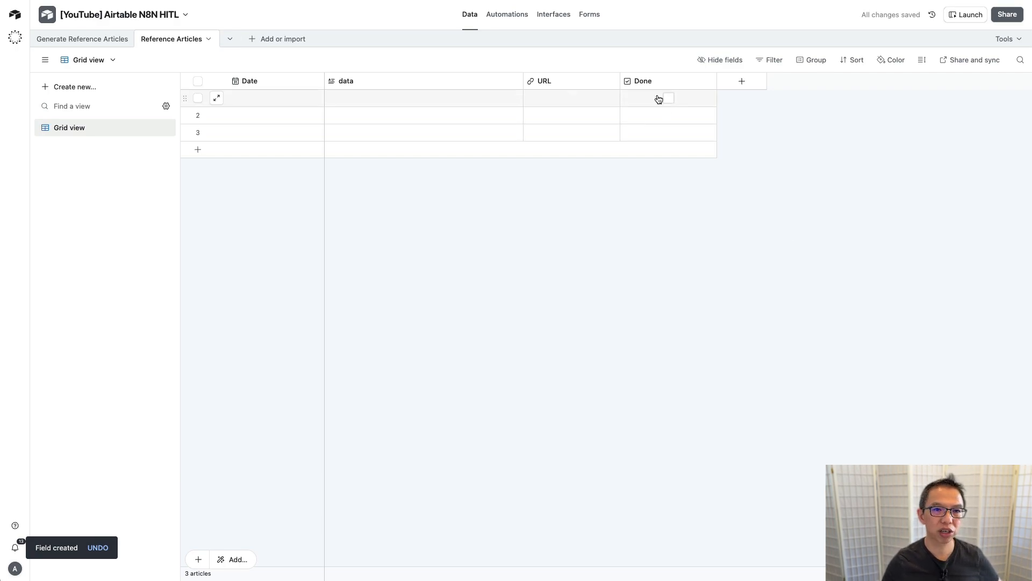
{"action": "left_click", "coordinate": [241, 0]}
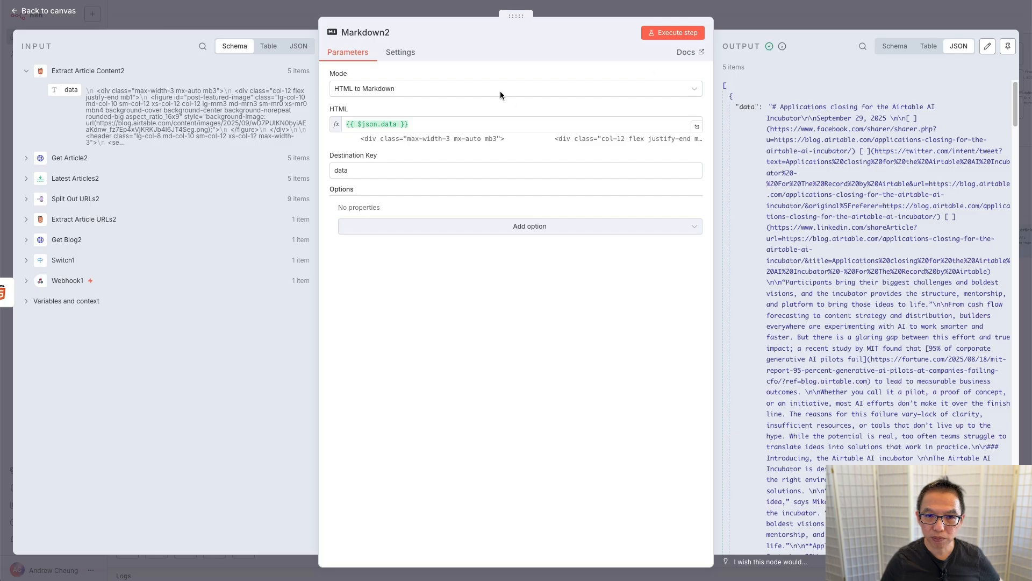
Step: Add an Airtable 'Create a record' node after Markdown2
{"action": "left_click", "coordinate": [317, 14]}
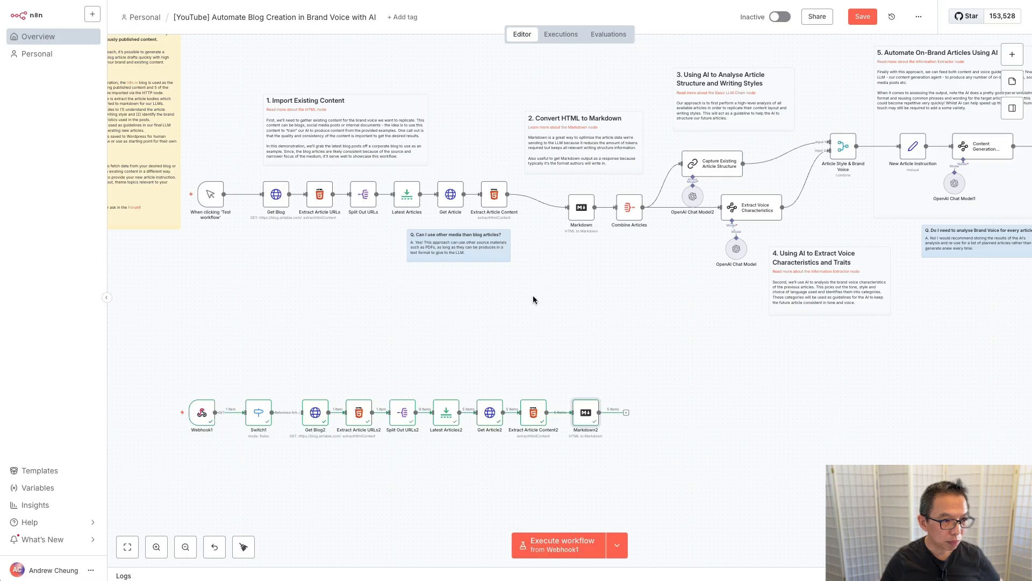
{"action": "left_click", "coordinate": [626, 413]}
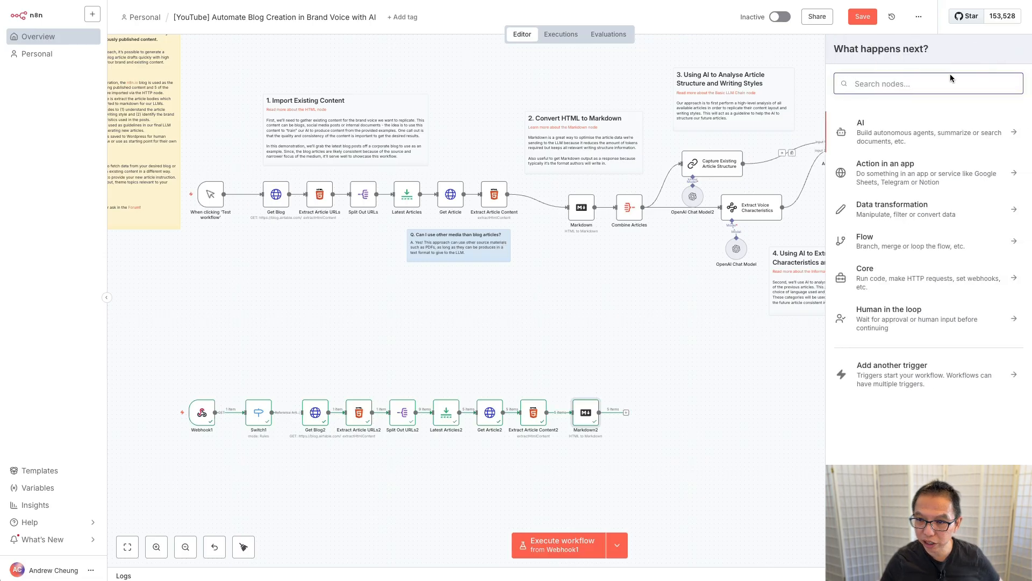
{"action": "type", "text": "airt"}
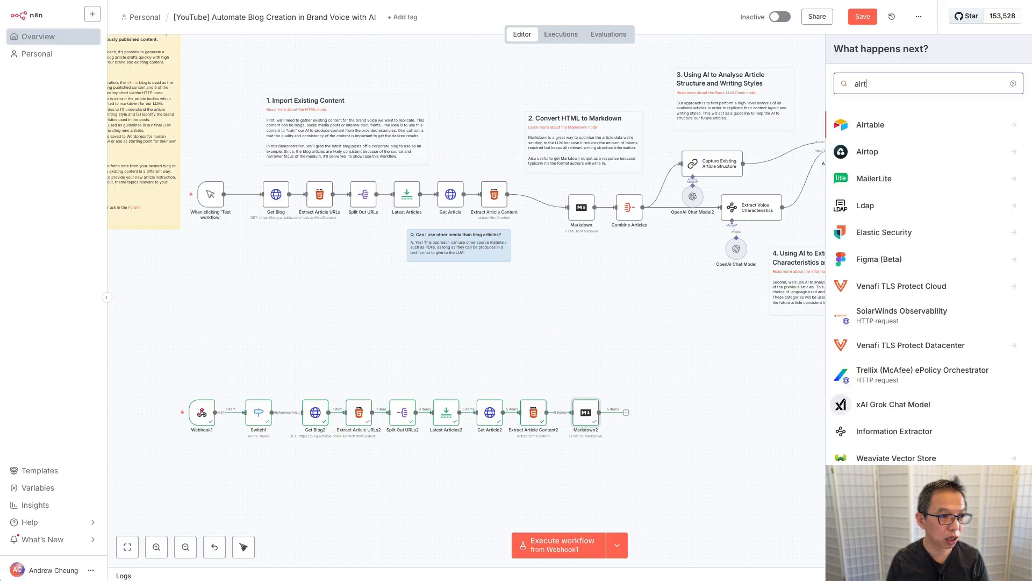
{"action": "left_click", "coordinate": [870, 125]}
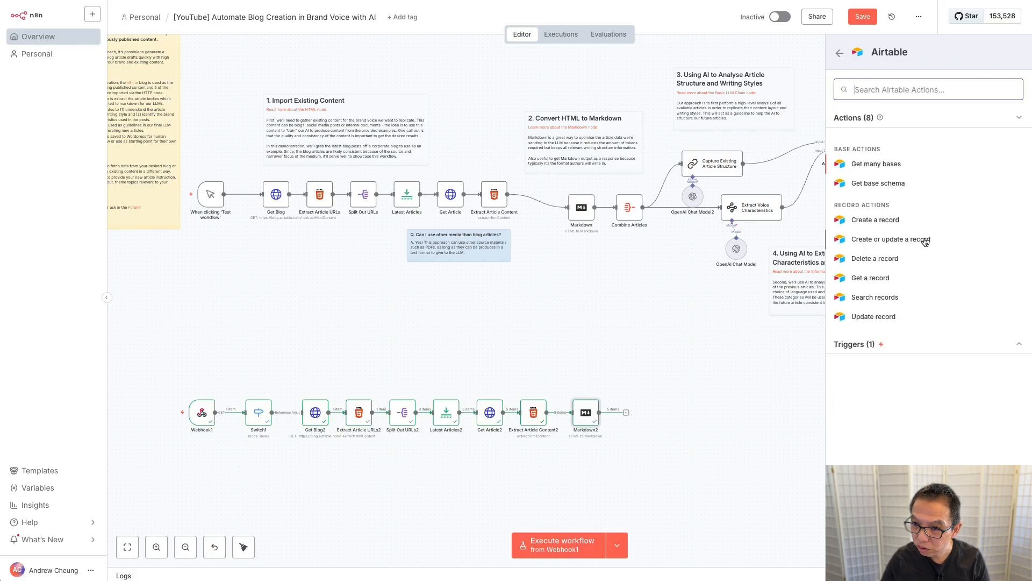
{"action": "left_click", "coordinate": [888, 224]}
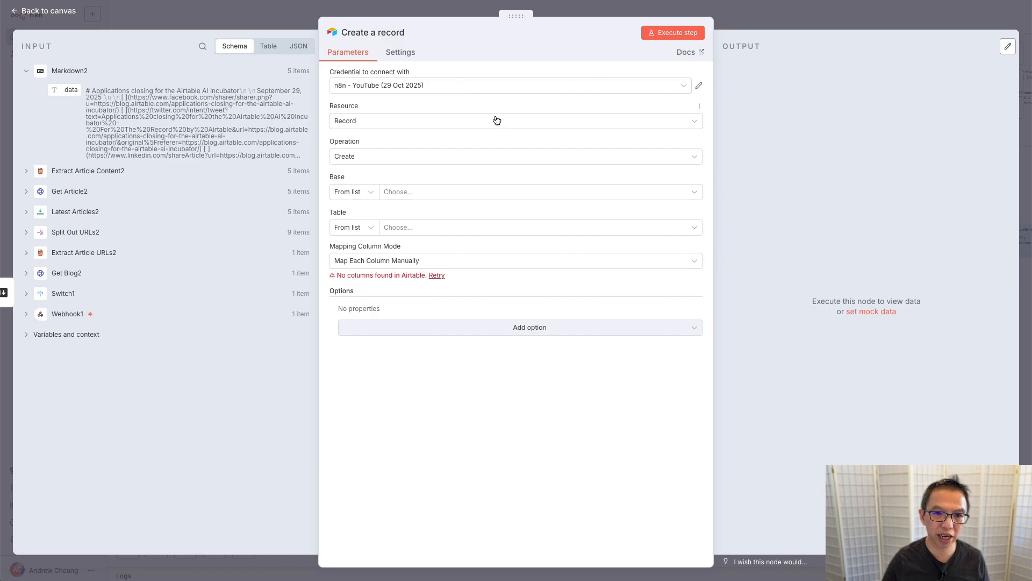
Step: Target base '[YouTube] Airtable N8N HITL' and table 'Reference Articles' in the Create a record node
{"action": "left_click", "coordinate": [418, 193]}
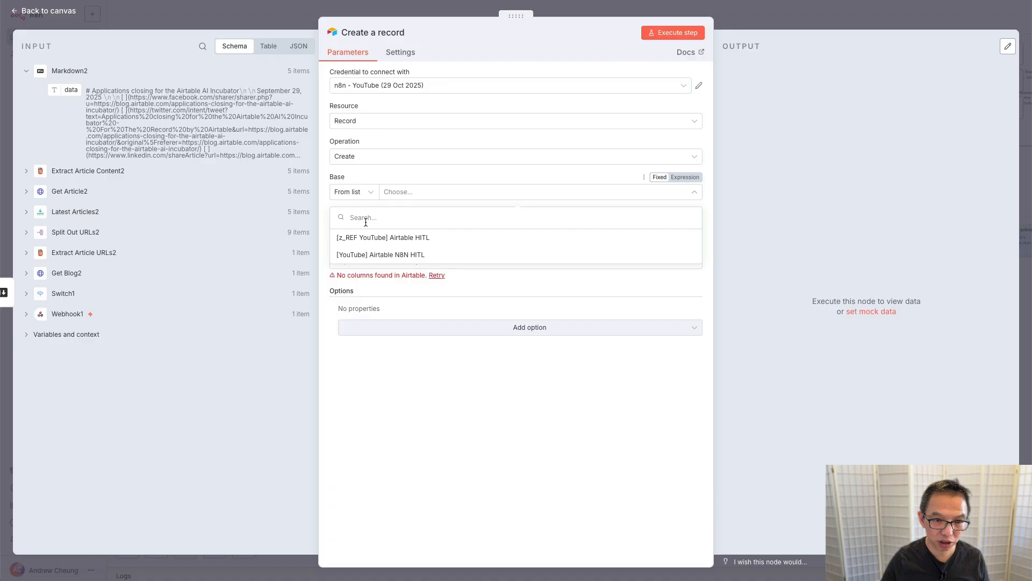
{"action": "left_click", "coordinate": [410, 254]}
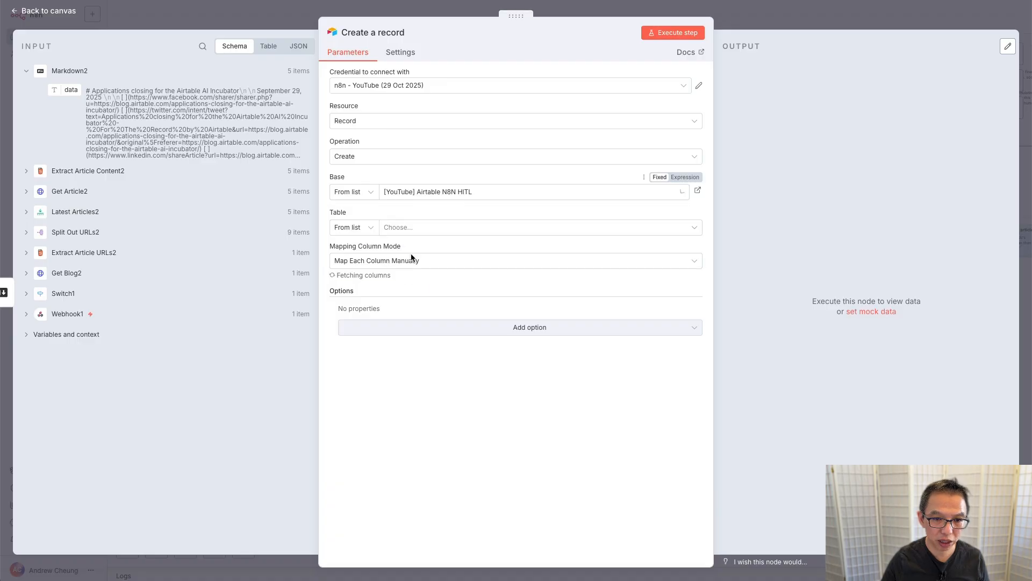
{"action": "left_click", "coordinate": [425, 228]}
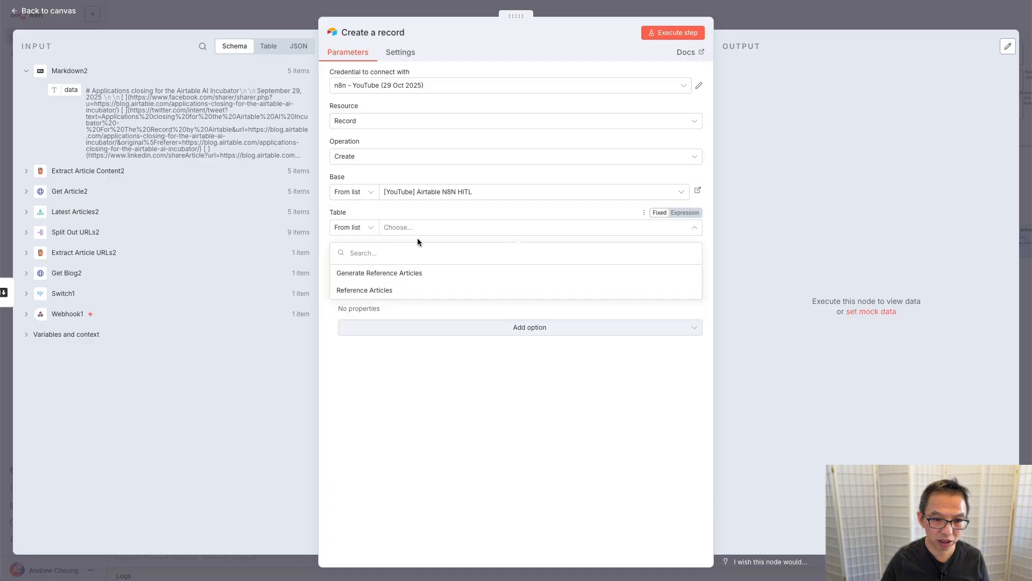
{"action": "left_click", "coordinate": [394, 291]}
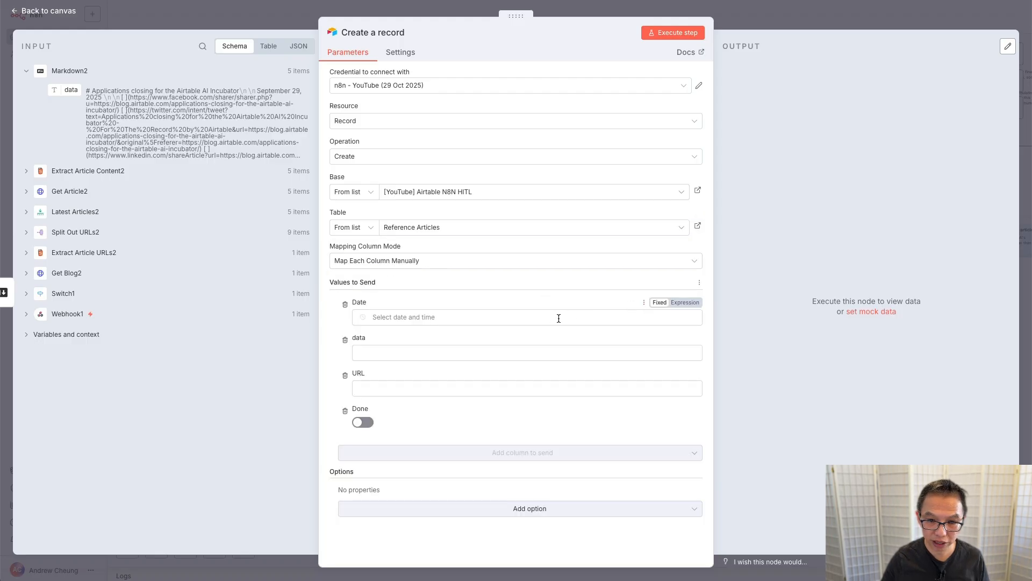
{"action": "left_click", "coordinate": [559, 319]}
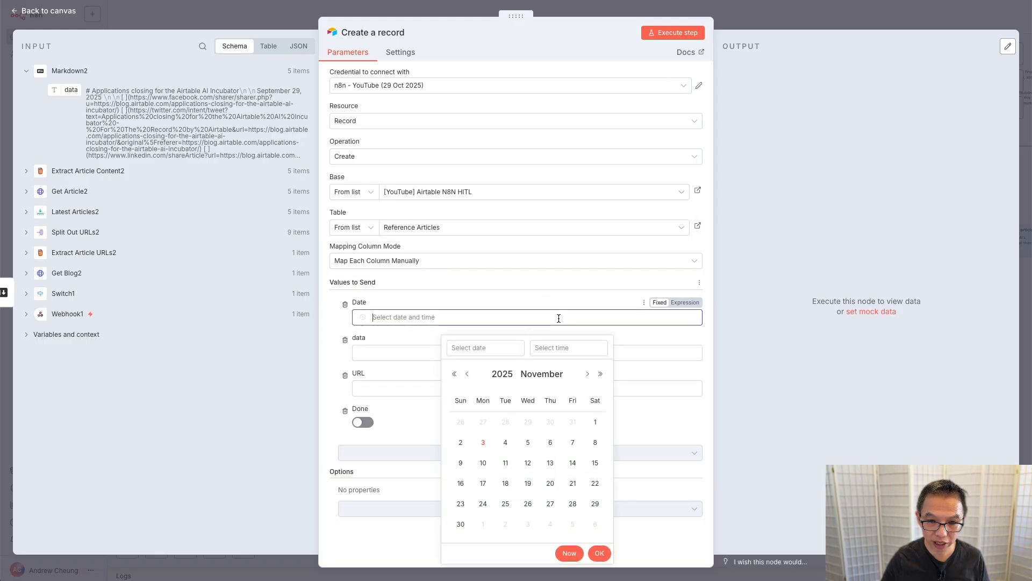
Step: Set the Date field to the expression {{ $now }}
{"action": "left_click", "coordinate": [692, 302]}
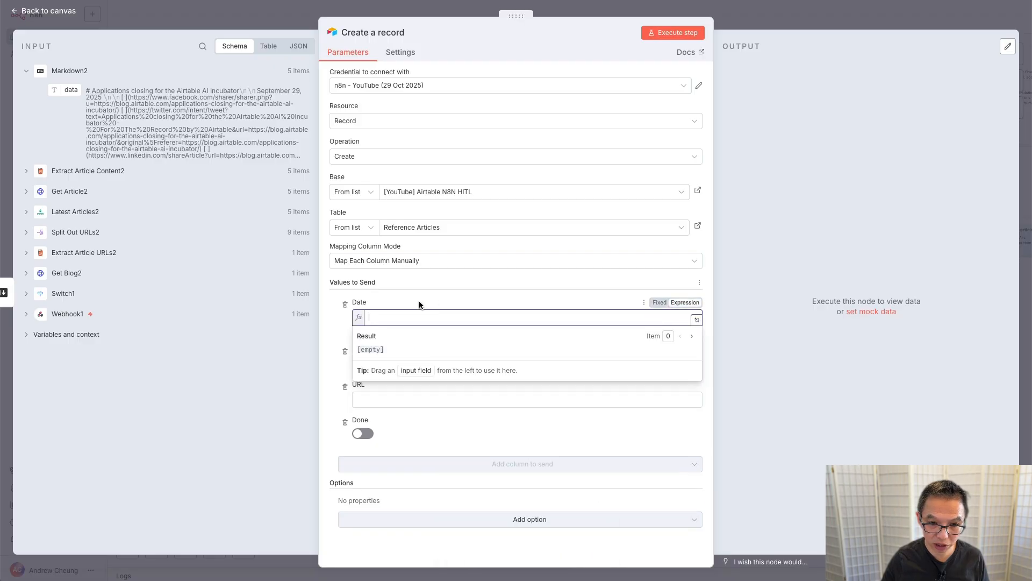
{"action": "type", "text": "{{ $"}
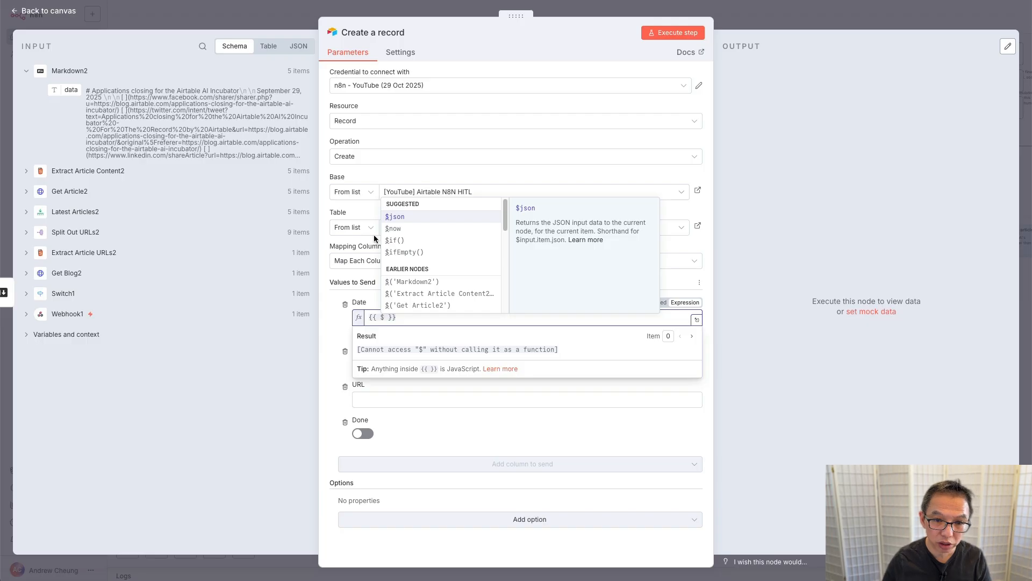
{"action": "left_click", "coordinate": [393, 228]}
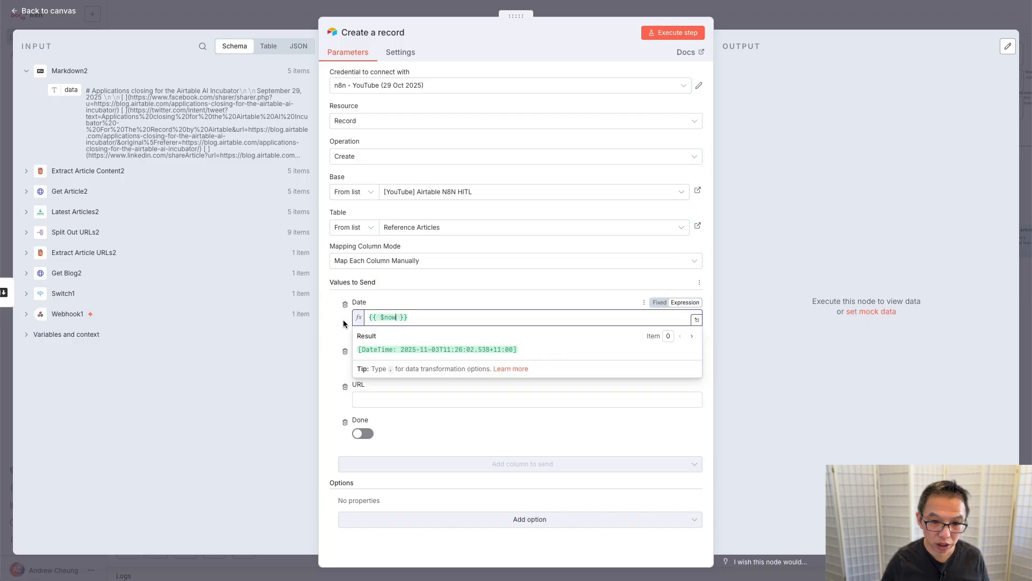
{"action": "left_click", "coordinate": [335, 333]}
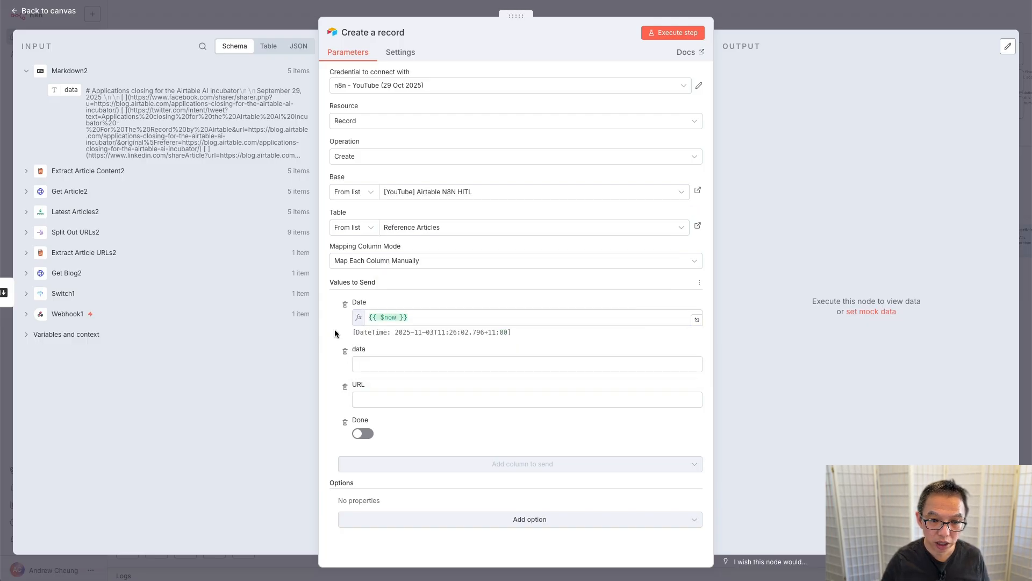
Step: Map Markdown2's data into the data field and Latest Articles2's article into URL
{"action": "left_click", "coordinate": [383, 364]}
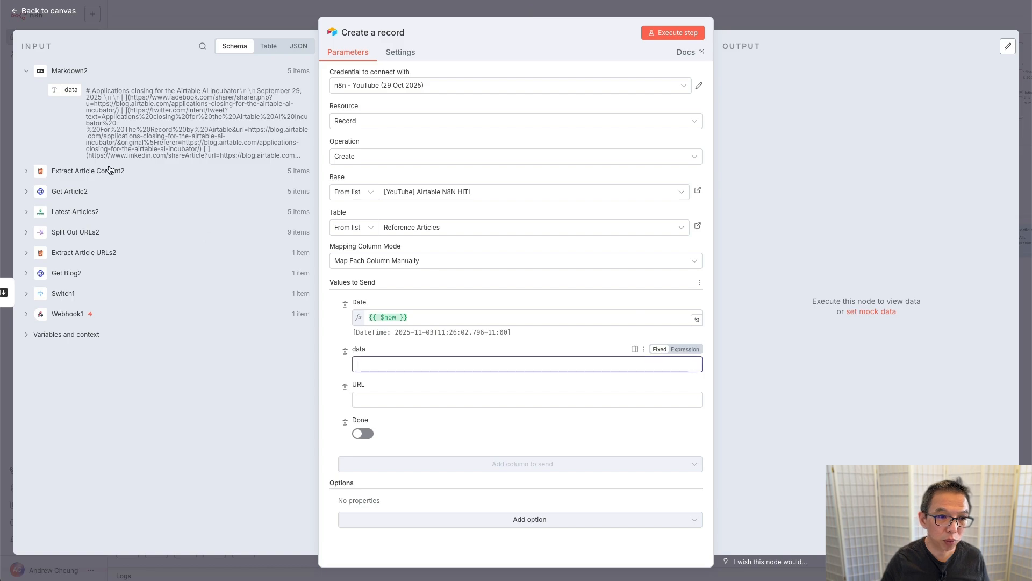
{"action": "left_click_drag", "start_coordinate": [65, 89], "coordinate": [364, 363]}
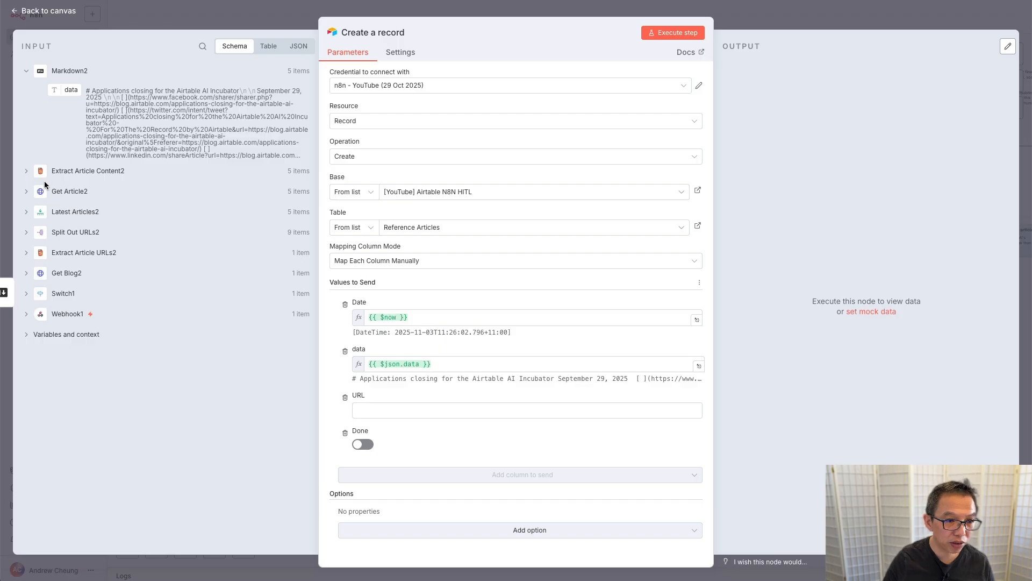
{"action": "left_click", "coordinate": [26, 215]}
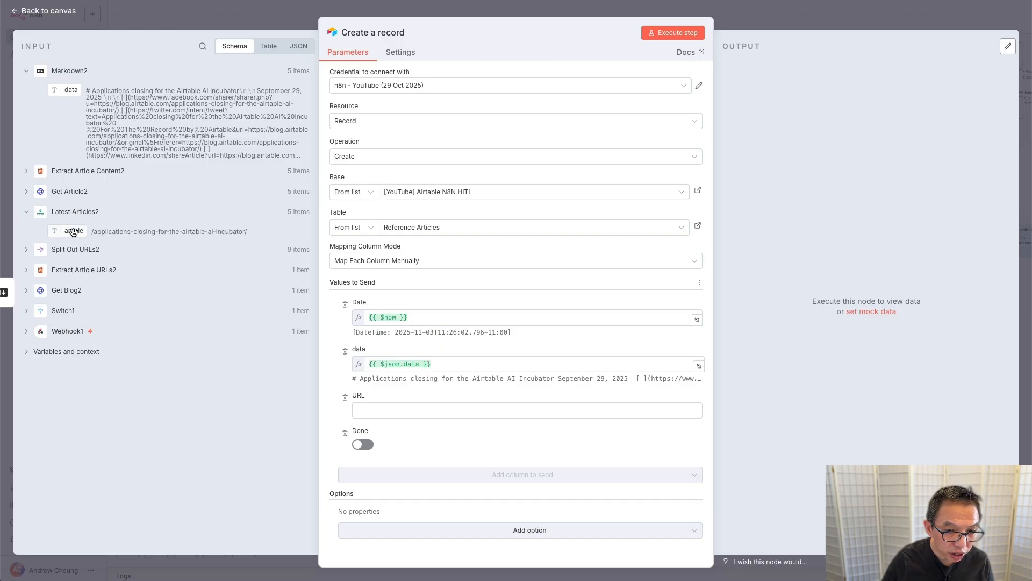
{"action": "left_click_drag", "start_coordinate": [73, 232], "coordinate": [387, 410]}
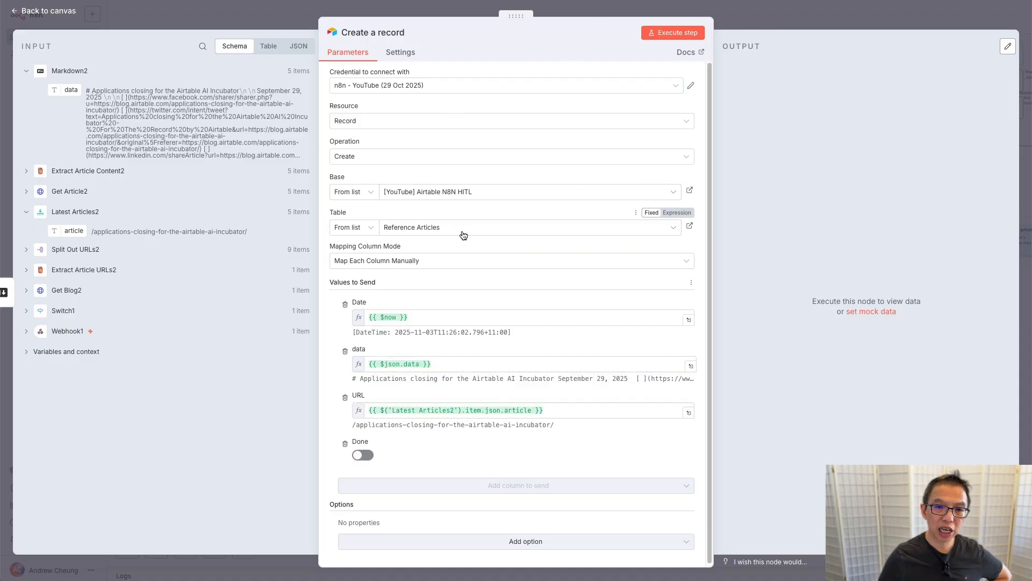
Step: After a Date error on the test run, turn on Typecast and rerun Create a record, making 5 records
{"action": "left_click", "coordinate": [680, 33]}
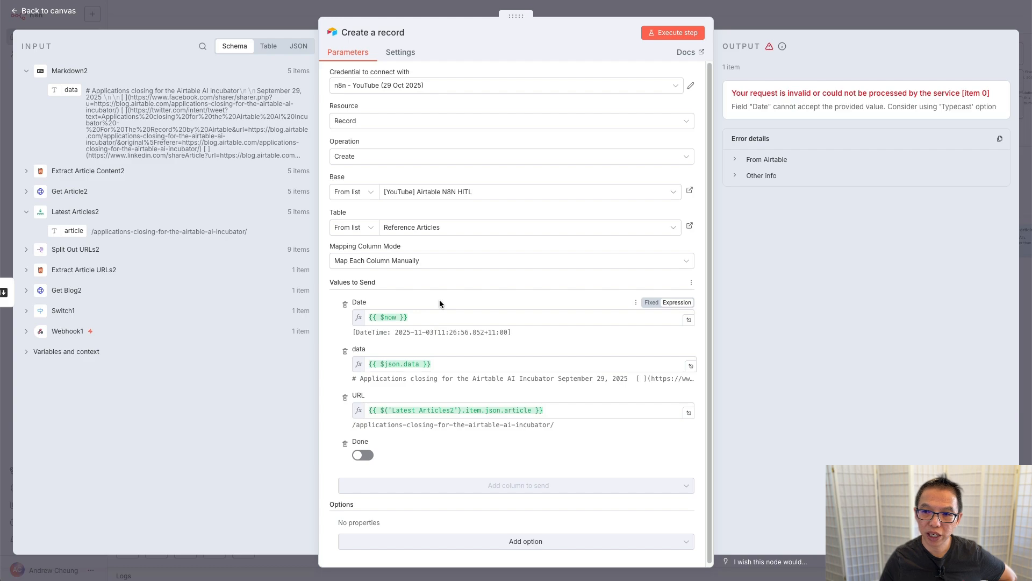
{"action": "scroll", "coordinate": [439, 304], "scroll_direction": "down", "scroll_amount": 1}
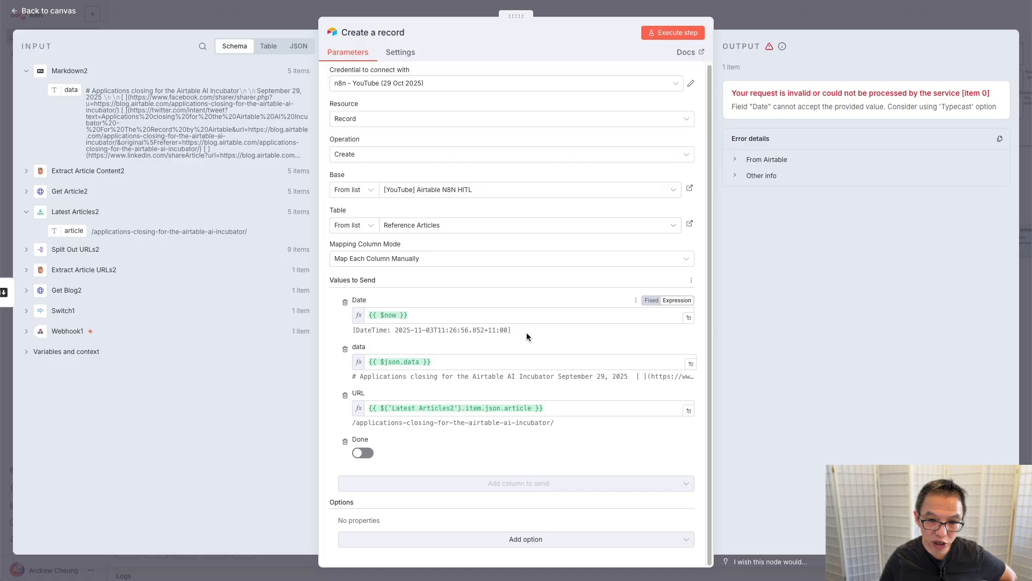
{"action": "left_click", "coordinate": [445, 542]}
{"action": "left_click", "coordinate": [359, 566]}
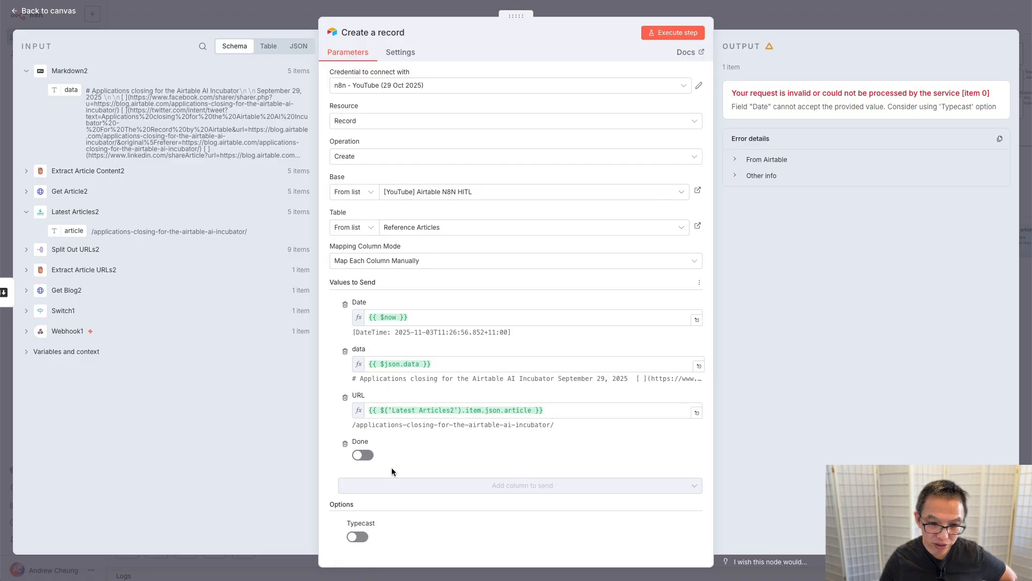
{"action": "left_click", "coordinate": [359, 537]}
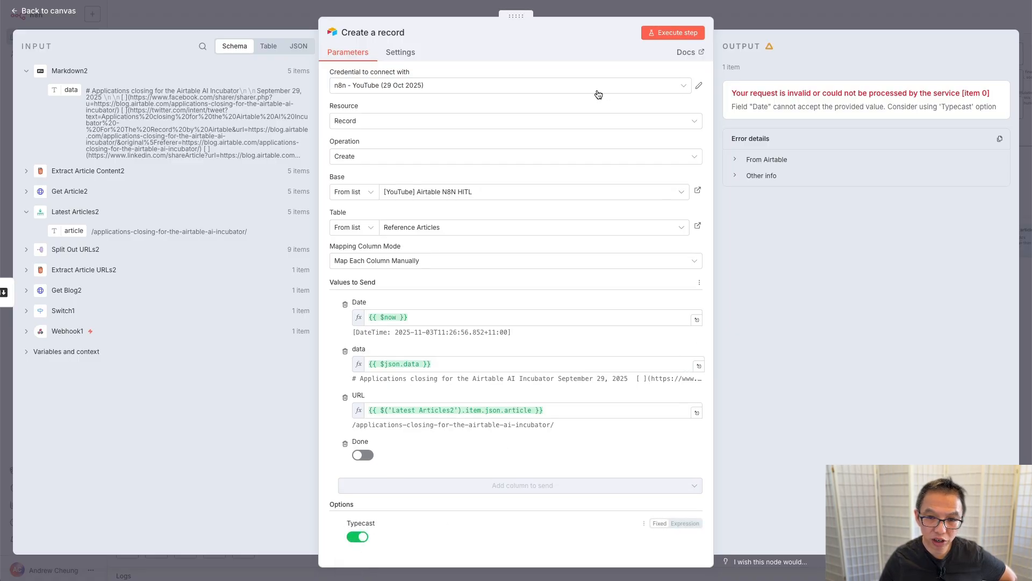
{"action": "left_click", "coordinate": [660, 33]}
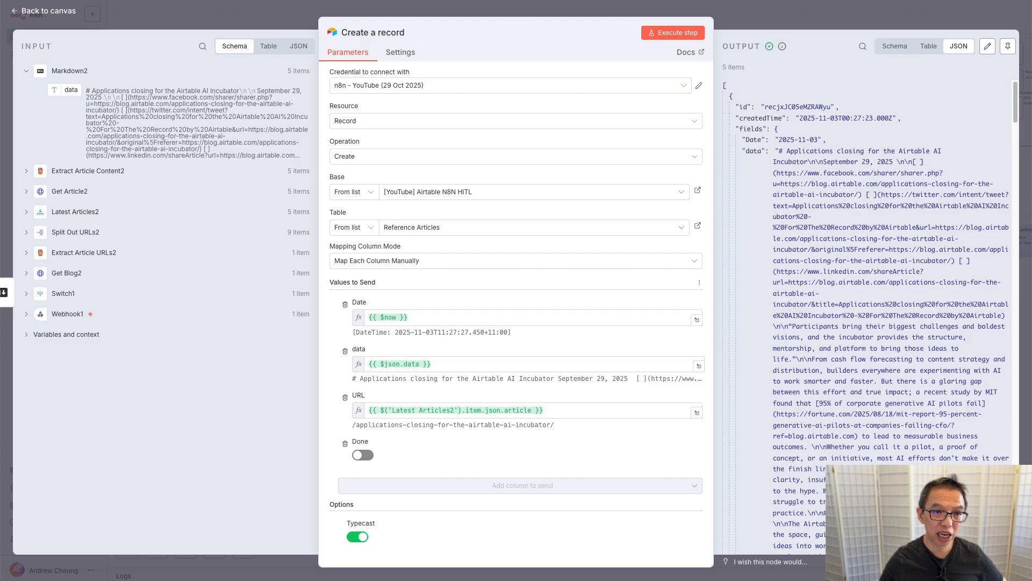
{"action": "left_click", "coordinate": [102, 1]}
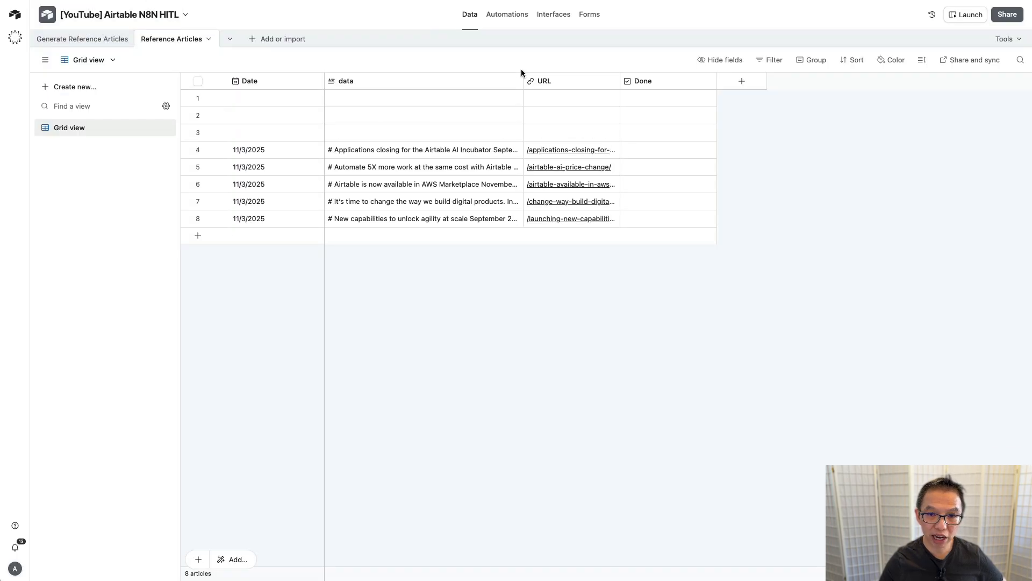
Step: Widen the data and URL columns and delete the three empty rows in Reference Articles
{"action": "left_click_drag", "start_coordinate": [522, 80], "coordinate": [603, 83]}
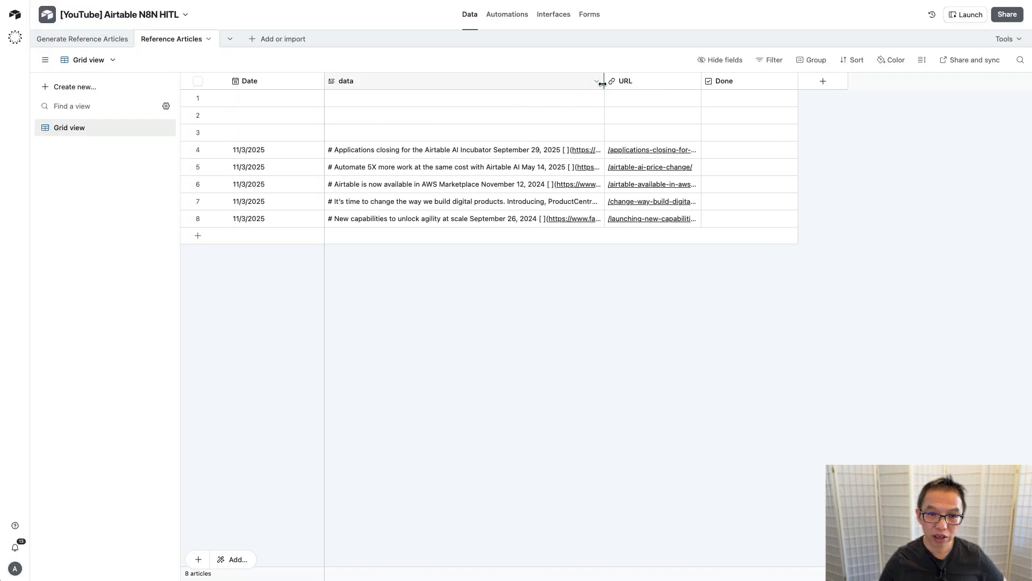
{"action": "left_click_drag", "start_coordinate": [700, 81], "coordinate": [810, 83]}
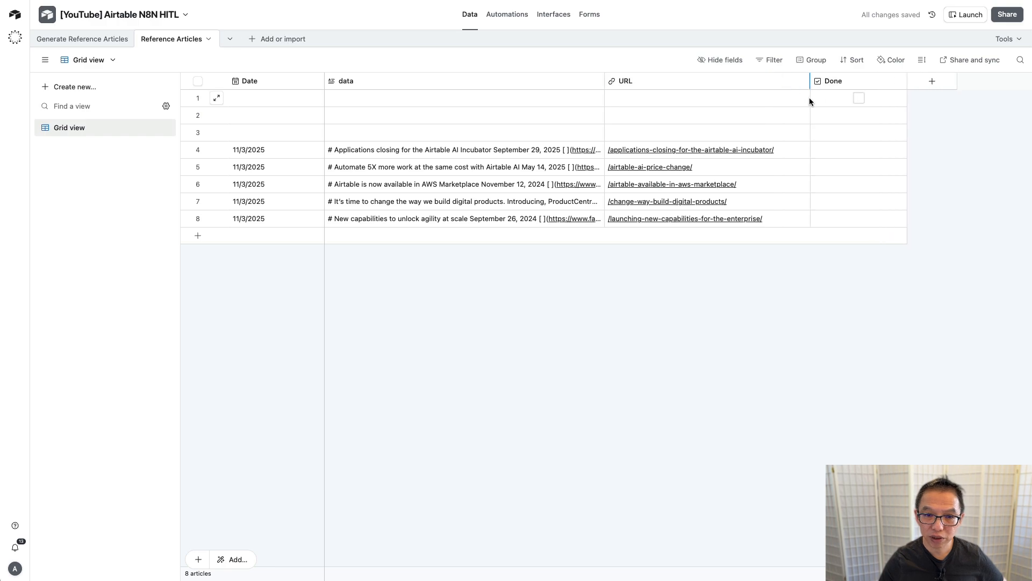
{"action": "left_click", "coordinate": [198, 98]}
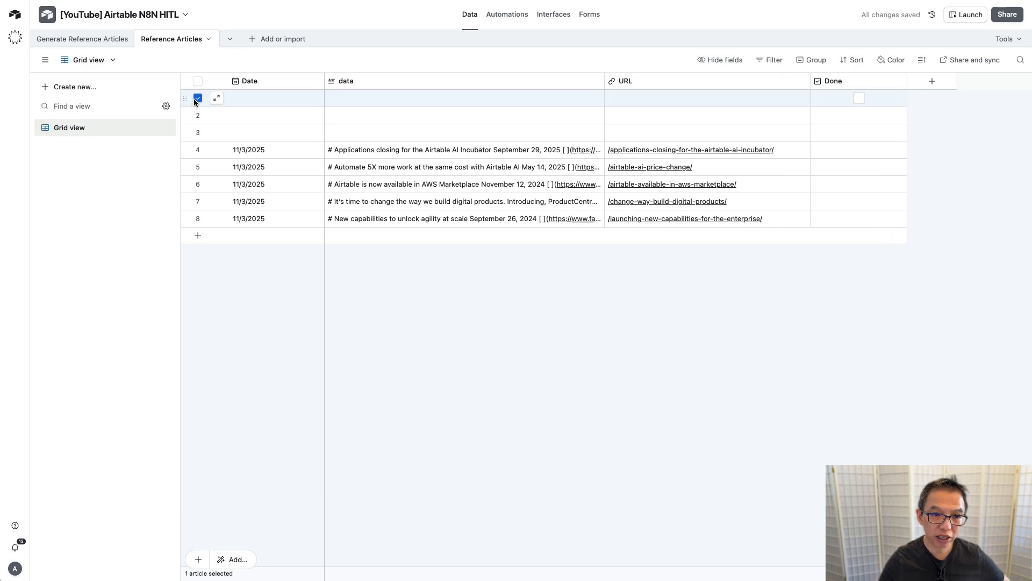
{"action": "left_click", "coordinate": [198, 132], "text": "shift"}
{"action": "right_click", "coordinate": [204, 132]}
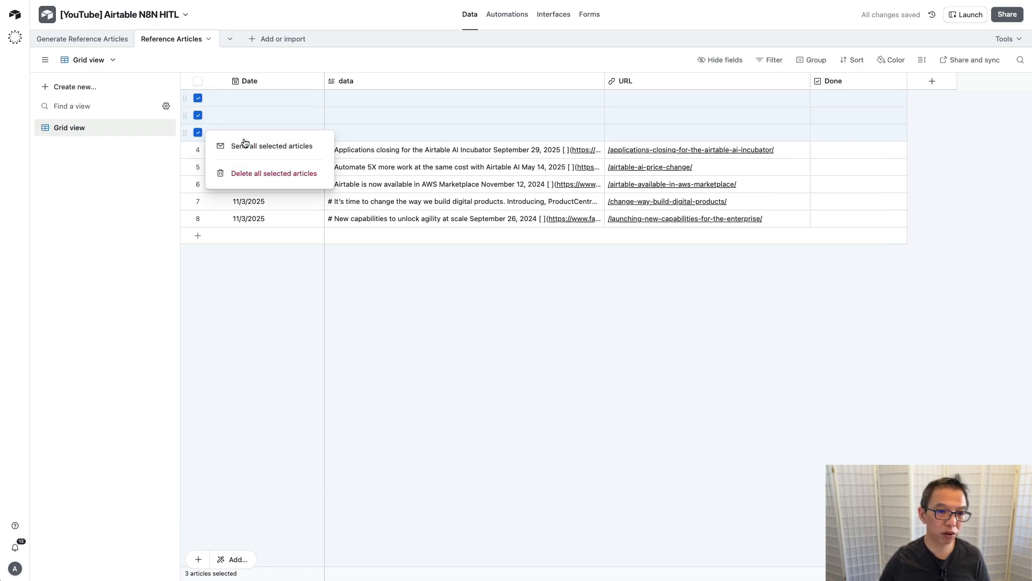
{"action": "left_click", "coordinate": [268, 174]}
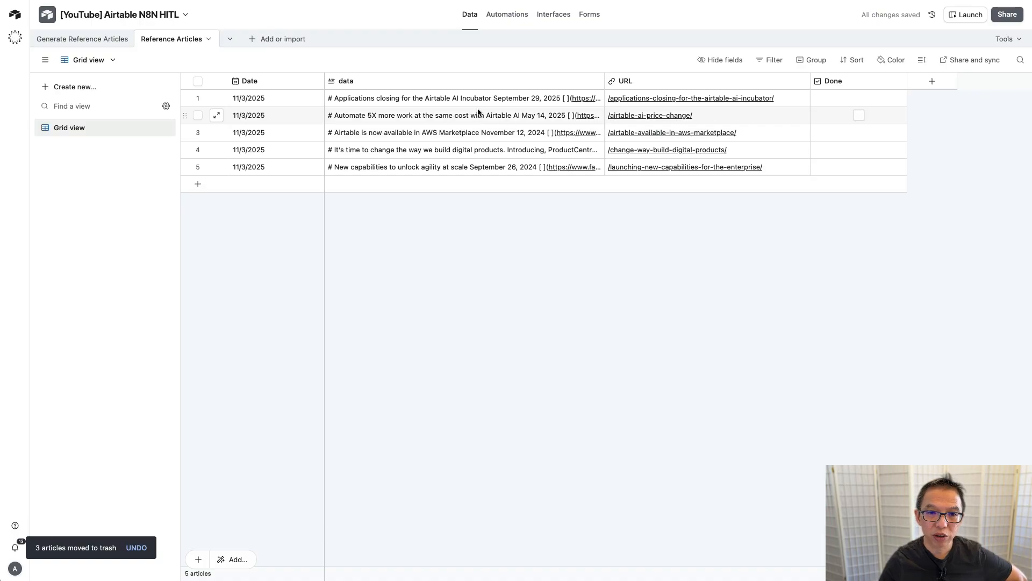
Step: Expand the first article's data cell to read its full text, then close it
{"action": "left_click", "coordinate": [506, 99]}
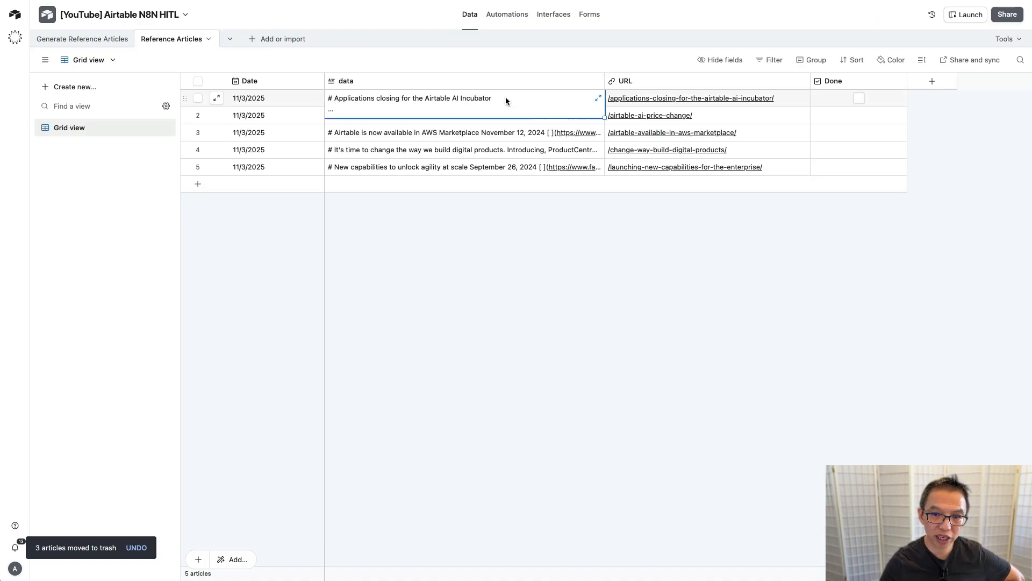
{"action": "left_click", "coordinate": [599, 99]}
{"action": "scroll", "coordinate": [717, 141], "scroll_direction": "down", "scroll_amount": 5}
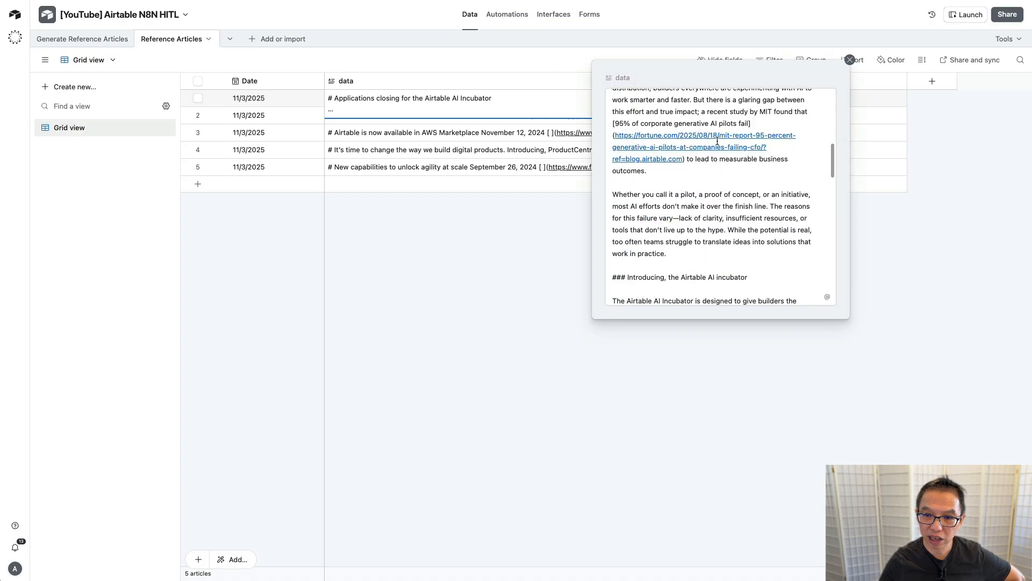
{"action": "scroll", "coordinate": [717, 141], "scroll_direction": "down", "scroll_amount": 5}
{"action": "scroll", "coordinate": [717, 141], "scroll_direction": "up", "scroll_amount": 5}
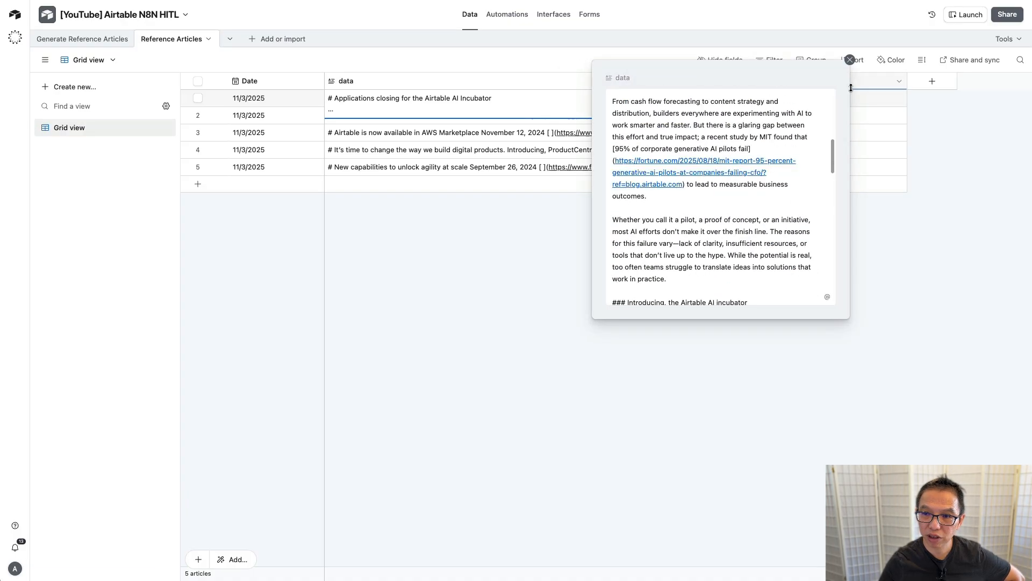
{"action": "left_click", "coordinate": [850, 60]}
{"action": "left_click", "coordinate": [814, 209]}
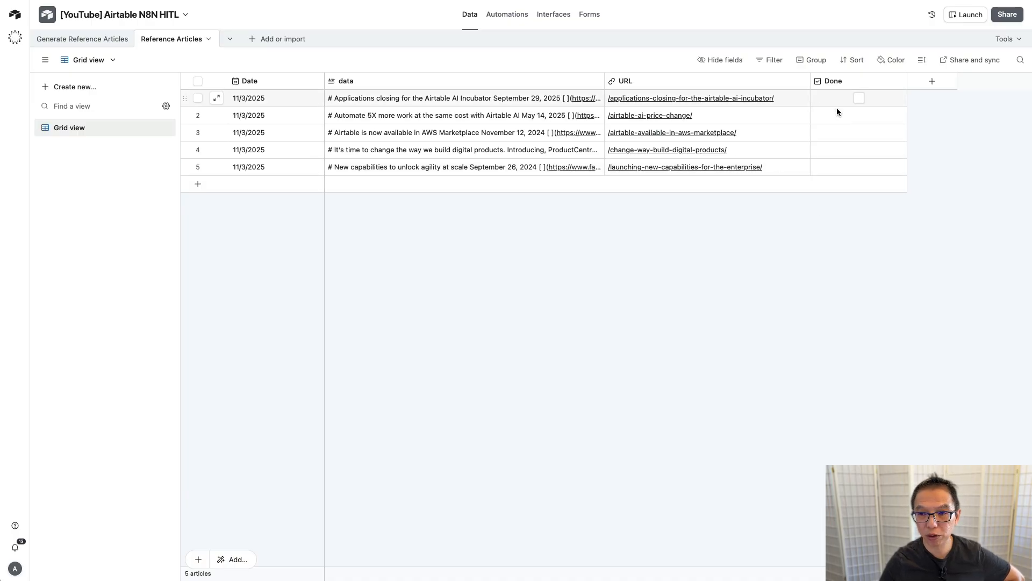
Step: Tick Done for rows 3, 4 and 5
{"action": "left_click", "coordinate": [860, 132]}
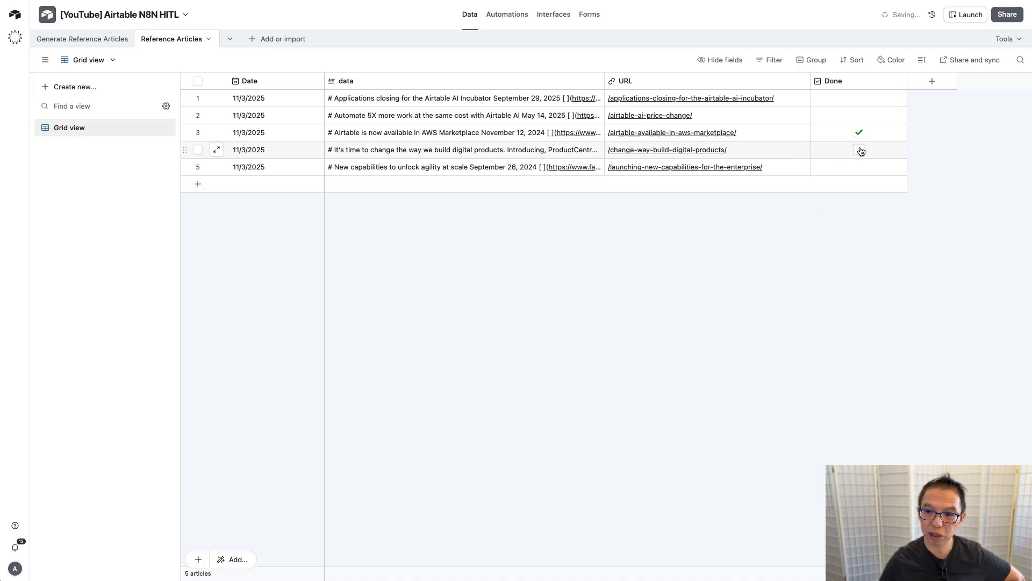
{"action": "left_click", "coordinate": [859, 150]}
{"action": "left_click", "coordinate": [859, 169]}
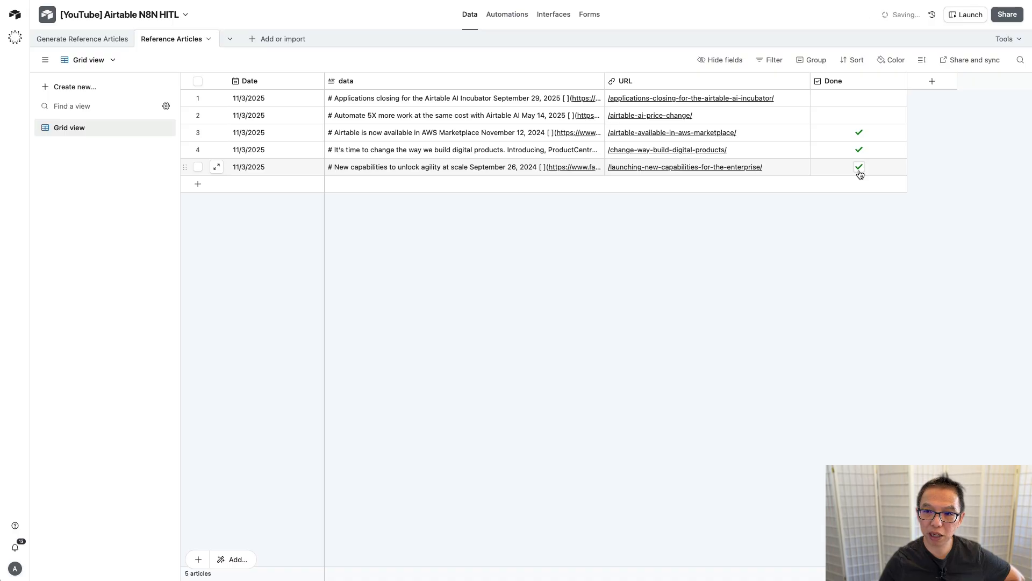
Step: Rename the Done checkbox column to Selected
{"action": "double_click", "coordinate": [845, 80]}
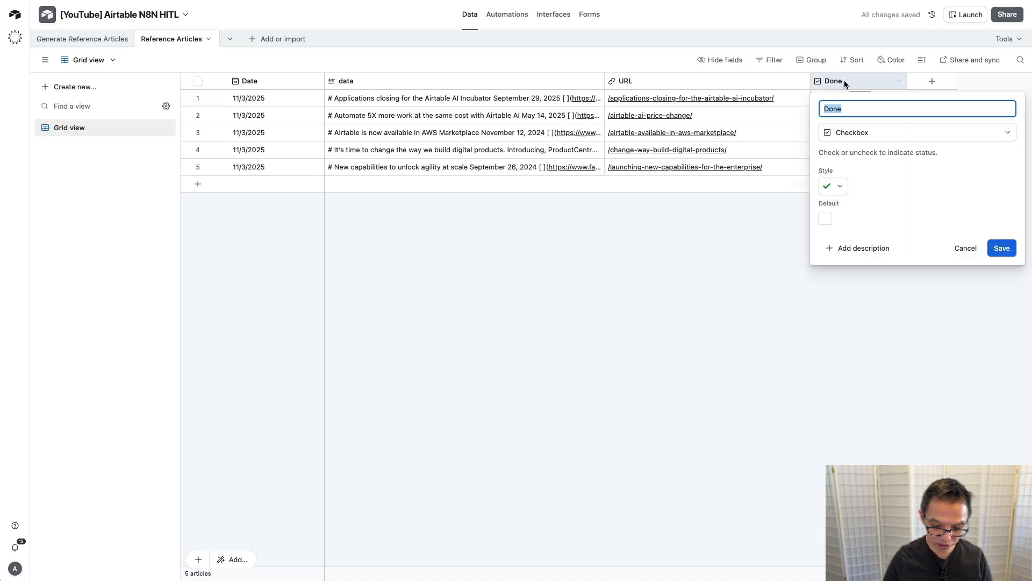
{"action": "type", "text": "Selected"}
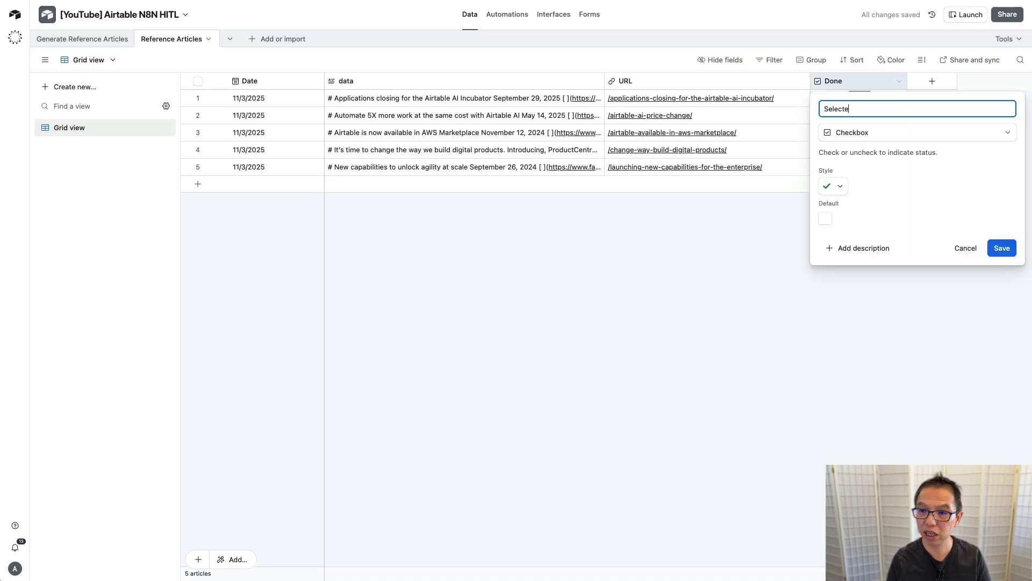
{"action": "left_click", "coordinate": [1002, 248]}
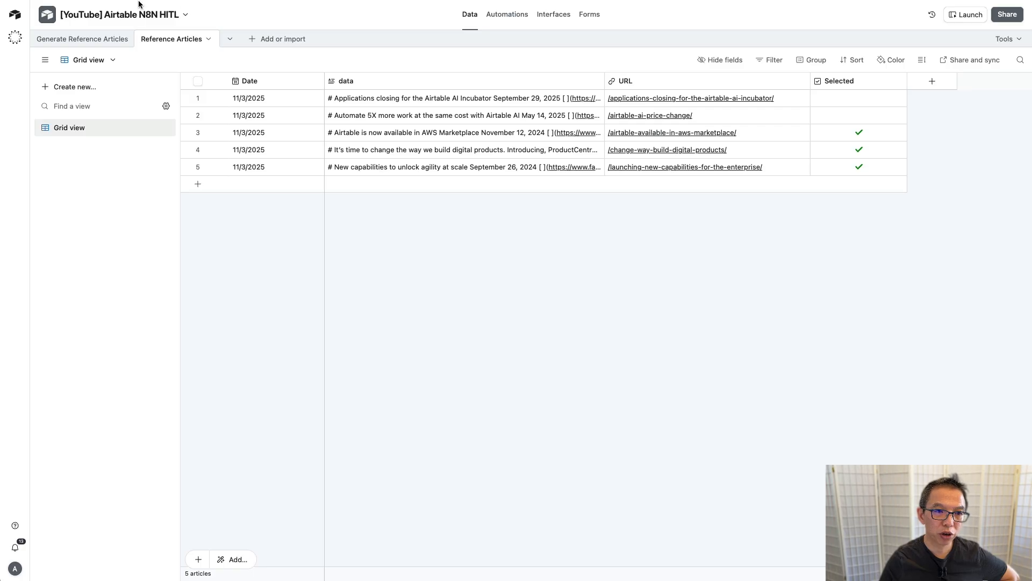
Step: Go to the Generate Reference Articles table and open the first row's Select choices
{"action": "left_click", "coordinate": [81, 39]}
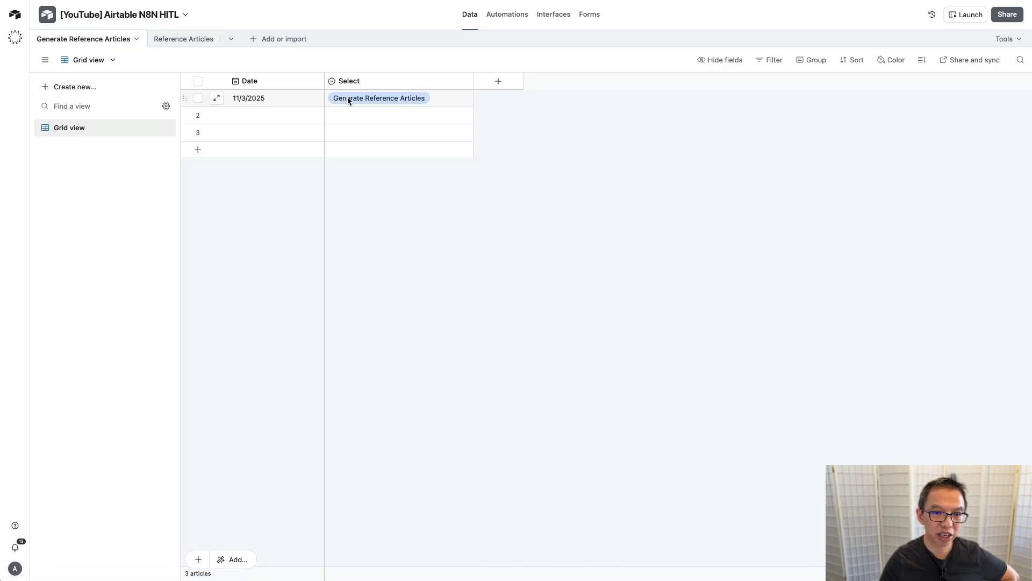
{"action": "left_click", "coordinate": [453, 96]}
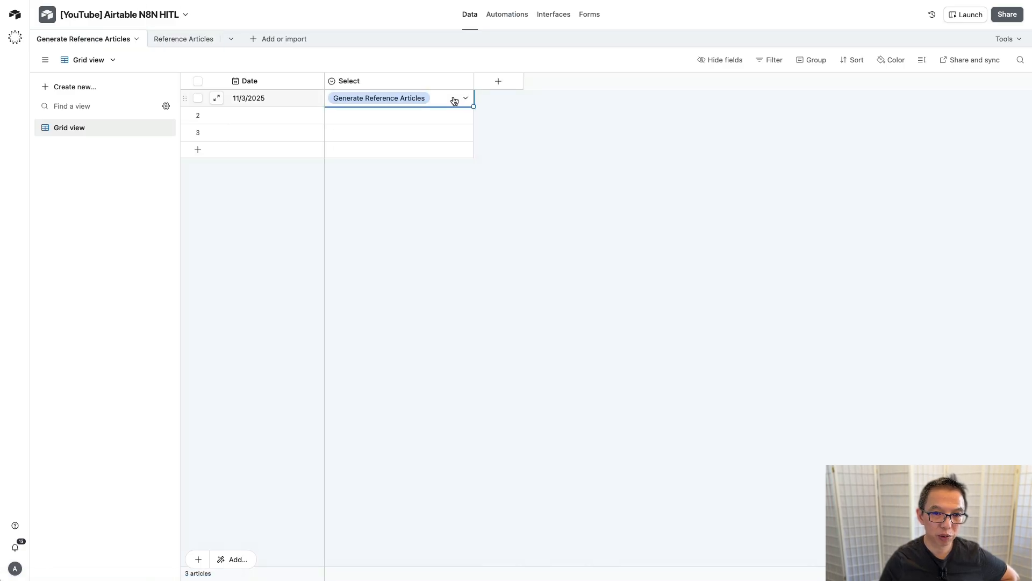
{"action": "left_click", "coordinate": [452, 96]}
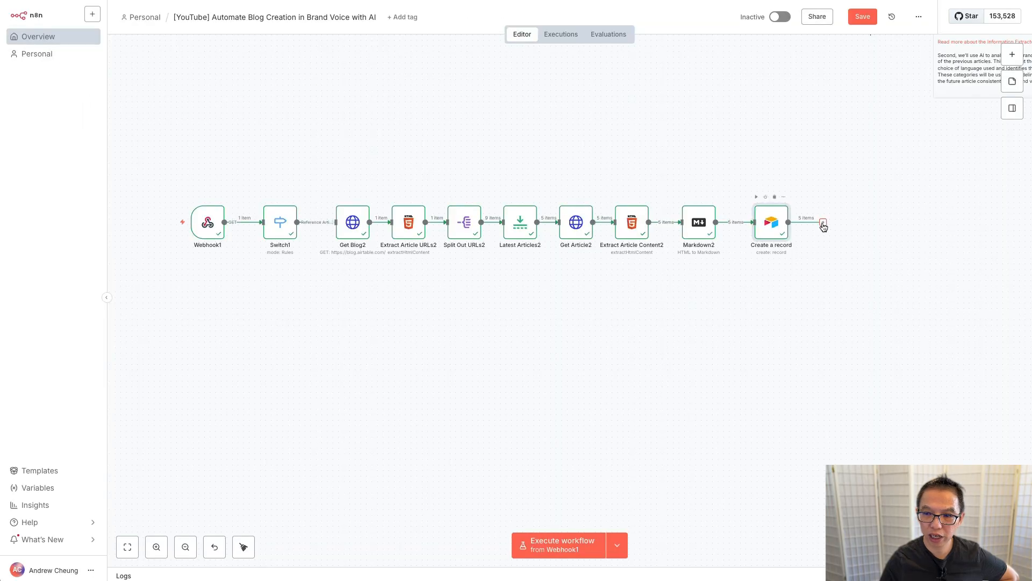
Step: Add an Airtable Update record step after Create a record
{"action": "left_click", "coordinate": [823, 224]}
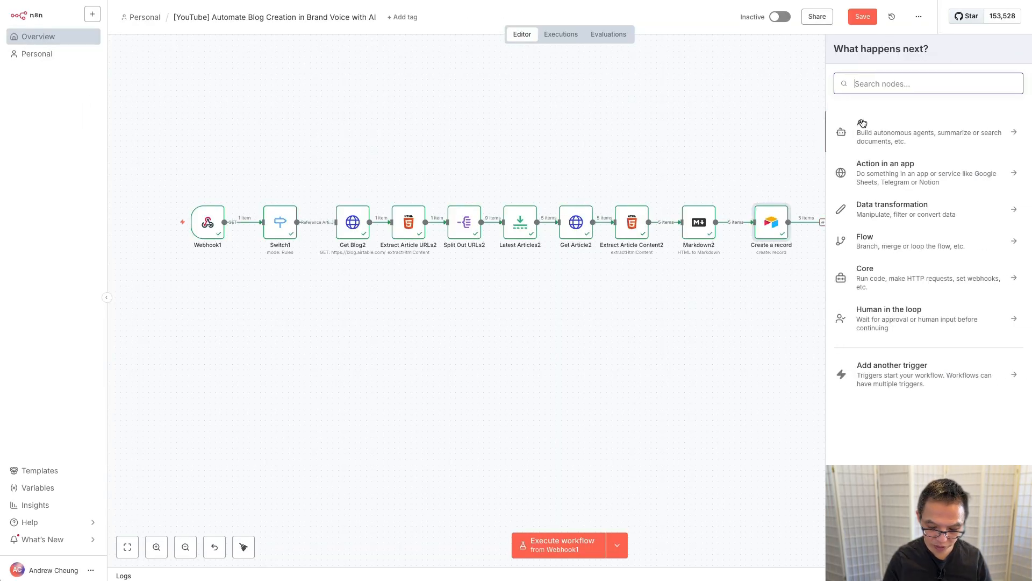
{"action": "type", "text": "airt"}
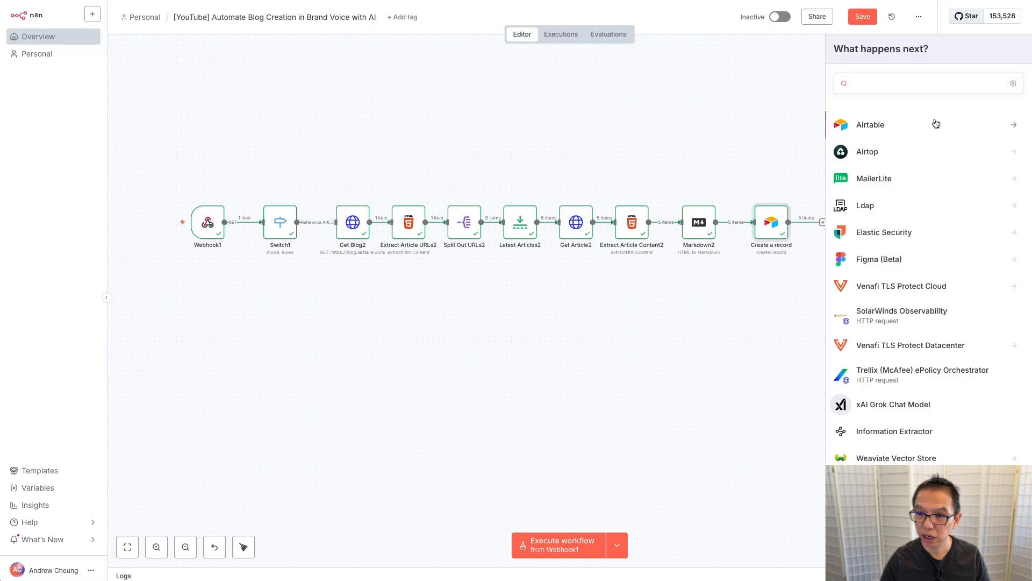
{"action": "left_click", "coordinate": [936, 124]}
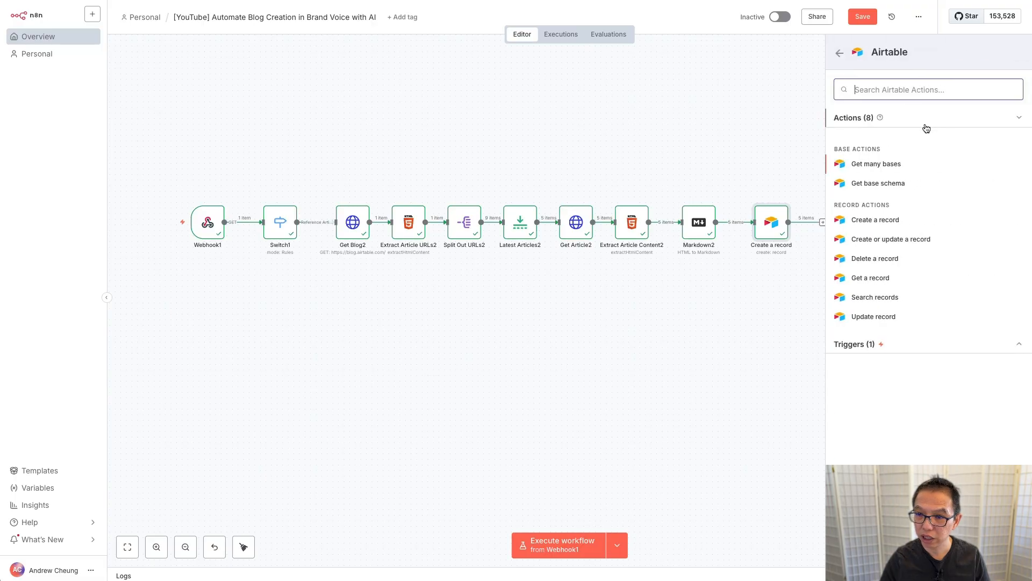
{"action": "left_click", "coordinate": [889, 317]}
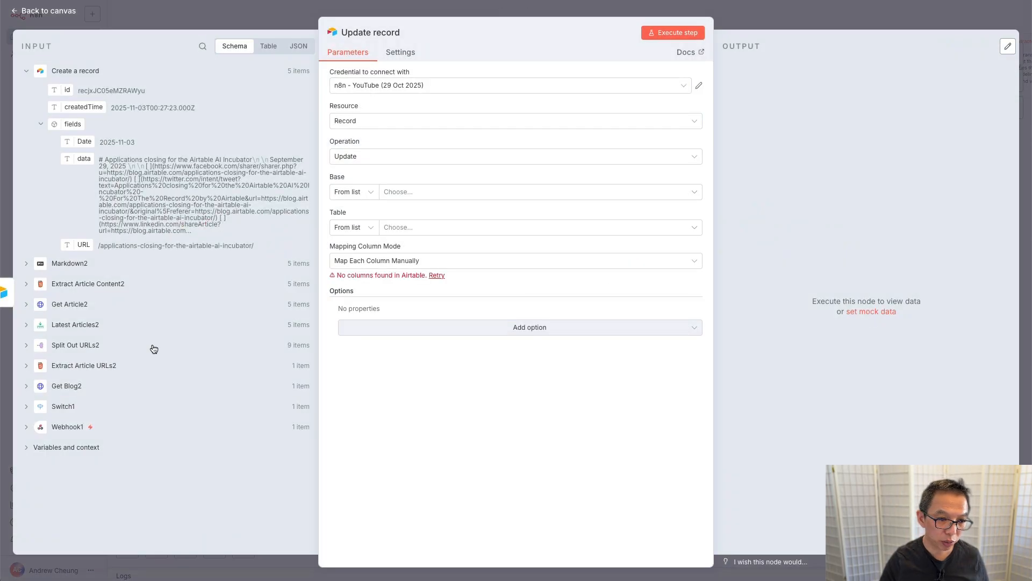
{"action": "left_click", "coordinate": [27, 427]}
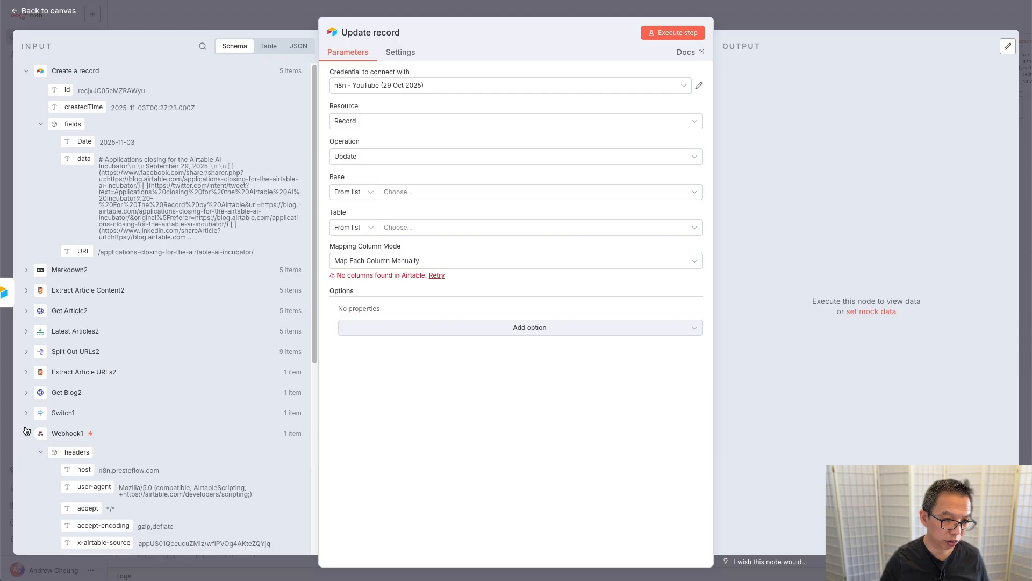
{"action": "scroll", "coordinate": [125, 378], "scroll_direction": "down", "scroll_amount": 5}
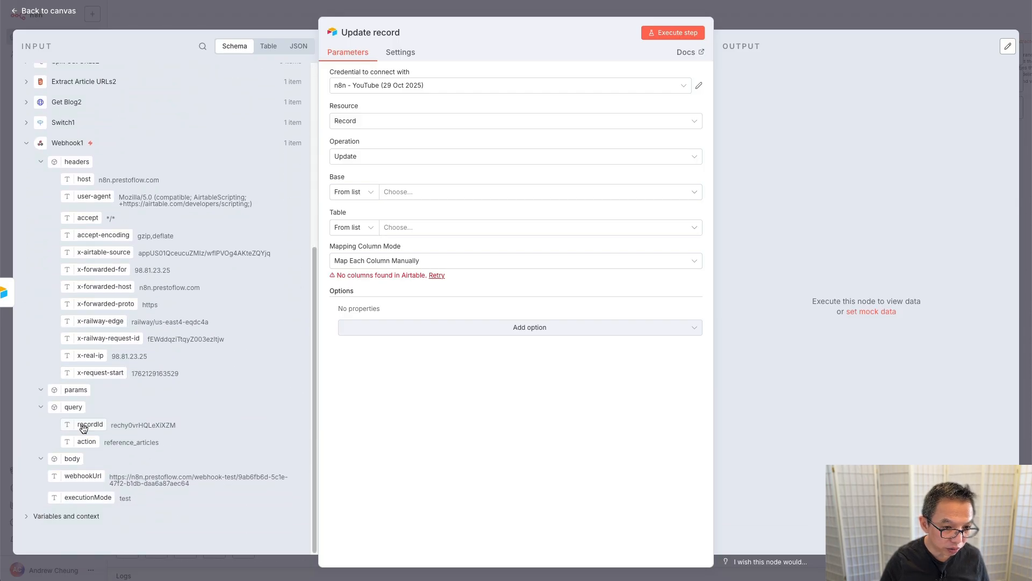
Step: Point Update record at the [YouTube] Airtable N8N HITL base, Generate Reference Articles table, webhook recordId and Select Completed, then test it
{"action": "left_click", "coordinate": [401, 197]}
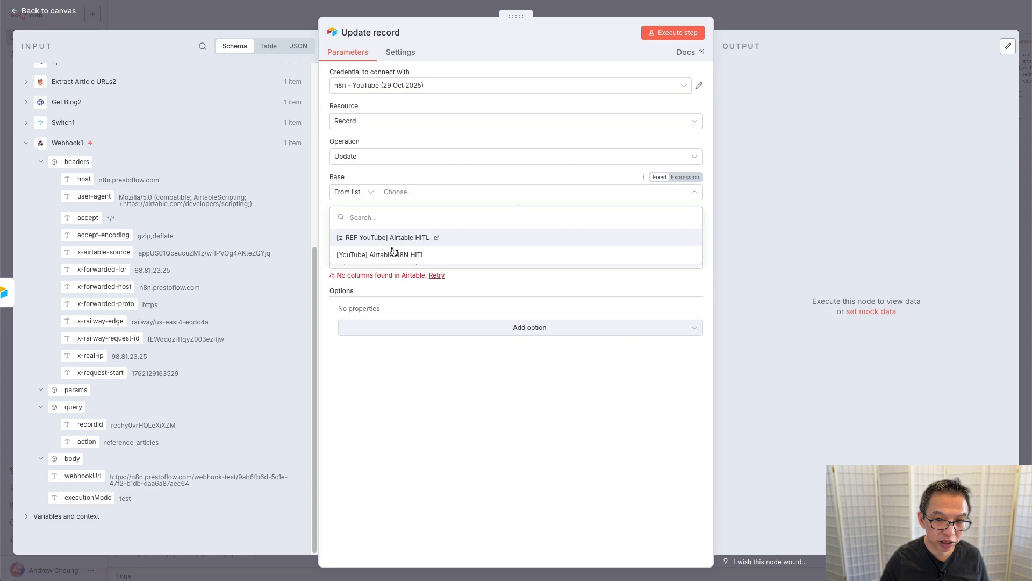
{"action": "left_click", "coordinate": [391, 254]}
{"action": "left_click", "coordinate": [454, 229]}
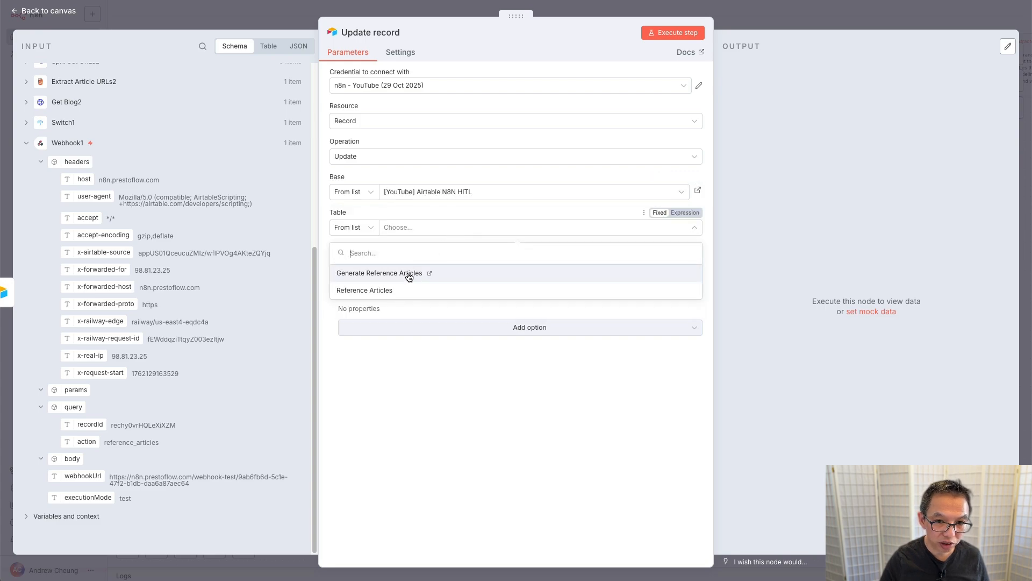
{"action": "left_click", "coordinate": [409, 276]}
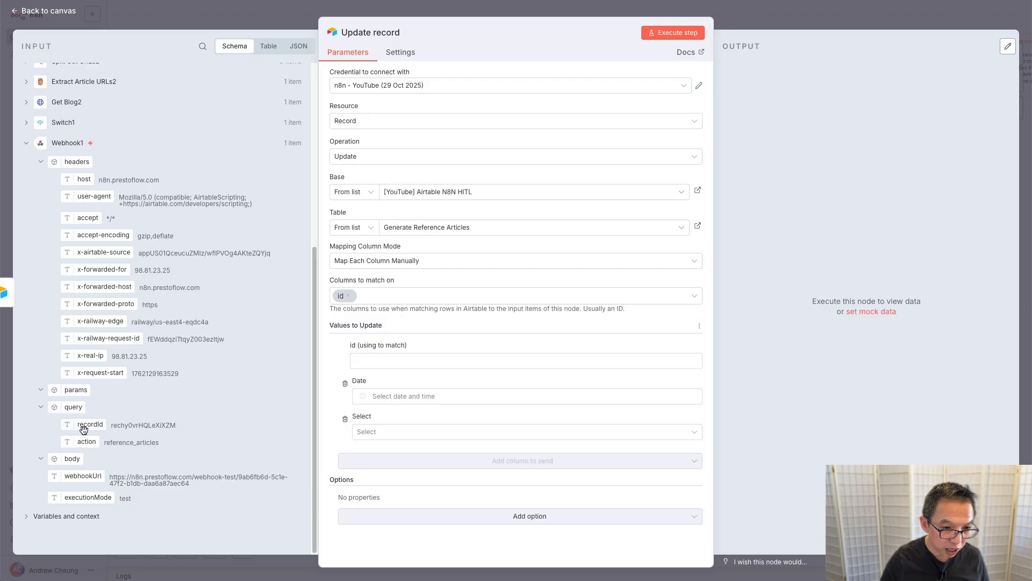
{"action": "left_click_drag", "start_coordinate": [97, 425], "coordinate": [384, 361]}
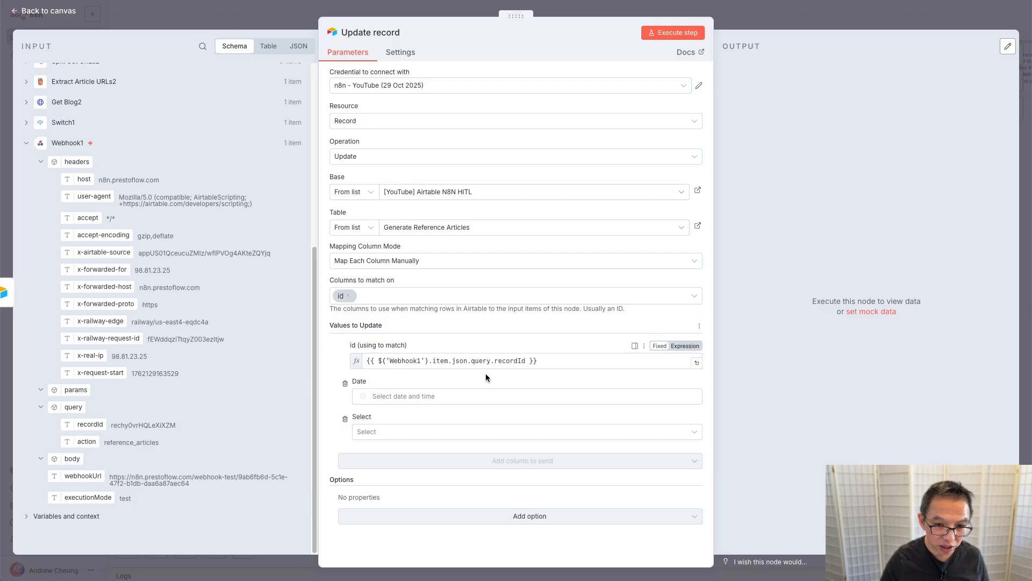
{"action": "left_click", "coordinate": [446, 443]}
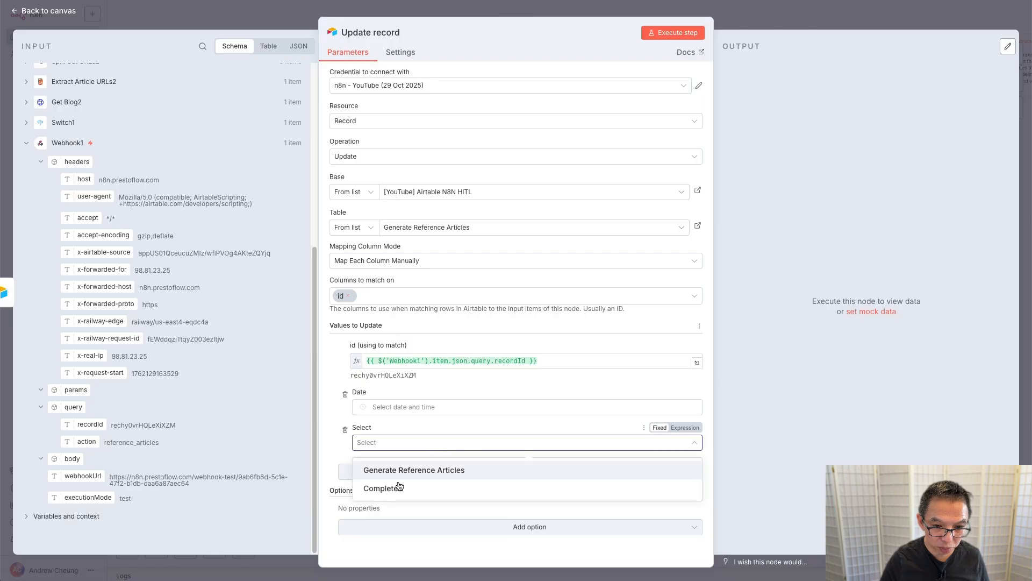
{"action": "left_click", "coordinate": [395, 491]}
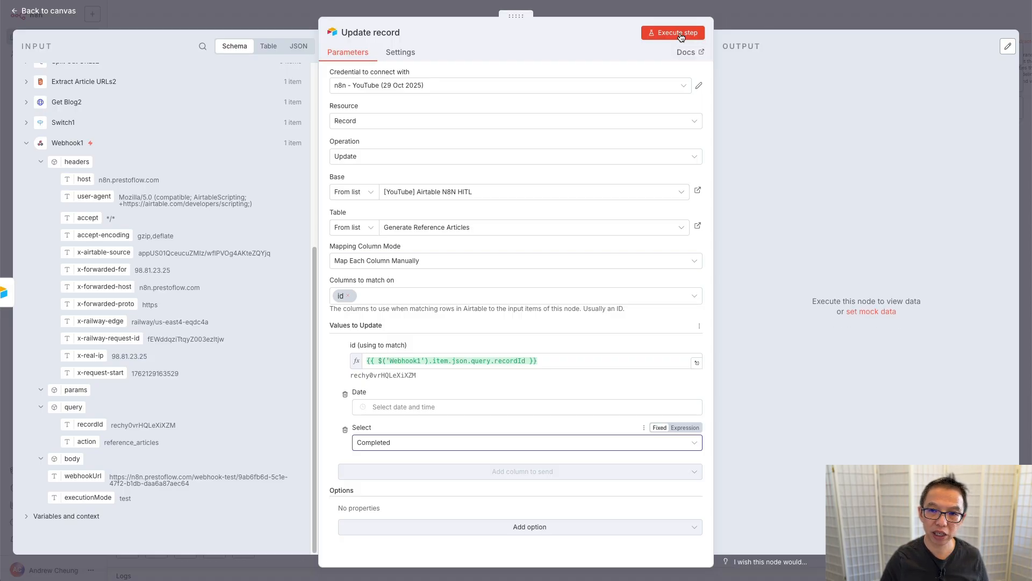
{"action": "left_click", "coordinate": [681, 33]}
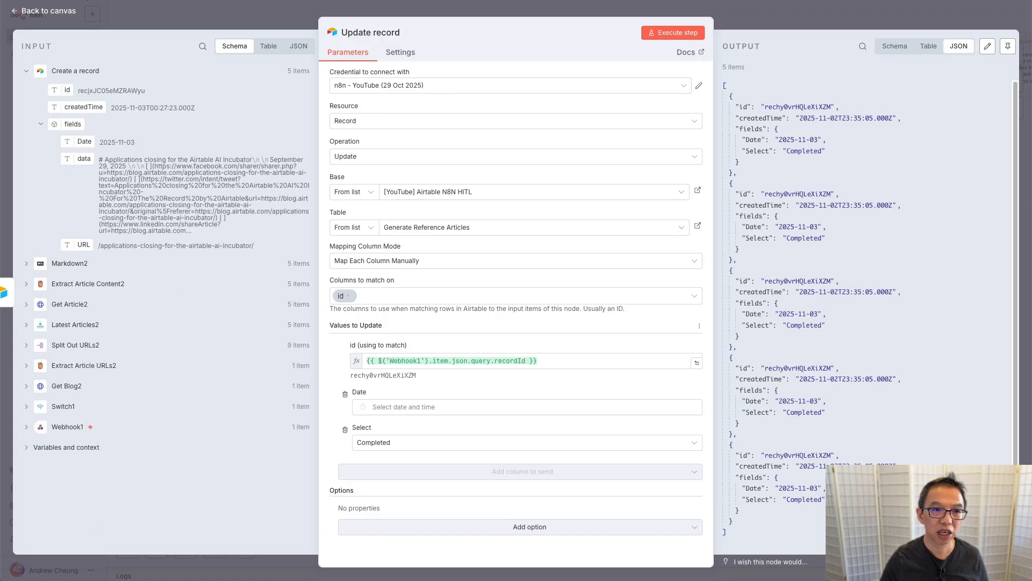
{"action": "key", "text": "ctrl+Tab"}
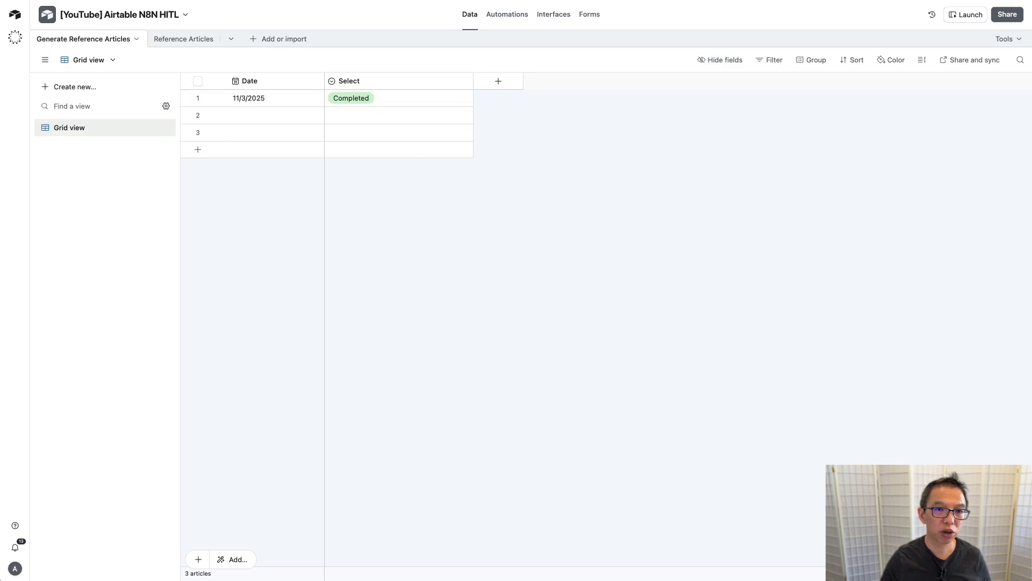
Step: Close the Update record panel, check Reference Articles in Airtable, and return to the n8n canvas
{"action": "key", "text": "ctrl+shift+Tab"}
{"action": "left_click", "coordinate": [273, 18]}
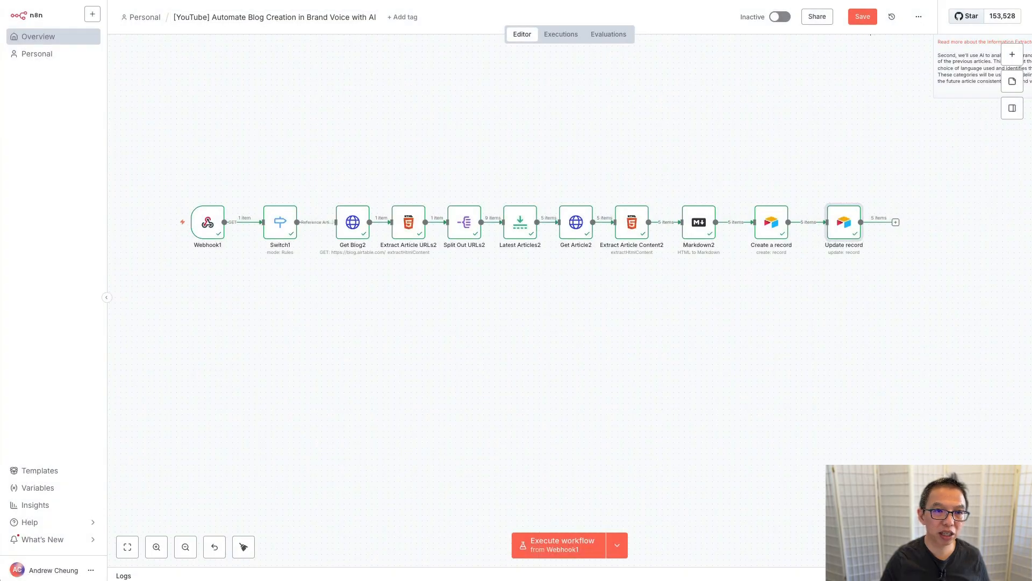
{"action": "key", "text": "ctrl+Tab"}
{"action": "left_click", "coordinate": [207, 39]}
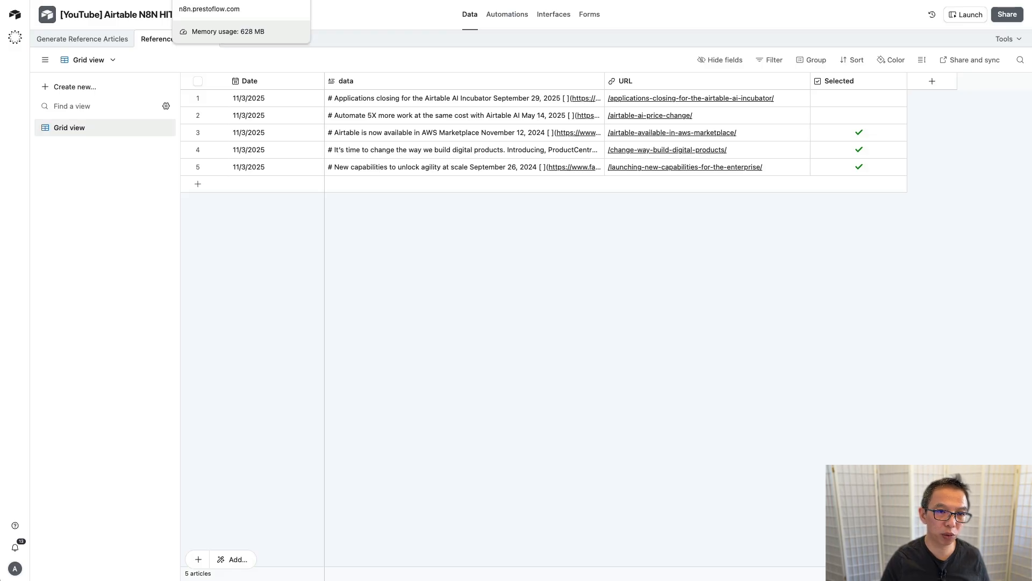
{"action": "left_click", "coordinate": [226, 0]}
{"action": "scroll", "coordinate": [679, 166], "scroll_direction": "up", "scroll_amount": 5}
{"action": "scroll", "coordinate": [679, 166], "scroll_direction": "right", "scroll_amount": 5}
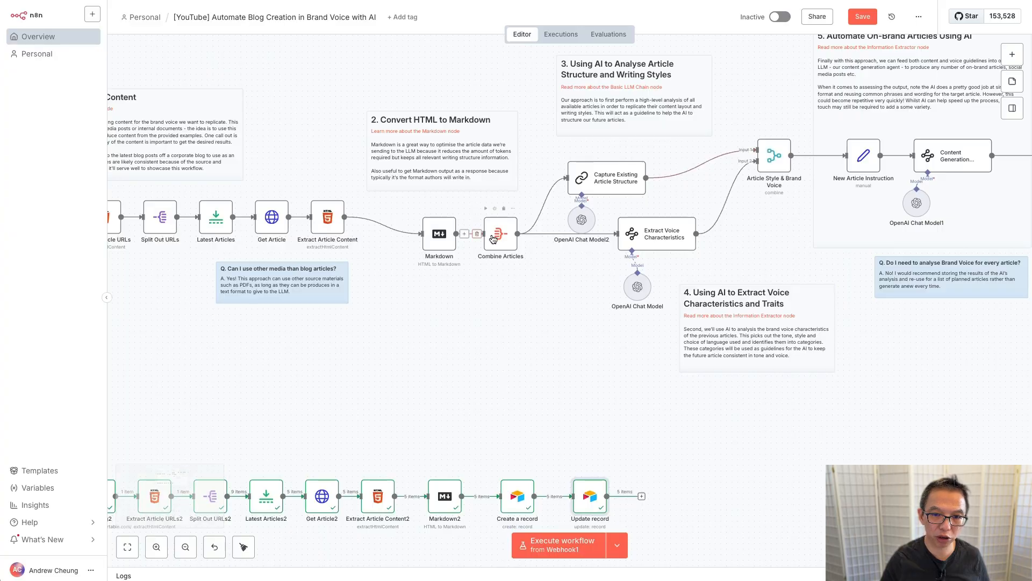
Step: Pan across the n8n canvas to review the workflow's upper AI analysis stages
{"action": "scroll", "coordinate": [506, 245], "scroll_direction": "up", "scroll_amount": 1}
{"action": "scroll", "coordinate": [506, 245], "scroll_direction": "right", "scroll_amount": 1}
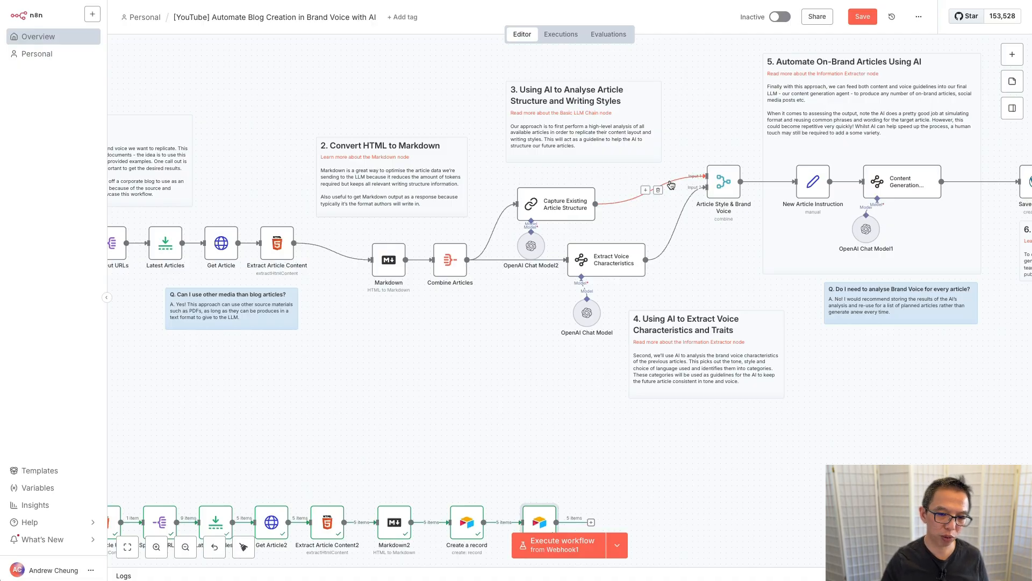
{"action": "scroll", "coordinate": [488, 261], "scroll_direction": "down", "scroll_amount": 1}
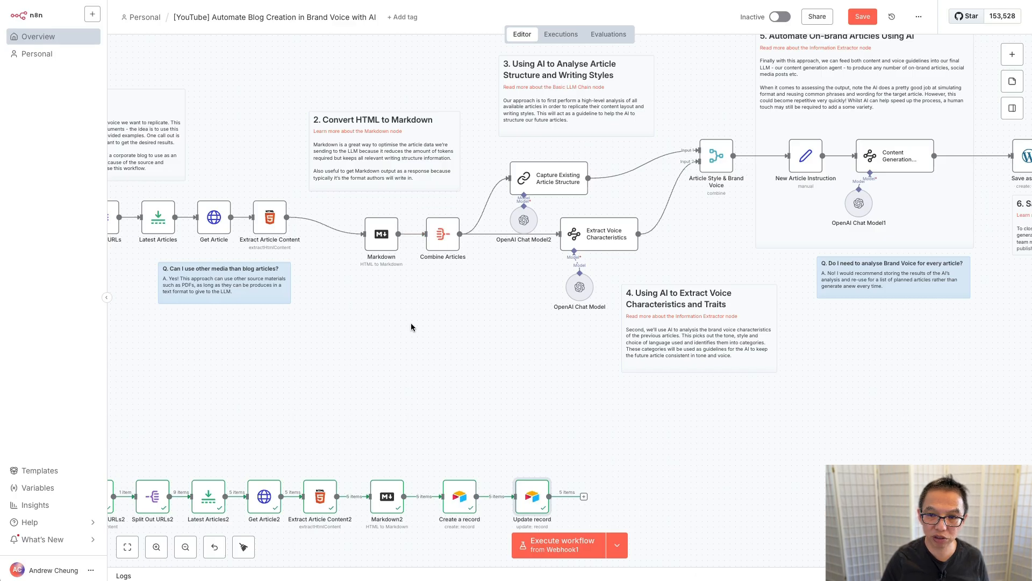
{"action": "scroll", "coordinate": [411, 326], "scroll_direction": "left", "scroll_amount": 2}
{"action": "scroll", "coordinate": [411, 327], "scroll_direction": "down", "scroll_amount": 1}
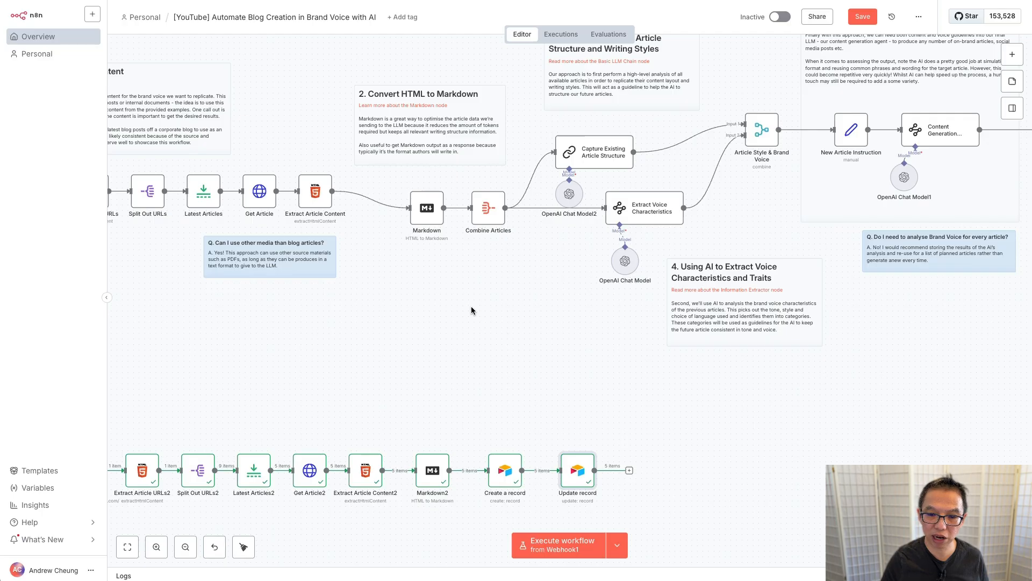
{"action": "scroll", "coordinate": [472, 310], "scroll_direction": "left", "scroll_amount": 10}
{"action": "scroll", "coordinate": [471, 311], "scroll_direction": "down", "scroll_amount": 5}
{"action": "scroll", "coordinate": [472, 310], "scroll_direction": "down", "scroll_amount": 1}
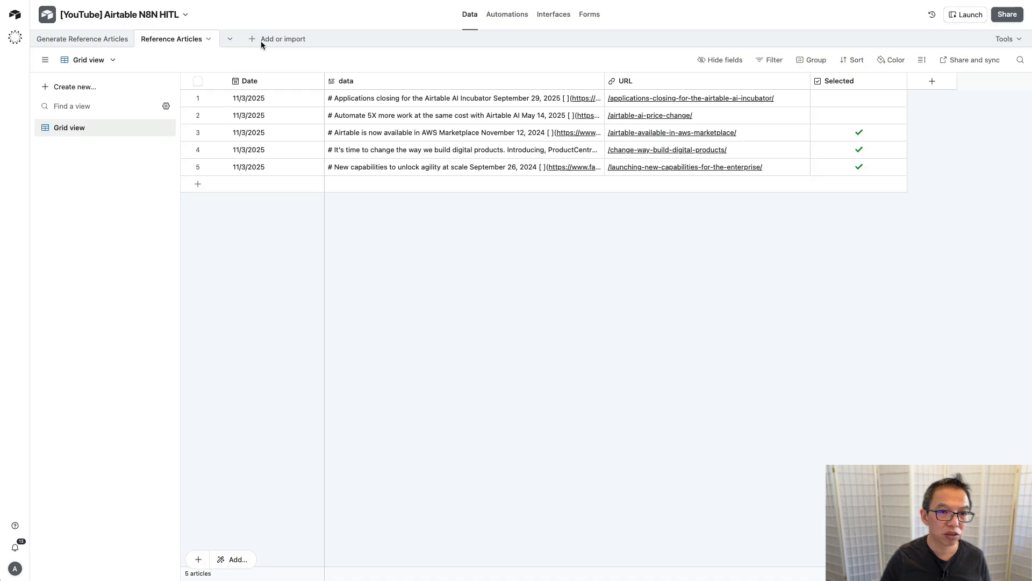
Step: Create a new blank table named Generate Summary
{"action": "left_click", "coordinate": [253, 40]}
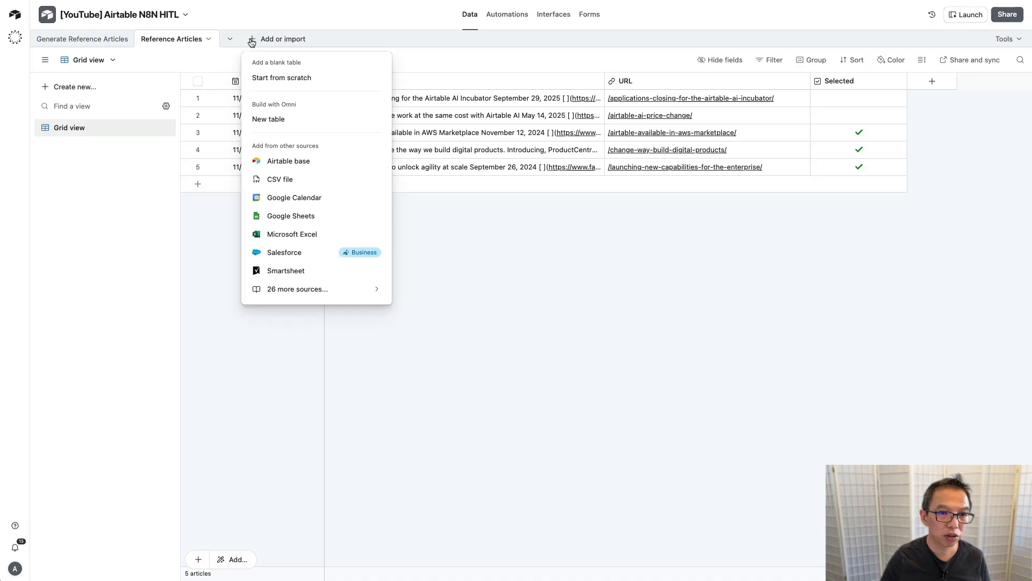
{"action": "left_click", "coordinate": [288, 78]}
{"action": "type", "text": "Genera"}
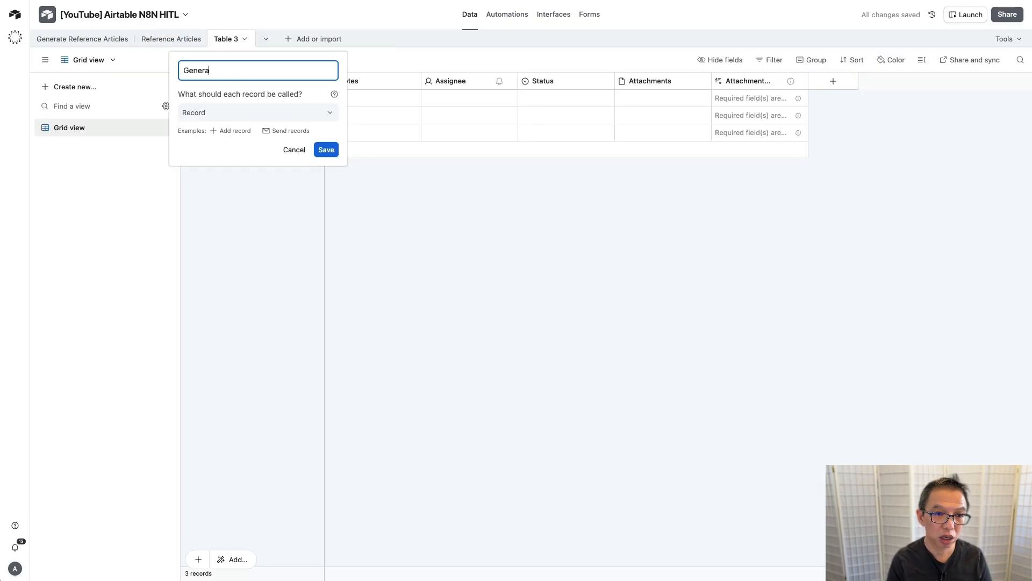
{"action": "type", "text": "te summ"}
{"action": "key", "text": "BackSpace"}
{"action": "key", "text": "BackSpace"}
{"action": "key", "text": "BackSpace"}
{"action": "key", "text": "BackSpace"}
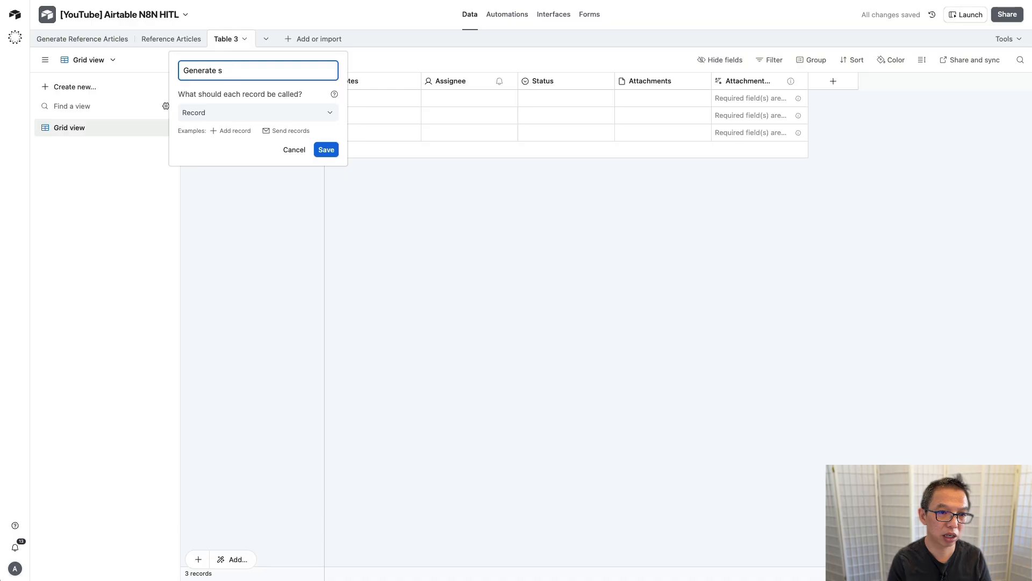
{"action": "type", "text": "Summary"}
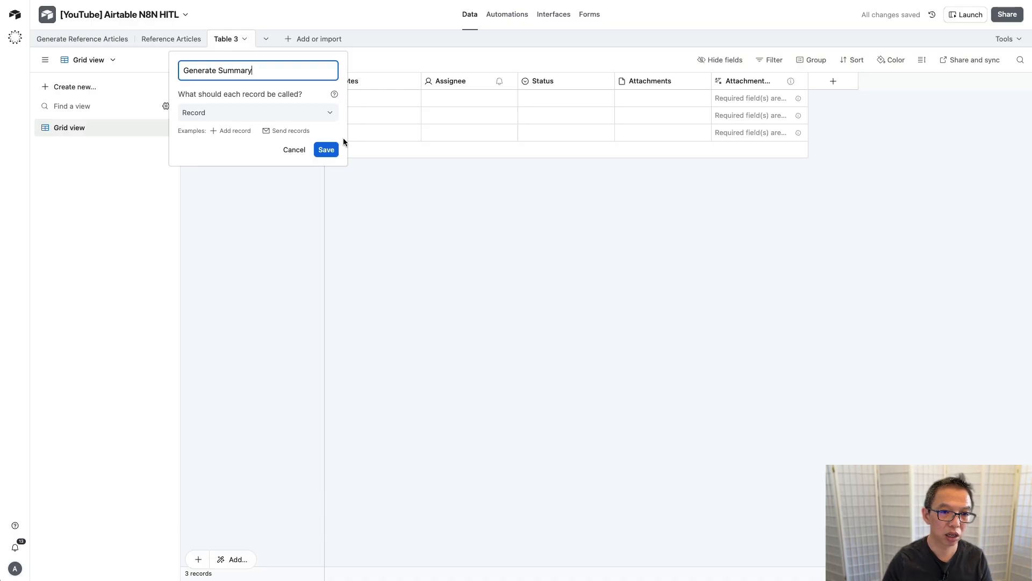
{"action": "left_click", "coordinate": [329, 150]}
Step: Make the primary field a Date-type field named Date and move Status right after it
{"action": "left_click", "coordinate": [255, 83]}
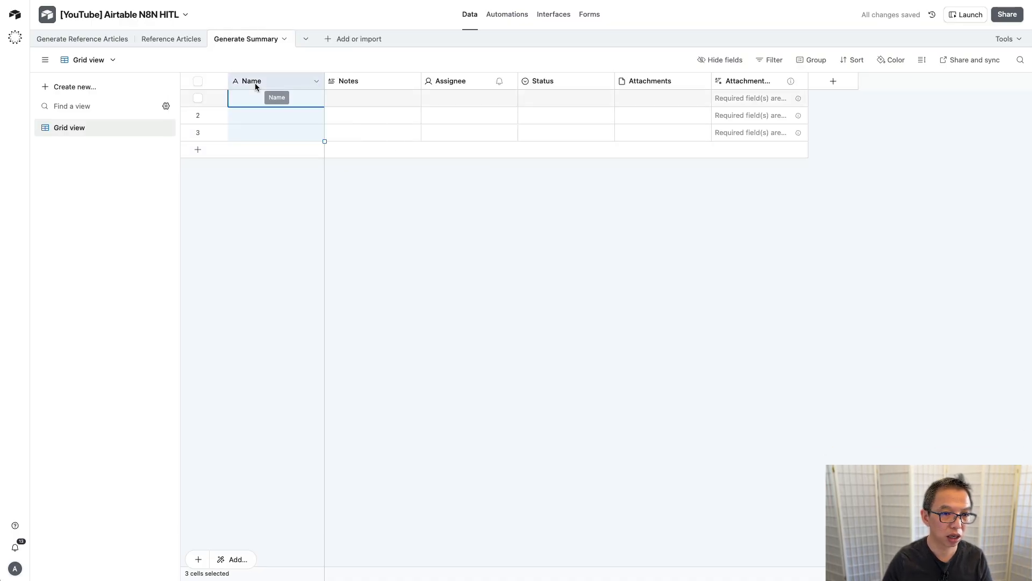
{"action": "double_click", "coordinate": [261, 83]}
{"action": "type", "text": "Date"}
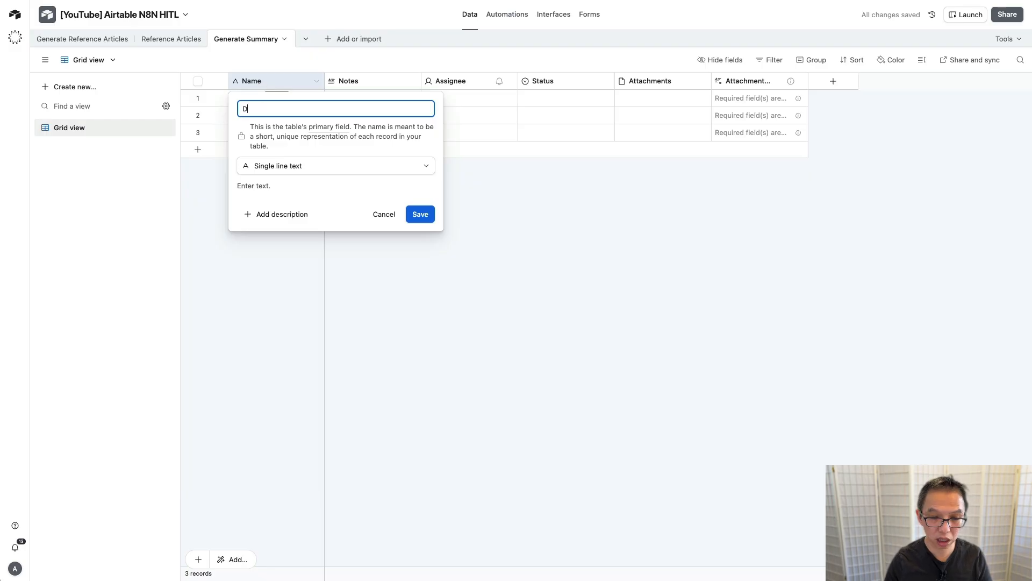
{"action": "left_click", "coordinate": [282, 171]}
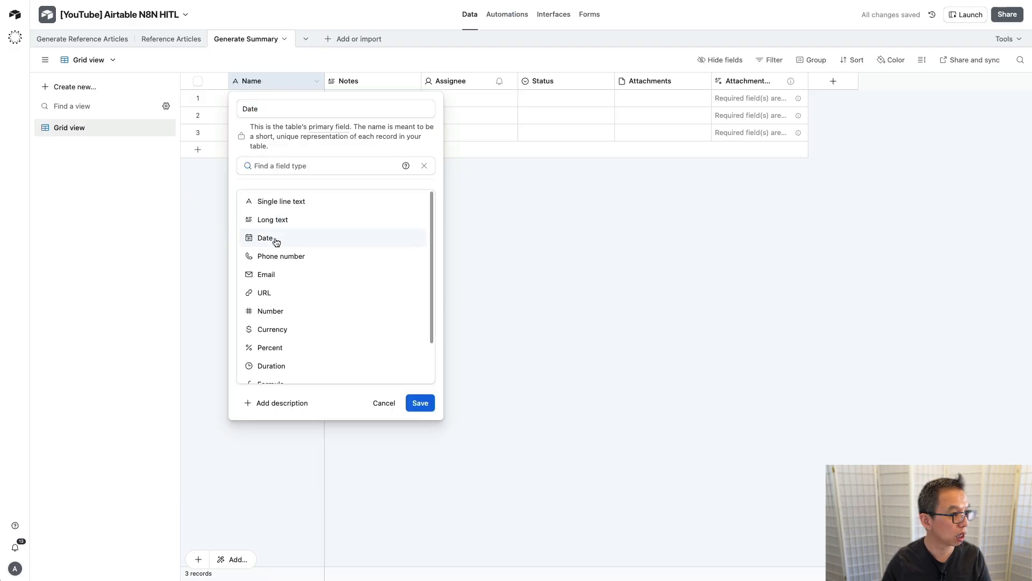
{"action": "left_click", "coordinate": [272, 237]}
{"action": "left_click", "coordinate": [423, 339]}
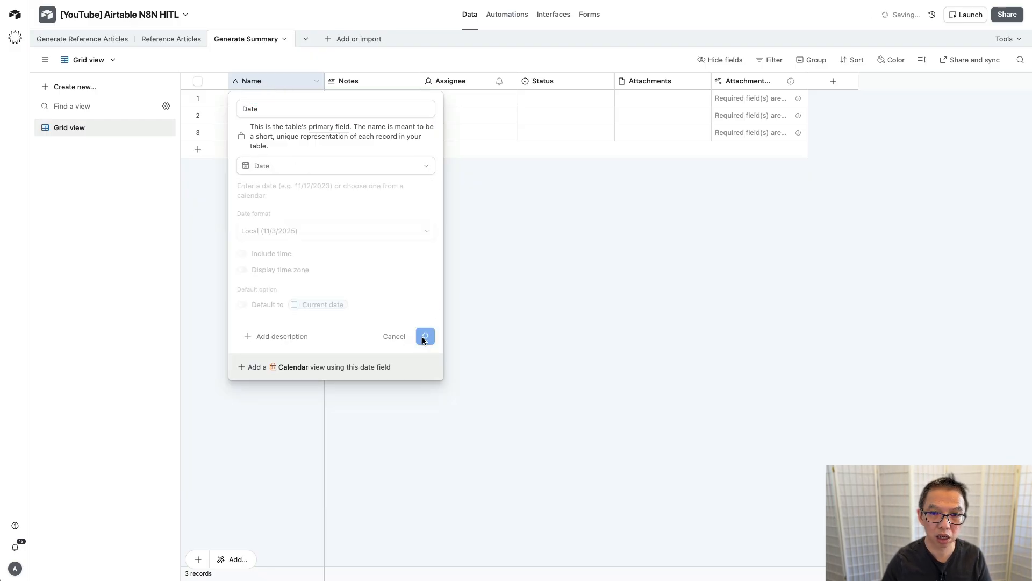
{"action": "left_click_drag", "start_coordinate": [555, 80], "coordinate": [366, 75]}
Step: In the Status field, delete the default options and add Submit for Generation
{"action": "double_click", "coordinate": [368, 78]}
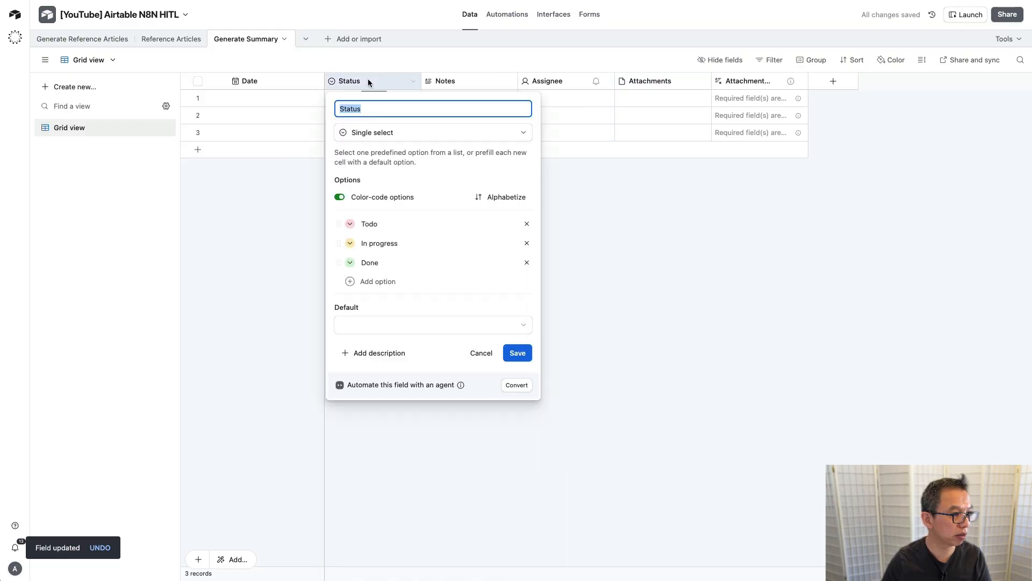
{"action": "left_click", "coordinate": [527, 224]}
{"action": "left_click", "coordinate": [526, 224]}
{"action": "left_click", "coordinate": [527, 223]}
{"action": "left_click", "coordinate": [378, 243]}
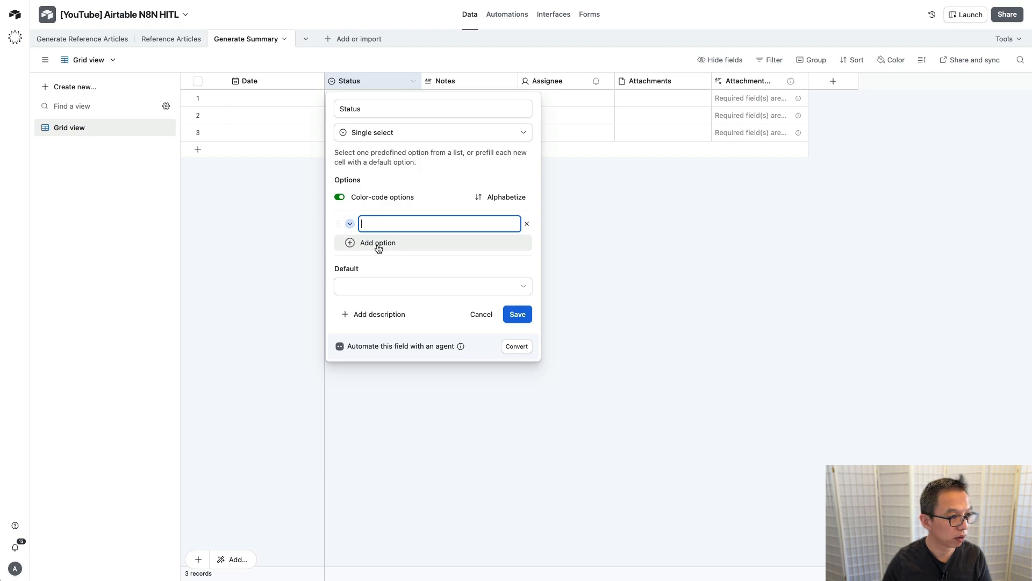
{"action": "type", "text": "Submit"}
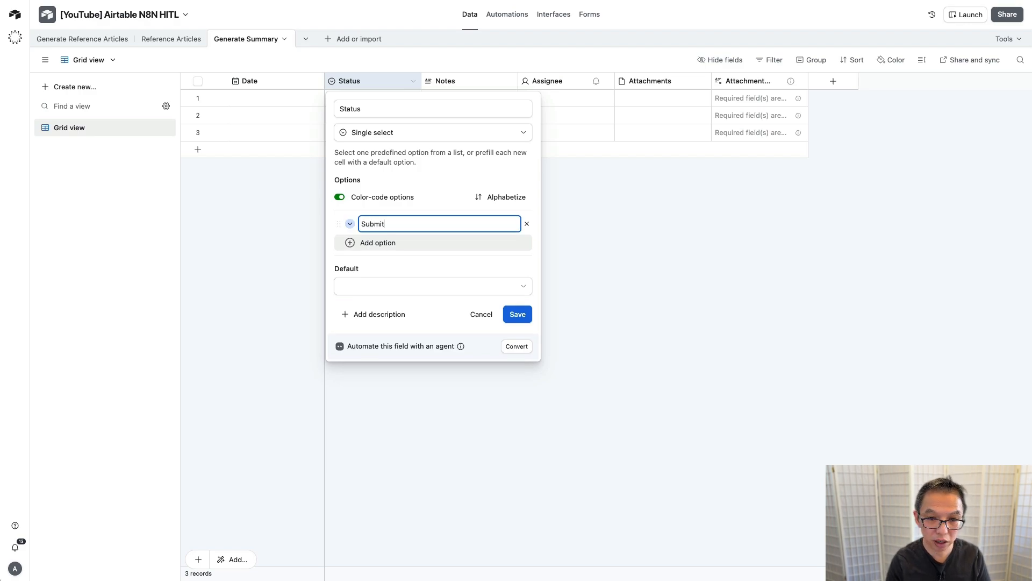
{"action": "type", "text": "e fo"}
{"action": "key", "text": "BackSpace"}
{"action": "key", "text": "BackSpace"}
{"action": "key", "text": "BackSpace"}
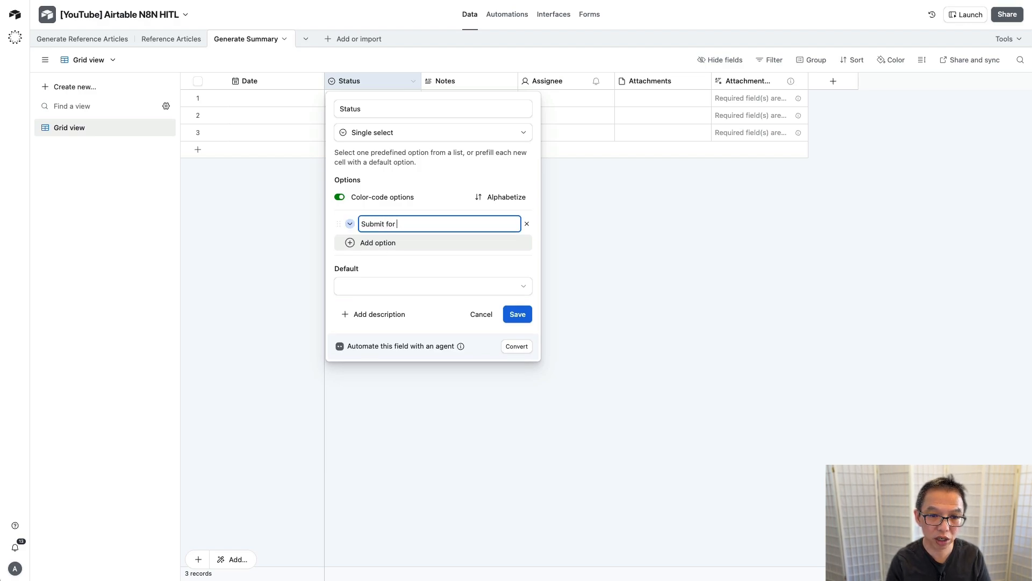
{"action": "type", "text": "for Generation"}
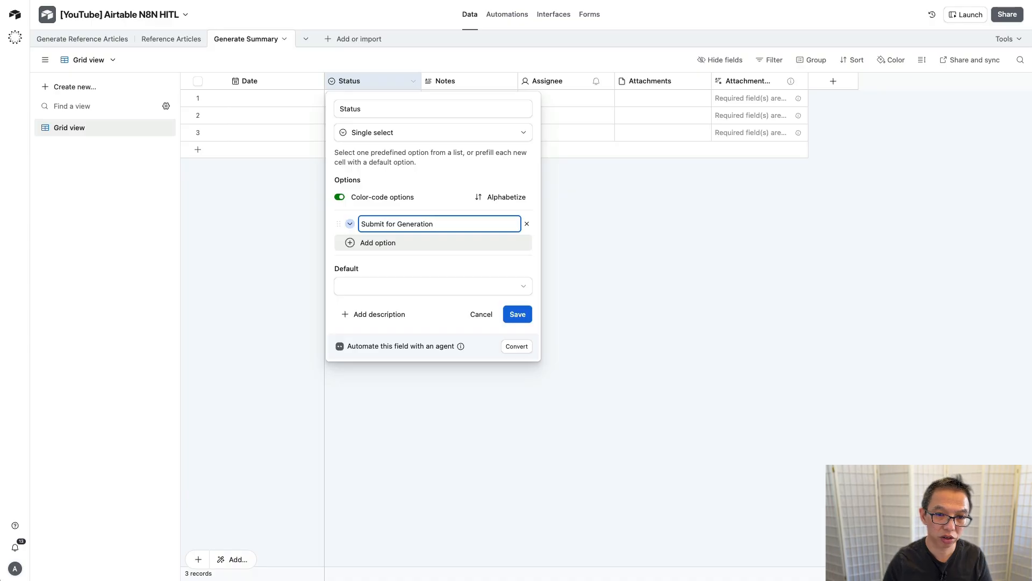
Step: Add a light green Generation Complete option, save Status, and select the Notes and remaining columns
{"action": "left_click", "coordinate": [379, 243]}
{"action": "type", "text": "Genar"}
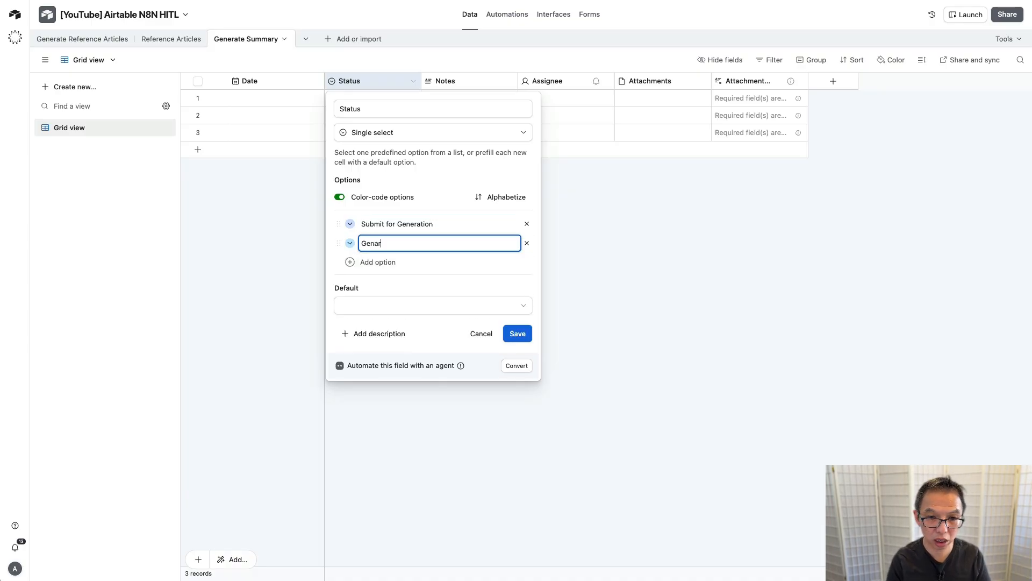
{"action": "key", "text": "BackSpace"}
{"action": "key", "text": "BackSpace"}
{"action": "type", "text": "eration Comple"}
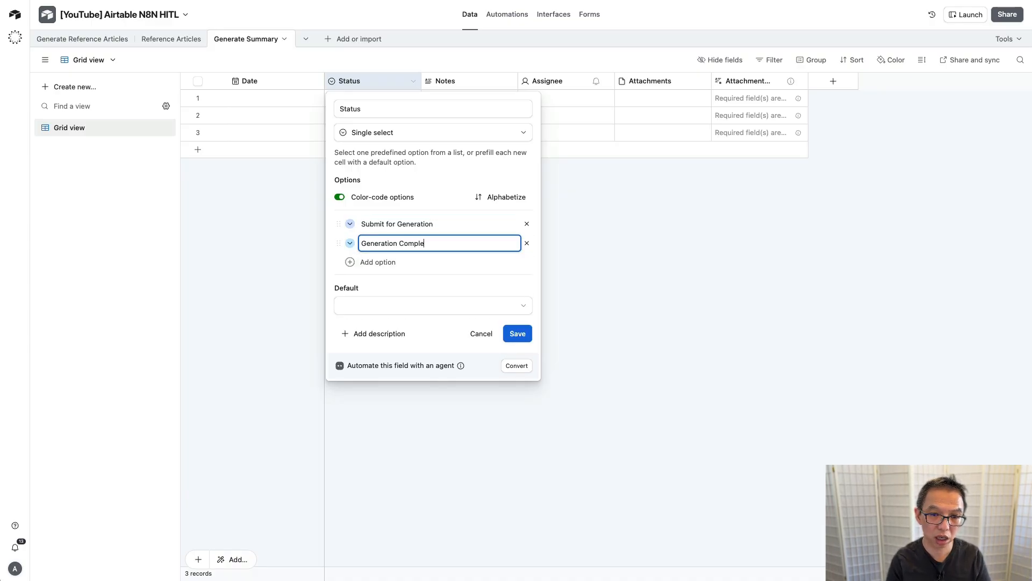
{"action": "type", "text": "te"}
{"action": "left_click", "coordinate": [350, 243]}
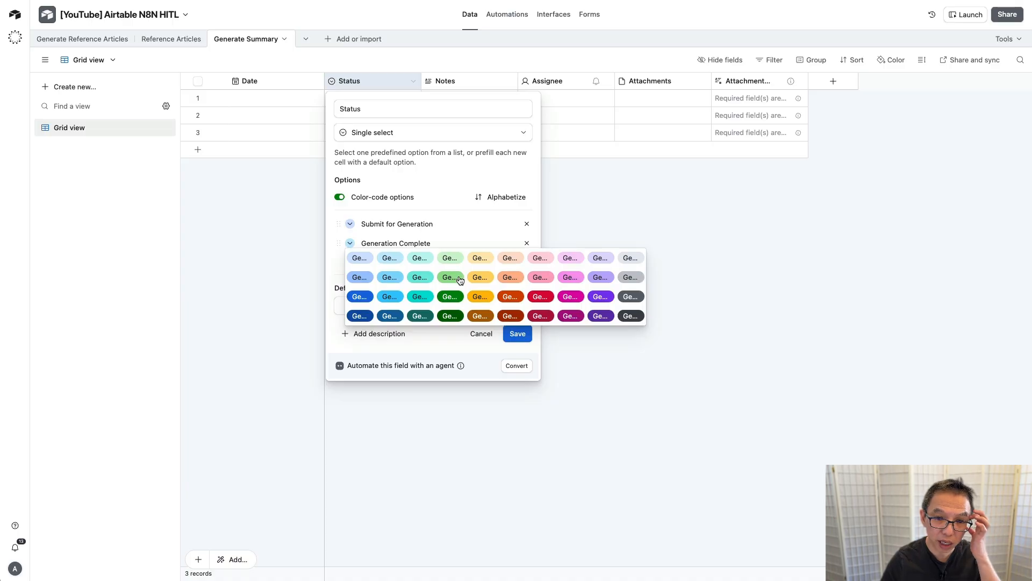
{"action": "left_click", "coordinate": [452, 257]}
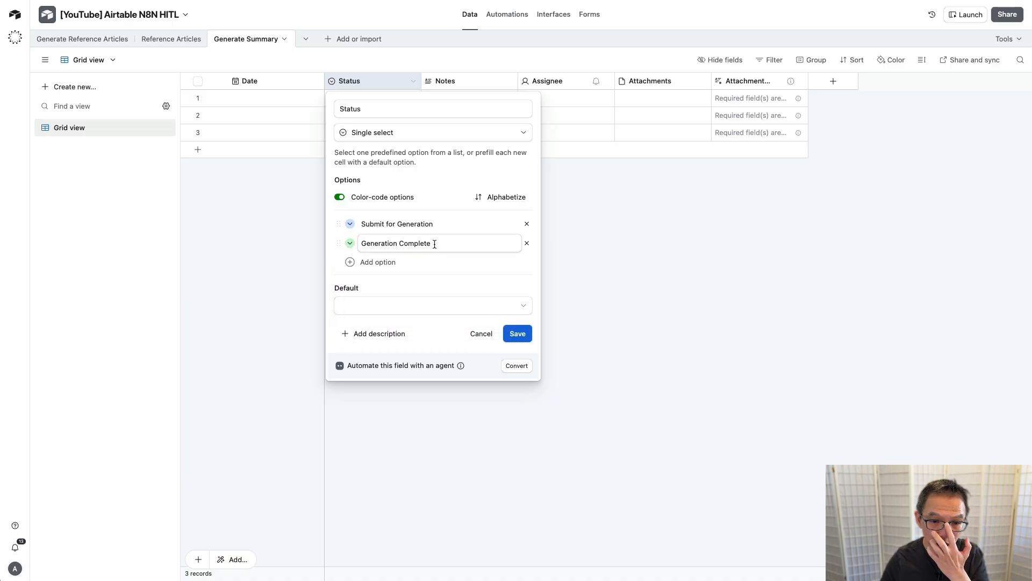
{"action": "left_click", "coordinate": [518, 334]}
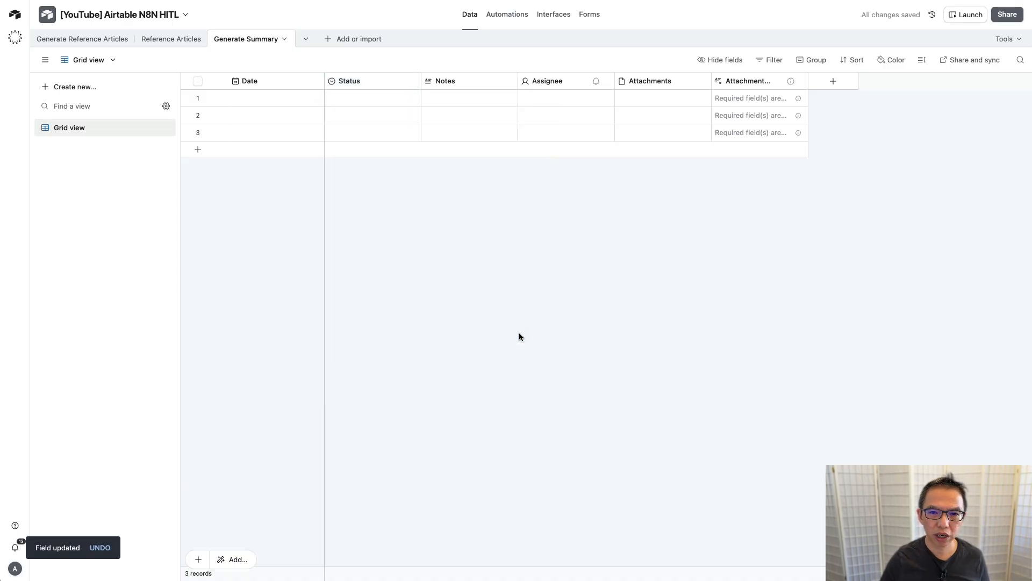
{"action": "left_click", "coordinate": [477, 81]}
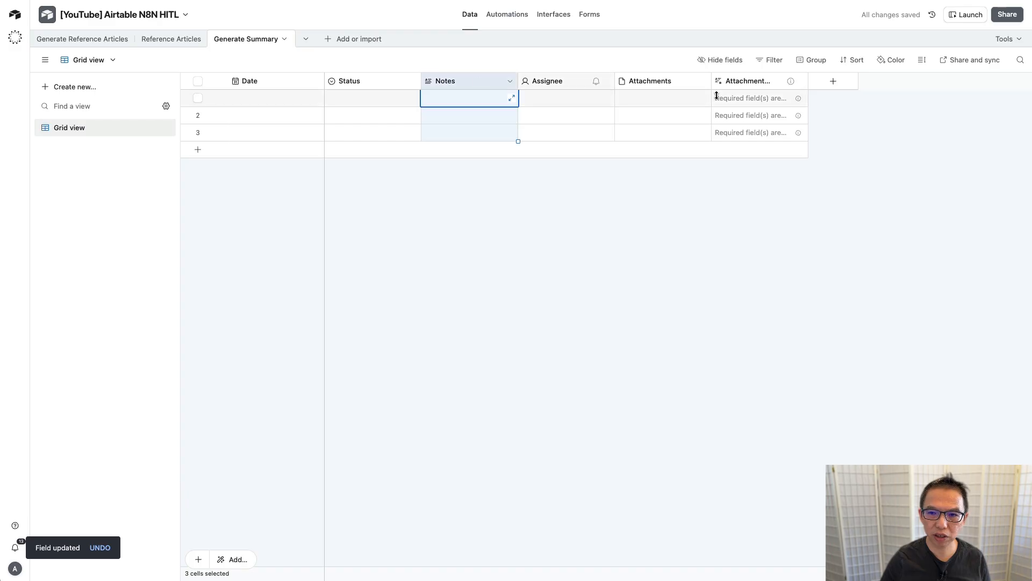
{"action": "left_click", "coordinate": [761, 82], "text": "shift"}
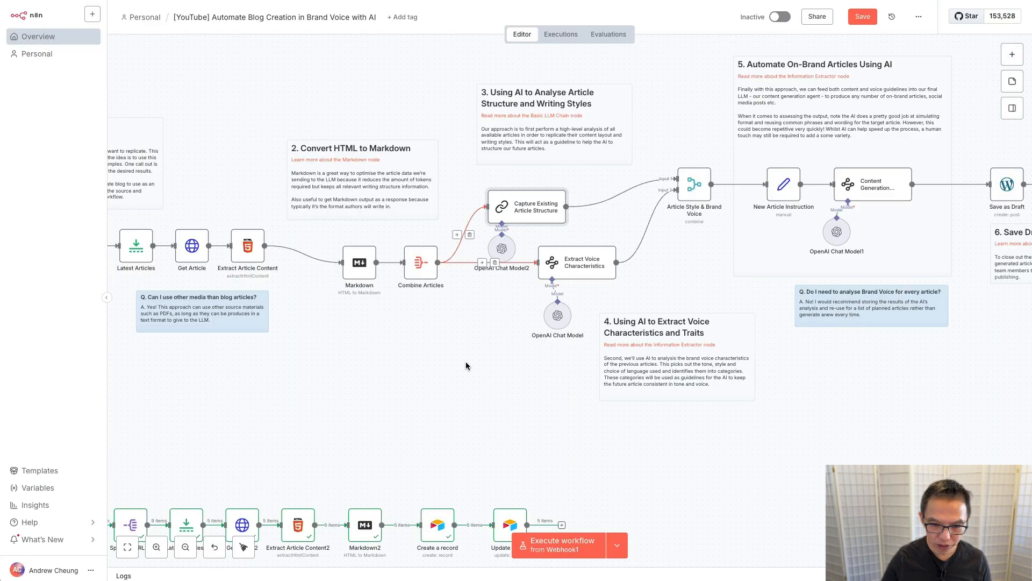
Step: Look inside the Article Style & Brand Voice node's settings, then return to the canvas
{"action": "scroll", "coordinate": [466, 365], "scroll_direction": "left", "scroll_amount": 10}
{"action": "scroll", "coordinate": [466, 361], "scroll_direction": "right", "scroll_amount": 5}
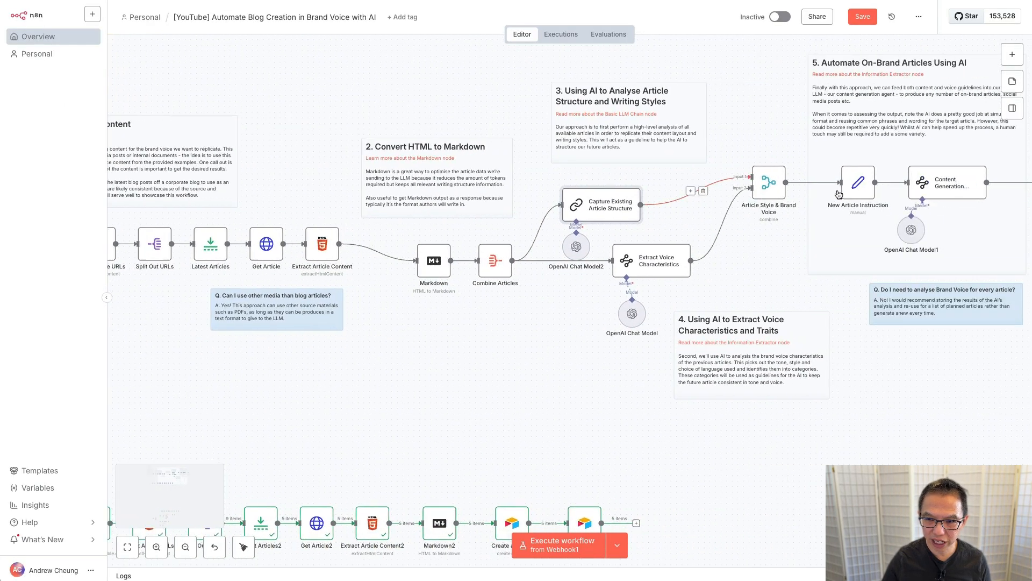
{"action": "double_click", "coordinate": [767, 182]}
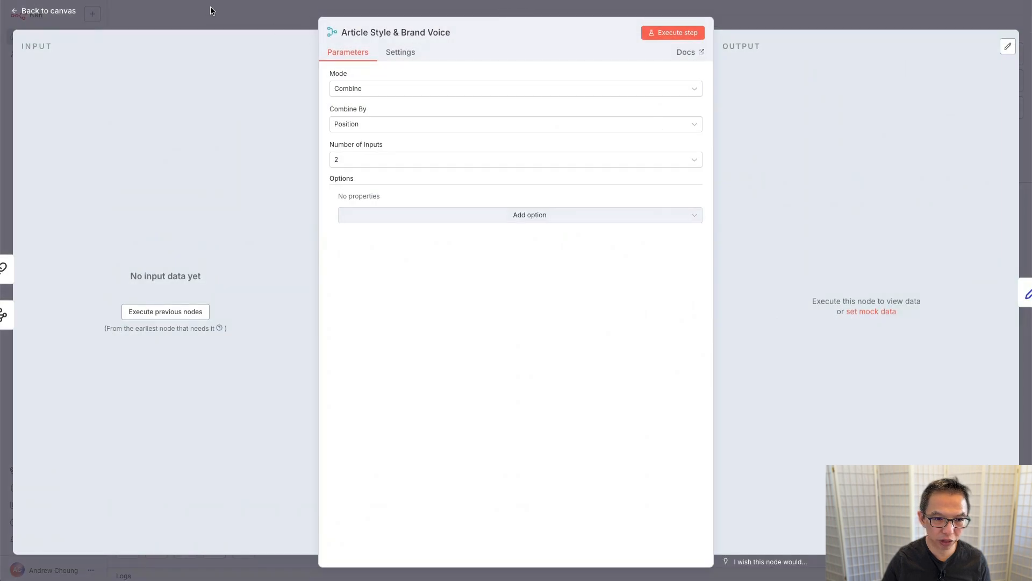
{"action": "left_click", "coordinate": [210, 10]}
{"action": "scroll", "coordinate": [423, 265], "scroll_direction": "left", "scroll_amount": 6}
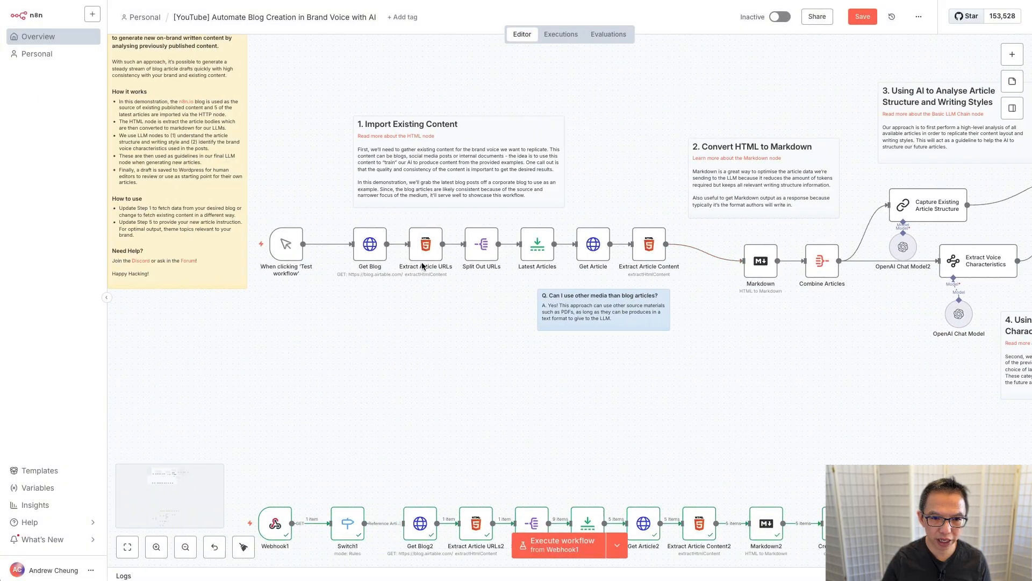
Step: Run the workflow from its manual trigger and view Article Style & Brand Voice's output schema
{"action": "left_click", "coordinate": [232, 243]}
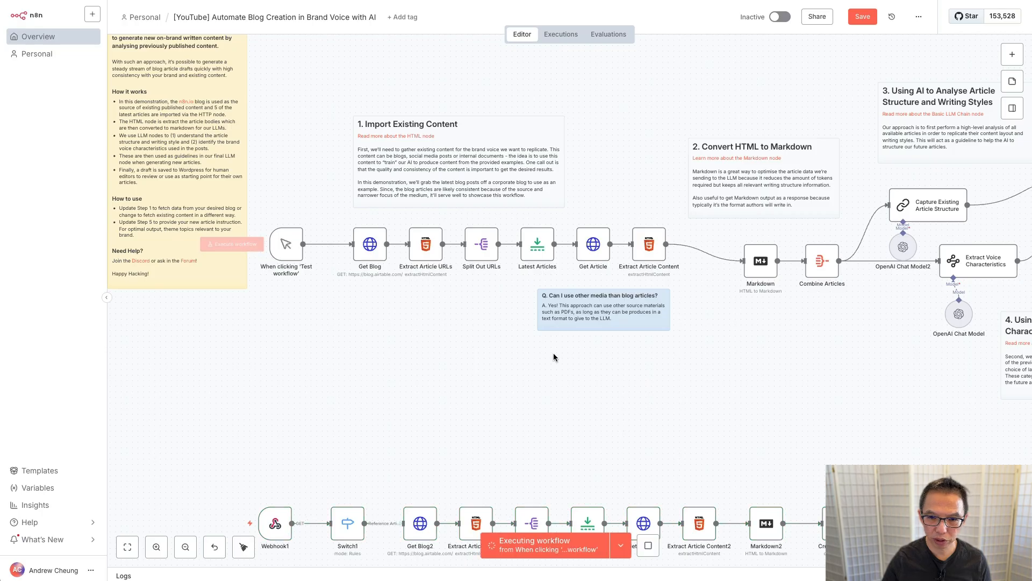
{"action": "scroll", "coordinate": [523, 370], "scroll_direction": "right", "scroll_amount": 4}
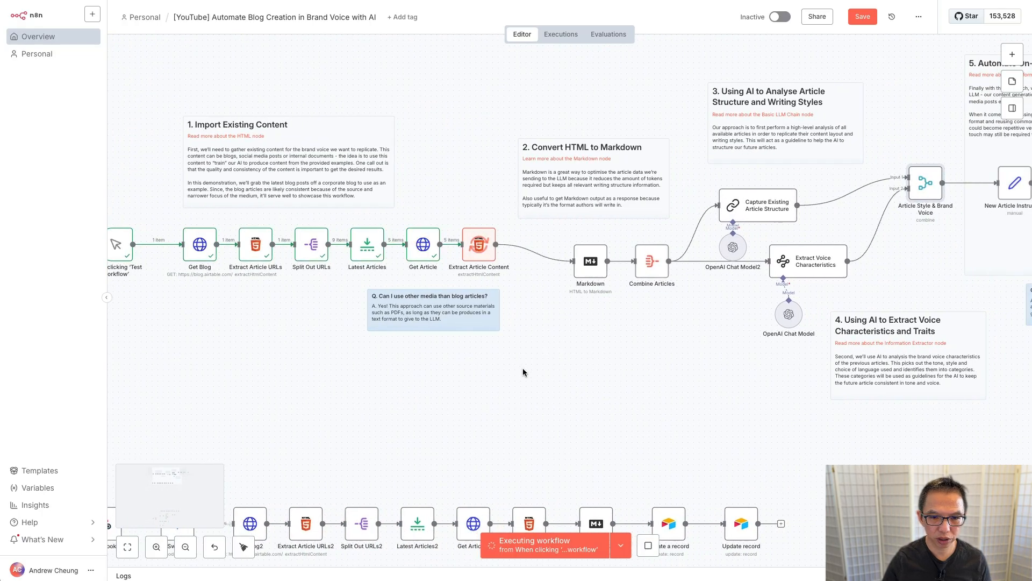
{"action": "scroll", "coordinate": [524, 371], "scroll_direction": "right", "scroll_amount": 7}
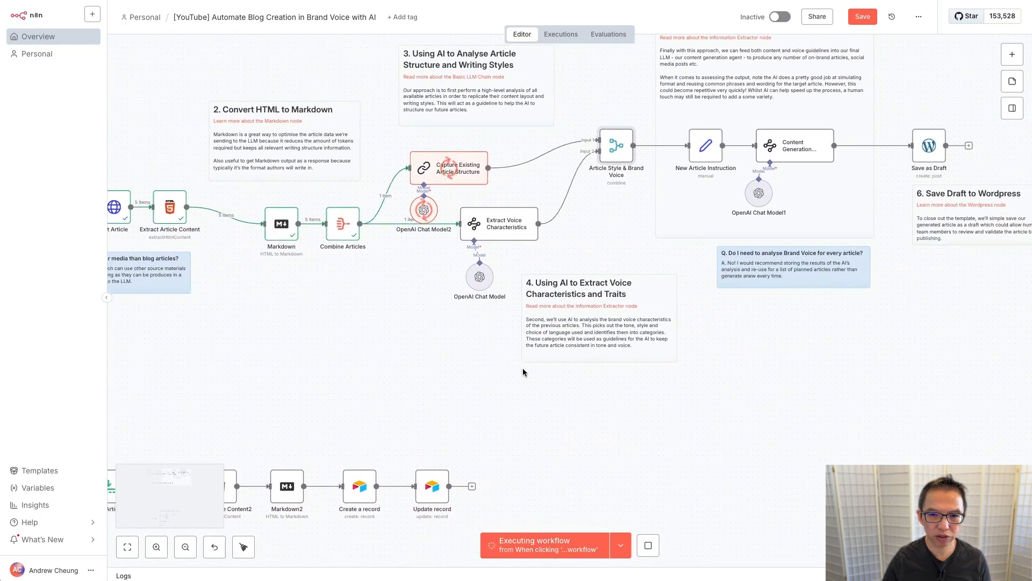
{"action": "scroll", "coordinate": [522, 371], "scroll_direction": "right", "scroll_amount": 1}
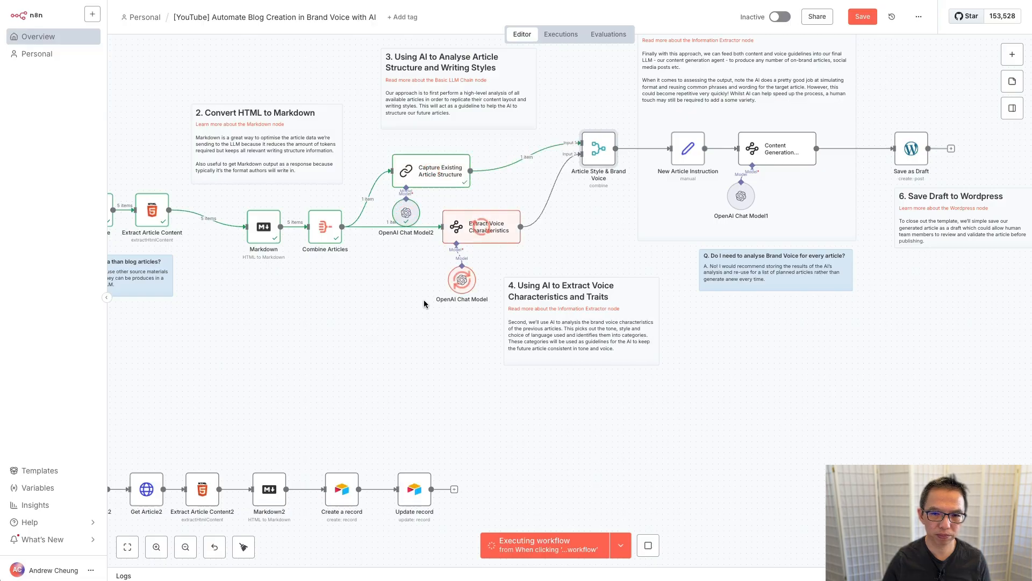
{"action": "double_click", "coordinate": [598, 149]}
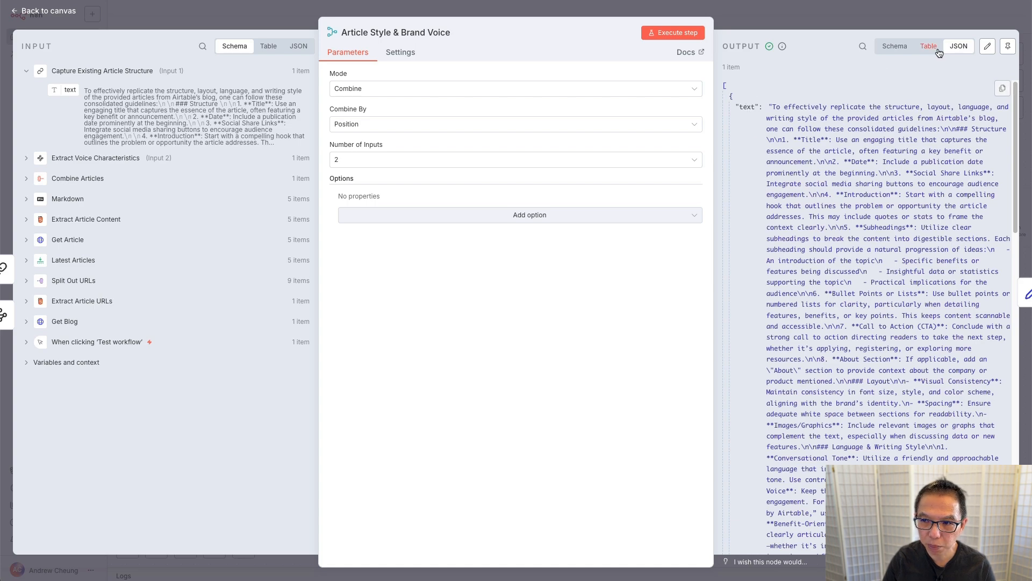
{"action": "left_click", "coordinate": [896, 46]}
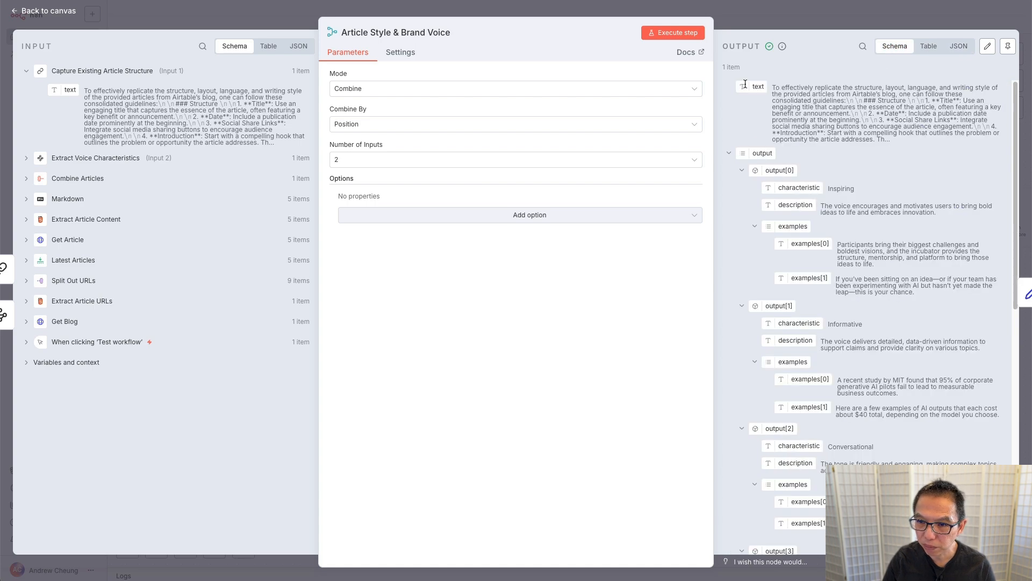
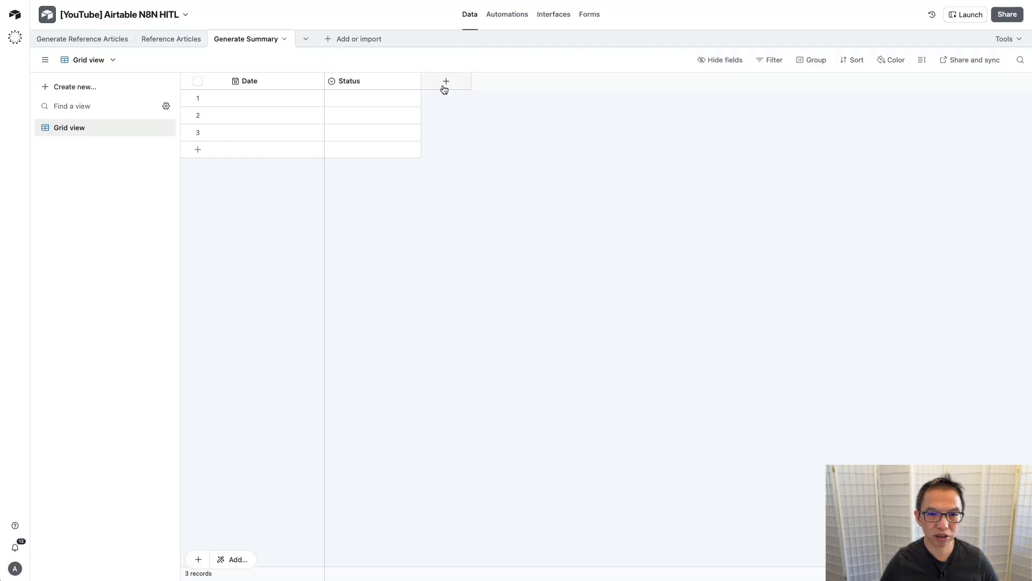
Step: Add two Long text fields named 'text' and 'output' to the Generate Summary table
{"action": "left_click", "coordinate": [448, 82]}
{"action": "type", "text": "lon"}
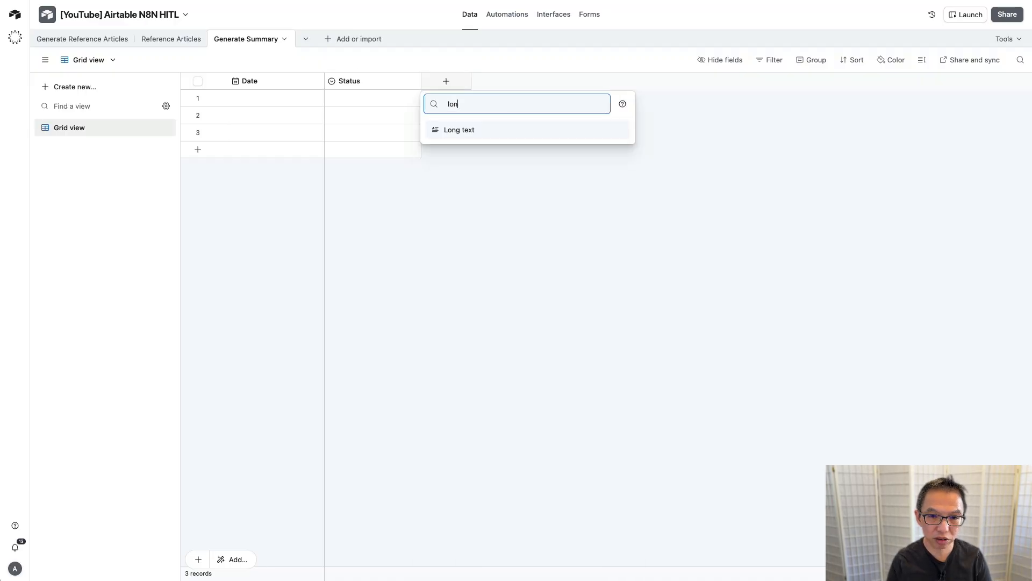
{"action": "key", "text": "Return"}
{"action": "type", "text": "text"}
{"action": "key", "text": "Return"}
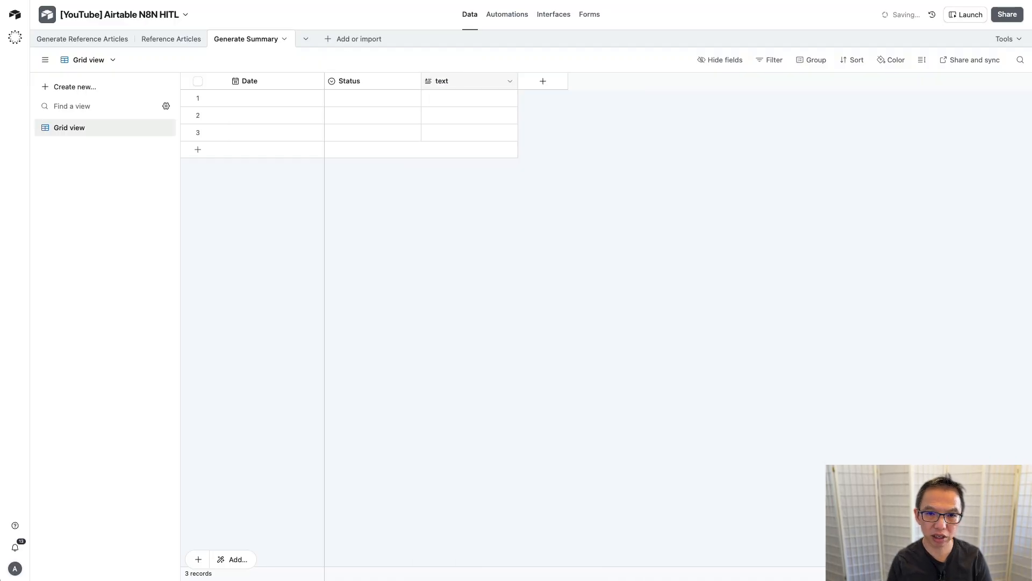
{"action": "left_click", "coordinate": [540, 81]}
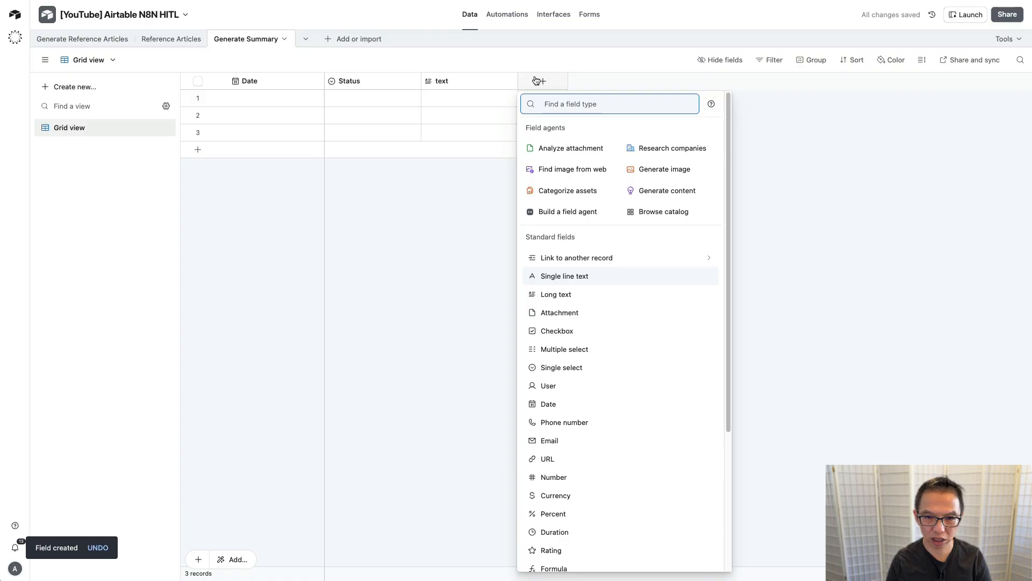
{"action": "type", "text": "lon"}
{"action": "key", "text": "Return"}
{"action": "type", "text": "out"}
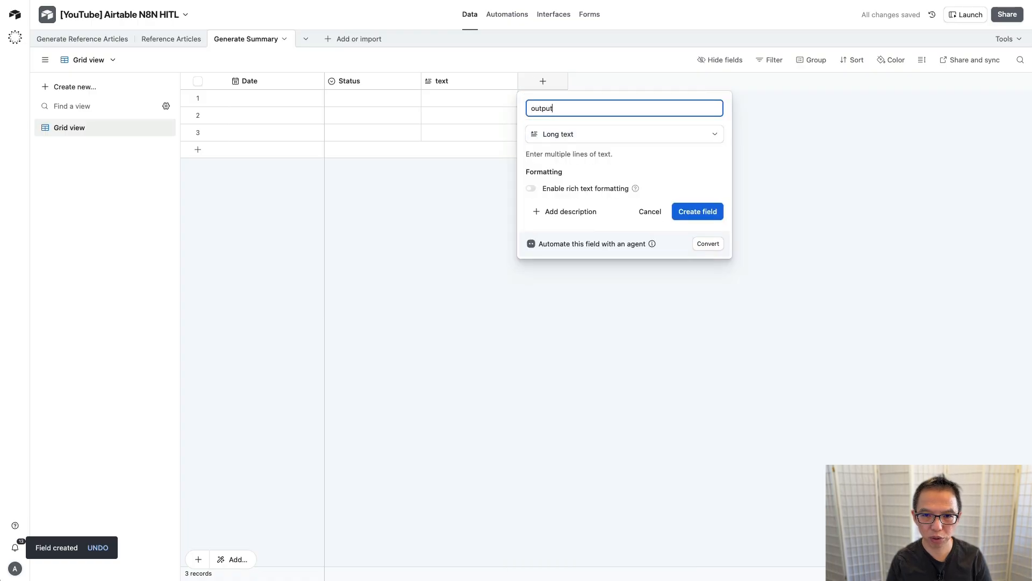
{"action": "type", "text": "put"}
{"action": "key", "text": "Return"}
Step: Add a Checkbox field named 'Selected'
{"action": "left_click", "coordinate": [629, 82]}
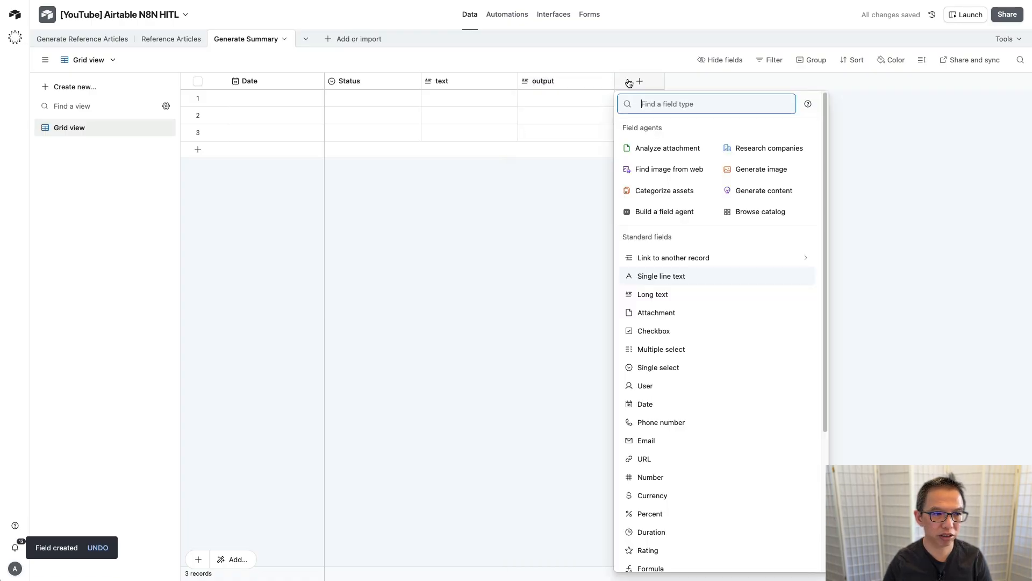
{"action": "type", "text": "sh"}
{"action": "key", "text": "BackSpace"}
{"action": "key", "text": "BackSpace"}
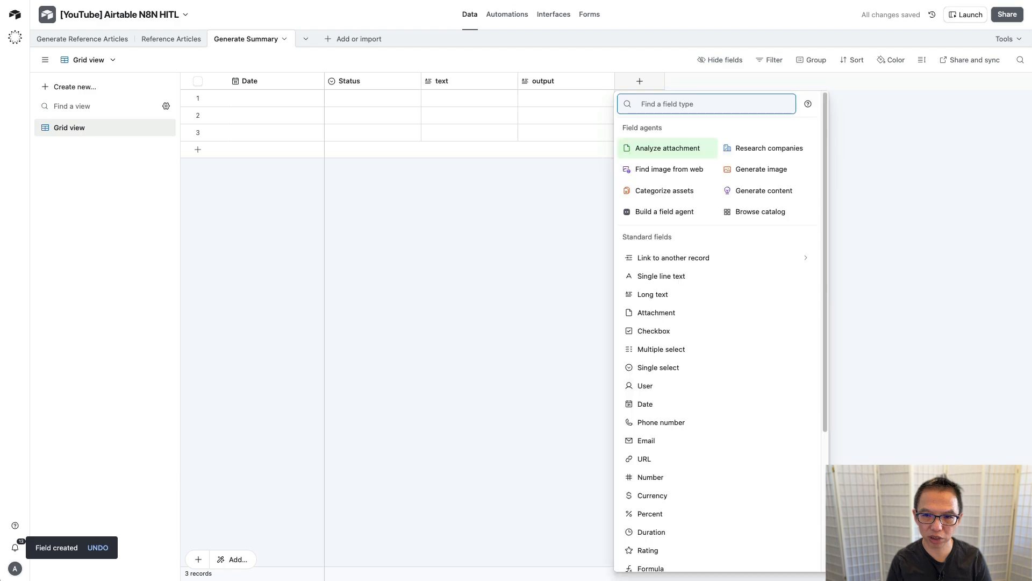
{"action": "type", "text": "che"}
{"action": "key", "text": "Return"}
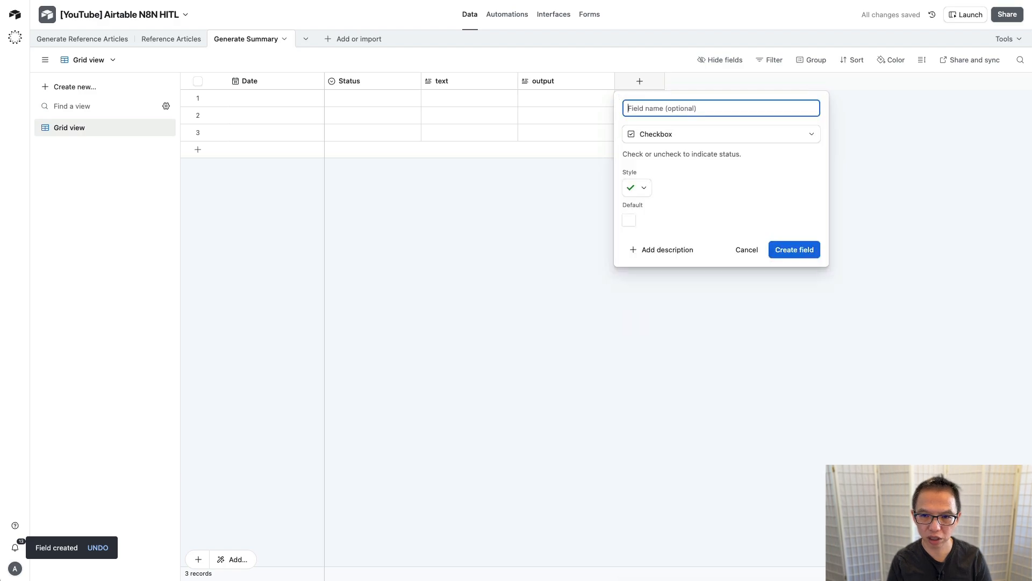
{"action": "type", "text": "Selected"}
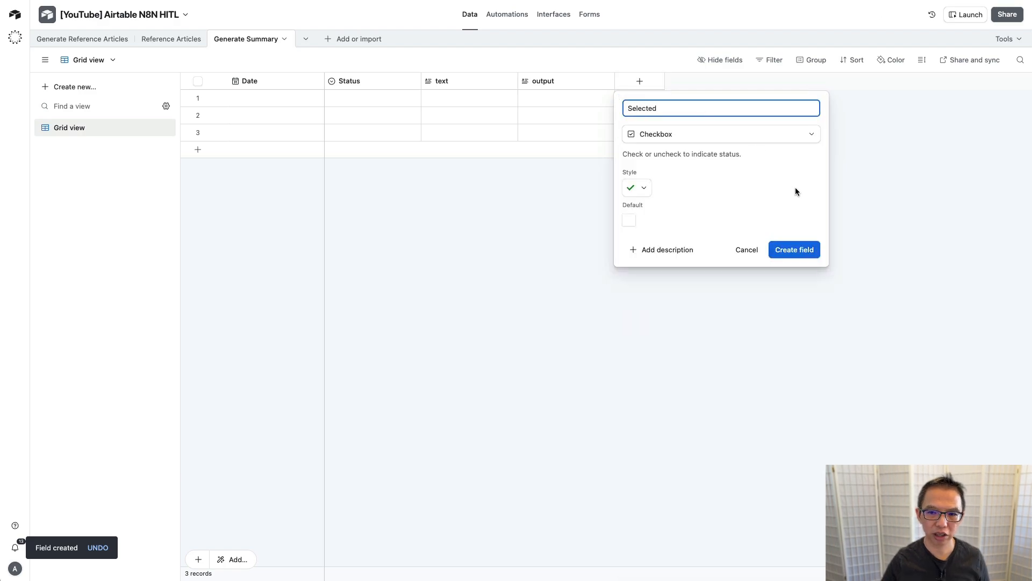
{"action": "left_click", "coordinate": [792, 252]}
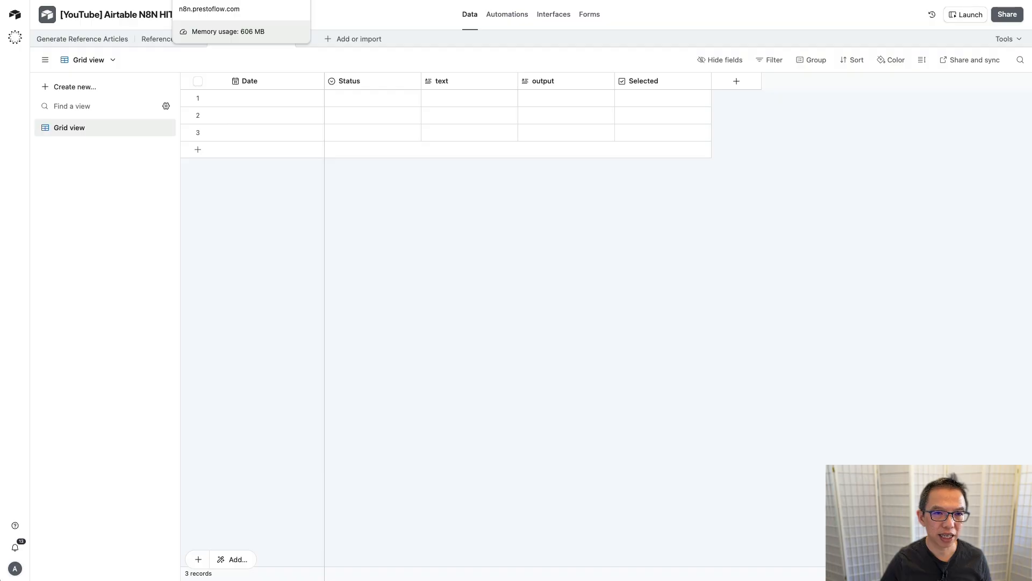
Step: Give the first record the date November 3, 2025 and the status Submit for Generation
{"action": "left_click", "coordinate": [275, 94]}
{"action": "left_click", "coordinate": [285, 98]}
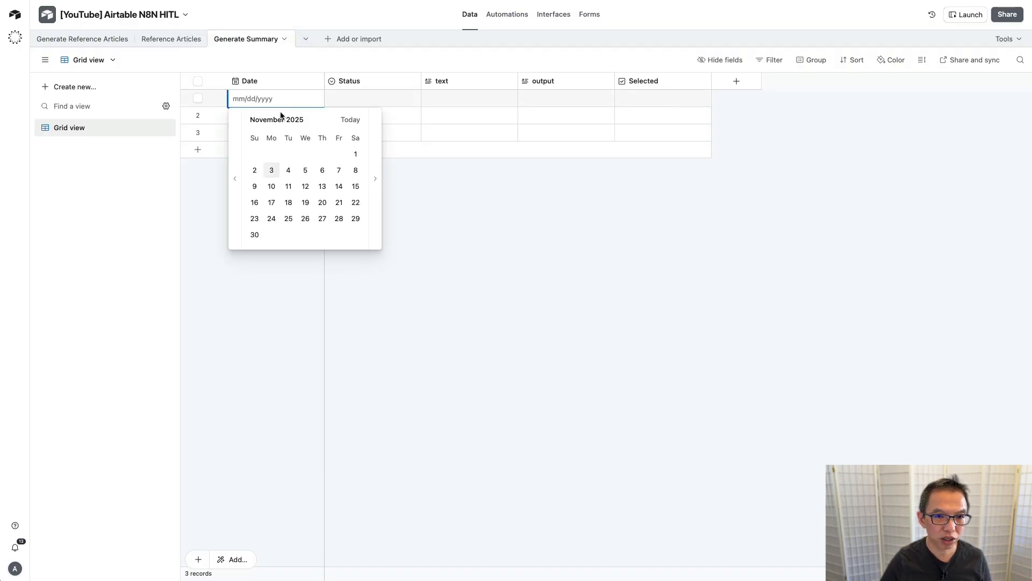
{"action": "left_click", "coordinate": [272, 170]}
{"action": "left_click", "coordinate": [358, 99]}
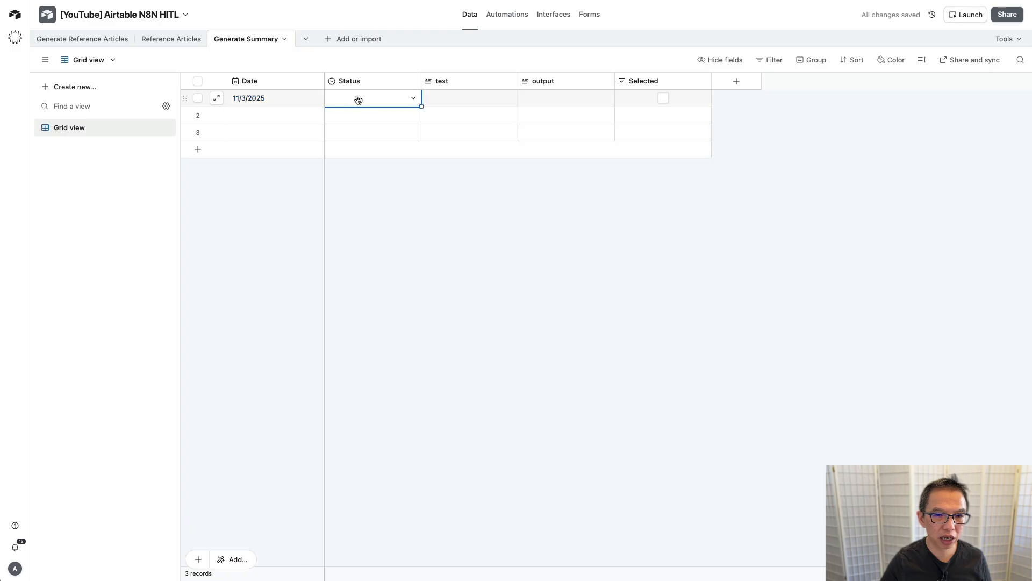
{"action": "left_click", "coordinate": [358, 99]}
{"action": "left_click", "coordinate": [374, 155]}
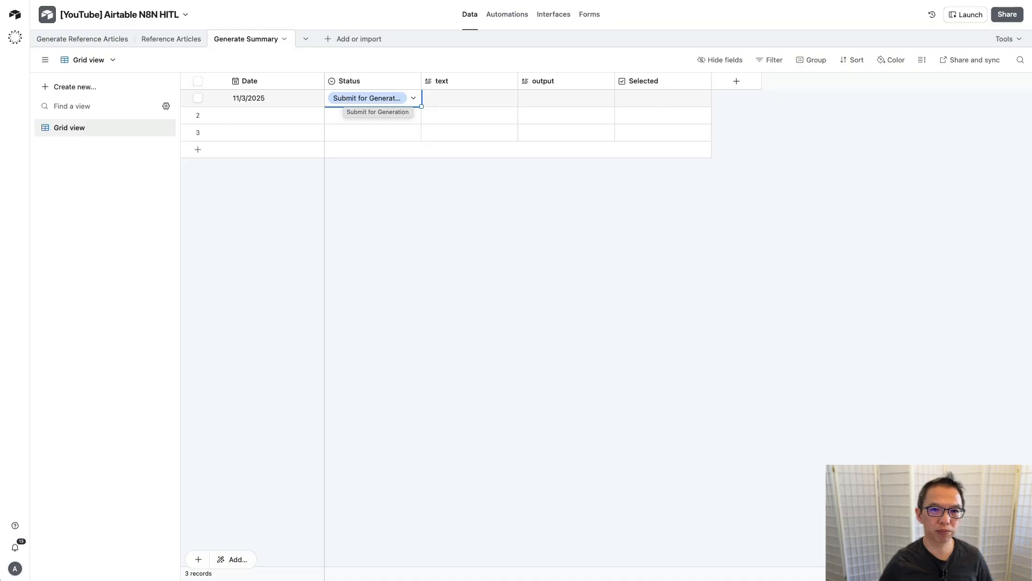
{"action": "left_click", "coordinate": [503, 14]}
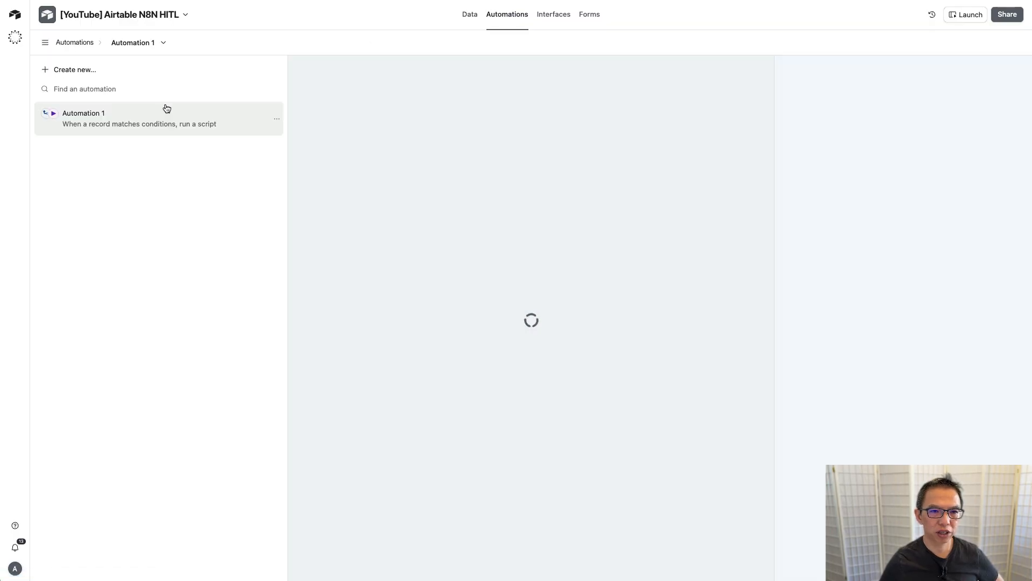
Step: Duplicate Automation 1 and rename the original to 'Get Reference Articles'
{"action": "right_click", "coordinate": [156, 121]}
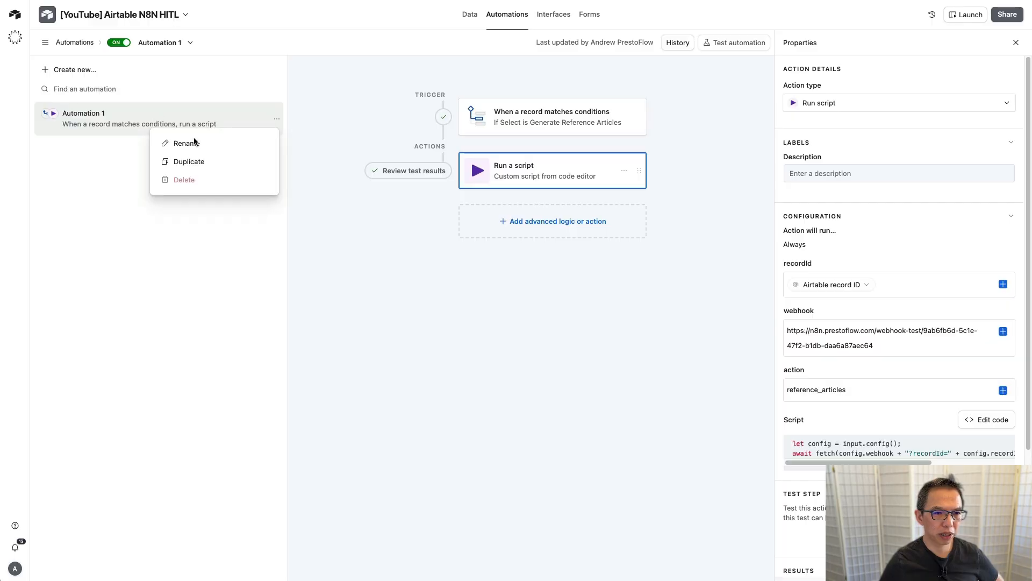
{"action": "left_click", "coordinate": [209, 164]}
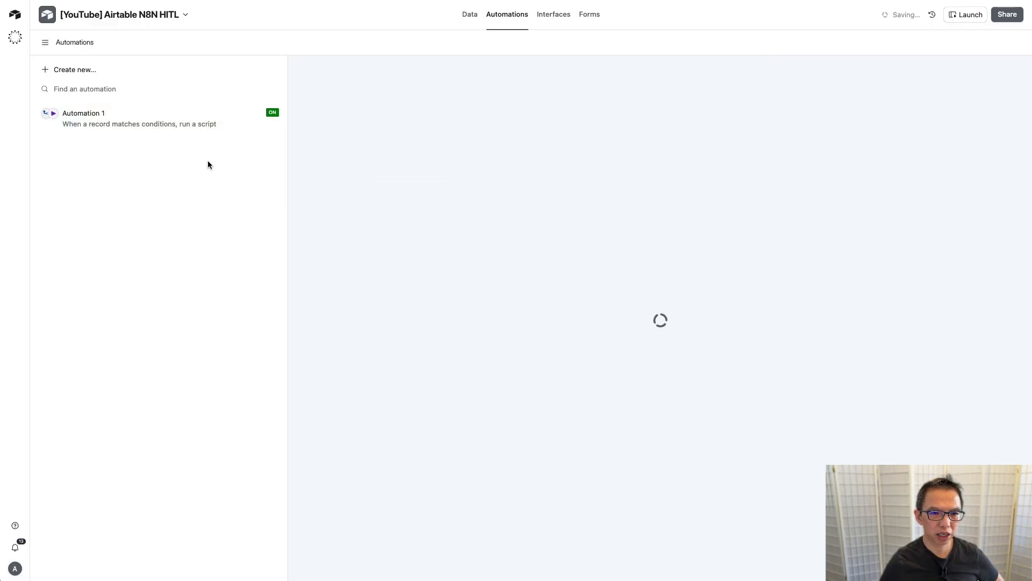
{"action": "left_click", "coordinate": [88, 118]}
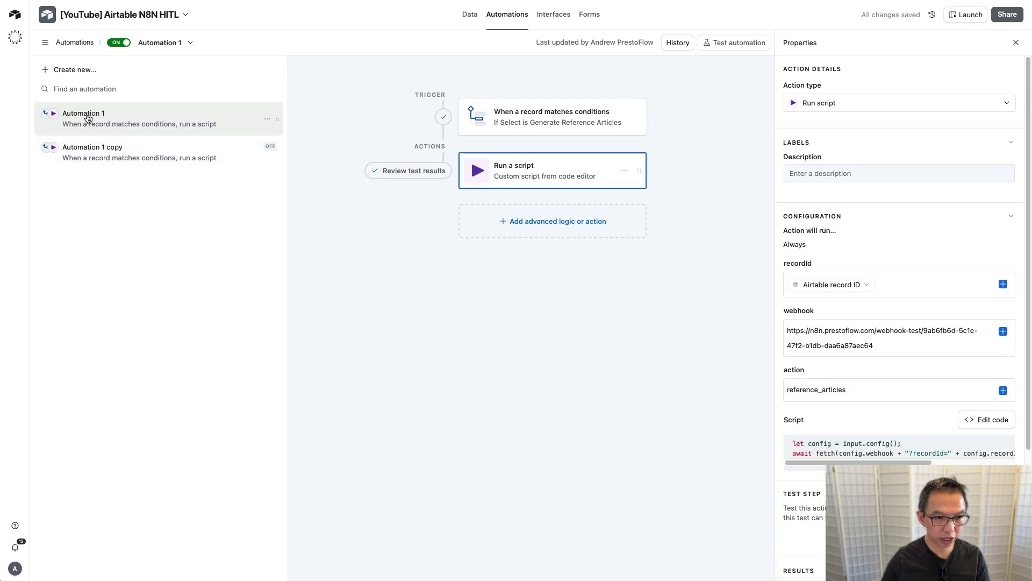
{"action": "double_click", "coordinate": [87, 115]}
{"action": "type", "text": "Get Re"}
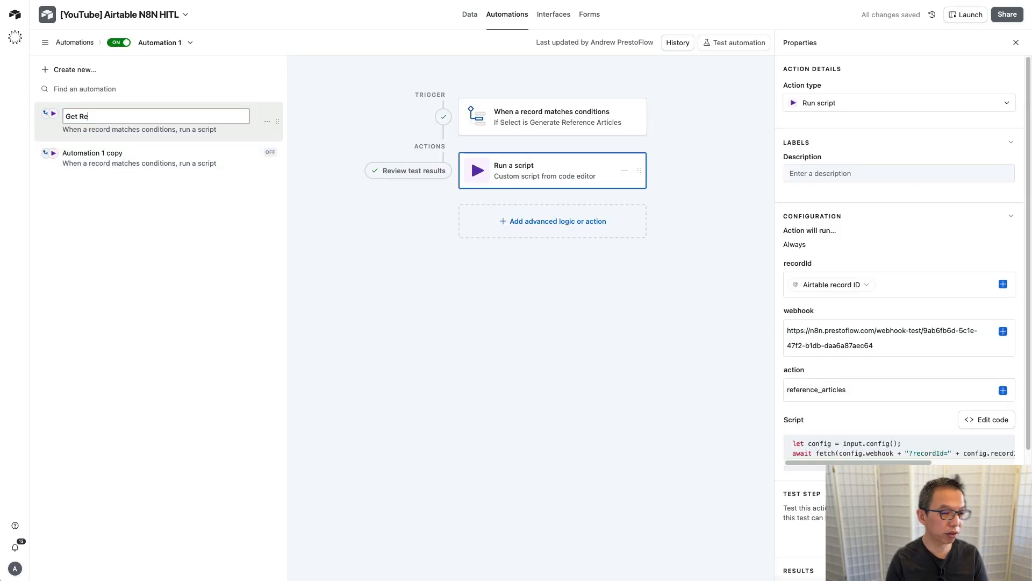
{"action": "type", "text": "feremnc"}
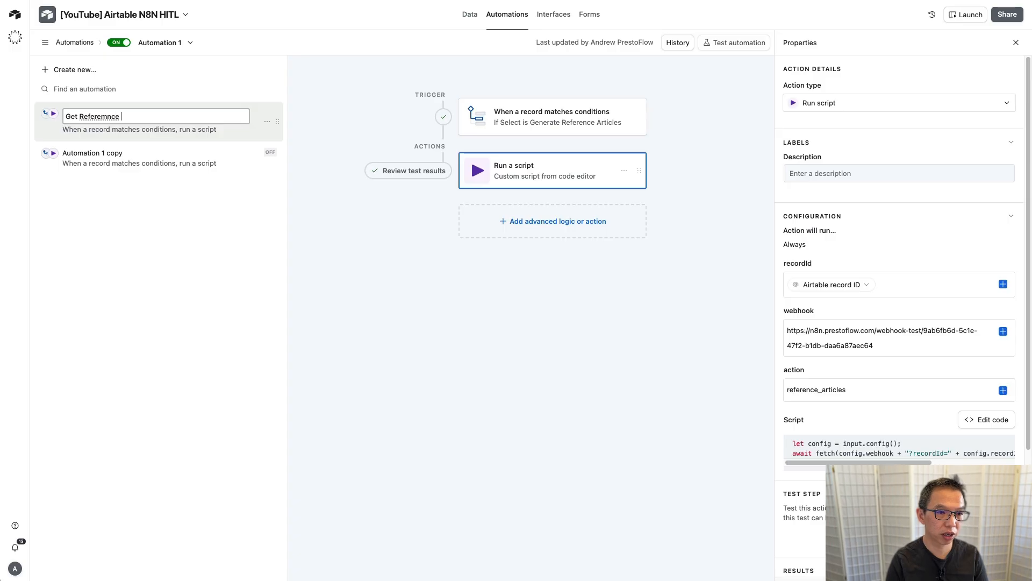
{"action": "type", "text": "e"}
{"action": "key", "text": "BackSpace"}
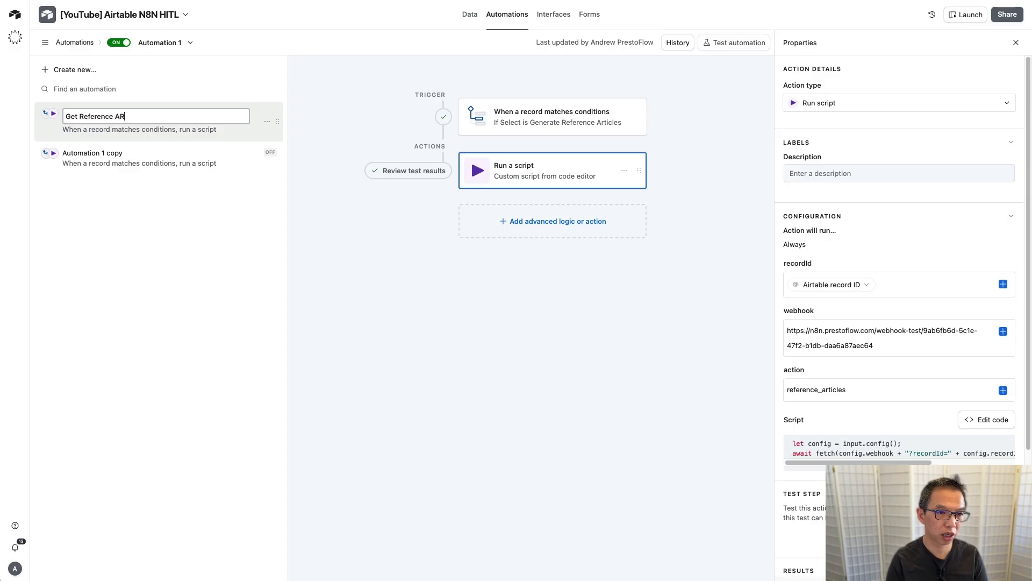
{"action": "type", "text": "Articles"}
{"action": "key", "text": "Return"}
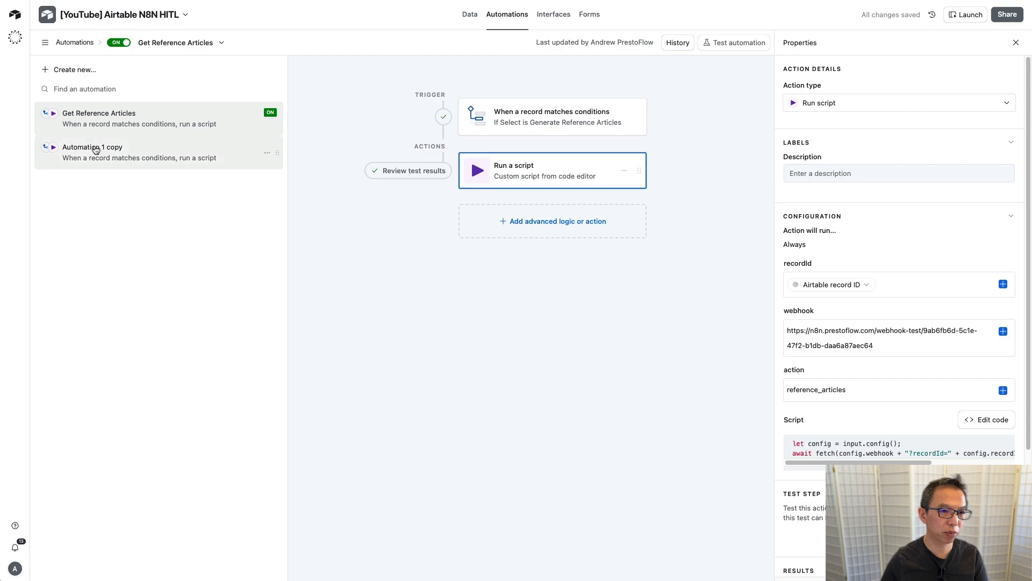
Step: Rename the duplicated automation to 'Generate summary'
{"action": "double_click", "coordinate": [95, 149]}
{"action": "type", "text": "Generate summ"}
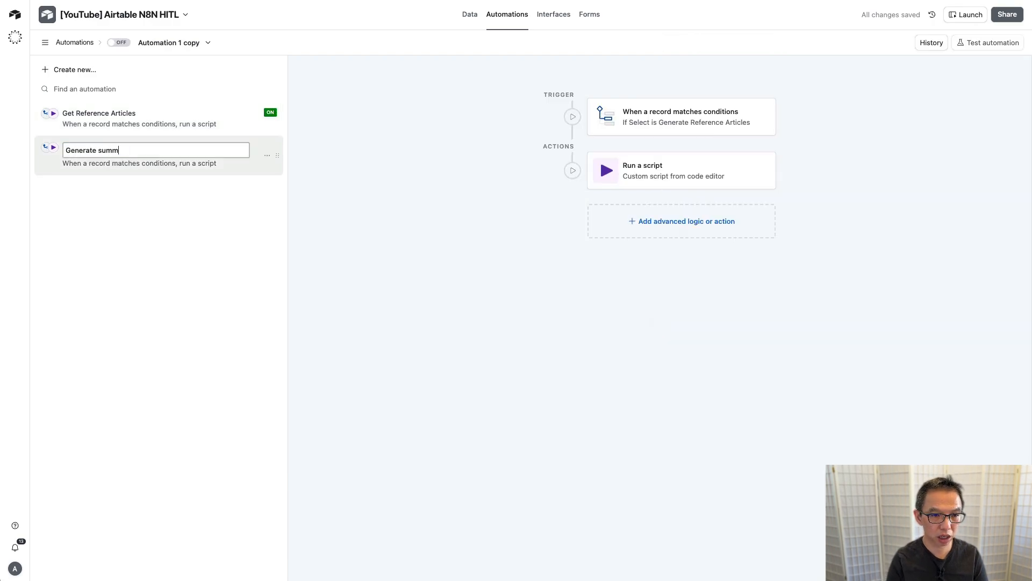
{"action": "key", "text": "BackSpace"}
{"action": "type", "text": "ary"}
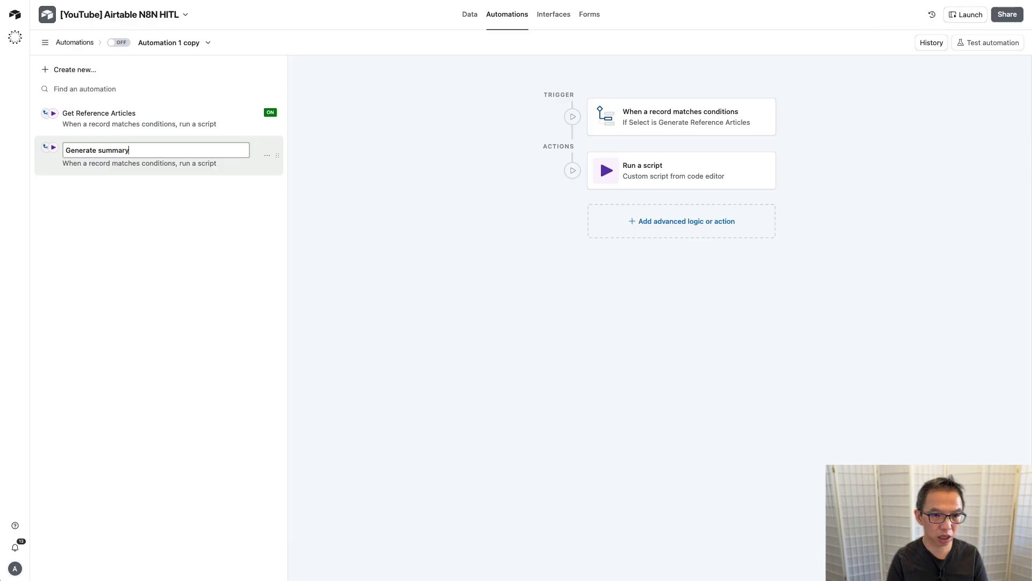
{"action": "key", "text": "Return"}
Step: Make the trigger watch Generate Summary records where Status is Submit for Generation
{"action": "left_click", "coordinate": [694, 108]}
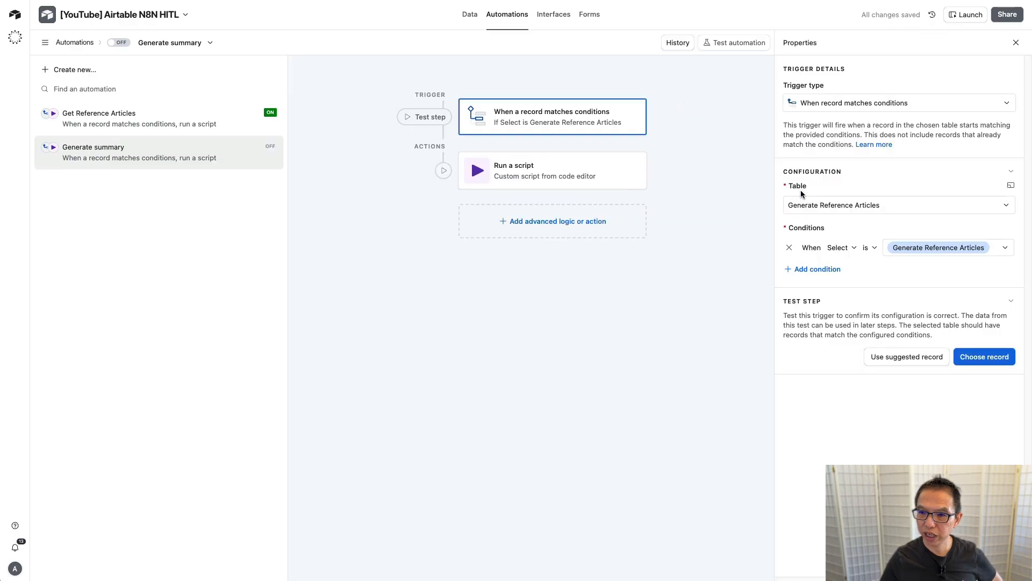
{"action": "left_click", "coordinate": [845, 206]}
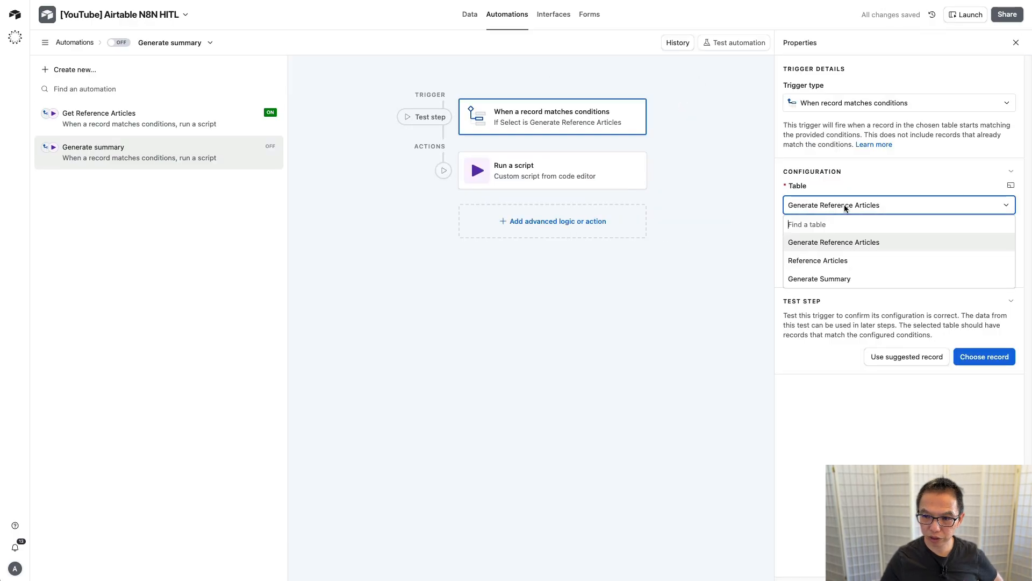
{"action": "left_click", "coordinate": [840, 279]}
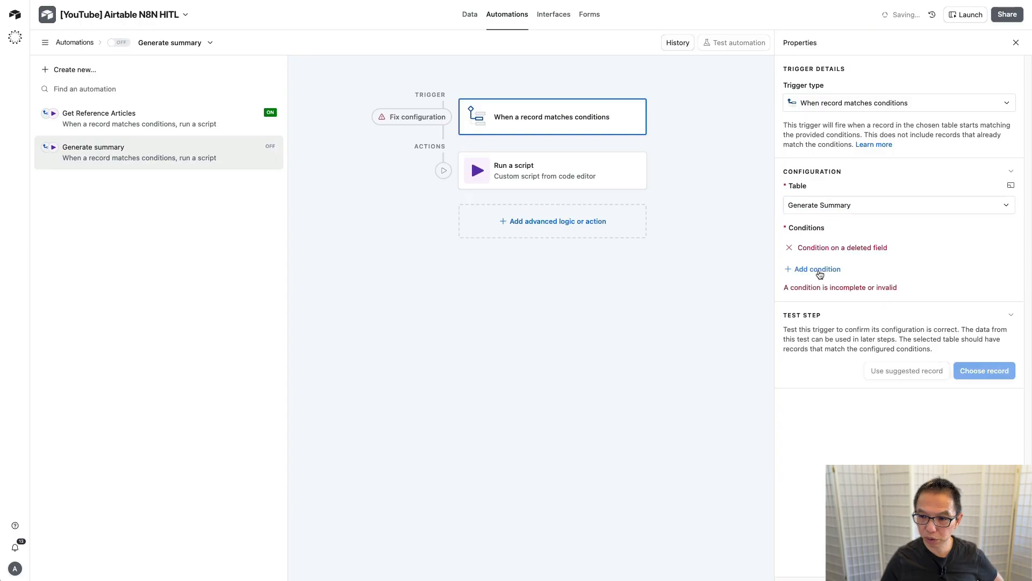
{"action": "left_click", "coordinate": [789, 248]}
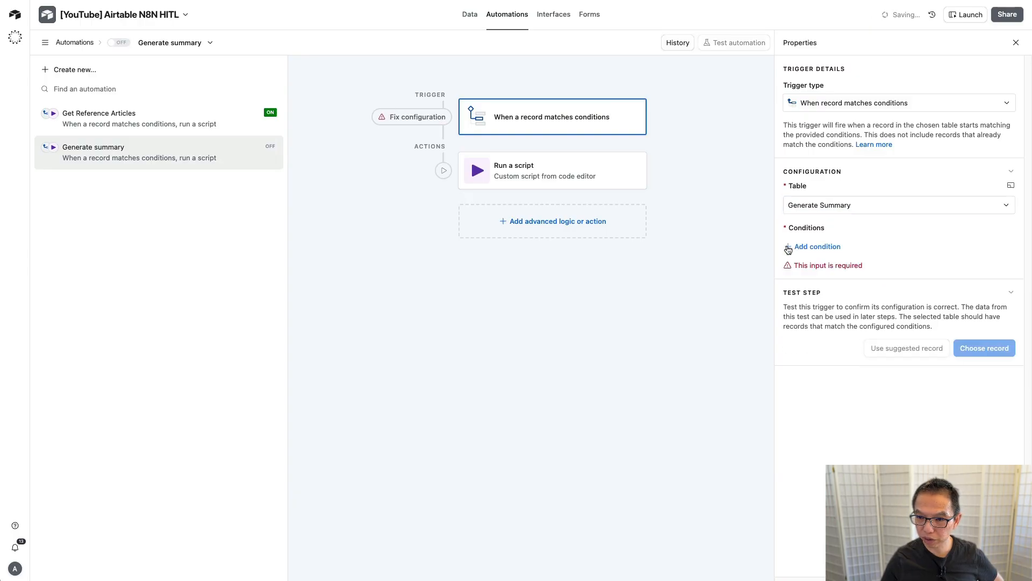
{"action": "left_click", "coordinate": [821, 249]}
{"action": "left_click", "coordinate": [844, 248]}
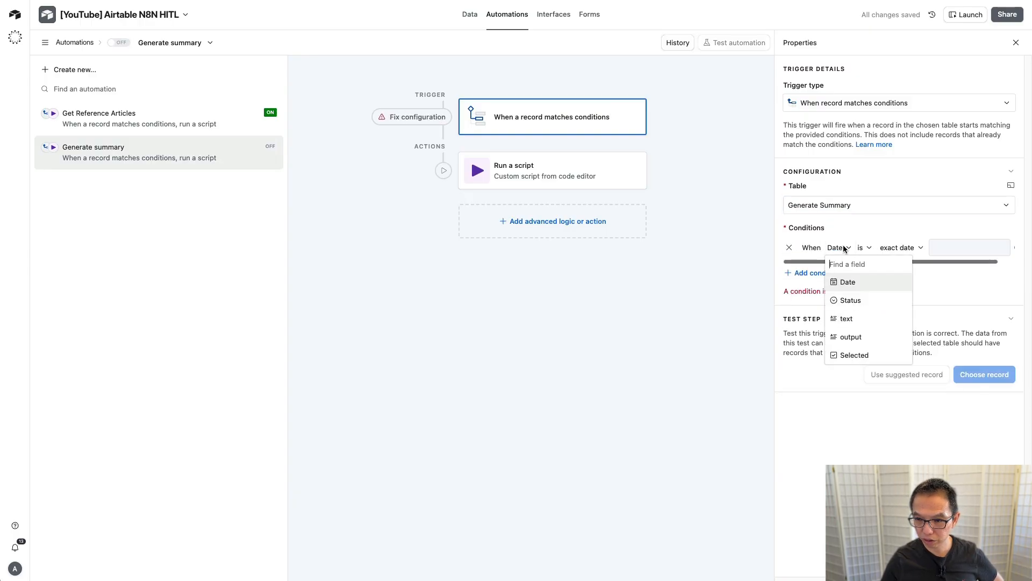
{"action": "left_click", "coordinate": [848, 300]}
{"action": "left_click", "coordinate": [944, 248]}
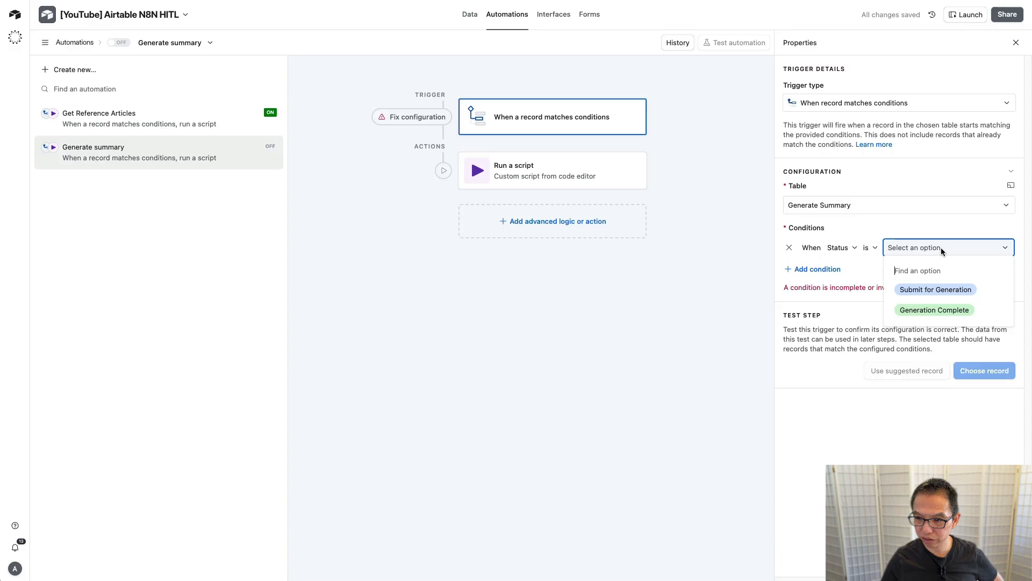
{"action": "left_click", "coordinate": [949, 290]}
Step: Change the script step's action value from reference_articles to 'summary'
{"action": "left_click", "coordinate": [552, 169]}
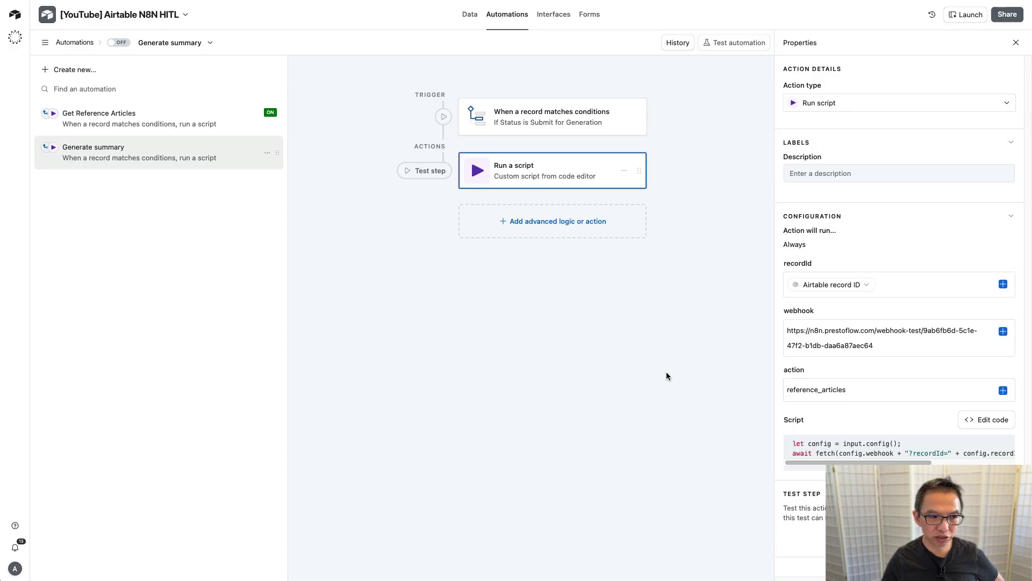
{"action": "double_click", "coordinate": [821, 389]}
{"action": "type", "text": "sumary"}
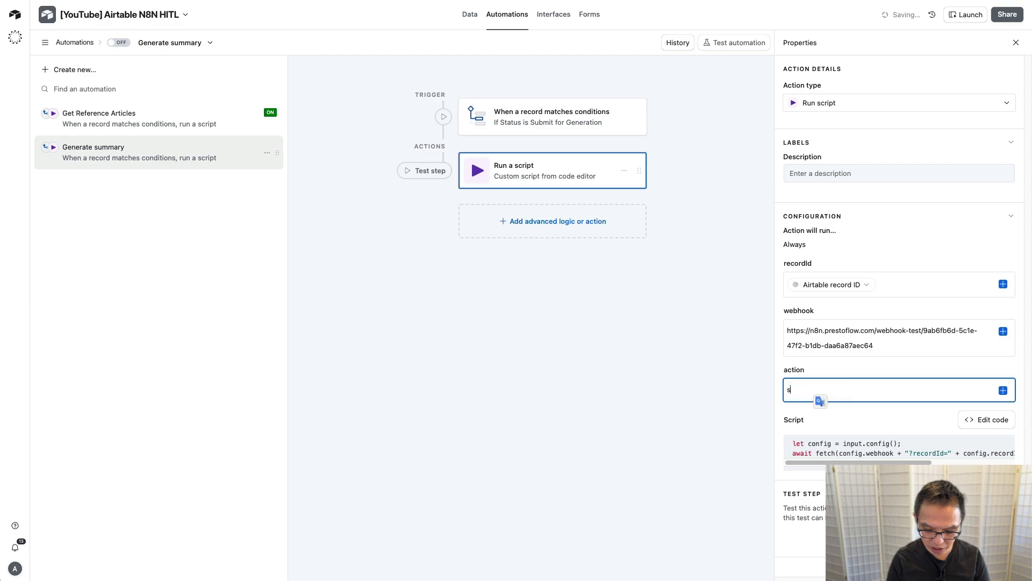
{"action": "key", "text": "Left"}
{"action": "key", "text": "Left"}
{"action": "key", "text": "Left"}
{"action": "type", "text": "m"}
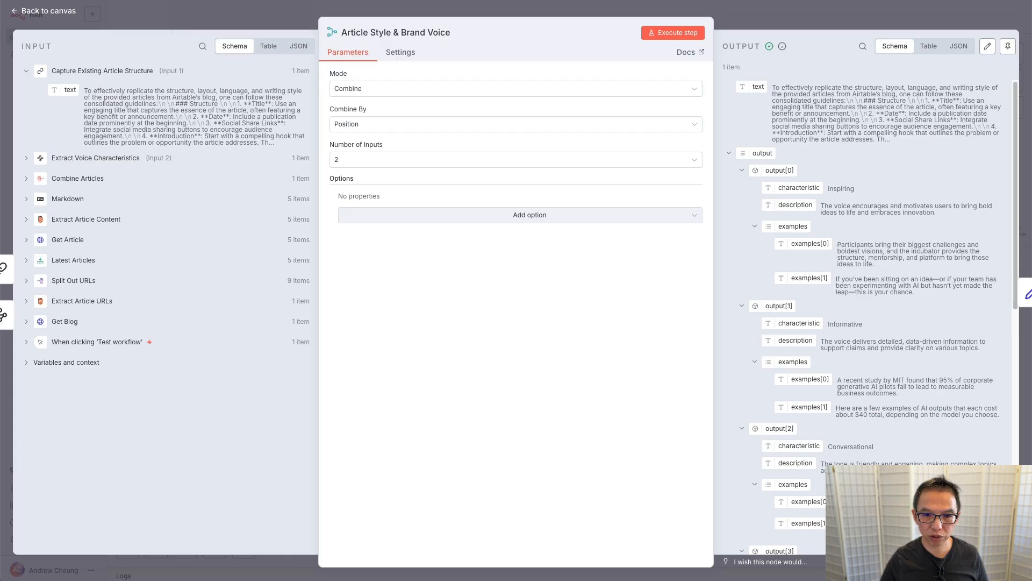
Step: Back on the n8n canvas, set Webhook1 listening for a test event
{"action": "left_click", "coordinate": [285, 20]}
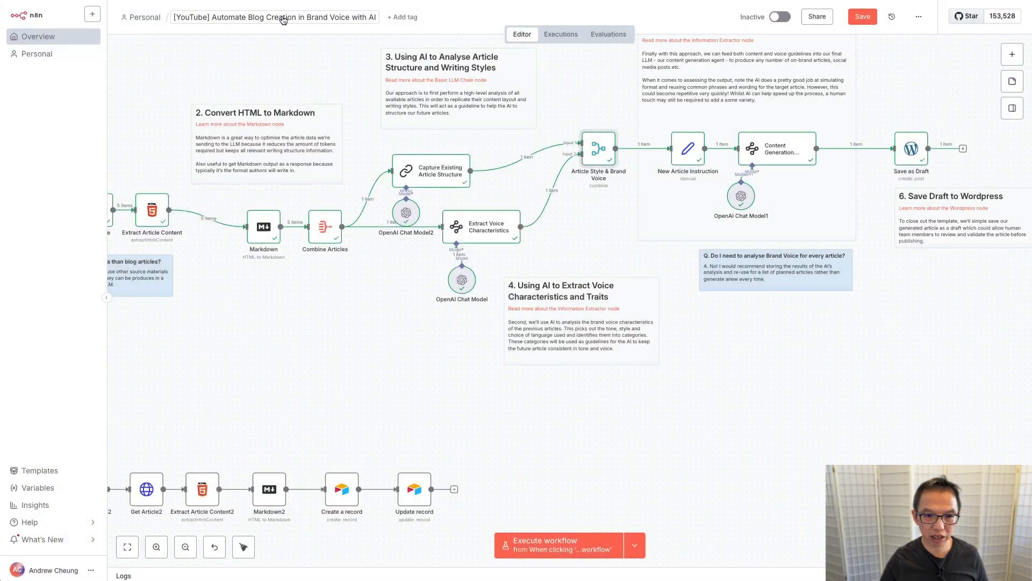
{"action": "scroll", "coordinate": [292, 401], "scroll_direction": "left", "scroll_amount": 10}
{"action": "scroll", "coordinate": [291, 401], "scroll_direction": "down", "scroll_amount": 3}
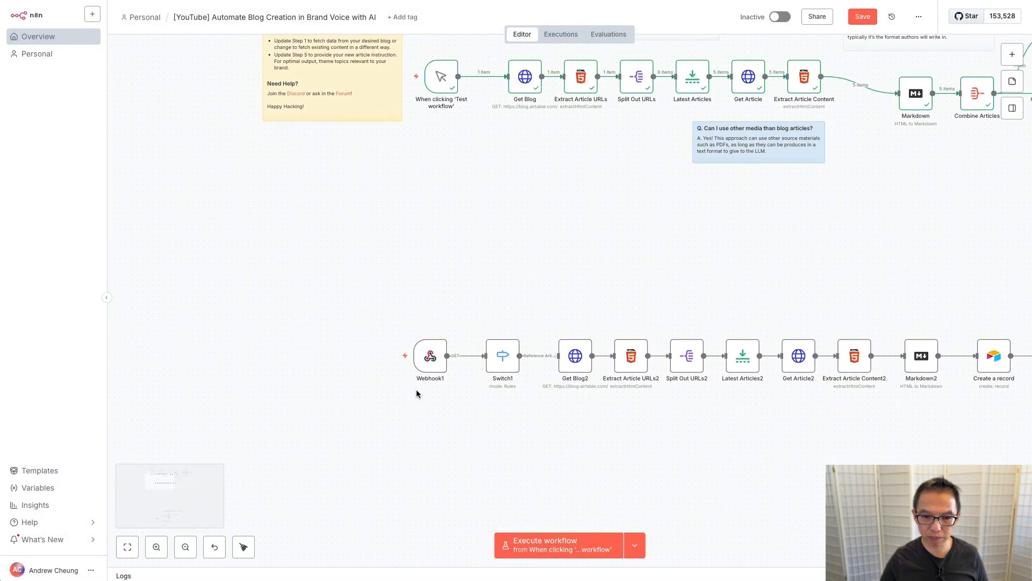
{"action": "double_click", "coordinate": [426, 357]}
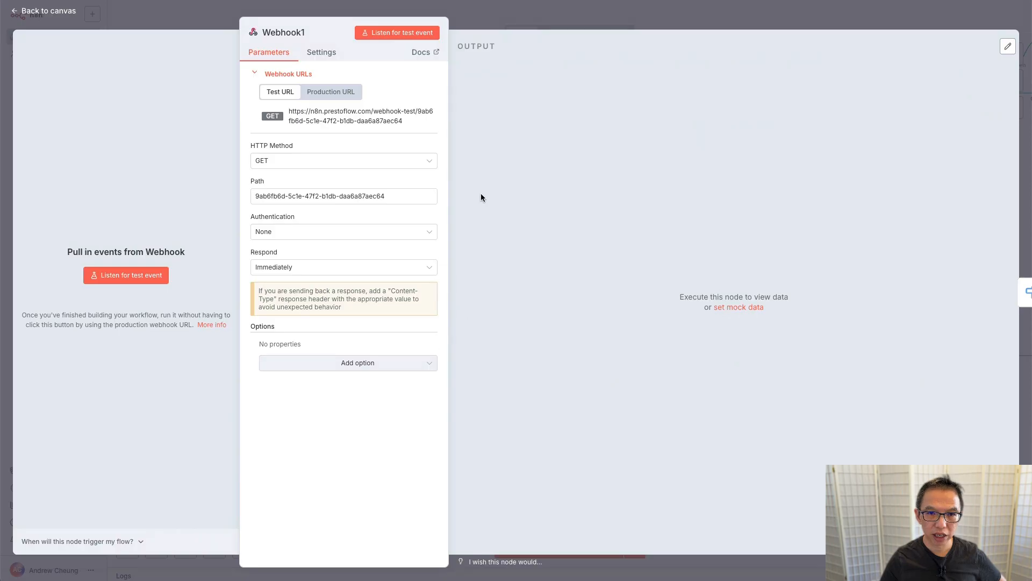
{"action": "left_click", "coordinate": [385, 33]}
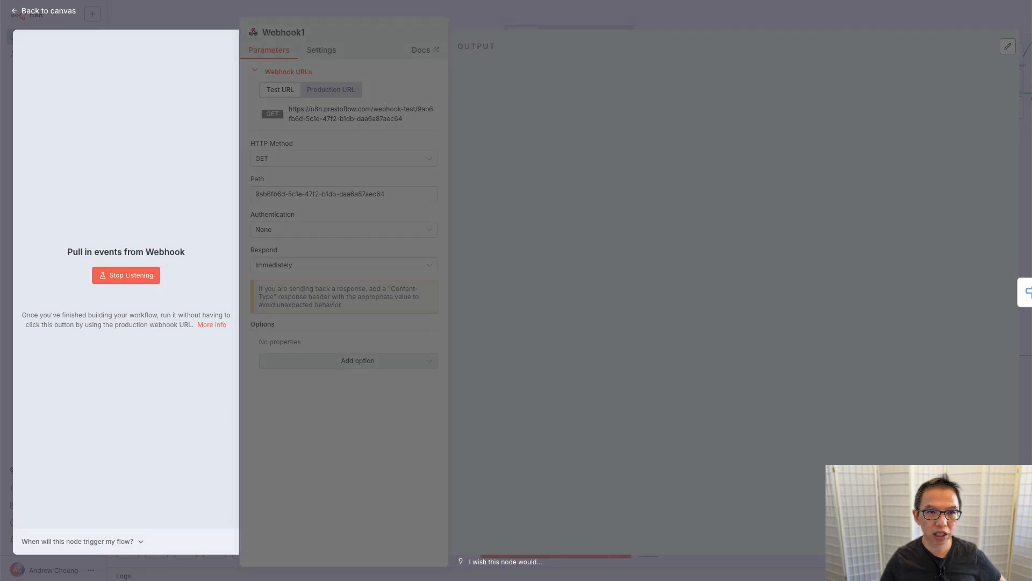
{"action": "key", "text": "ctrl+Tab"}
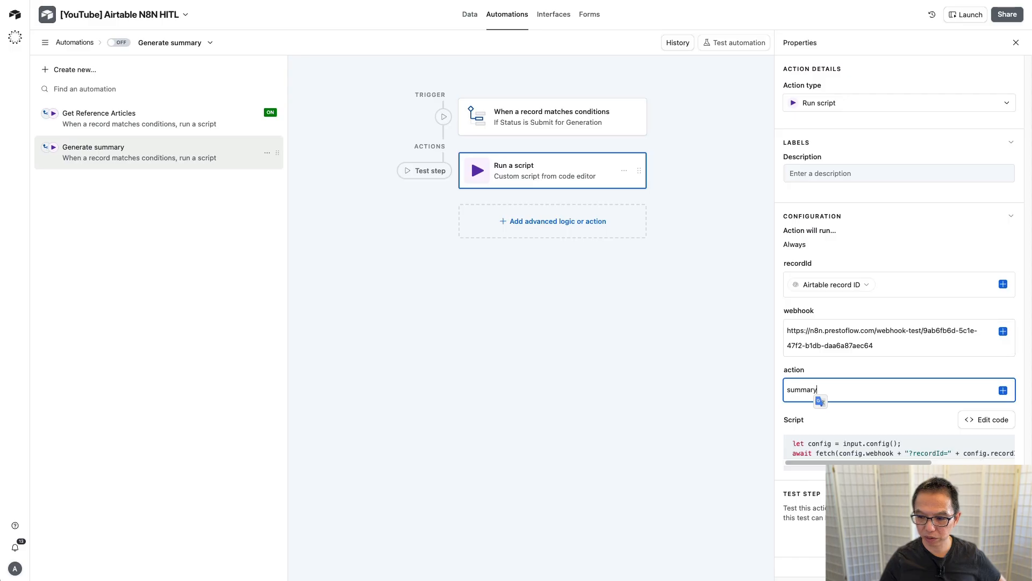
Step: Test the script step with the 11/3/2025 record, then switch the Generate summary automation on
{"action": "left_click", "coordinate": [425, 170]}
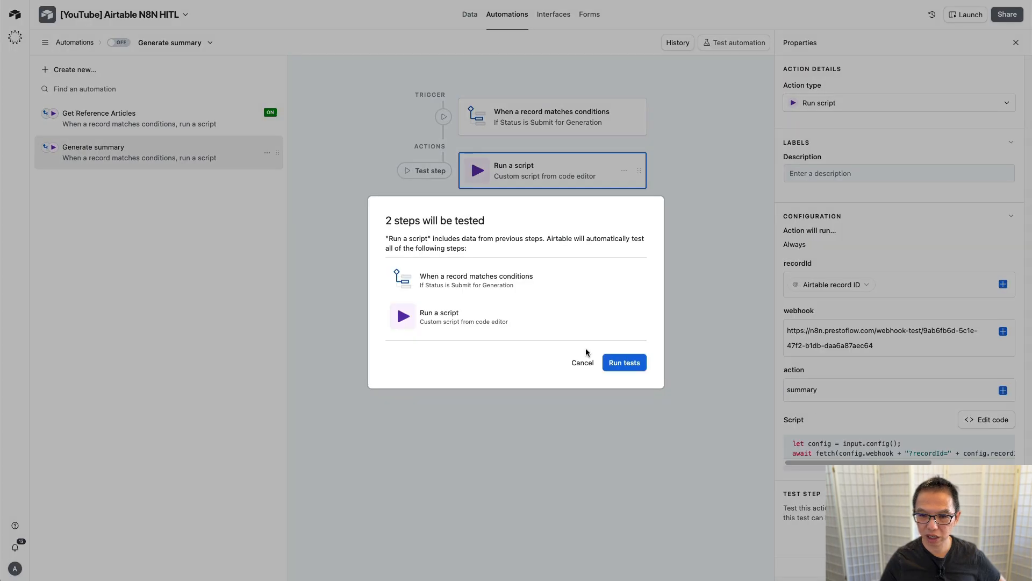
{"action": "left_click", "coordinate": [623, 364]}
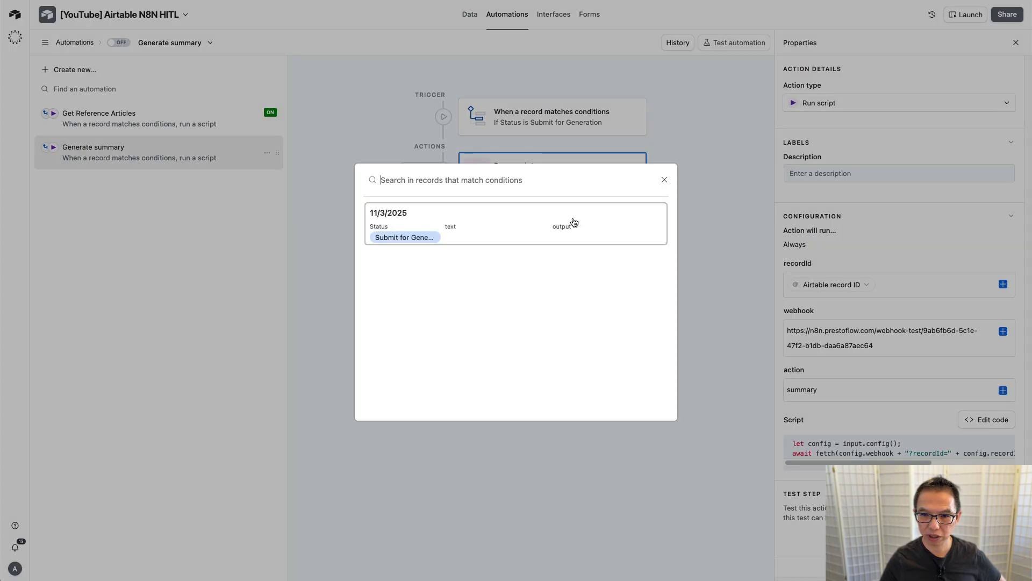
{"action": "left_click", "coordinate": [574, 222]}
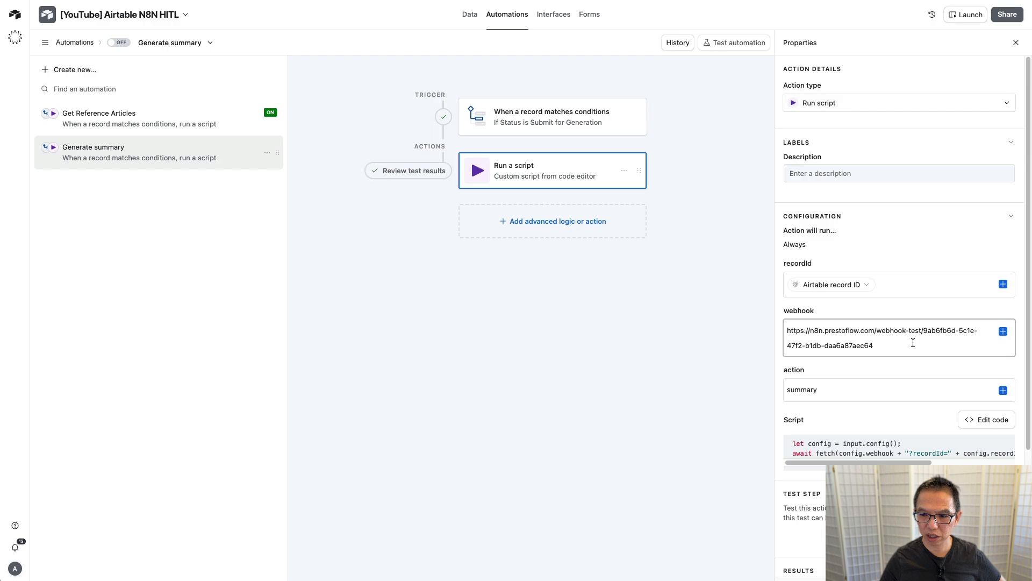
{"action": "scroll", "coordinate": [913, 343], "scroll_direction": "down", "scroll_amount": 3}
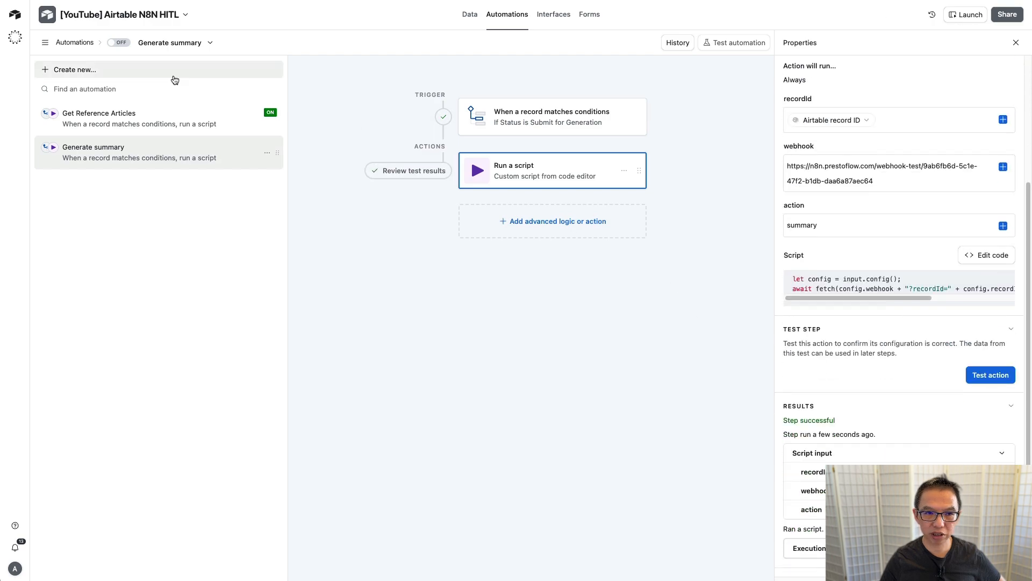
{"action": "left_click", "coordinate": [123, 44]}
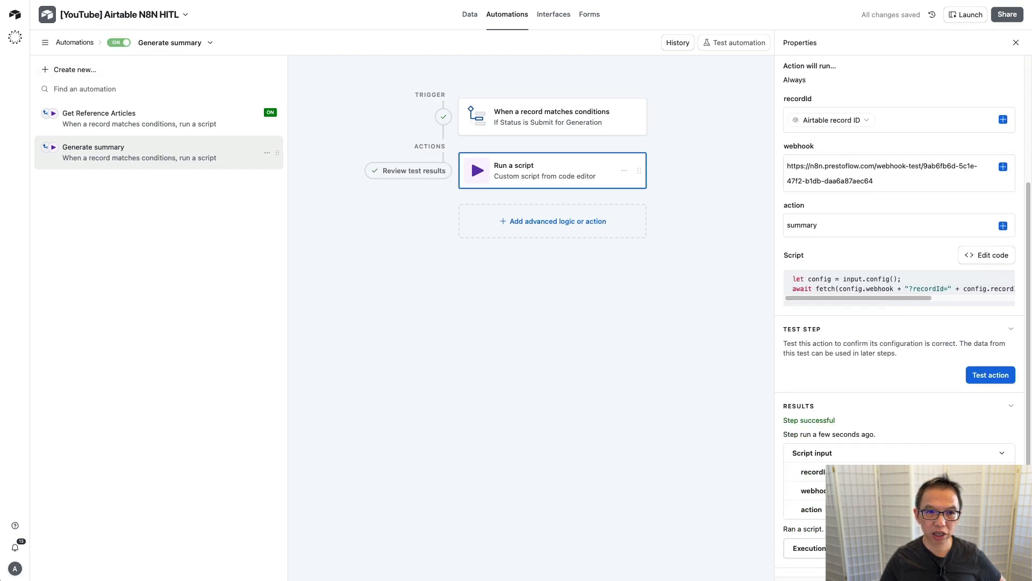
{"action": "left_click", "coordinate": [237, 1]}
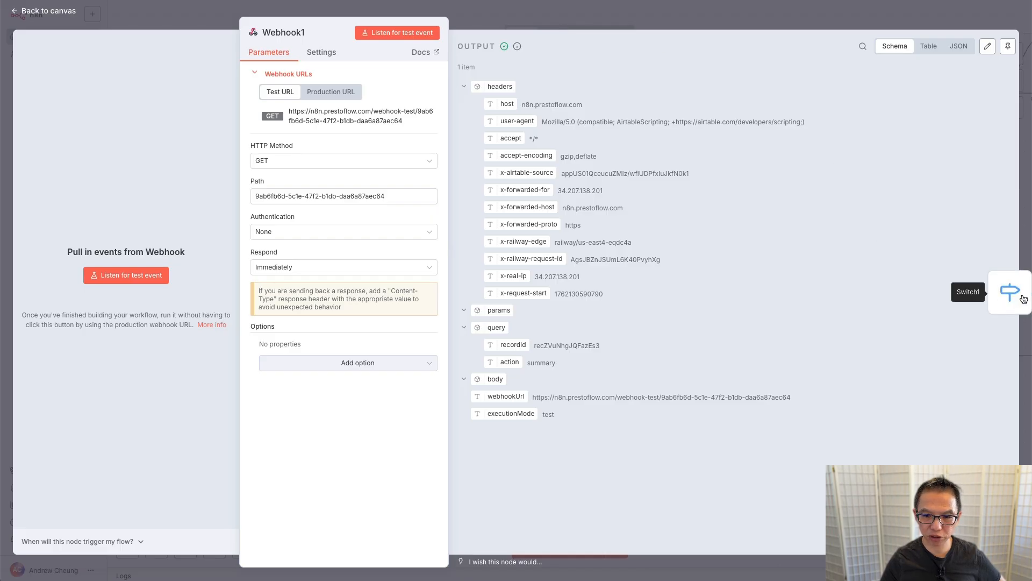
Step: Add a second Switch1 routing rule where query.action equals 'summary'
{"action": "left_click", "coordinate": [1011, 292]}
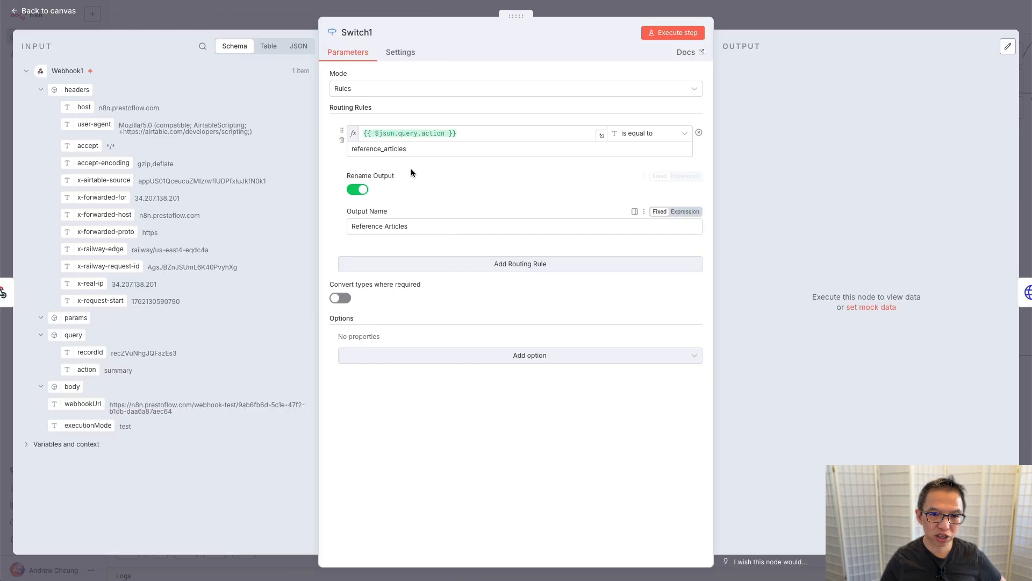
{"action": "left_click", "coordinate": [495, 266]}
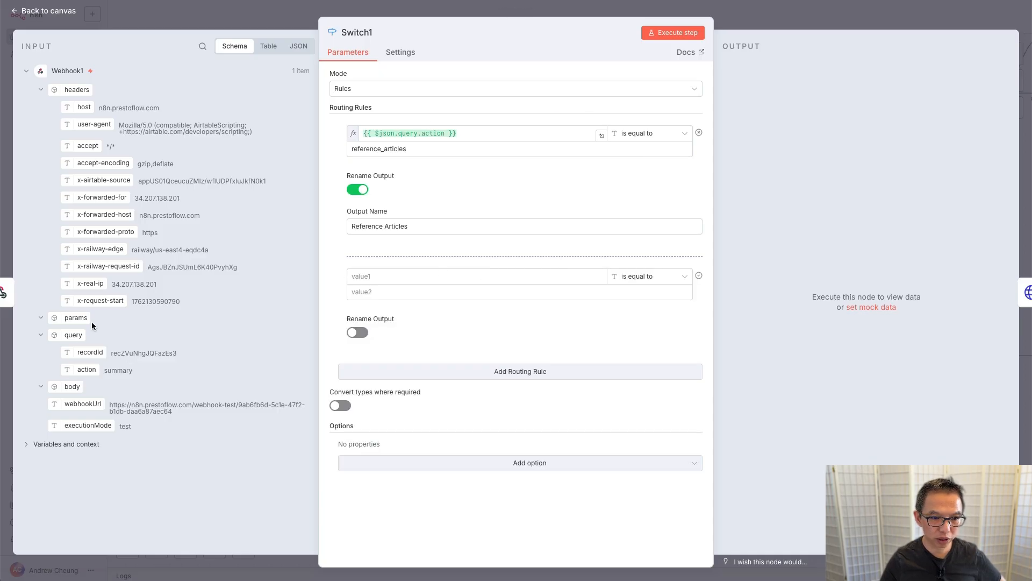
{"action": "left_click_drag", "start_coordinate": [83, 370], "coordinate": [421, 284]}
{"action": "left_click", "coordinate": [407, 290]}
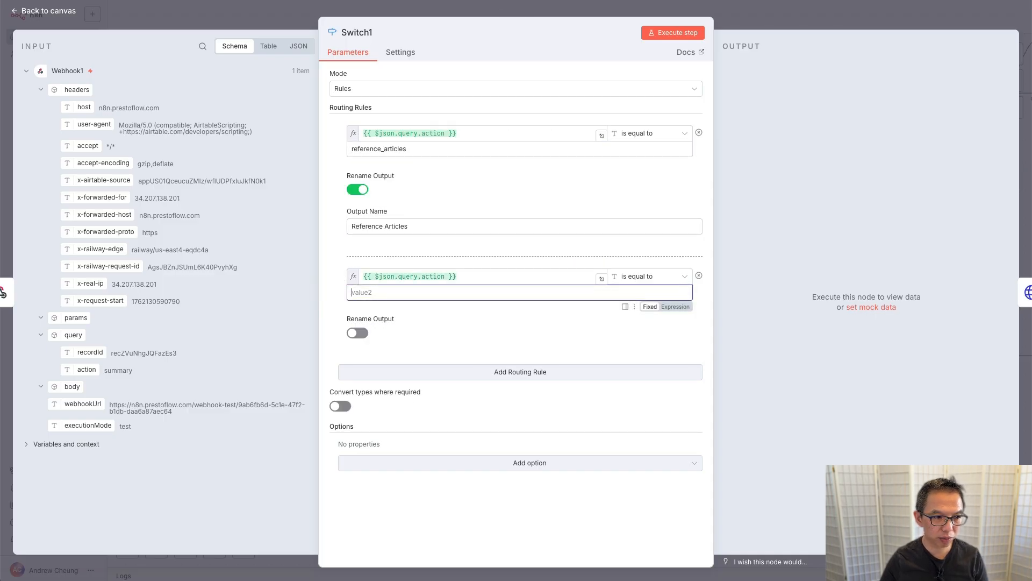
{"action": "key", "text": "super+Tab"}
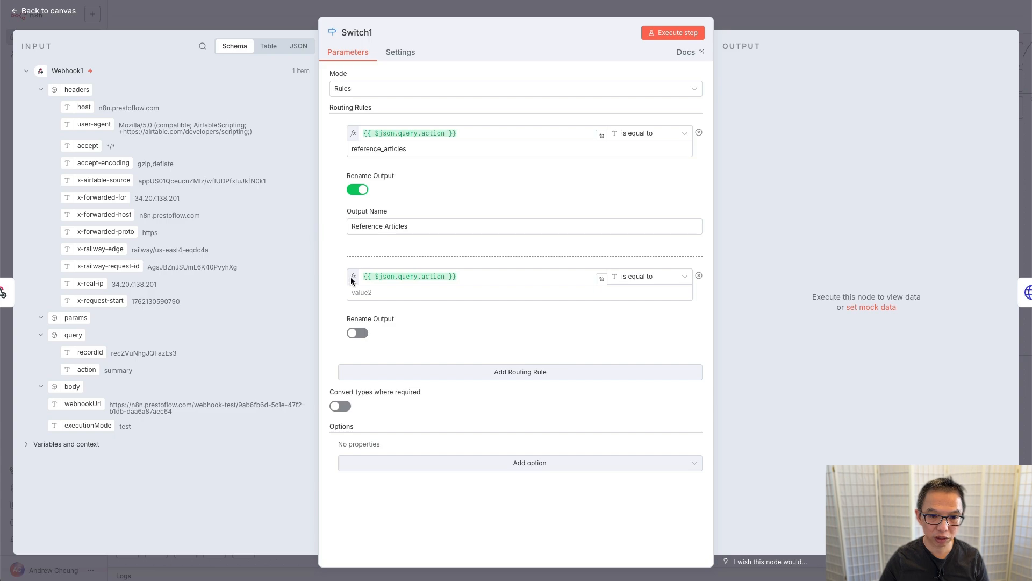
{"action": "left_click", "coordinate": [362, 291]}
{"action": "type", "text": "summary"}
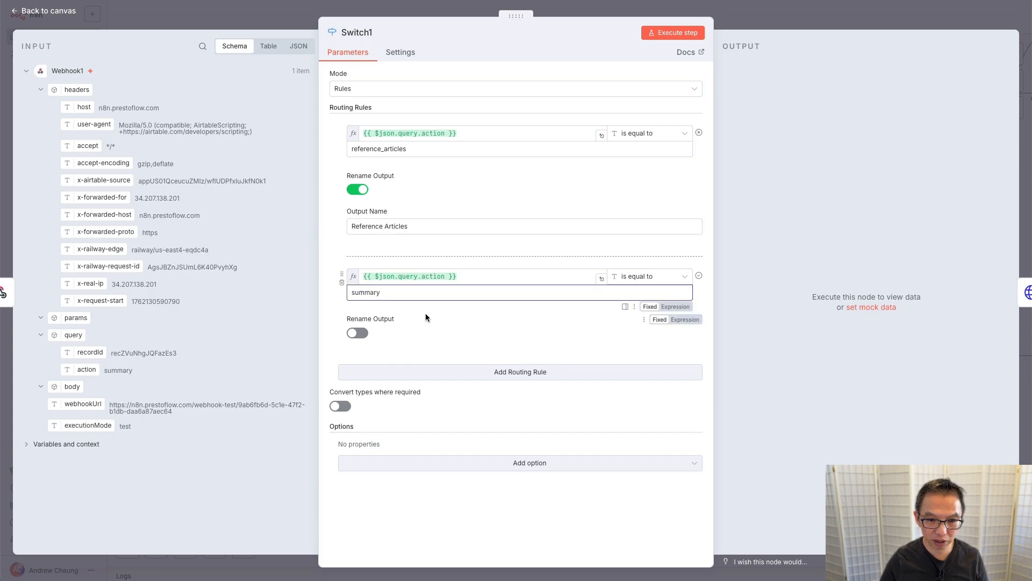
Step: Name the new output 'Summary' and execute Switch1 to check the routed item
{"action": "left_click", "coordinate": [358, 332]}
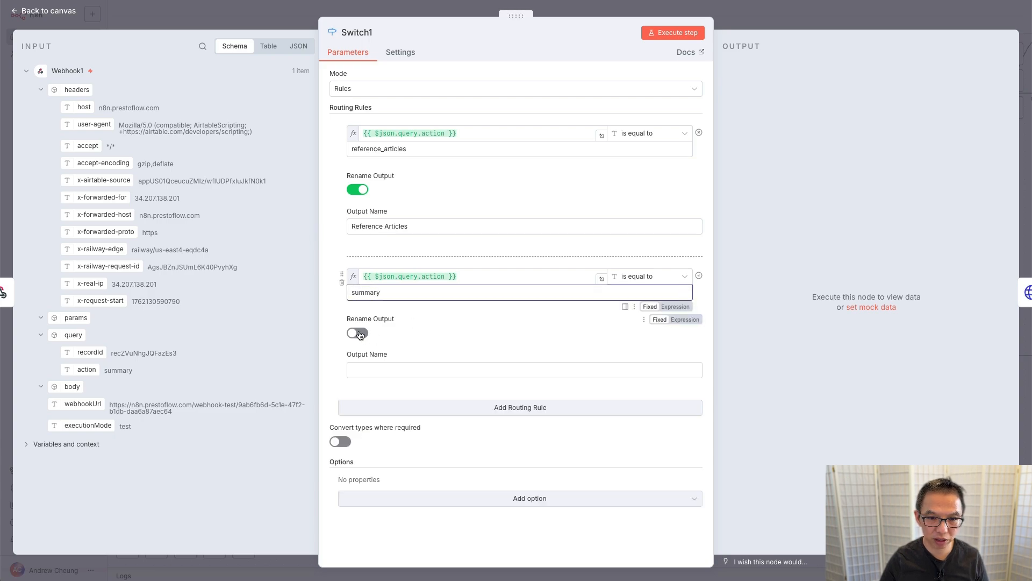
{"action": "left_click", "coordinate": [385, 372]}
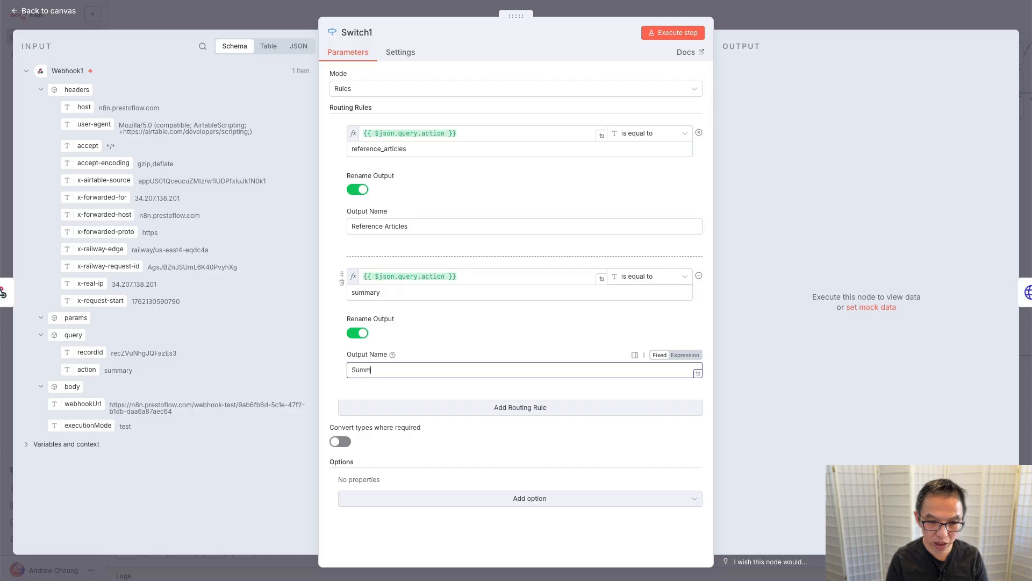
{"action": "type", "text": "Summary"}
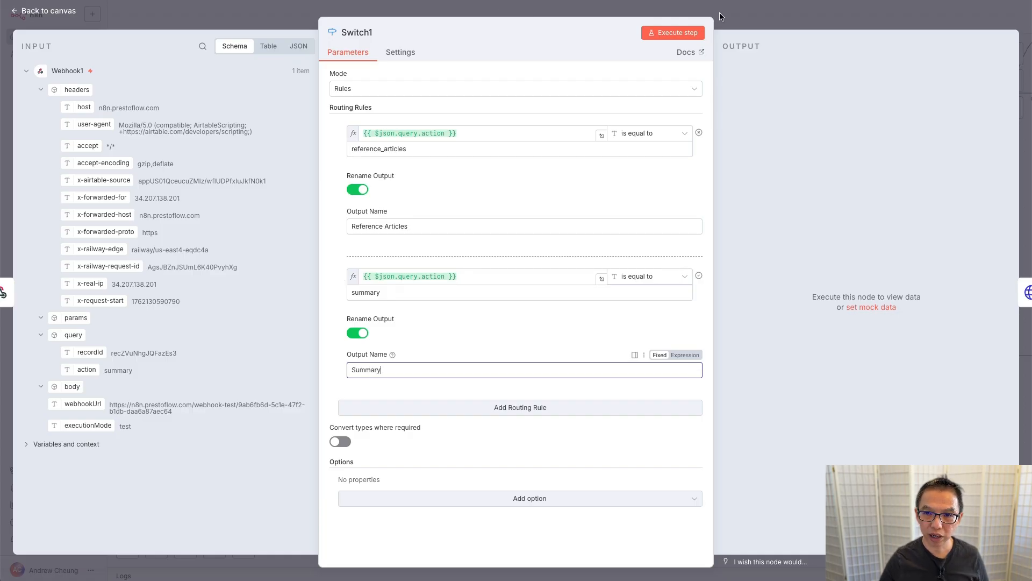
{"action": "left_click", "coordinate": [680, 31]}
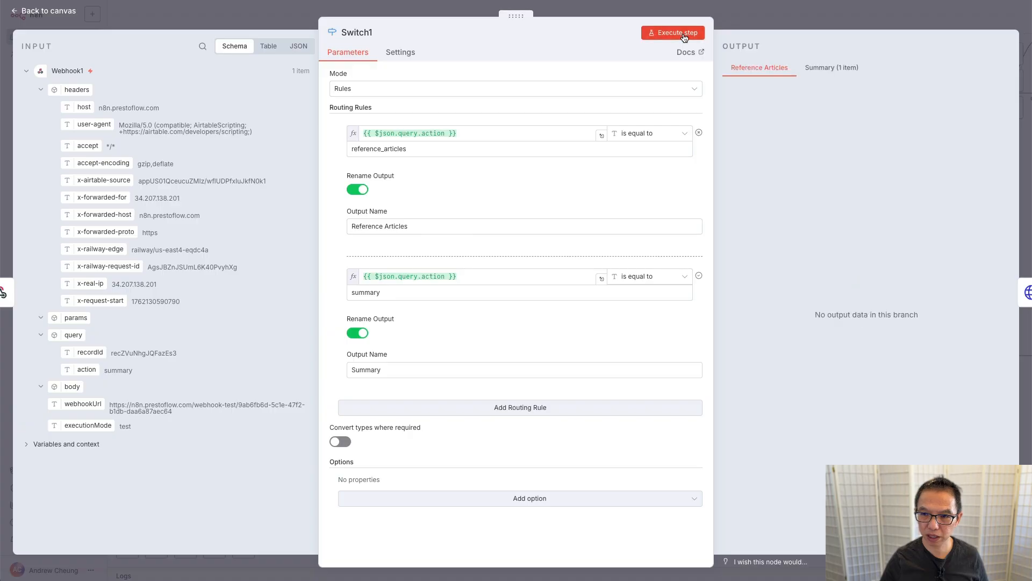
{"action": "left_click", "coordinate": [822, 73]}
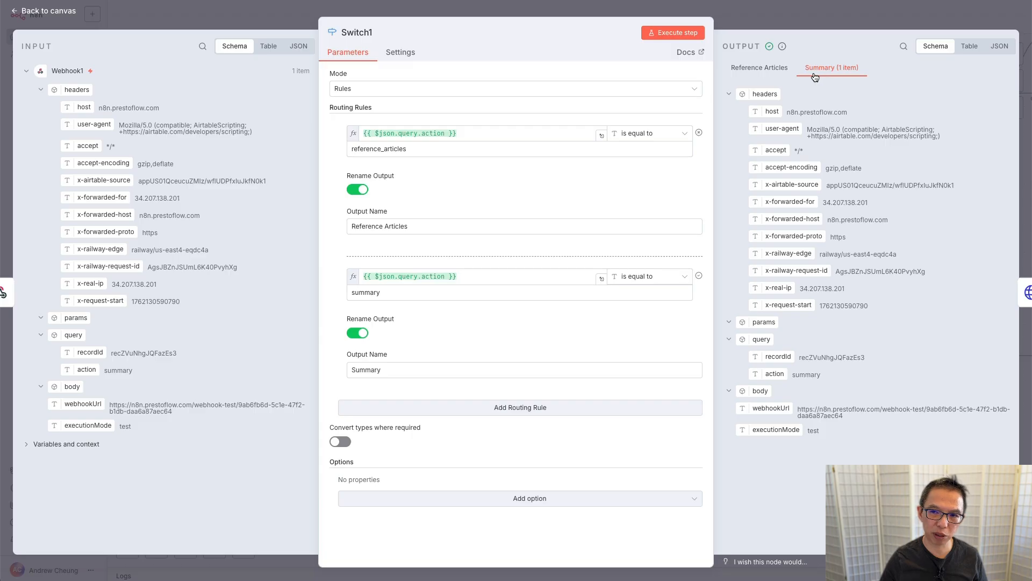
{"action": "left_click", "coordinate": [824, 17]}
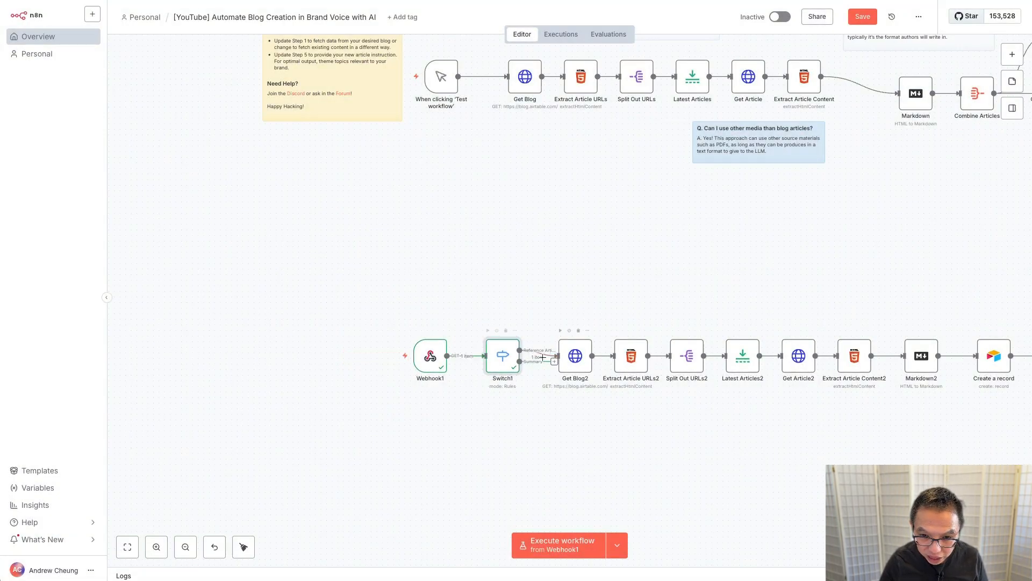
Step: Rearrange the canvas, moving the blog node row up and Webhook1 and Switch1 below it
{"action": "left_click_drag", "start_coordinate": [519, 361], "coordinate": [551, 422]}
{"action": "scroll", "coordinate": [575, 299], "scroll_direction": "right", "scroll_amount": 5}
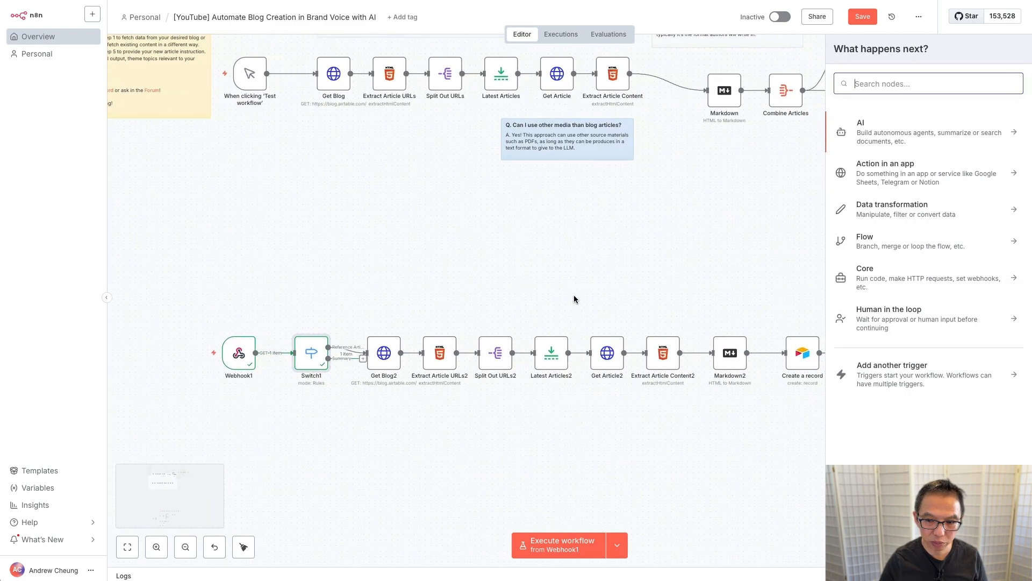
{"action": "left_click_drag", "start_coordinate": [218, 303], "coordinate": [786, 410]}
{"action": "left_click_drag", "start_coordinate": [739, 356], "coordinate": [739, 278]}
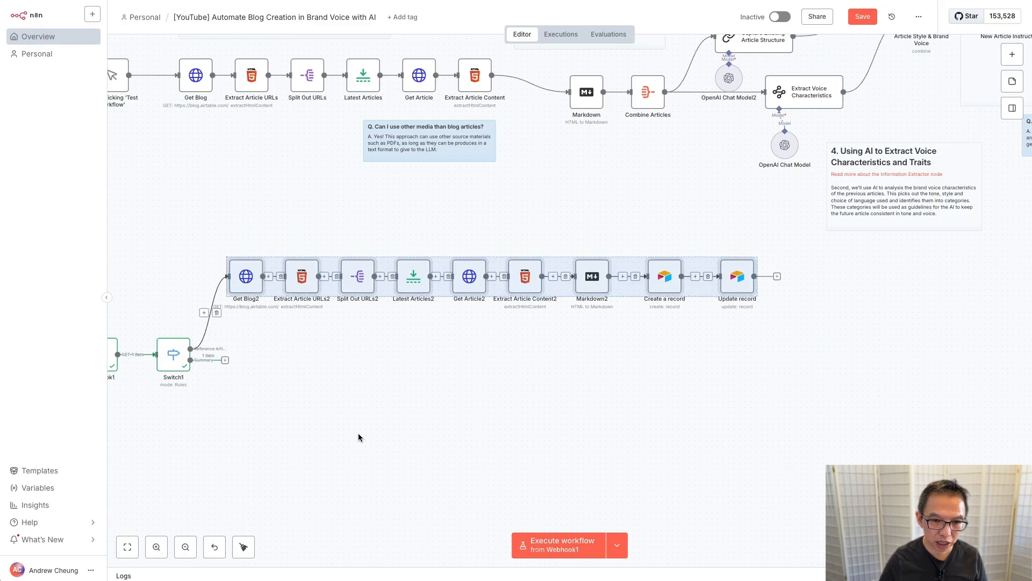
{"action": "scroll", "coordinate": [358, 437], "scroll_direction": "left", "scroll_amount": 2}
{"action": "left_click_drag", "start_coordinate": [169, 325], "coordinate": [323, 412]}
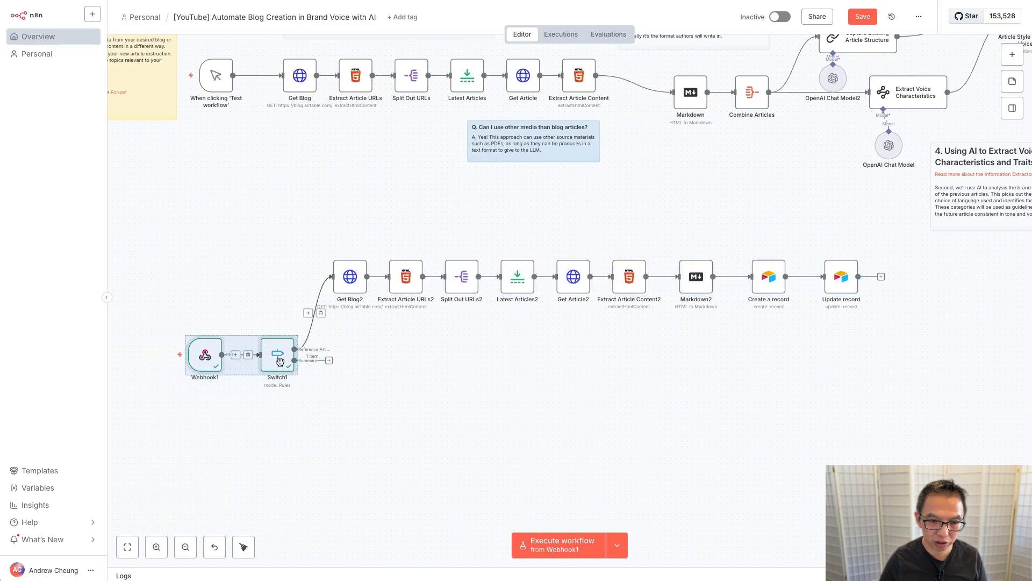
{"action": "left_click_drag", "start_coordinate": [280, 363], "coordinate": [283, 414]}
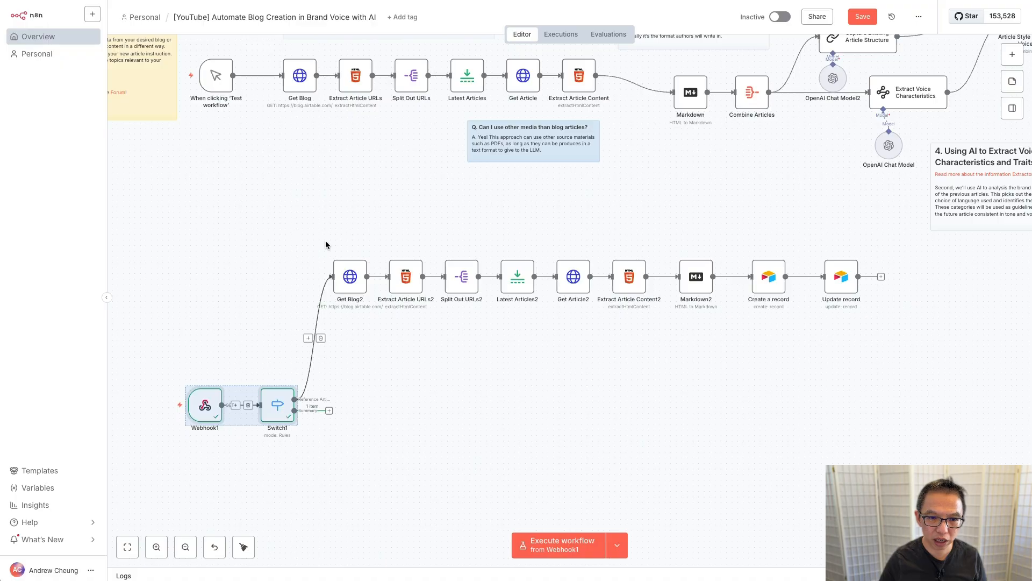
{"action": "left_click_drag", "start_coordinate": [300, 247], "coordinate": [923, 348]}
{"action": "left_click_drag", "start_coordinate": [841, 278], "coordinate": [842, 323]}
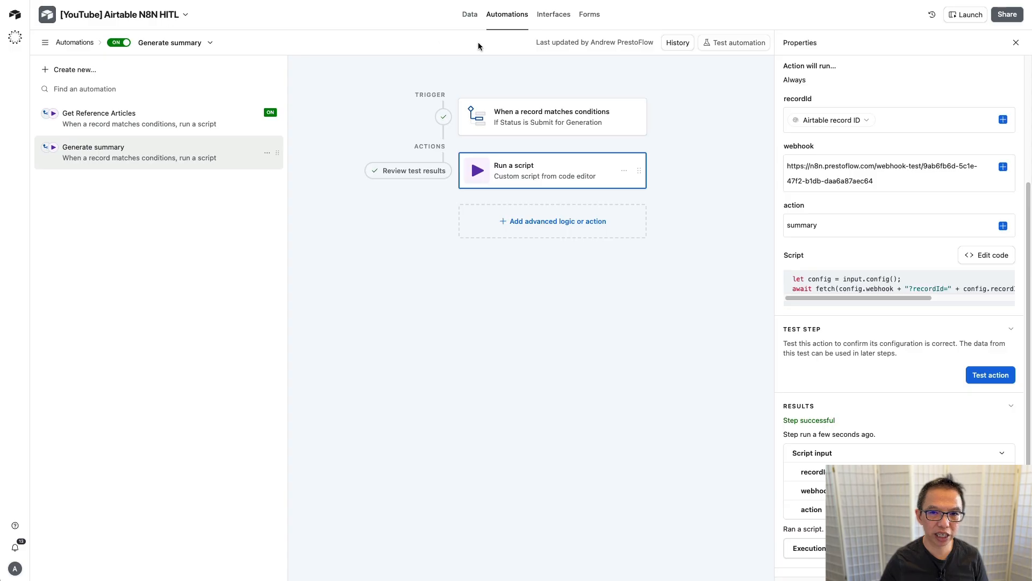
Step: In Reference Articles, duplicate the Grid view and name the copy 'Selected Items'
{"action": "left_click", "coordinate": [470, 14]}
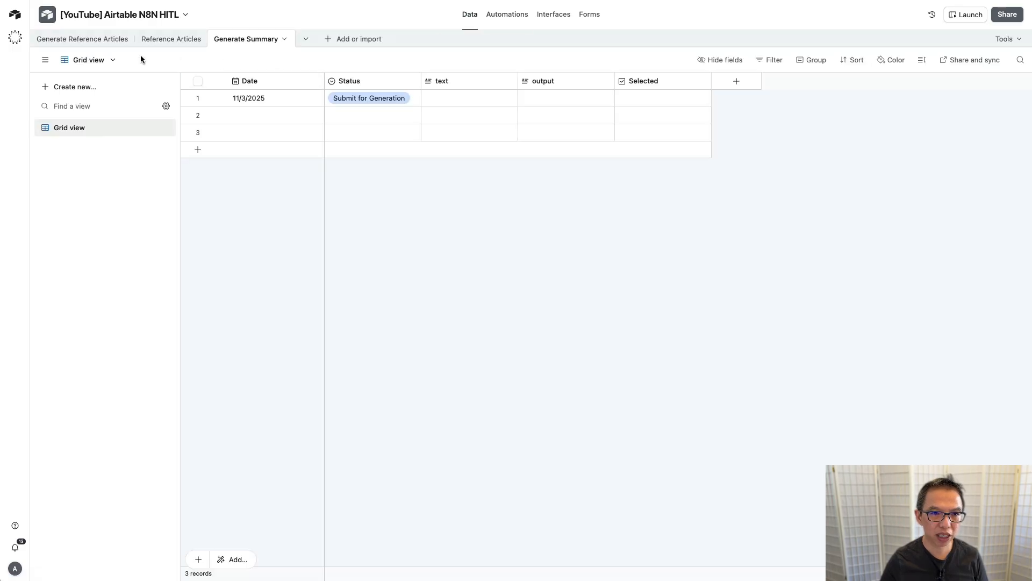
{"action": "left_click", "coordinate": [172, 40]}
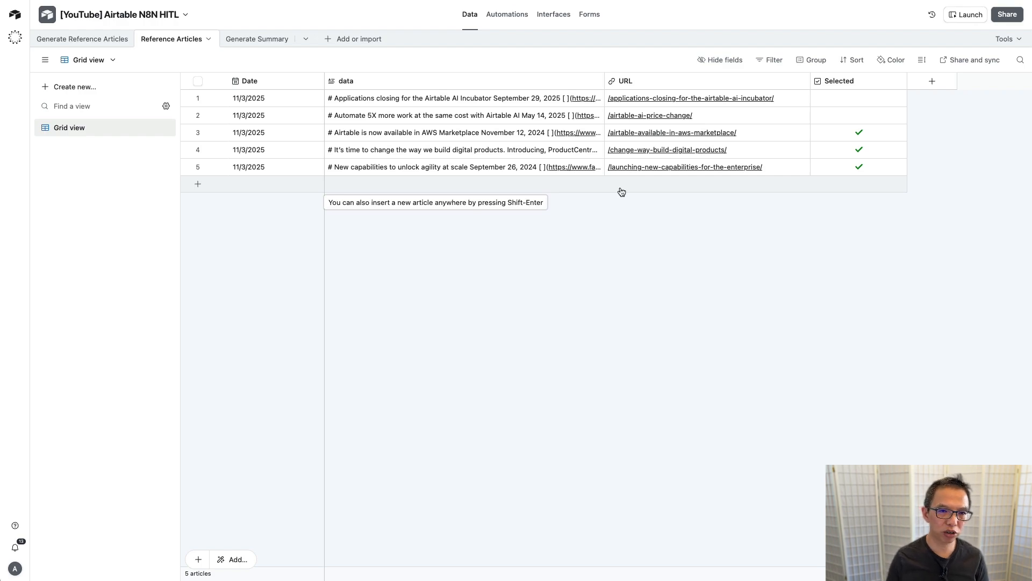
{"action": "left_click", "coordinate": [262, 41]}
{"action": "left_click", "coordinate": [167, 39]}
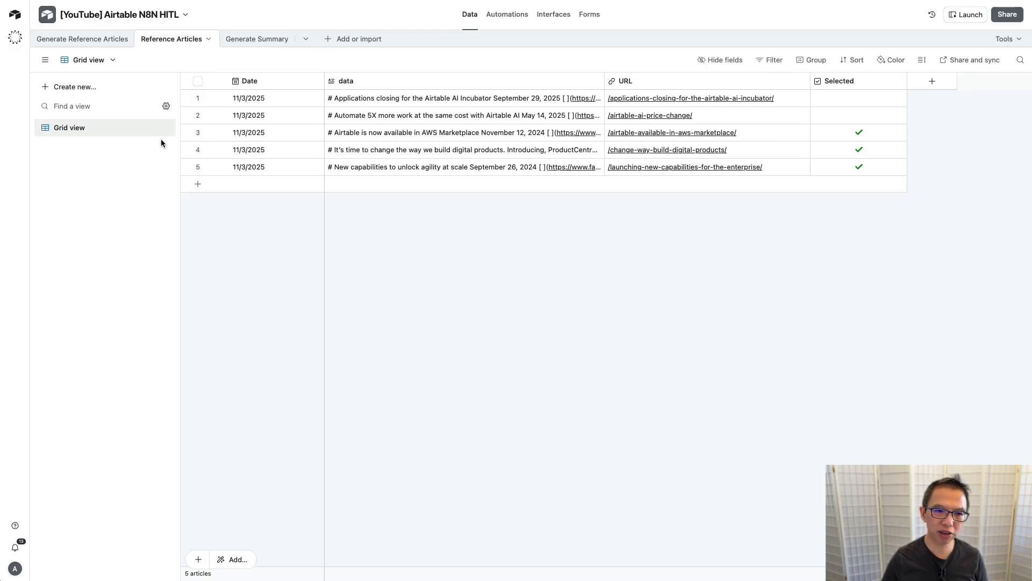
{"action": "left_click", "coordinate": [152, 129]}
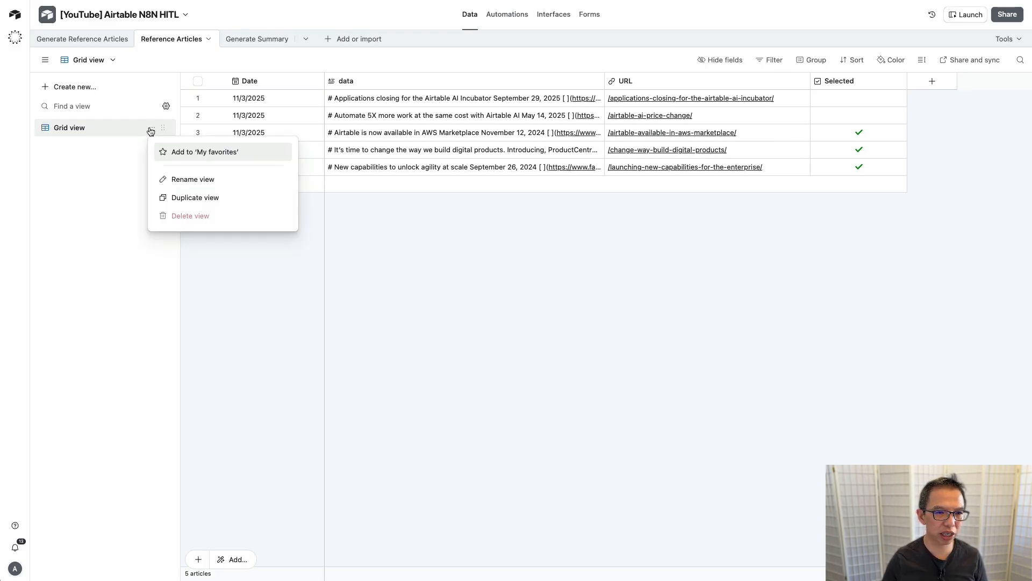
{"action": "left_click", "coordinate": [193, 198]}
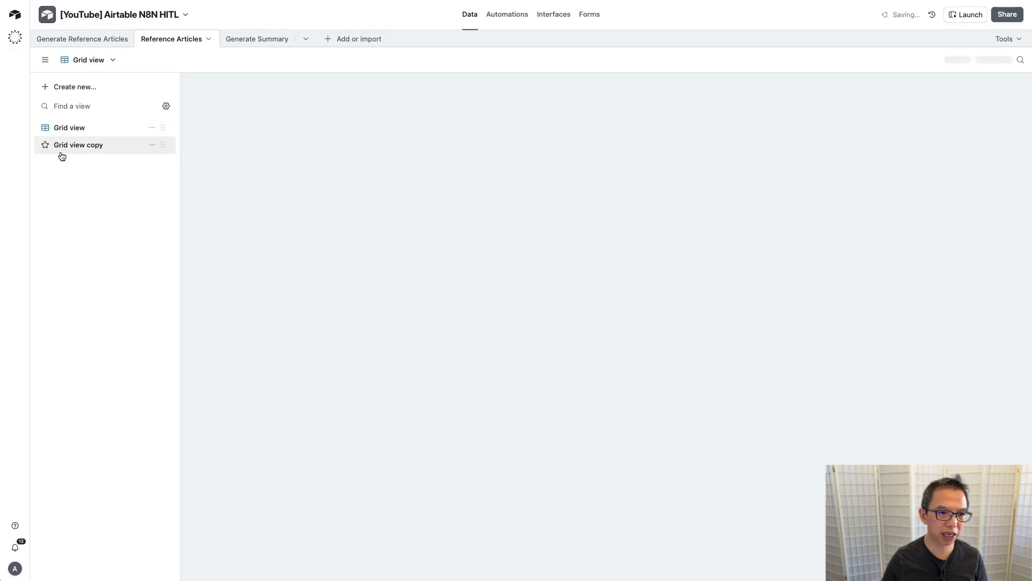
{"action": "double_click", "coordinate": [69, 145]}
{"action": "type", "text": "Sele"}
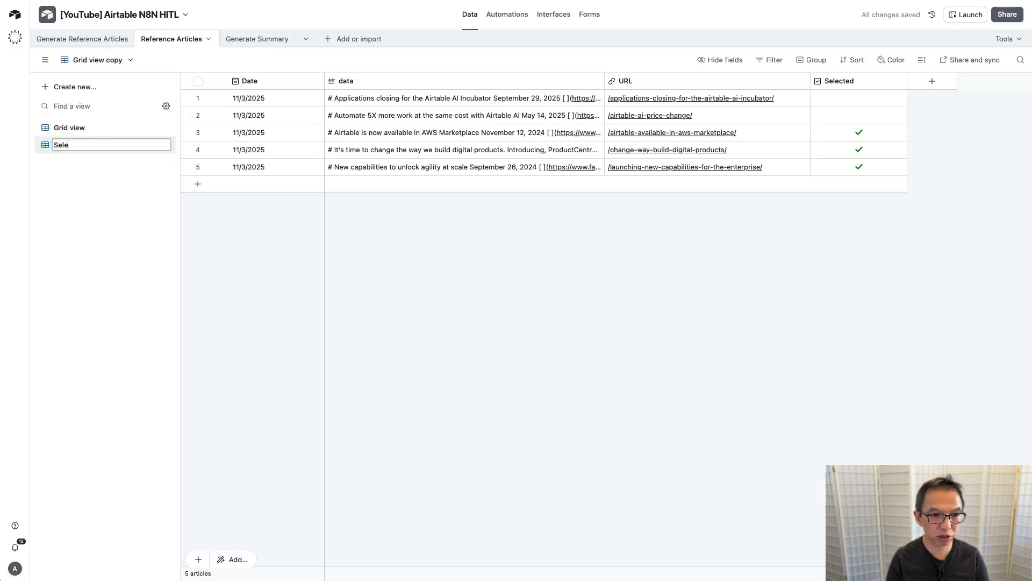
{"action": "type", "text": "cted Items"}
{"action": "key", "text": "Return"}
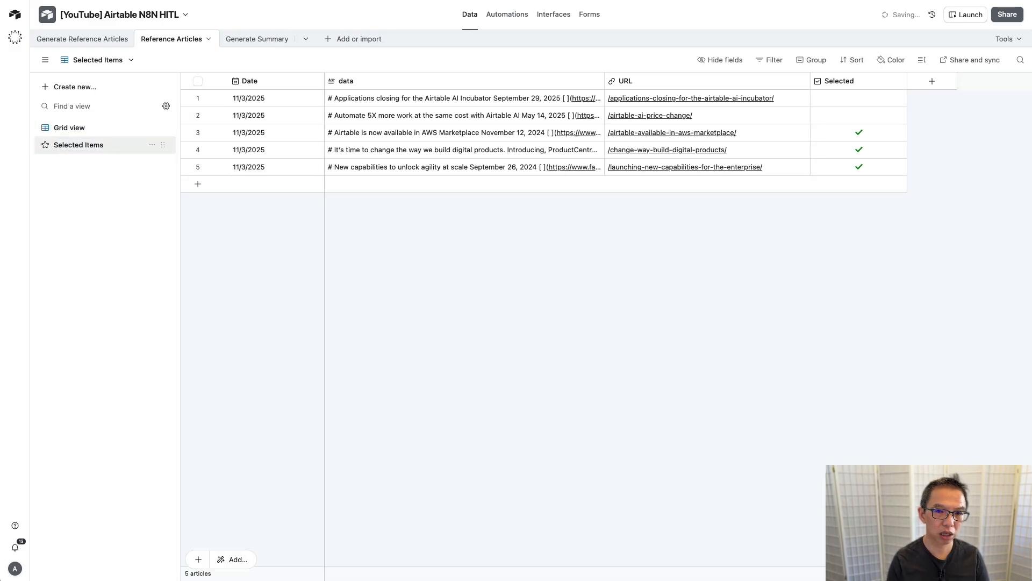
Step: Filter the Selected Items view to records where Selected is checked
{"action": "left_click", "coordinate": [759, 62]}
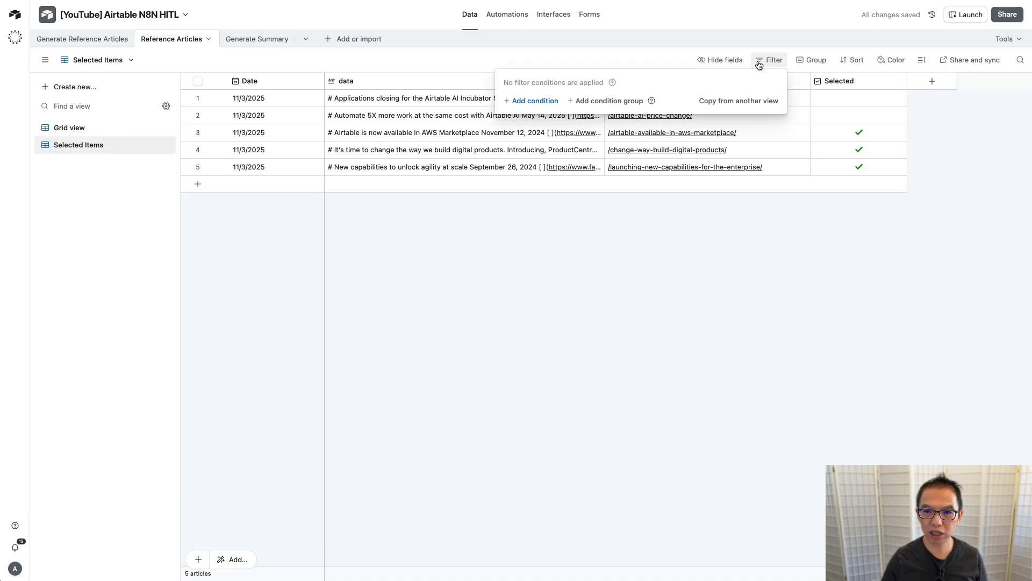
{"action": "left_click", "coordinate": [532, 101]}
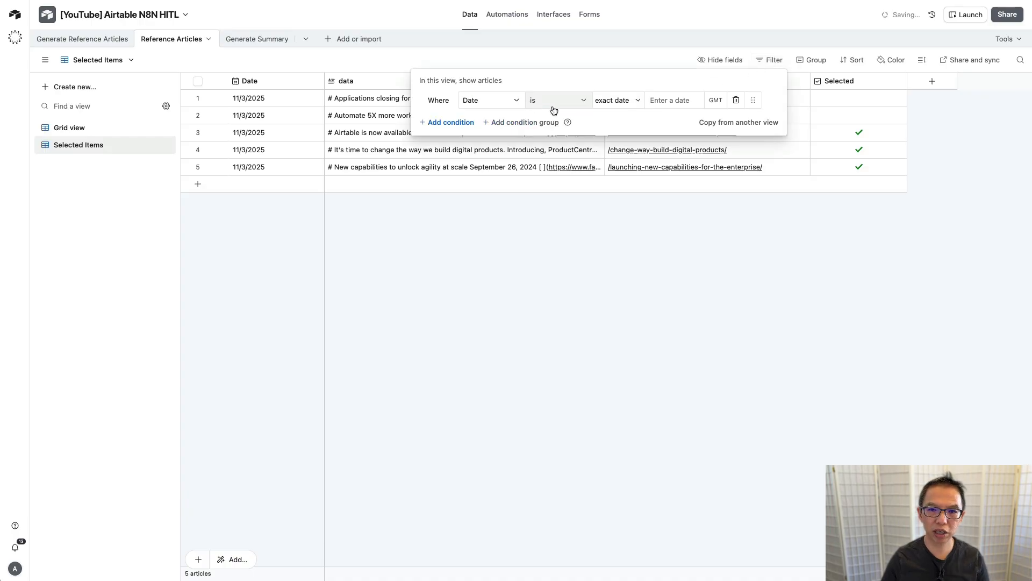
{"action": "left_click", "coordinate": [501, 108]}
{"action": "type", "text": "sele"}
{"action": "left_click", "coordinate": [511, 143]}
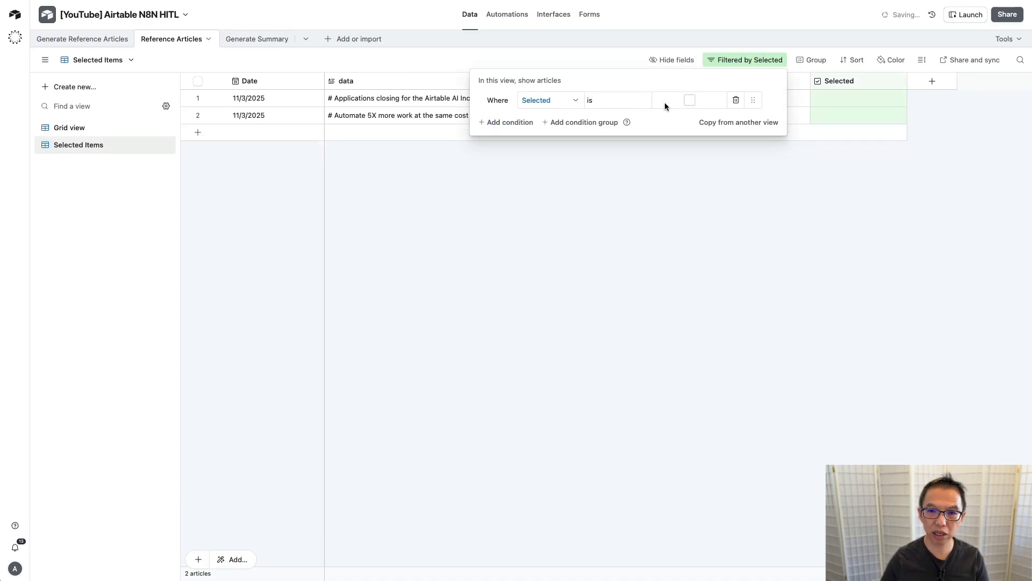
{"action": "left_click", "coordinate": [690, 101]}
{"action": "left_click", "coordinate": [588, 231]}
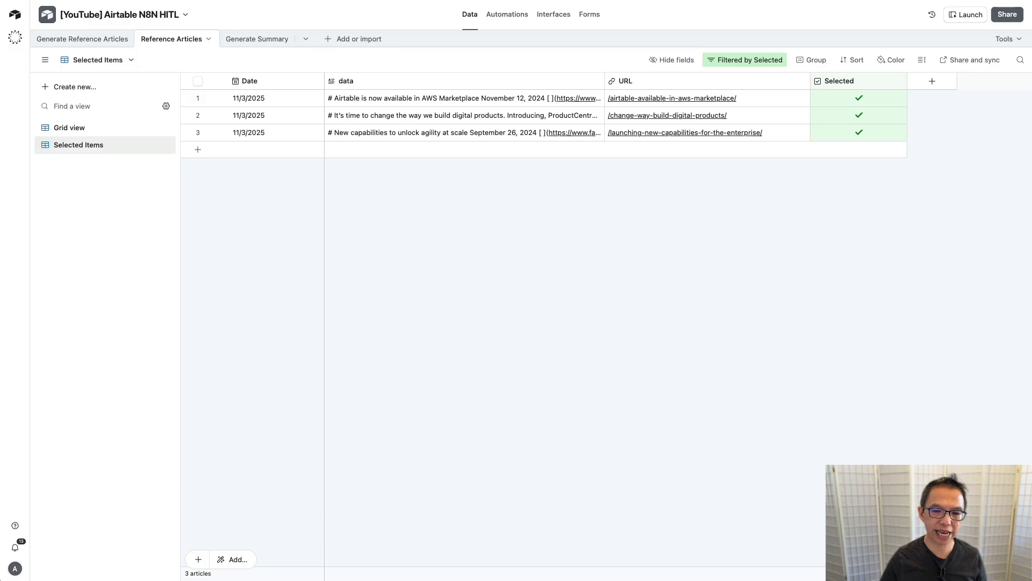
{"action": "key", "text": "ctrl+Tab"}
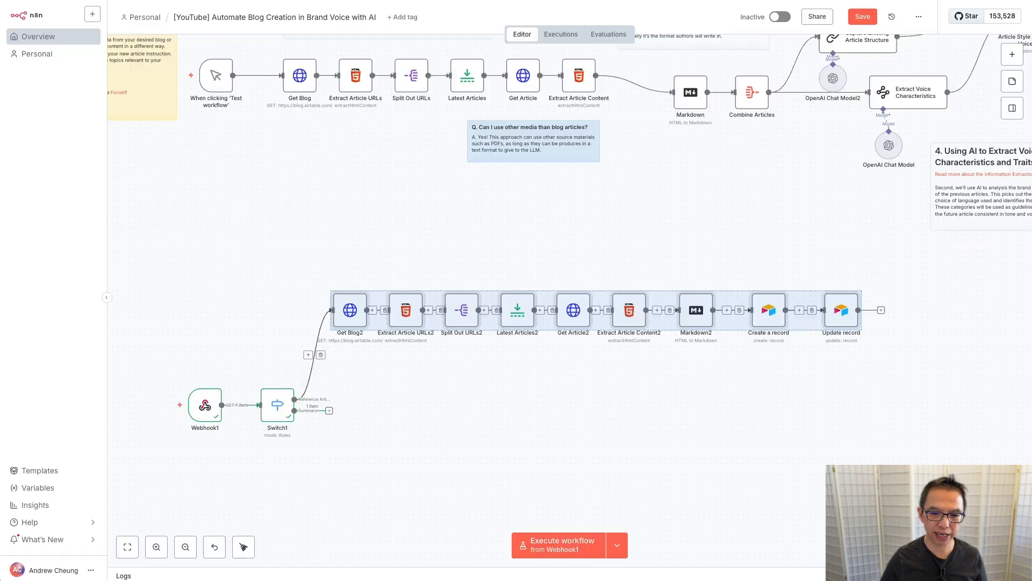
Step: Add an Airtable Search records node after the Switch's Summary output
{"action": "left_click", "coordinate": [329, 412]}
{"action": "type", "text": "air"}
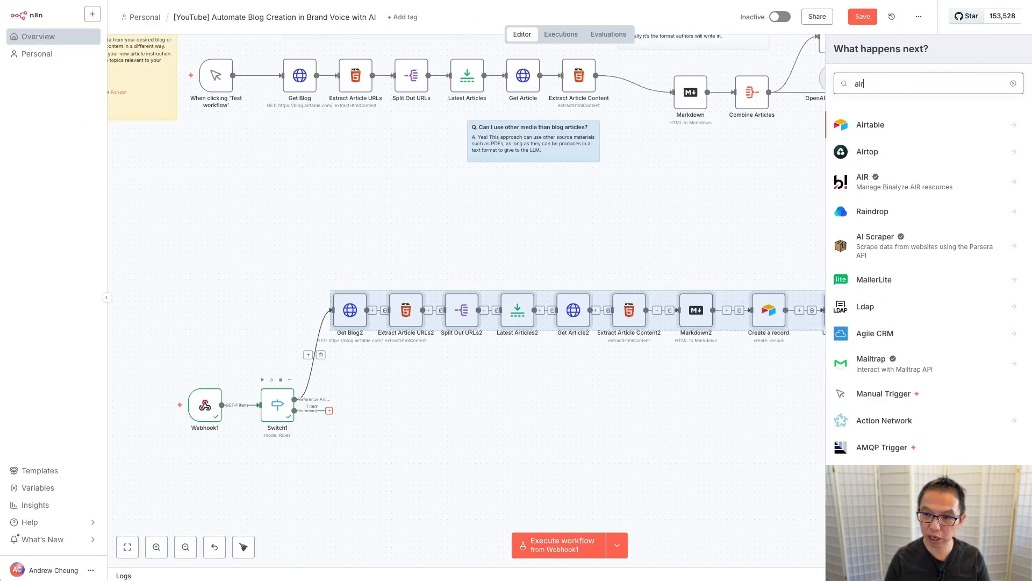
{"action": "key", "text": "Return"}
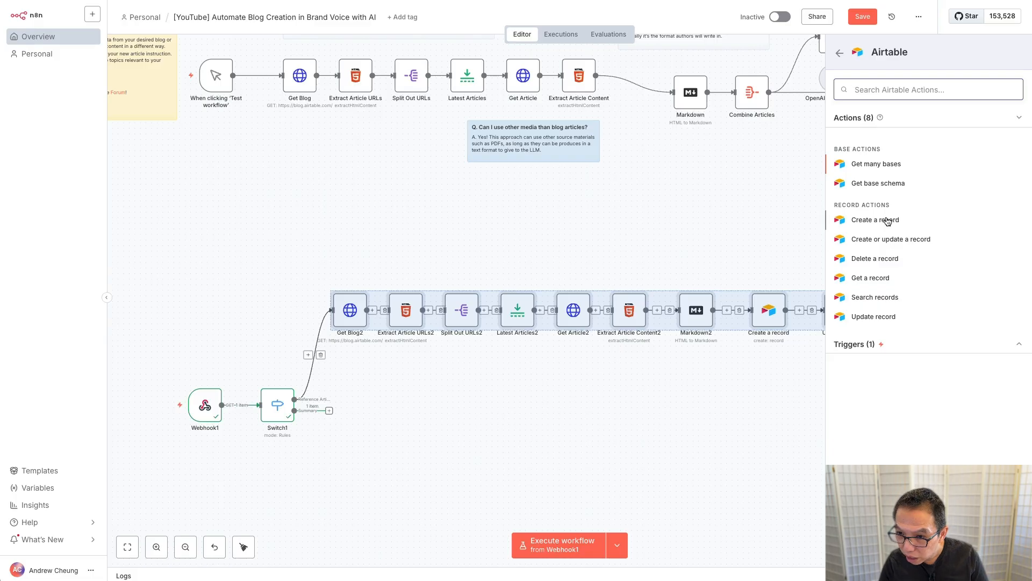
{"action": "left_click", "coordinate": [875, 298]}
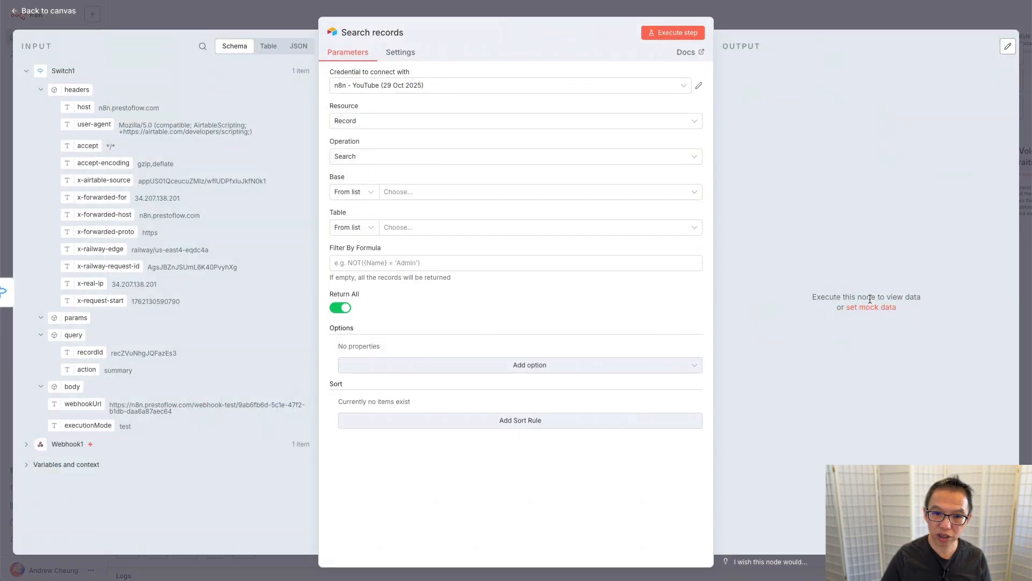
Step: Point the search at the [YouTube] Airtable N8N HITL base, Reference Articles table, Selected Items view
{"action": "left_click", "coordinate": [415, 191]}
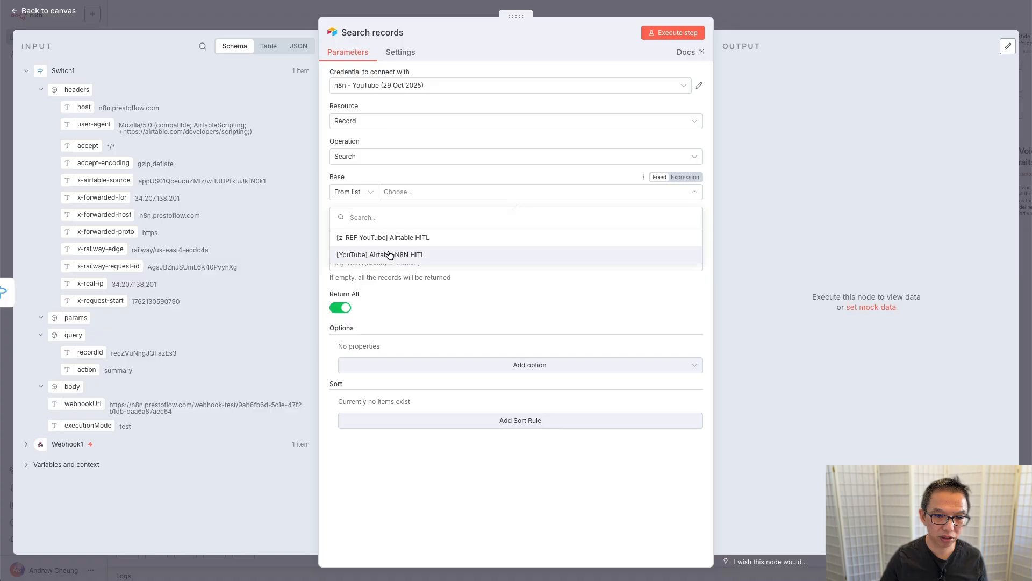
{"action": "left_click", "coordinate": [375, 256]}
{"action": "left_click", "coordinate": [461, 227]}
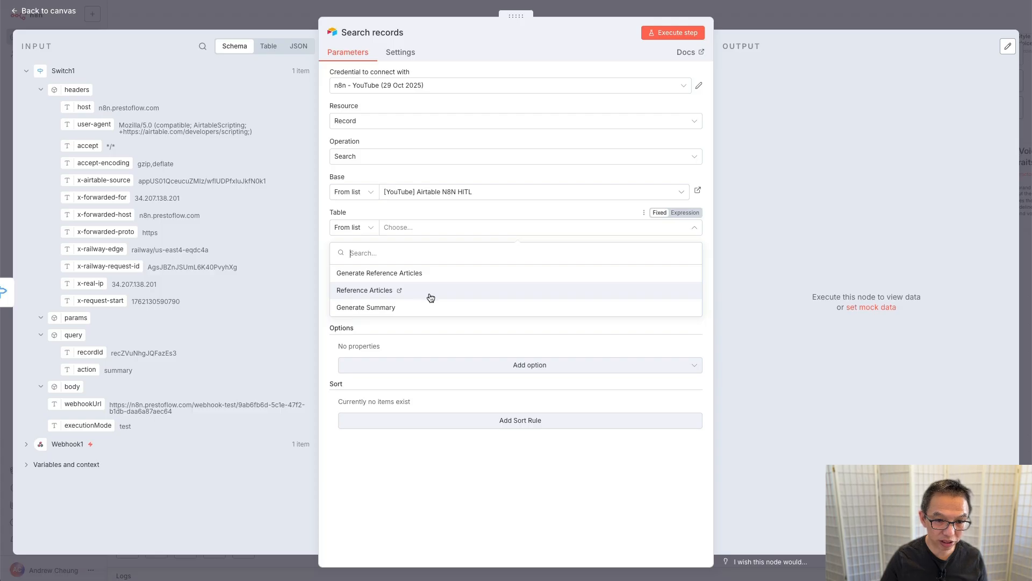
{"action": "left_click", "coordinate": [430, 292]}
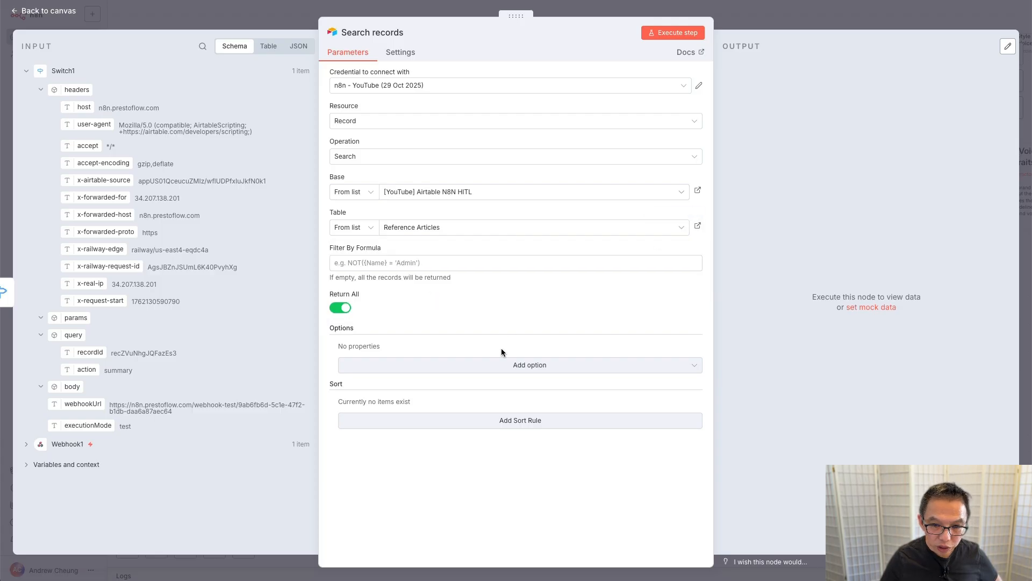
{"action": "left_click", "coordinate": [524, 366]}
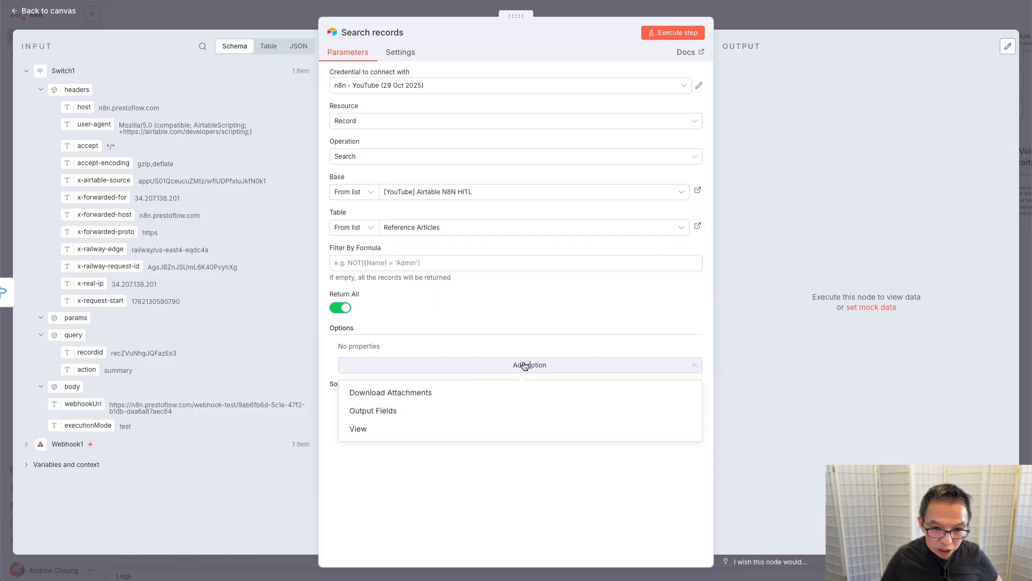
{"action": "left_click", "coordinate": [399, 432]}
{"action": "left_click", "coordinate": [457, 367]}
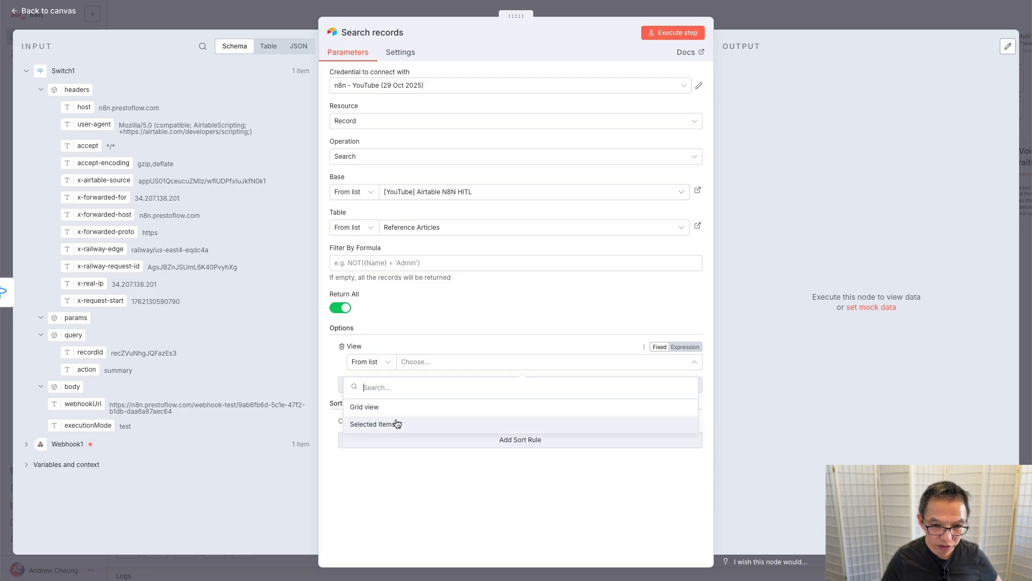
{"action": "left_click", "coordinate": [372, 424]}
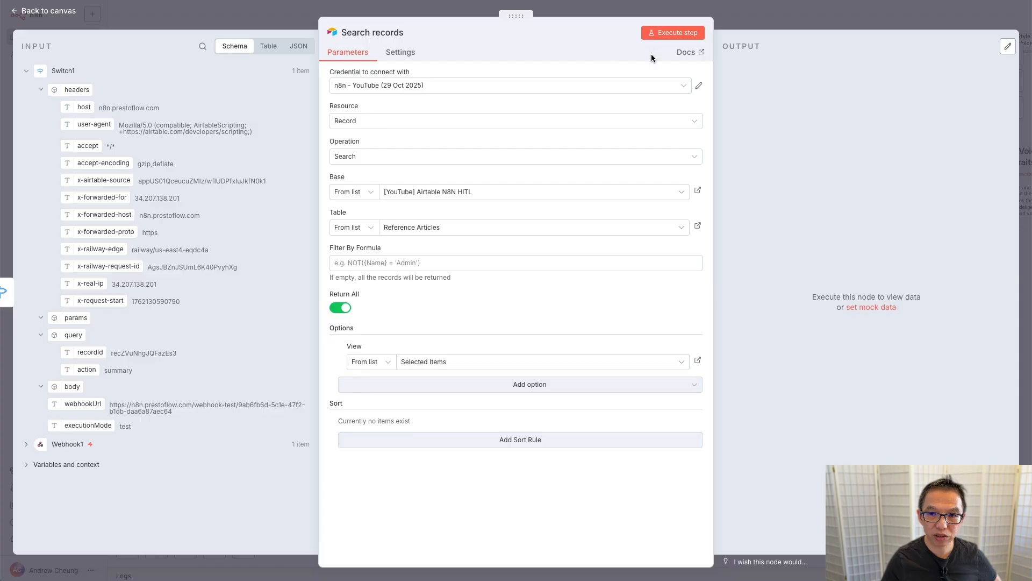
Step: Run Search records and review its 3 returned articles in the JSON, Table and Schema views
{"action": "left_click", "coordinate": [672, 33]}
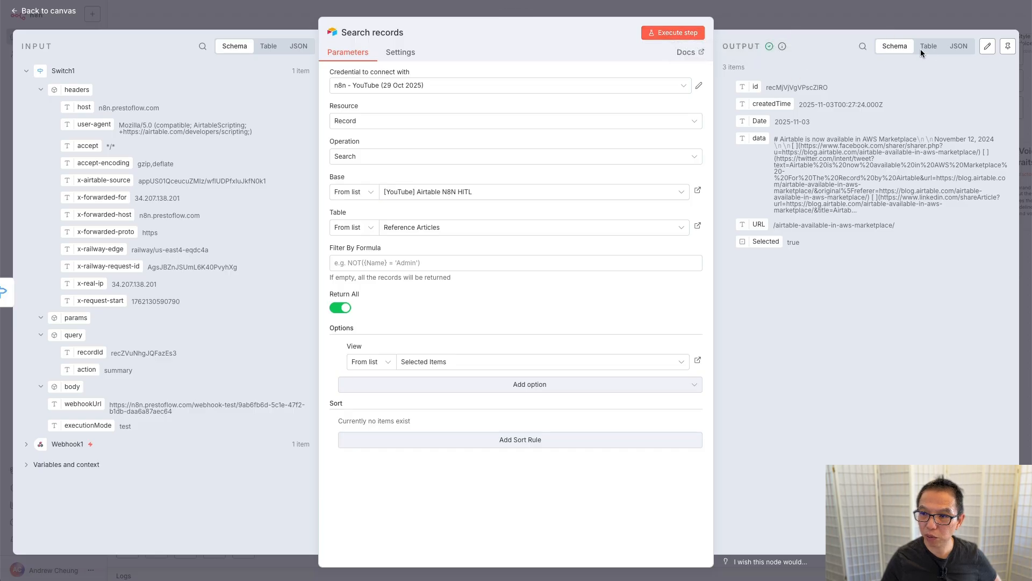
{"action": "left_click", "coordinate": [960, 46]}
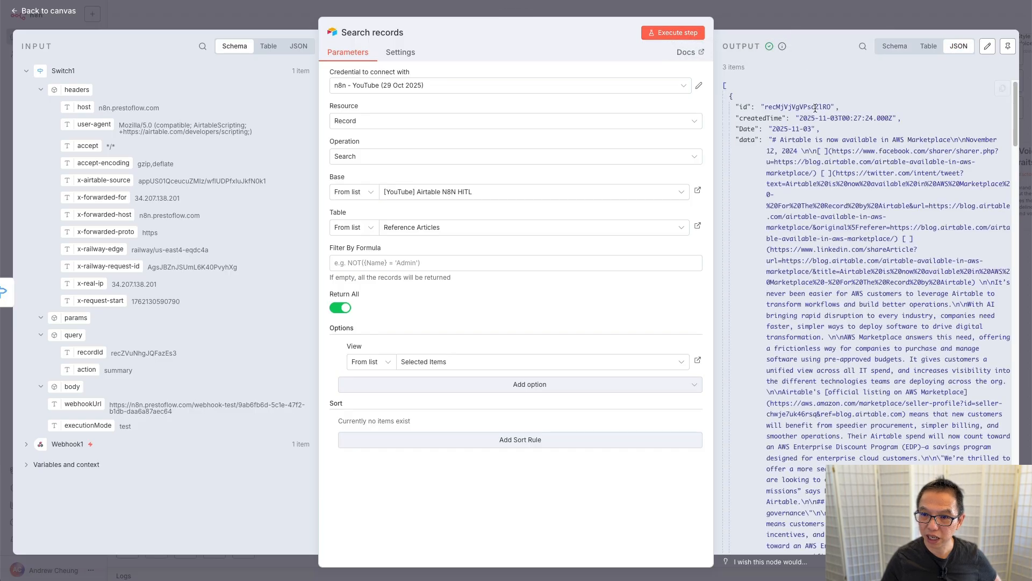
{"action": "scroll", "coordinate": [817, 126], "scroll_direction": "down", "scroll_amount": 15}
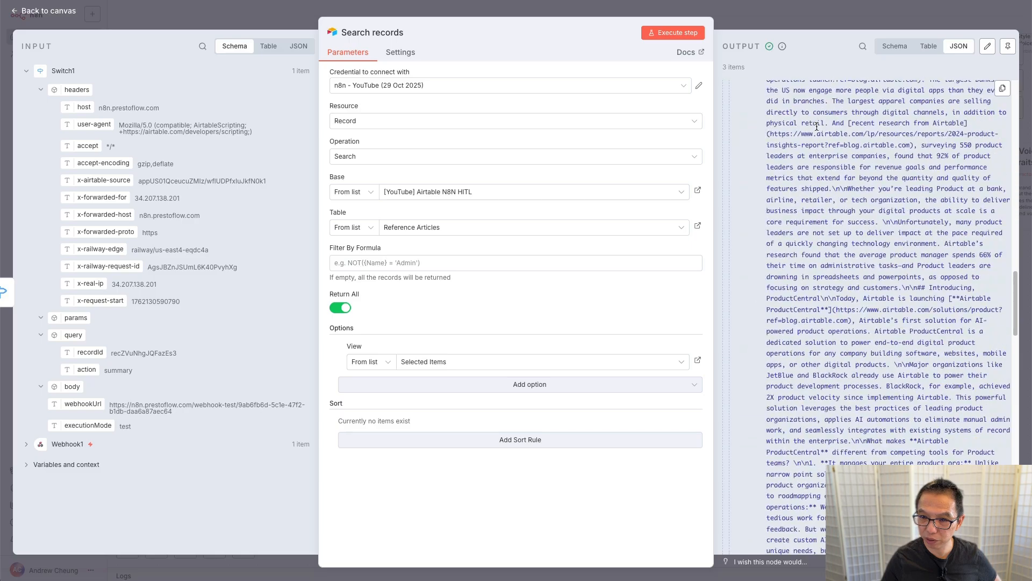
{"action": "scroll", "coordinate": [817, 127], "scroll_direction": "down", "scroll_amount": 15}
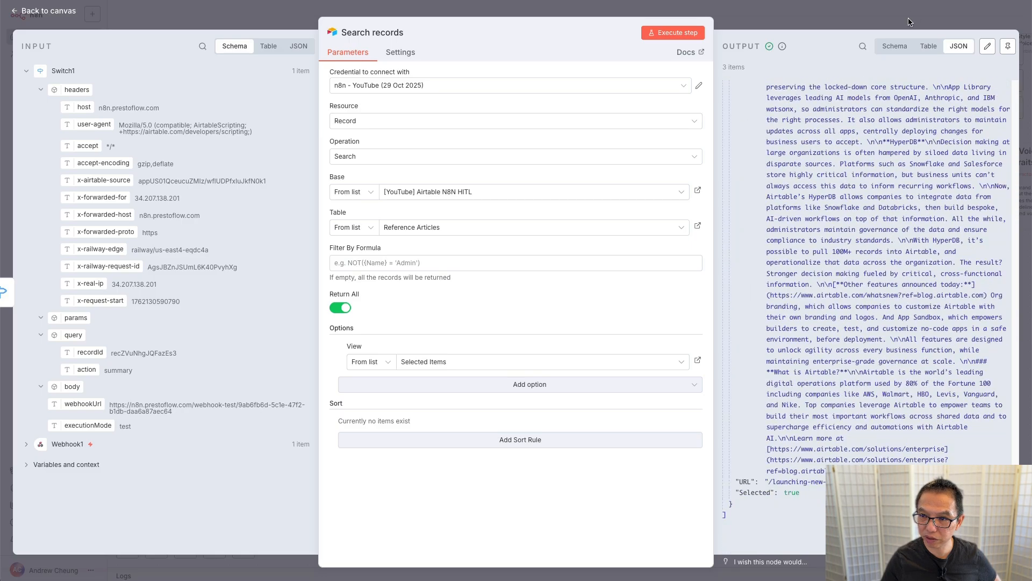
{"action": "left_click", "coordinate": [927, 47]}
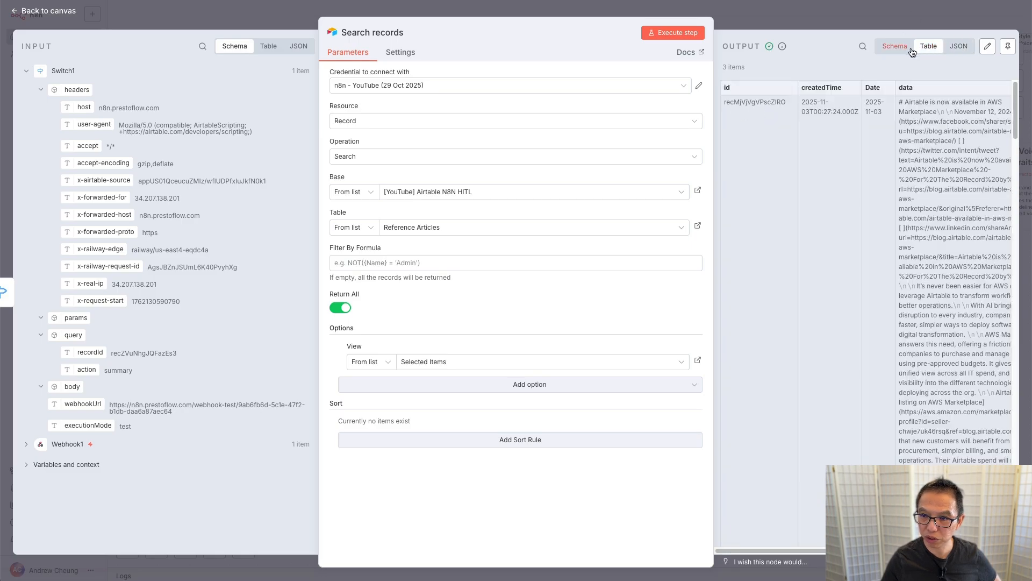
{"action": "scroll", "coordinate": [815, 134], "scroll_direction": "down", "scroll_amount": 15}
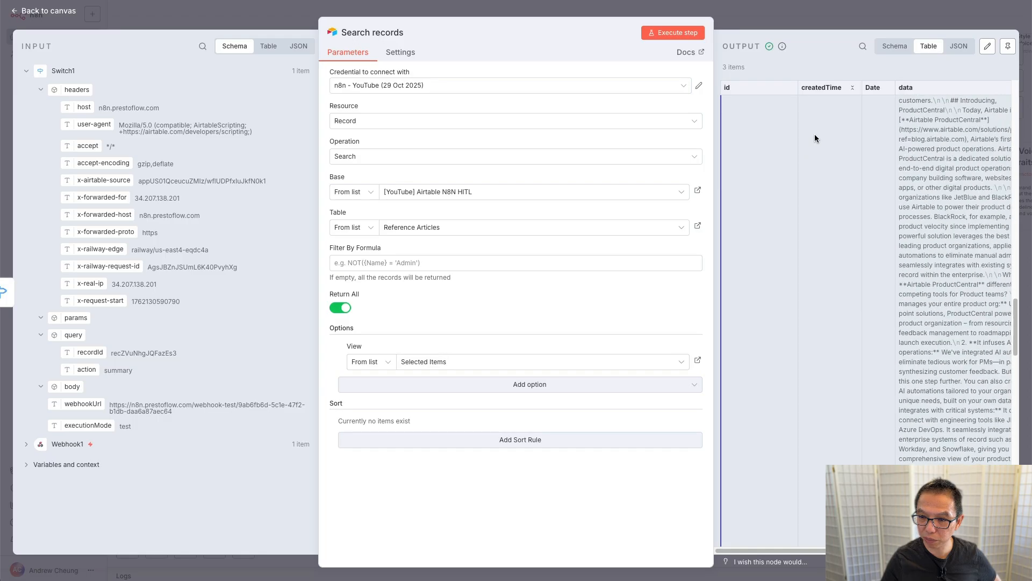
{"action": "scroll", "coordinate": [815, 134], "scroll_direction": "up", "scroll_amount": 5}
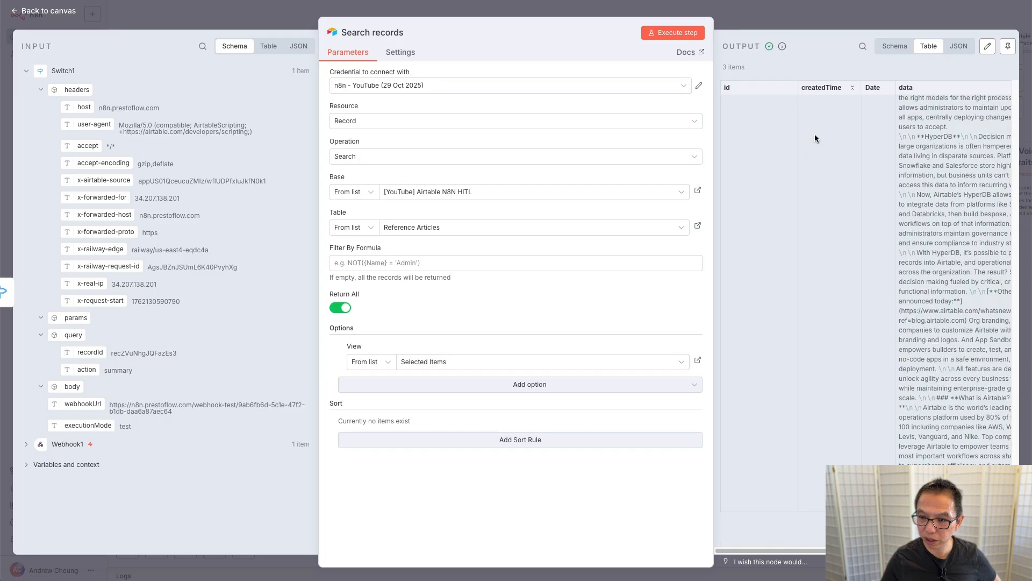
{"action": "left_click", "coordinate": [894, 47]}
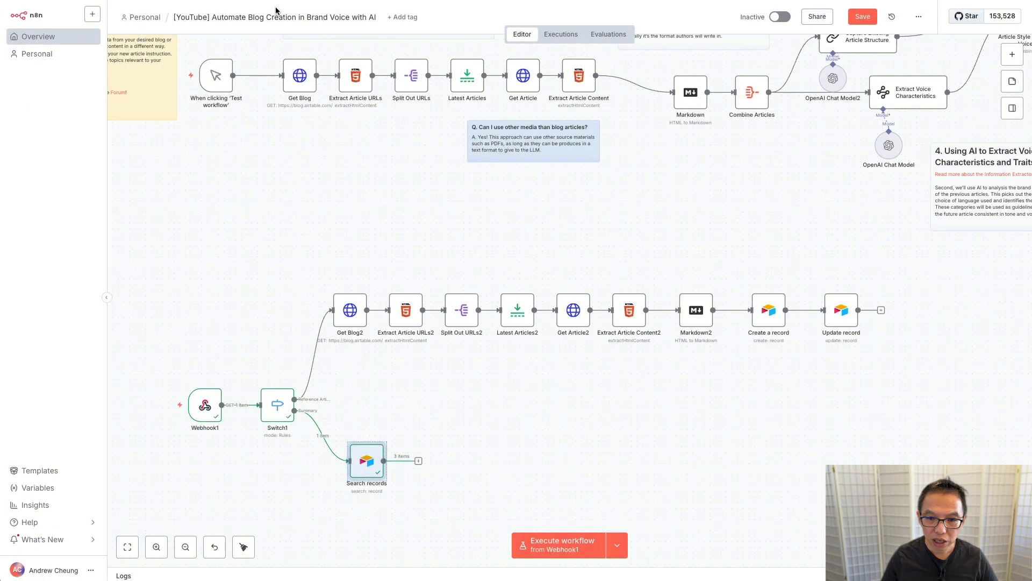
Step: Box-select the six nodes from Combine Articles to Article Style & Brand Voice on the canvas
{"action": "scroll", "coordinate": [661, 239], "scroll_direction": "right", "scroll_amount": 5}
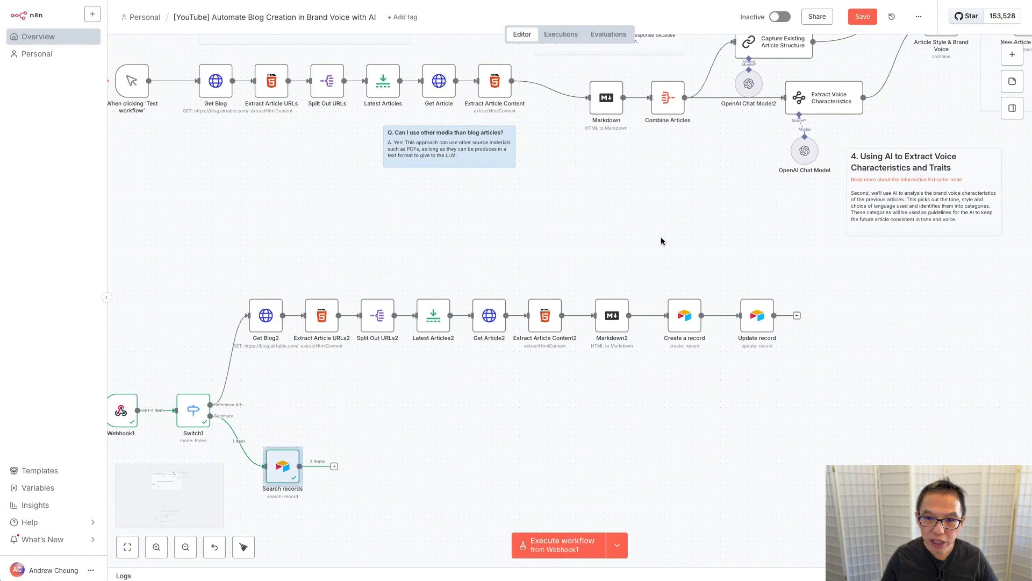
{"action": "scroll", "coordinate": [661, 240], "scroll_direction": "up", "scroll_amount": 1}
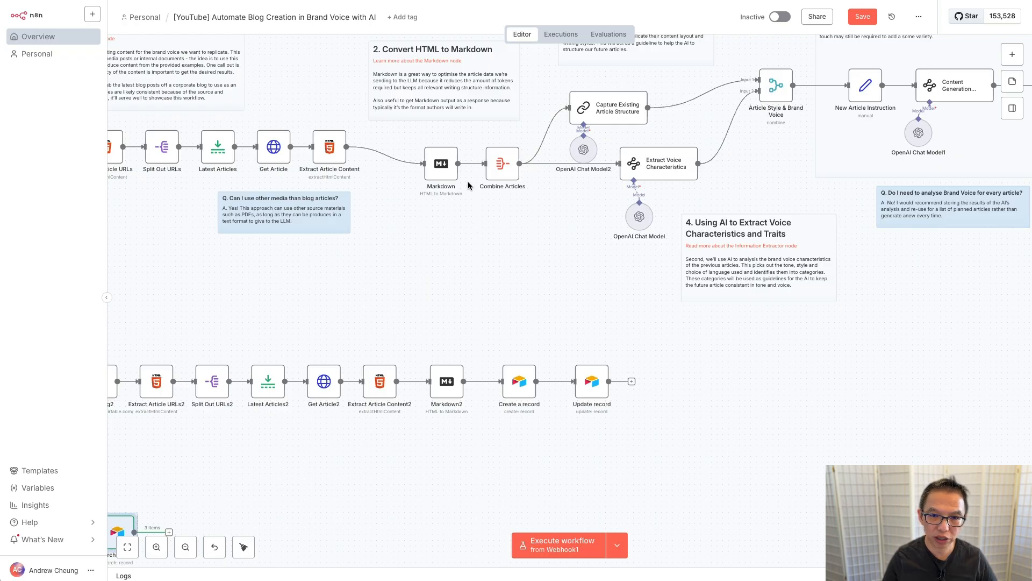
{"action": "mouse_move", "coordinate": [549, 147]}
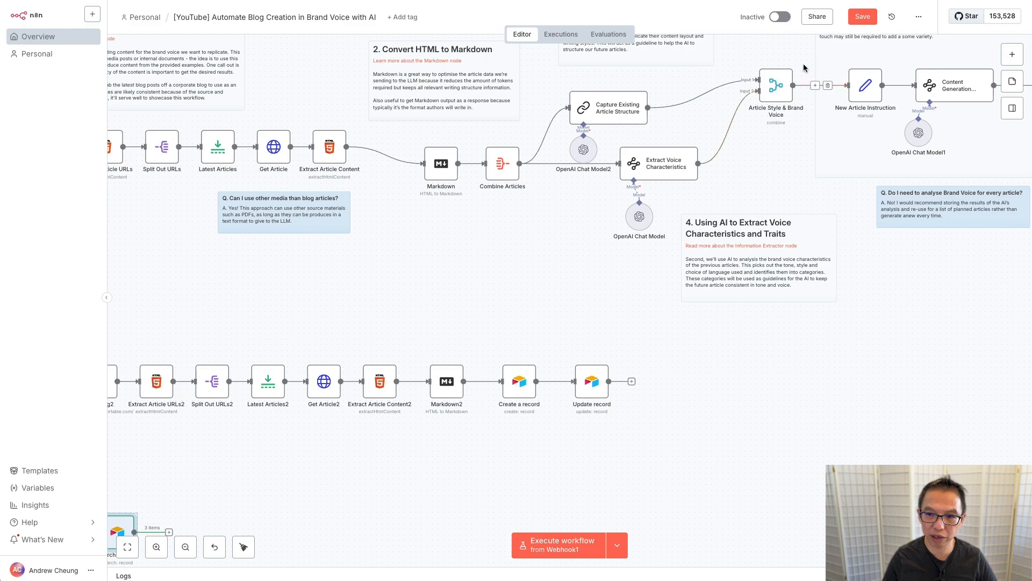
{"action": "scroll", "coordinate": [804, 57], "scroll_direction": "up", "scroll_amount": 3}
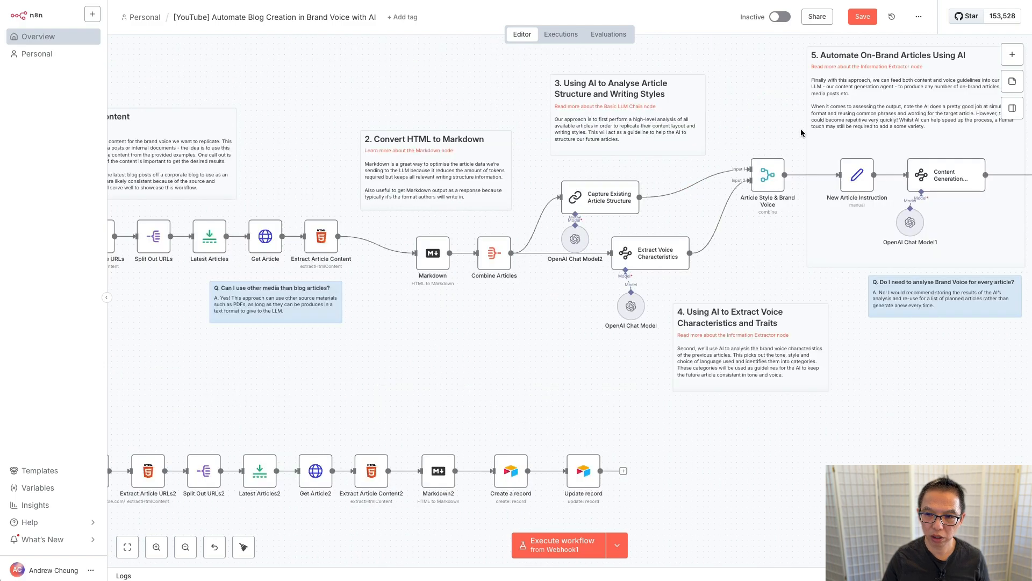
{"action": "left_click_drag", "start_coordinate": [802, 130], "coordinate": [469, 368]}
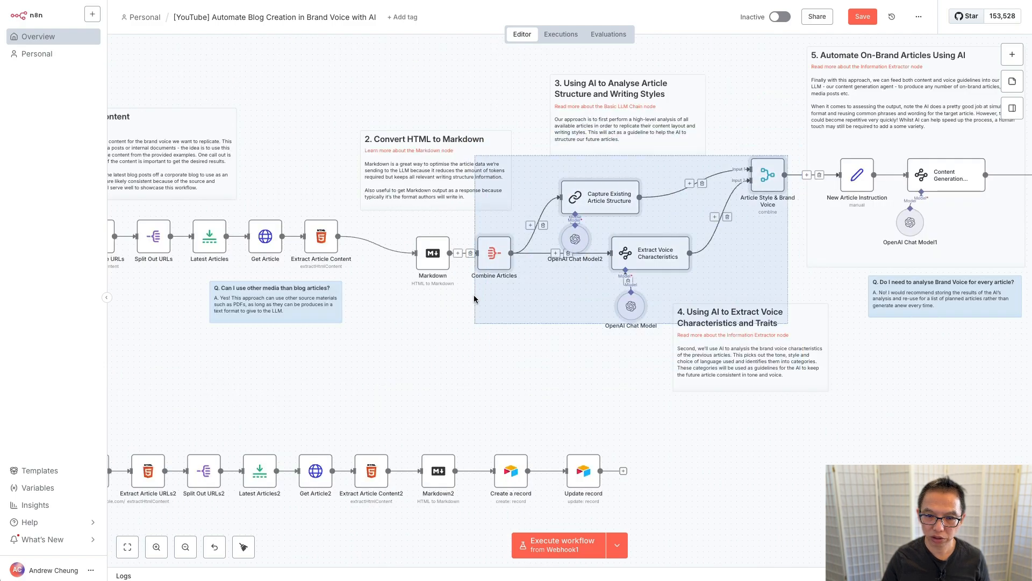
Step: Duplicate the six selected analysis nodes and move the copies onto a row below the main flow
{"action": "right_click", "coordinate": [495, 255]}
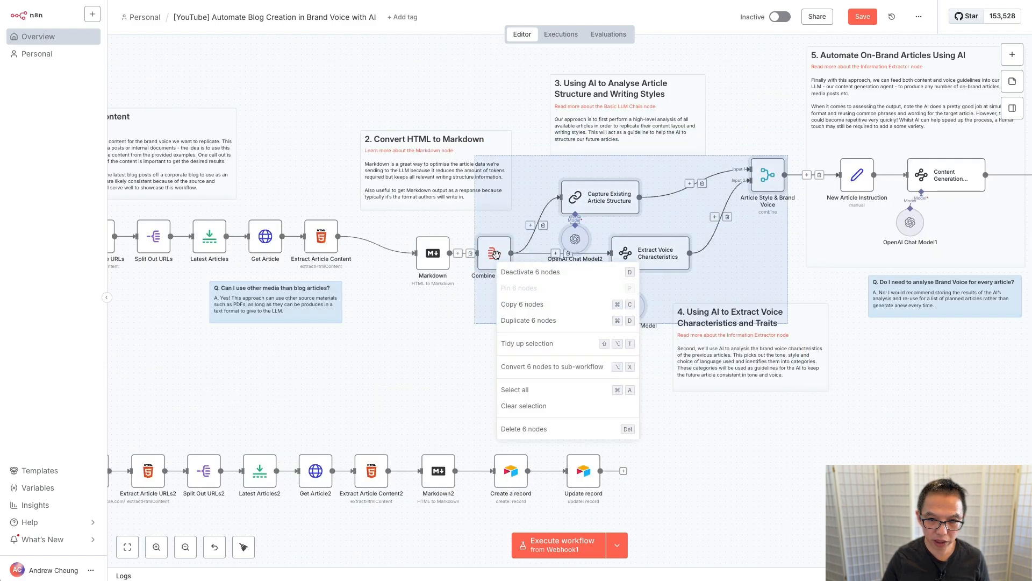
{"action": "left_click", "coordinate": [538, 320]}
{"action": "scroll", "coordinate": [433, 369], "scroll_direction": "up", "scroll_amount": 5}
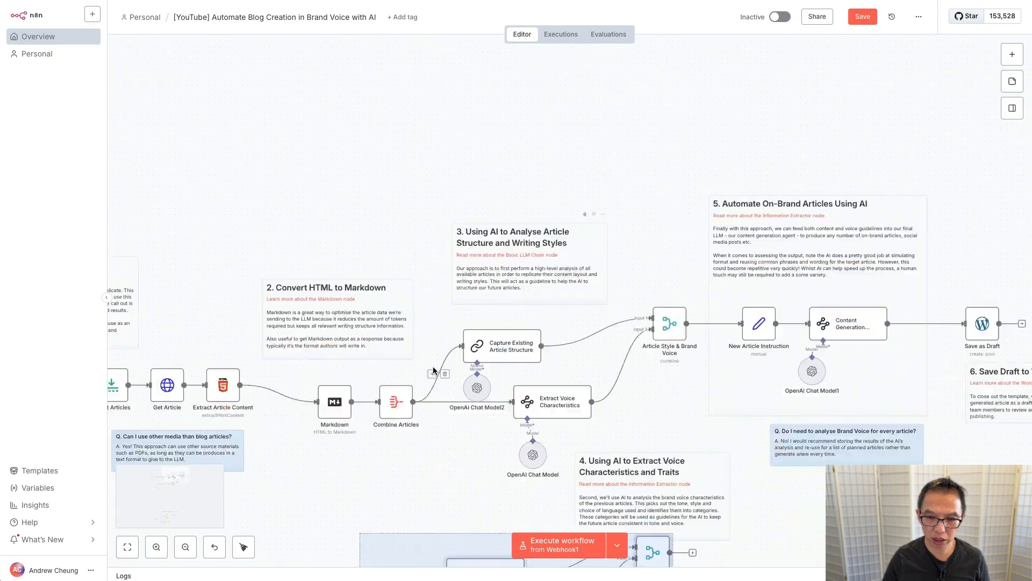
{"action": "scroll", "coordinate": [433, 368], "scroll_direction": "down", "scroll_amount": 9}
{"action": "scroll", "coordinate": [409, 360], "scroll_direction": "down", "scroll_amount": 5}
{"action": "scroll", "coordinate": [379, 332], "scroll_direction": "left", "scroll_amount": 3}
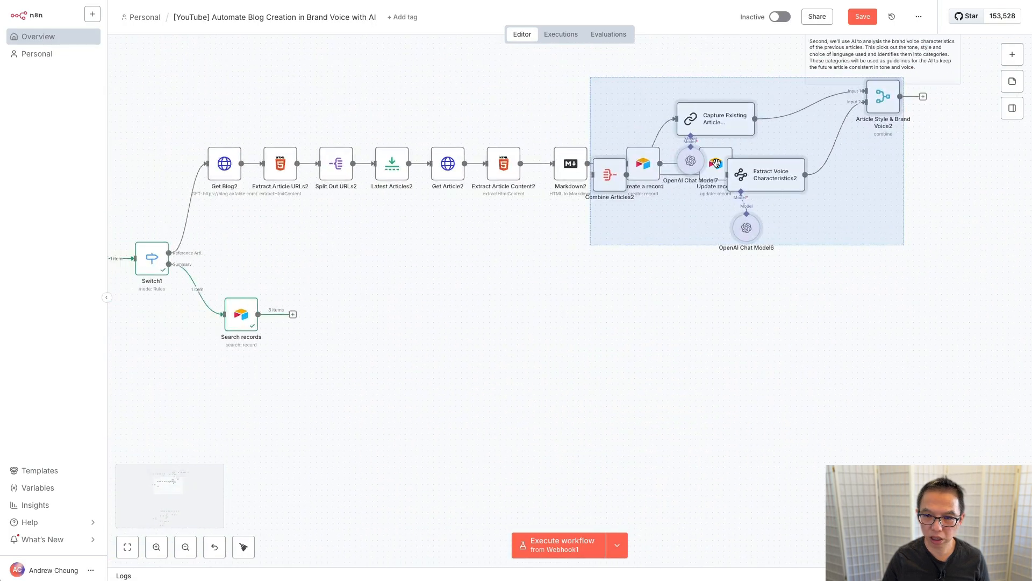
{"action": "left_click_drag", "start_coordinate": [615, 181], "coordinate": [301, 316]}
Step: Connect Search records' output to Combine Articles2 and check that node's settings
{"action": "left_click", "coordinate": [293, 315]}
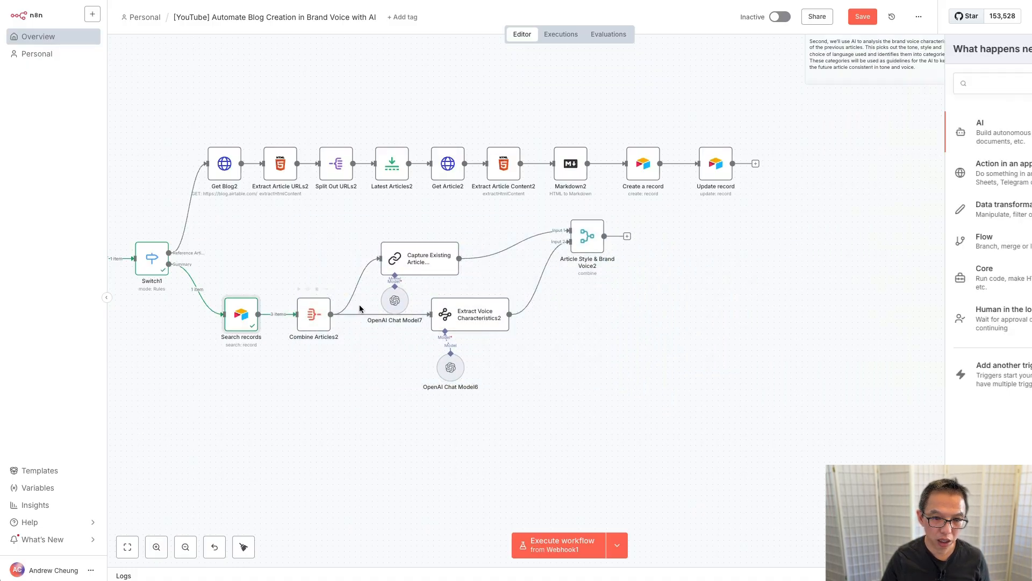
{"action": "double_click", "coordinate": [315, 309]}
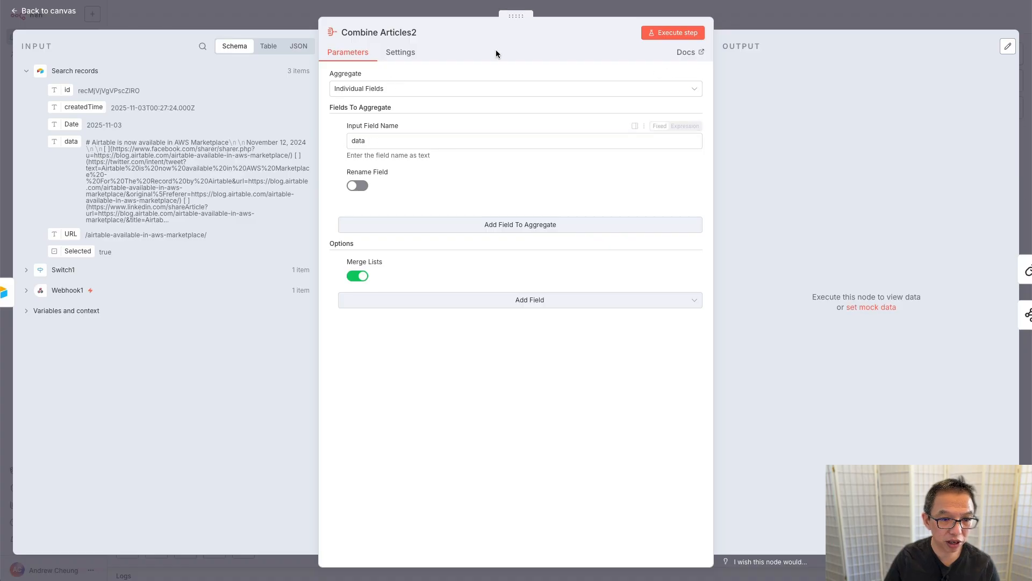
{"action": "left_click", "coordinate": [208, 14]}
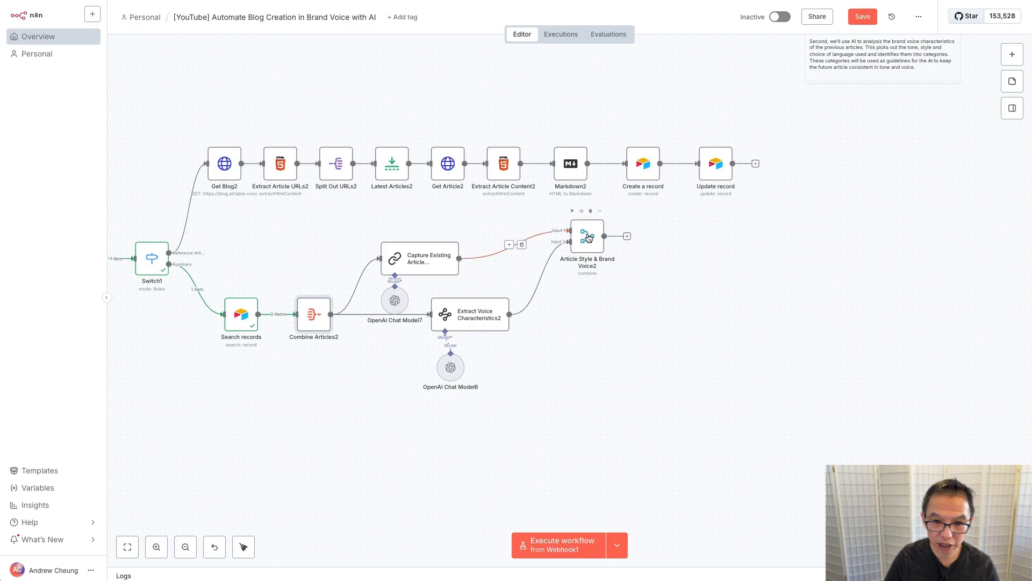
Step: Reposition Article Style & Brand Voice2 and move Extract Voice Characteristics2 with its chat model lower
{"action": "left_click_drag", "start_coordinate": [589, 236], "coordinate": [612, 297]}
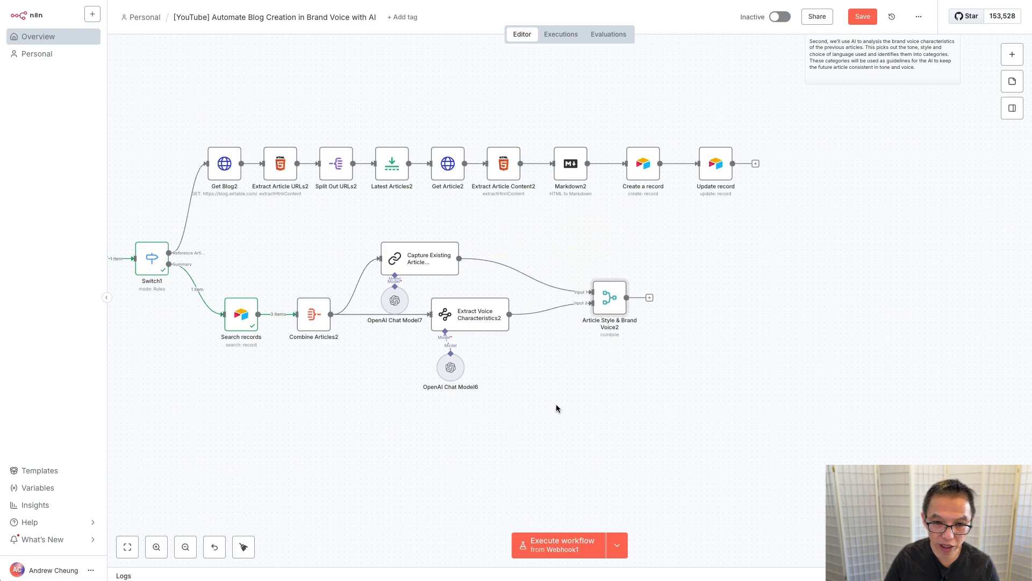
{"action": "left_click_drag", "start_coordinate": [556, 408], "coordinate": [421, 288]}
{"action": "left_click_drag", "start_coordinate": [451, 322], "coordinate": [406, 362]}
{"action": "left_click_drag", "start_coordinate": [617, 308], "coordinate": [562, 312]}
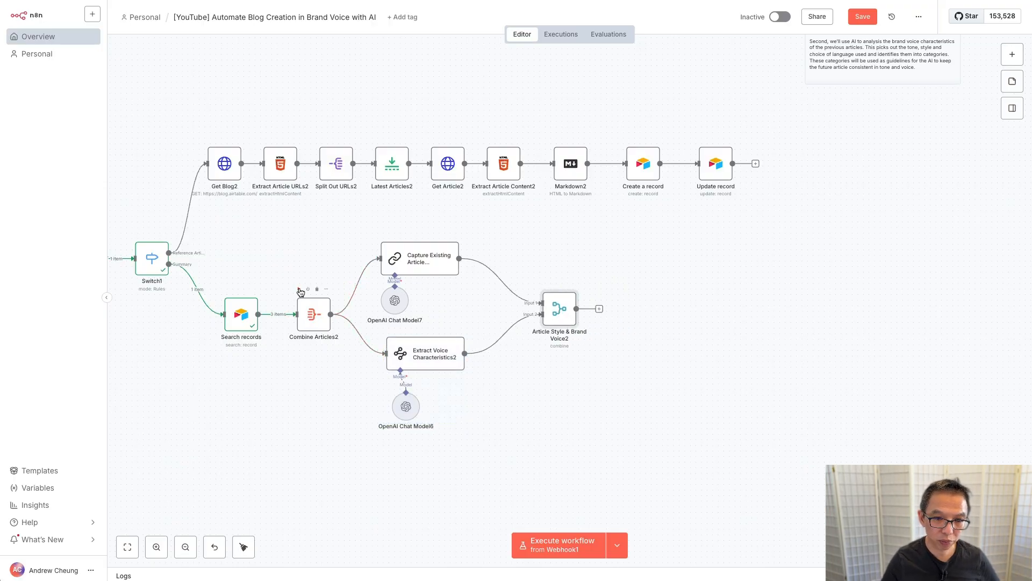
Step: Run Combine Articles2 and the branch through Article Style & Brand Voice2, then start Webhook1 listening
{"action": "left_click", "coordinate": [299, 289]}
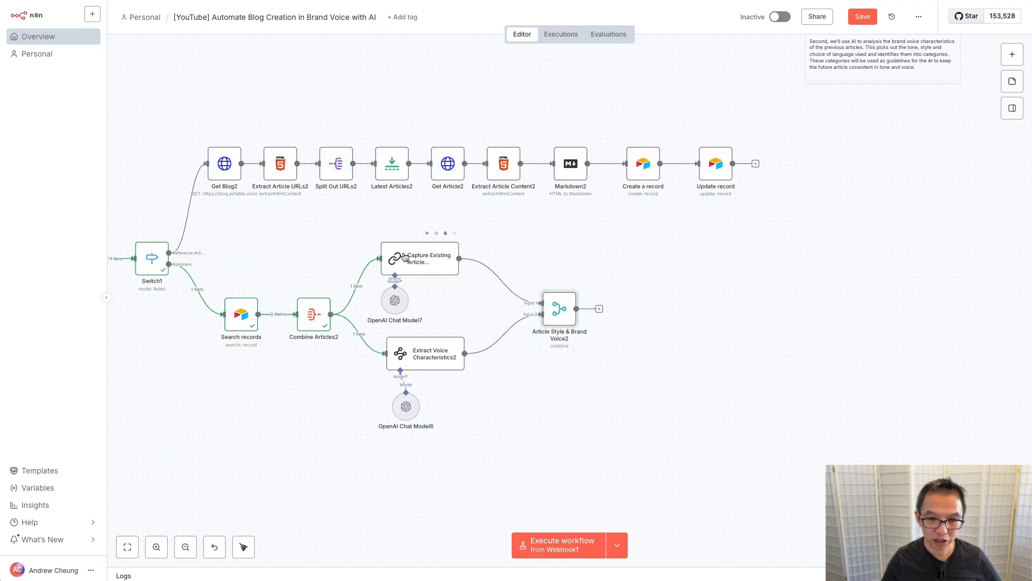
{"action": "left_click", "coordinate": [428, 235]}
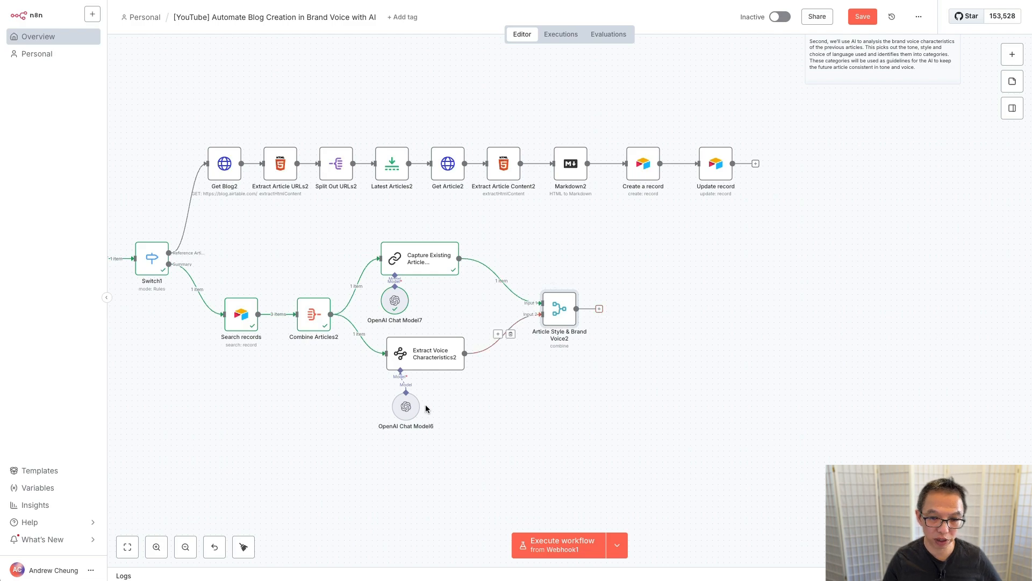
{"action": "scroll", "coordinate": [425, 404], "scroll_direction": "left", "scroll_amount": 5}
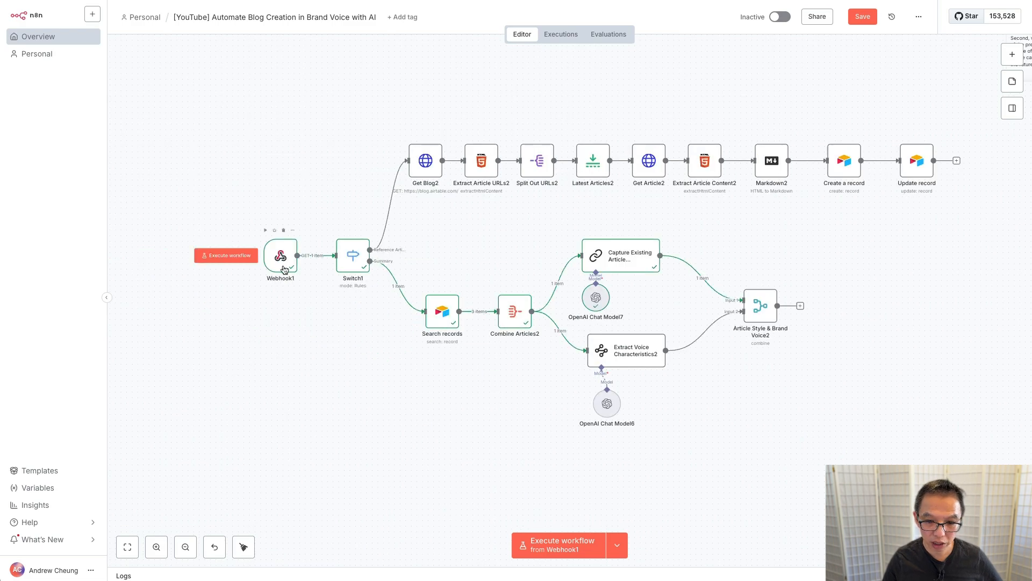
{"action": "left_click", "coordinate": [562, 547]}
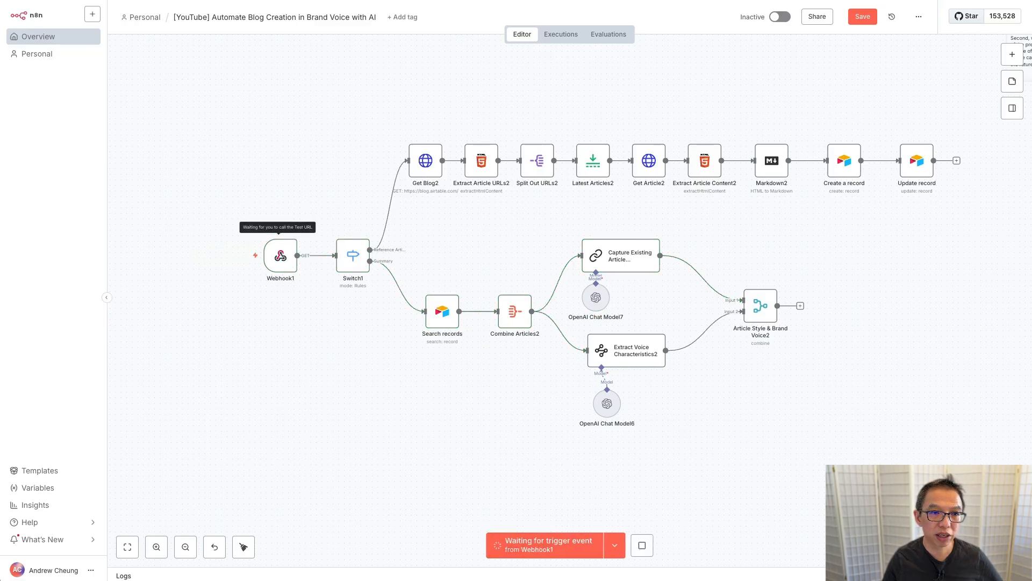
Step: Clear row 1's Status in Generate Summary and reset it to Submit for Generation
{"action": "key", "text": "ctrl+Tab"}
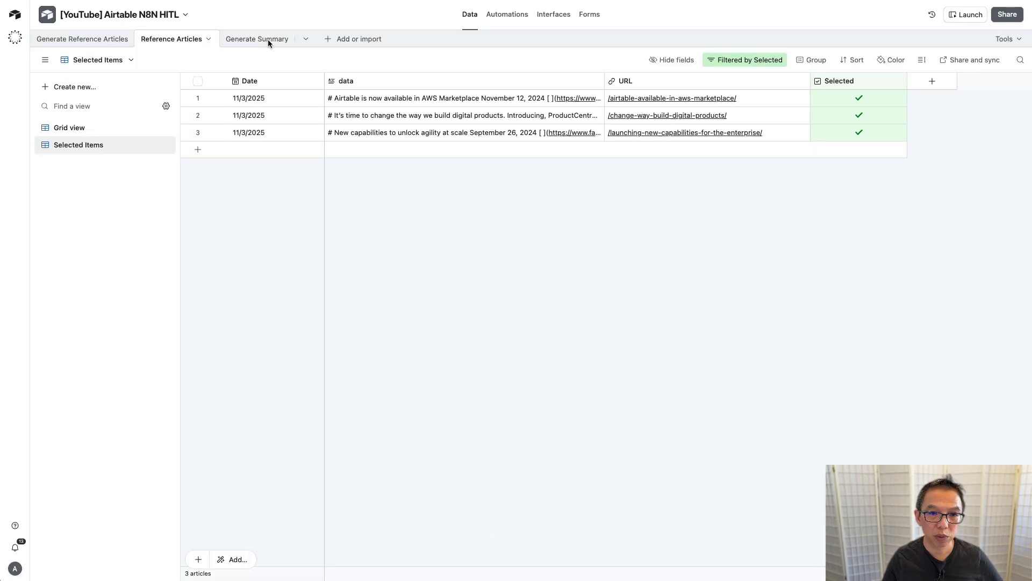
{"action": "left_click", "coordinate": [264, 42]}
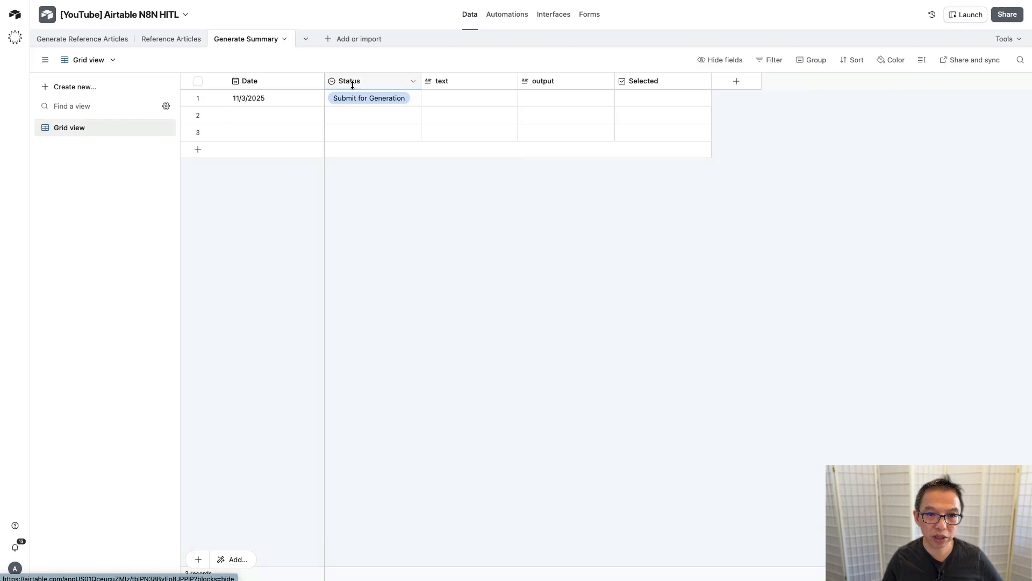
{"action": "left_click", "coordinate": [410, 98]}
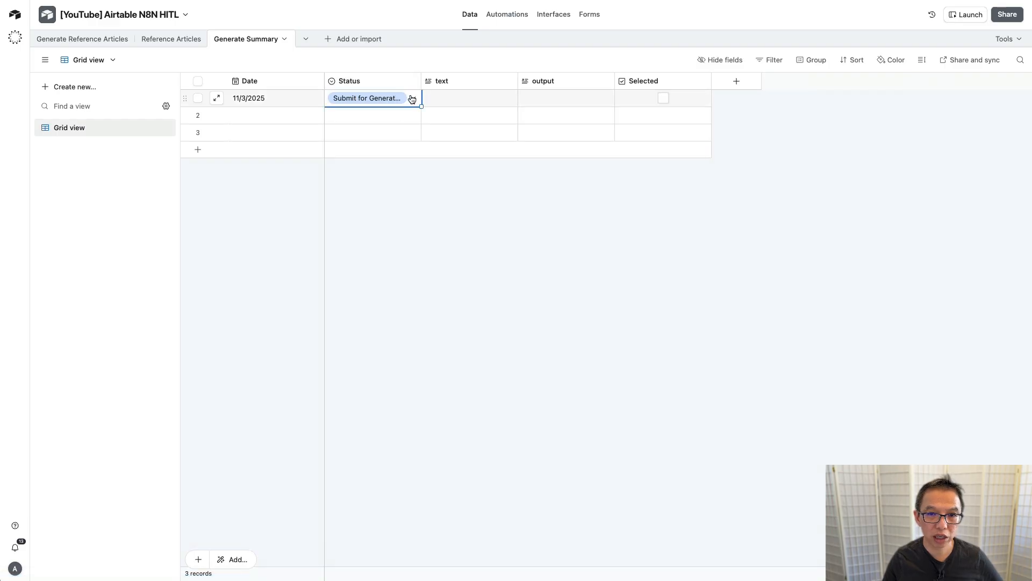
{"action": "left_click", "coordinate": [508, 17]}
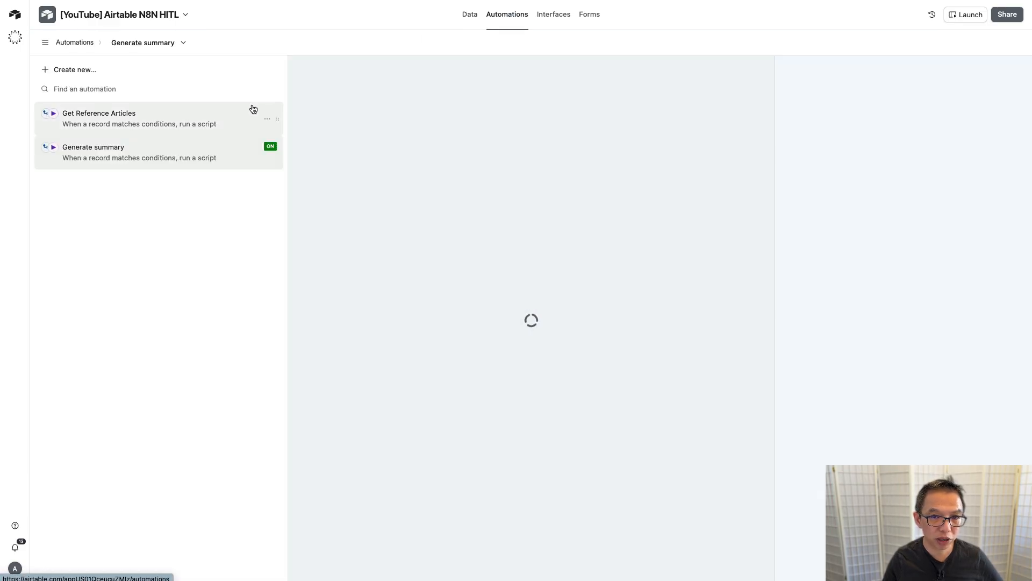
{"action": "left_click", "coordinate": [469, 14]}
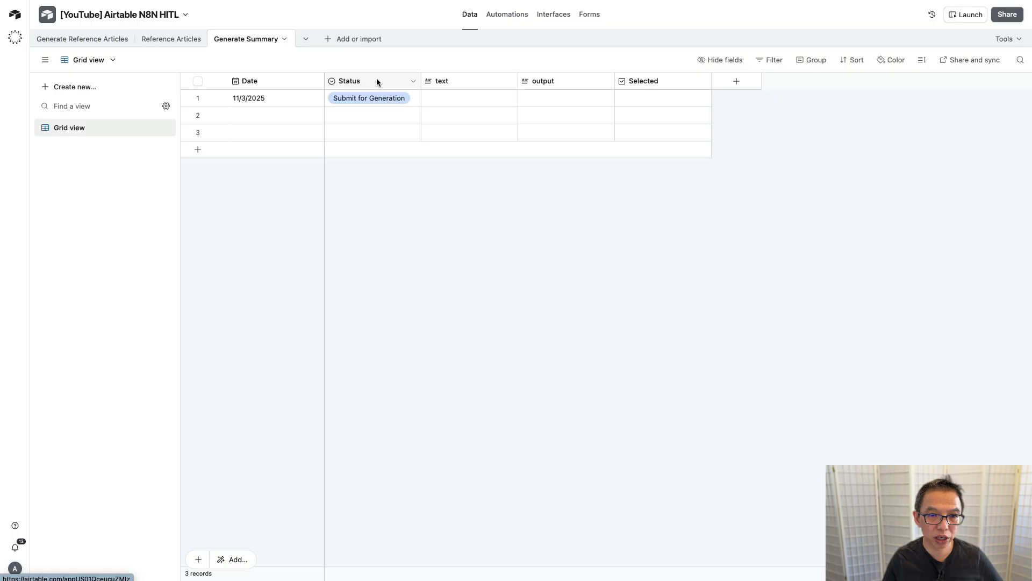
{"action": "left_click", "coordinate": [418, 98]}
{"action": "left_click", "coordinate": [418, 100]}
{"action": "left_click", "coordinate": [368, 138]}
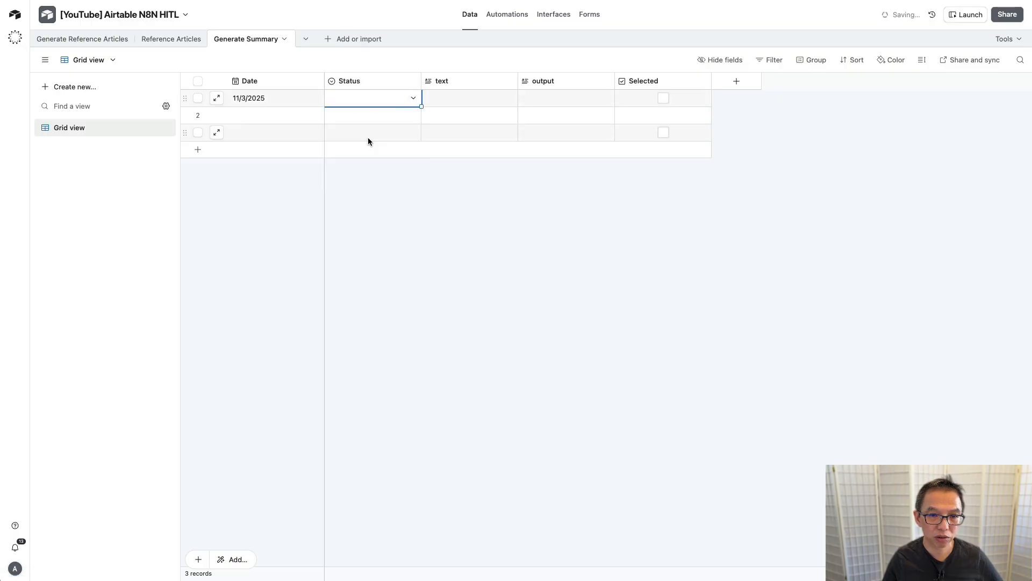
{"action": "left_click", "coordinate": [412, 100]}
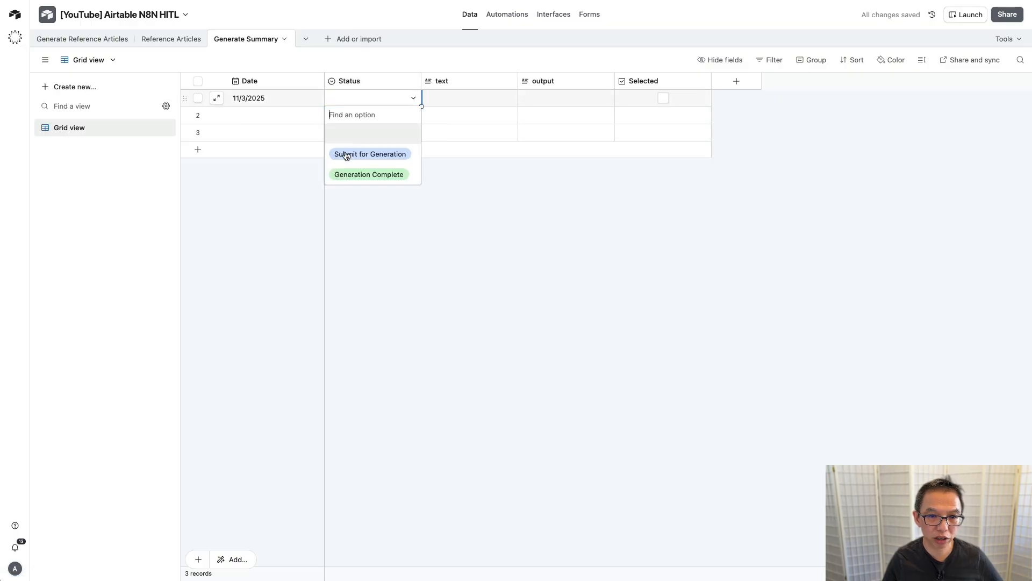
{"action": "left_click", "coordinate": [382, 155]}
{"action": "key", "text": "ctrl+Tab"}
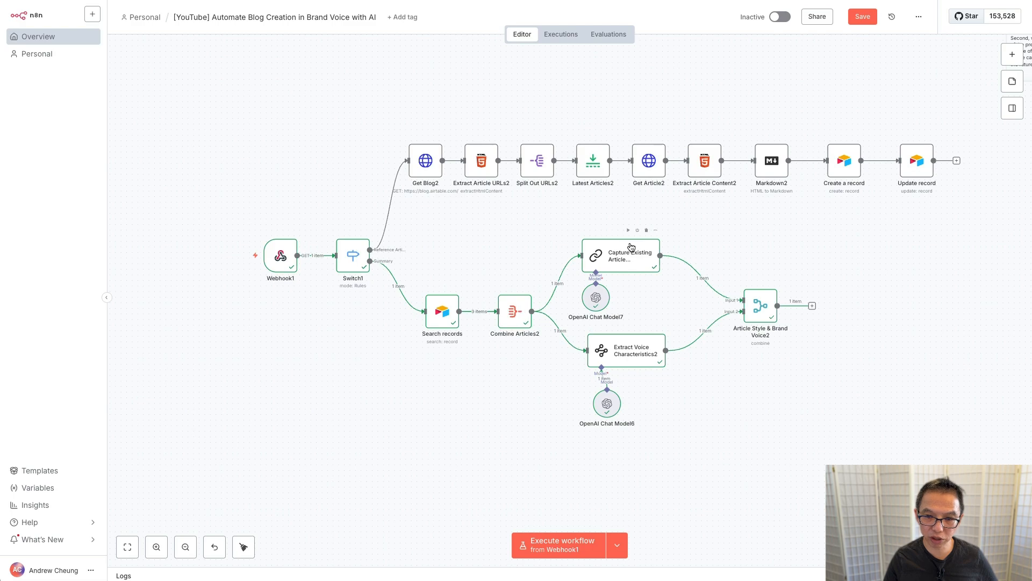
{"action": "double_click", "coordinate": [760, 307]}
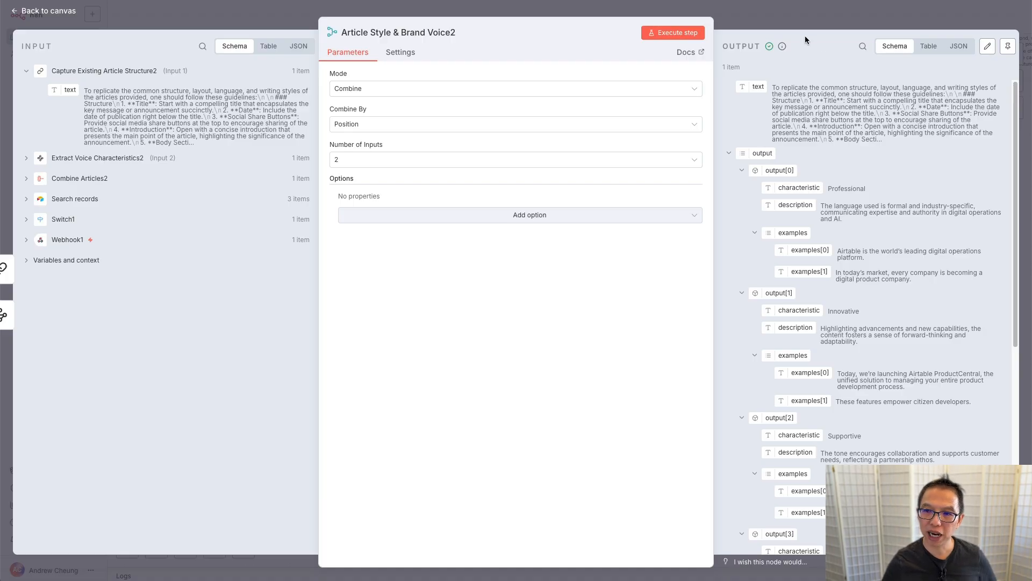
{"action": "left_click", "coordinate": [828, 19]}
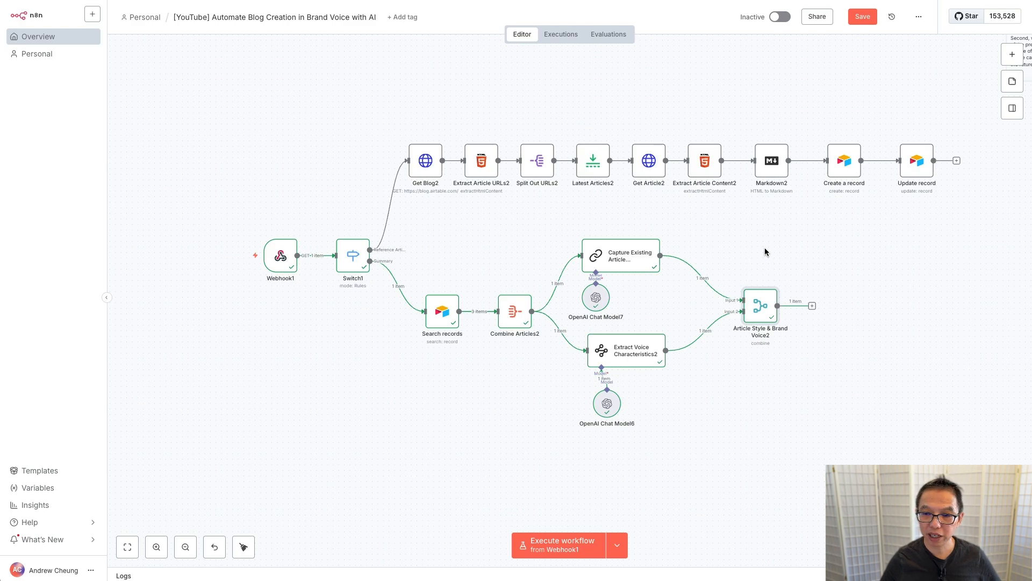
{"action": "scroll", "coordinate": [766, 252], "scroll_direction": "right", "scroll_amount": 5}
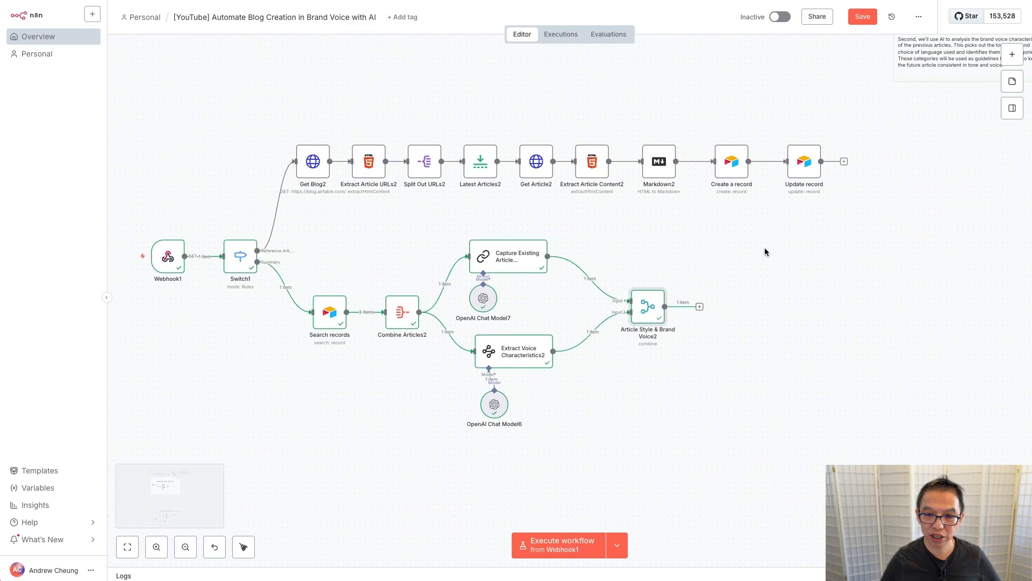
Step: Add an Airtable Update record step on the Generate Summary table of the [YouTube] Airtable N8N HITL base
{"action": "left_click", "coordinate": [699, 307]}
{"action": "type", "text": "air"}
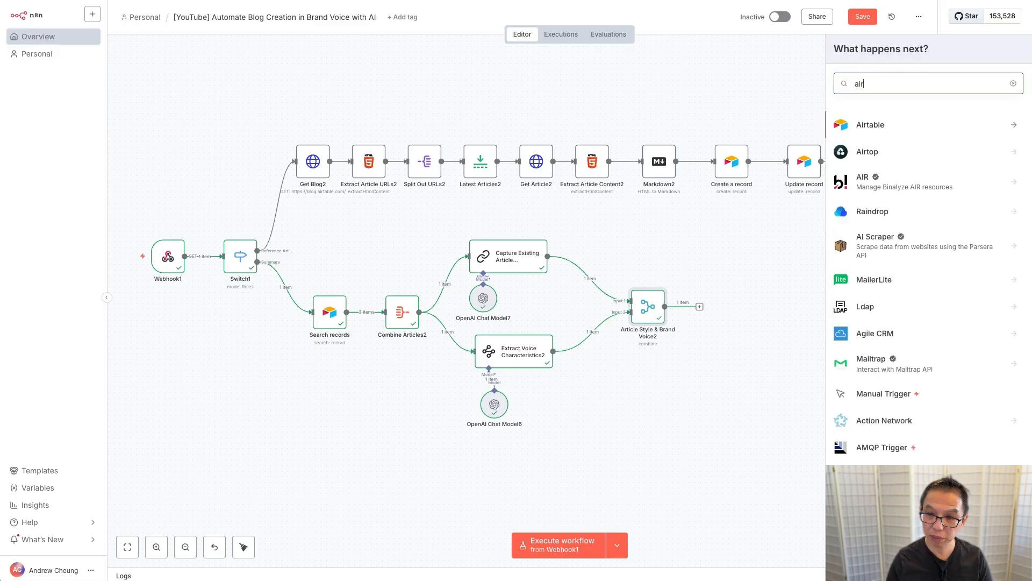
{"action": "left_click", "coordinate": [940, 127]}
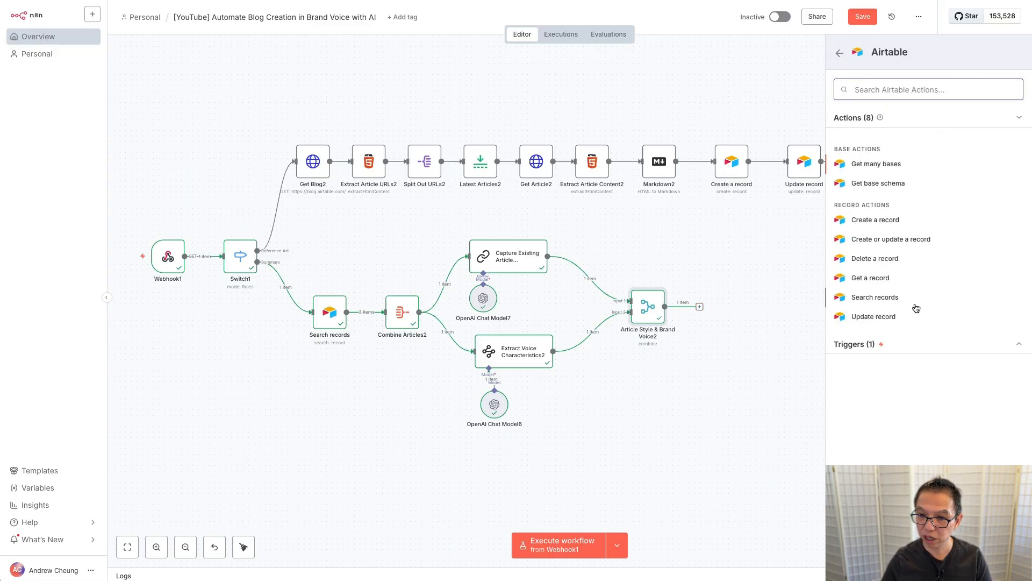
{"action": "left_click", "coordinate": [885, 319]}
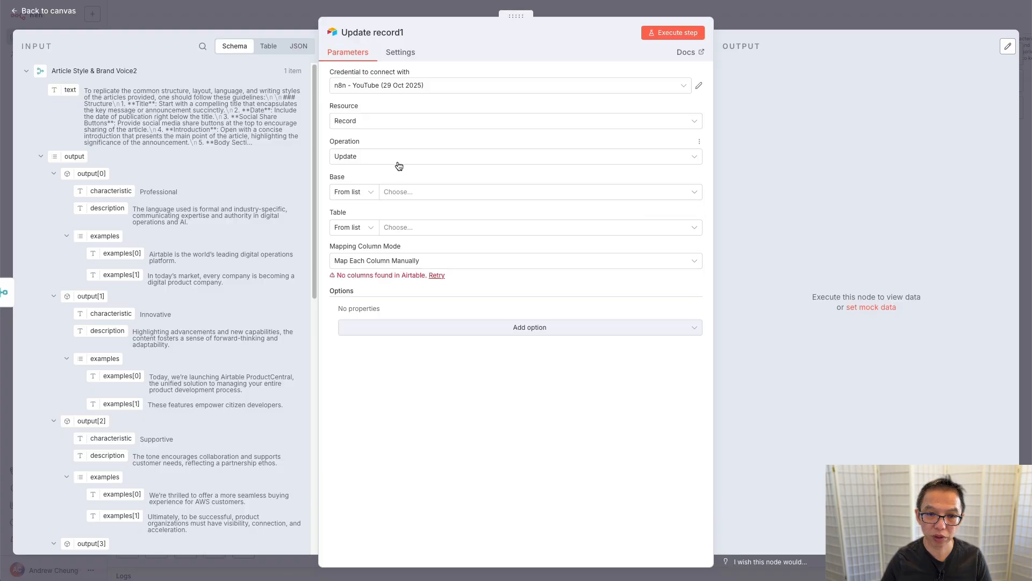
{"action": "left_click", "coordinate": [398, 192]}
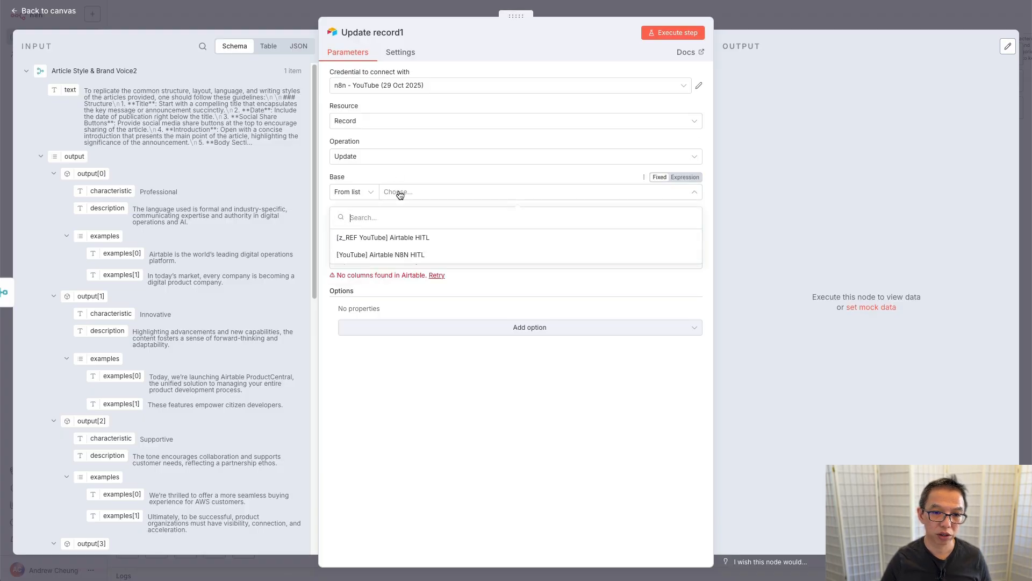
{"action": "left_click", "coordinate": [396, 255]}
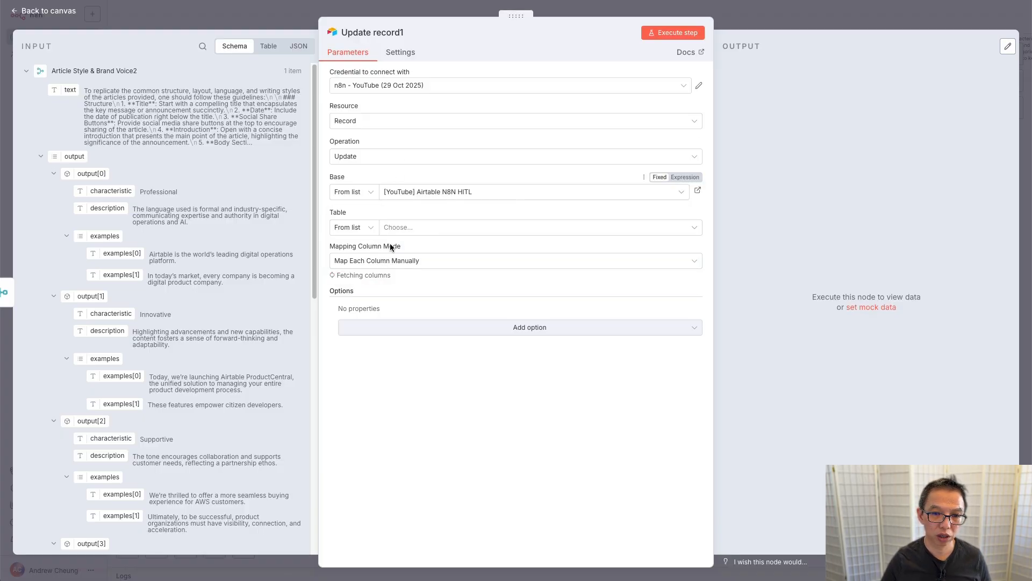
{"action": "left_click", "coordinate": [431, 228]}
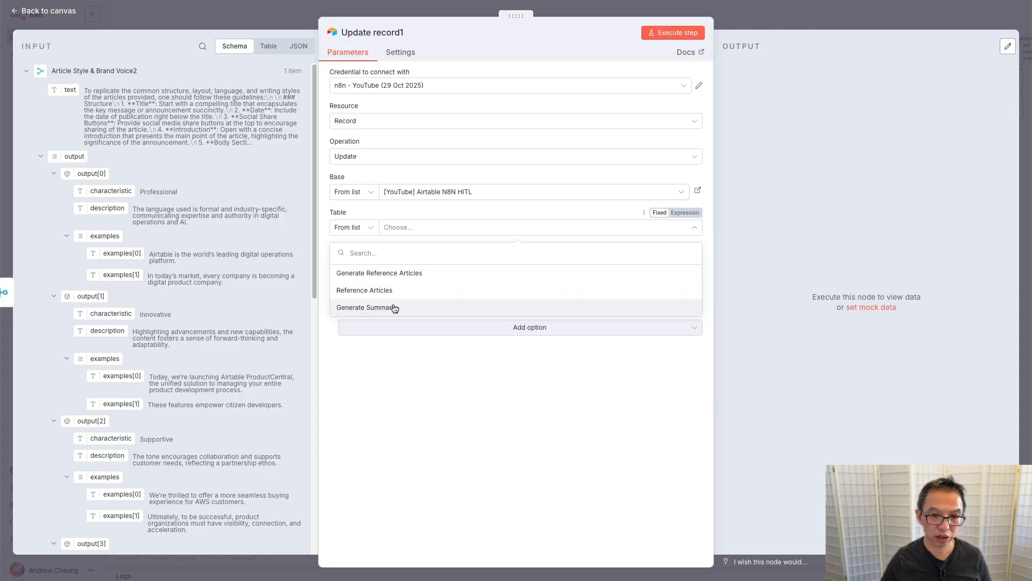
{"action": "left_click", "coordinate": [377, 308]}
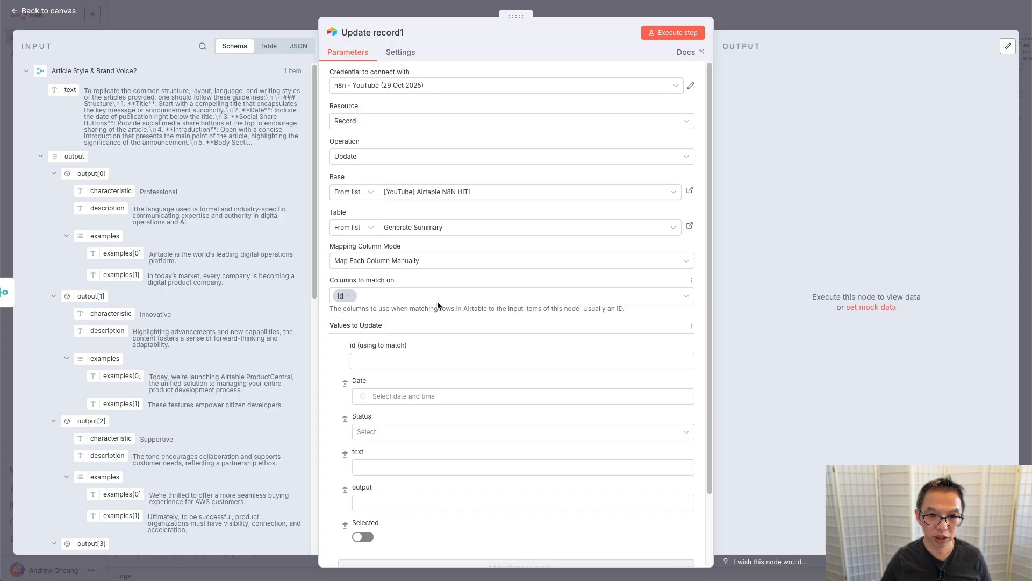
Step: Map Webhook1's query recordId into the 'id (using to match)' field
{"action": "scroll", "coordinate": [76, 426], "scroll_direction": "down", "scroll_amount": 10}
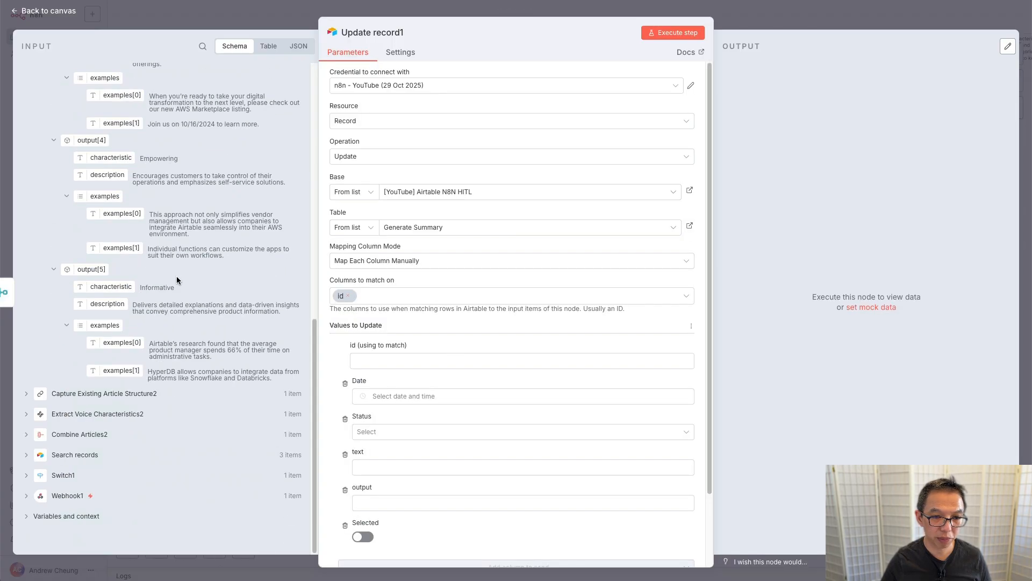
{"action": "left_click", "coordinate": [25, 495]}
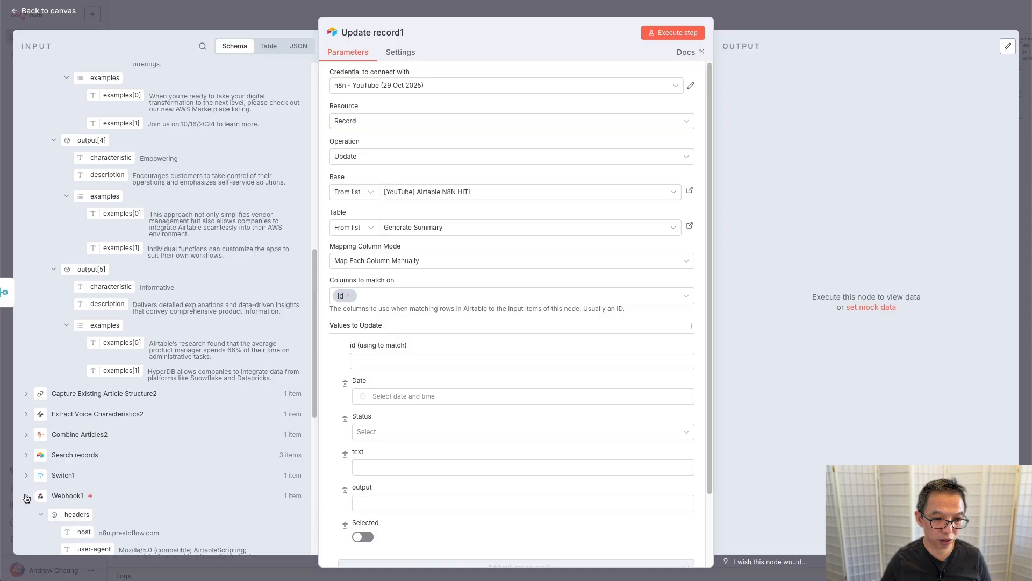
{"action": "scroll", "coordinate": [109, 414], "scroll_direction": "down", "scroll_amount": 6}
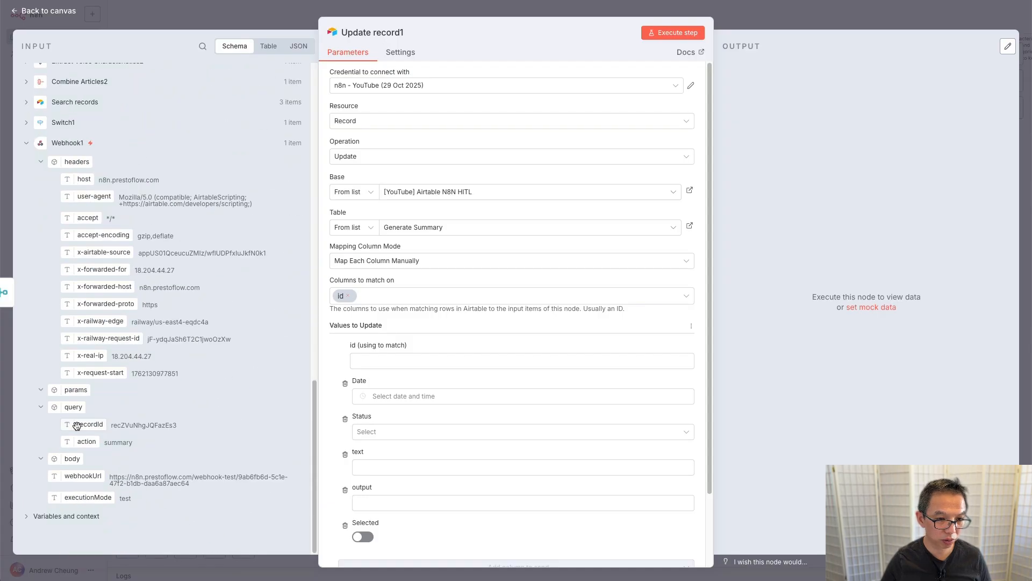
{"action": "left_click_drag", "start_coordinate": [81, 424], "coordinate": [386, 355]}
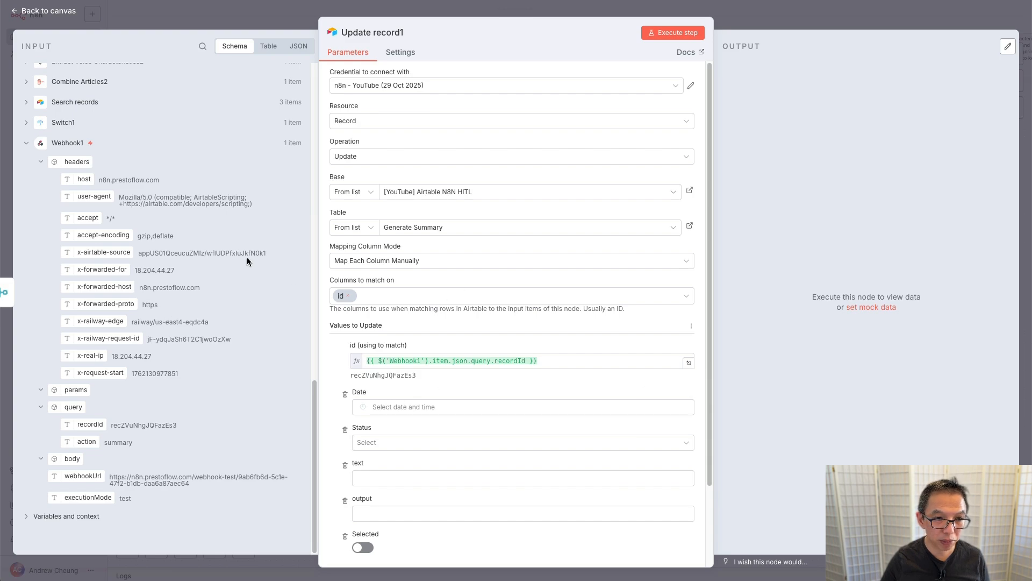
Step: Map text and output, set Status to Generation Complete, and test the node, which errors
{"action": "scroll", "coordinate": [248, 261], "scroll_direction": "up", "scroll_amount": 15}
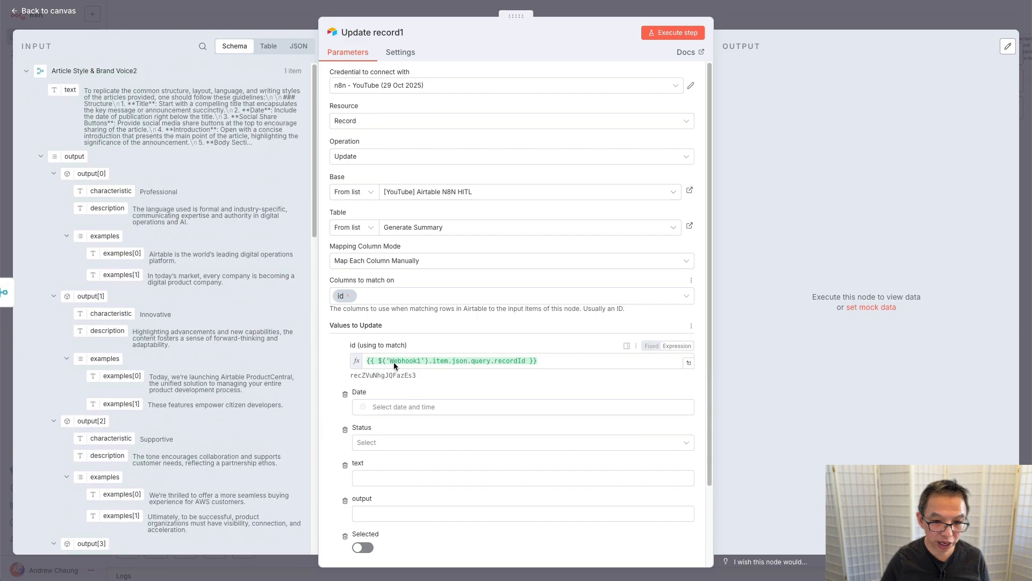
{"action": "left_click_drag", "start_coordinate": [61, 85], "coordinate": [379, 477]}
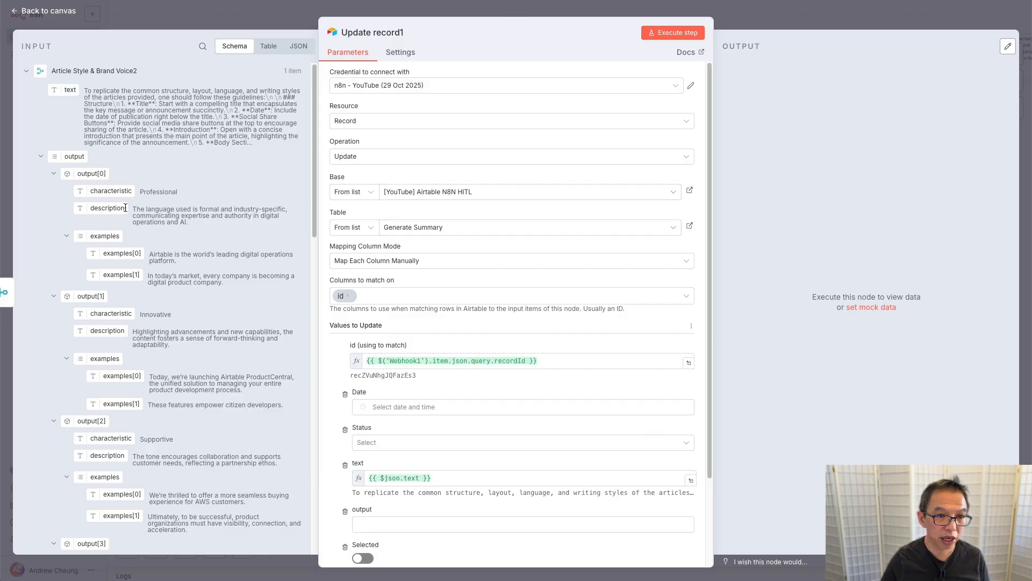
{"action": "left_click_drag", "start_coordinate": [61, 156], "coordinate": [383, 529]}
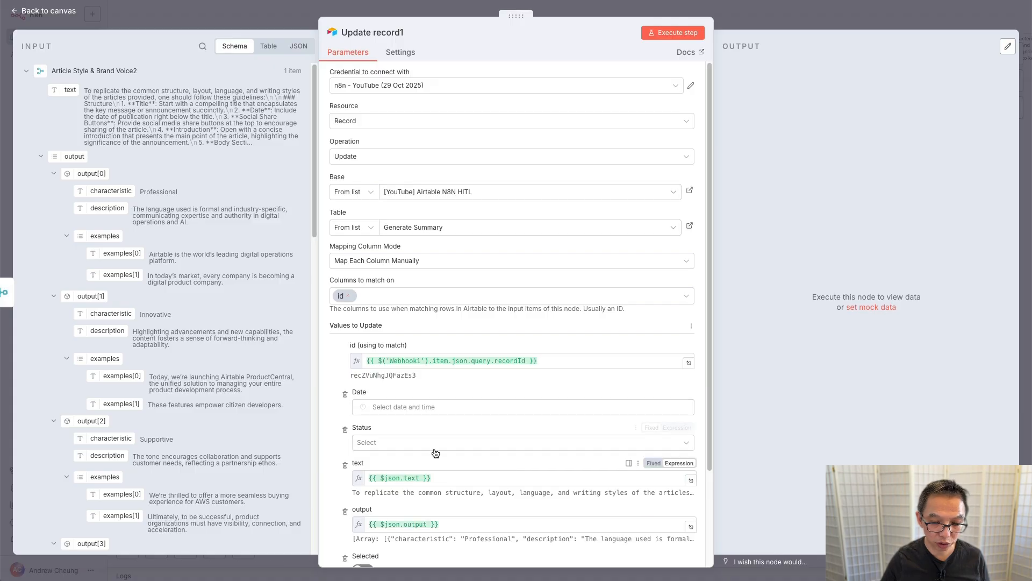
{"action": "left_click", "coordinate": [466, 442]}
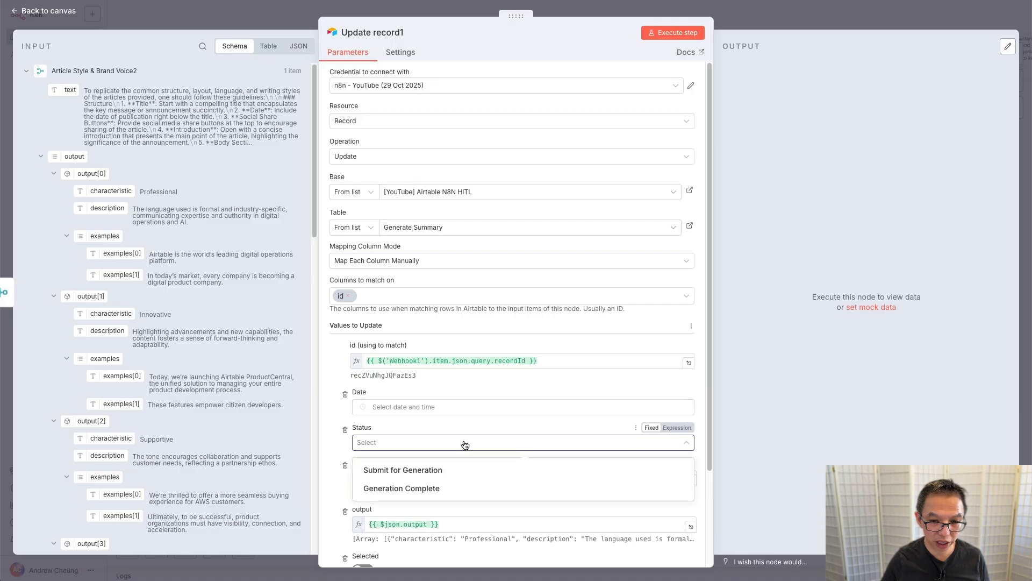
{"action": "left_click", "coordinate": [436, 492]}
{"action": "scroll", "coordinate": [478, 340], "scroll_direction": "down", "scroll_amount": 3}
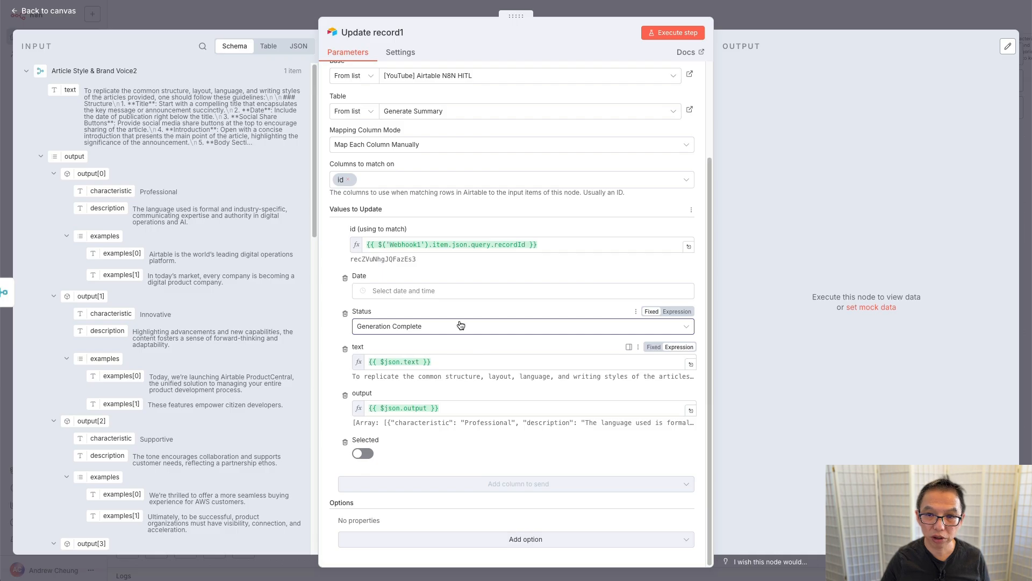
{"action": "left_click", "coordinate": [689, 34]}
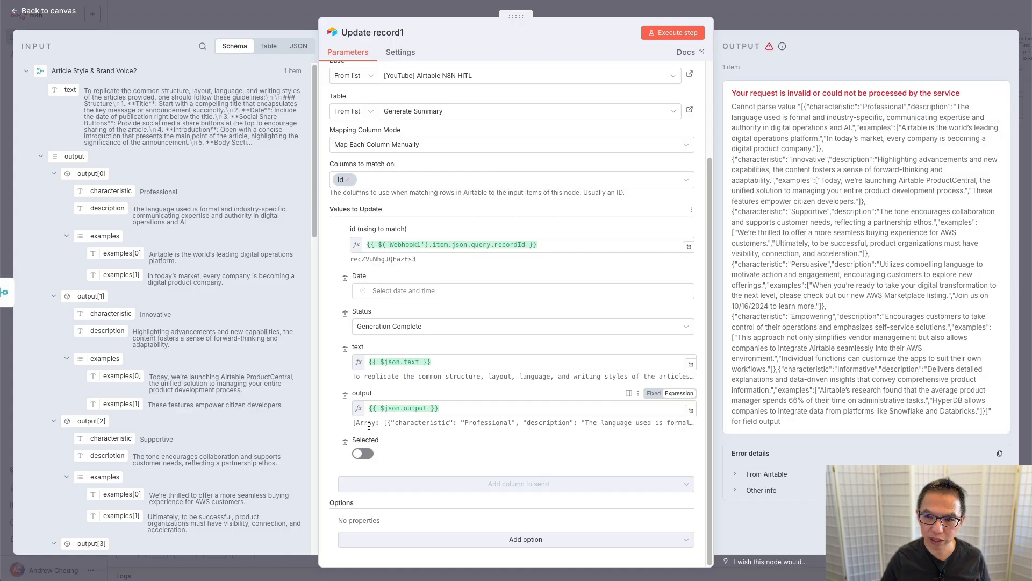
Step: Enable the Typecast option on Update record1 and rerun it successfully
{"action": "left_click", "coordinate": [488, 543]}
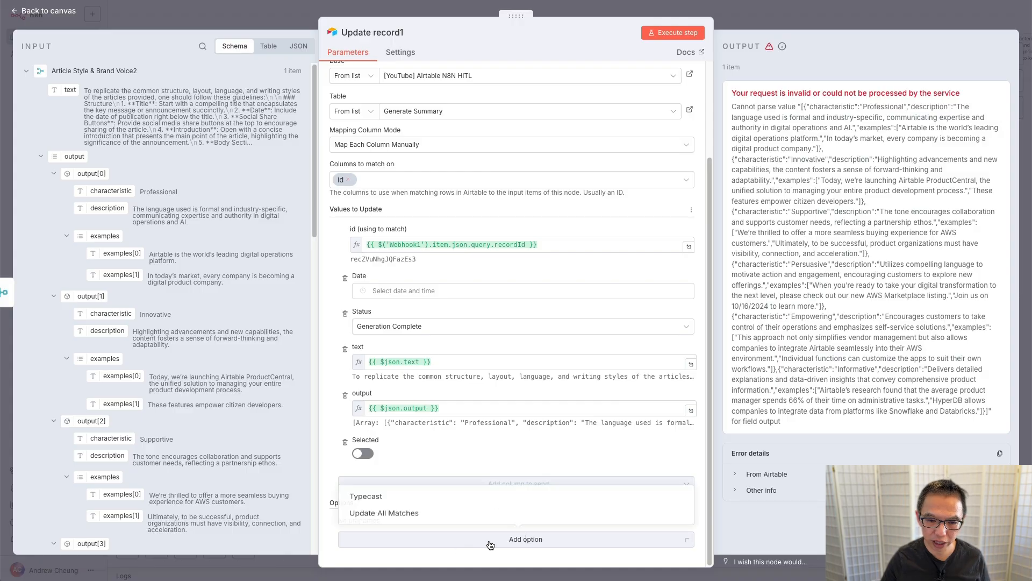
{"action": "left_click", "coordinate": [453, 497]}
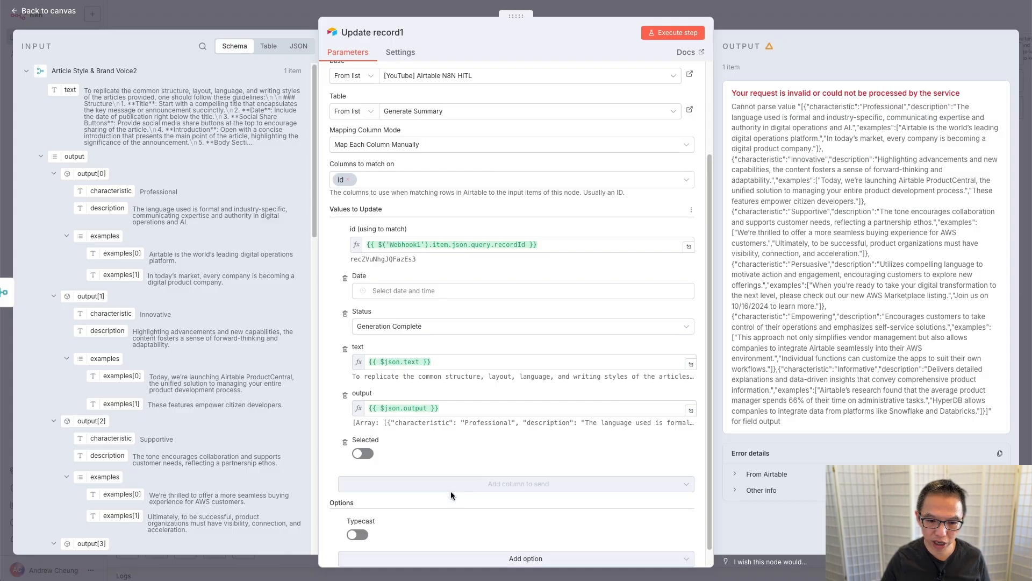
{"action": "left_click", "coordinate": [358, 535]}
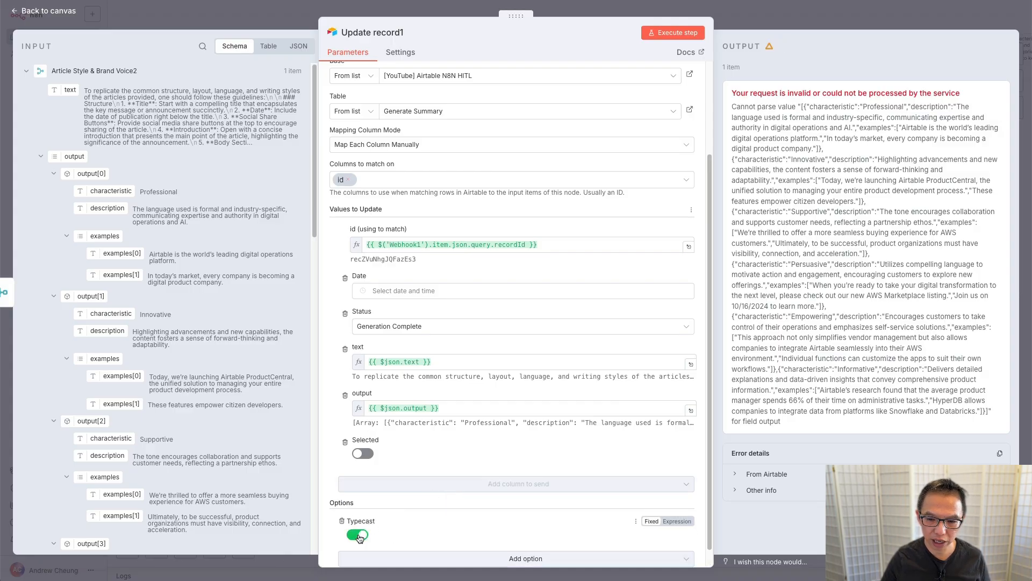
{"action": "left_click", "coordinate": [677, 35]}
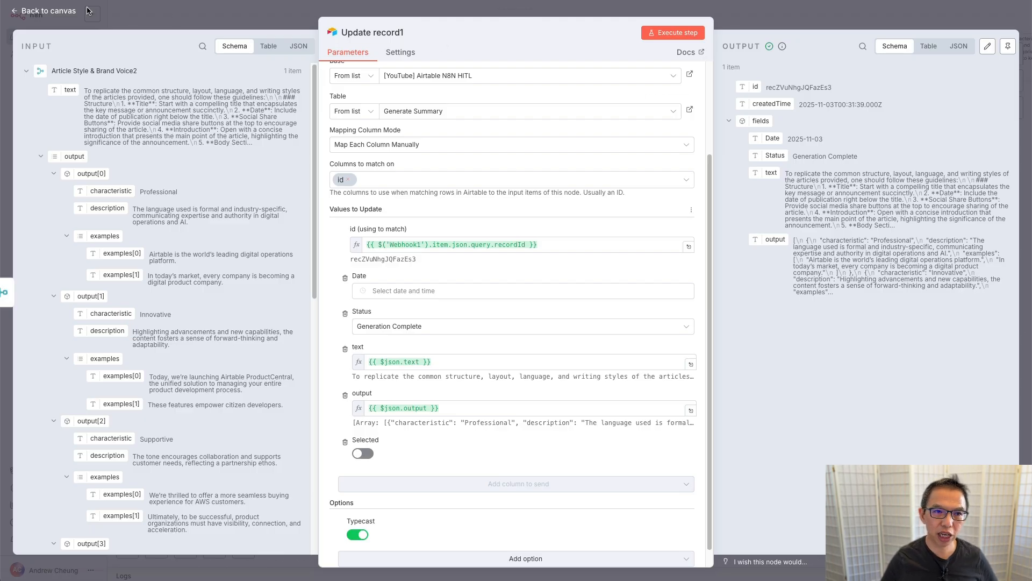
Step: Verify the updated record in Airtable, widening the output column to read it
{"action": "key", "text": "ctrl+Tab"}
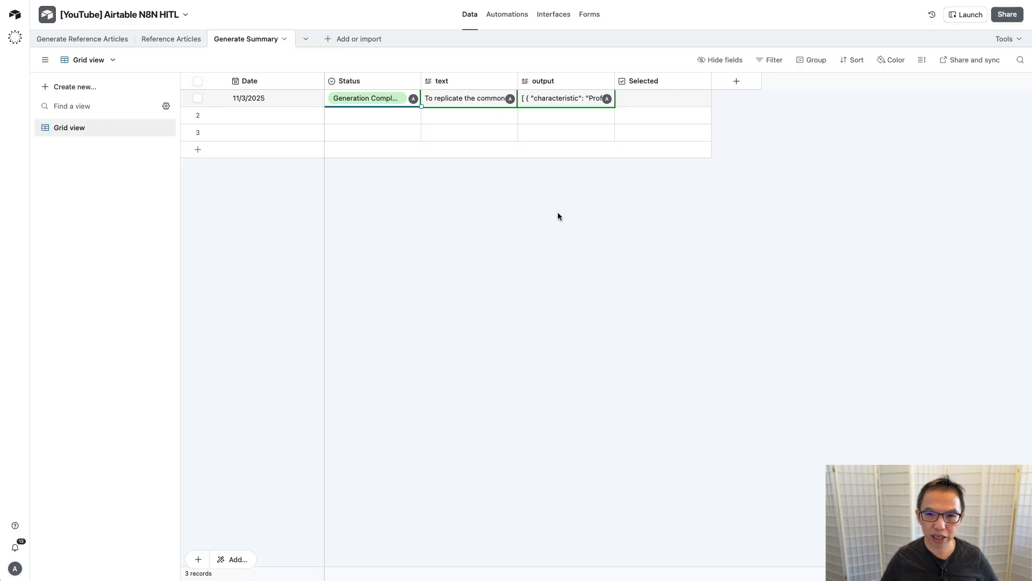
{"action": "left_click_drag", "start_coordinate": [614, 80], "coordinate": [737, 81]}
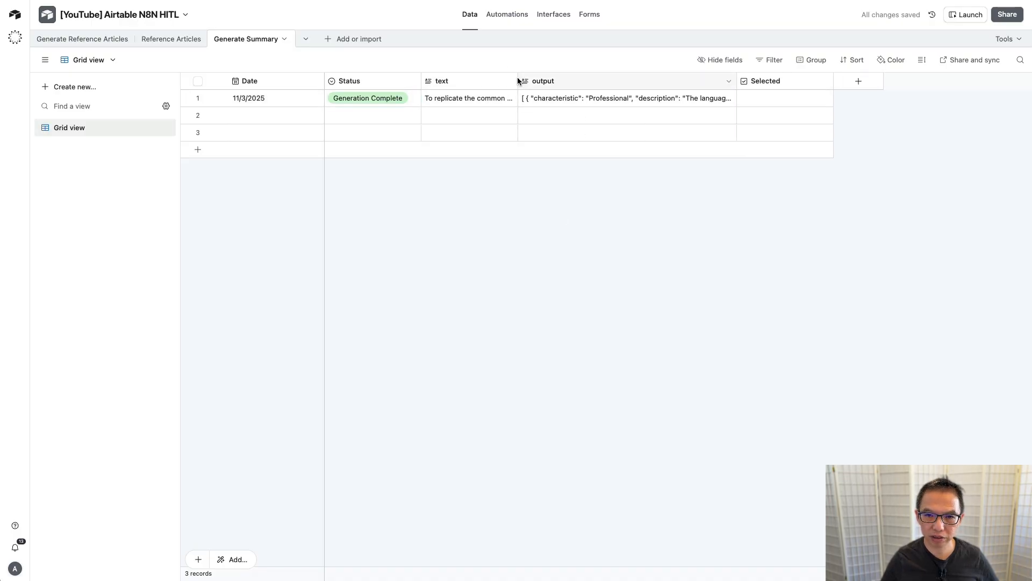
{"action": "left_click", "coordinate": [247, 15]}
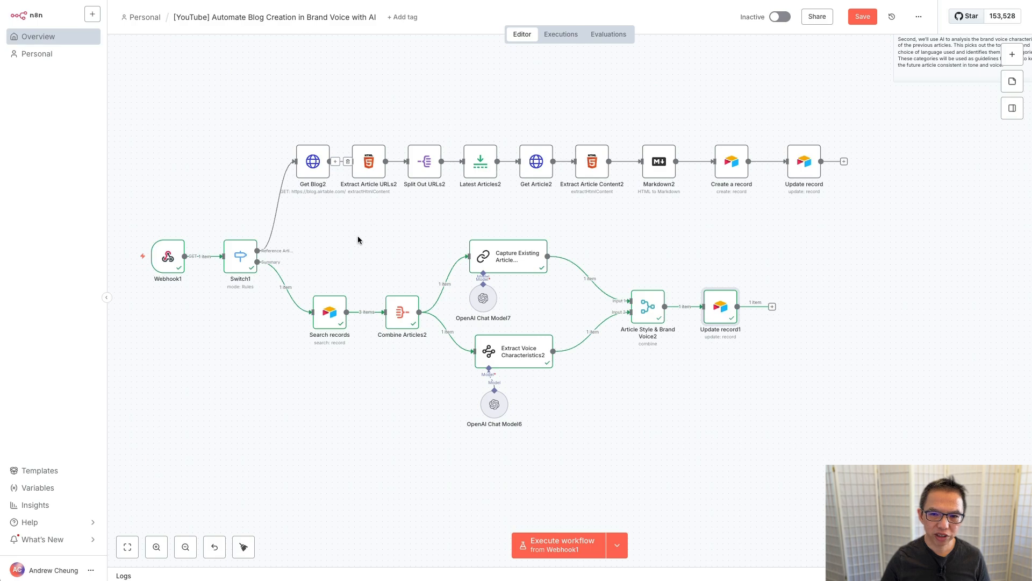
{"action": "scroll", "coordinate": [366, 234], "scroll_direction": "down", "scroll_amount": 5}
{"action": "scroll", "coordinate": [367, 231], "scroll_direction": "up", "scroll_amount": 2}
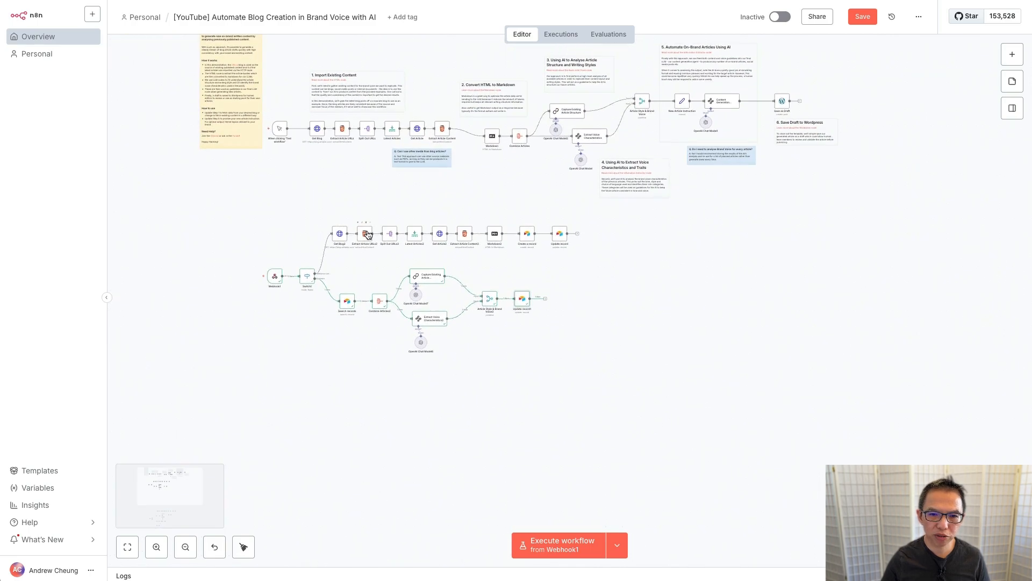
{"action": "scroll", "coordinate": [364, 237], "scroll_direction": "up", "scroll_amount": 5}
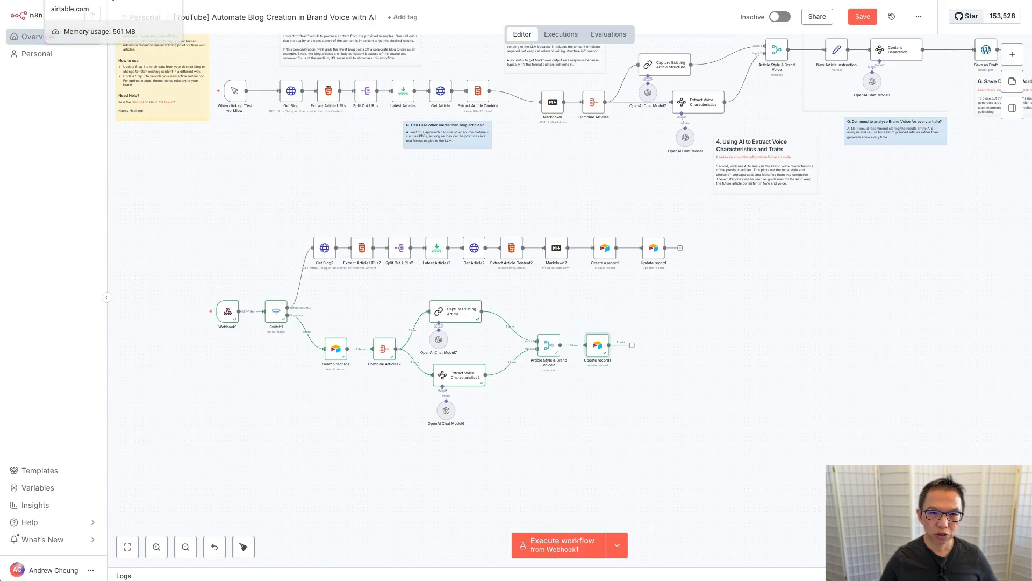
{"action": "left_click", "coordinate": [86, 0]}
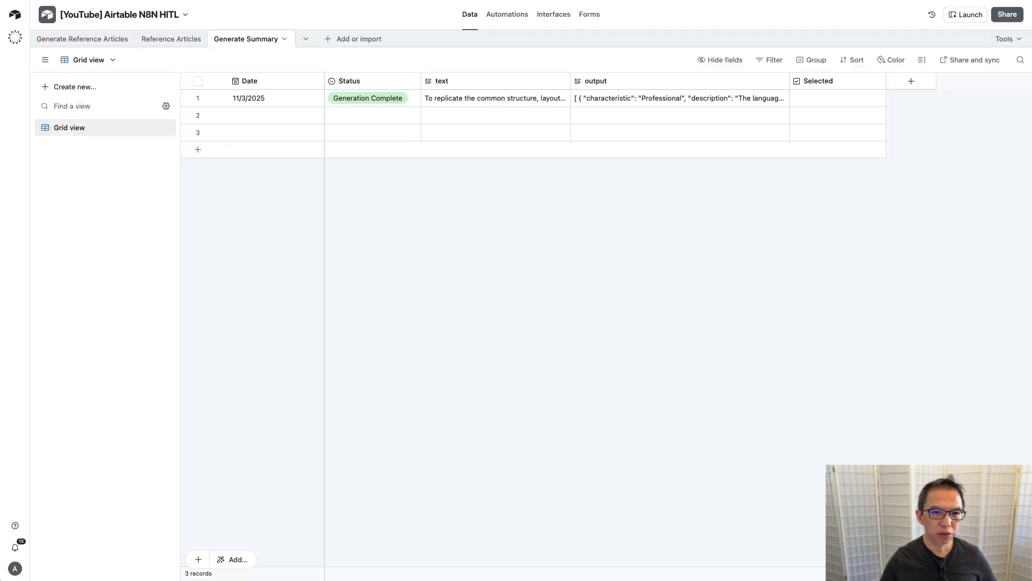
Step: Create a new blank Airtable table named 'Article Instructions'
{"action": "left_click", "coordinate": [329, 40]}
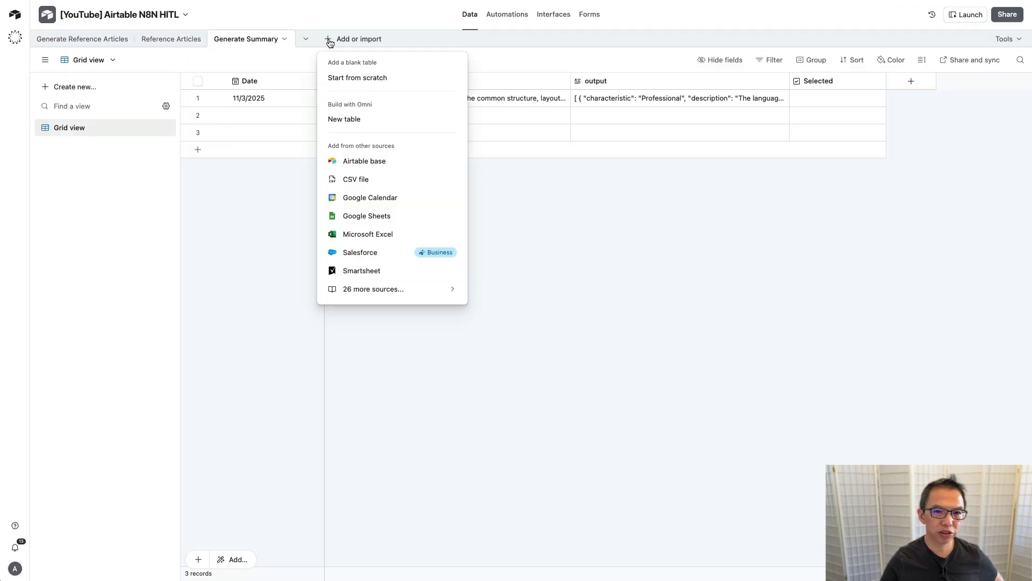
{"action": "left_click", "coordinate": [350, 78]}
{"action": "type", "text": "Arti"}
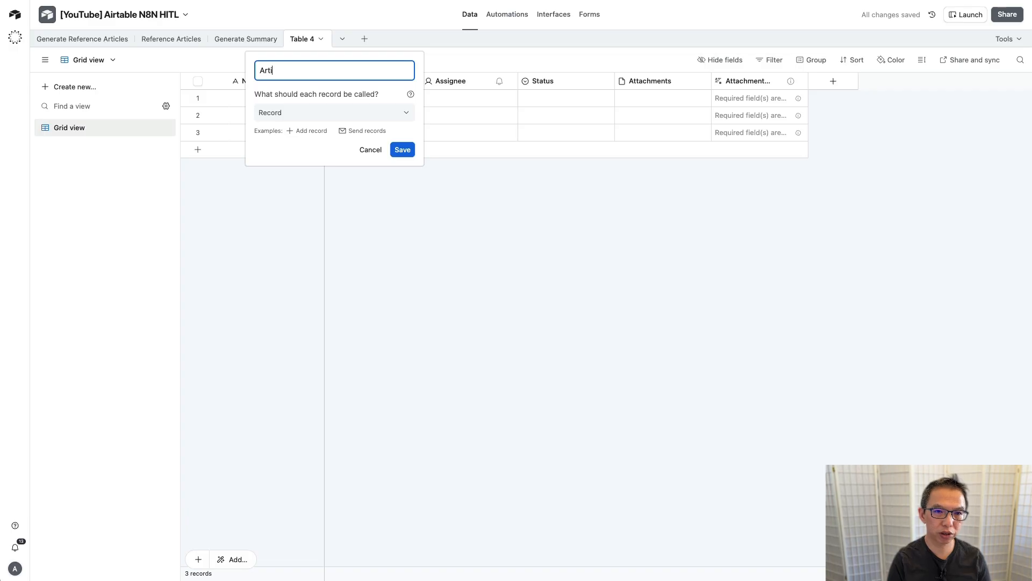
{"action": "type", "text": "cle Instructions"}
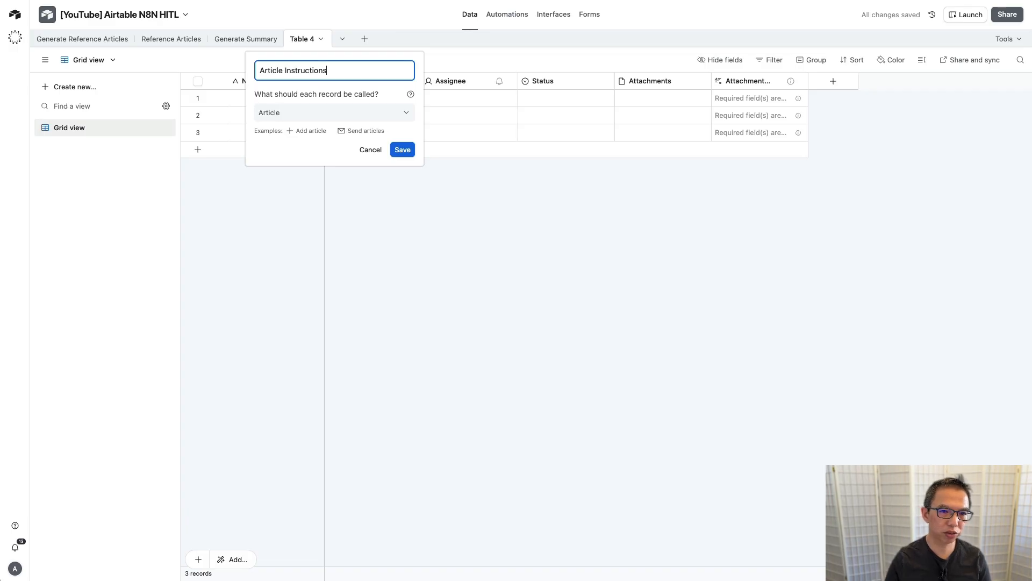
{"action": "left_click", "coordinate": [402, 150]}
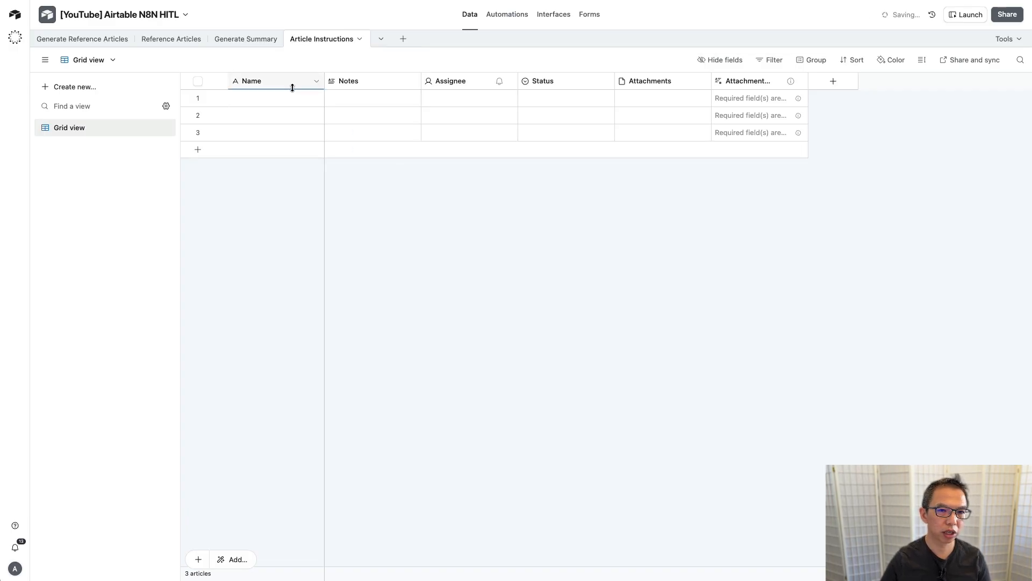
Step: Rename the primary field to 'Date' and make it a Date field
{"action": "double_click", "coordinate": [276, 82]}
{"action": "type", "text": "Date"}
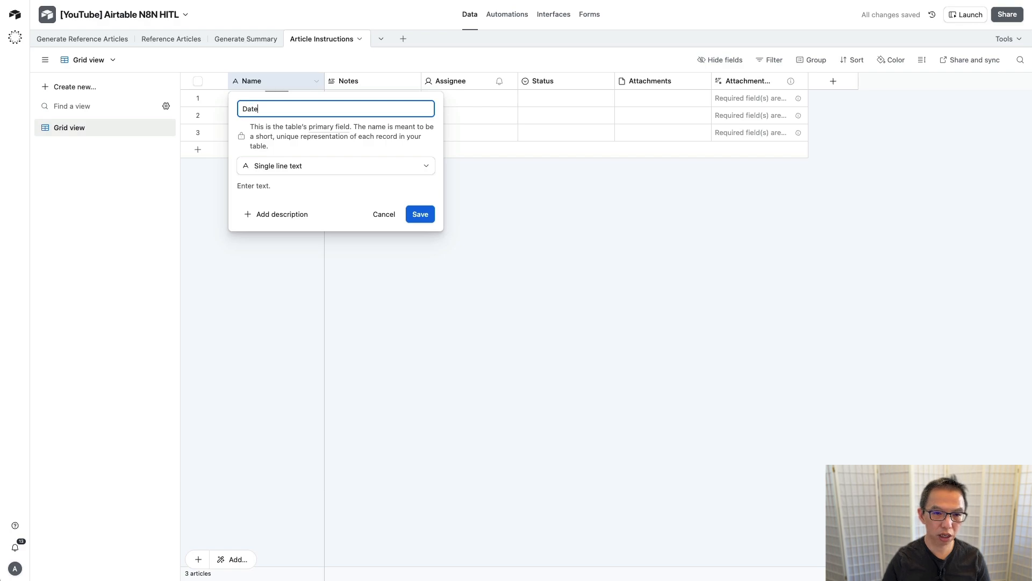
{"action": "left_click", "coordinate": [284, 163]}
{"action": "type", "text": "date"}
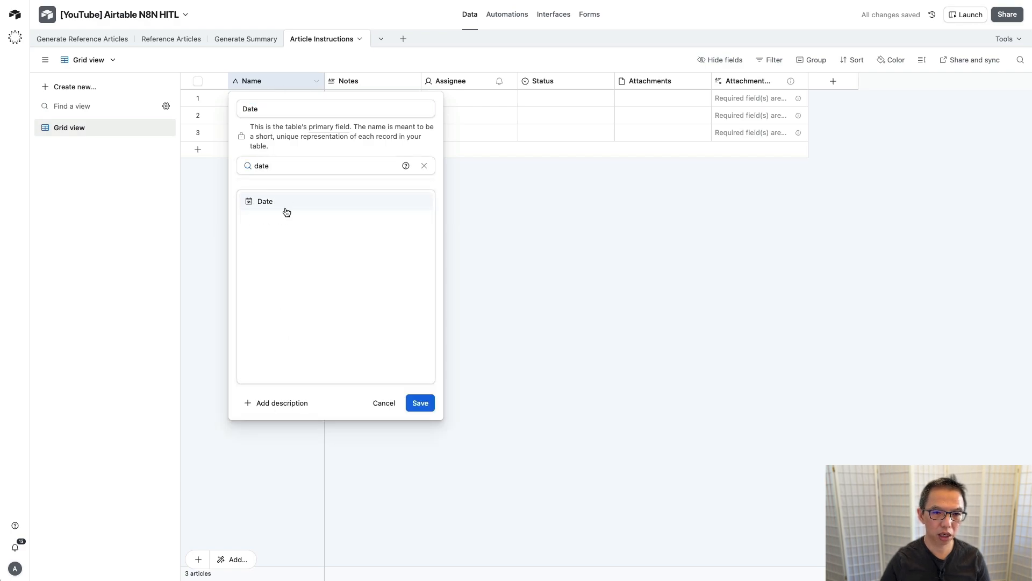
{"action": "left_click", "coordinate": [309, 209]}
{"action": "left_click", "coordinate": [421, 336]}
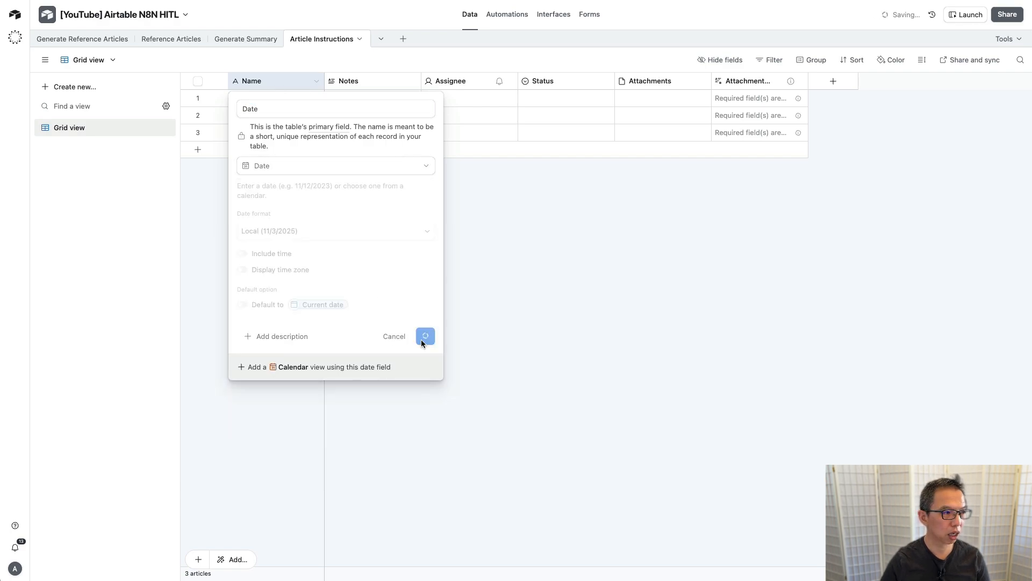
Step: Rename the Notes field to 'Instructions'
{"action": "double_click", "coordinate": [367, 81]}
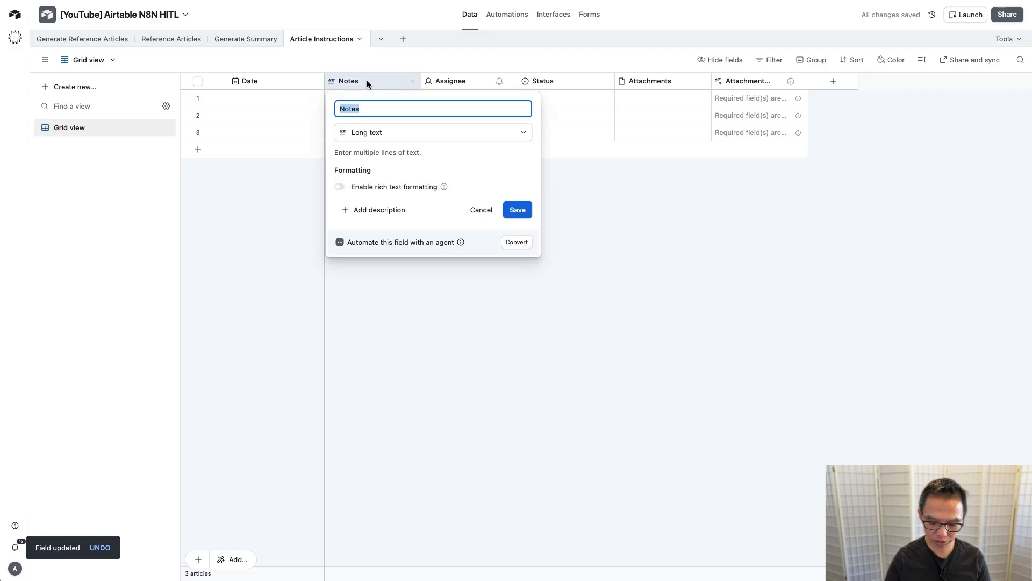
{"action": "type", "text": "INs"}
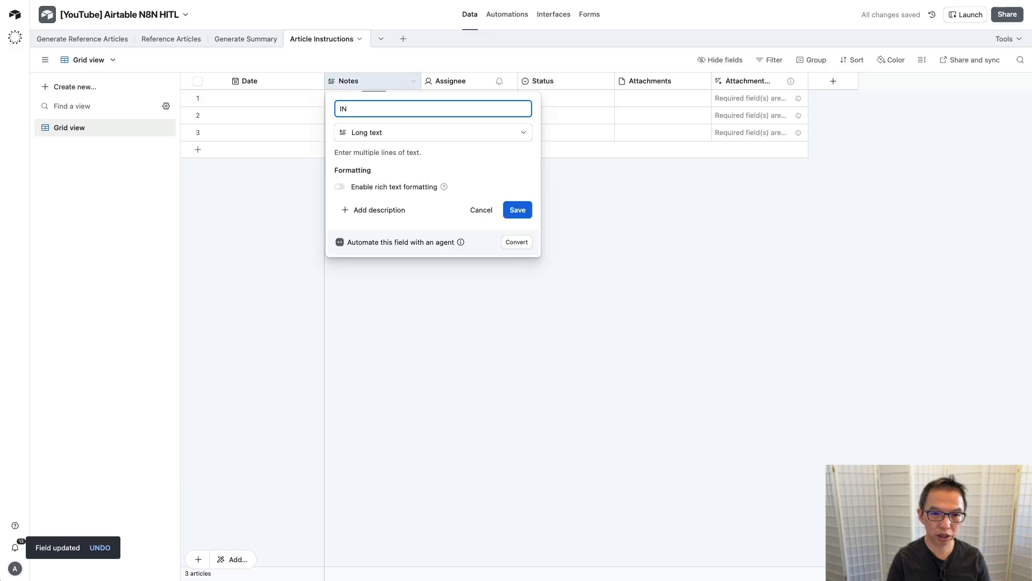
{"action": "key", "text": "BackSpace"}
{"action": "key", "text": "BackSpace"}
{"action": "type", "text": "Instructions"}
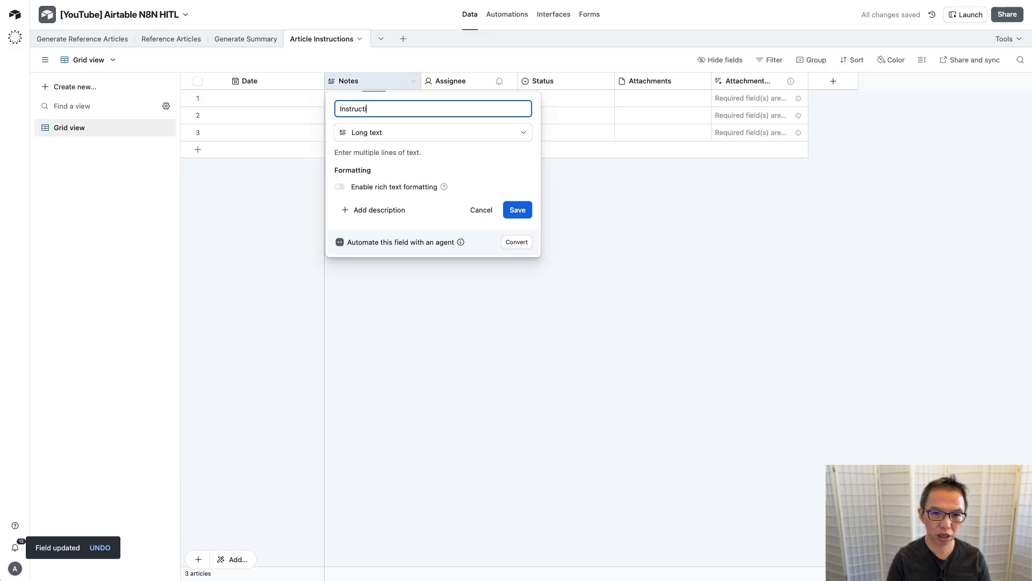
{"action": "left_click", "coordinate": [514, 209]}
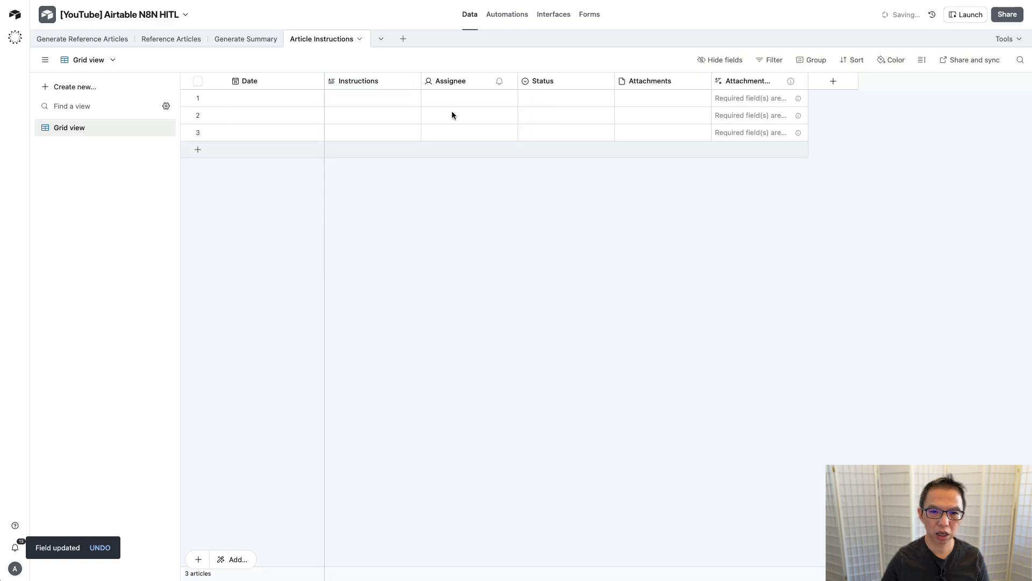
Step: Delete the Assignee, Status and attachment fields and widen the Instructions column
{"action": "left_click", "coordinate": [450, 80]}
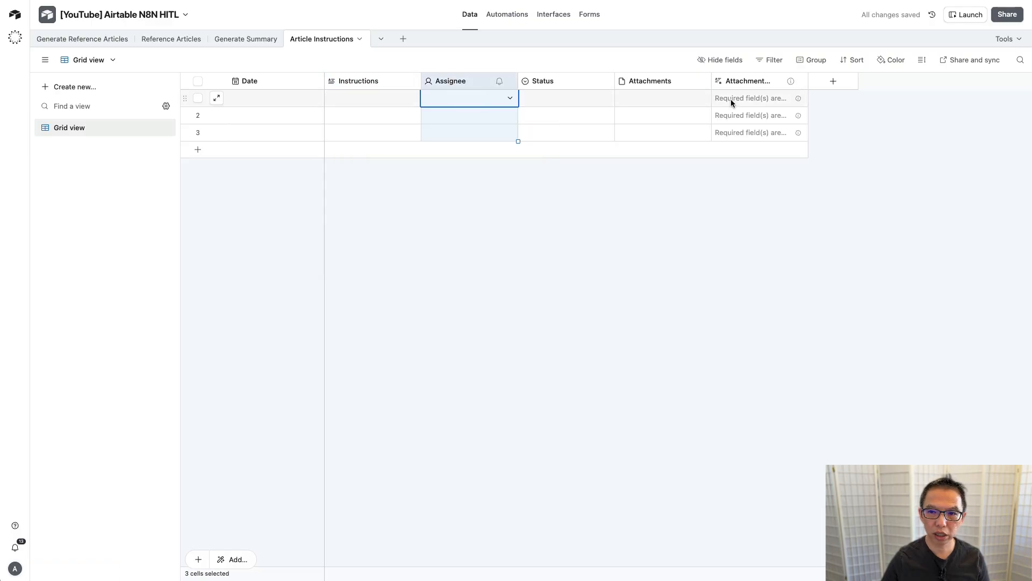
{"action": "left_click", "coordinate": [754, 81], "text": "shift"}
{"action": "right_click", "coordinate": [754, 81]}
{"action": "left_click", "coordinate": [754, 225]}
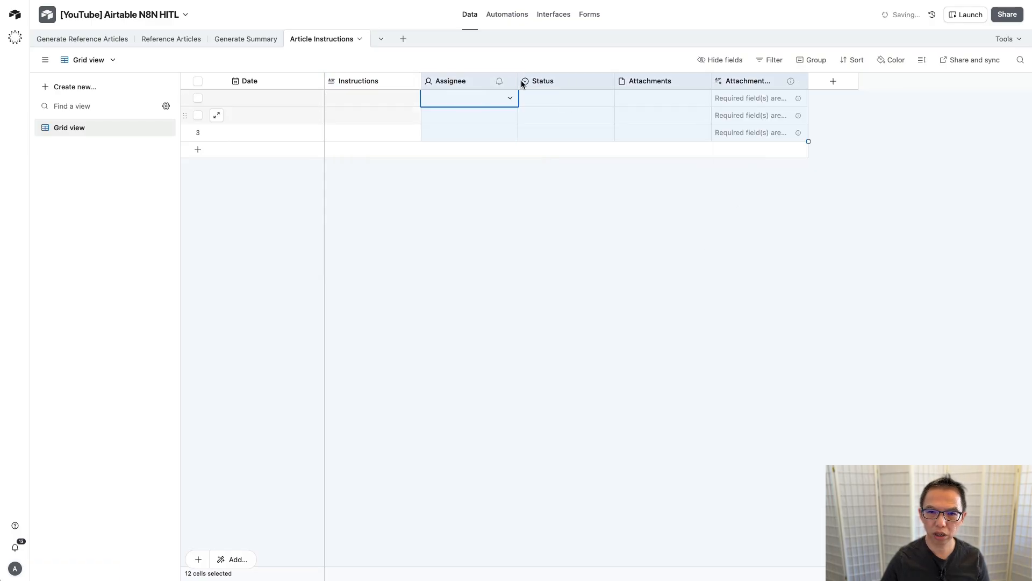
{"action": "left_click_drag", "start_coordinate": [421, 79], "coordinate": [547, 79]}
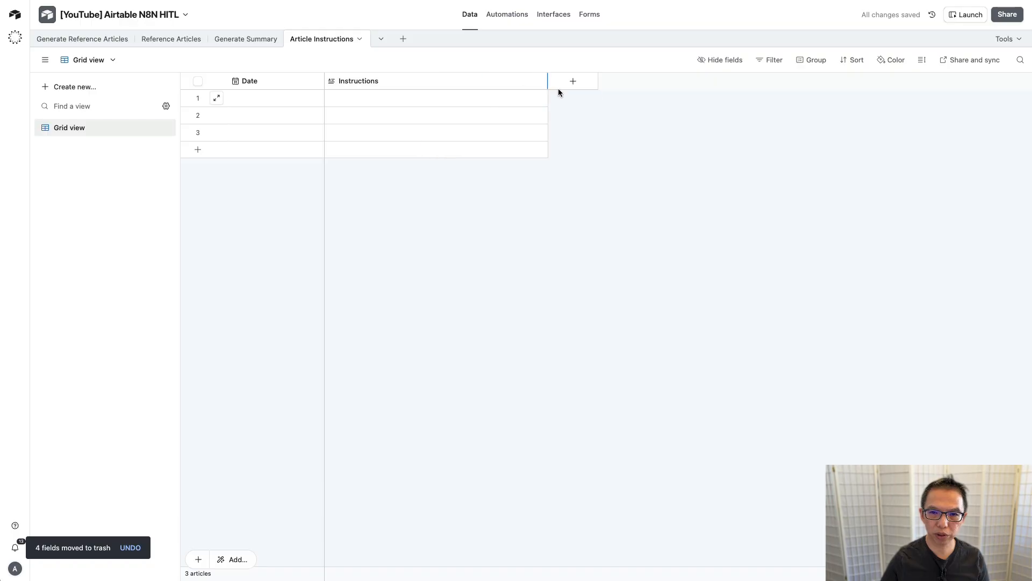
Step: Add a Checkbox field named 'Selected'
{"action": "left_click", "coordinate": [573, 84]}
{"action": "type", "text": "s"}
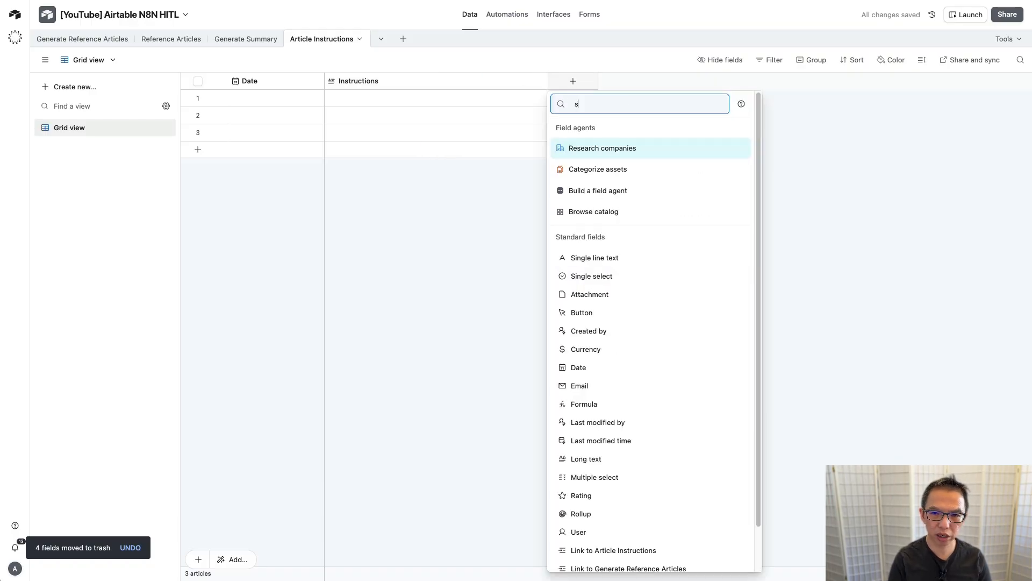
{"action": "key", "text": "BackSpace"}
{"action": "type", "text": "chec"}
{"action": "key", "text": "Return"}
{"action": "type", "text": "S"}
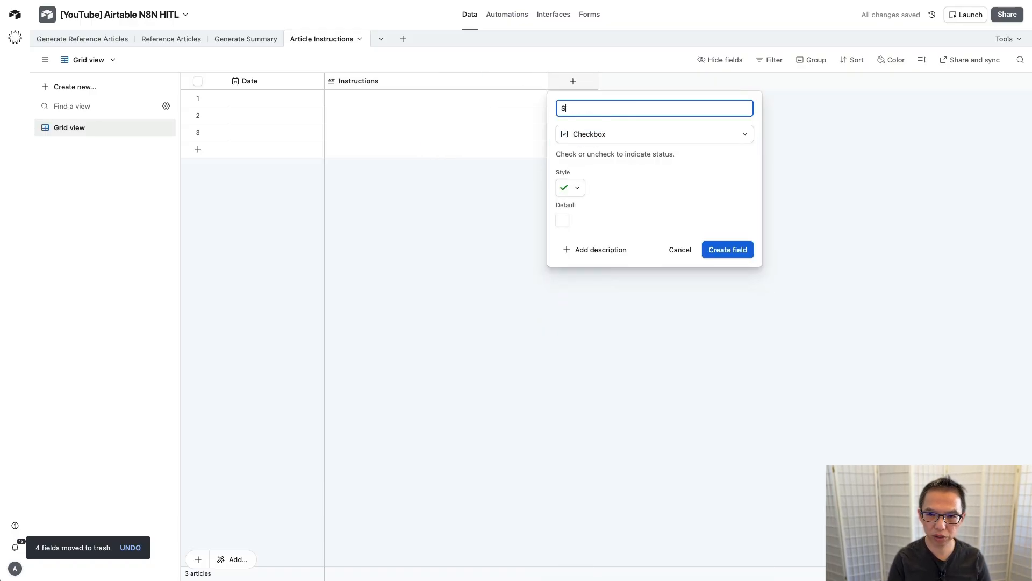
{"action": "type", "text": "elected"}
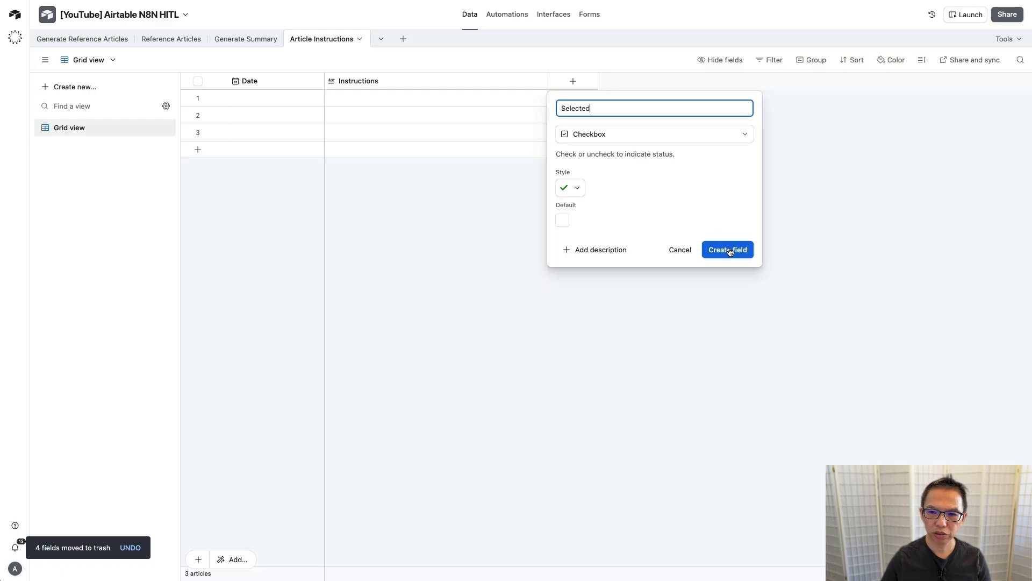
{"action": "left_click", "coordinate": [730, 250]}
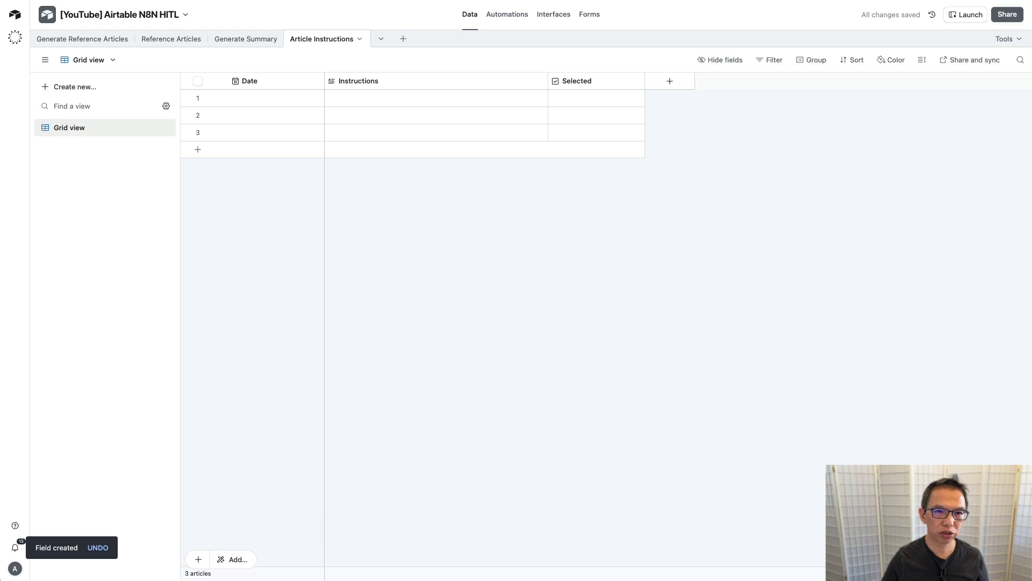
Step: Copy the instruction text from n8n's New Article Instruction node and edit row 1's Instructions cell
{"action": "left_click", "coordinate": [322, 1]}
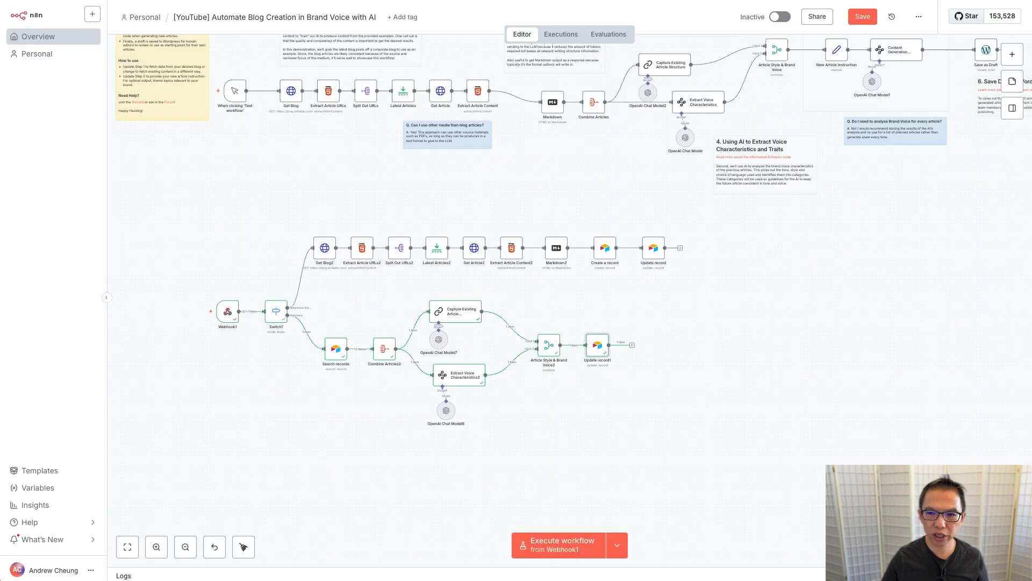
{"action": "double_click", "coordinate": [835, 54]}
{"action": "left_click", "coordinate": [542, 154]}
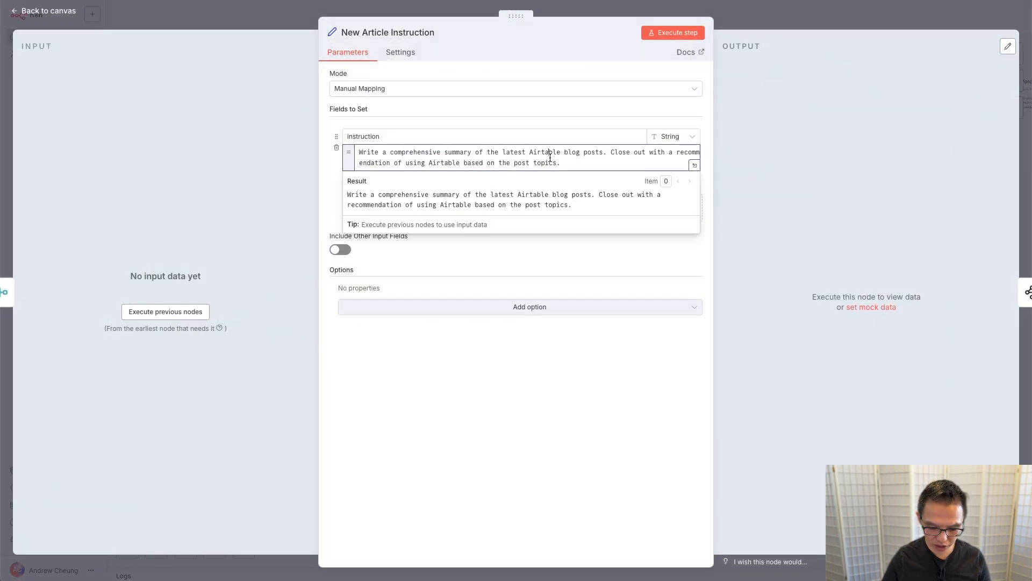
{"action": "key", "text": "ctrl+a"}
{"action": "key", "text": "ctrl+c"}
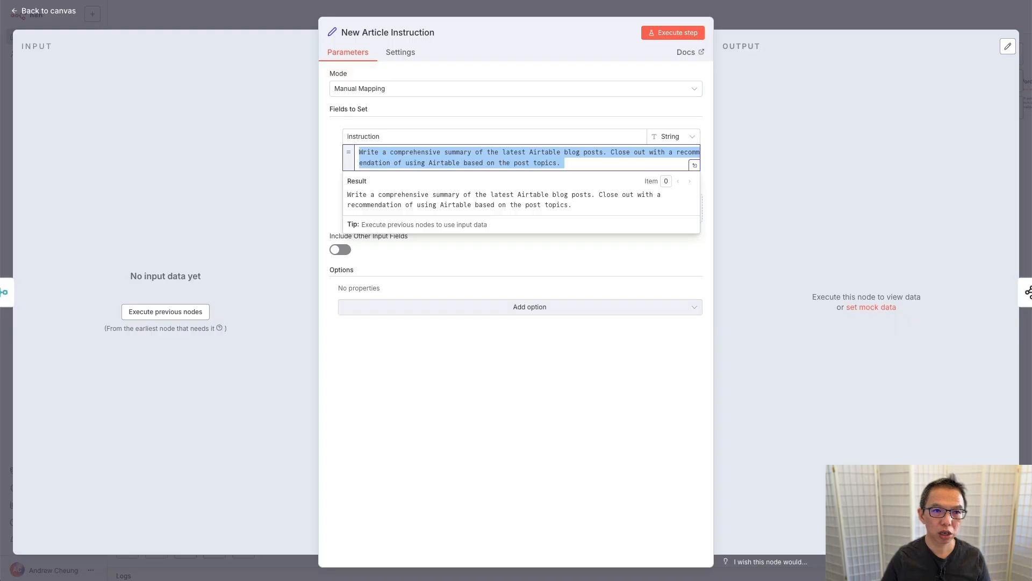
{"action": "key", "text": "ctrl+Tab"}
{"action": "double_click", "coordinate": [424, 96]}
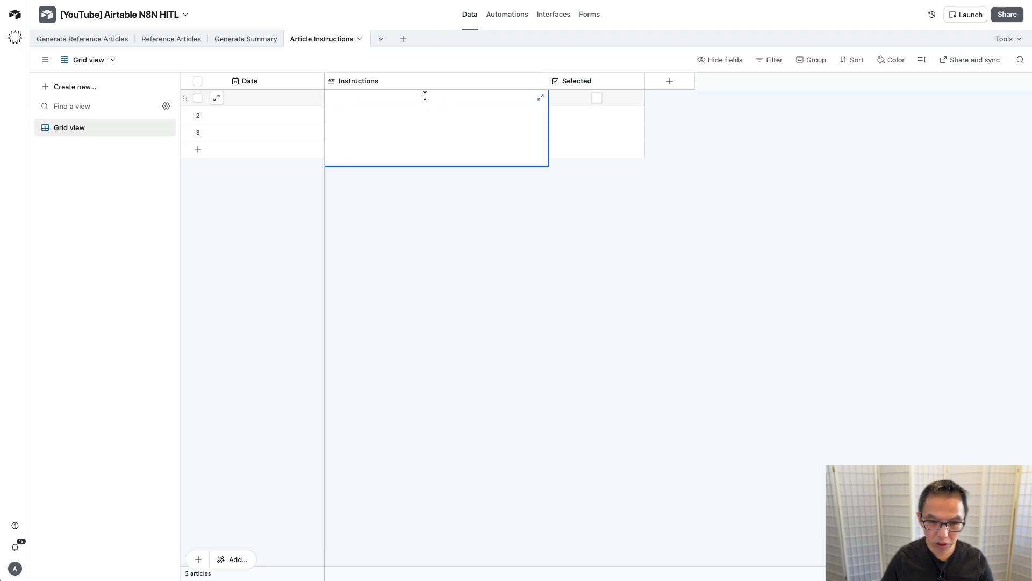
Step: Fill row 1 of Article Instructions with the pasted blog-summary instruction, date 11/3/2025, and Selected ticked
{"action": "key", "text": "ctrl+v"}
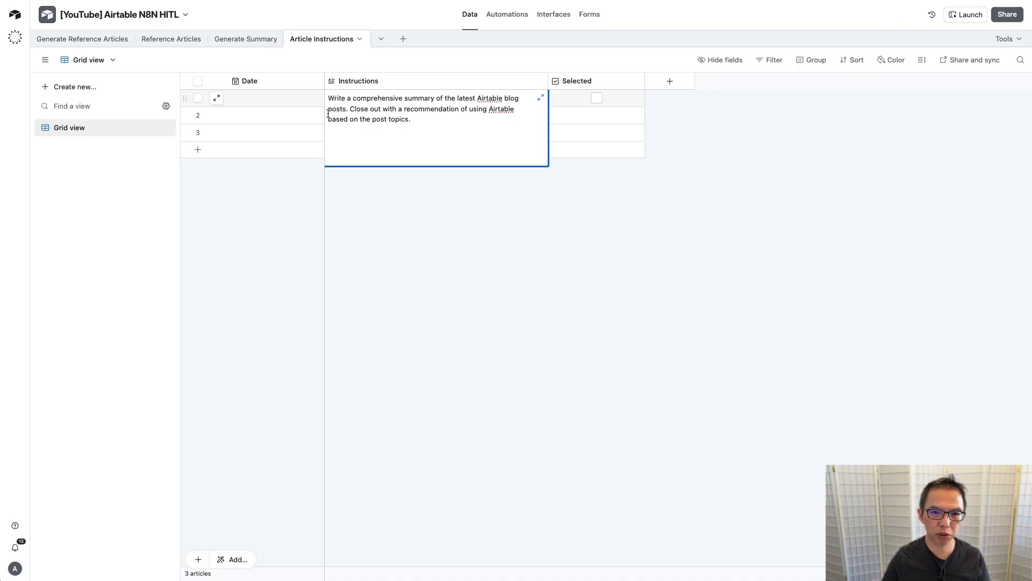
{"action": "left_click", "coordinate": [265, 99]}
{"action": "left_click", "coordinate": [265, 99]}
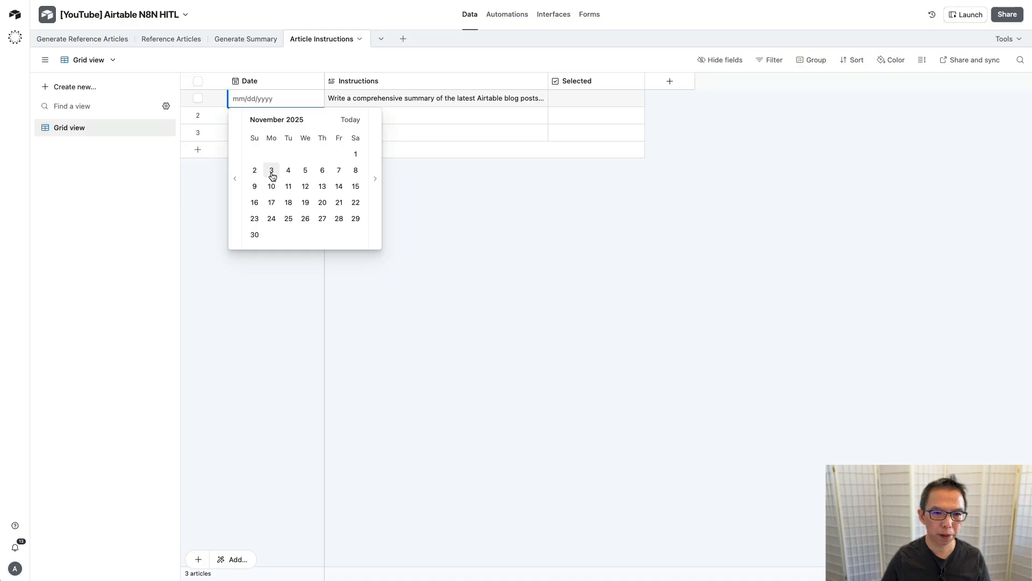
{"action": "left_click", "coordinate": [271, 170]}
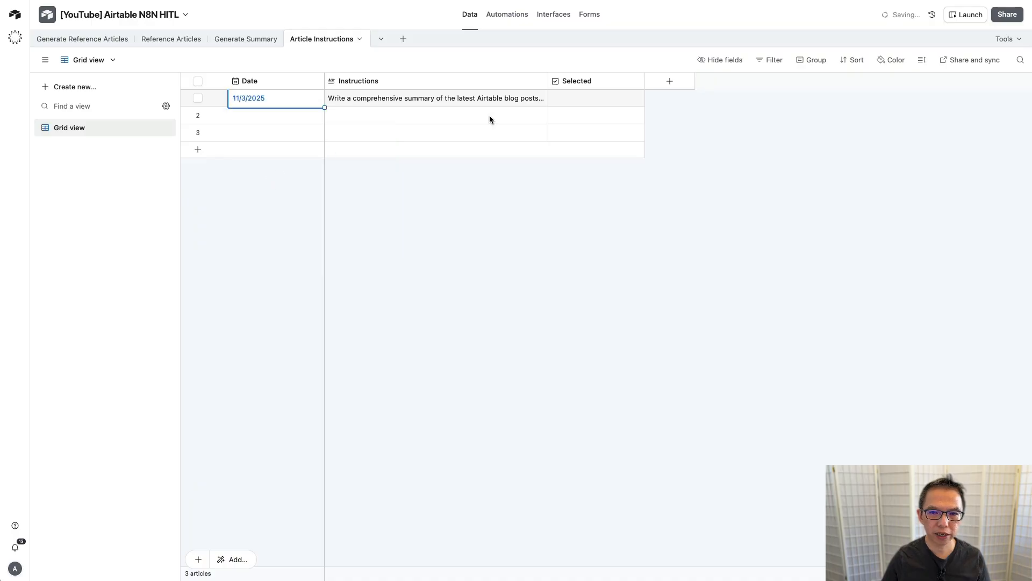
{"action": "left_click", "coordinate": [597, 99]}
{"action": "left_click", "coordinate": [152, 127]}
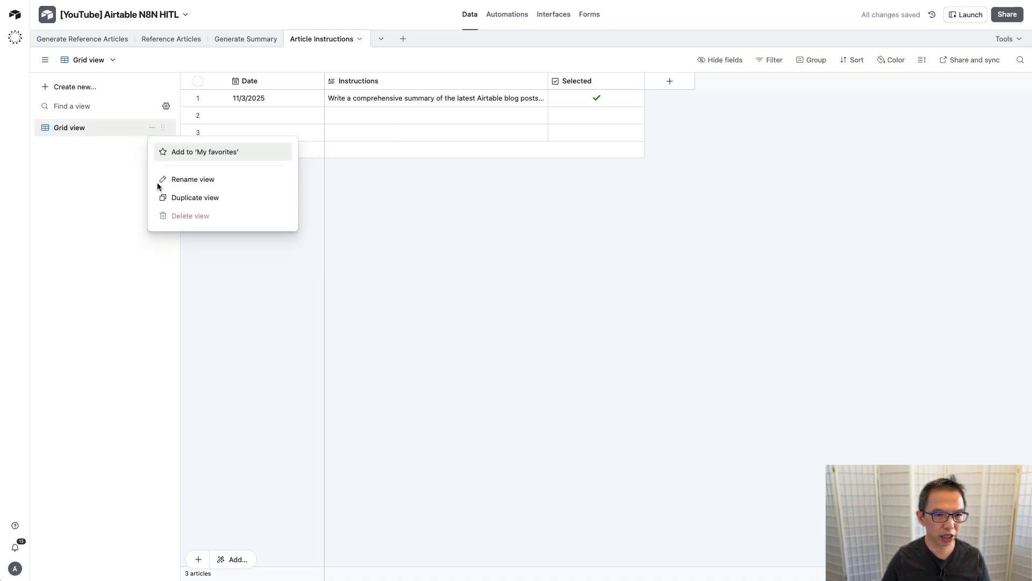
Step: Duplicate the Grid view and name the copy 'Selected Instructions'
{"action": "left_click", "coordinate": [173, 197]}
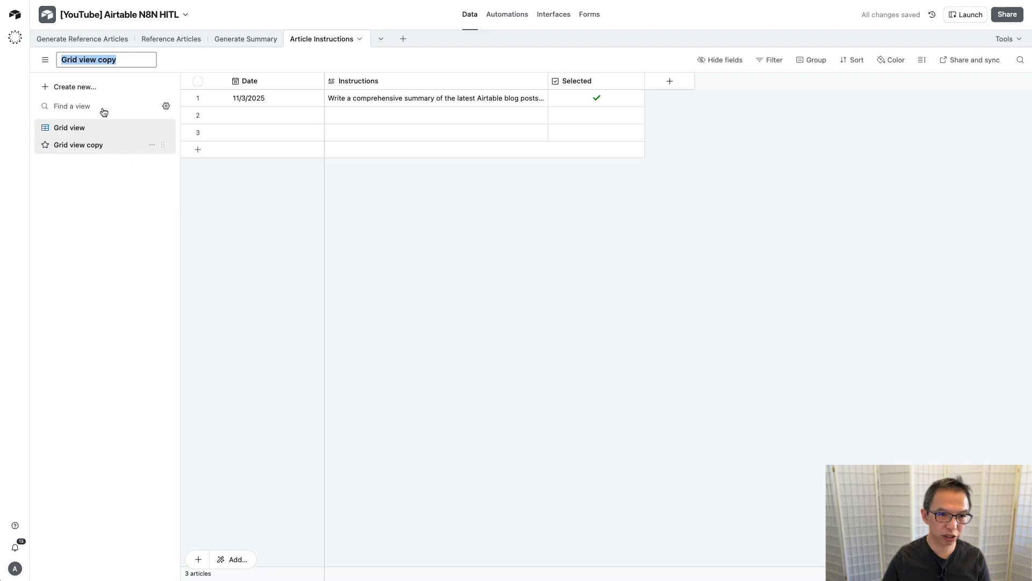
{"action": "type", "text": "Se"}
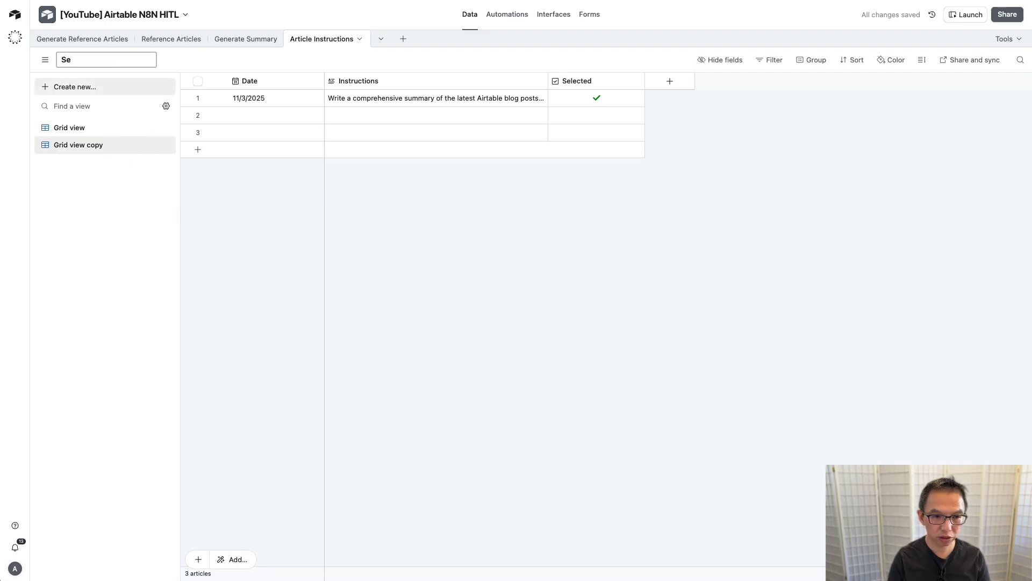
{"action": "type", "text": "lected"}
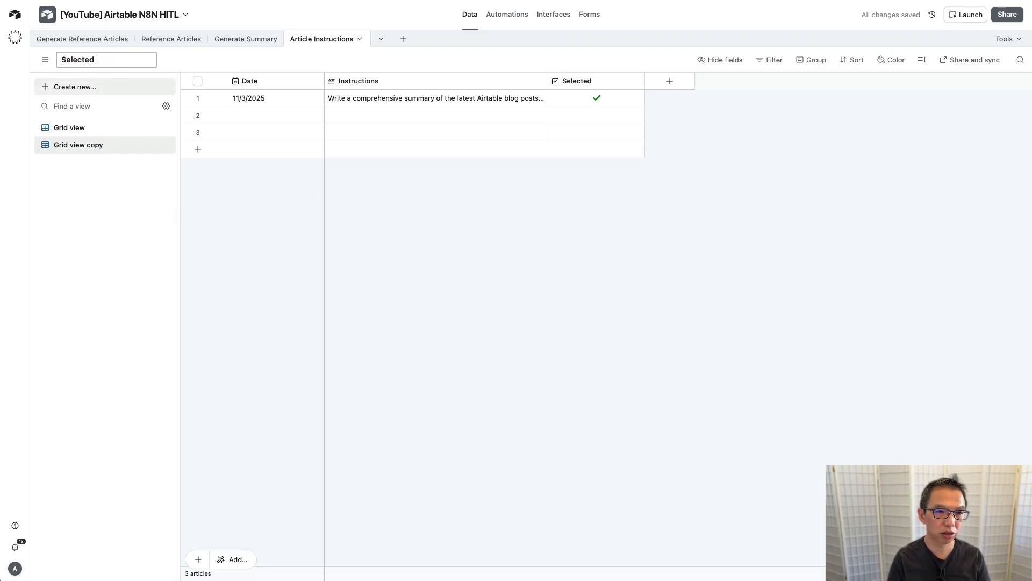
{"action": "type", "text": " Inst"}
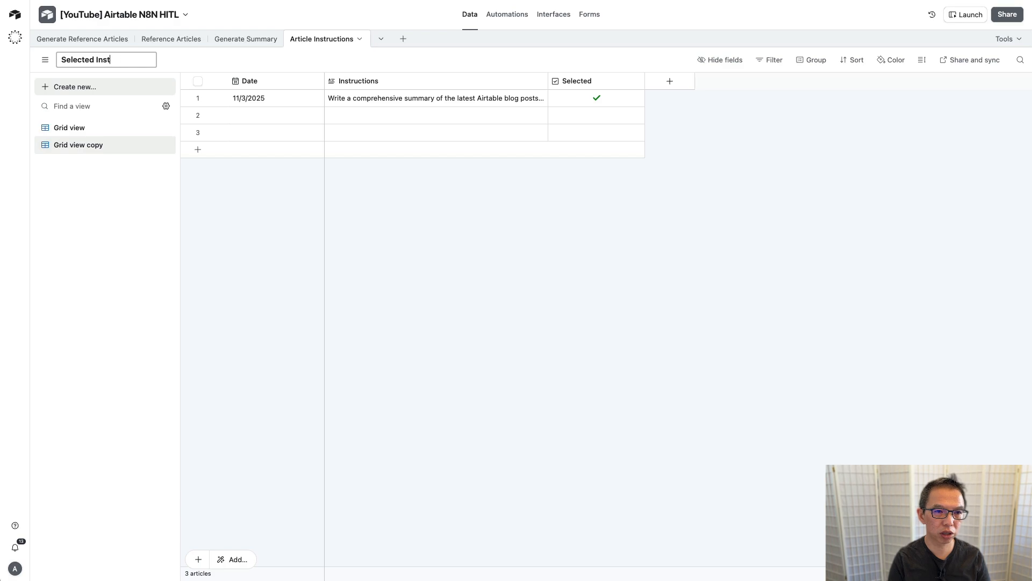
{"action": "type", "text": "ucti"}
{"action": "key", "text": "BackSpace"}
{"action": "type", "text": "ructions"}
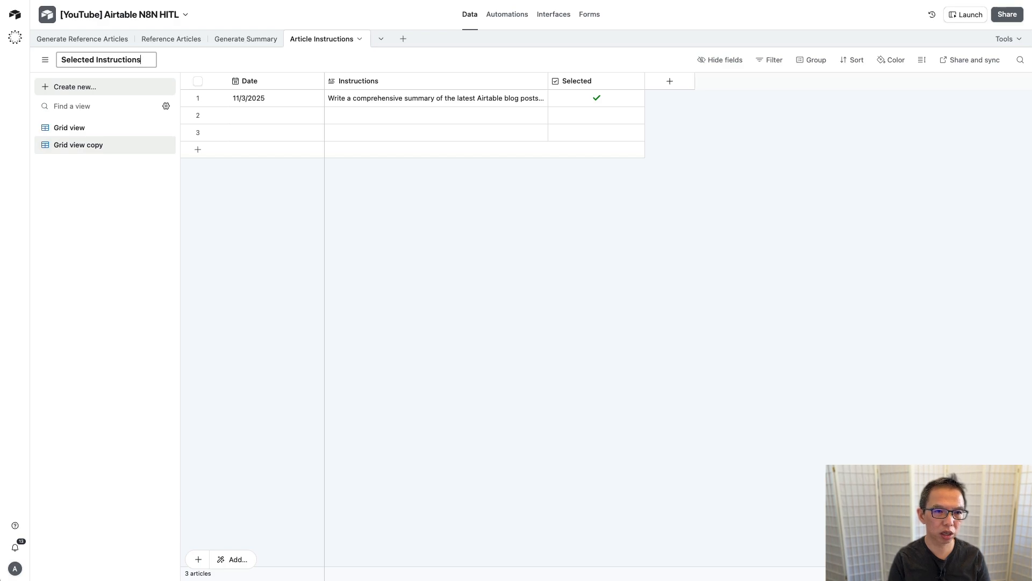
{"action": "key", "text": "Return"}
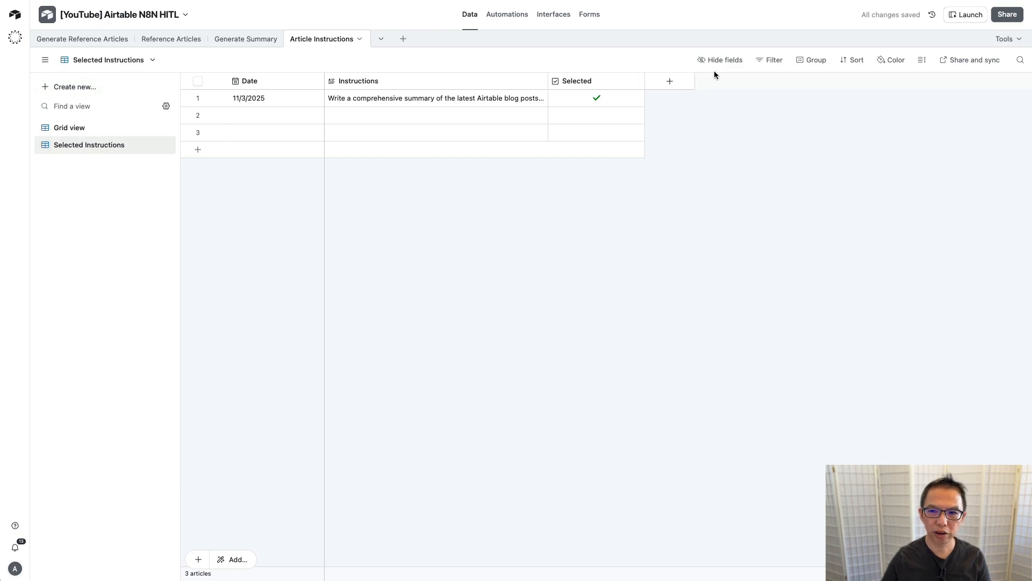
Step: Filter the Selected Instructions view to show only records where Selected is checked
{"action": "left_click", "coordinate": [772, 60]}
{"action": "left_click", "coordinate": [527, 101]}
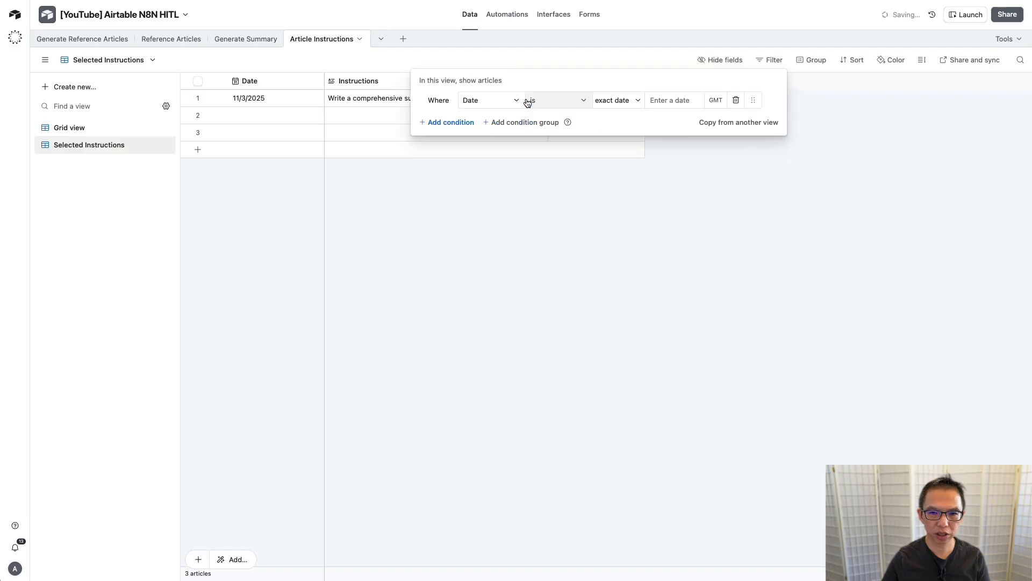
{"action": "left_click", "coordinate": [486, 100]}
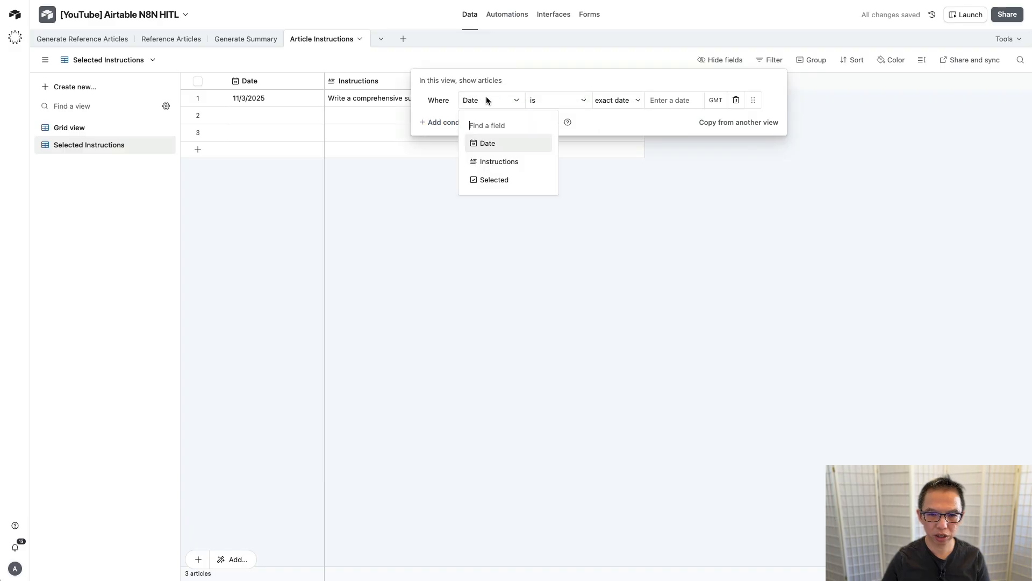
{"action": "left_click", "coordinate": [493, 179]}
{"action": "left_click", "coordinate": [689, 100]}
{"action": "left_click", "coordinate": [403, 212]}
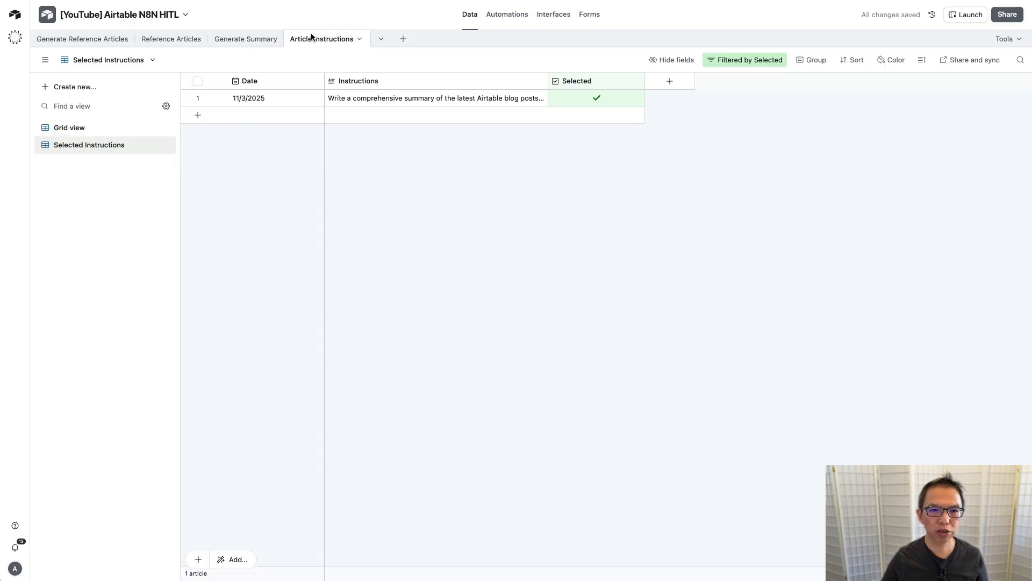
Step: In the Generate Summary table, duplicate the Grid view as a new view named 'Selected Summary'
{"action": "left_click", "coordinate": [244, 39]}
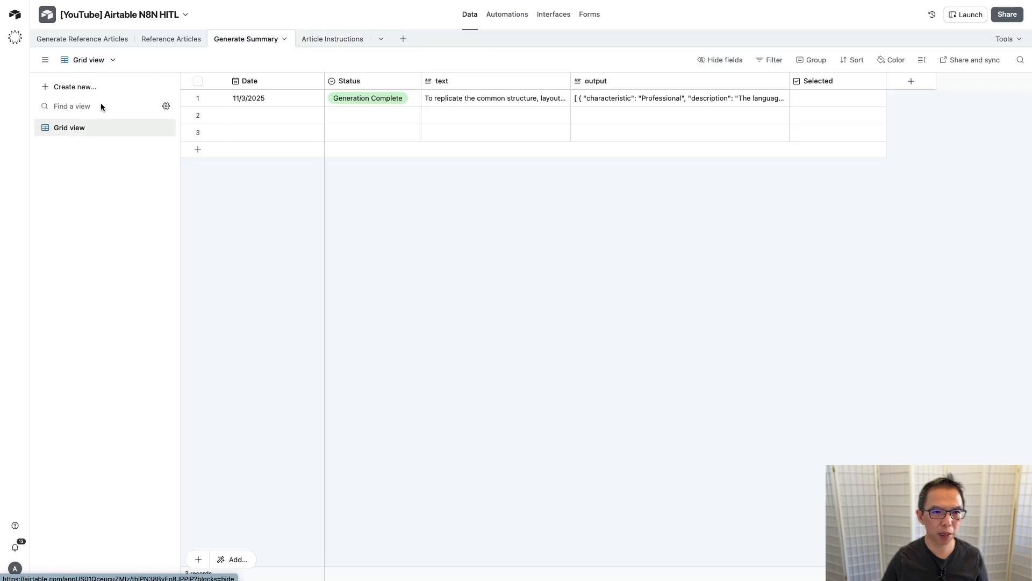
{"action": "left_click", "coordinate": [153, 129]}
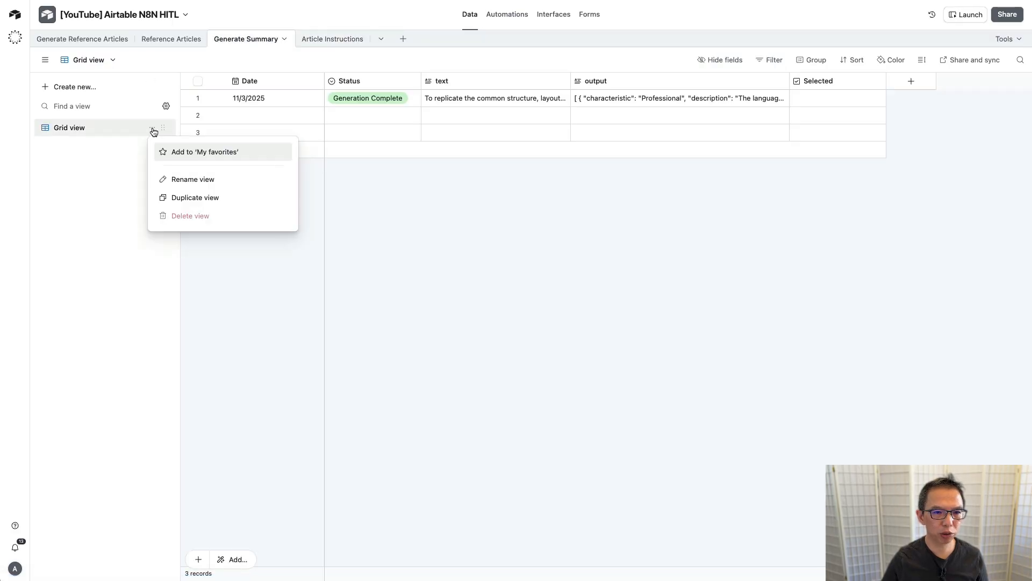
{"action": "left_click", "coordinate": [221, 198]}
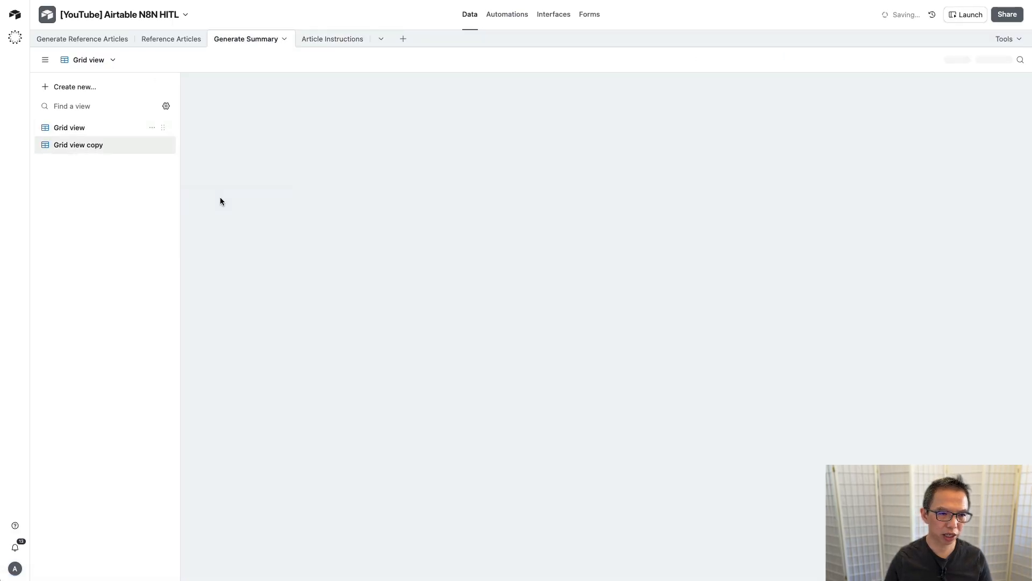
{"action": "type", "text": "Select"}
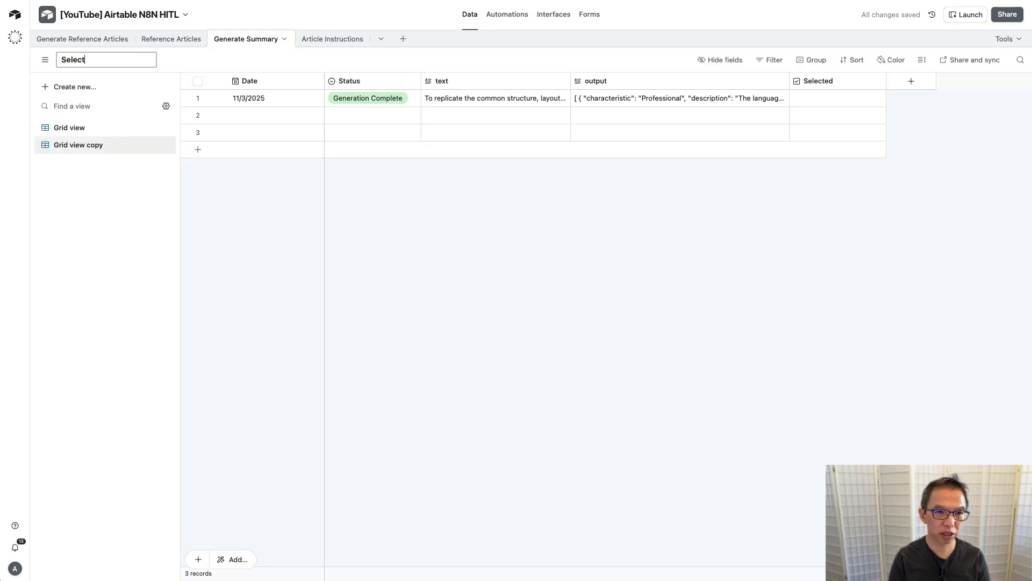
{"action": "type", "text": "ed Summary"}
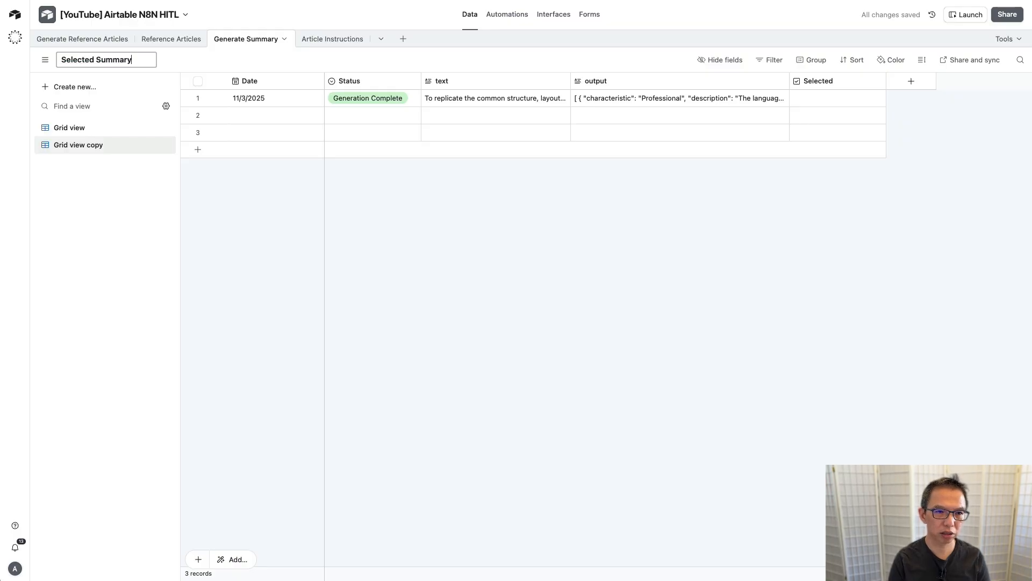
Step: Filter the Selected Summary view to show only records where Selected is checked
{"action": "left_click", "coordinate": [769, 59]}
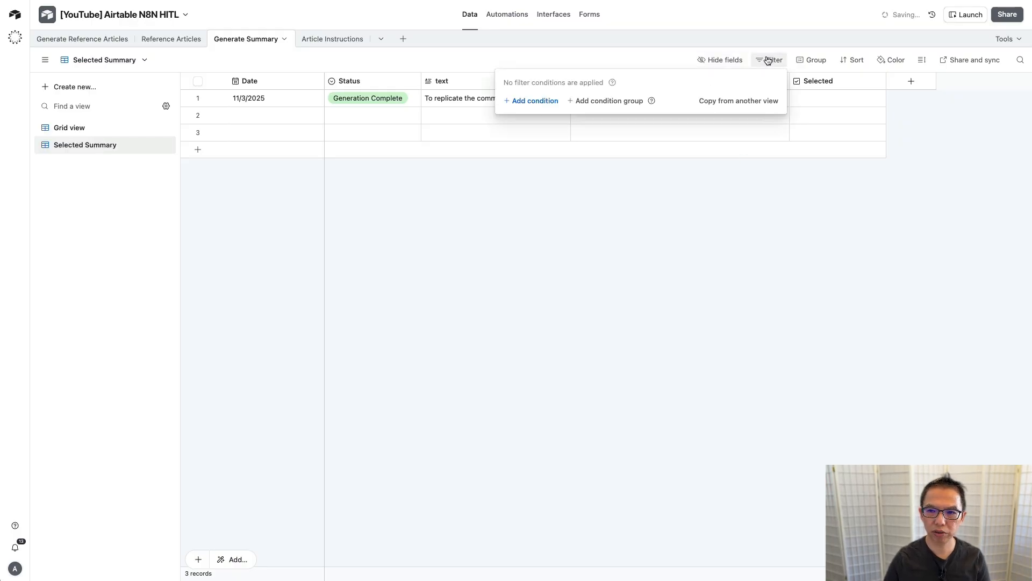
{"action": "left_click", "coordinate": [528, 99]}
{"action": "left_click", "coordinate": [502, 99]}
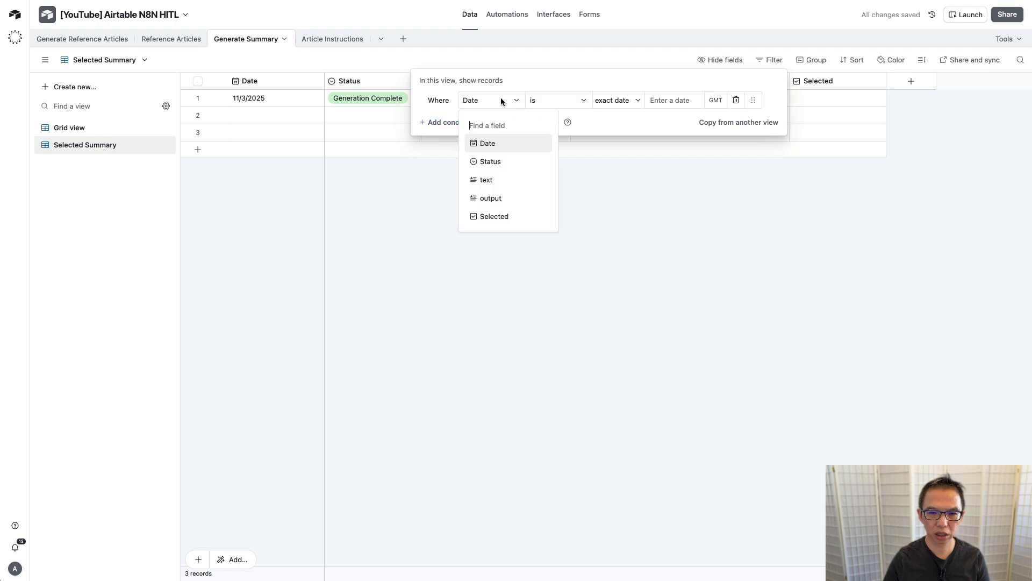
{"action": "left_click", "coordinate": [495, 216]}
{"action": "left_click", "coordinate": [688, 101]}
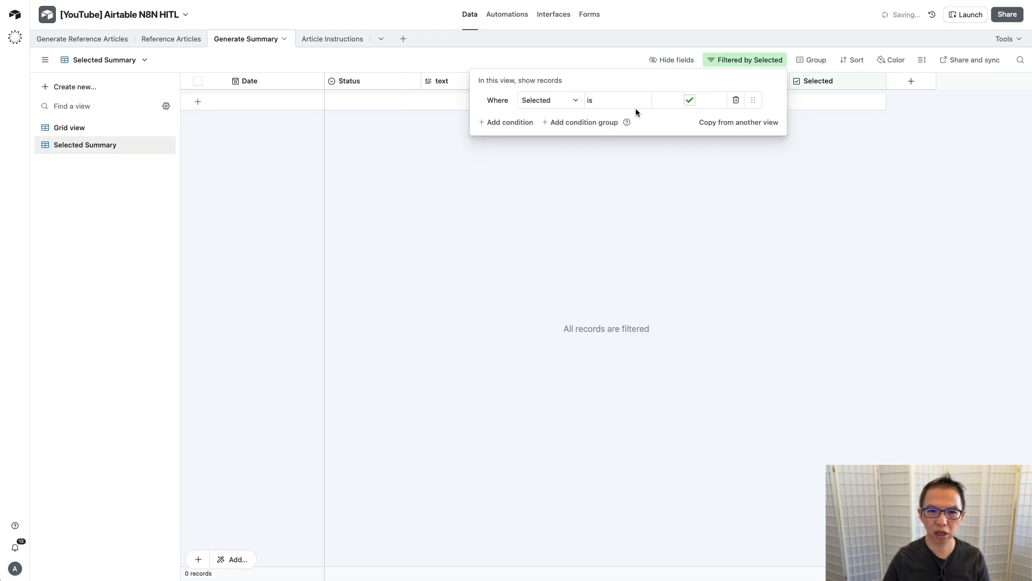
Step: Tick Selected on the first summary record in Grid view, then return to Selected Summary
{"action": "left_click", "coordinate": [566, 177]}
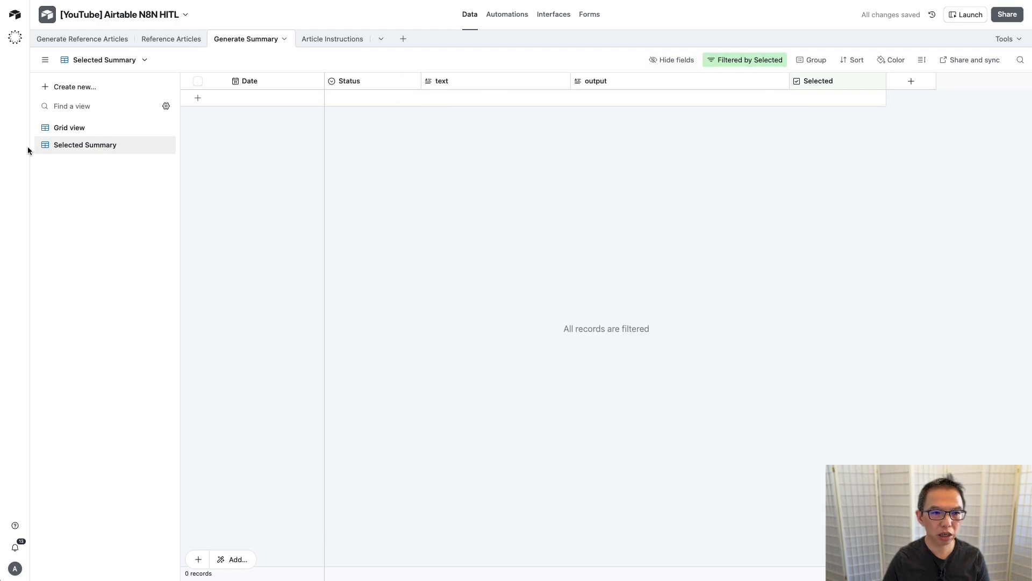
{"action": "left_click", "coordinate": [75, 127]}
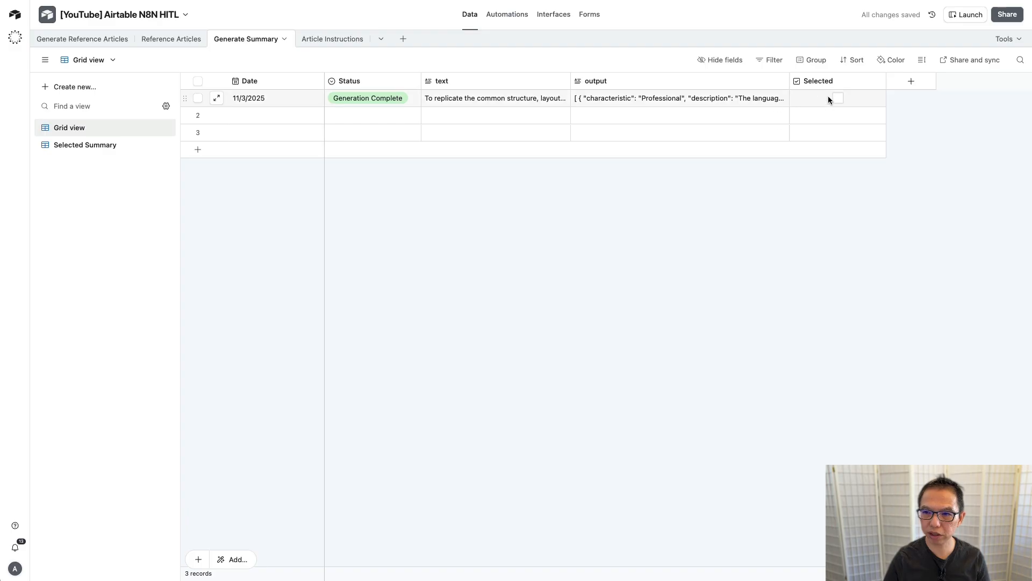
{"action": "left_click", "coordinate": [837, 99]}
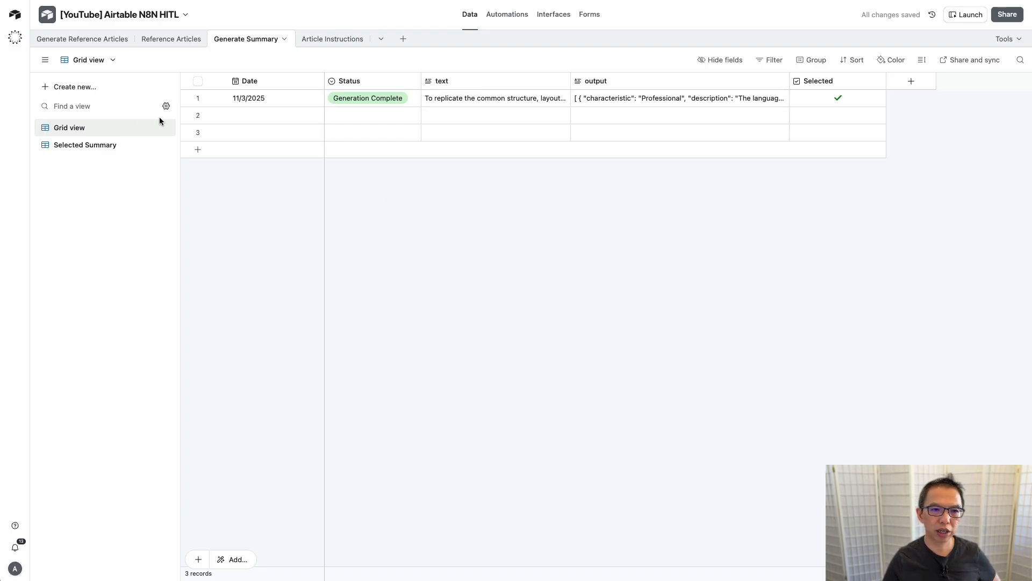
{"action": "left_click", "coordinate": [76, 146]}
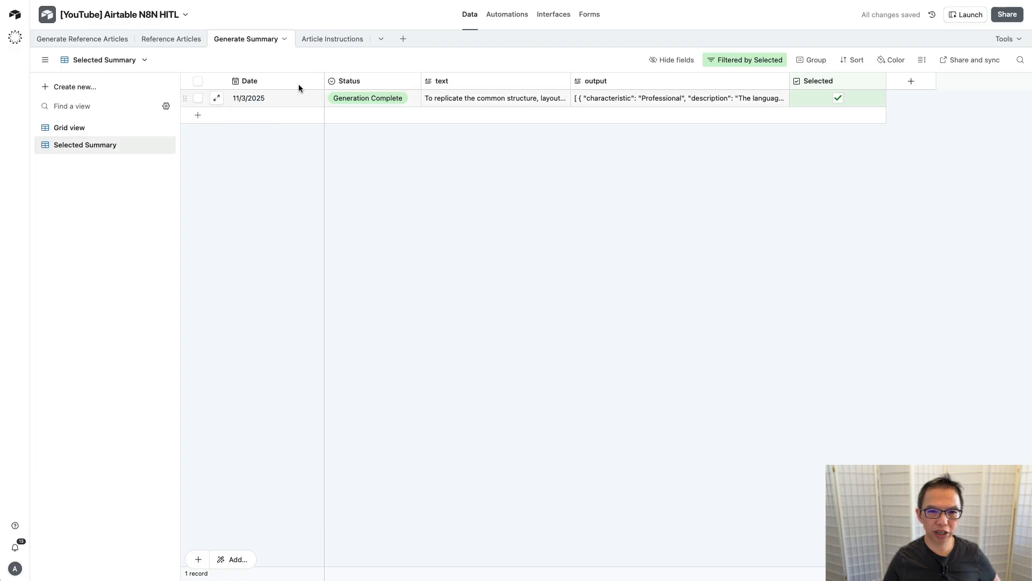
{"action": "left_click", "coordinate": [327, 43]}
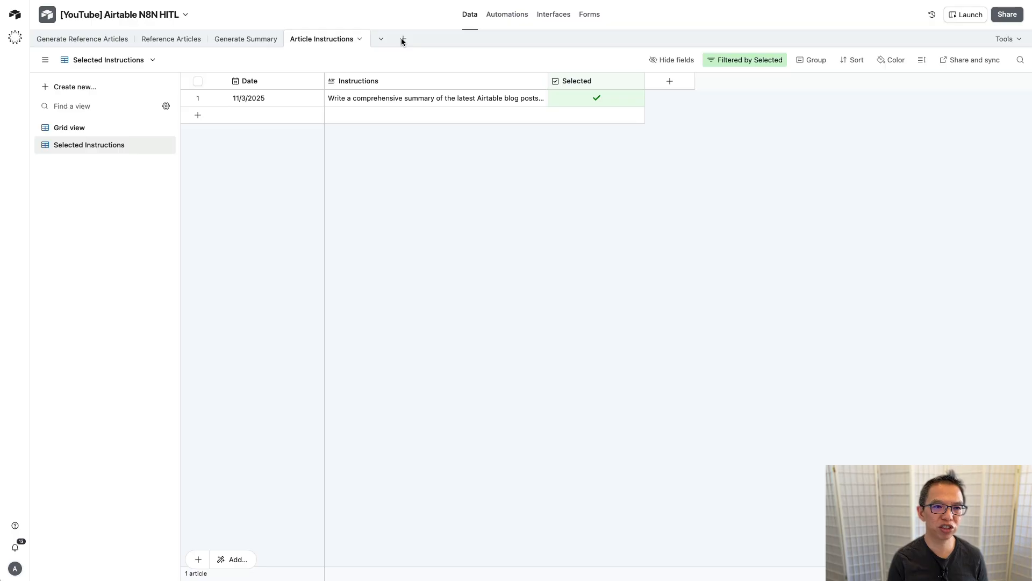
{"action": "left_click", "coordinate": [69, 39]}
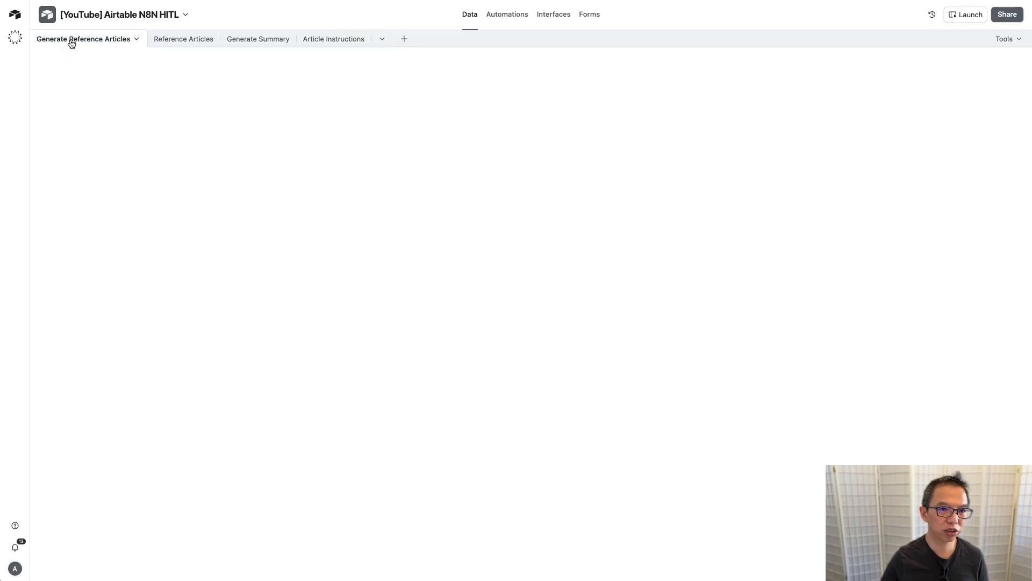
{"action": "left_click", "coordinate": [180, 41]}
{"action": "left_click", "coordinate": [240, 39]}
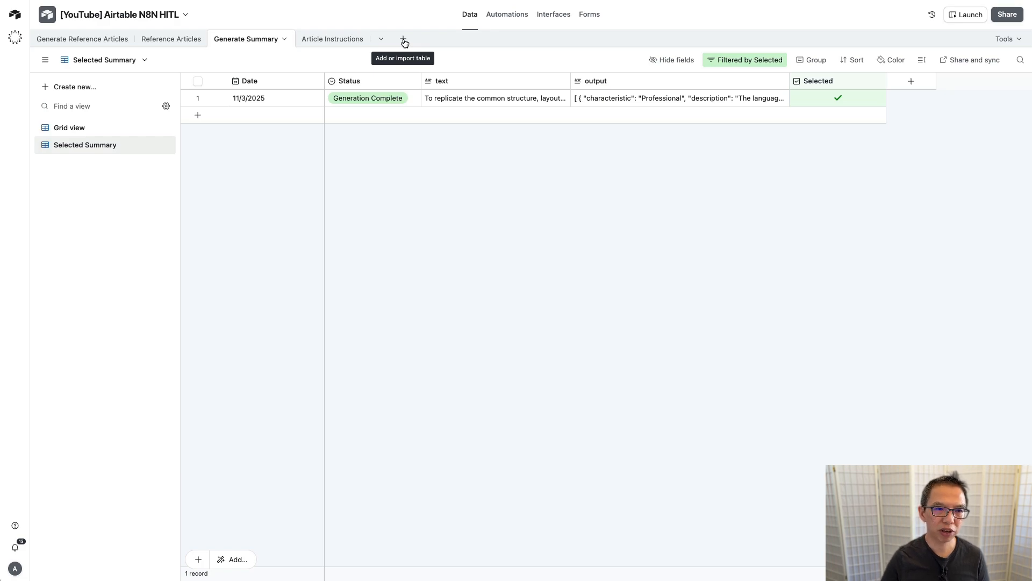
{"action": "left_click", "coordinate": [85, 38]}
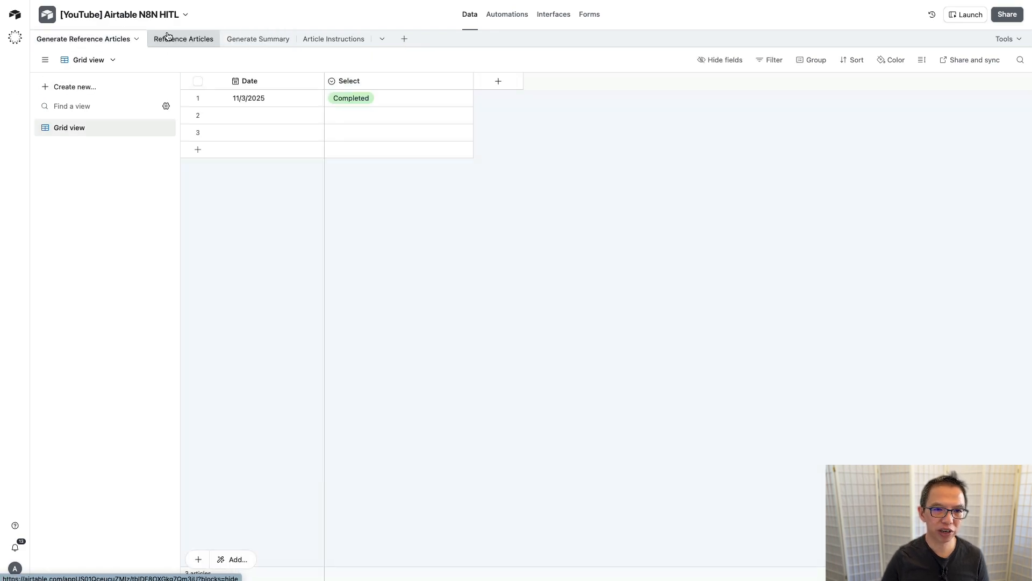
{"action": "left_click", "coordinate": [168, 38]}
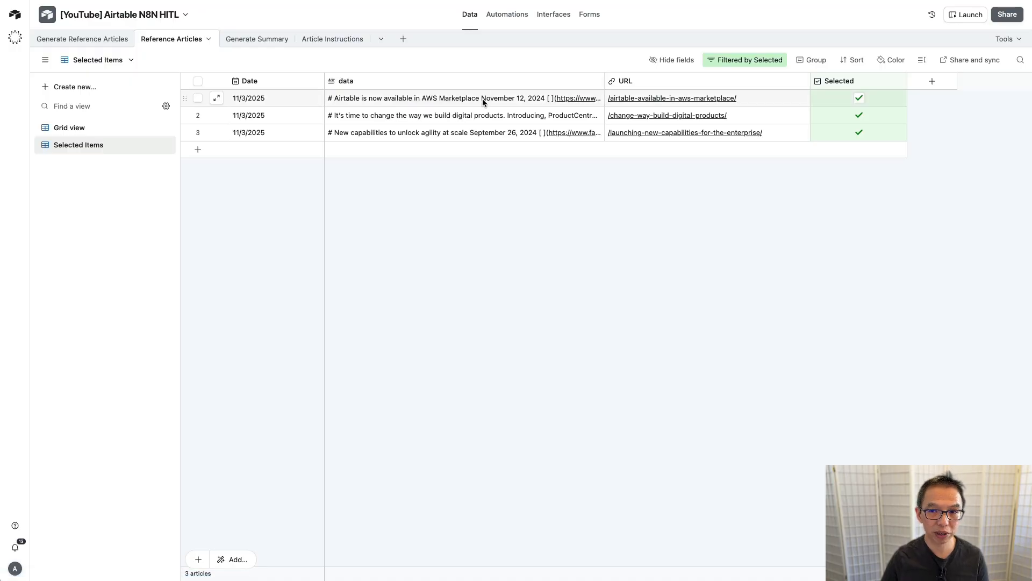
{"action": "left_click", "coordinate": [269, 39]}
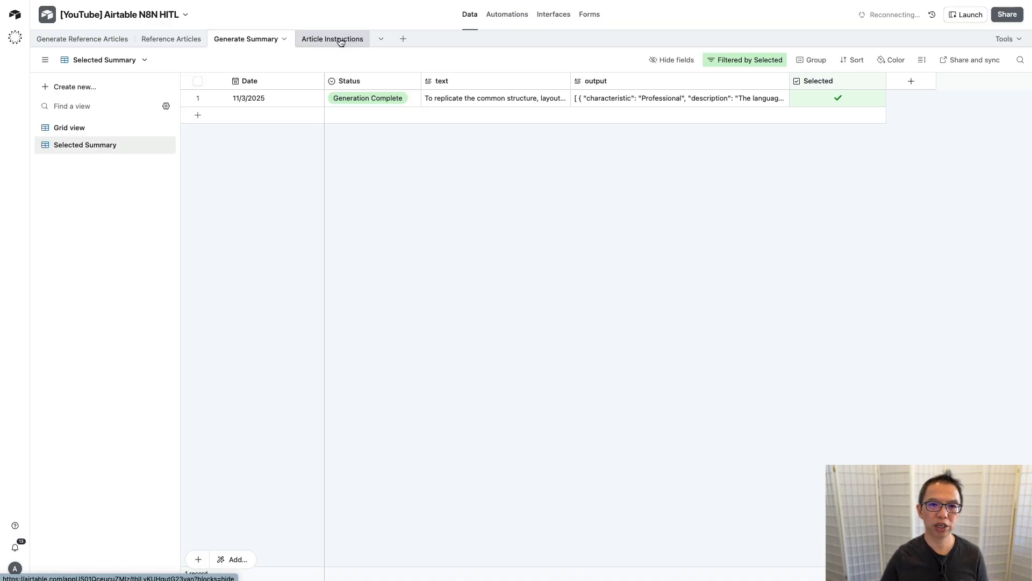
Step: Create a new empty table named 'Generate Article'
{"action": "left_click", "coordinate": [403, 40]}
{"action": "left_click", "coordinate": [421, 79]}
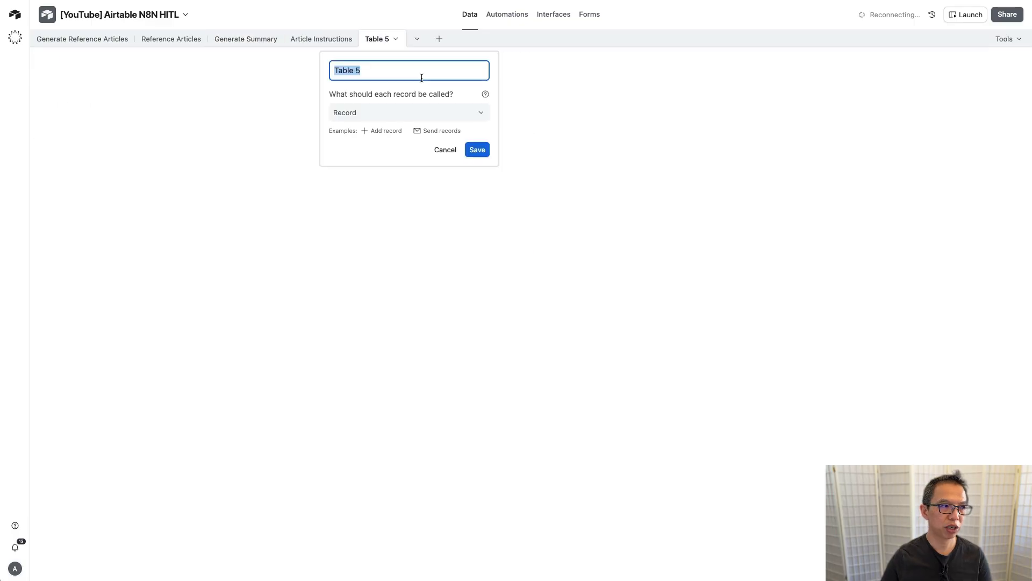
{"action": "type", "text": "Gen"}
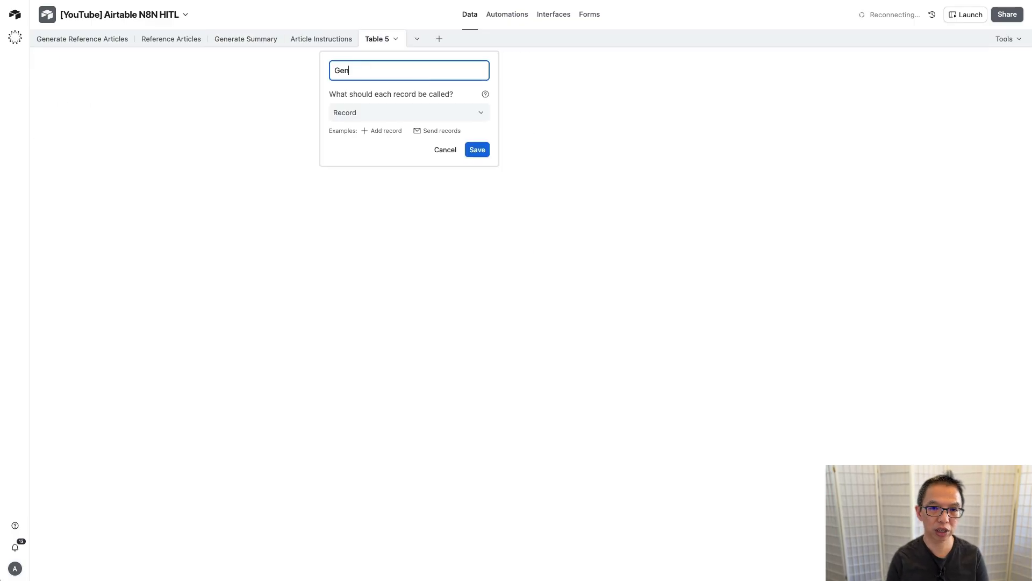
{"action": "type", "text": "erate Article"}
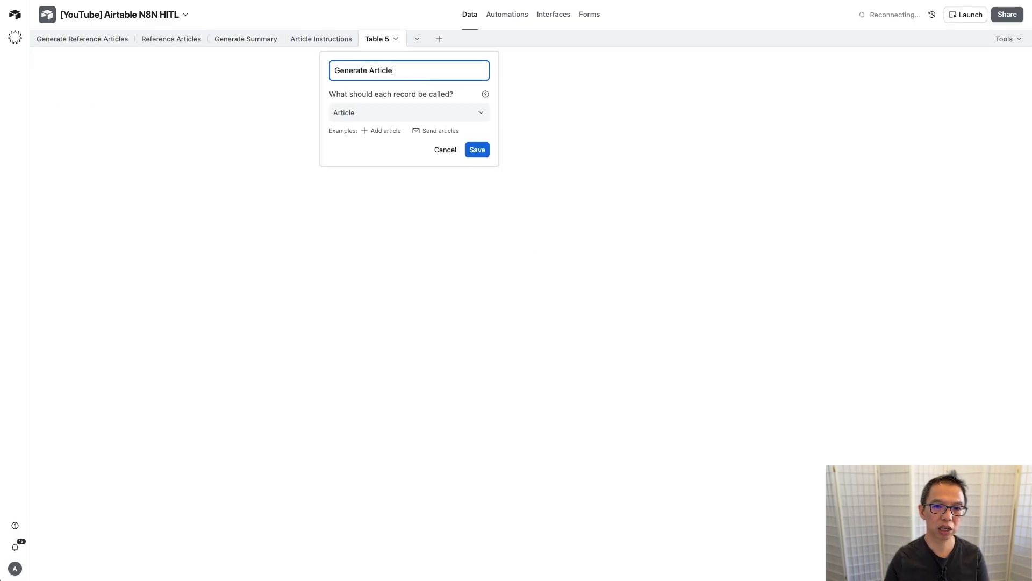
{"action": "left_click", "coordinate": [478, 150]}
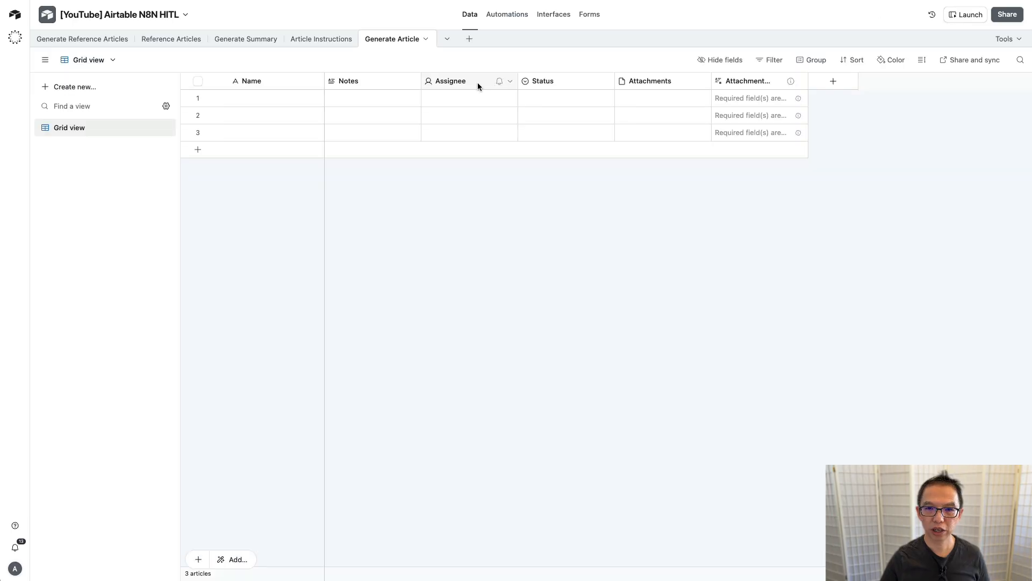
Step: Delete the Notes and Assignee fields from the Generate Article table
{"action": "left_click", "coordinate": [385, 81]}
{"action": "left_click", "coordinate": [473, 80], "text": "shift"}
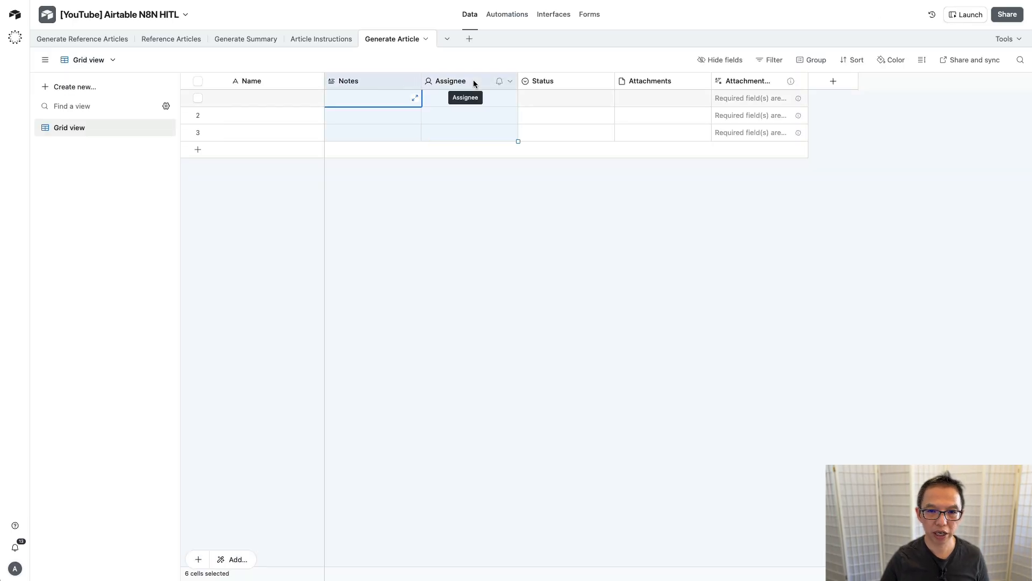
{"action": "right_click", "coordinate": [473, 80]}
{"action": "left_click", "coordinate": [491, 197]}
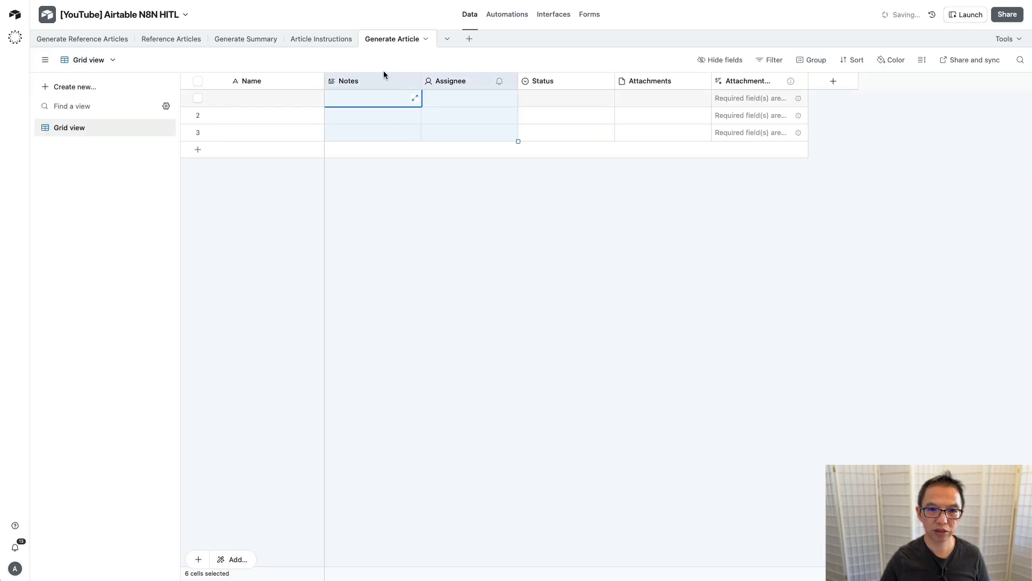
Step: Edit Status options to Generate Article (light blue) and Article Generated, removing In progress
{"action": "double_click", "coordinate": [373, 81]}
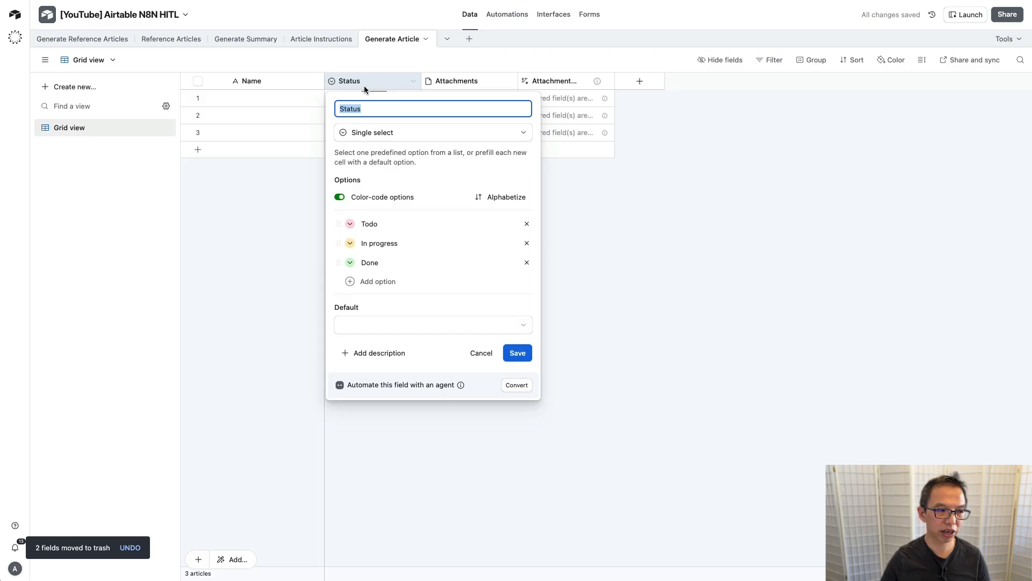
{"action": "double_click", "coordinate": [379, 225]}
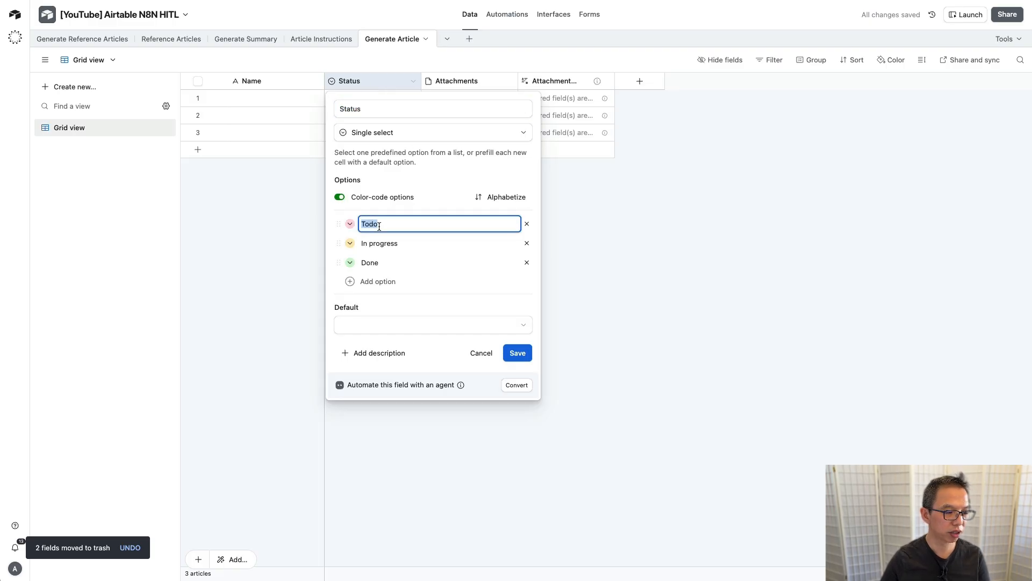
{"action": "type", "text": "Generart"}
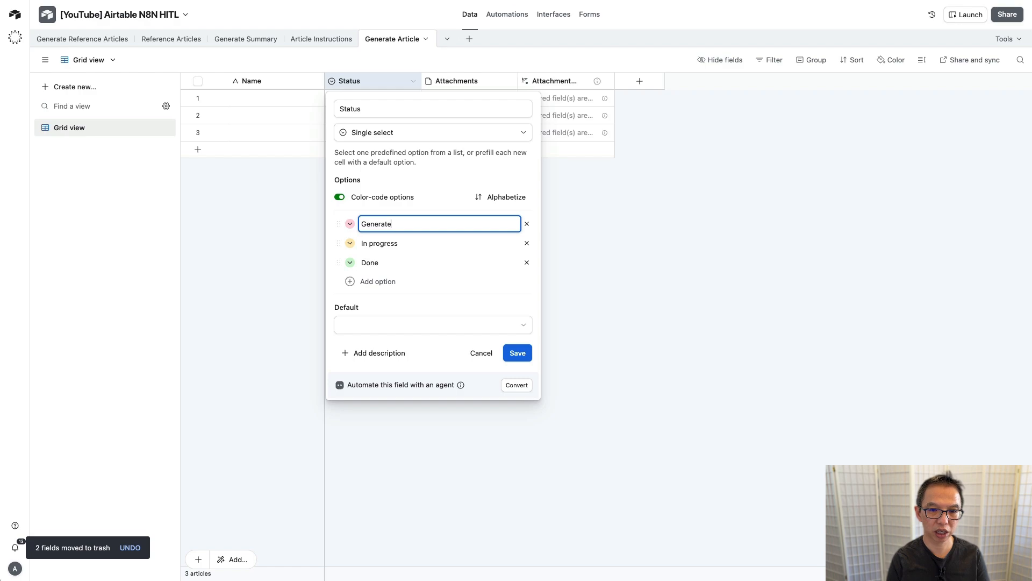
{"action": "type", "text": " Article"}
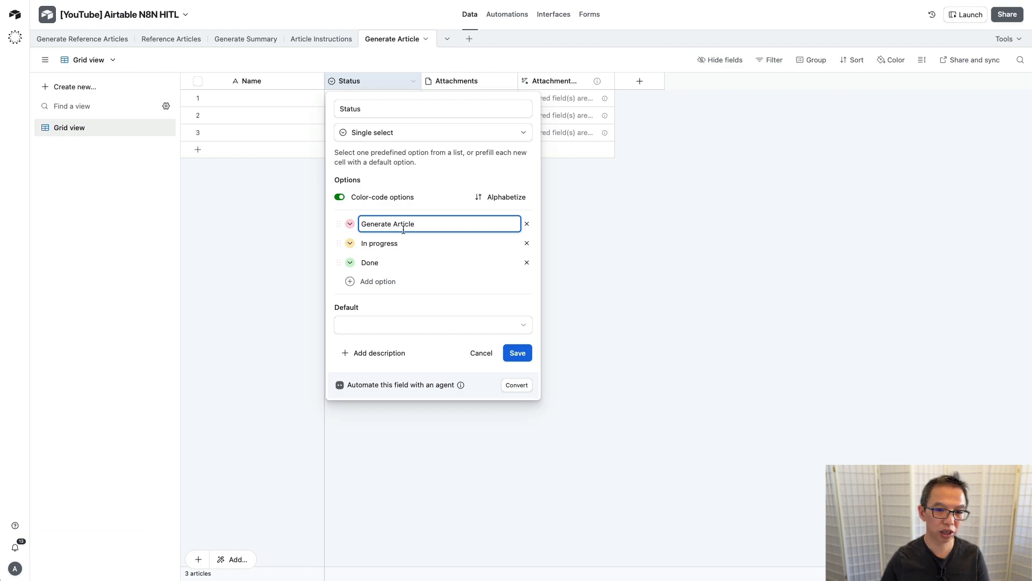
{"action": "double_click", "coordinate": [372, 263]}
{"action": "type", "text": "A"}
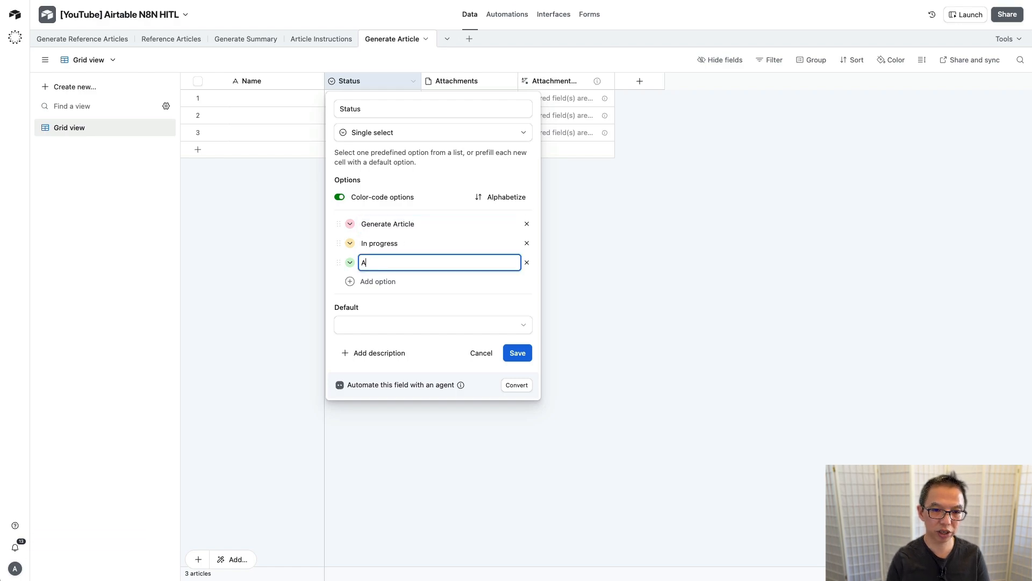
{"action": "type", "text": "rticle Generated"}
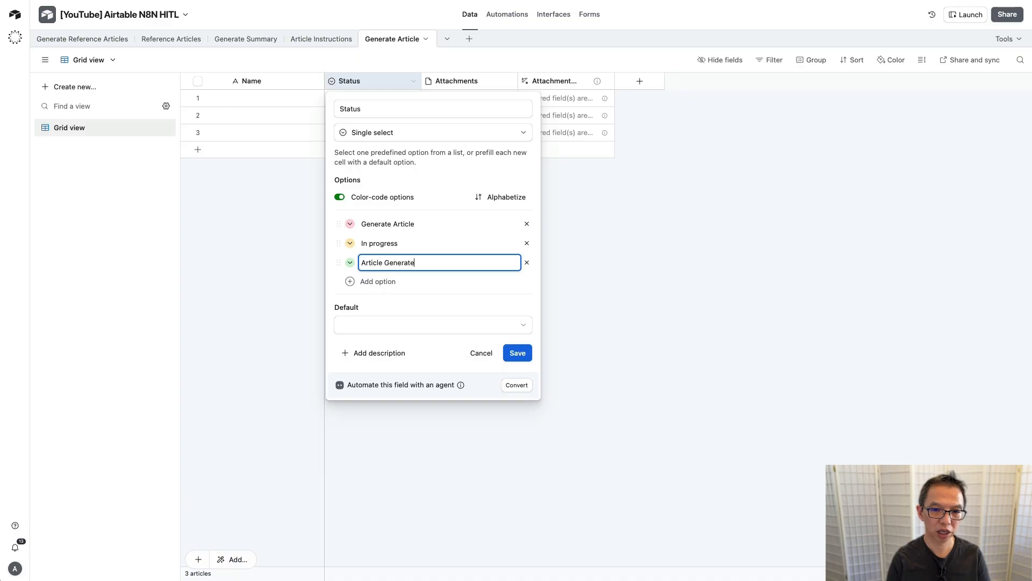
{"action": "left_click", "coordinate": [527, 244]}
{"action": "left_click", "coordinate": [350, 226]}
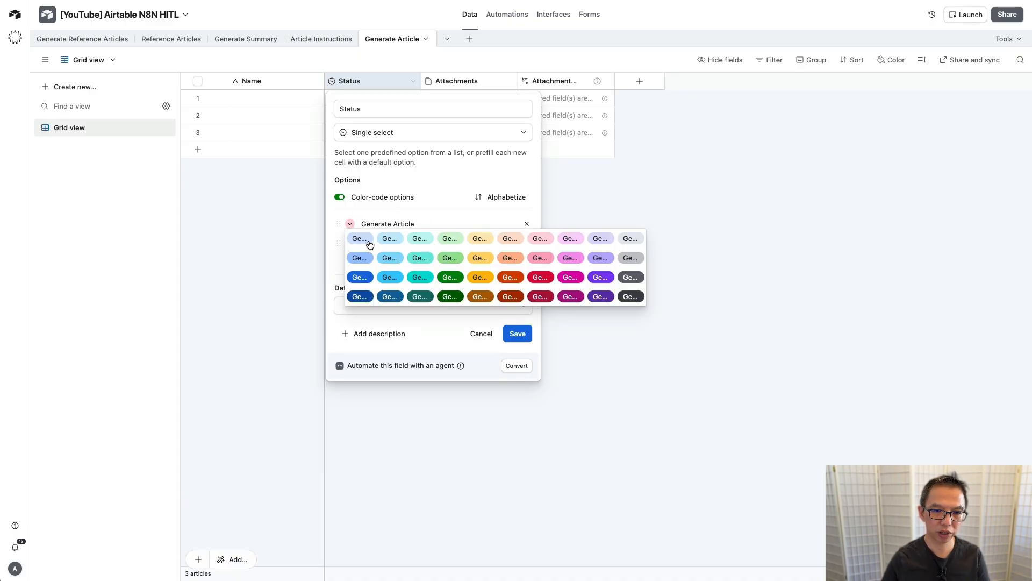
{"action": "left_click", "coordinate": [362, 239]}
{"action": "left_click", "coordinate": [517, 334]}
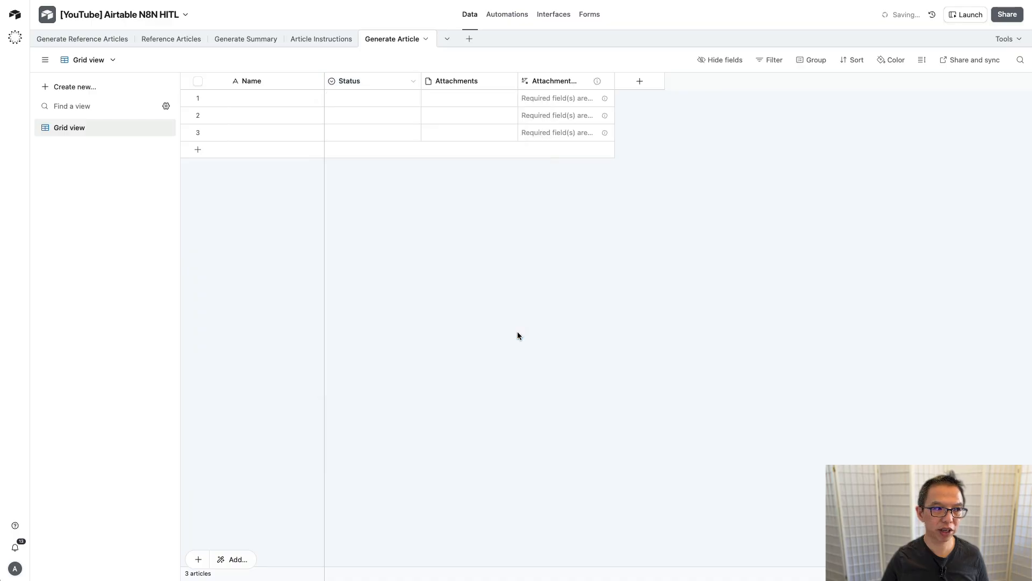
Step: Delete both attachment fields from the Generate Article table
{"action": "left_click", "coordinate": [470, 80]}
{"action": "left_click", "coordinate": [564, 80], "text": "shift"}
{"action": "right_click", "coordinate": [563, 79]}
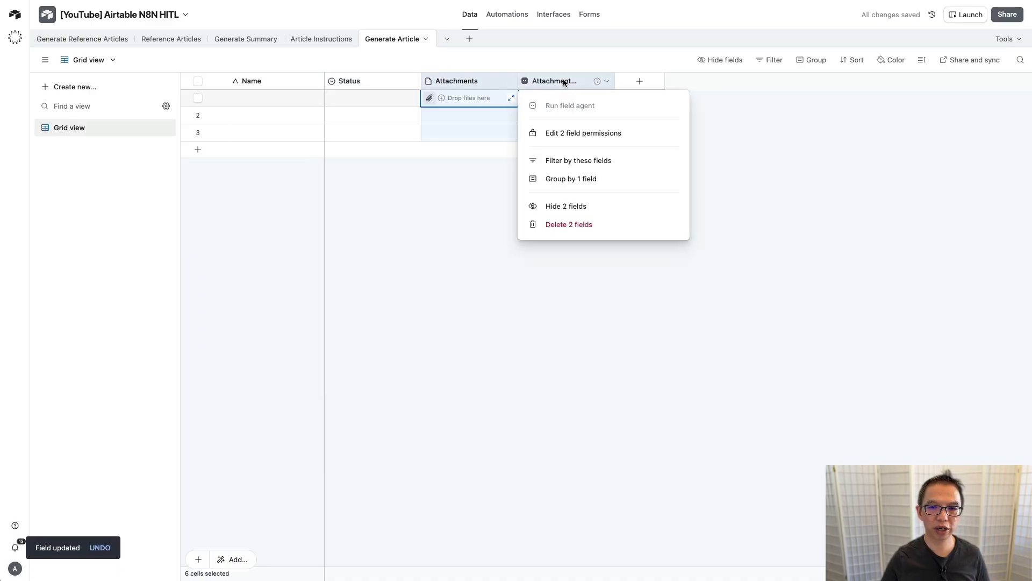
{"action": "left_click", "coordinate": [583, 226]}
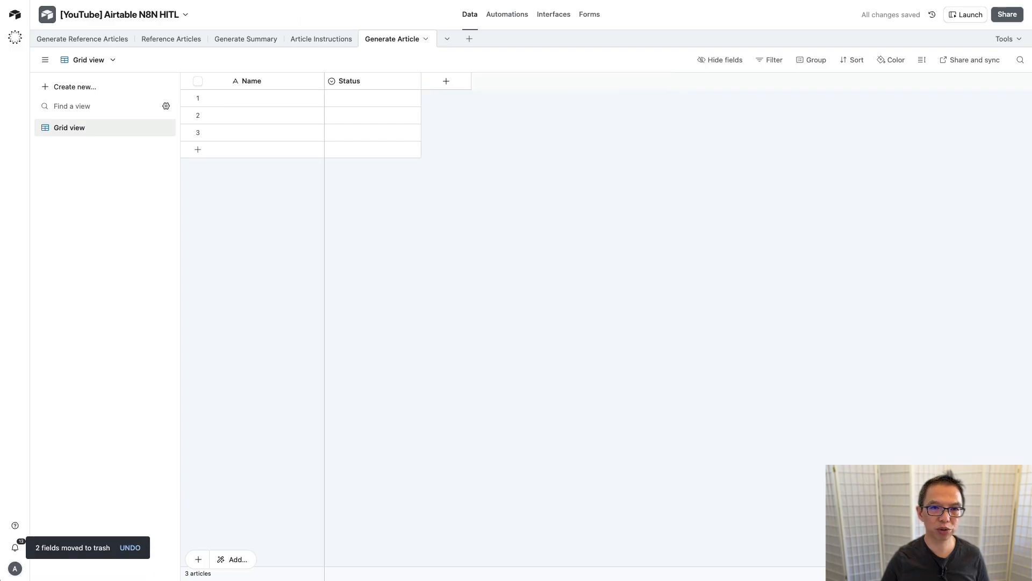
Step: In n8n, open the Content Generation Agent node, scroll through its attributes, and close it
{"action": "left_click", "coordinate": [345, 0]}
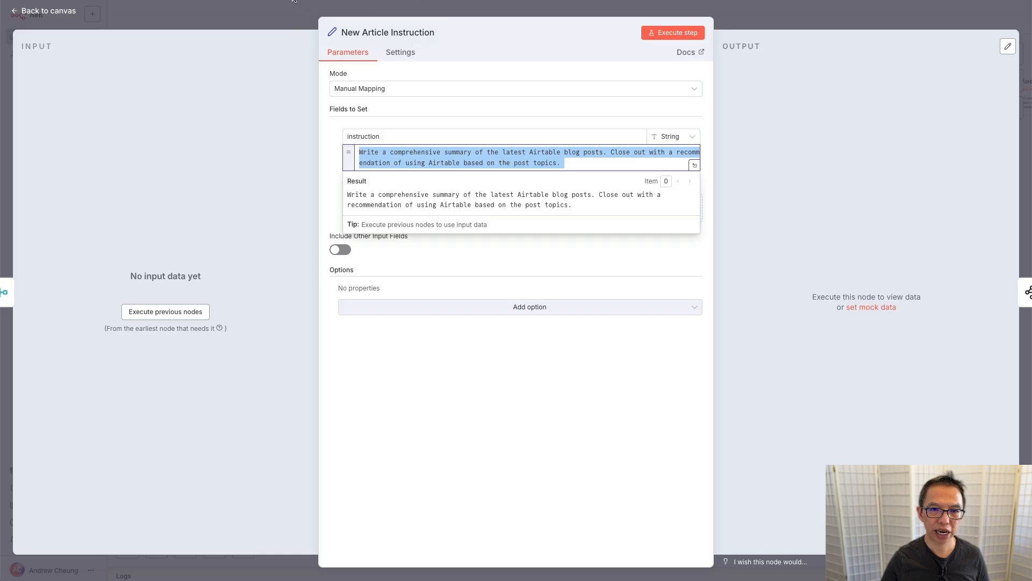
{"action": "left_click", "coordinate": [256, 11]}
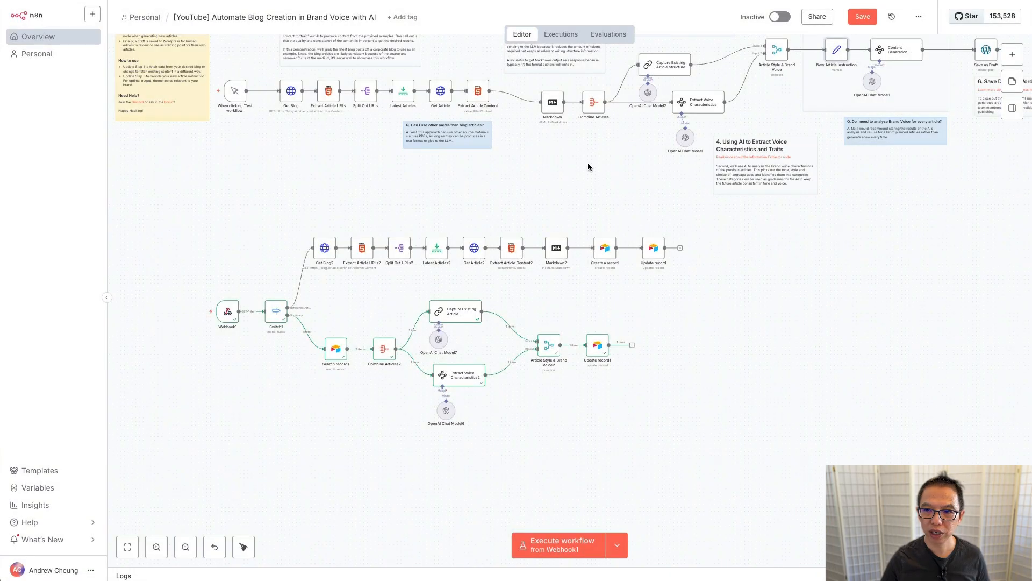
{"action": "scroll", "coordinate": [588, 163], "scroll_direction": "up", "scroll_amount": 5}
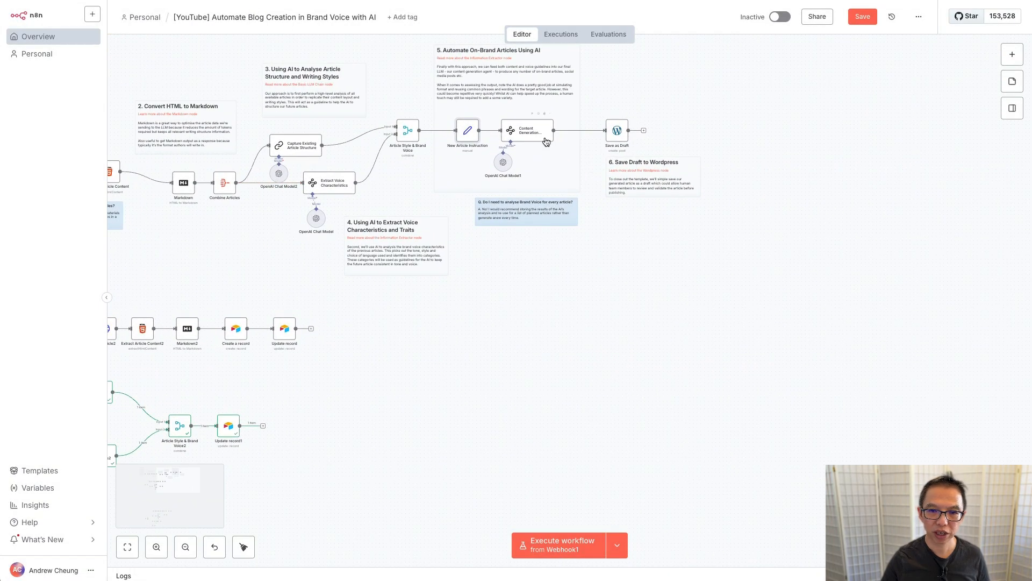
{"action": "double_click", "coordinate": [532, 131]}
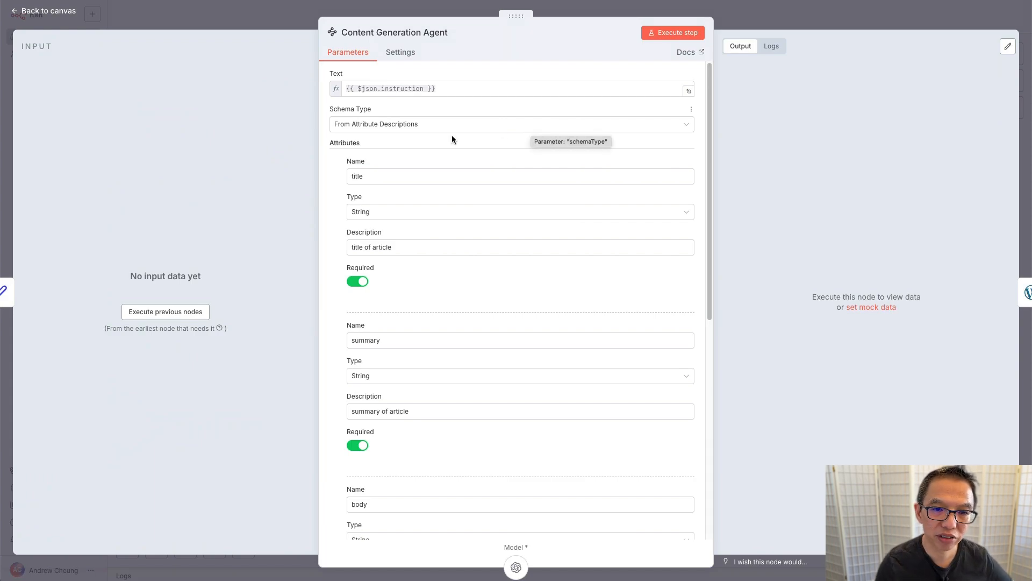
{"action": "scroll", "coordinate": [424, 192], "scroll_direction": "down", "scroll_amount": 1}
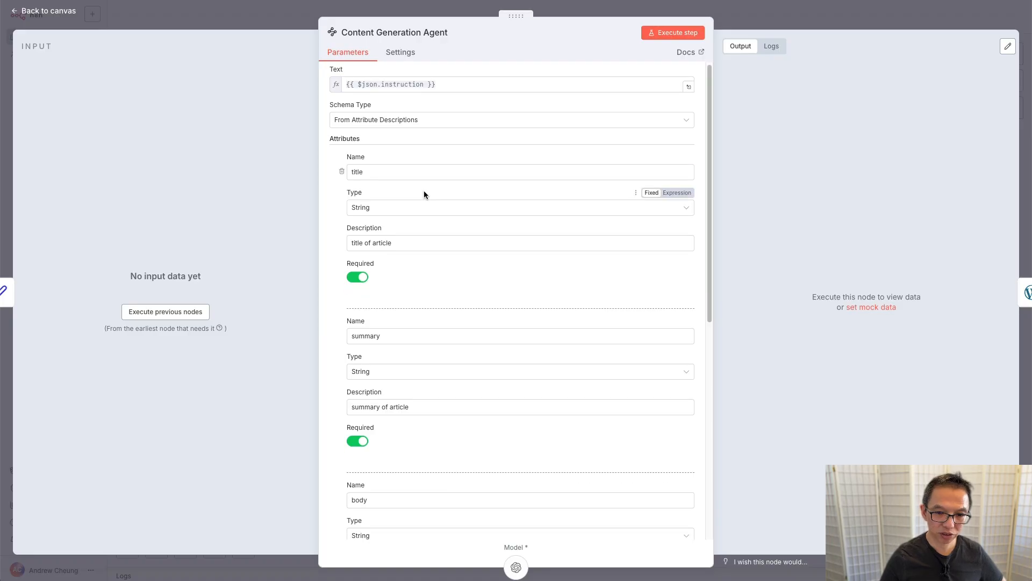
{"action": "scroll", "coordinate": [424, 195], "scroll_direction": "down", "scroll_amount": 5}
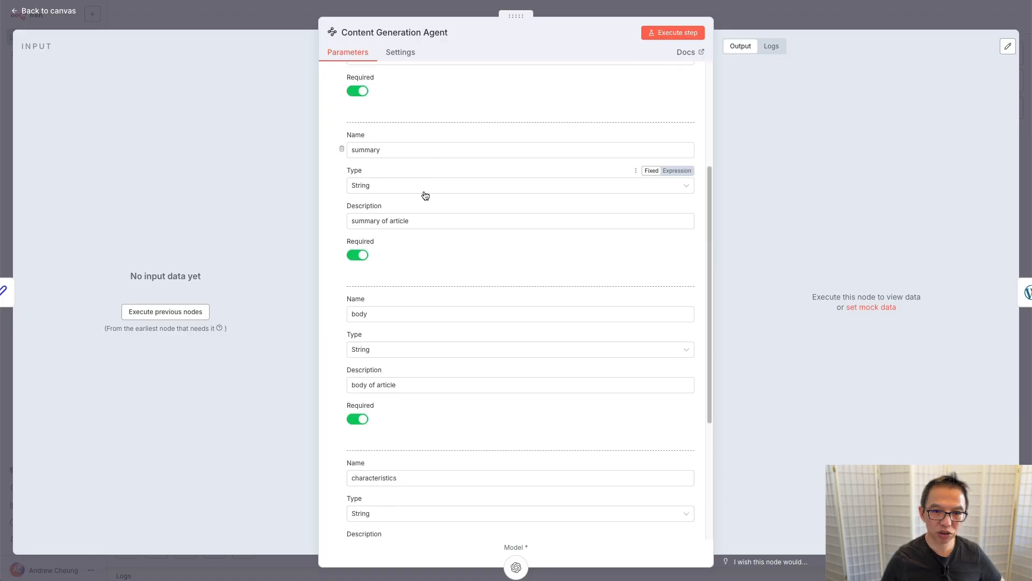
{"action": "scroll", "coordinate": [424, 193], "scroll_direction": "up", "scroll_amount": 5}
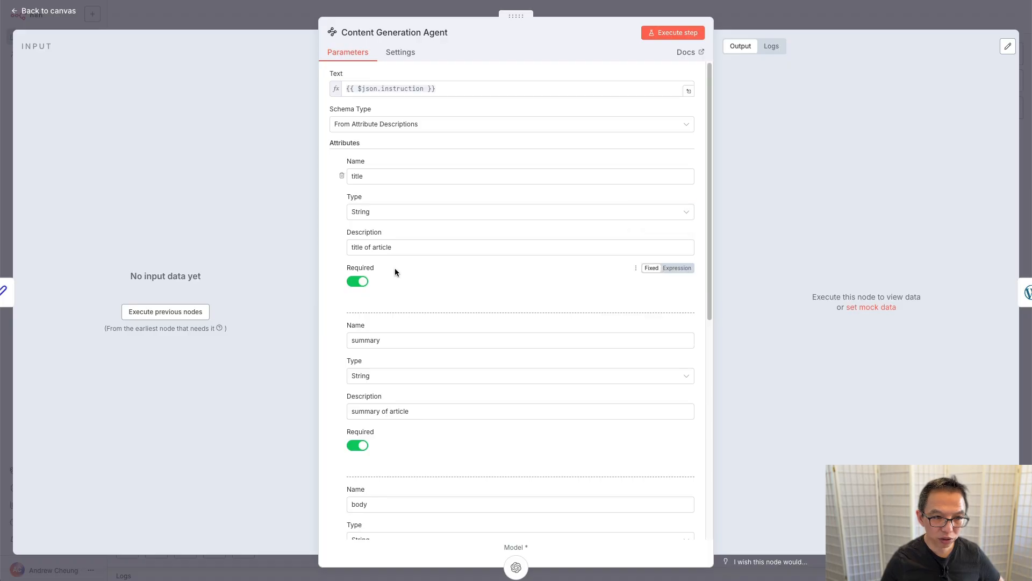
{"action": "scroll", "coordinate": [408, 367], "scroll_direction": "down", "scroll_amount": 5}
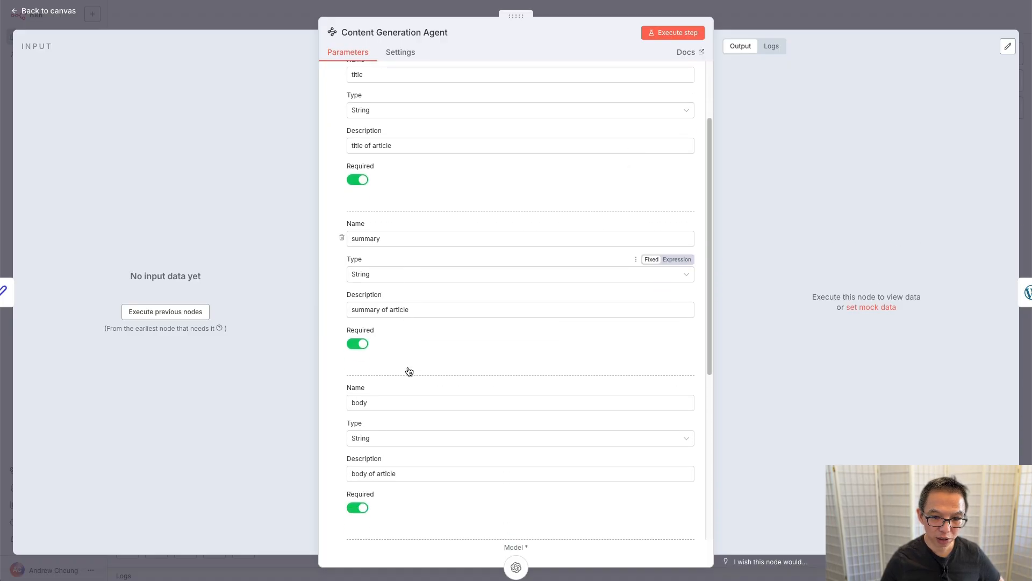
{"action": "left_click", "coordinate": [288, 14]}
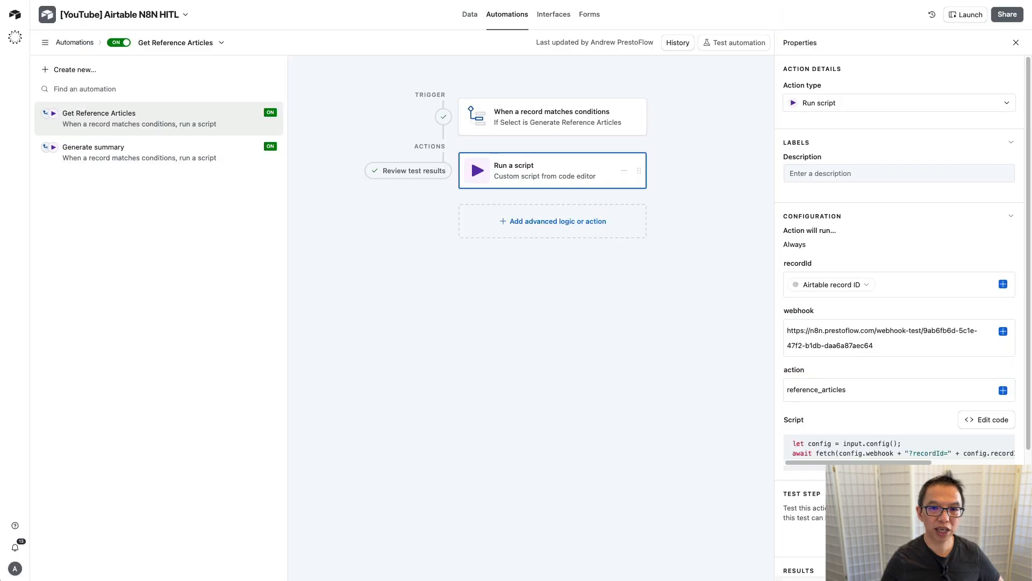
Step: Add a single line text field 'title' and a long text field 'summary' to Generate Article
{"action": "key", "text": "ctrl+Tab"}
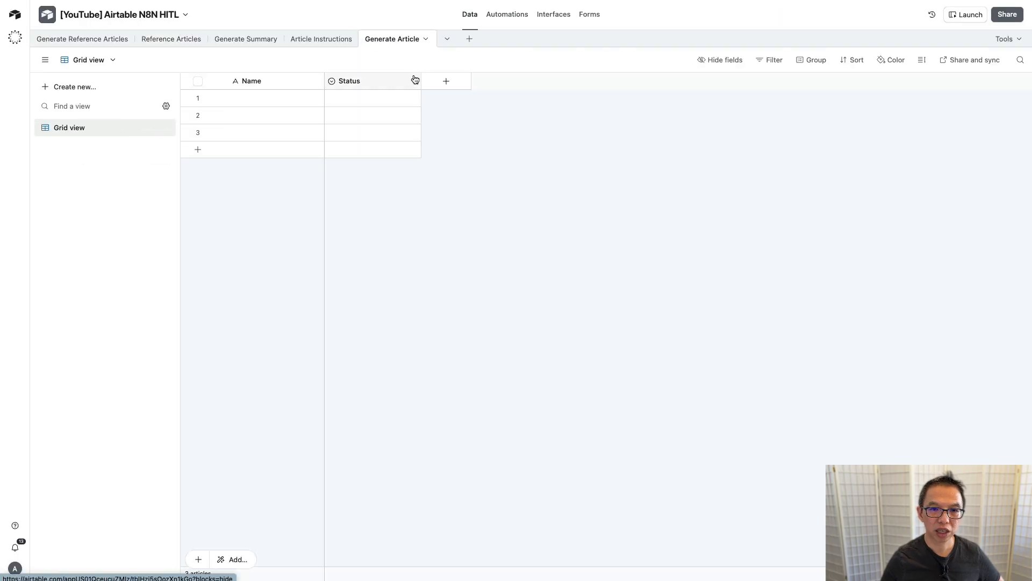
{"action": "left_click", "coordinate": [445, 81]}
{"action": "type", "text": "long"}
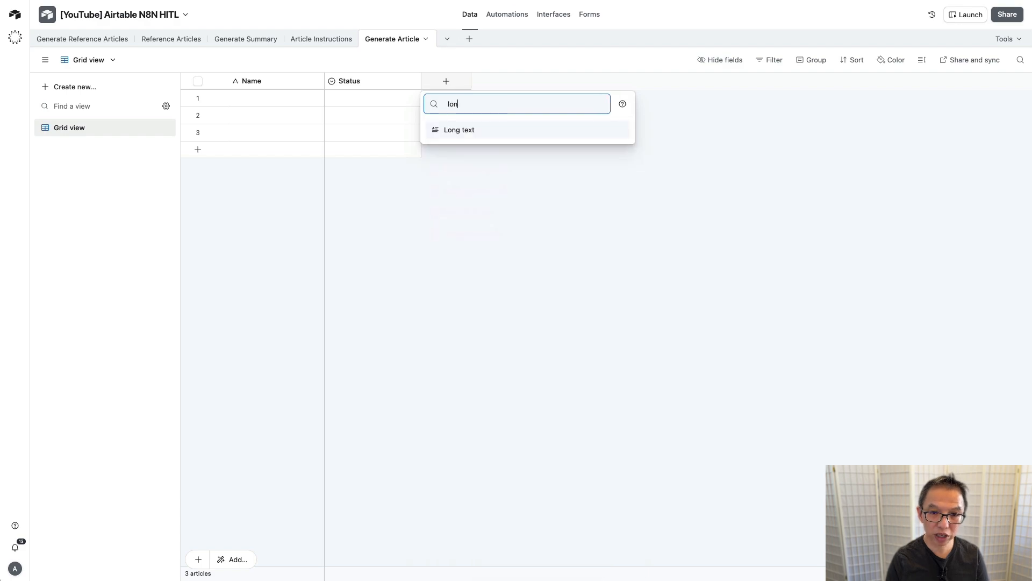
{"action": "key", "text": "BackSpace"}
{"action": "key", "text": "BackSpace"}
{"action": "key", "text": "BackSpace"}
{"action": "key", "text": "BackSpace"}
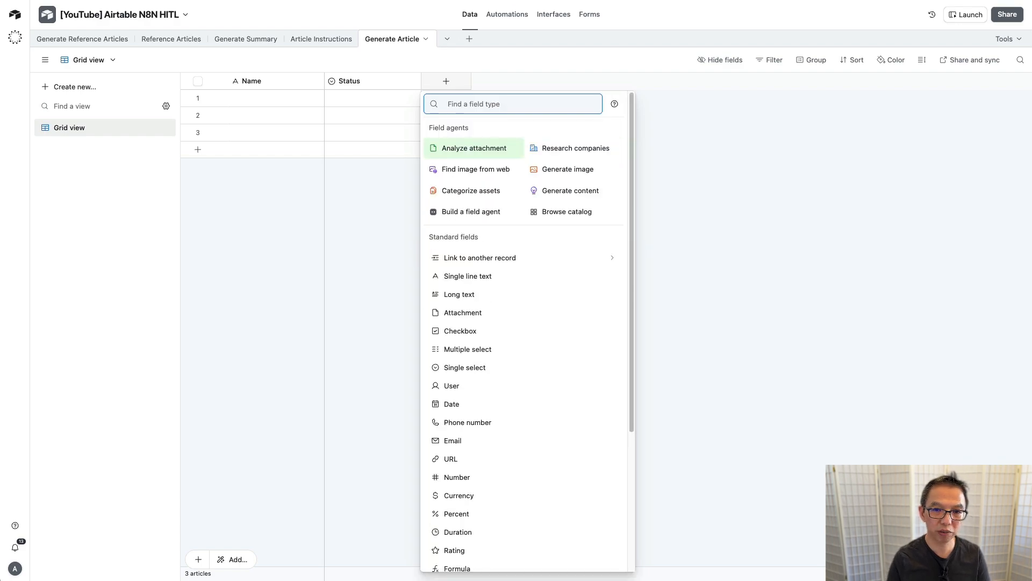
{"action": "type", "text": "sin"}
{"action": "key", "text": "Return"}
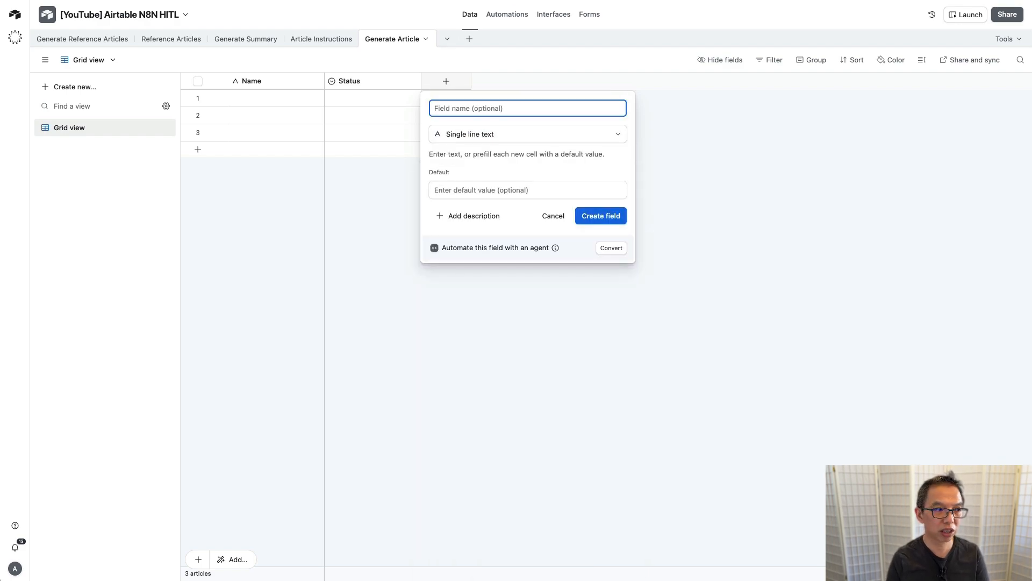
{"action": "type", "text": "title"}
{"action": "key", "text": "Return"}
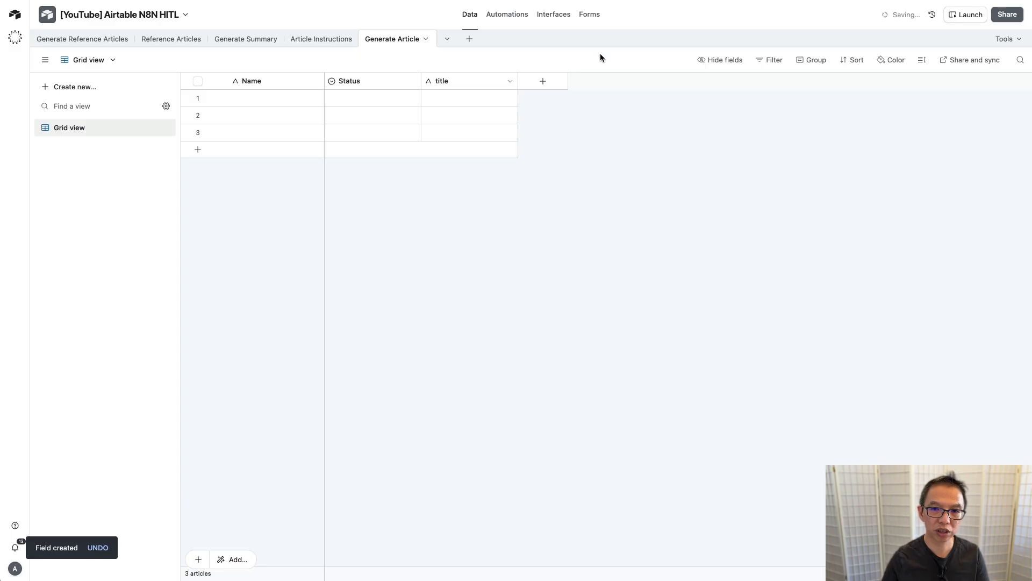
{"action": "left_click", "coordinate": [556, 80]}
{"action": "type", "text": "long"}
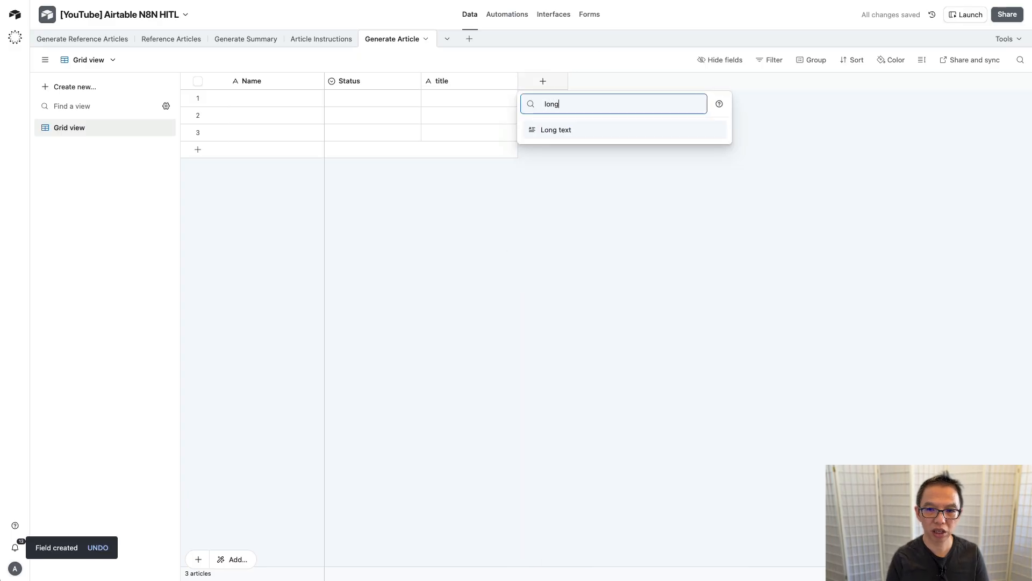
{"action": "key", "text": "Return"}
{"action": "type", "text": "summary"}
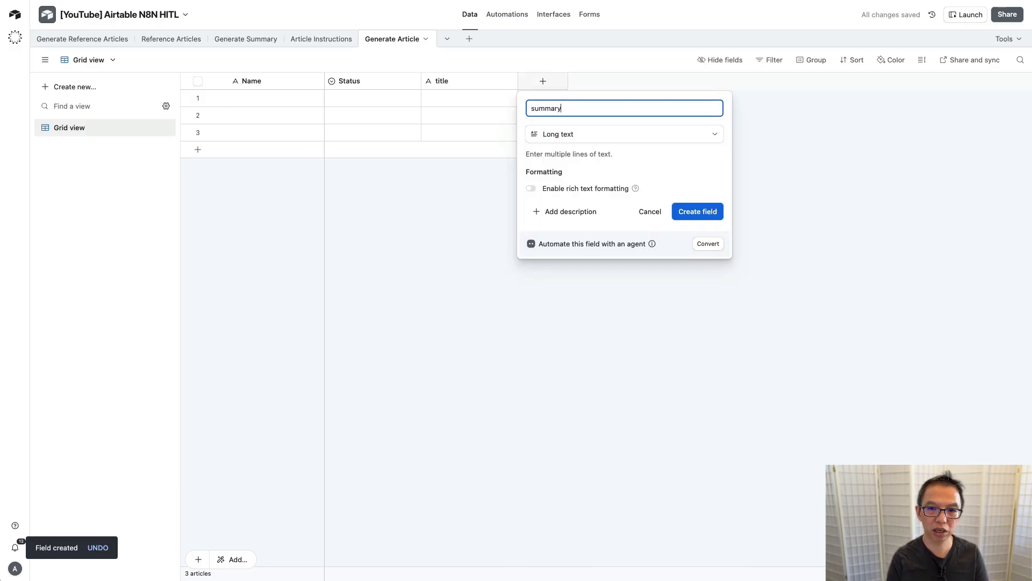
{"action": "key", "text": "Return"}
Step: Add long text fields 'body' and 'characteristics' to the Generate Article table
{"action": "left_click", "coordinate": [647, 84]}
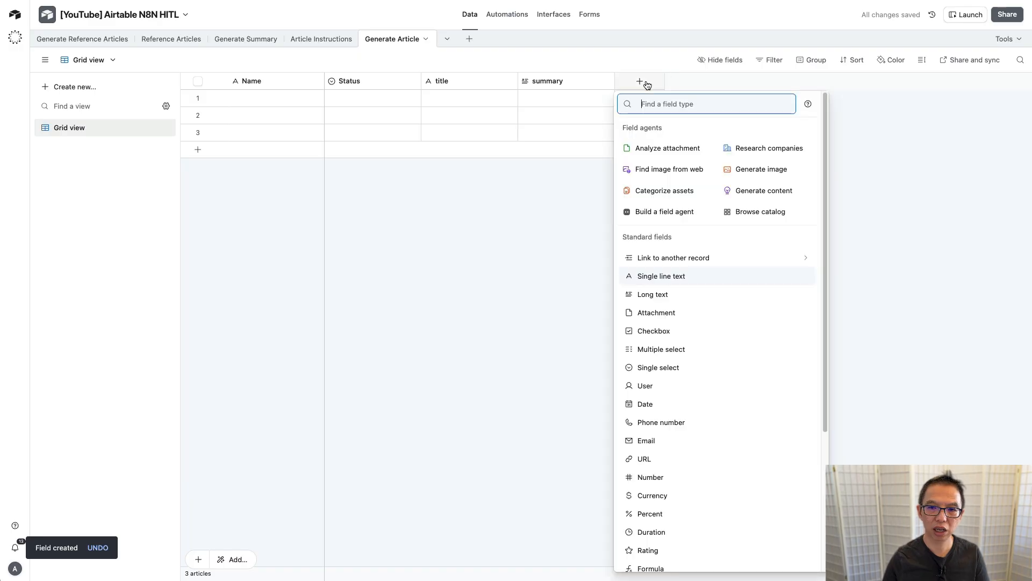
{"action": "type", "text": "long"}
{"action": "key", "text": "Return"}
{"action": "type", "text": "body"}
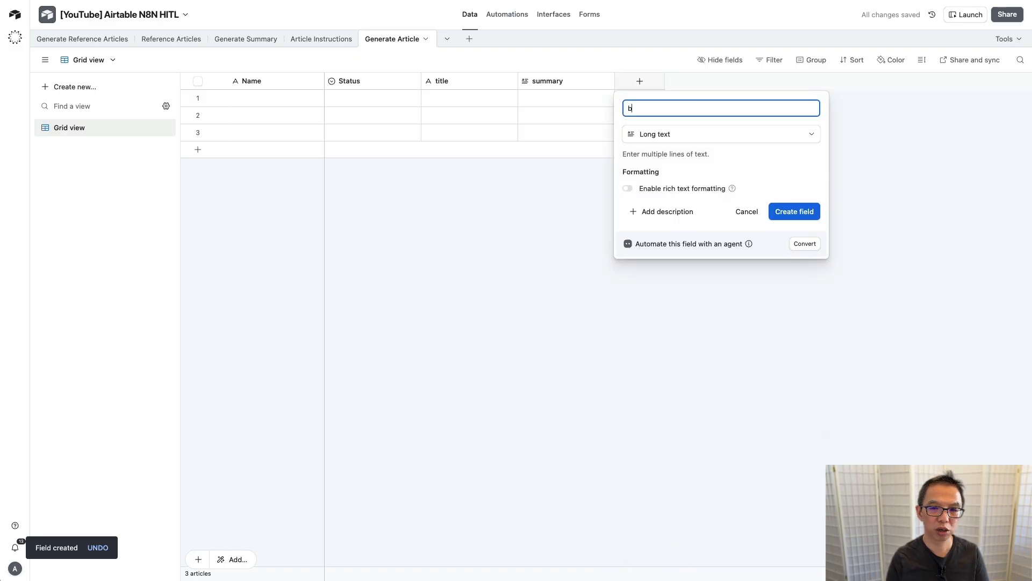
{"action": "key", "text": "Return"}
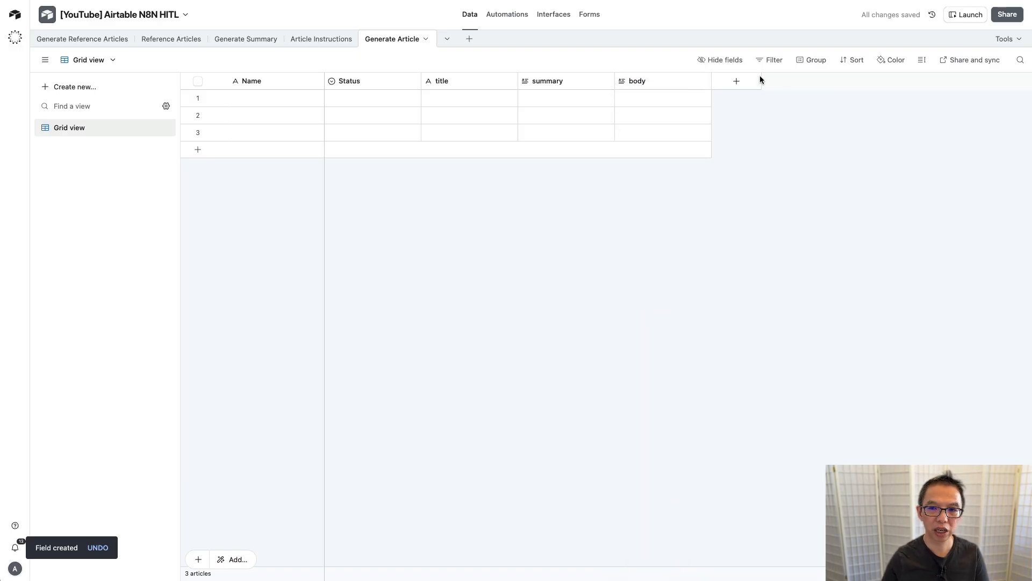
{"action": "left_click", "coordinate": [739, 82]}
{"action": "type", "text": "long"}
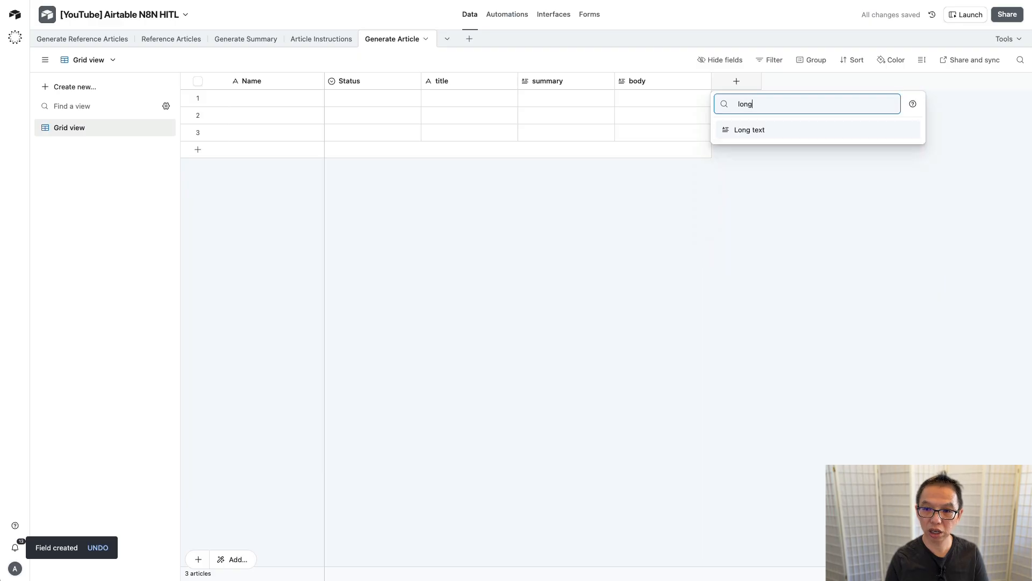
{"action": "key", "text": "Return"}
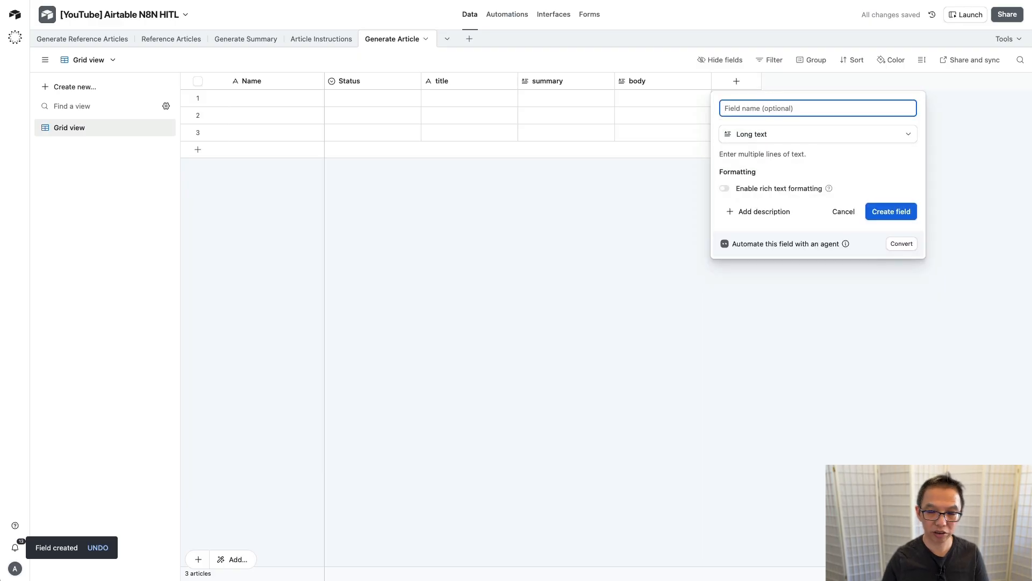
{"action": "type", "text": "charact"}
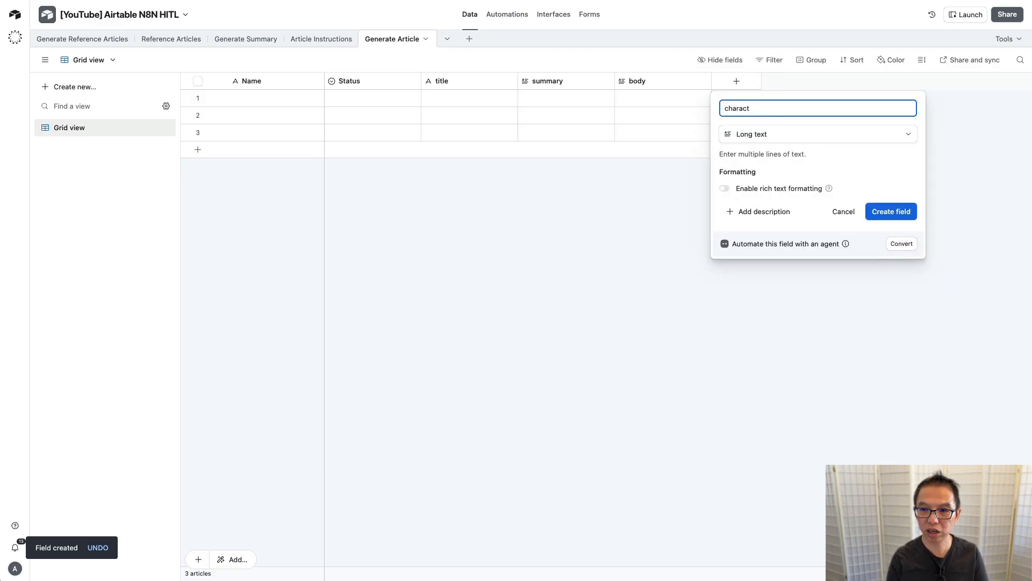
{"action": "type", "text": "eristics"}
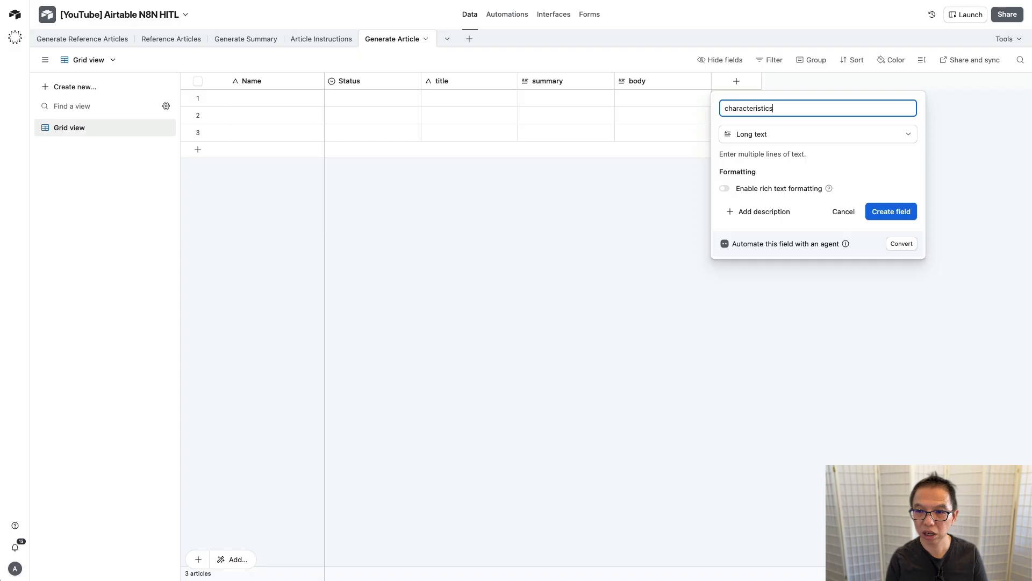
{"action": "key", "text": "Return"}
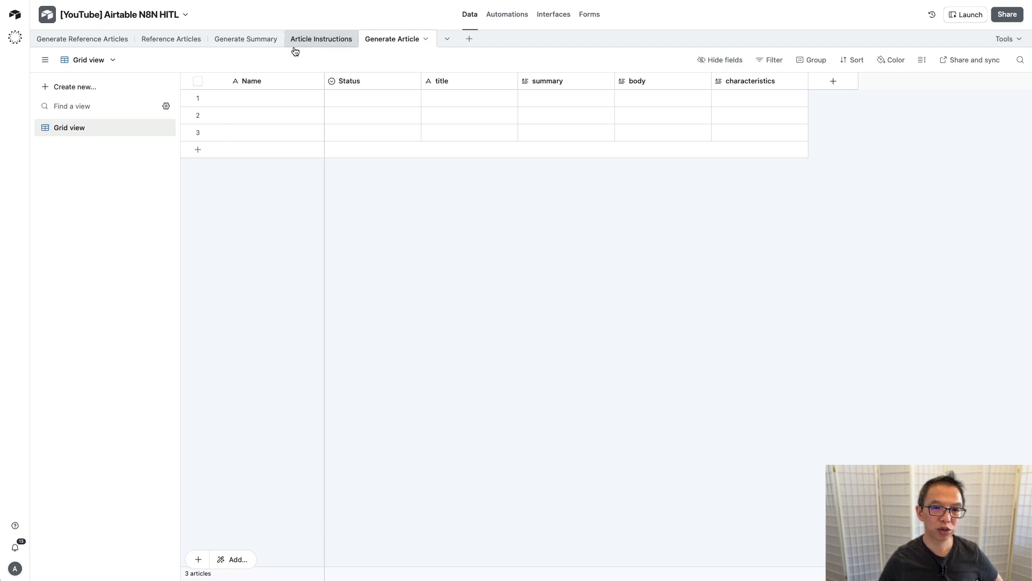
Step: Turn the primary Name field into a date field named 'Date'
{"action": "double_click", "coordinate": [270, 79]}
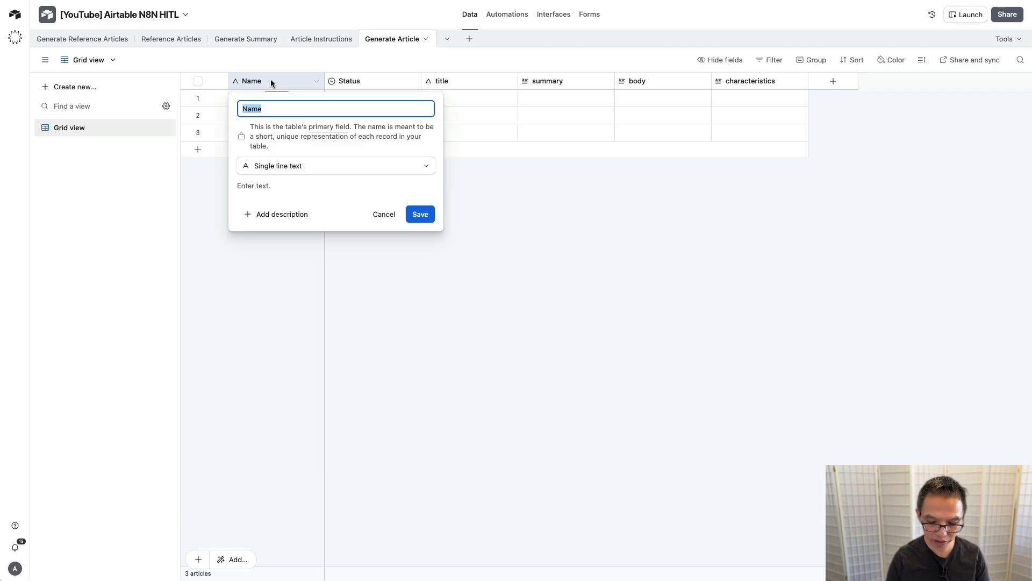
{"action": "type", "text": "Date"}
{"action": "left_click", "coordinate": [350, 167]}
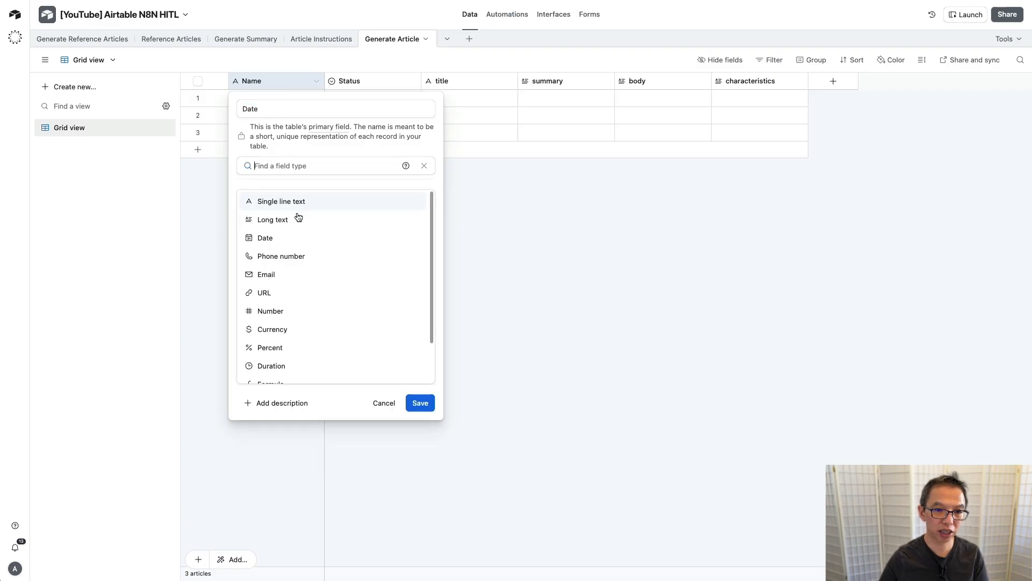
{"action": "left_click", "coordinate": [289, 237]}
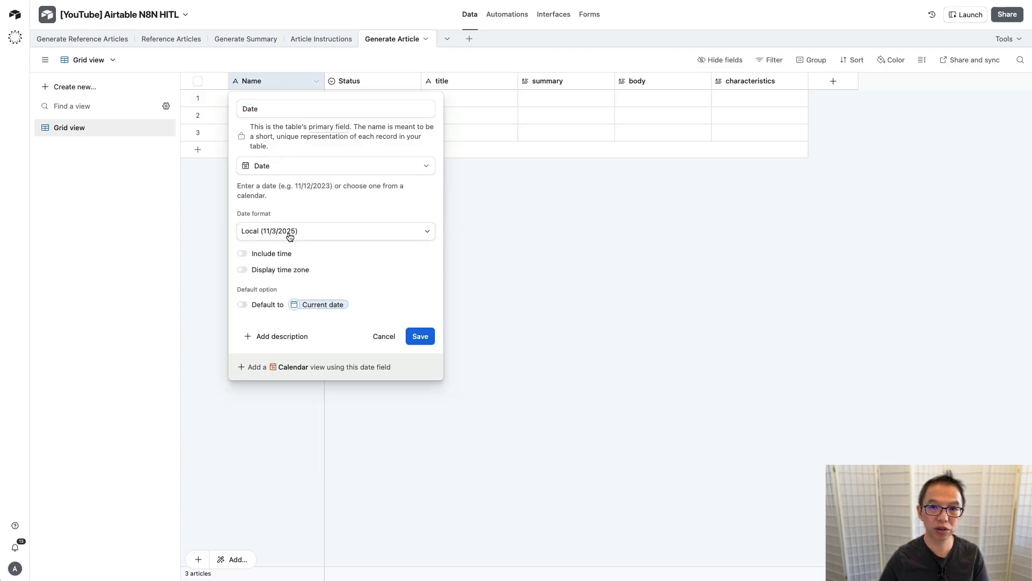
{"action": "left_click", "coordinate": [419, 336]}
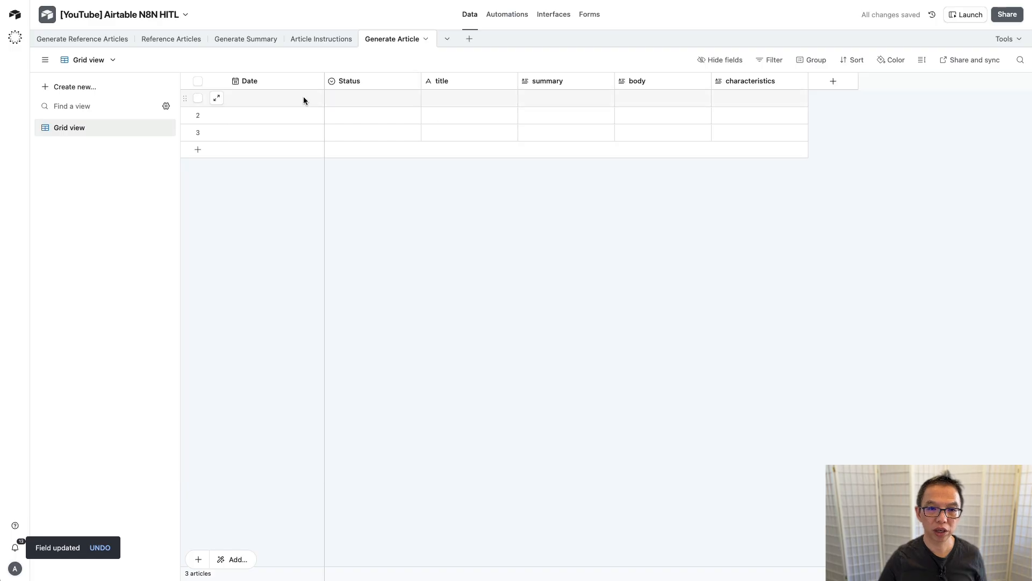
Step: Set row 1's Date to 11/3/2025 and its Status to Generate Article
{"action": "left_click", "coordinate": [300, 99]}
{"action": "left_click", "coordinate": [297, 99]}
{"action": "left_click", "coordinate": [274, 171]}
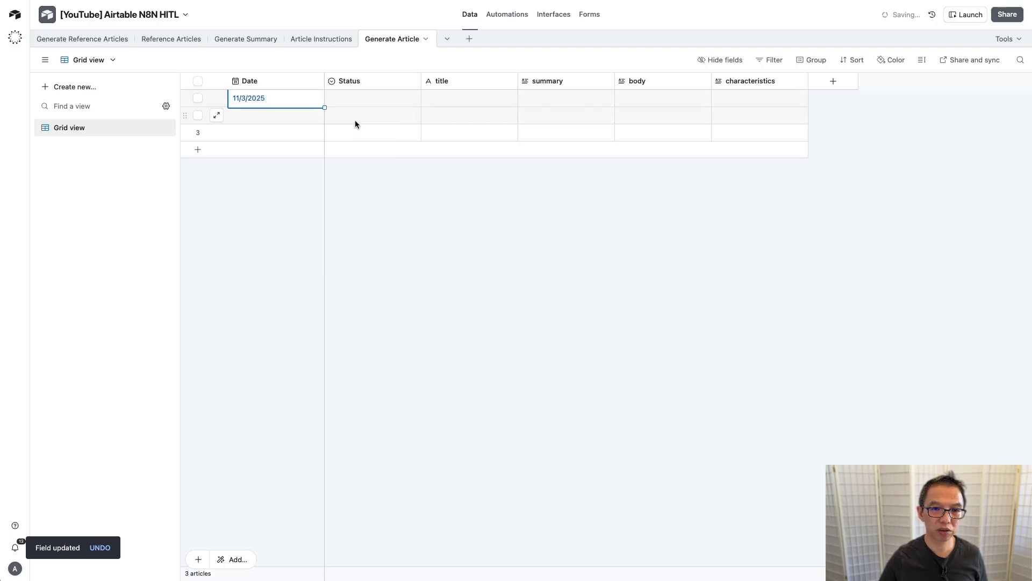
{"action": "double_click", "coordinate": [385, 101]}
{"action": "left_click", "coordinate": [350, 152]}
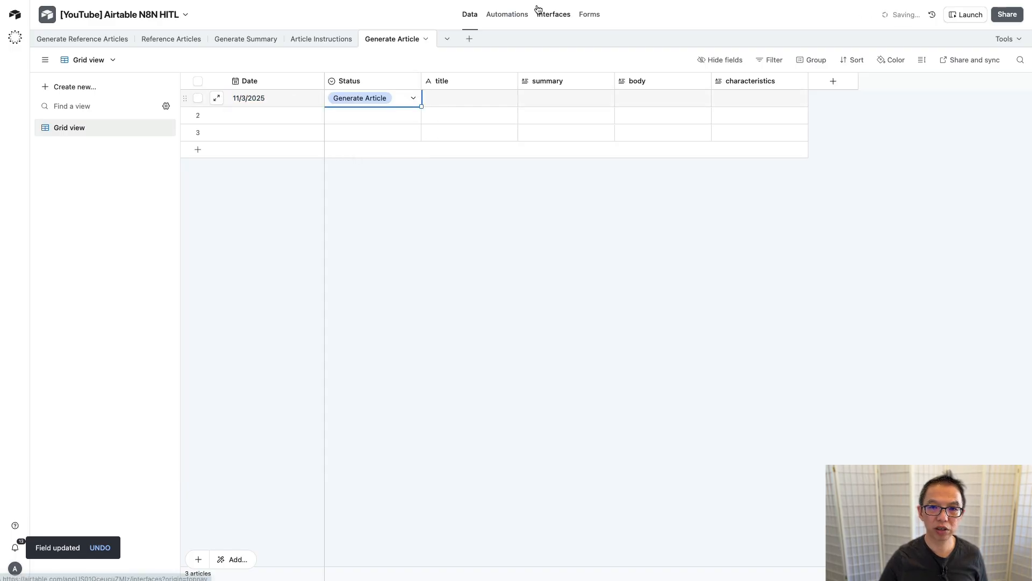
{"action": "left_click", "coordinate": [507, 14]}
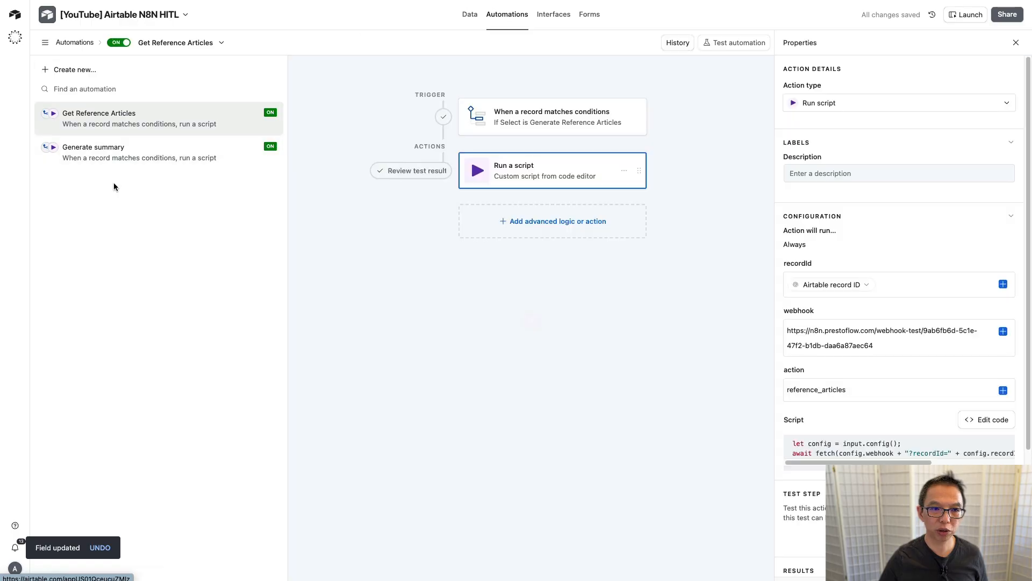
Step: Duplicate the Generate summary automation and rename the copy 'Generate article'
{"action": "left_click", "coordinate": [267, 152]}
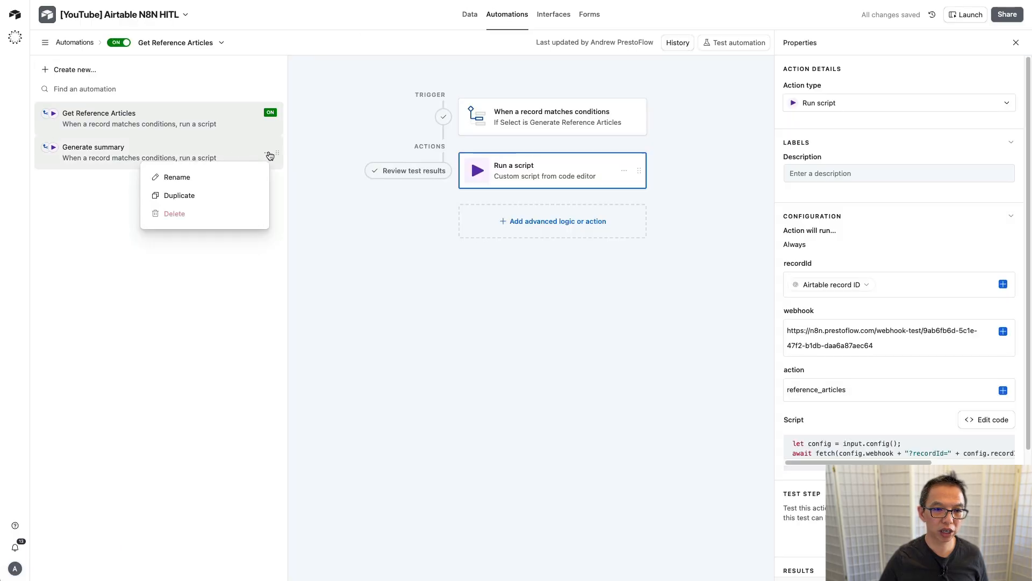
{"action": "left_click", "coordinate": [207, 196]}
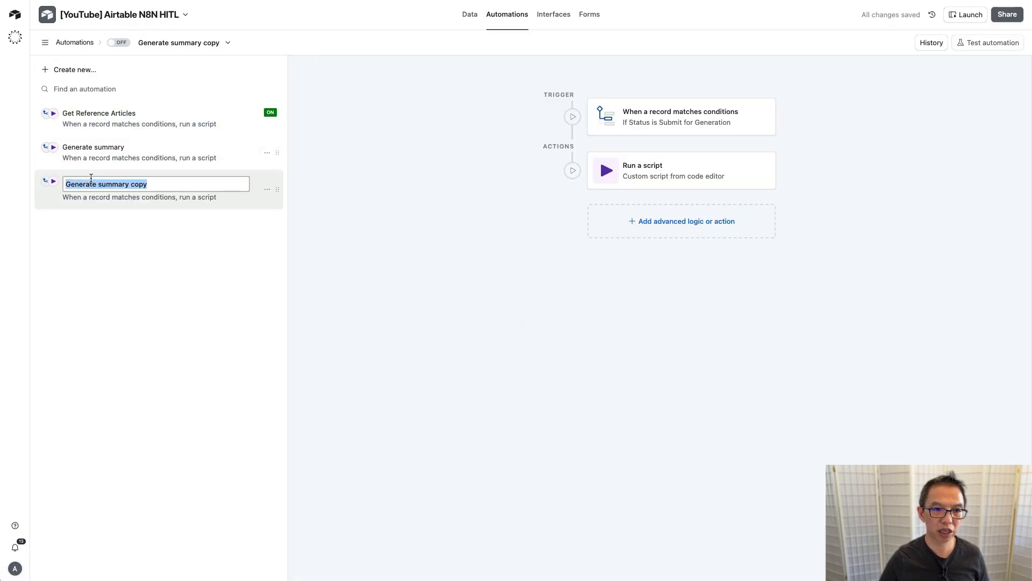
{"action": "double_click", "coordinate": [110, 184]}
{"action": "type", "text": "artic"}
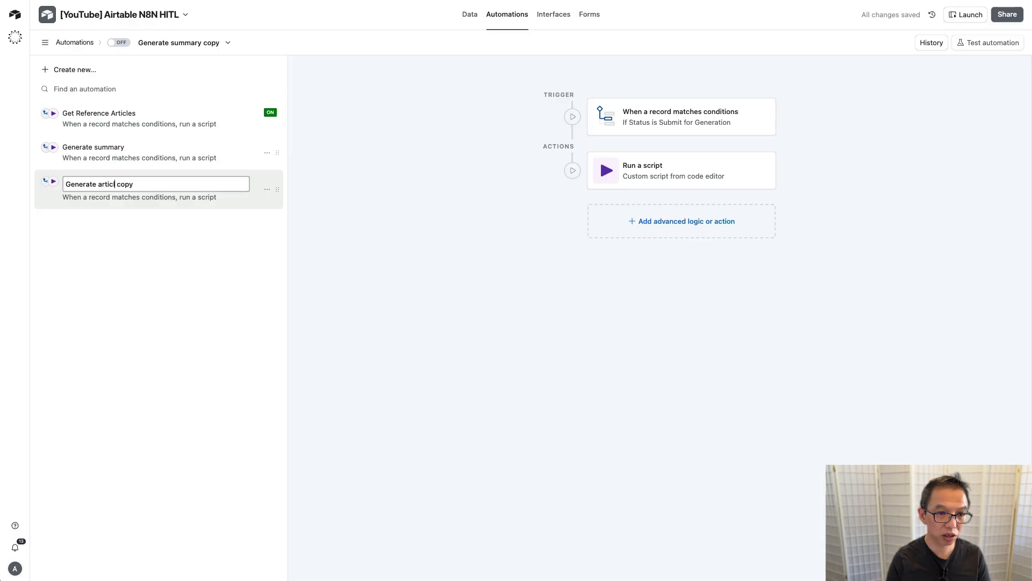
{"action": "type", "text": "le"}
{"action": "key", "text": "Delete"}
{"action": "key", "text": "Delete"}
{"action": "key", "text": "Delete"}
{"action": "key", "text": "Delete"}
{"action": "key", "text": "Delete"}
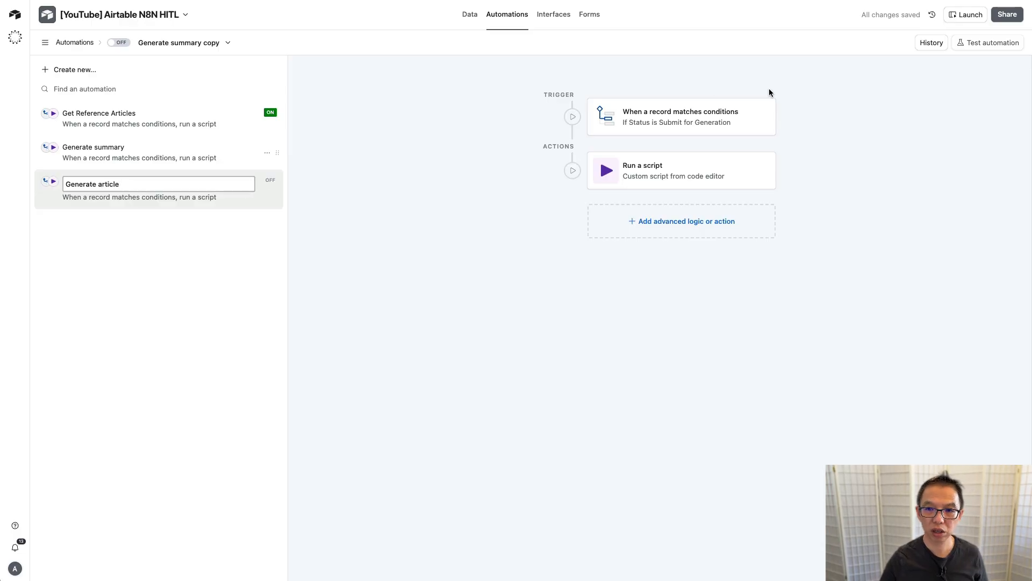
Step: Make the trigger watch the Generate Article table with condition Status is Generate Article
{"action": "left_click", "coordinate": [687, 113]}
{"action": "left_click", "coordinate": [844, 204]}
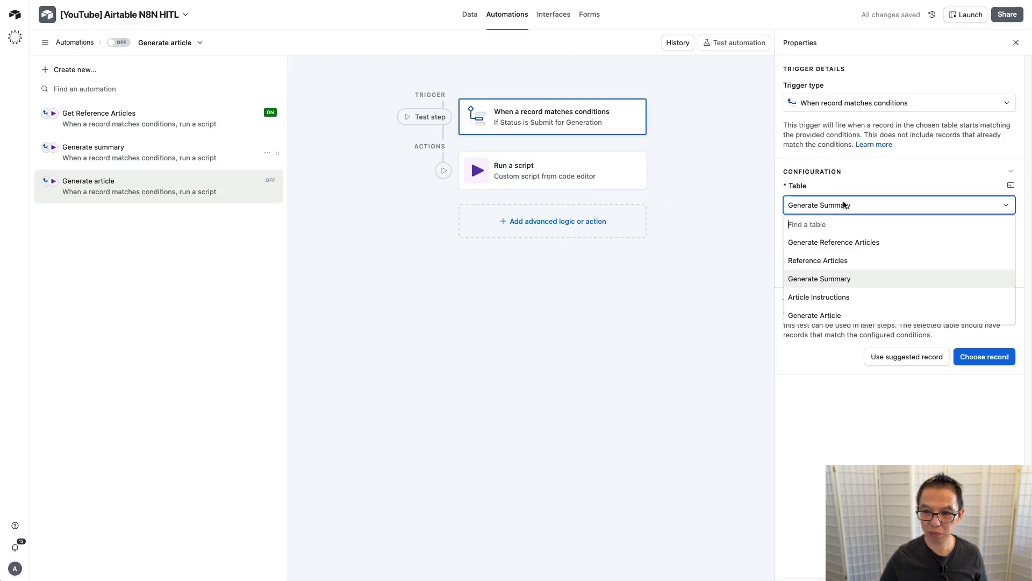
{"action": "left_click", "coordinate": [825, 315]}
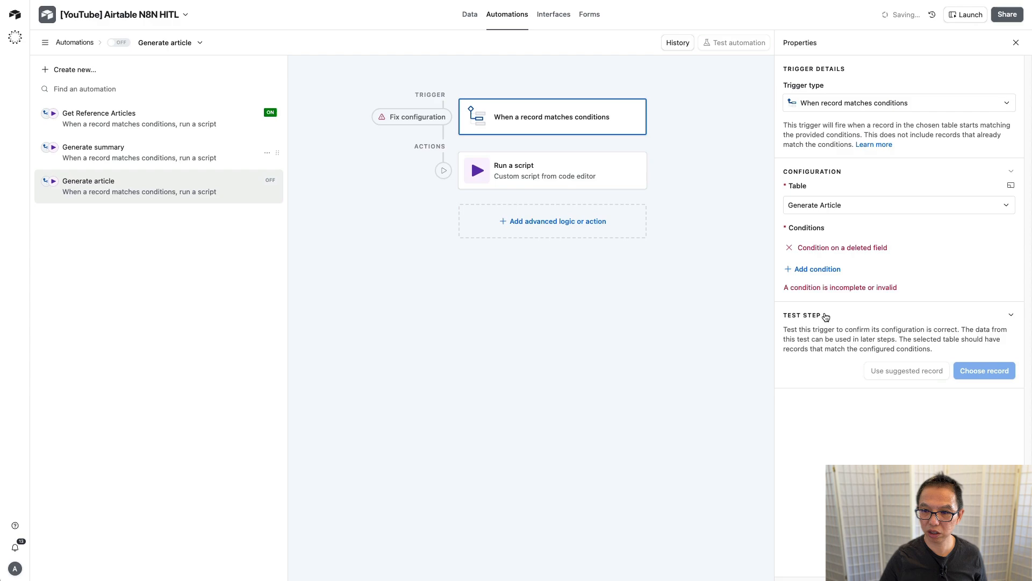
{"action": "left_click", "coordinate": [789, 247]}
{"action": "left_click", "coordinate": [799, 248]}
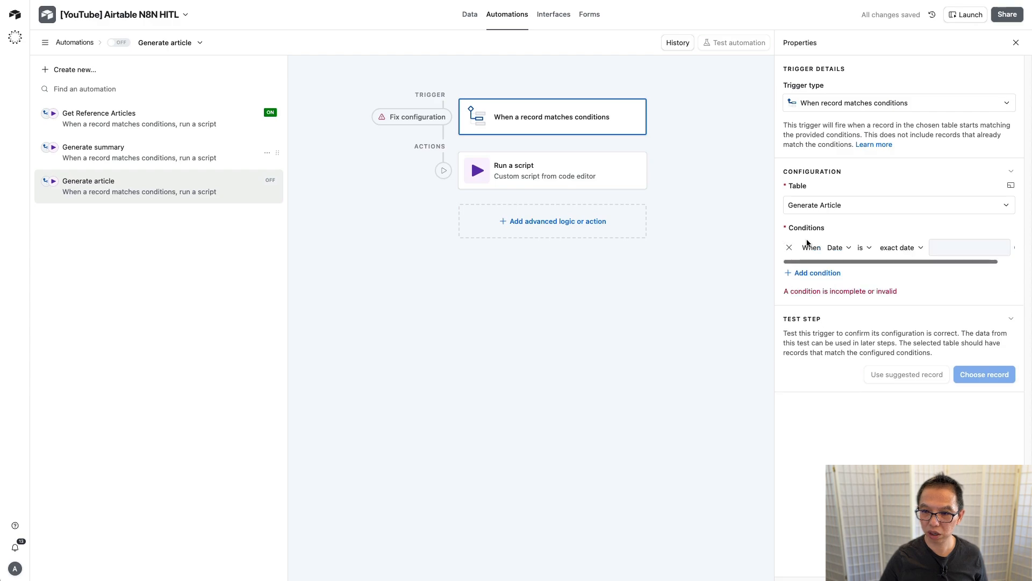
{"action": "left_click", "coordinate": [849, 251]}
{"action": "left_click", "coordinate": [861, 301]}
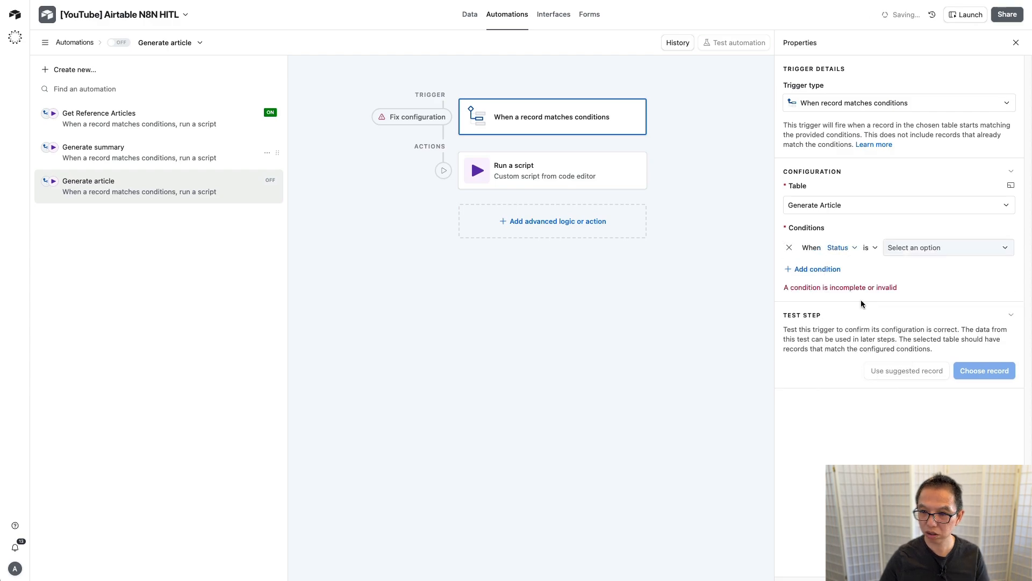
{"action": "left_click", "coordinate": [940, 250]}
{"action": "left_click", "coordinate": [936, 287]}
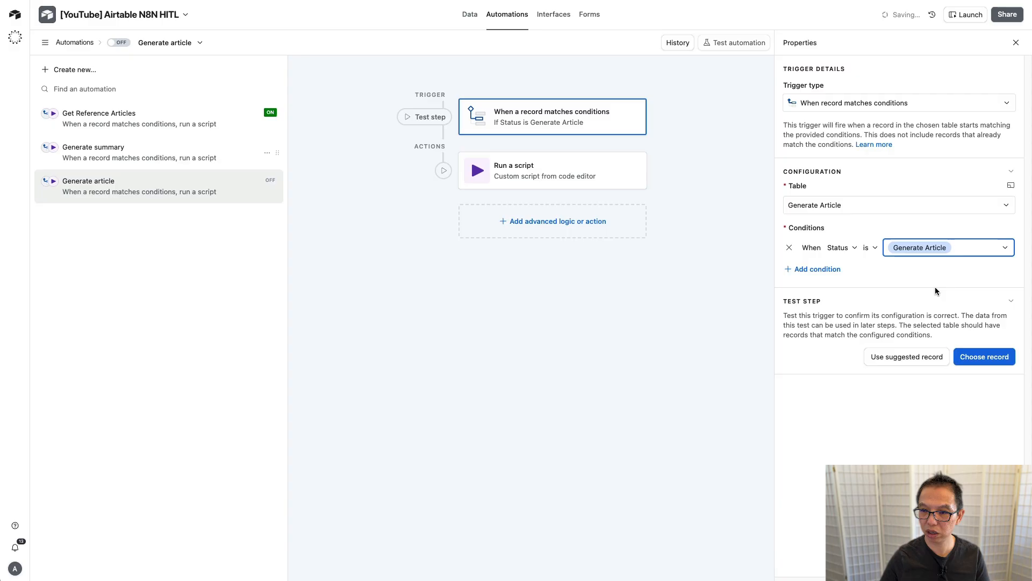
Step: Change the Run a script step's action input value to 'new_article'
{"action": "left_click", "coordinate": [521, 182]}
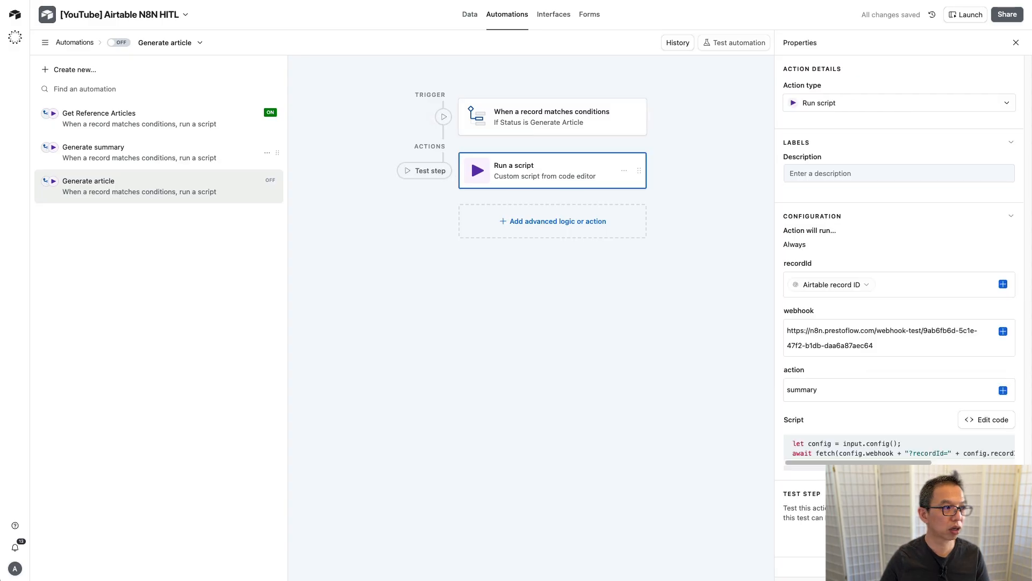
{"action": "double_click", "coordinate": [805, 389]}
{"action": "type", "text": "new_article"}
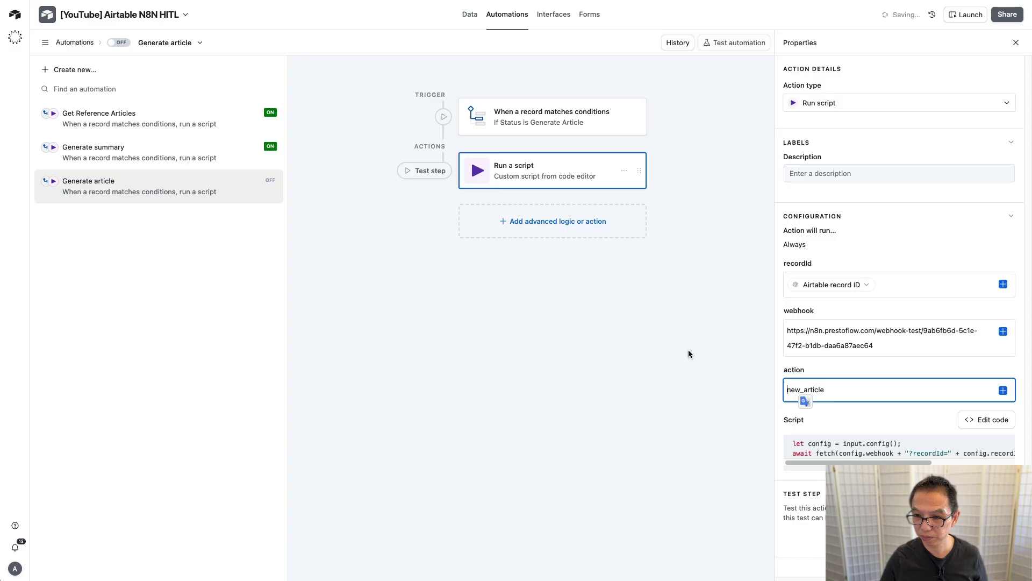
{"action": "left_click", "coordinate": [688, 350]}
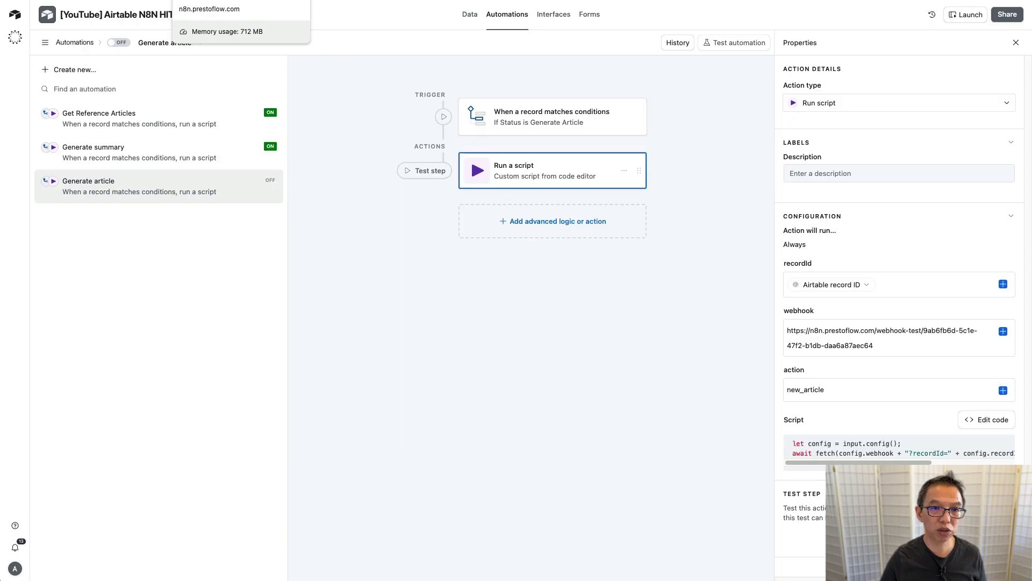
Step: In n8n, open the Webhook1 node and start listening for a test event
{"action": "left_click", "coordinate": [215, 1]}
{"action": "scroll", "coordinate": [409, 363], "scroll_direction": "left", "scroll_amount": 3}
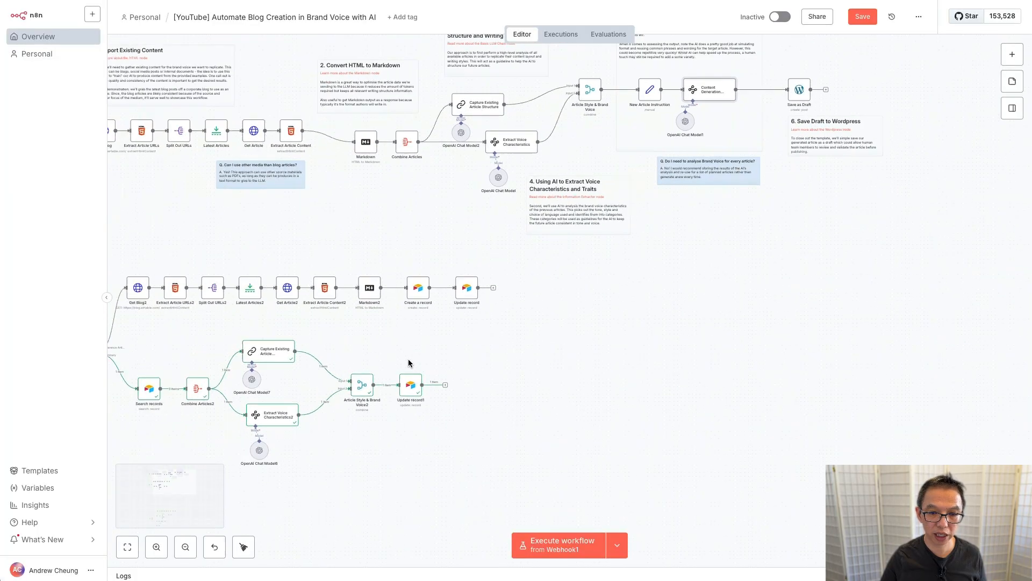
{"action": "scroll", "coordinate": [408, 359], "scroll_direction": "left", "scroll_amount": 10}
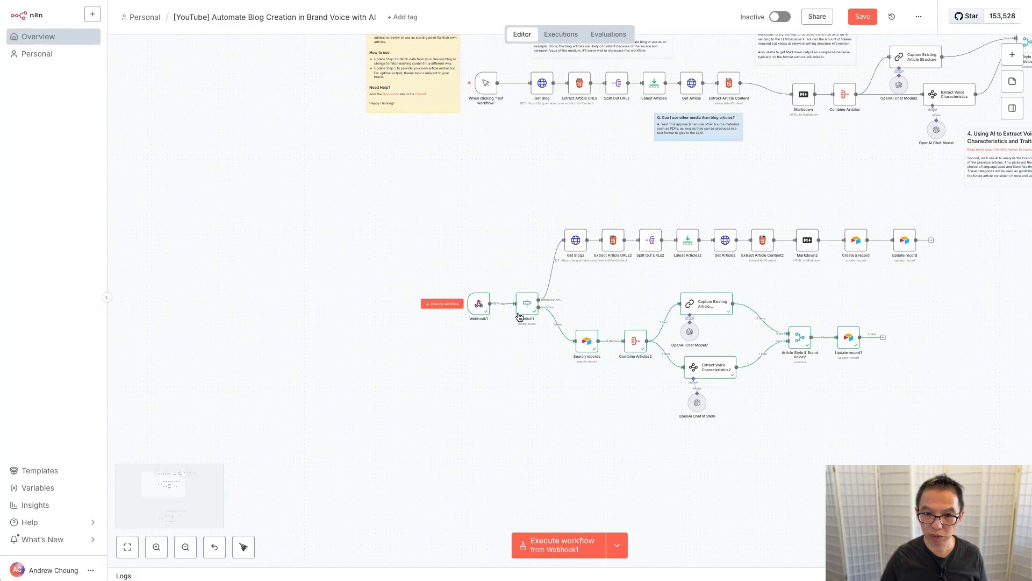
{"action": "double_click", "coordinate": [476, 304]}
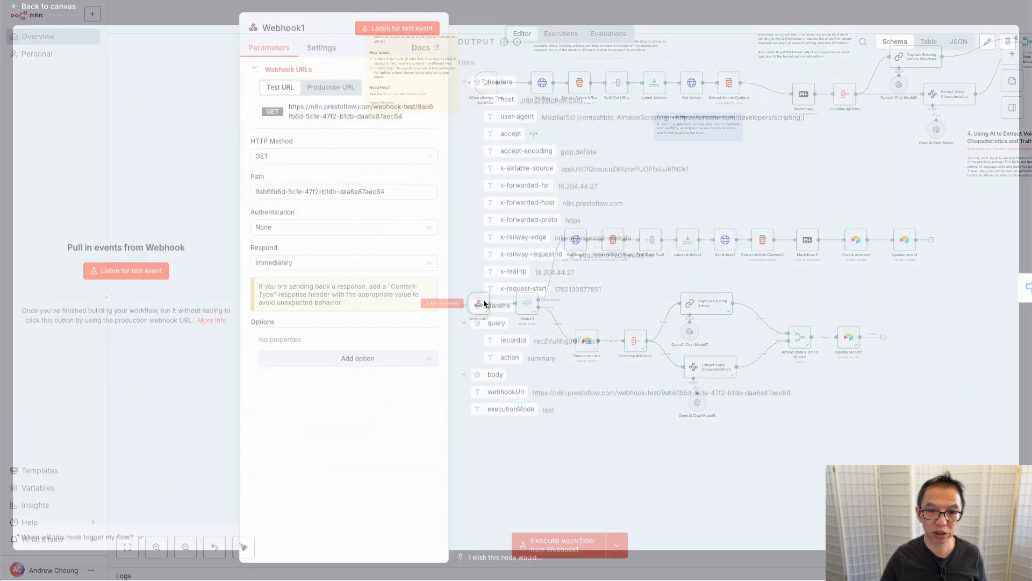
{"action": "left_click", "coordinate": [406, 33]}
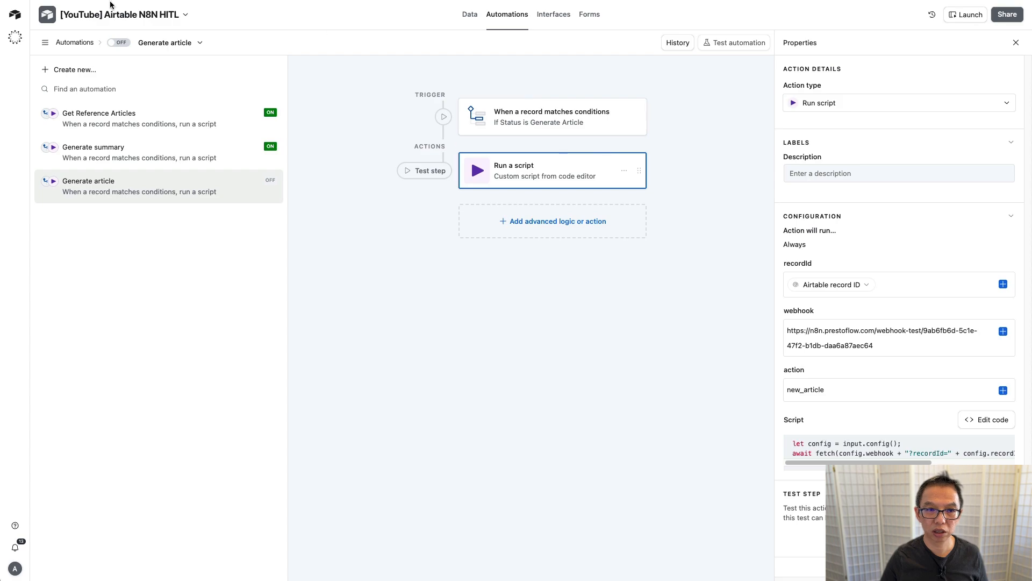
Step: Turn on the Generate article automation and run its step tests with a chosen record
{"action": "left_click", "coordinate": [125, 43]}
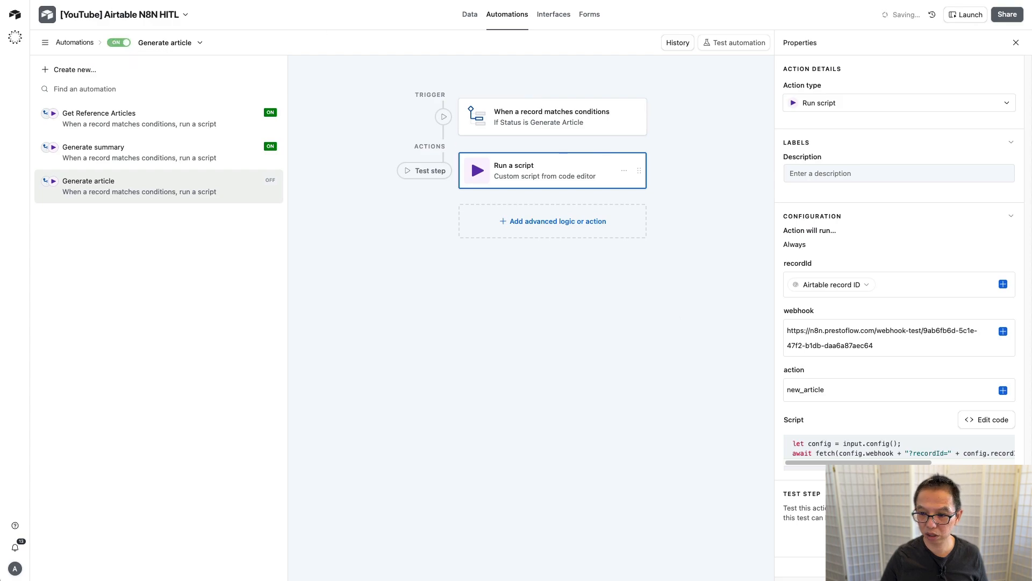
{"action": "left_click", "coordinate": [997, 539]}
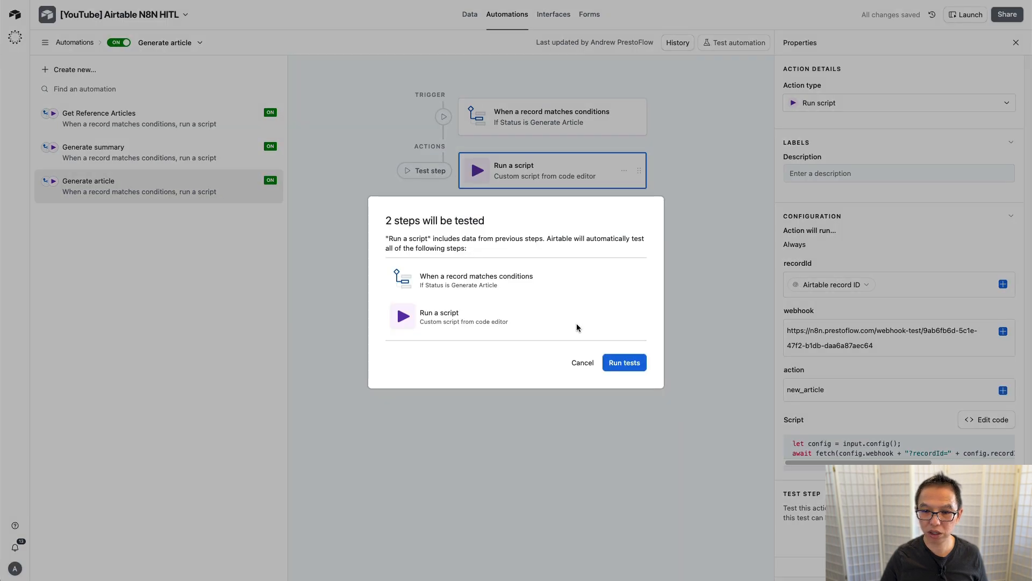
{"action": "left_click", "coordinate": [623, 362]}
{"action": "left_click", "coordinate": [546, 235]}
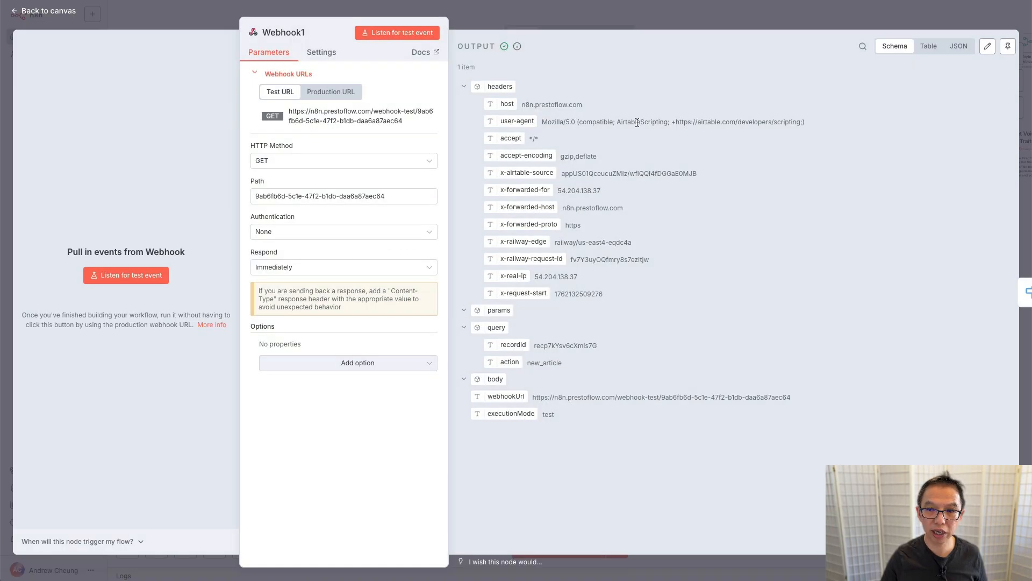
Step: Add a third Switch1 rule matching action to 'new_article', with its output renamed 'New Article'
{"action": "left_click", "coordinate": [1025, 292]}
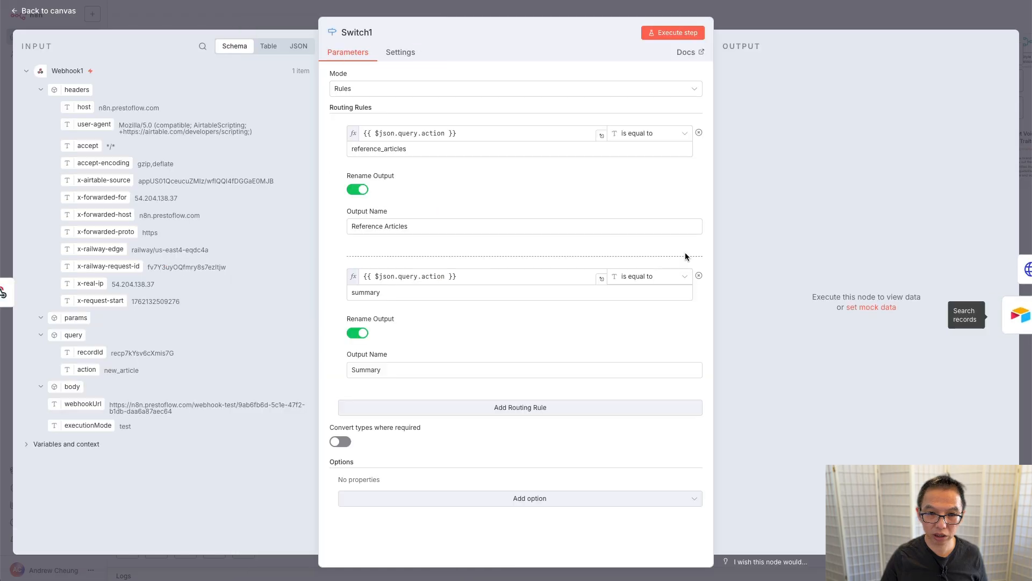
{"action": "left_click", "coordinate": [456, 409]}
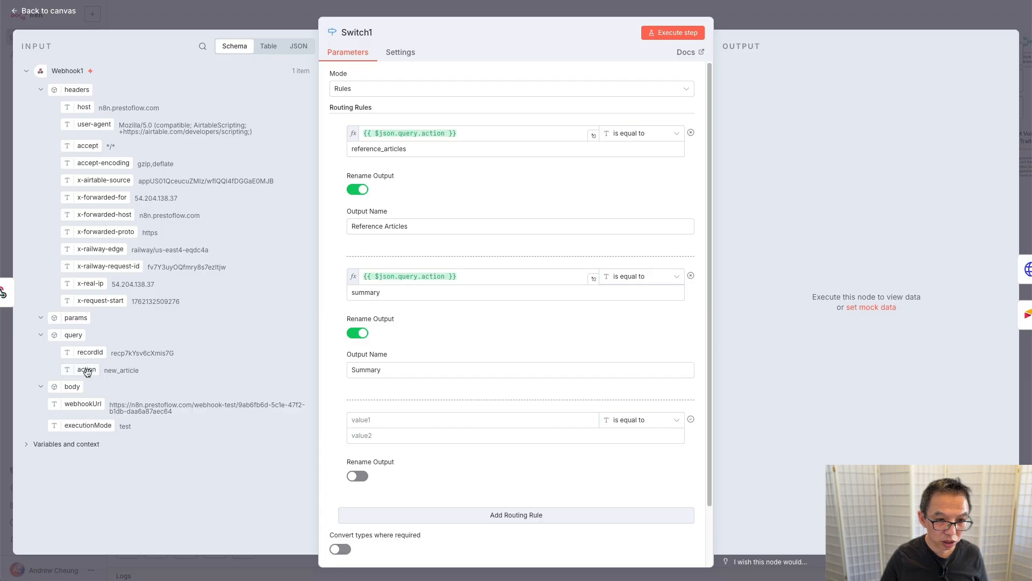
{"action": "left_click_drag", "start_coordinate": [87, 371], "coordinate": [375, 407]}
{"action": "left_click_drag", "start_coordinate": [373, 419], "coordinate": [373, 420]}
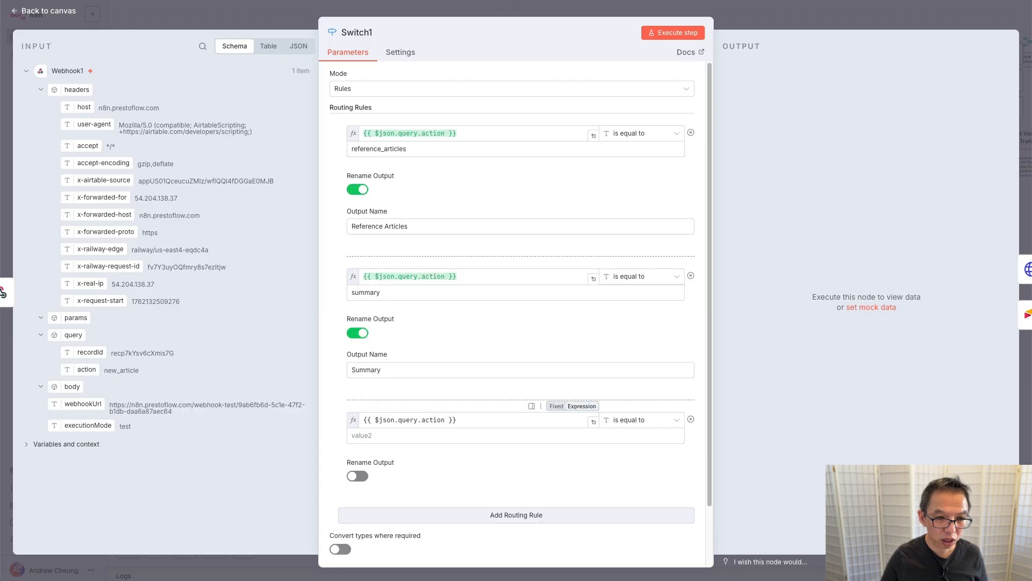
{"action": "double_click", "coordinate": [114, 370]}
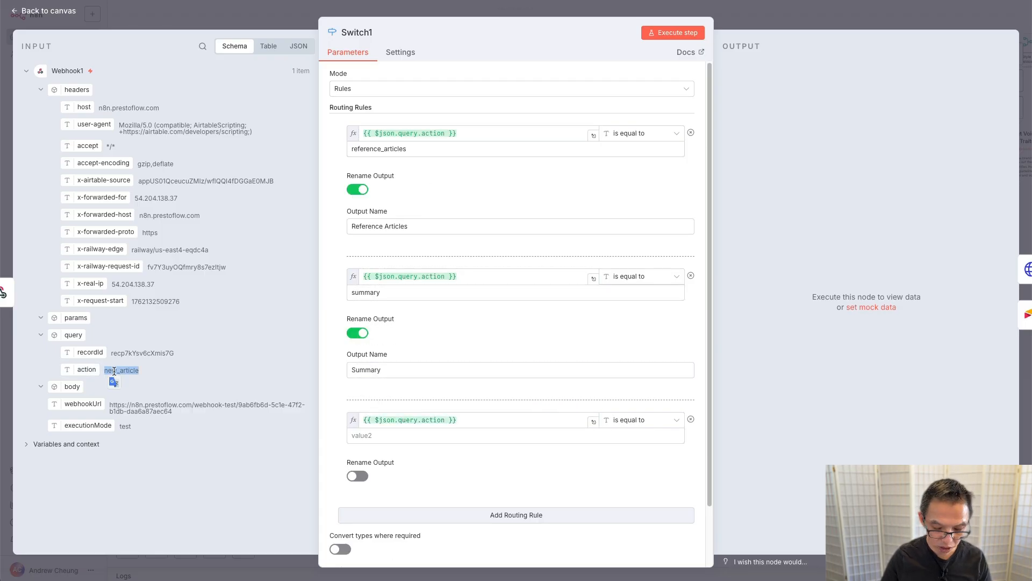
{"action": "key", "text": "ctrl+c"}
{"action": "left_click", "coordinate": [397, 435]}
{"action": "key", "text": "ctrl+v"}
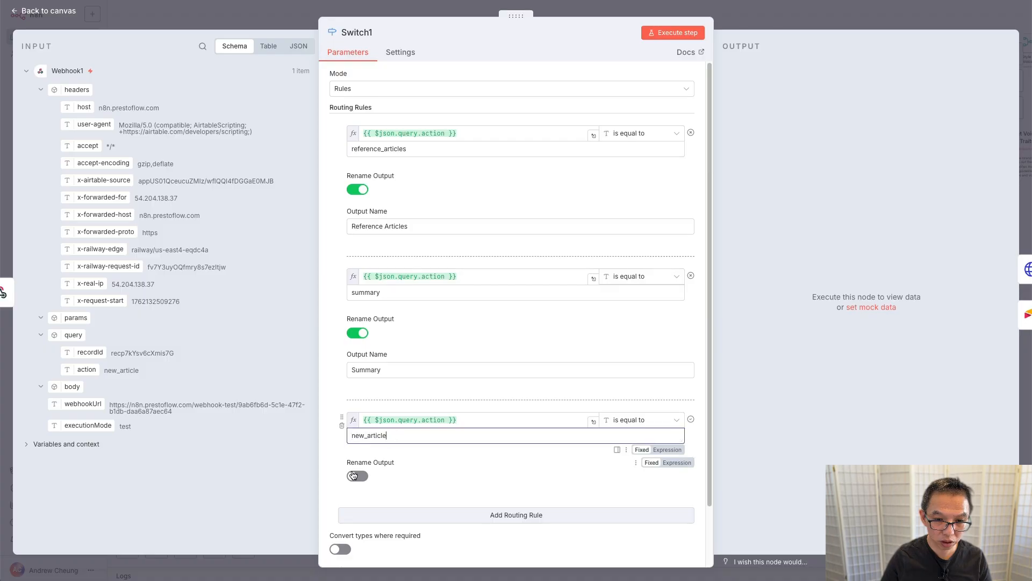
{"action": "left_click", "coordinate": [357, 476]}
{"action": "left_click", "coordinate": [365, 511]}
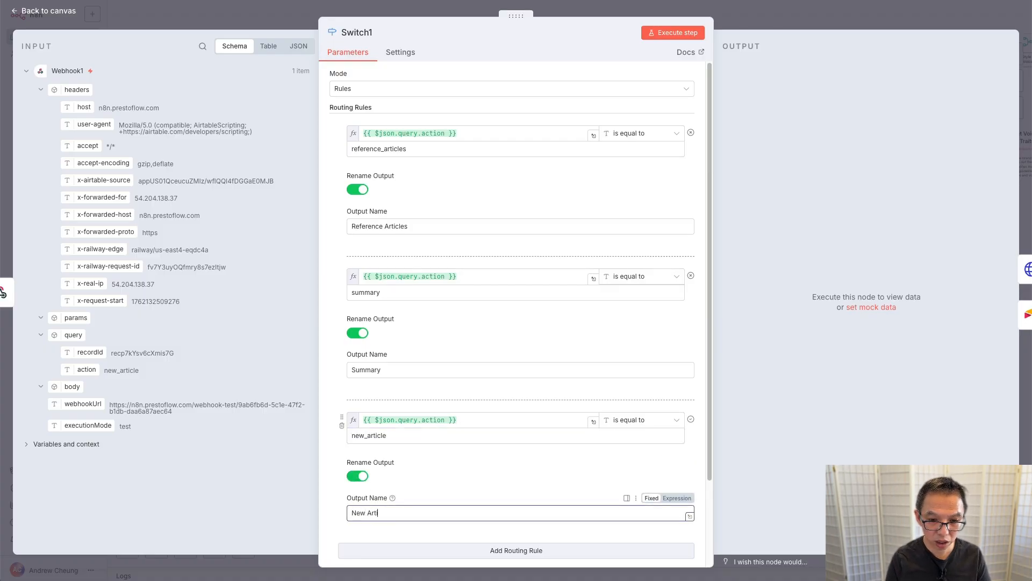
{"action": "type", "text": "New Article"}
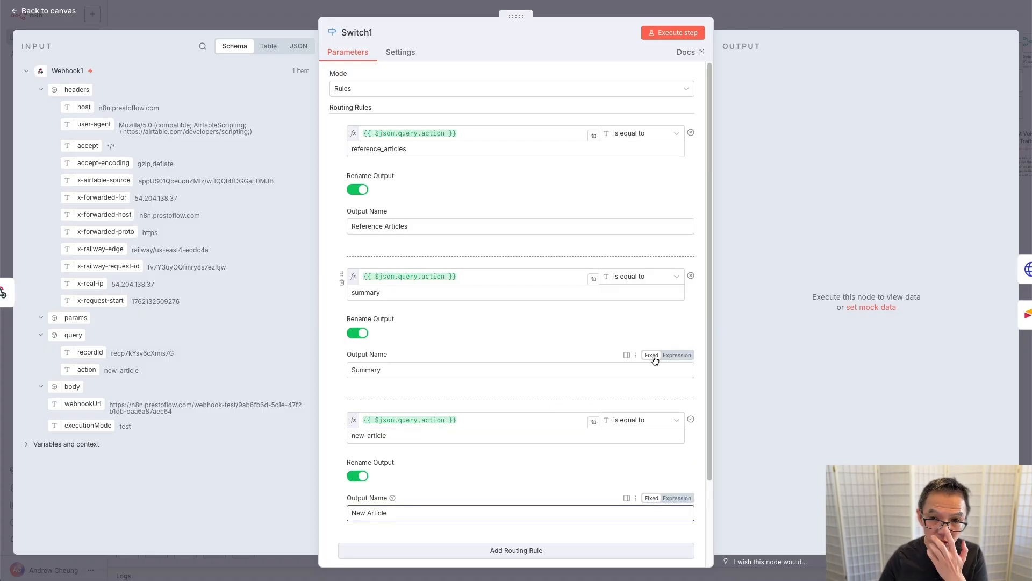
Step: Execute Switch1 on the test data, check the New Article output, and close the node
{"action": "left_click", "coordinate": [675, 34]}
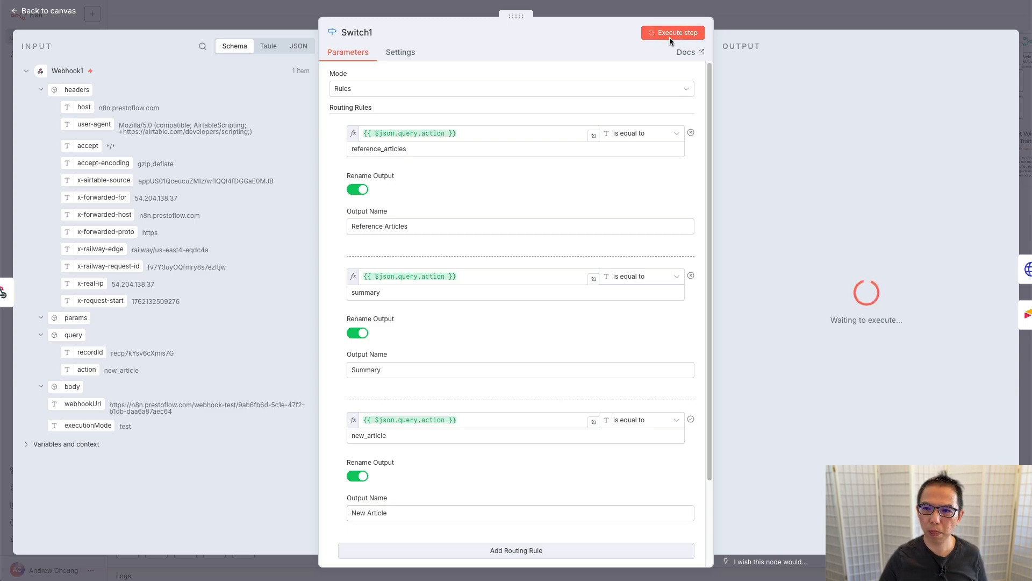
{"action": "left_click", "coordinate": [887, 69]}
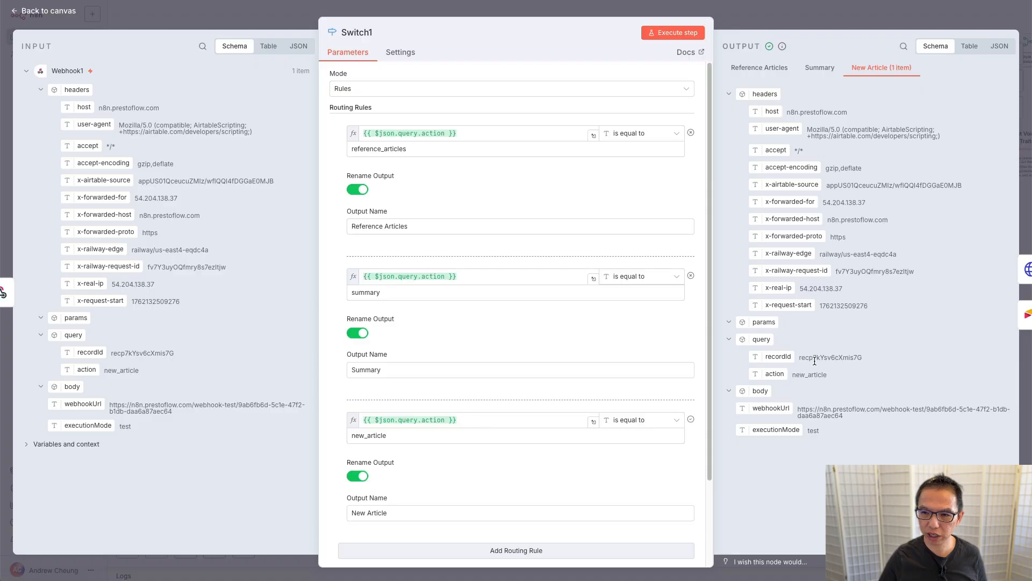
{"action": "left_click", "coordinate": [725, 27]}
{"action": "scroll", "coordinate": [592, 140], "scroll_direction": "right", "scroll_amount": 1}
{"action": "scroll", "coordinate": [592, 140], "scroll_direction": "up", "scroll_amount": 1}
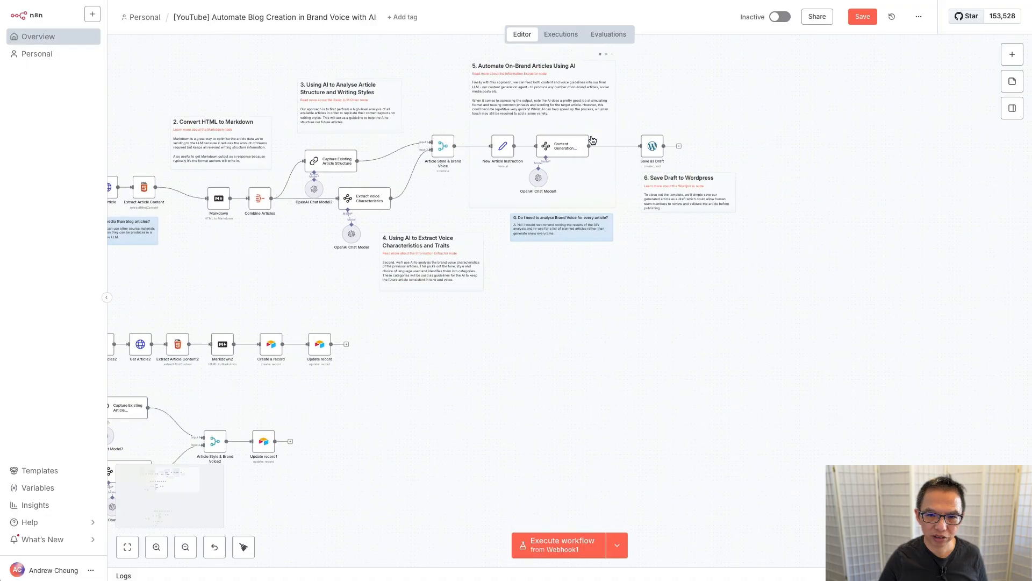
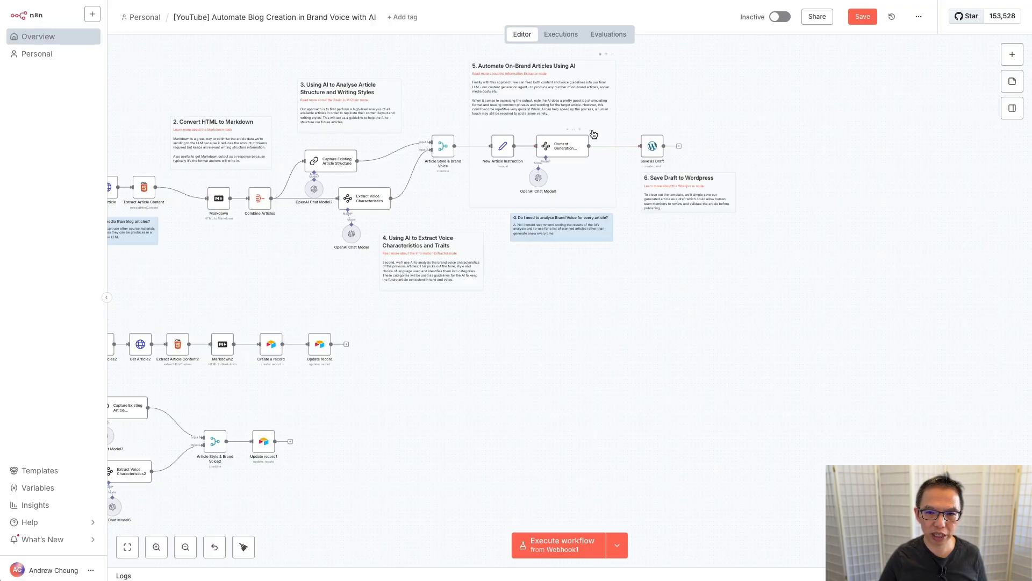
Step: Duplicate the Content Generation node together with its OpenAI chat model
{"action": "left_click_drag", "start_coordinate": [622, 120], "coordinate": [524, 200]}
{"action": "right_click", "coordinate": [563, 147]}
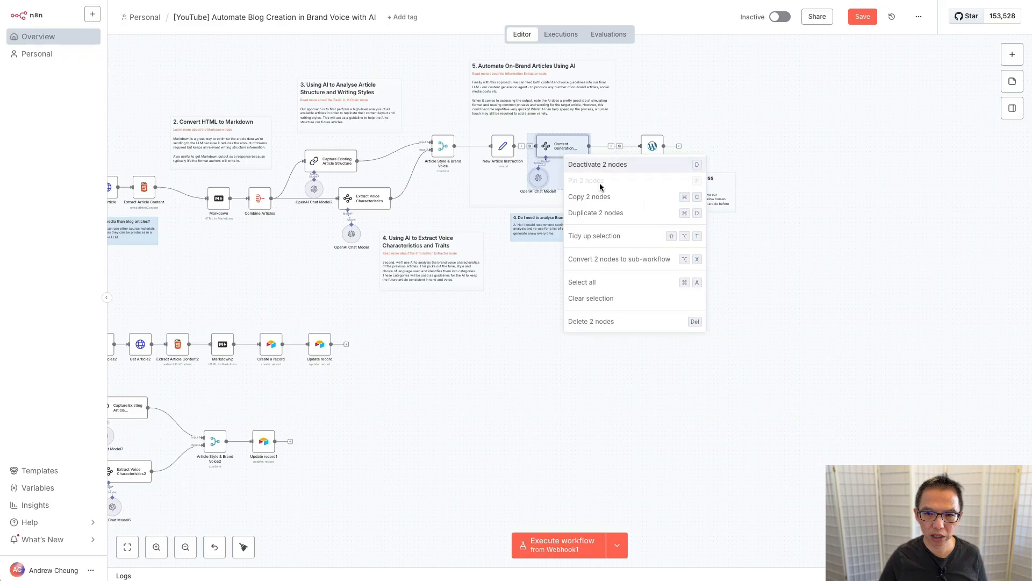
{"action": "left_click", "coordinate": [604, 213]}
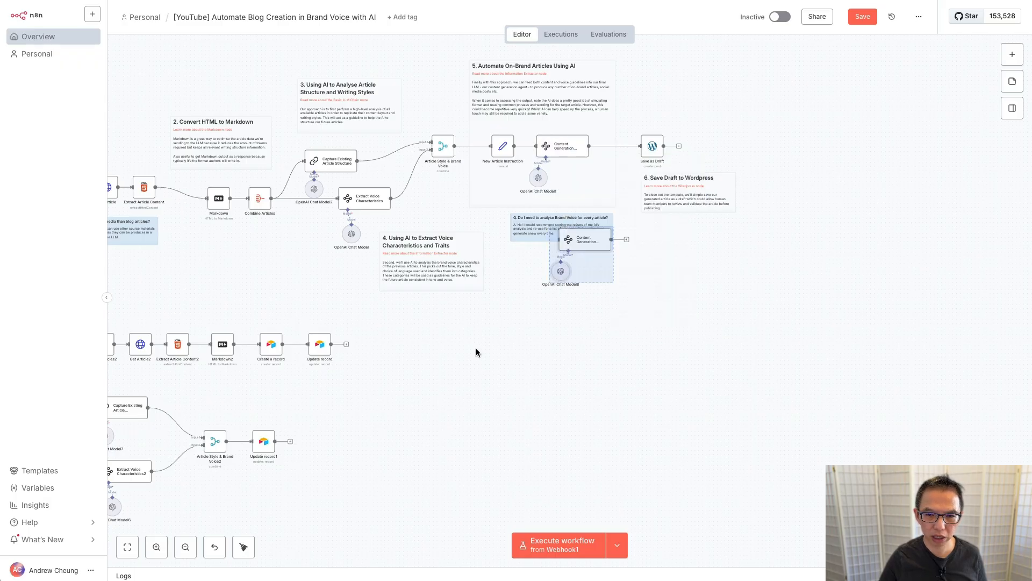
Step: Move the duplicated pair below the lower workflow row, near Switch1
{"action": "scroll", "coordinate": [476, 348], "scroll_direction": "up", "scroll_amount": 2}
{"action": "scroll", "coordinate": [476, 348], "scroll_direction": "right", "scroll_amount": 2}
{"action": "scroll", "coordinate": [476, 350], "scroll_direction": "down", "scroll_amount": 5}
{"action": "scroll", "coordinate": [476, 349], "scroll_direction": "left", "scroll_amount": 6}
{"action": "scroll", "coordinate": [476, 350], "scroll_direction": "up", "scroll_amount": 3}
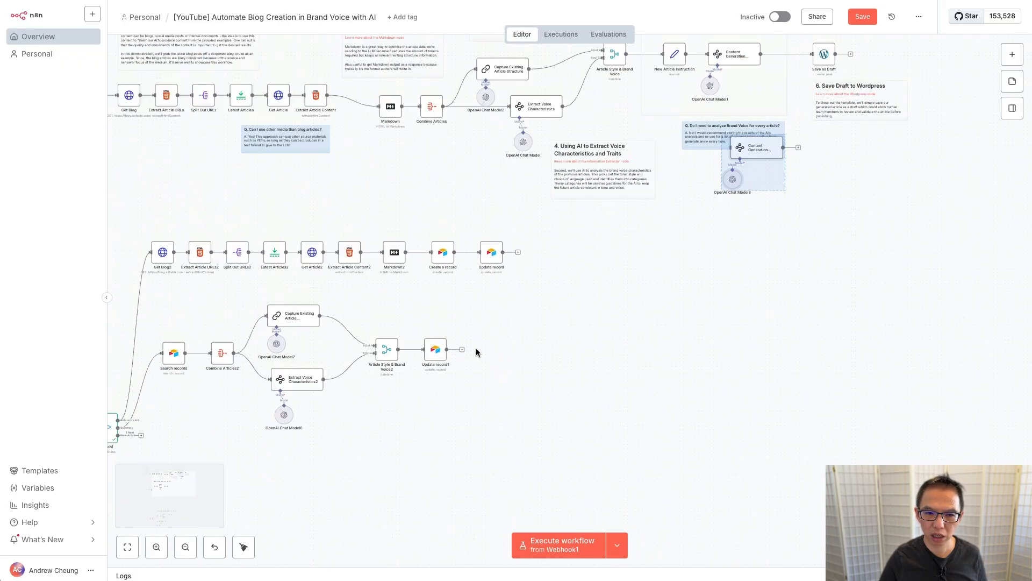
{"action": "left_click_drag", "start_coordinate": [818, 150], "coordinate": [355, 496]}
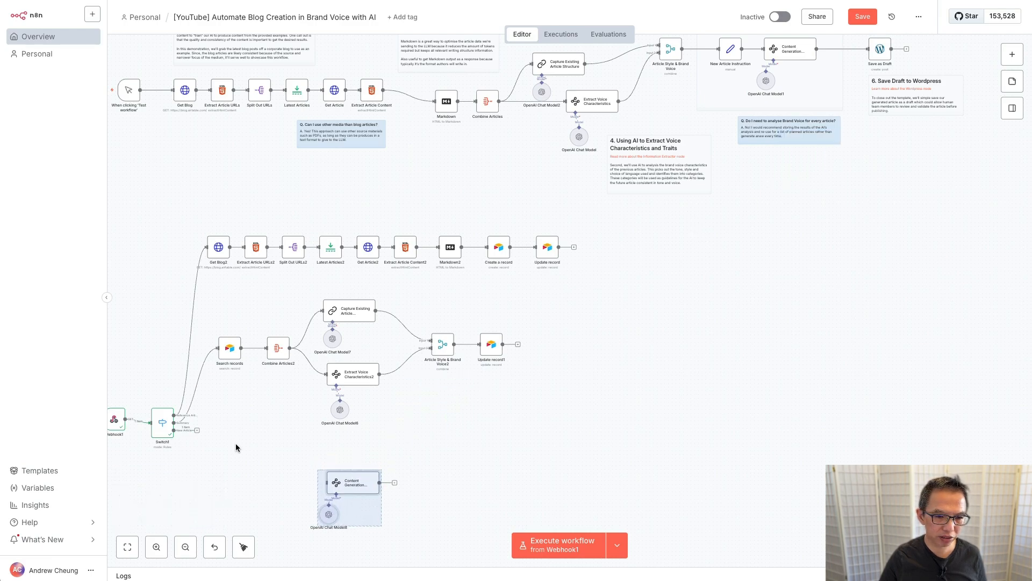
{"action": "scroll", "coordinate": [270, 453], "scroll_direction": "left", "scroll_amount": 5}
{"action": "scroll", "coordinate": [270, 453], "scroll_direction": "down", "scroll_amount": 2}
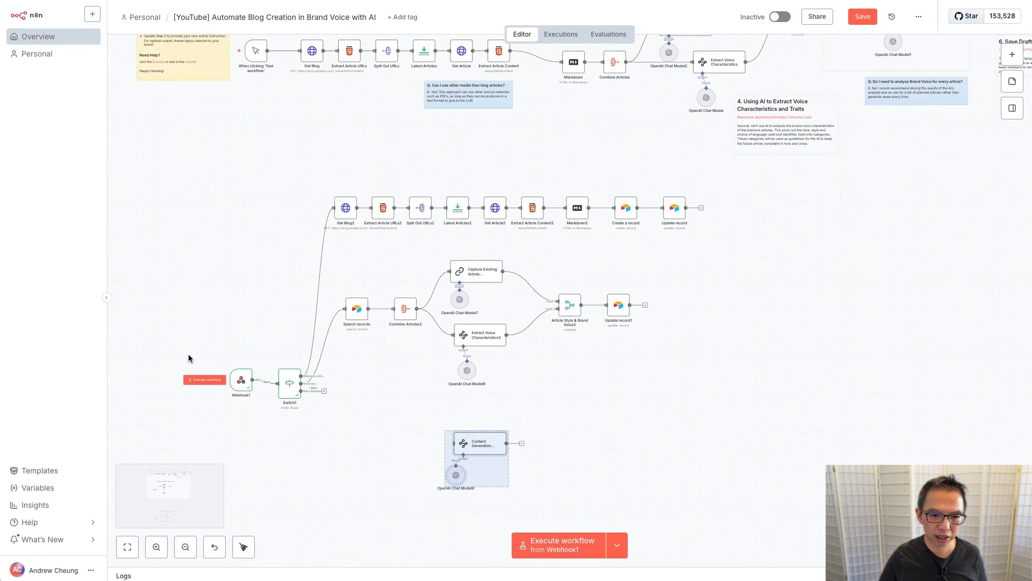
{"action": "left_click", "coordinate": [189, 358]}
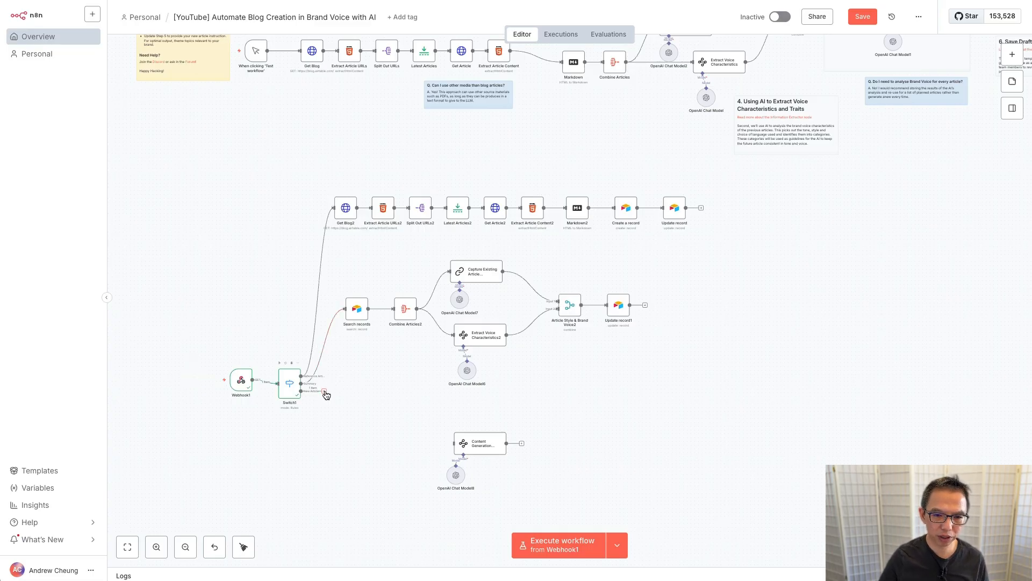
{"action": "scroll", "coordinate": [284, 433], "scroll_direction": "up", "scroll_amount": 5}
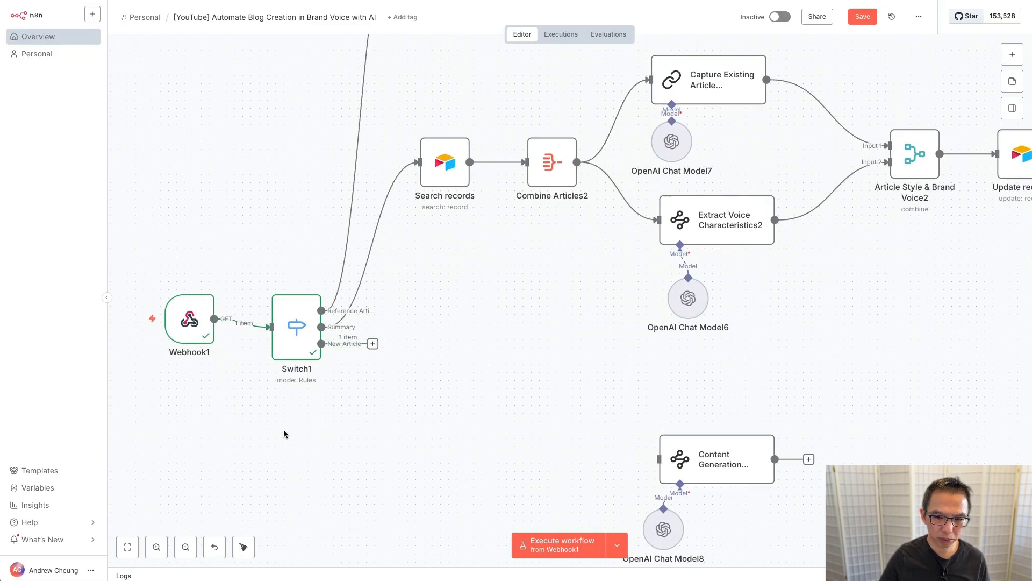
Step: Add an Airtable Search records node on Switch1's New Article output, targeting the HITL base's Article Instructions table
{"action": "left_click", "coordinate": [375, 344]}
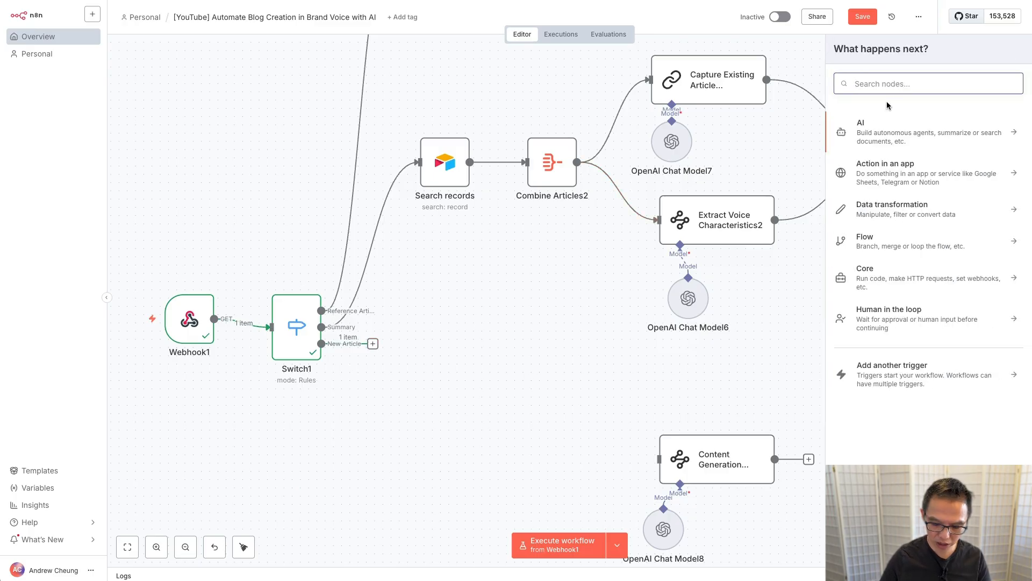
{"action": "type", "text": "air"}
{"action": "key", "text": "Return"}
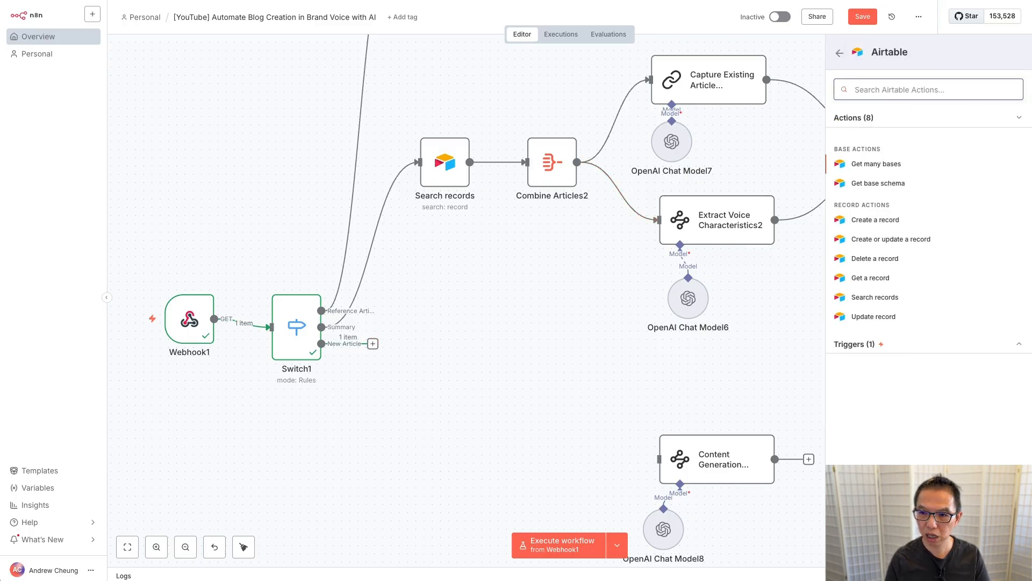
{"action": "left_click", "coordinate": [874, 297]}
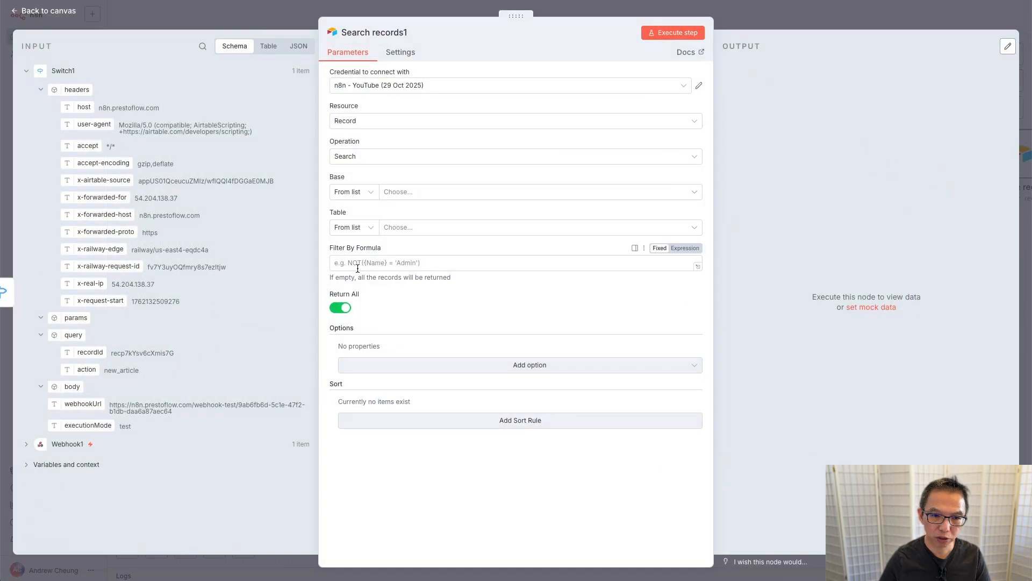
{"action": "left_click", "coordinate": [397, 191]}
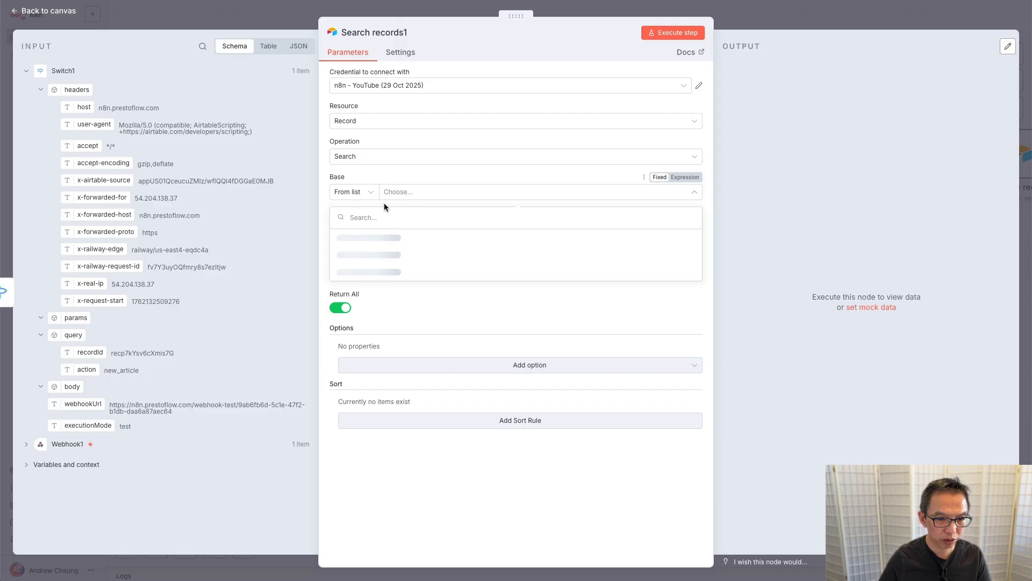
{"action": "left_click", "coordinate": [384, 253]}
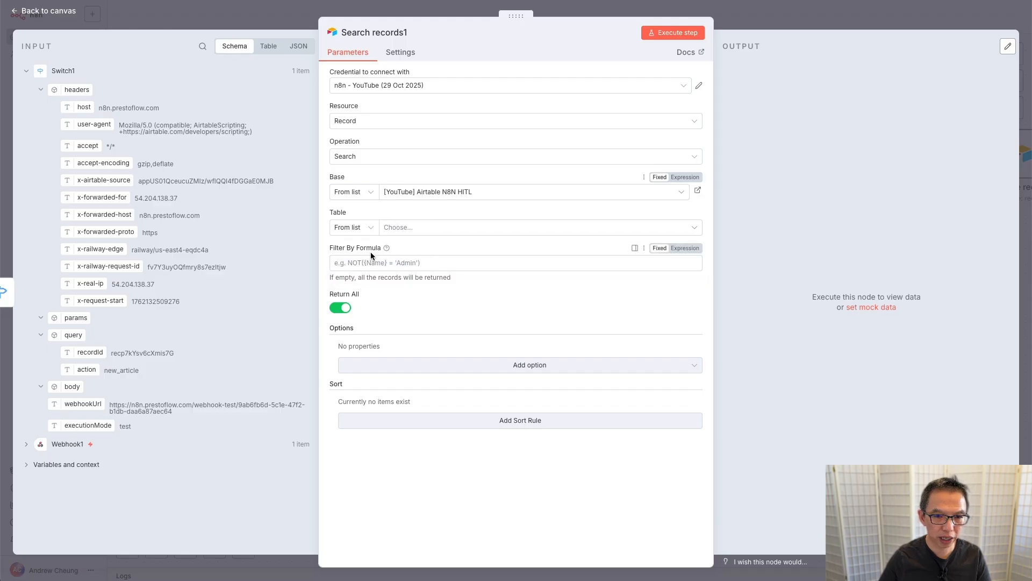
{"action": "left_click", "coordinate": [423, 229]}
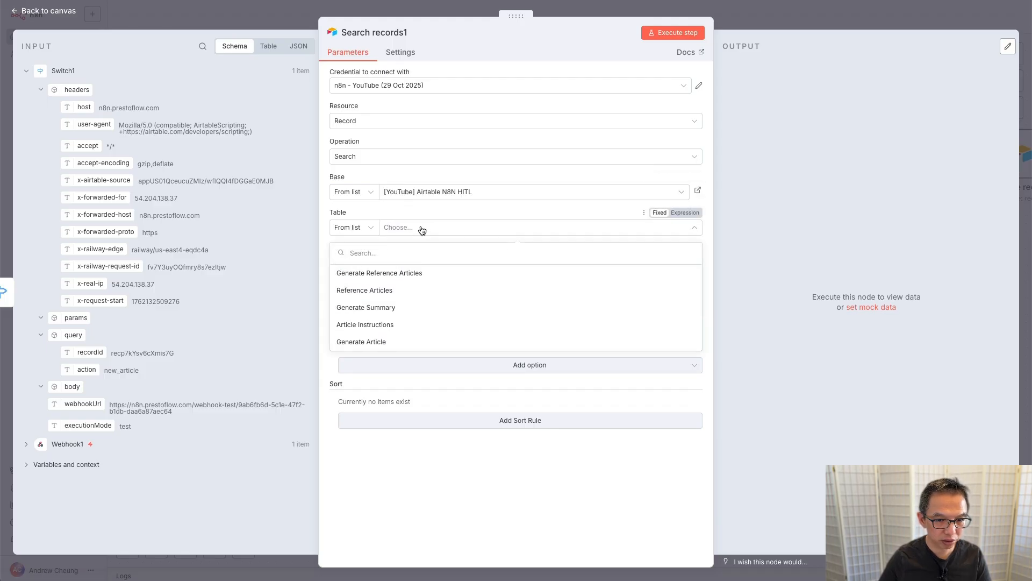
{"action": "left_click", "coordinate": [390, 325]}
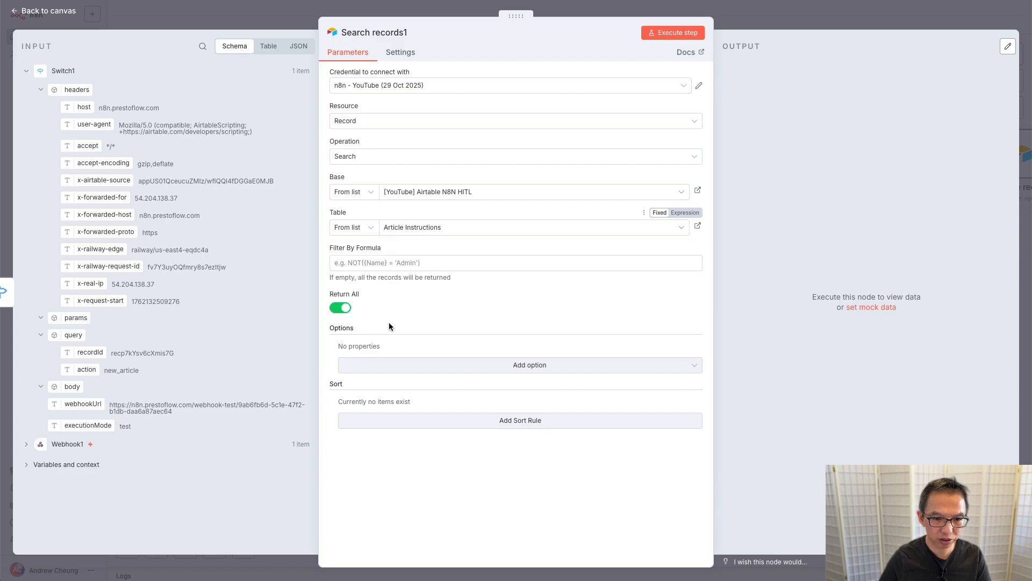
Step: Restrict the search to the Selected Instructions view
{"action": "left_click", "coordinate": [529, 370]}
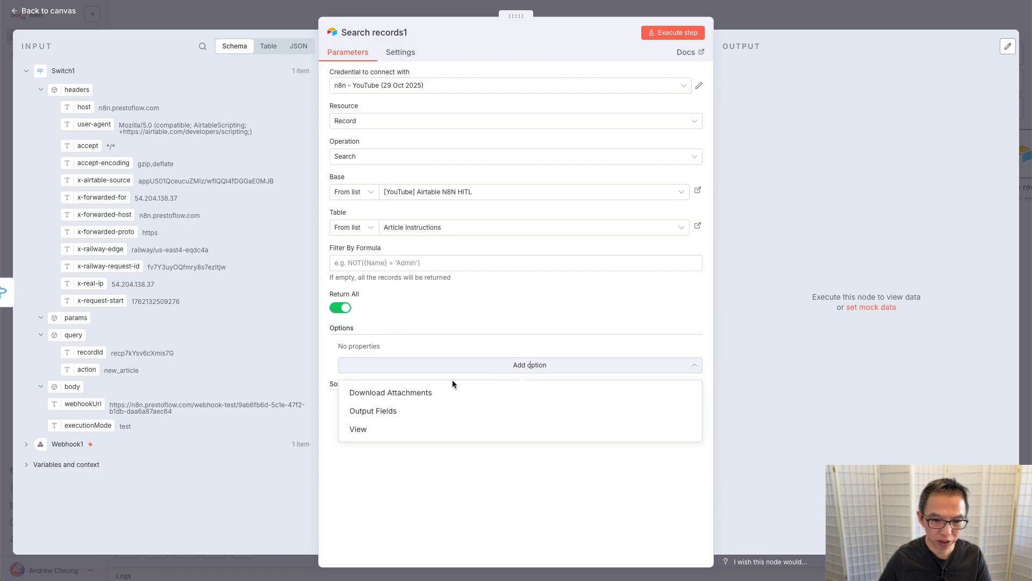
{"action": "left_click", "coordinate": [385, 426]}
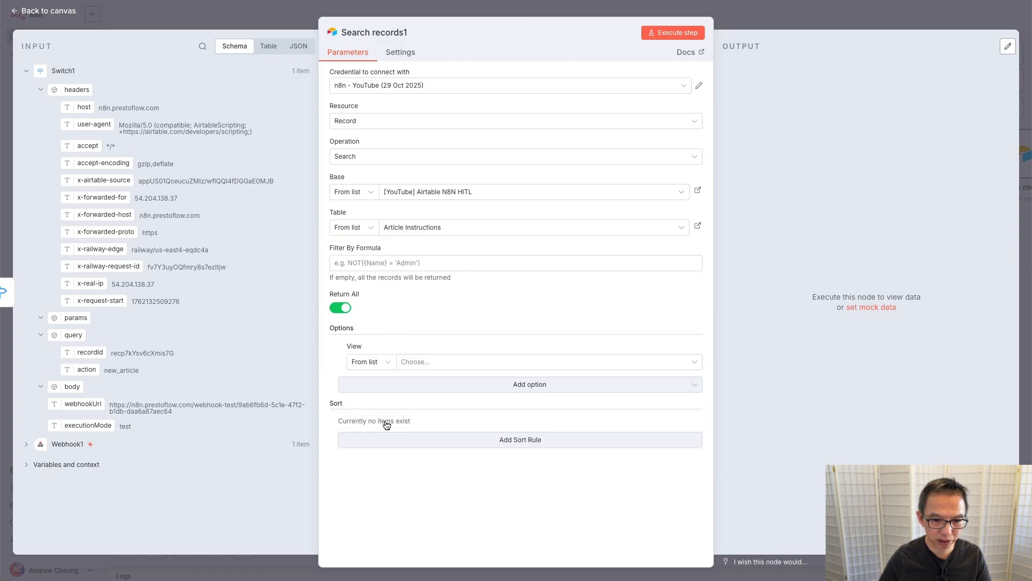
{"action": "left_click", "coordinate": [472, 365]}
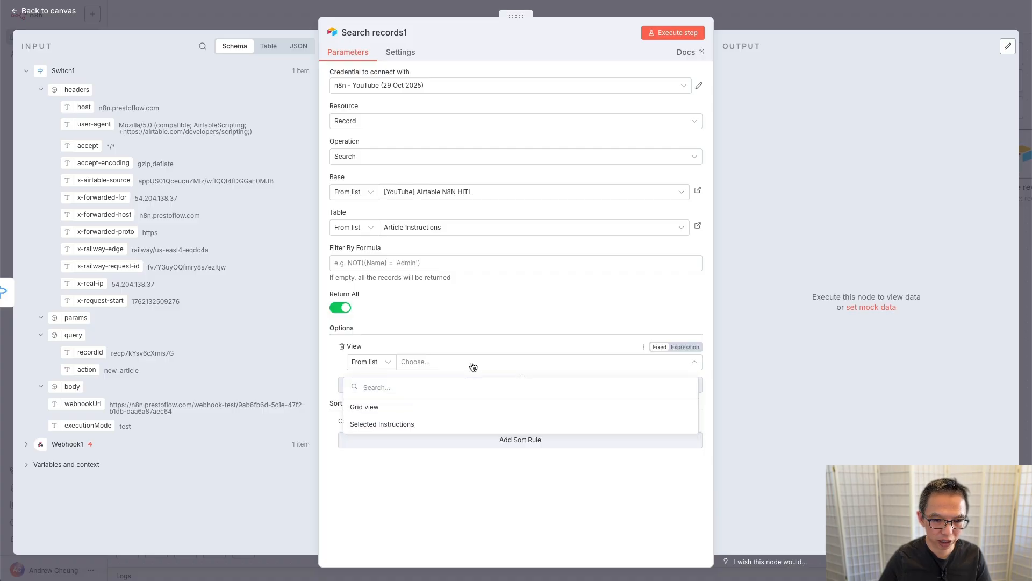
{"action": "left_click", "coordinate": [405, 424]}
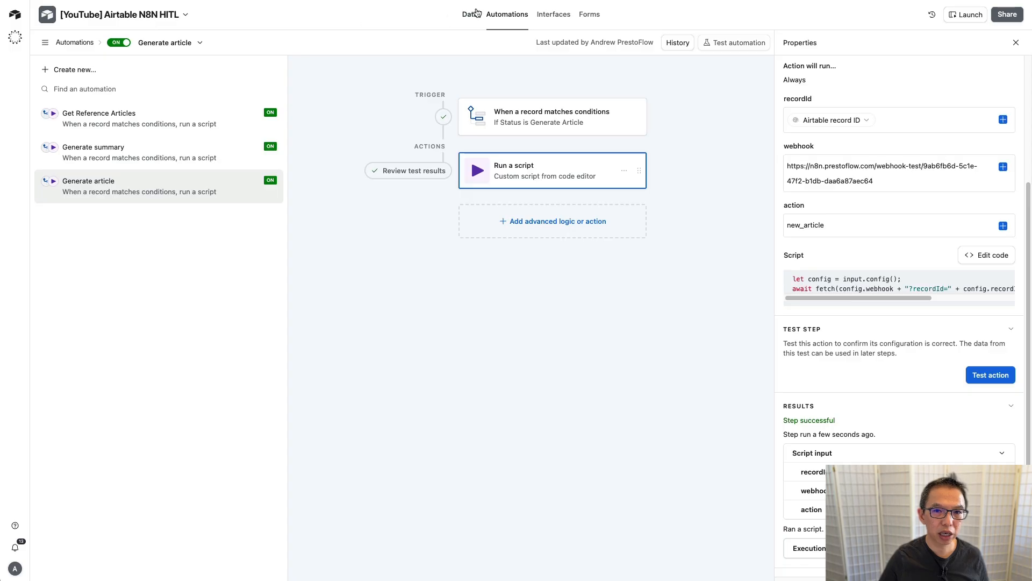
Step: Show Article Instructions' Selected Instructions view in Airtable and widen the Instructions column
{"action": "left_click", "coordinate": [472, 19]}
{"action": "left_click", "coordinate": [317, 39]}
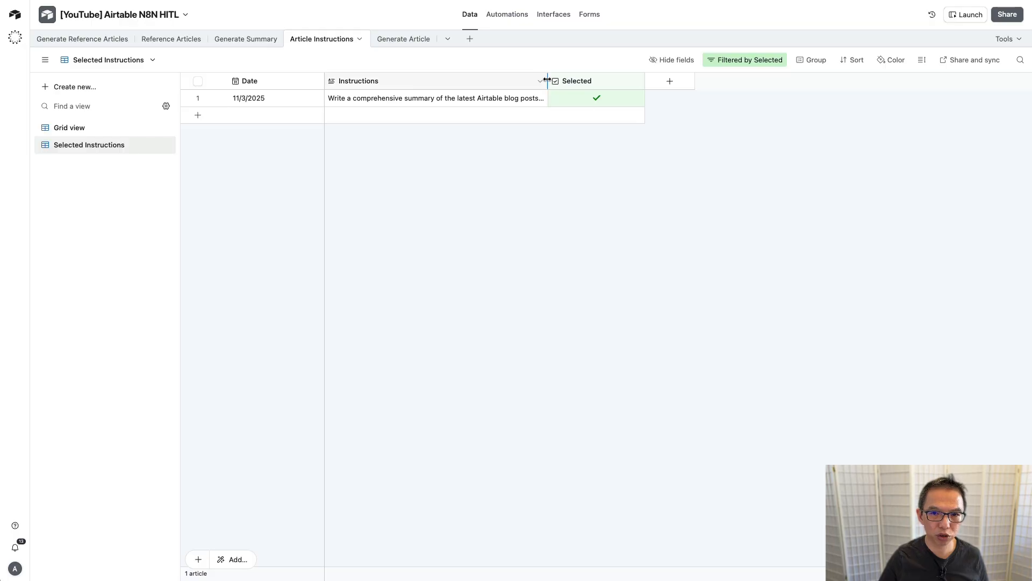
{"action": "left_click_drag", "start_coordinate": [548, 82], "coordinate": [617, 85]}
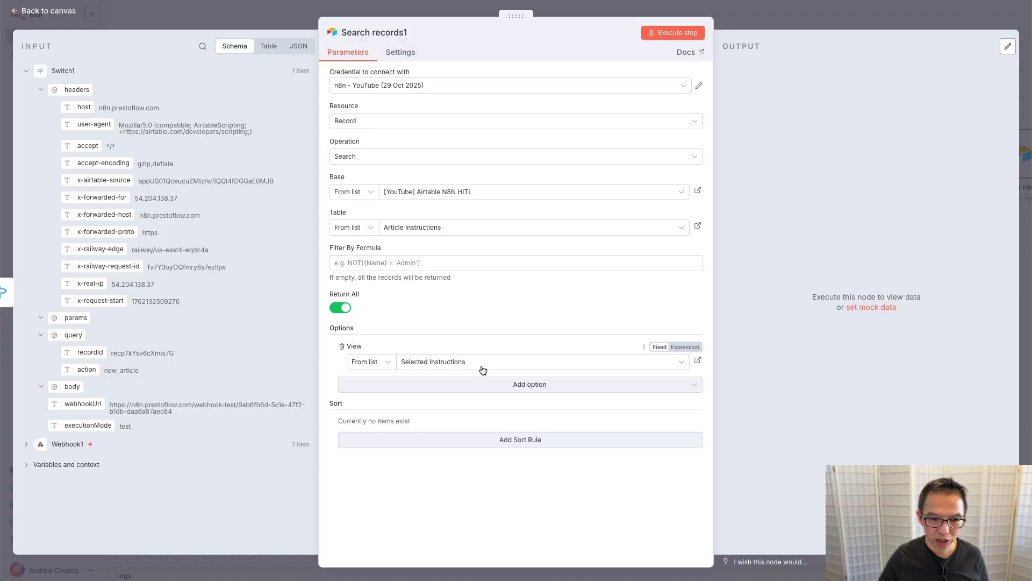
Step: Run Search records1 to fetch the one selected instruction record, then go back to the canvas
{"action": "left_click", "coordinate": [666, 34]}
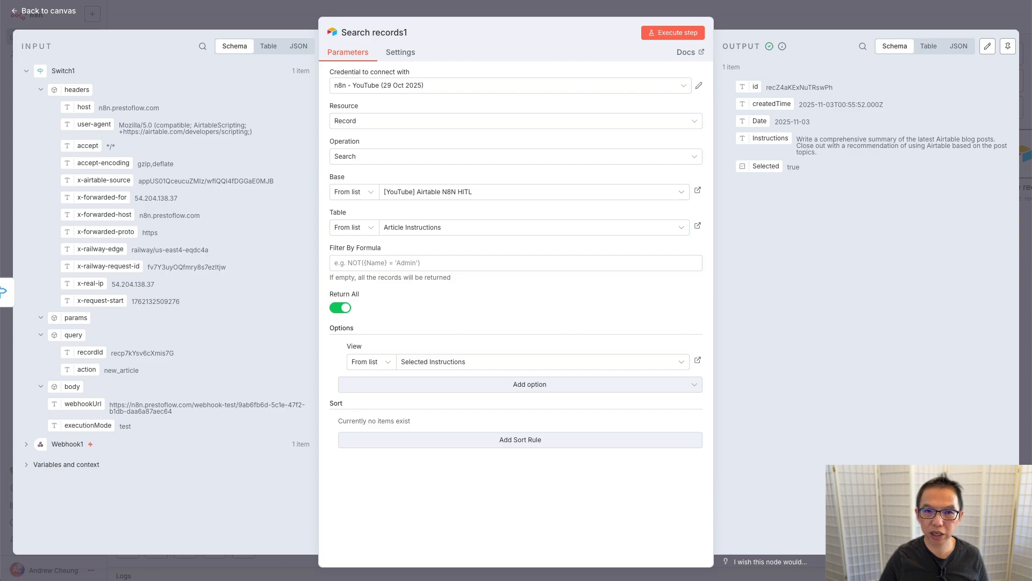
{"action": "left_click", "coordinate": [529, 8]}
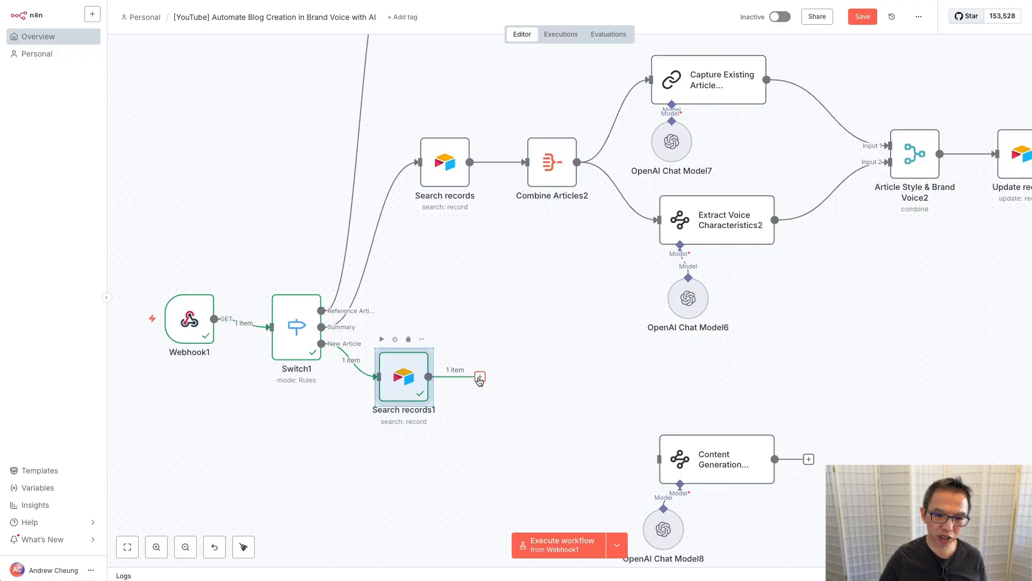
Step: Add a Search records2 node after Search records1 on the HITL base's Generate Summary table
{"action": "left_click", "coordinate": [480, 379]}
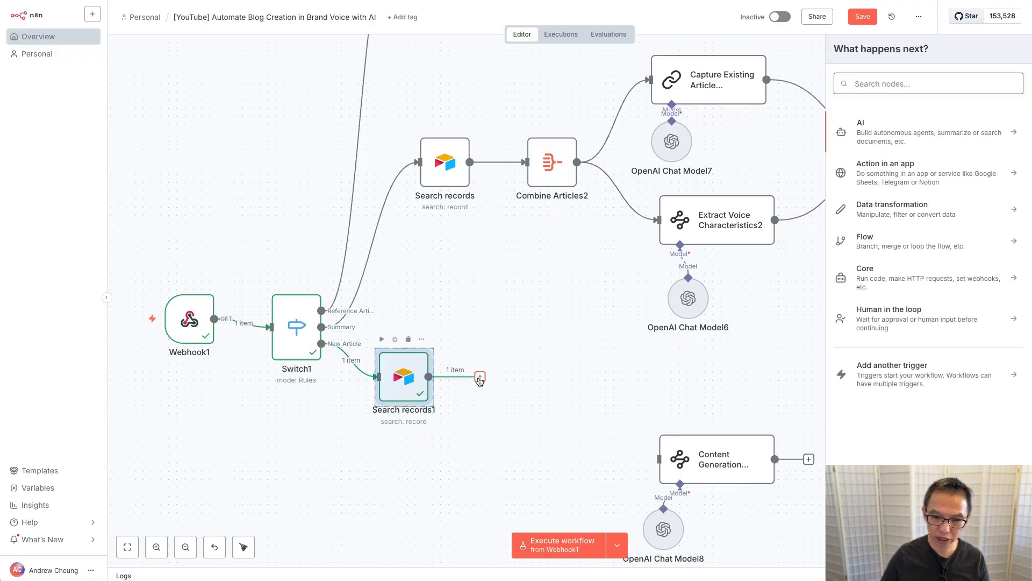
{"action": "type", "text": "air"}
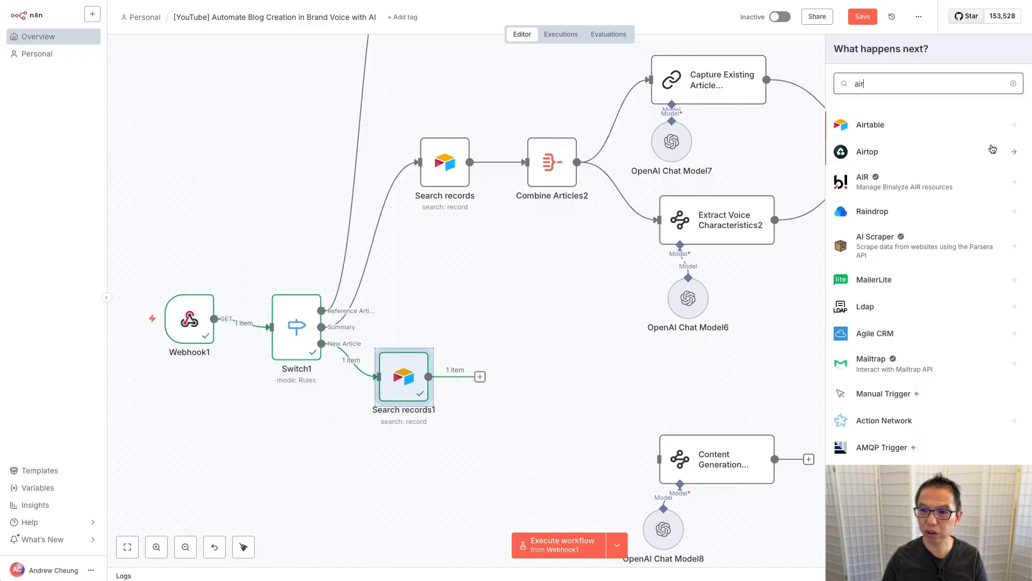
{"action": "left_click", "coordinate": [925, 123]}
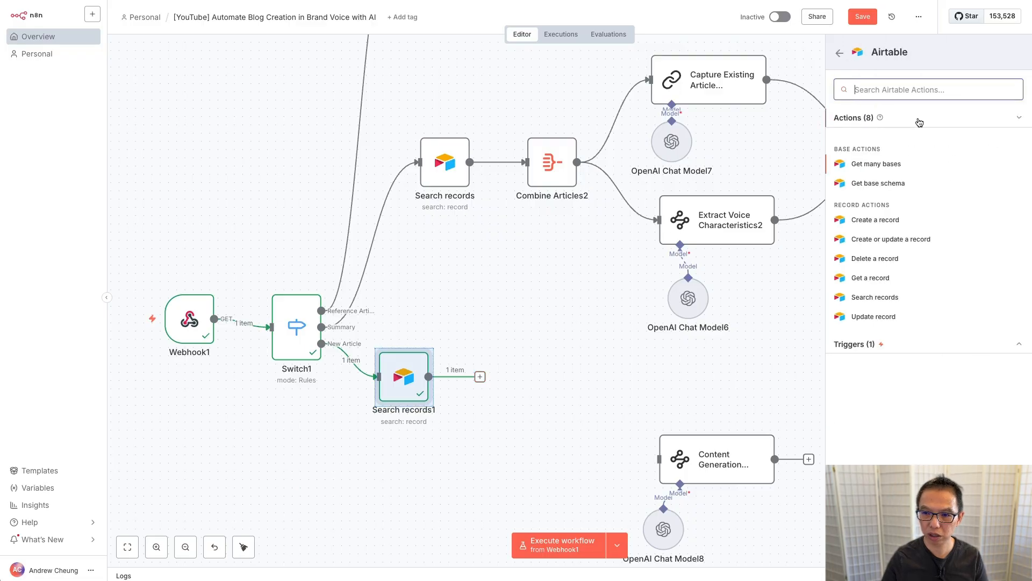
{"action": "left_click", "coordinate": [883, 300]}
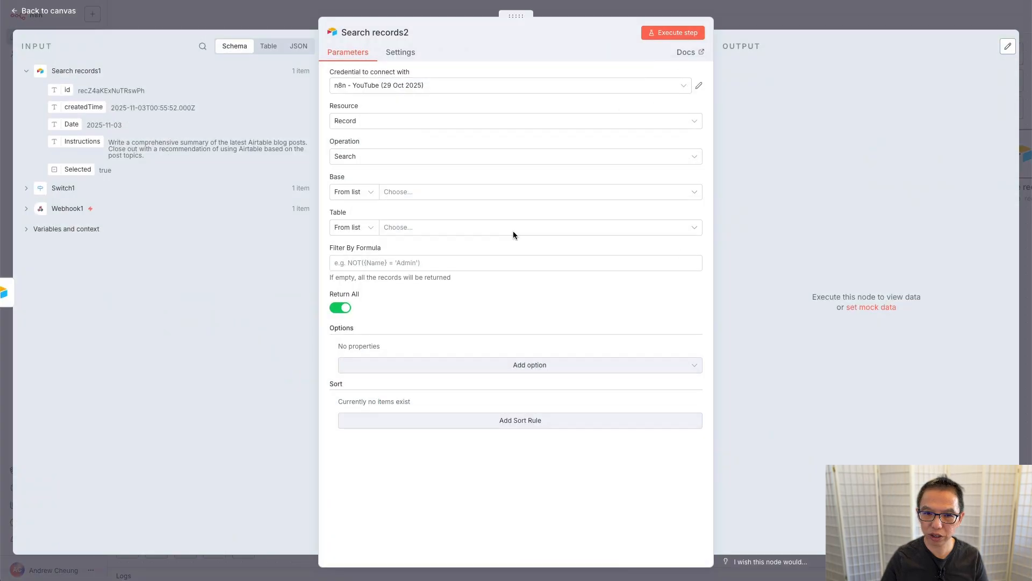
{"action": "left_click", "coordinate": [410, 192]}
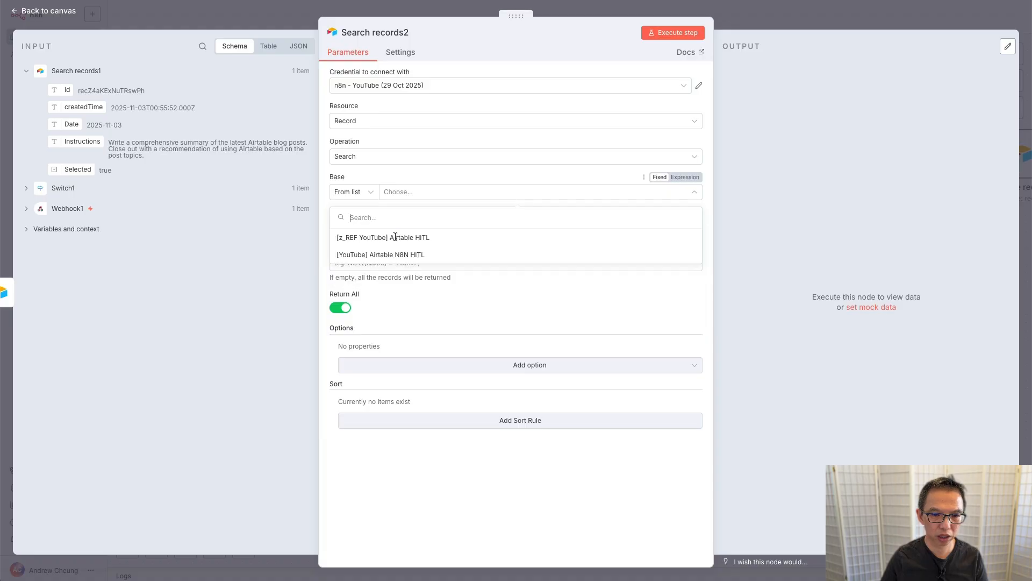
{"action": "left_click", "coordinate": [391, 250]}
{"action": "left_click", "coordinate": [445, 227]}
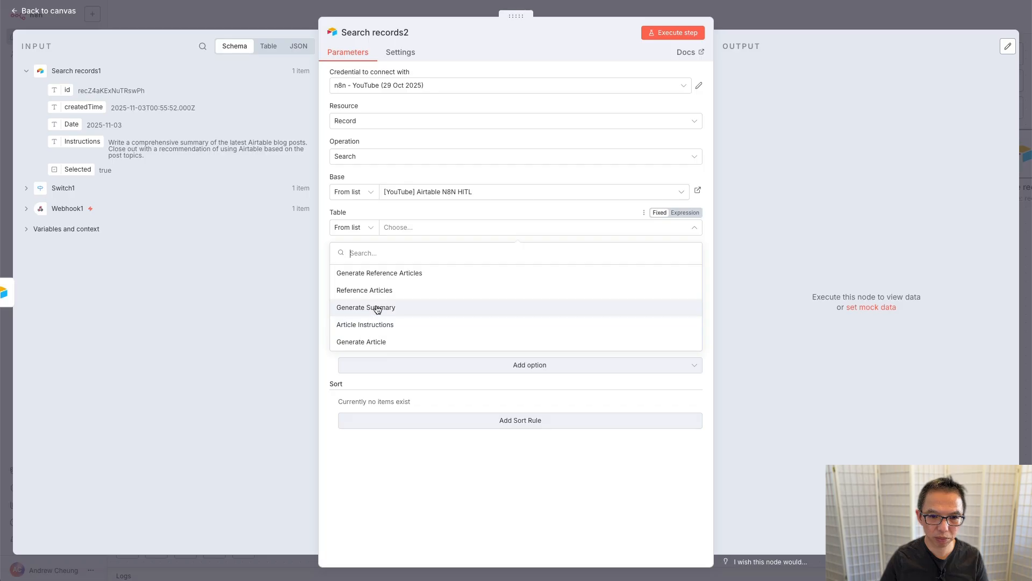
{"action": "left_click", "coordinate": [377, 309]}
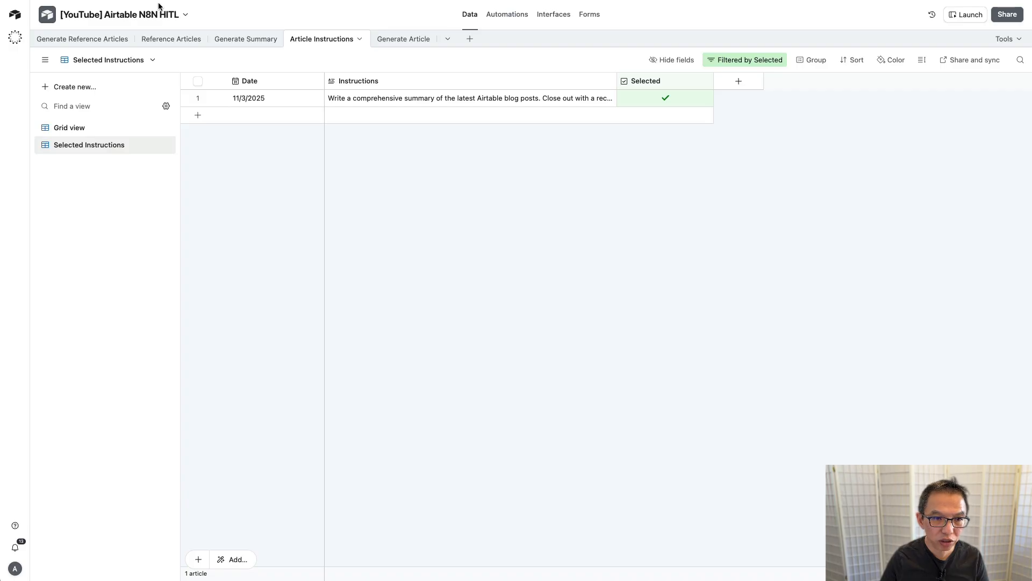
{"action": "left_click", "coordinate": [253, 41]}
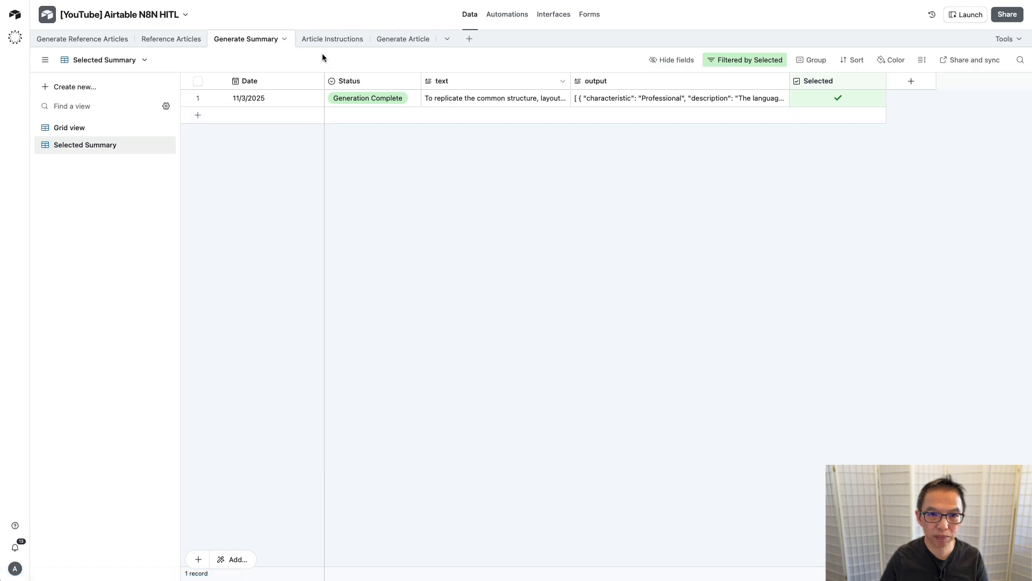
{"action": "left_click", "coordinate": [332, 39]}
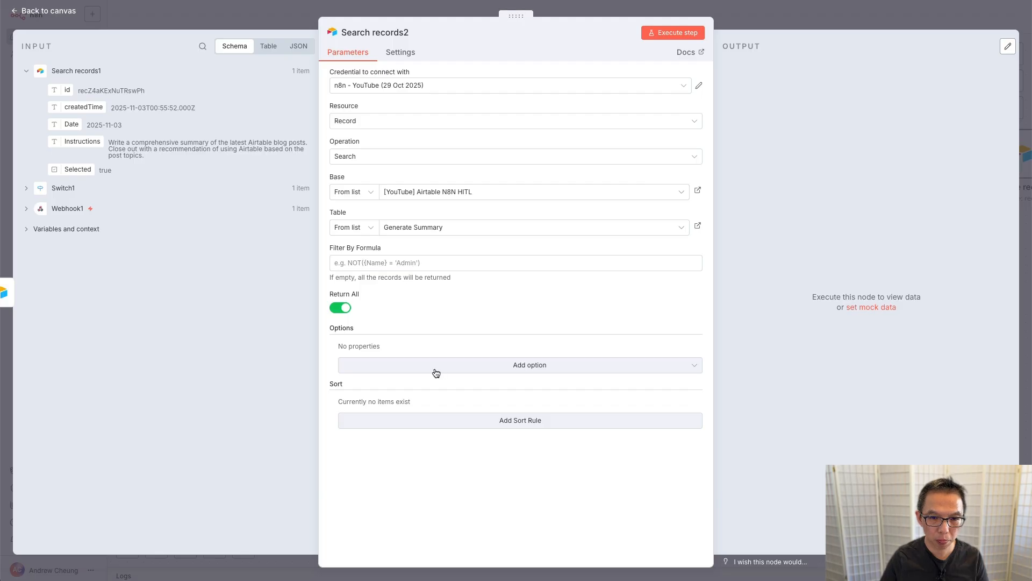
Step: Limit Search records2 to the Selected Summary view and run it, returning one Generation Complete record
{"action": "left_click", "coordinate": [489, 367]}
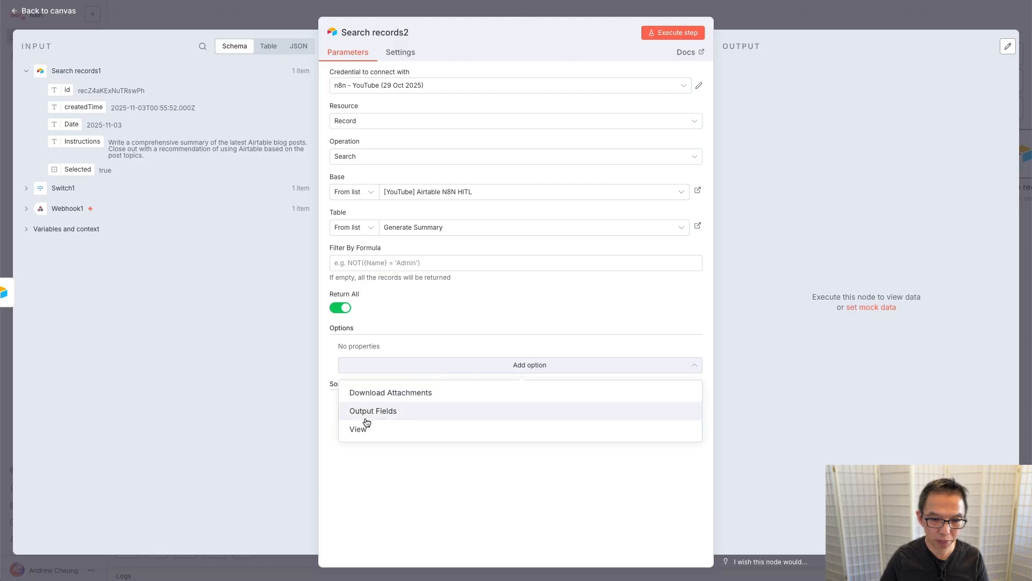
{"action": "left_click", "coordinate": [366, 429]}
{"action": "left_click", "coordinate": [436, 370]}
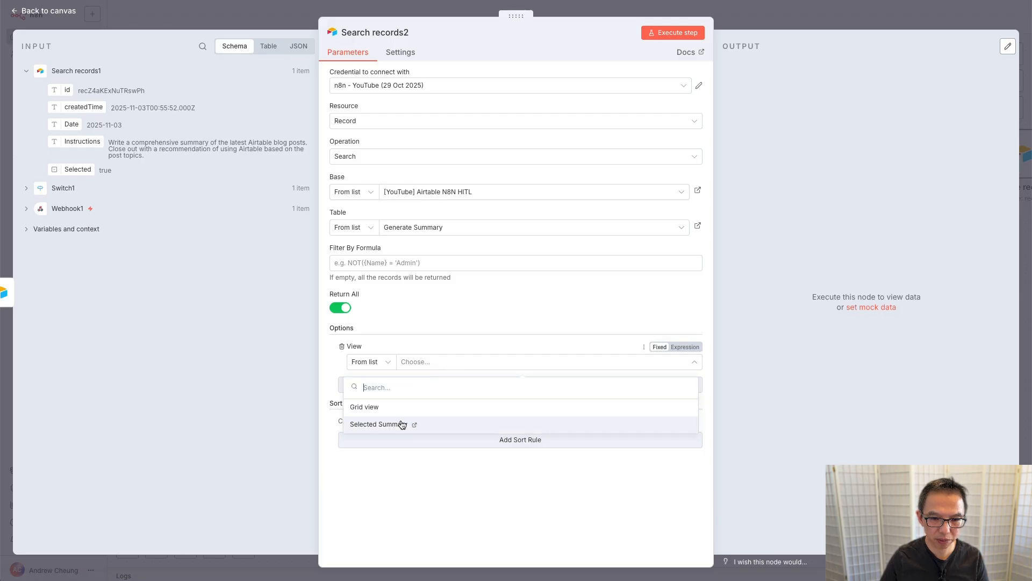
{"action": "left_click", "coordinate": [401, 424]}
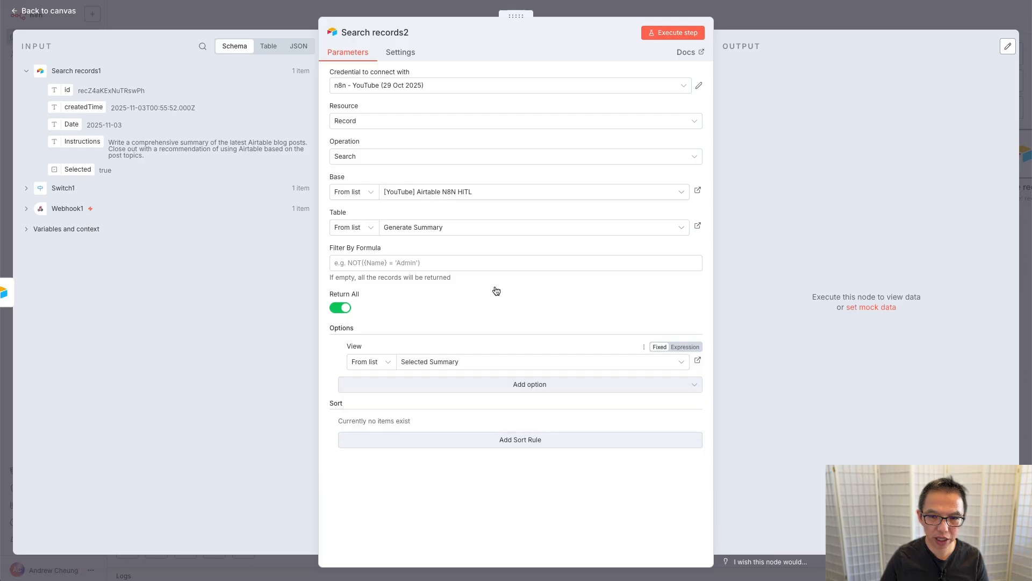
{"action": "left_click", "coordinate": [670, 33]}
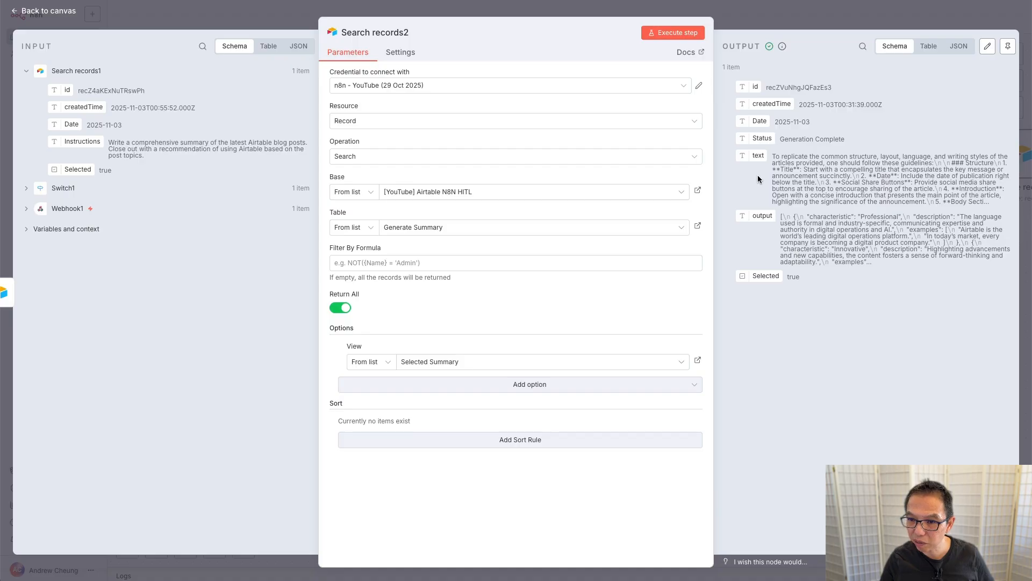
{"action": "left_click", "coordinate": [769, 13]}
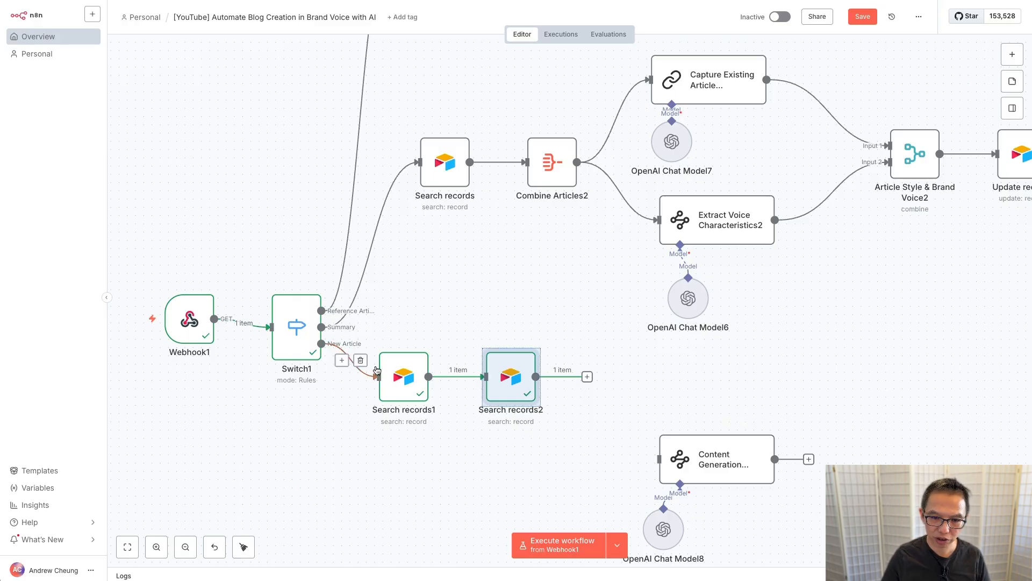
Step: Move both Search records nodes lower under the switch
{"action": "left_click", "coordinate": [394, 373]}
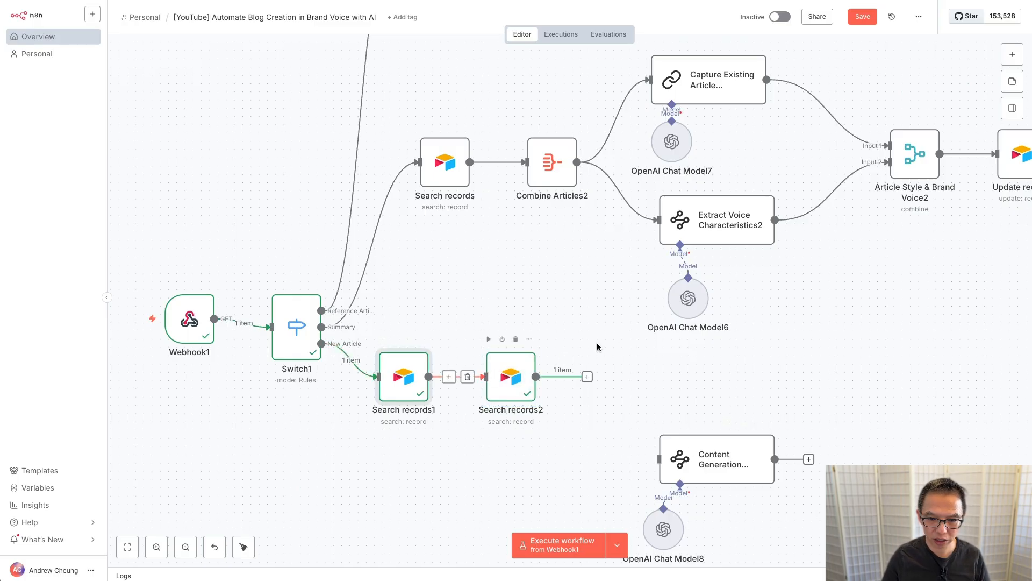
{"action": "left_click_drag", "start_coordinate": [620, 330], "coordinate": [352, 432]}
{"action": "left_click_drag", "start_coordinate": [398, 388], "coordinate": [439, 460]}
{"action": "scroll", "coordinate": [786, 401], "scroll_direction": "down", "scroll_amount": 3}
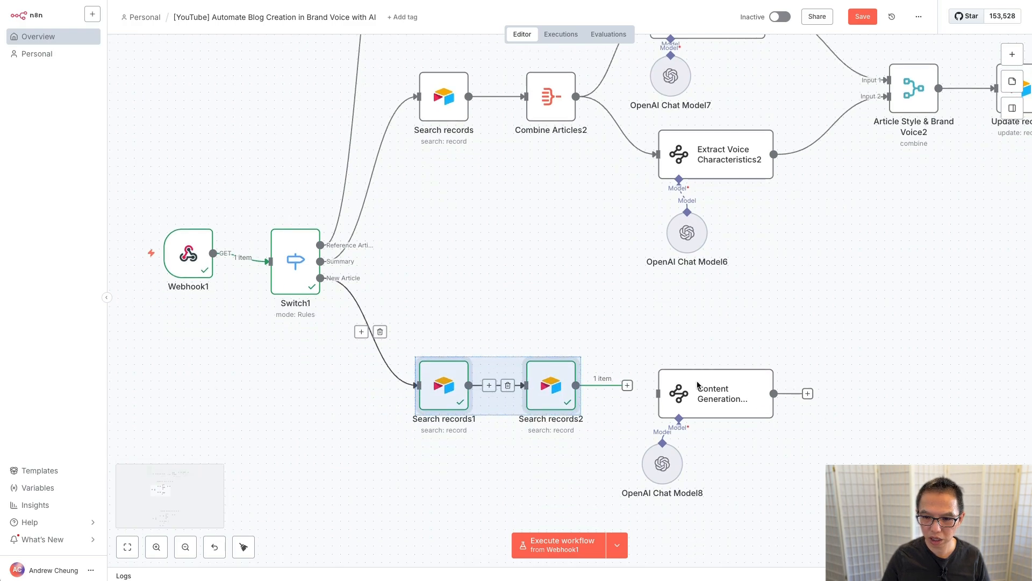
Step: Shift the copied agent and chat model left and connect Search records2 into the agent
{"action": "left_click_drag", "start_coordinate": [828, 340], "coordinate": [626, 538]}
{"action": "left_click_drag", "start_coordinate": [696, 385], "coordinate": [673, 386]}
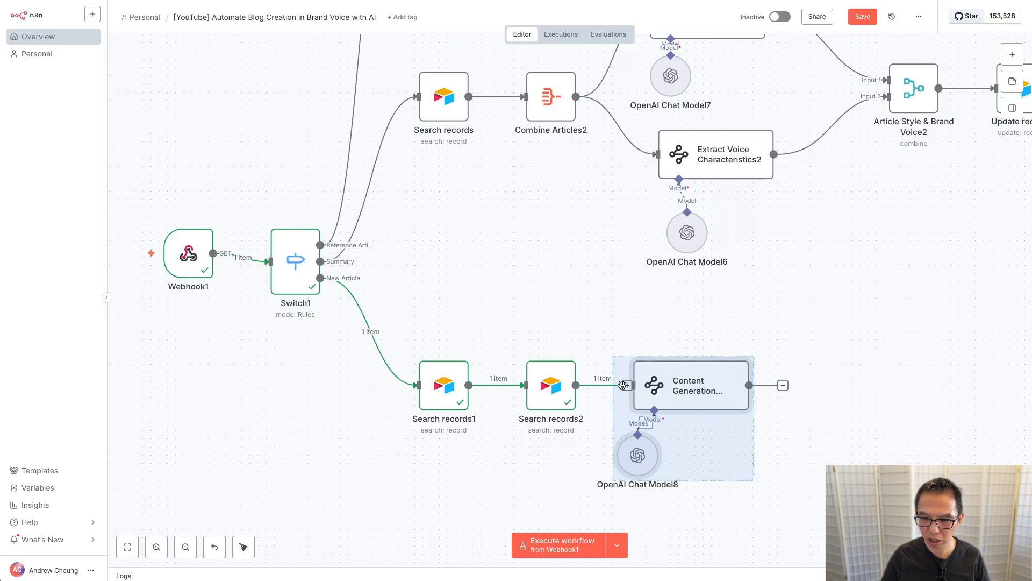
{"action": "left_click", "coordinate": [582, 417]}
{"action": "left_click_drag", "start_coordinate": [627, 385], "coordinate": [701, 380]}
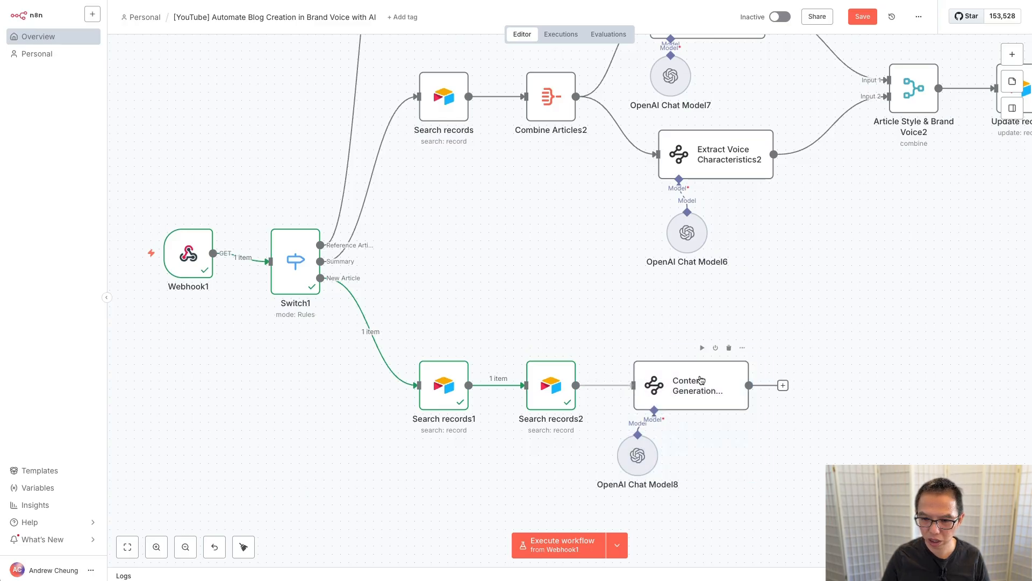
Step: Replace Content Generation Agent2's Text expression with Search records1's Instructions field
{"action": "double_click", "coordinate": [709, 380]}
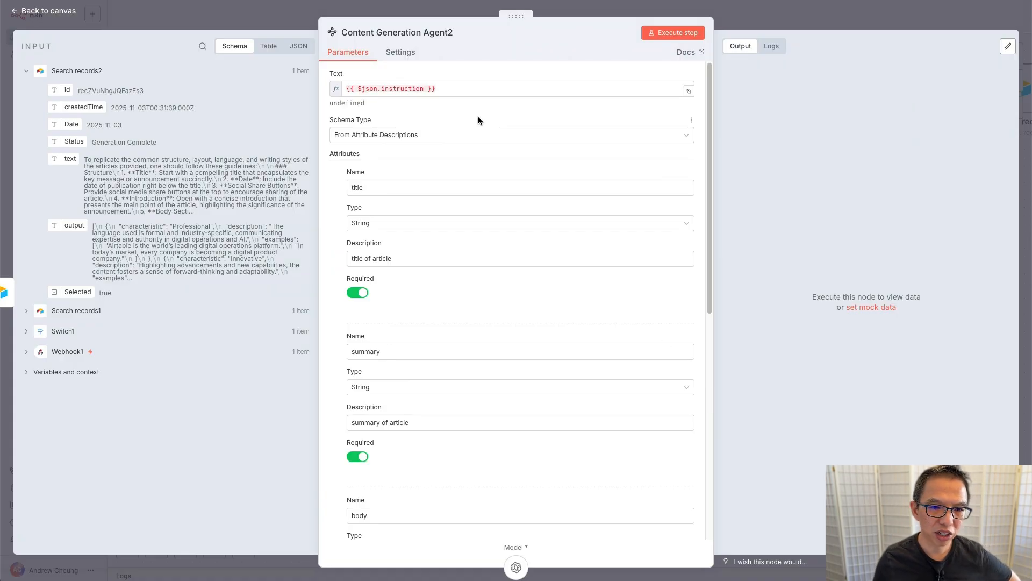
{"action": "triple_click", "coordinate": [459, 91]}
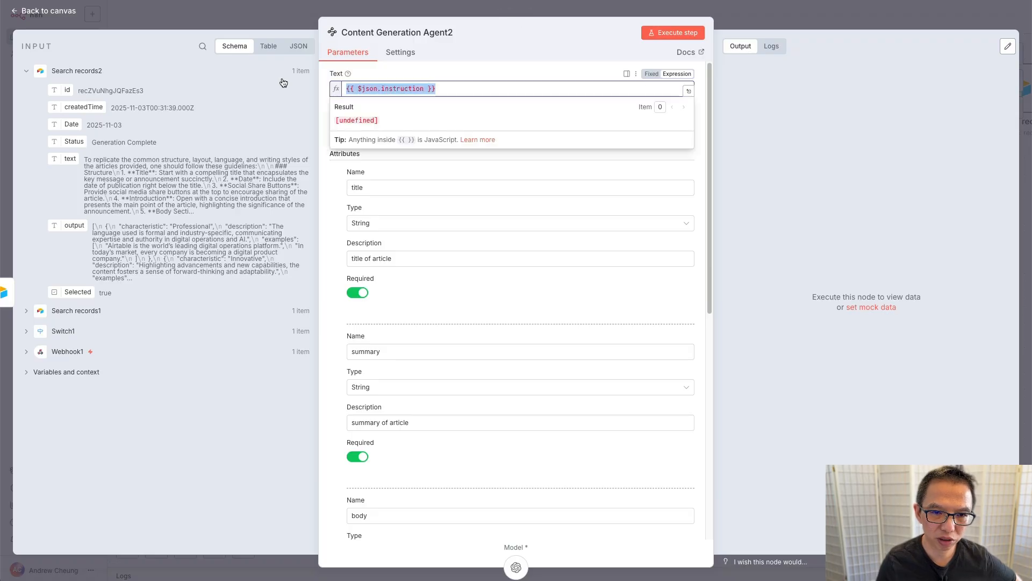
{"action": "key", "text": "BackSpace"}
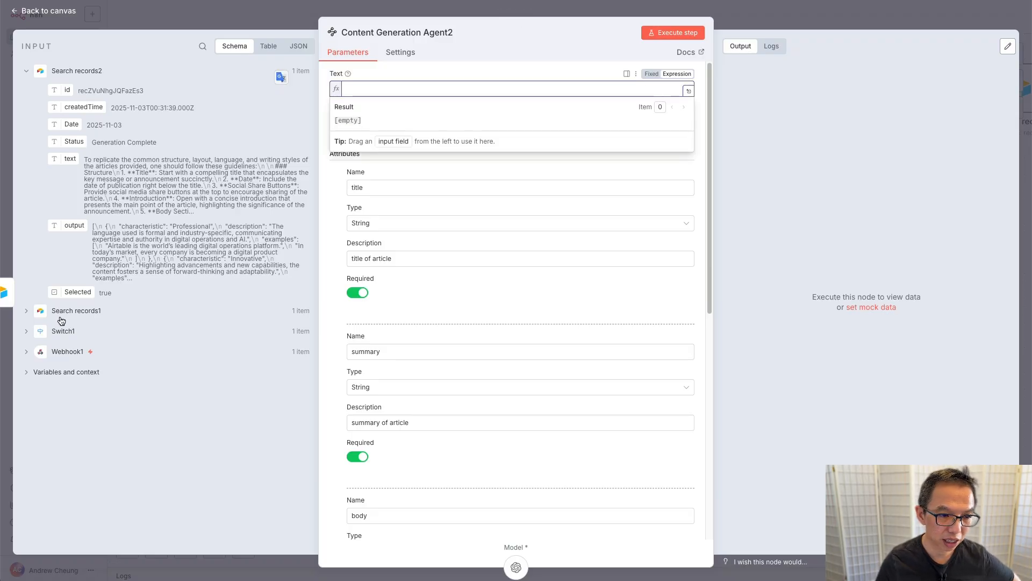
{"action": "left_click", "coordinate": [25, 313]}
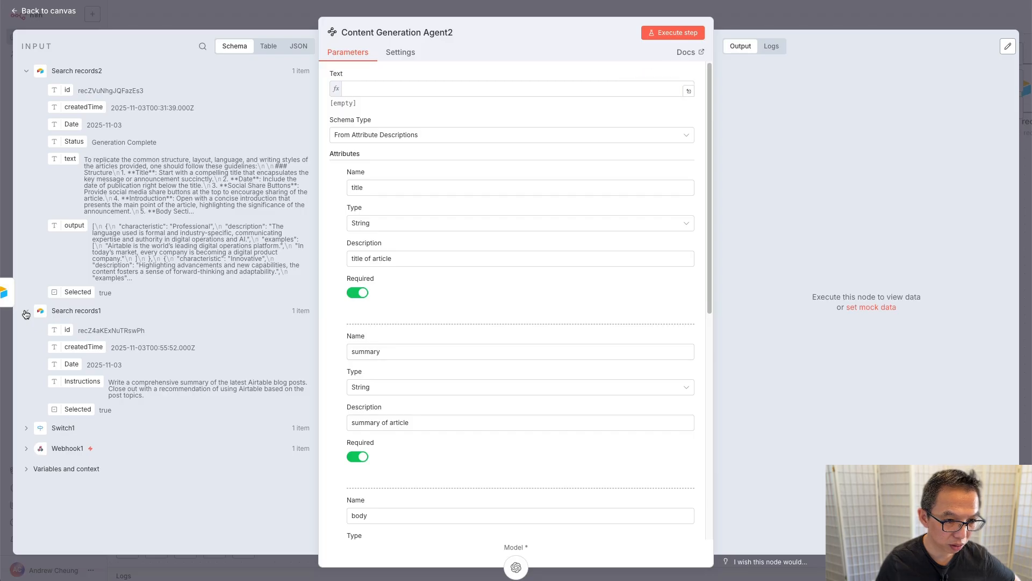
{"action": "left_click_drag", "start_coordinate": [79, 384], "coordinate": [472, 92]}
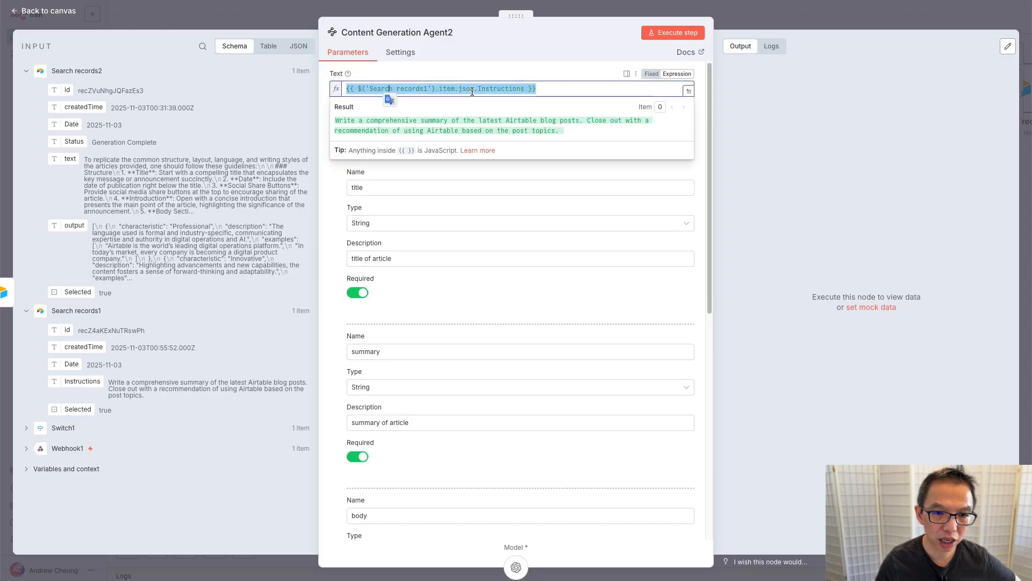
{"action": "left_click", "coordinate": [331, 212]}
{"action": "scroll", "coordinate": [474, 195], "scroll_direction": "down", "scroll_amount": 8}
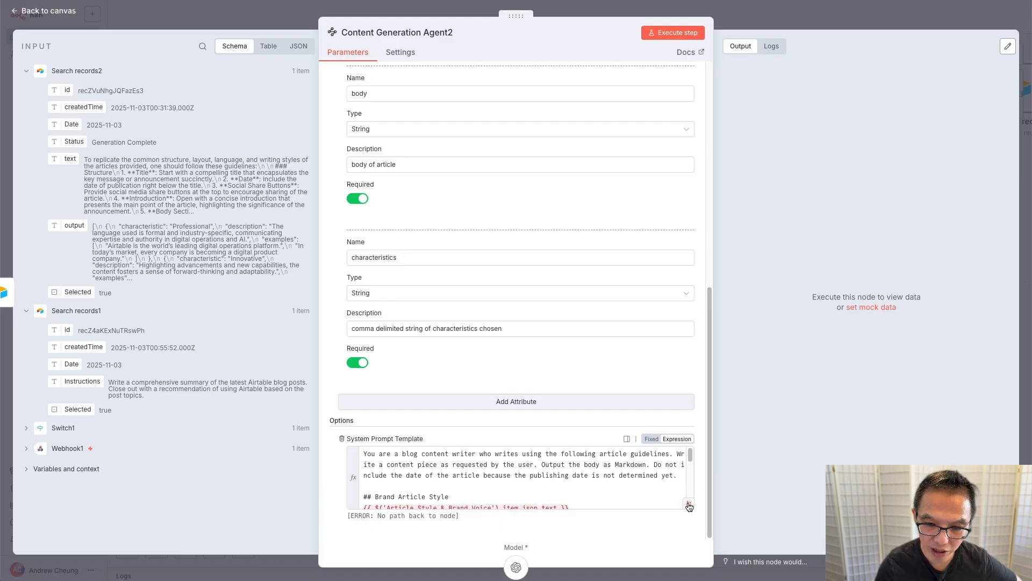
{"action": "left_click", "coordinate": [689, 505]}
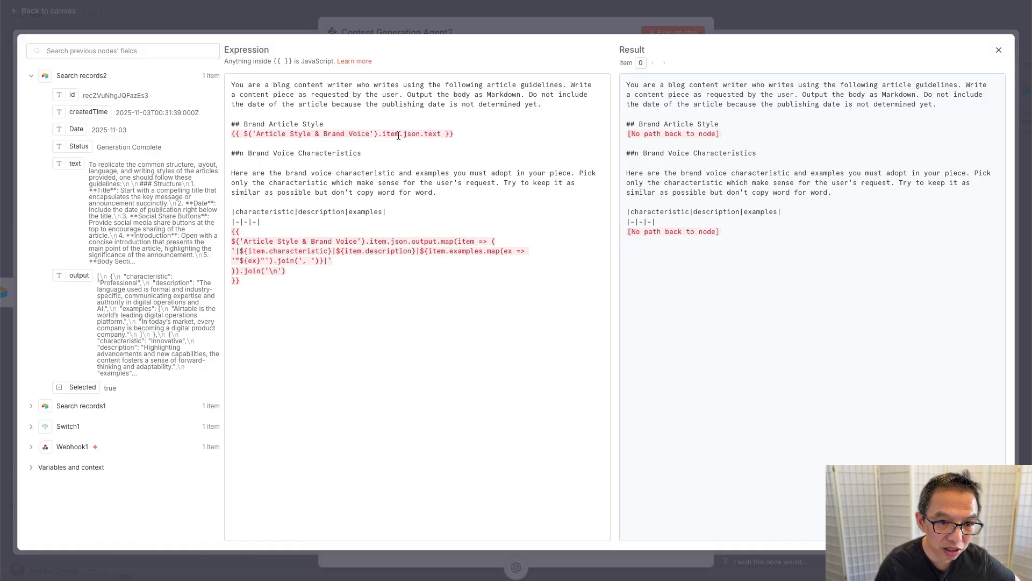
Step: Swap the system prompt's Brand Article Style reference for Search records2's text field
{"action": "left_click_drag", "start_coordinate": [476, 133], "coordinate": [218, 132]}
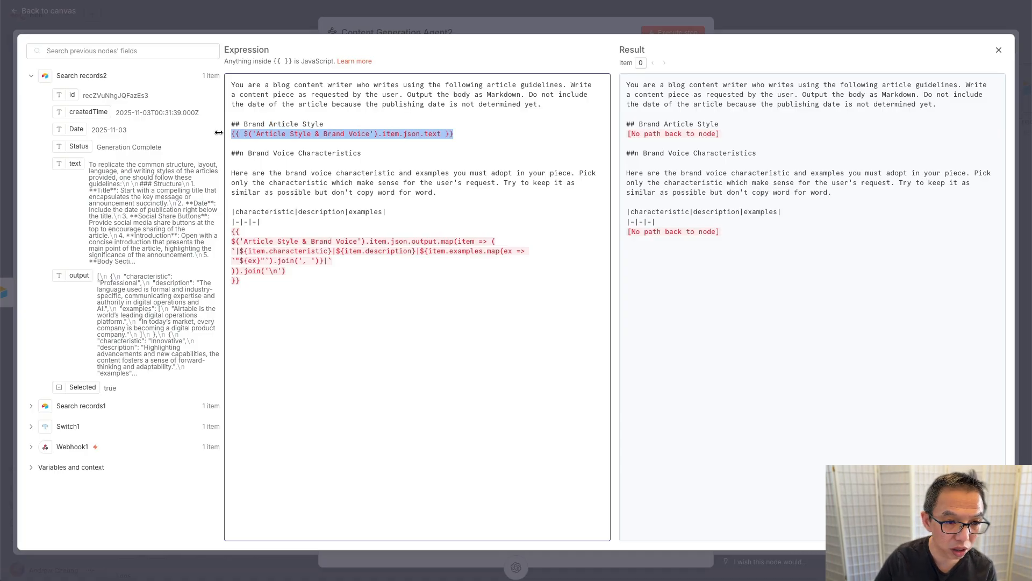
{"action": "key", "text": "BackSpace"}
{"action": "left_click_drag", "start_coordinate": [75, 163], "coordinate": [242, 134]}
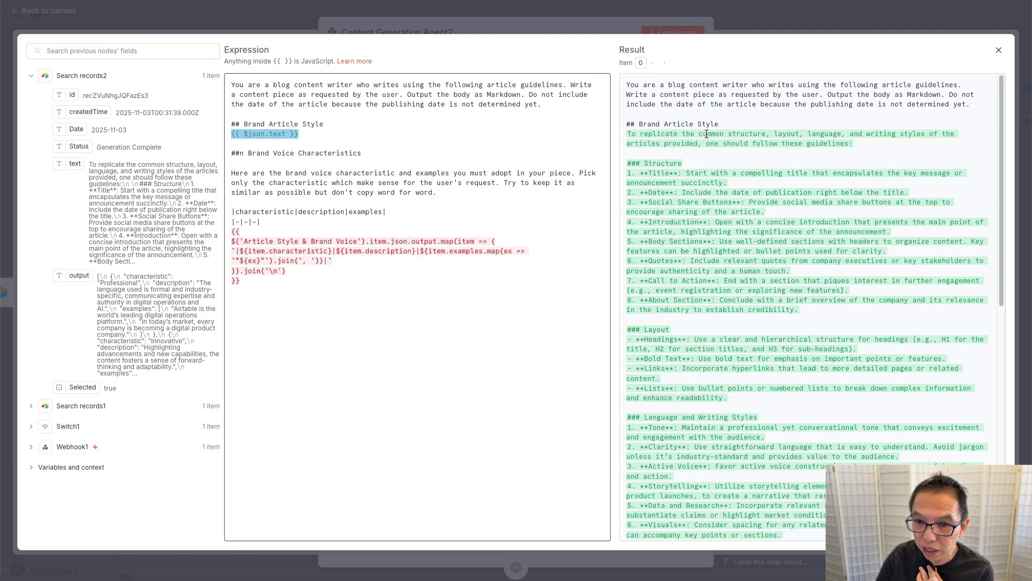
{"action": "scroll", "coordinate": [701, 192], "scroll_direction": "down", "scroll_amount": 15}
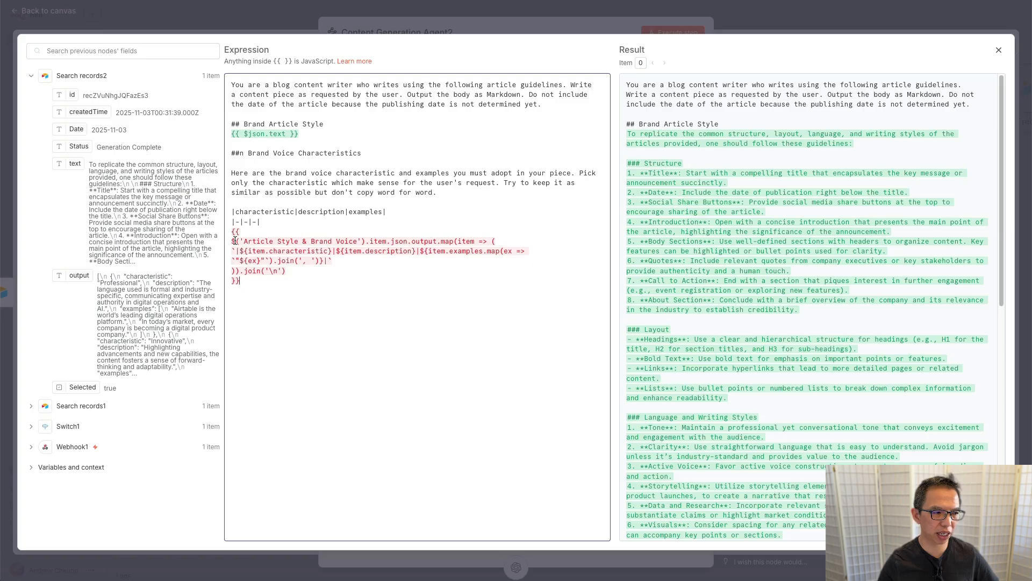
Step: Rewrite the Brand Voice Characteristics expression to use JSON.parse($json.output) instead of the Article Style node reference
{"action": "left_click_drag", "start_coordinate": [235, 241], "coordinate": [390, 240]}
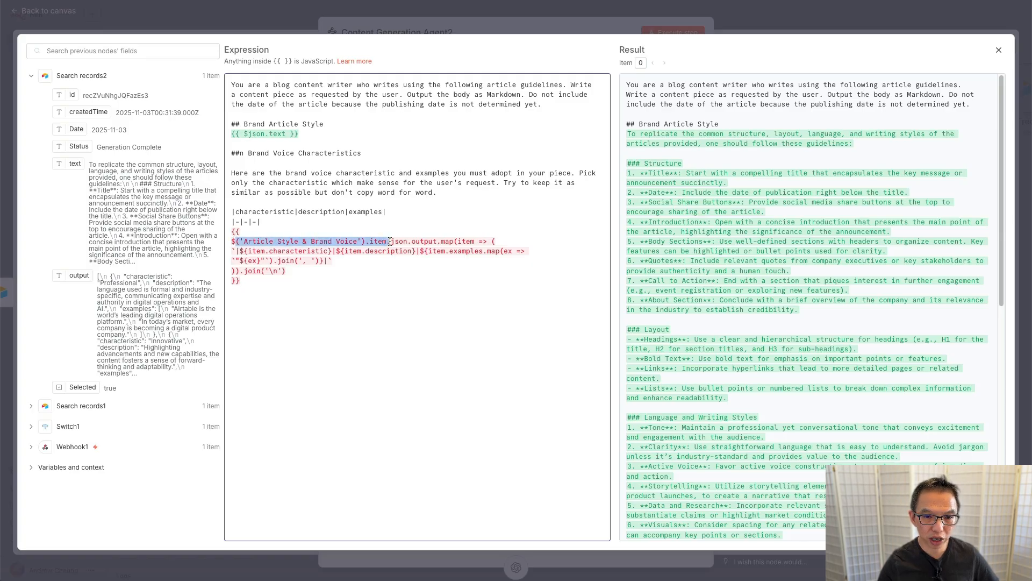
{"action": "key", "text": "BackSpace"}
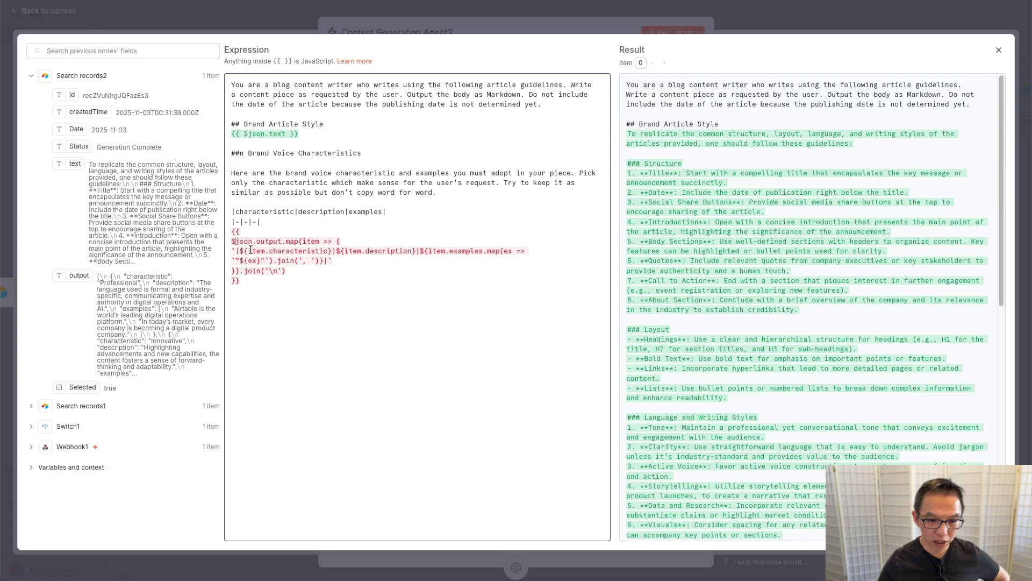
{"action": "key", "text": "BackSpace"}
{"action": "type", "text": "$"}
{"action": "left_click", "coordinate": [256, 271]}
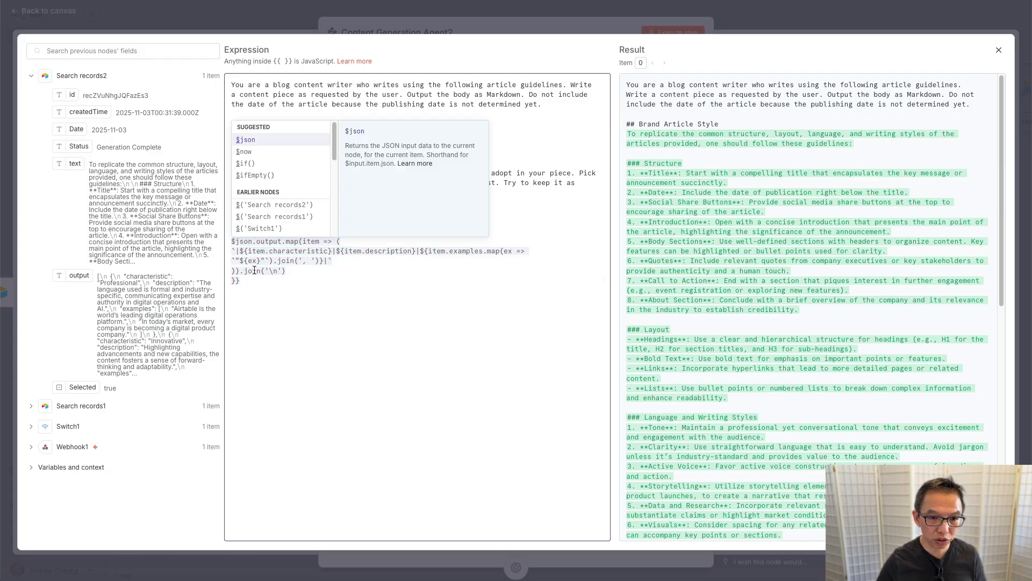
{"action": "scroll", "coordinate": [779, 311], "scroll_direction": "down", "scroll_amount": 10}
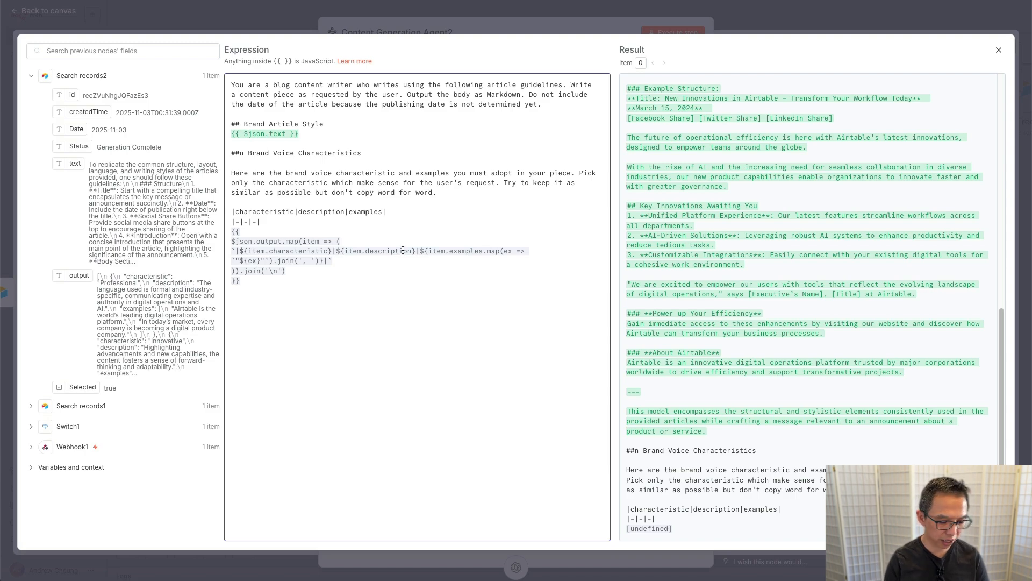
{"action": "type", "text": "JSON.pa"}
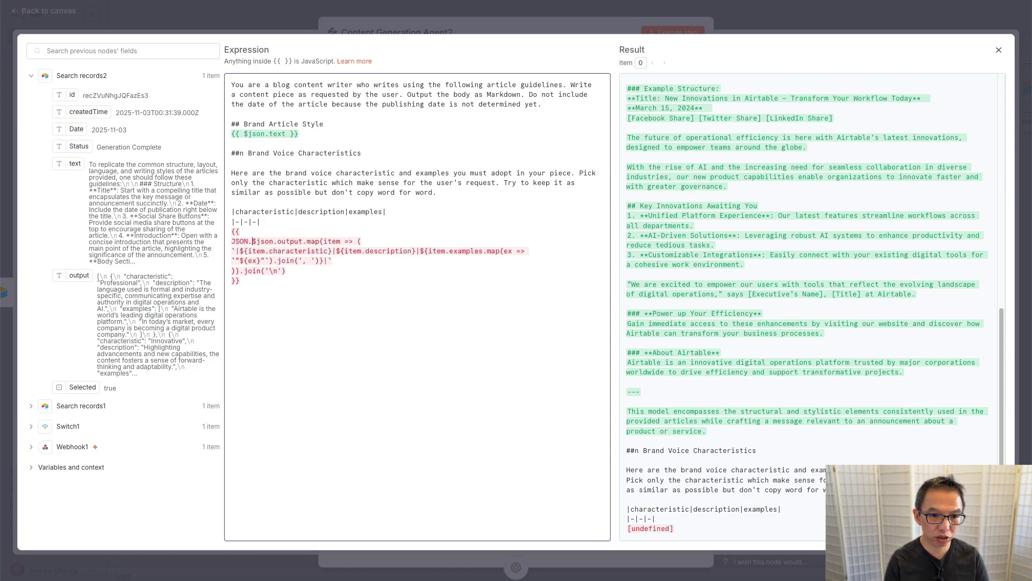
{"action": "type", "text": "rse($json.output"}
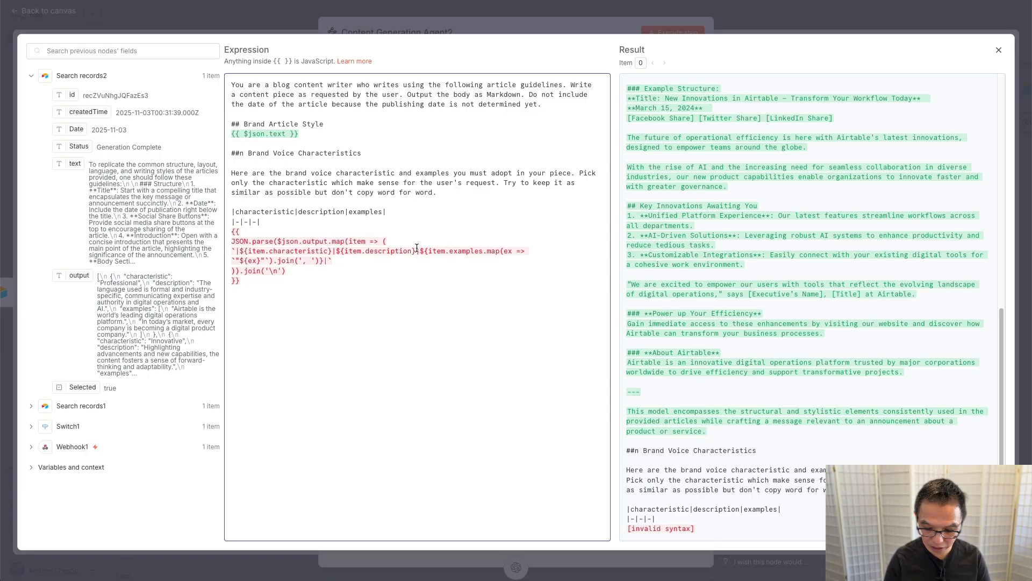
{"action": "type", "text": ")"}
{"action": "scroll", "coordinate": [882, 332], "scroll_direction": "down", "scroll_amount": 3}
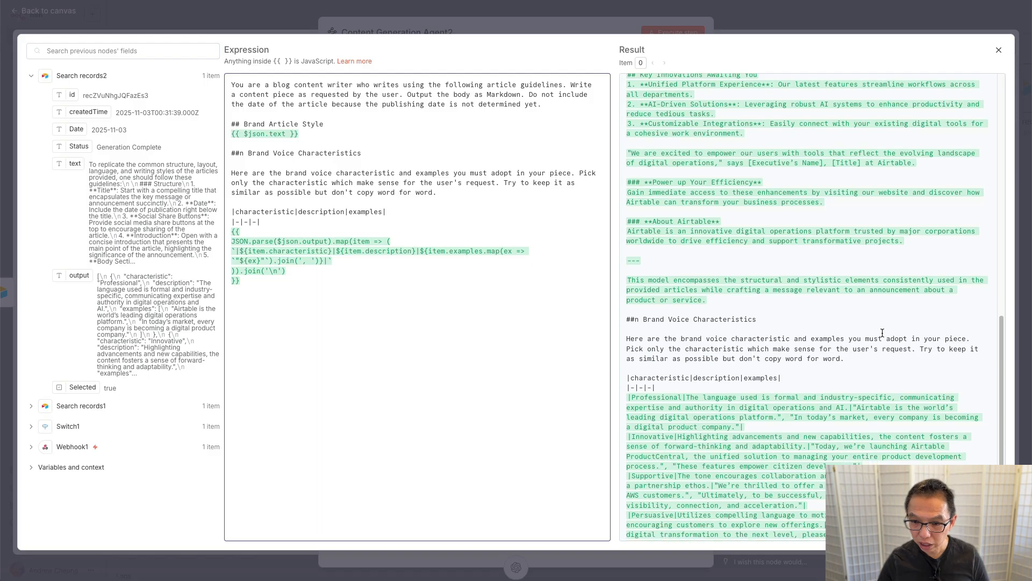
{"action": "scroll", "coordinate": [882, 333], "scroll_direction": "down", "scroll_amount": 1}
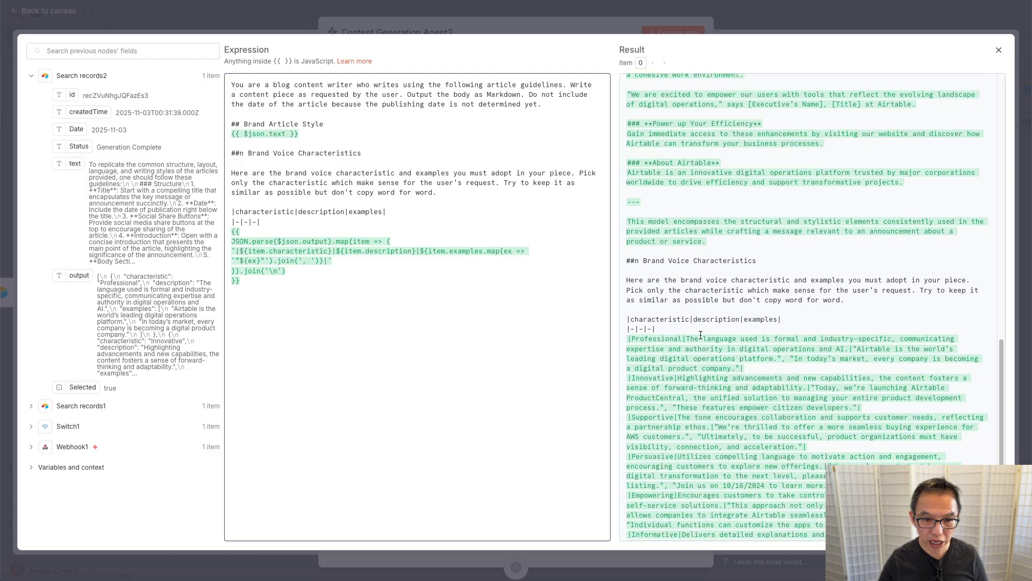
{"action": "scroll", "coordinate": [702, 338], "scroll_direction": "down", "scroll_amount": 1}
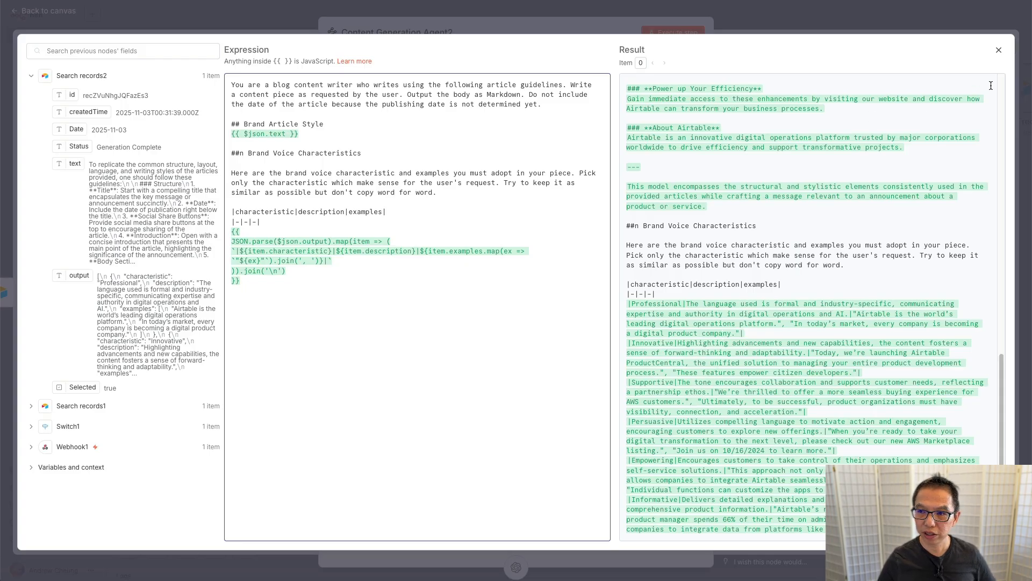
Step: Run Content Generation Agent2, producing the article 'Unlocking Potential: A Summary of Airtable's Latest Insights'
{"action": "left_click", "coordinate": [999, 51]}
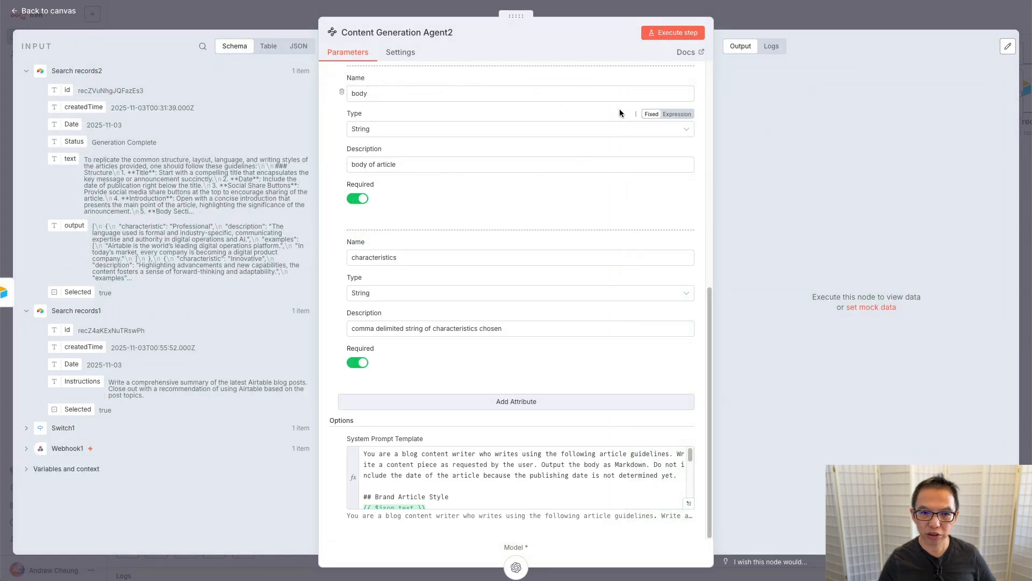
{"action": "left_click", "coordinate": [677, 34]}
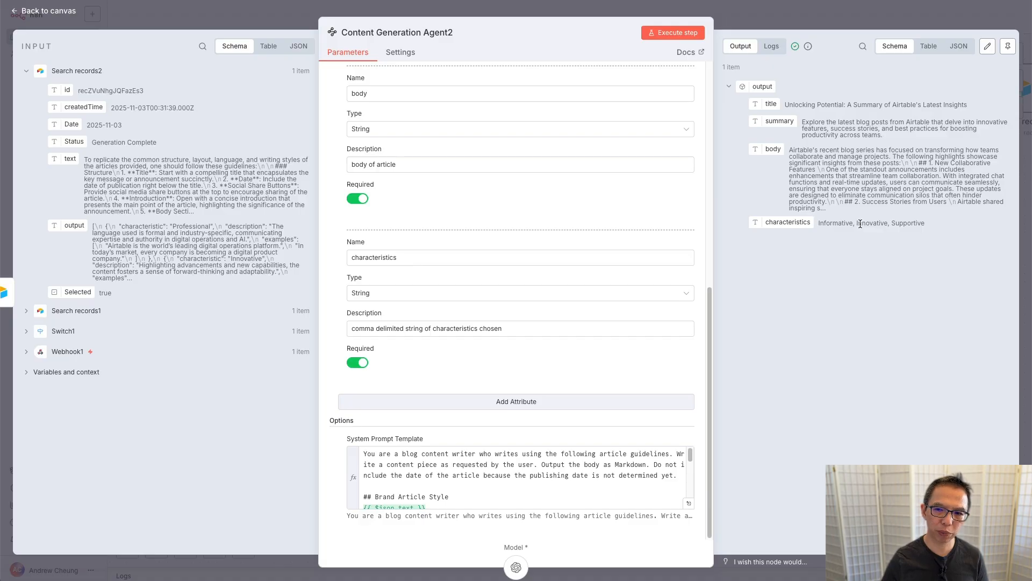
{"action": "key", "text": "Escape"}
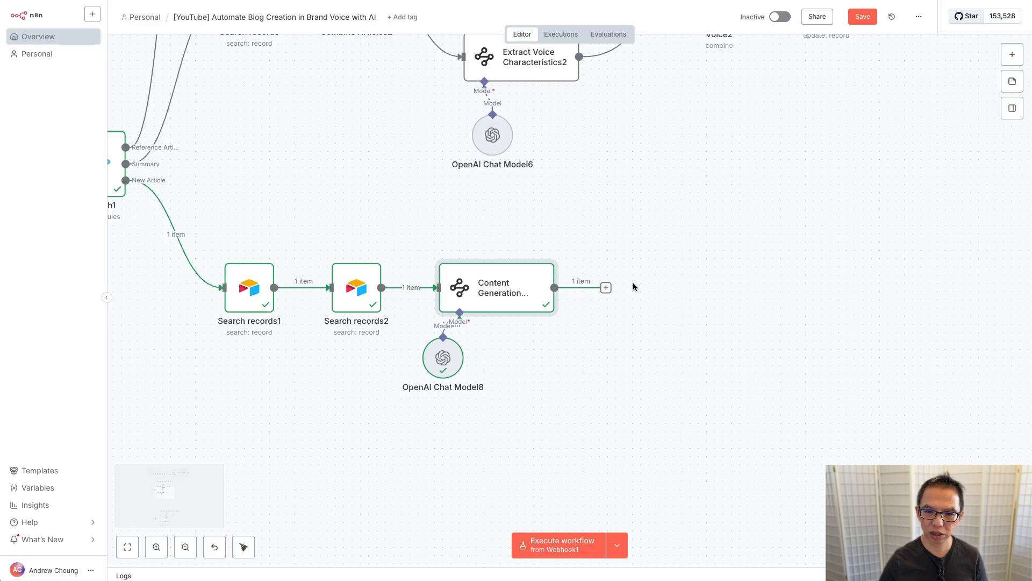
Step: Add an Airtable Update record node on the [YouTube] Airtable N8N HITL base's Generate Article table
{"action": "left_click", "coordinate": [606, 289]}
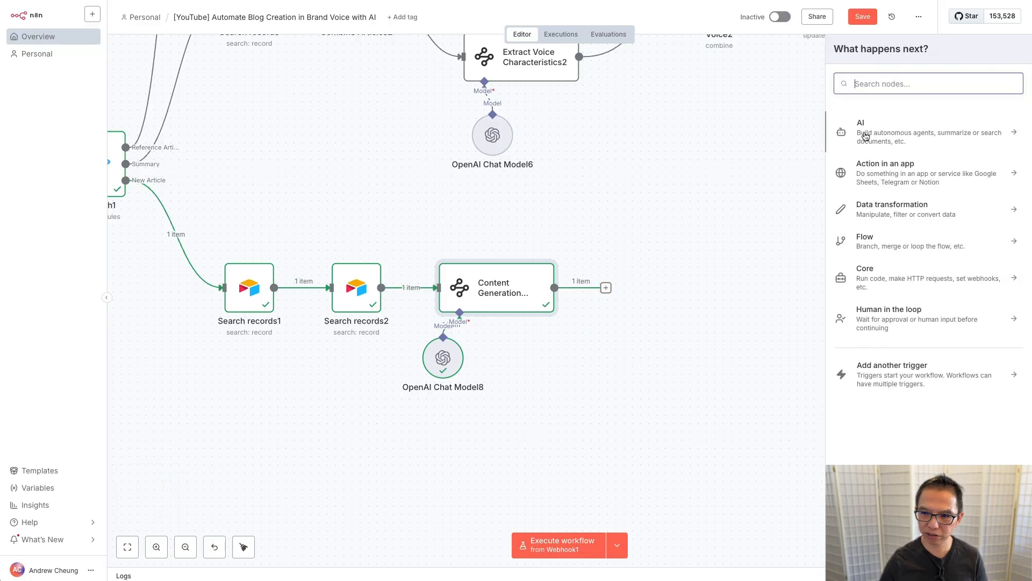
{"action": "type", "text": "air"}
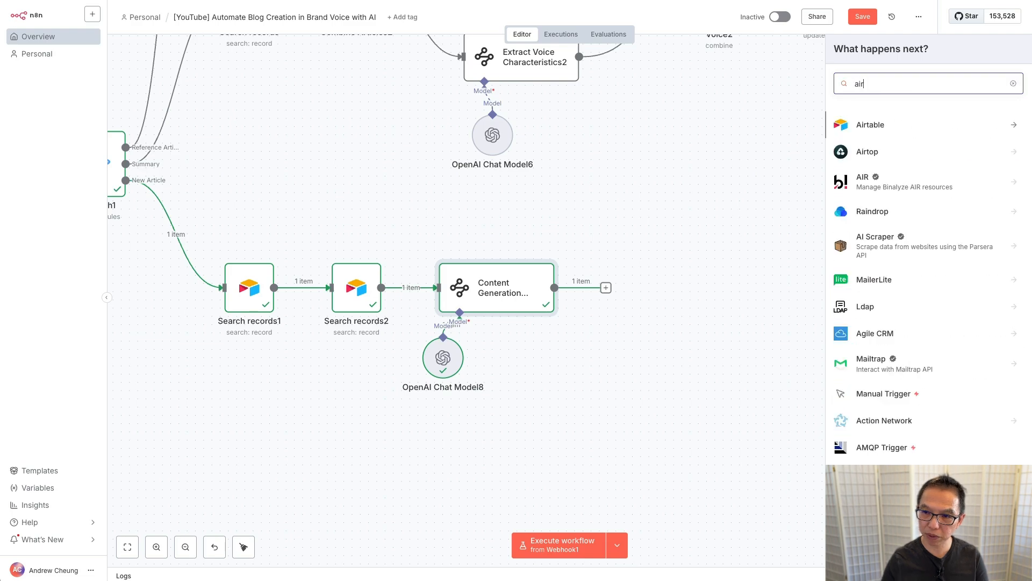
{"action": "left_click", "coordinate": [879, 124]}
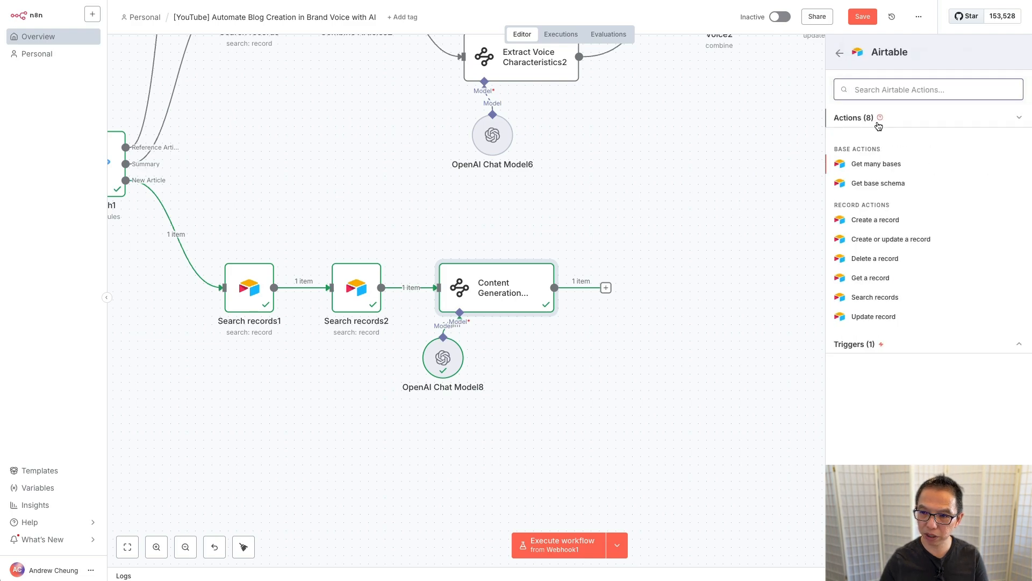
{"action": "left_click", "coordinate": [882, 317]}
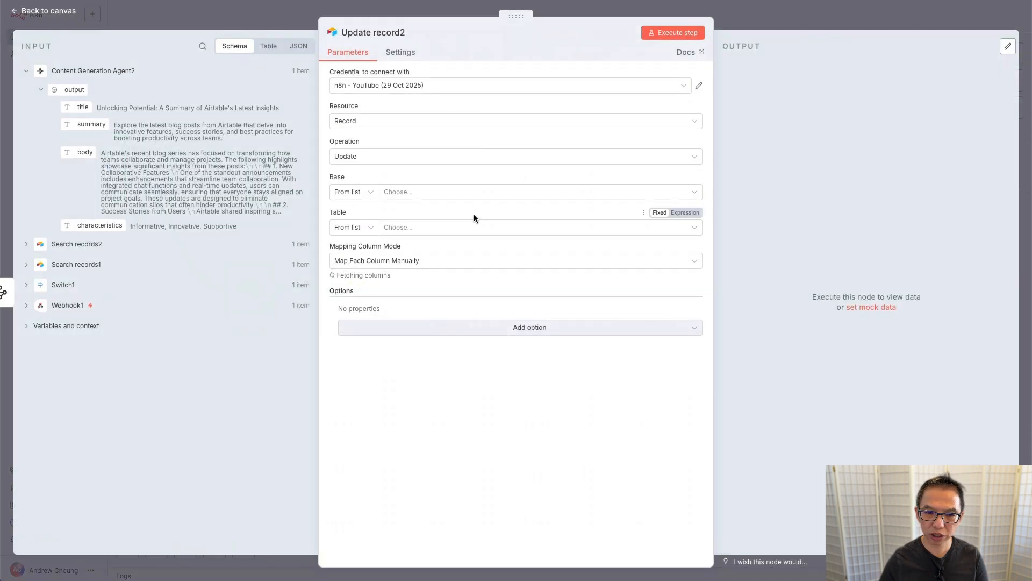
{"action": "left_click", "coordinate": [412, 191]}
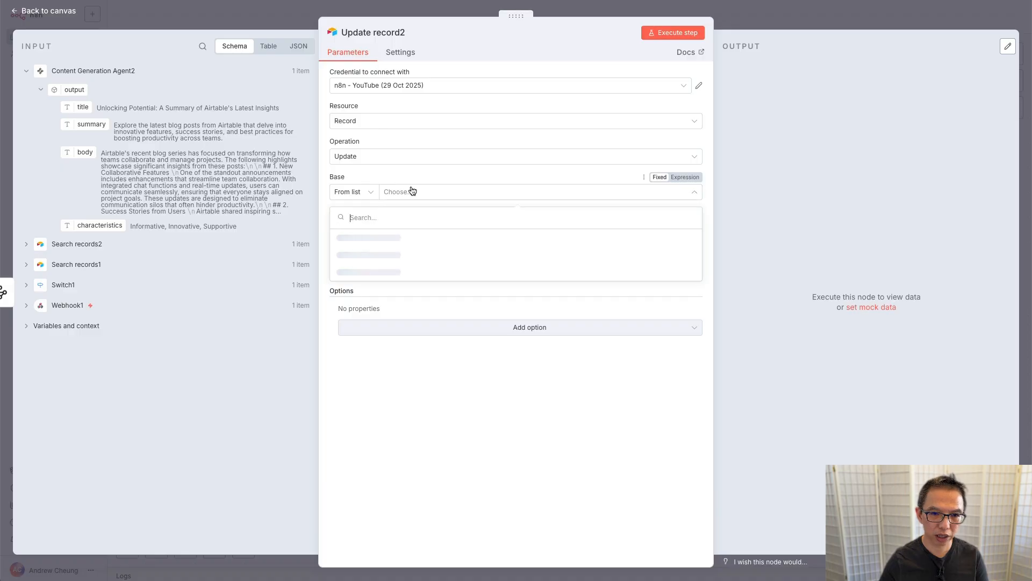
{"action": "left_click", "coordinate": [388, 260]}
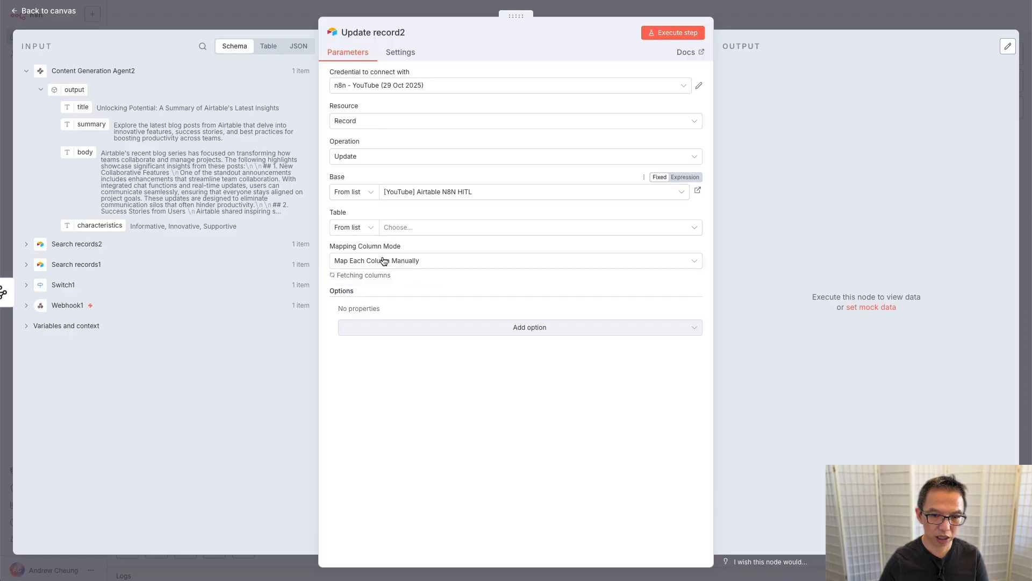
{"action": "left_click", "coordinate": [422, 232]}
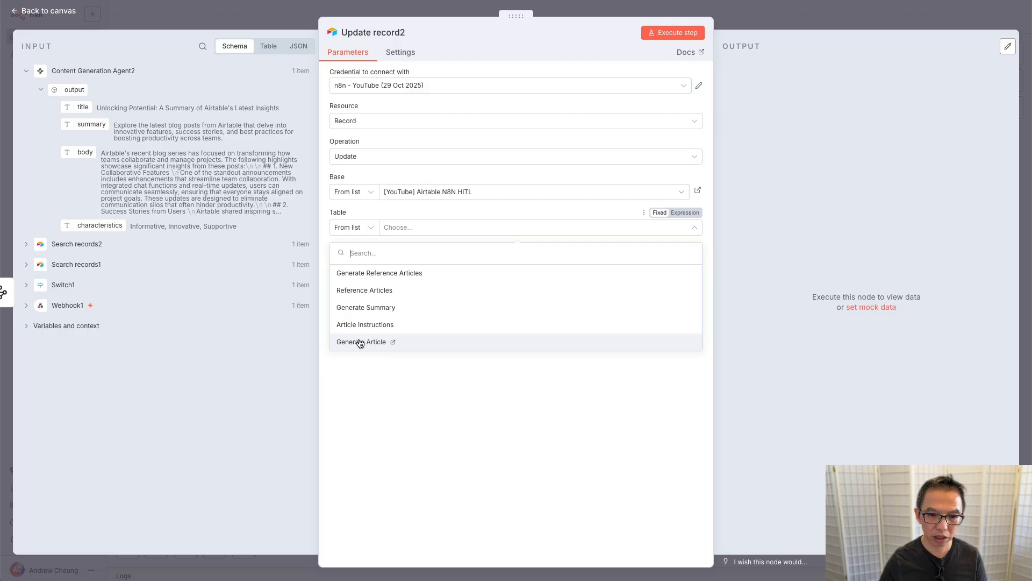
{"action": "left_click", "coordinate": [371, 342]}
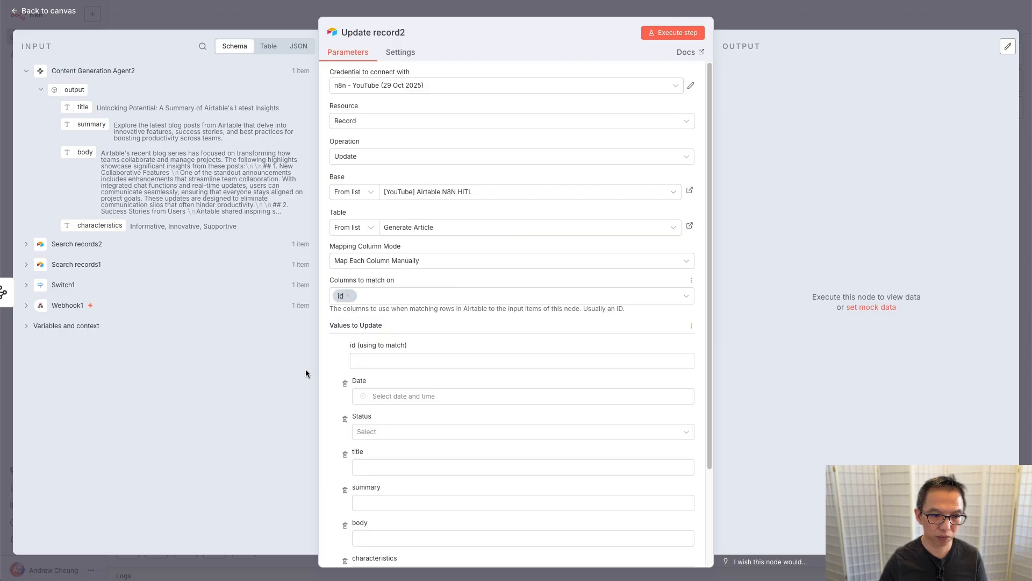
Step: Match the record id to Webhook1's query recordId
{"action": "left_click", "coordinate": [25, 308]}
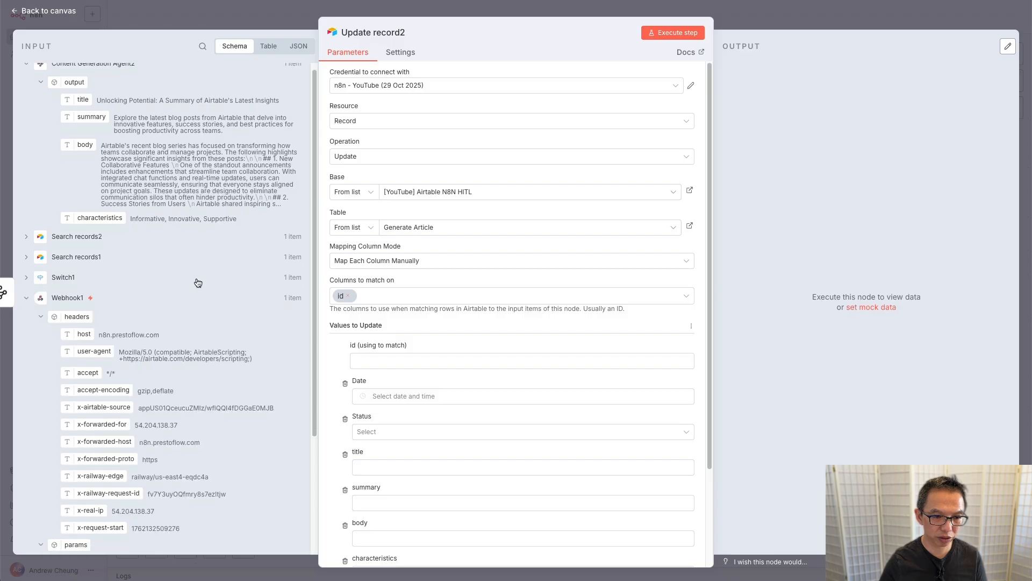
{"action": "scroll", "coordinate": [196, 282], "scroll_direction": "down", "scroll_amount": 3}
{"action": "left_click_drag", "start_coordinate": [91, 432], "coordinate": [405, 358]}
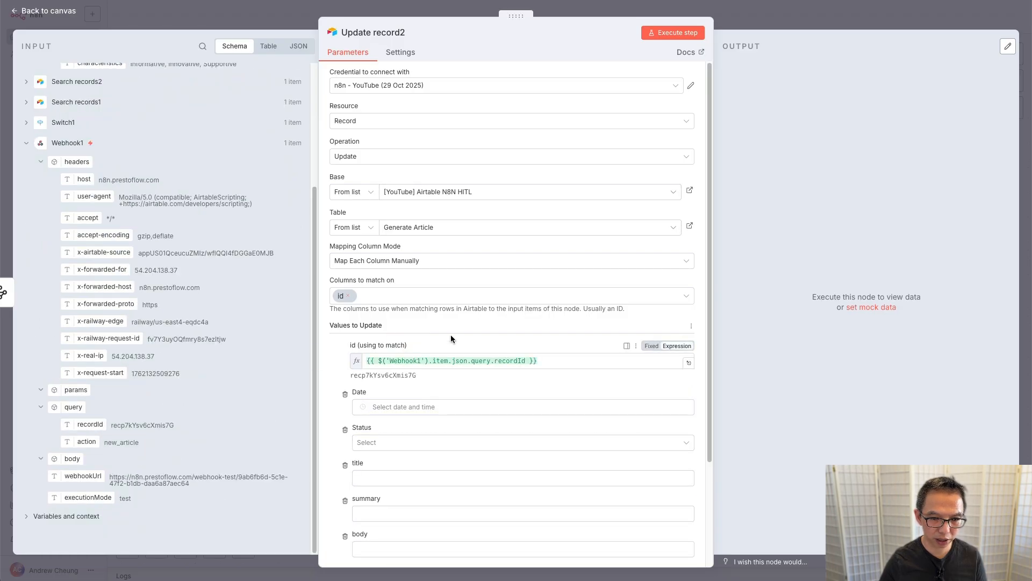
{"action": "scroll", "coordinate": [452, 333], "scroll_direction": "down", "scroll_amount": 3}
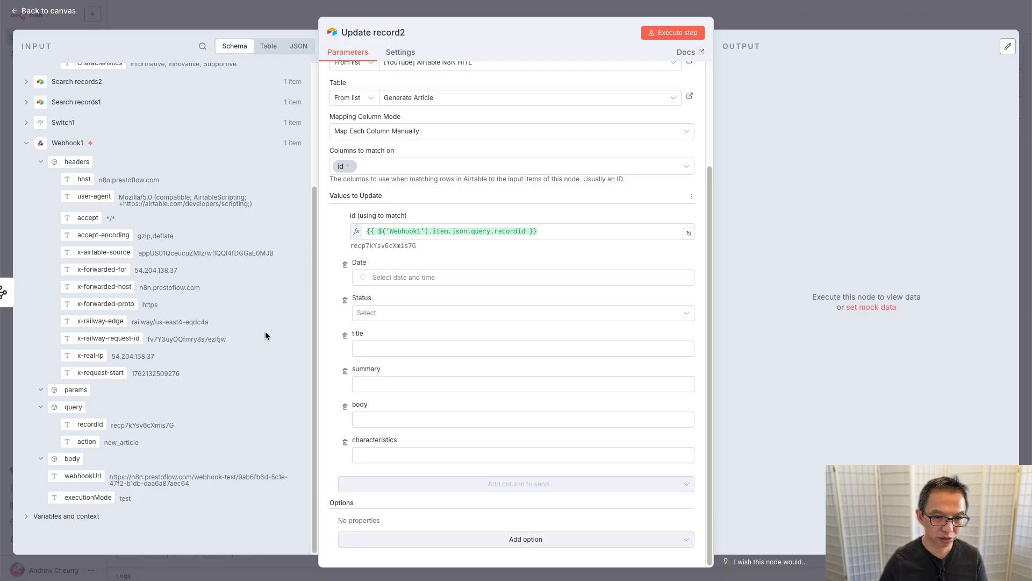
Step: Set Status to Article Generated, map title, summary, body and characteristics, and test the update
{"action": "left_click", "coordinate": [491, 314]}
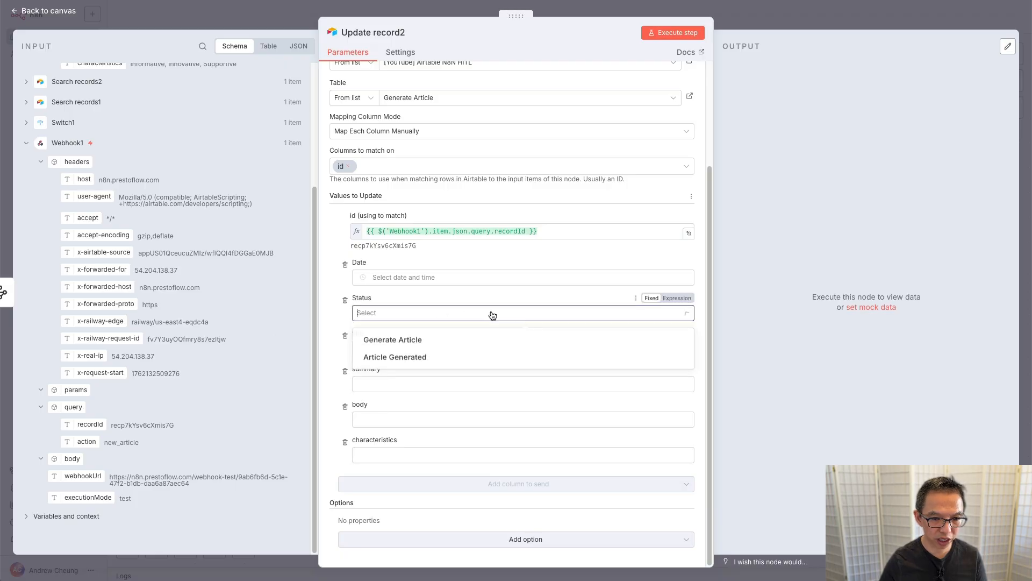
{"action": "left_click", "coordinate": [418, 359]}
{"action": "scroll", "coordinate": [167, 148], "scroll_direction": "up", "scroll_amount": 3}
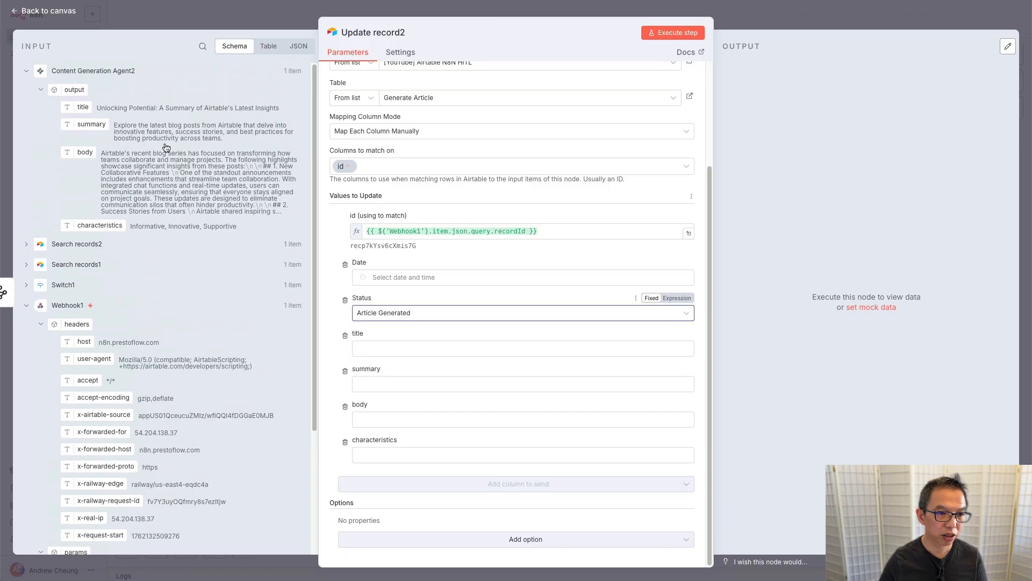
{"action": "left_click_drag", "start_coordinate": [82, 107], "coordinate": [407, 349]}
{"action": "left_click_drag", "start_coordinate": [85, 124], "coordinate": [413, 393]}
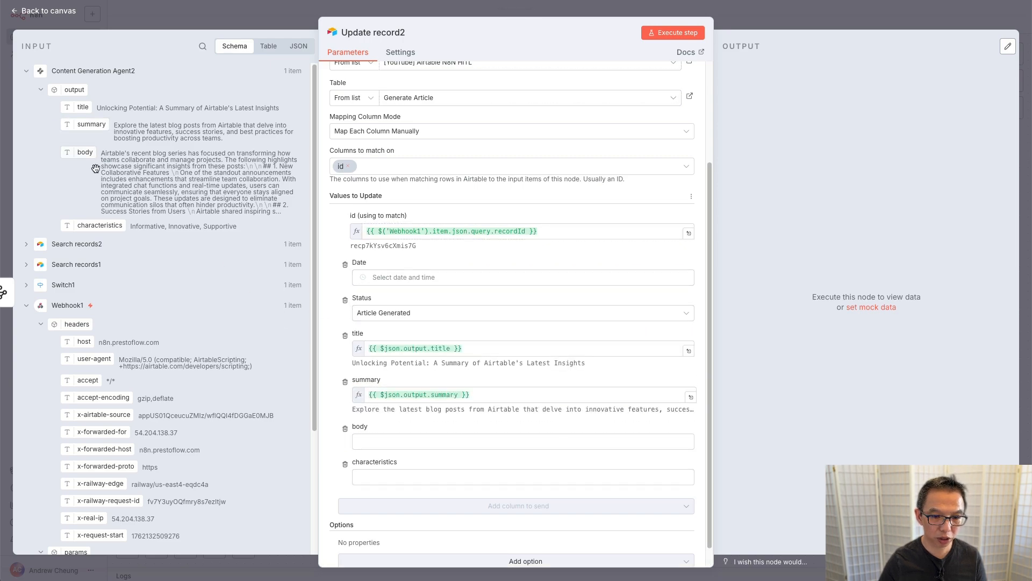
{"action": "left_click_drag", "start_coordinate": [96, 168], "coordinate": [398, 442]}
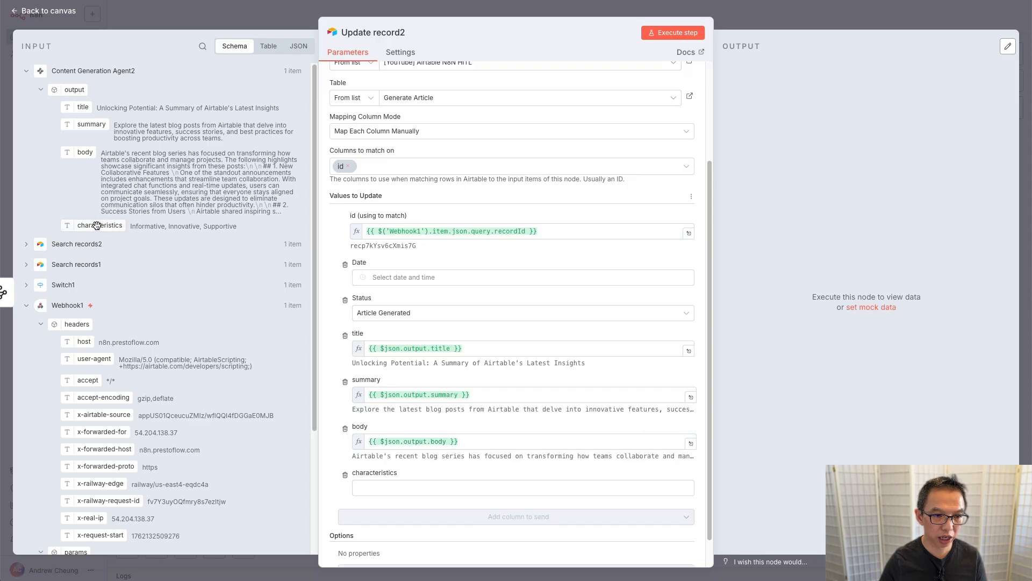
{"action": "left_click_drag", "start_coordinate": [97, 225], "coordinate": [383, 487]}
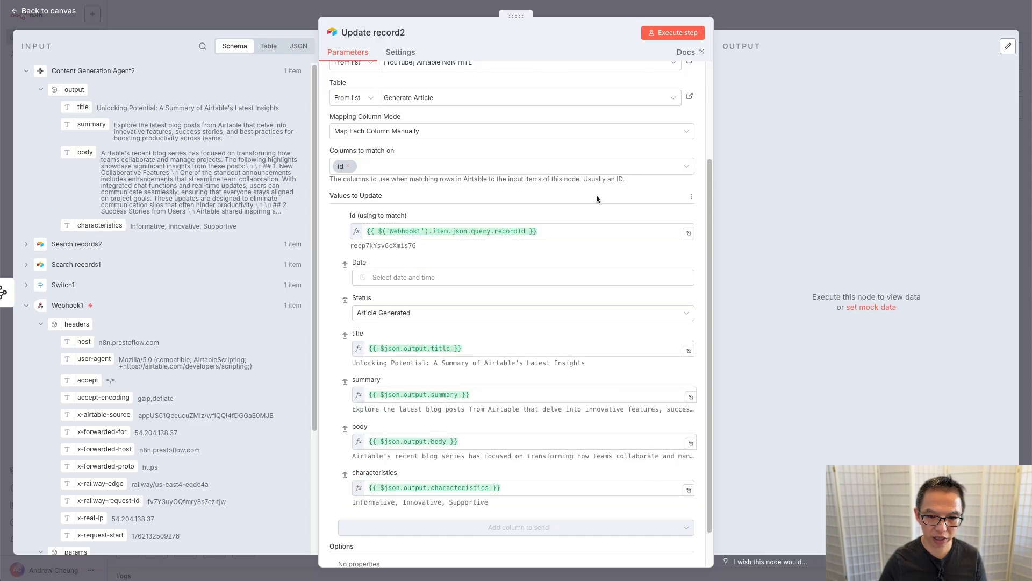
{"action": "left_click", "coordinate": [670, 35]}
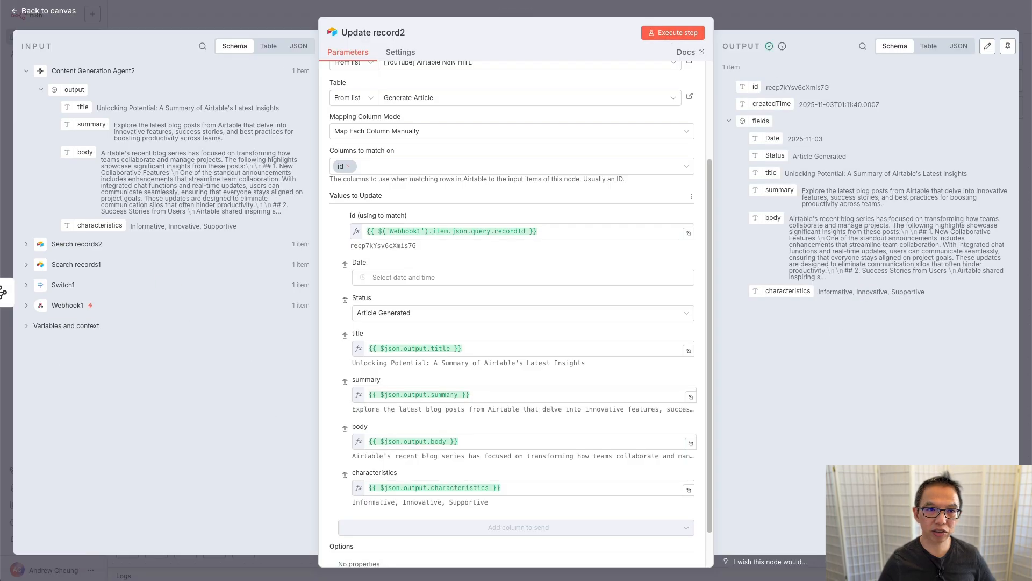
{"action": "key", "text": "ctrl+Tab"}
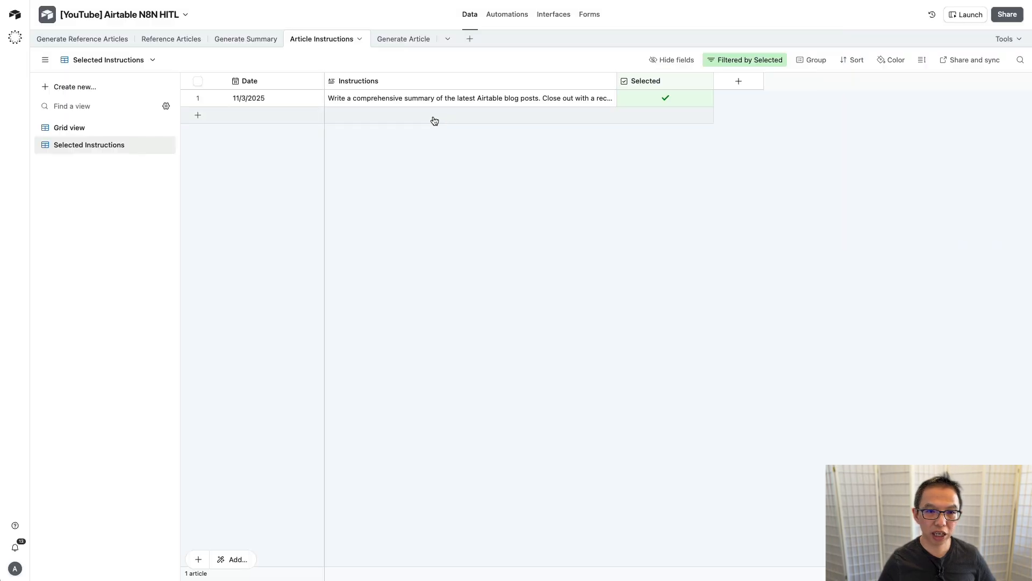
Step: Widen the Generate Article title, summary and body columns to review the generated row
{"action": "left_click", "coordinate": [399, 43]}
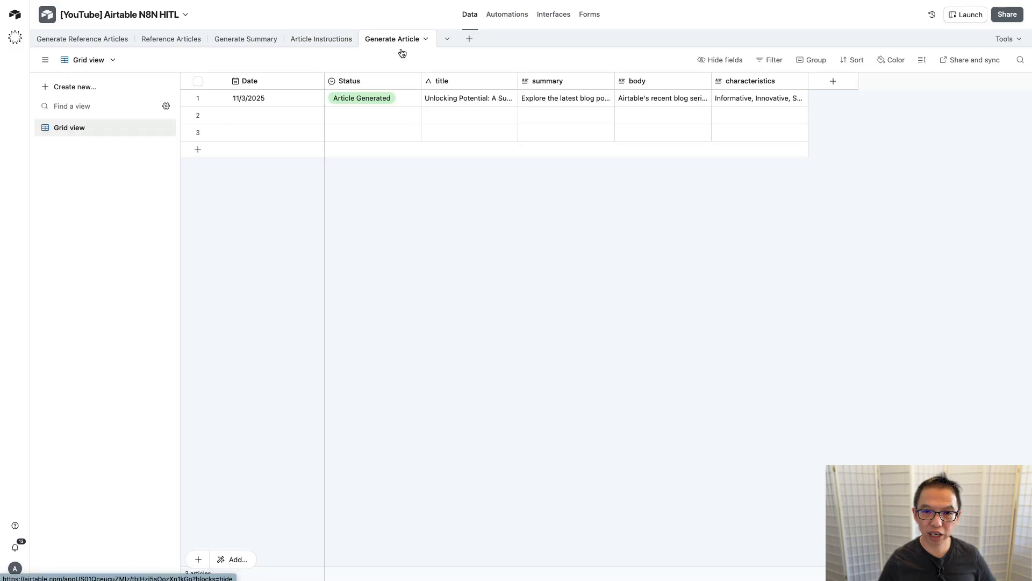
{"action": "left_click_drag", "start_coordinate": [518, 81], "coordinate": [613, 81]}
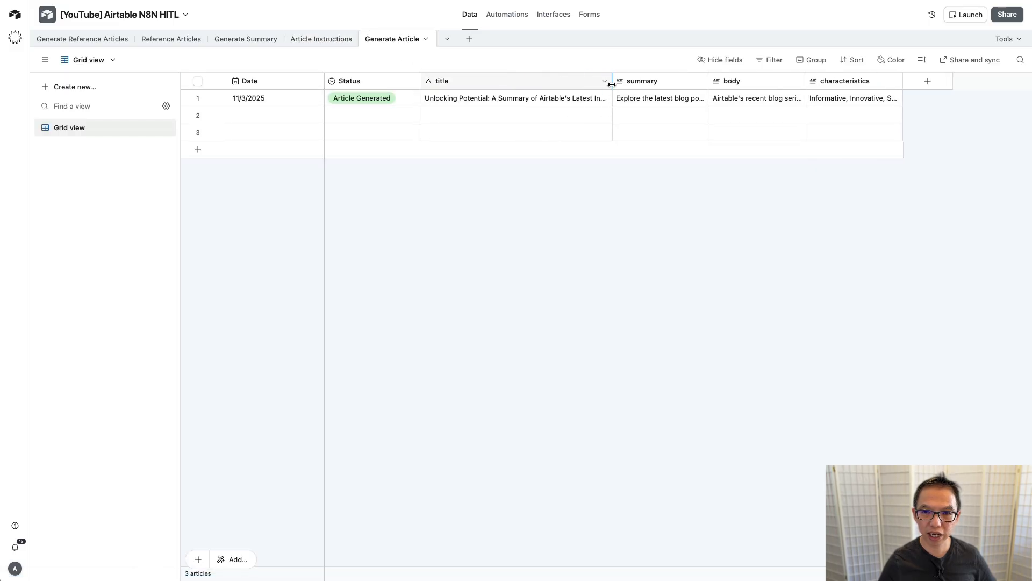
{"action": "left_click_drag", "start_coordinate": [708, 80], "coordinate": [784, 82]}
{"action": "scroll", "coordinate": [749, 143], "scroll_direction": "right", "scroll_amount": 1}
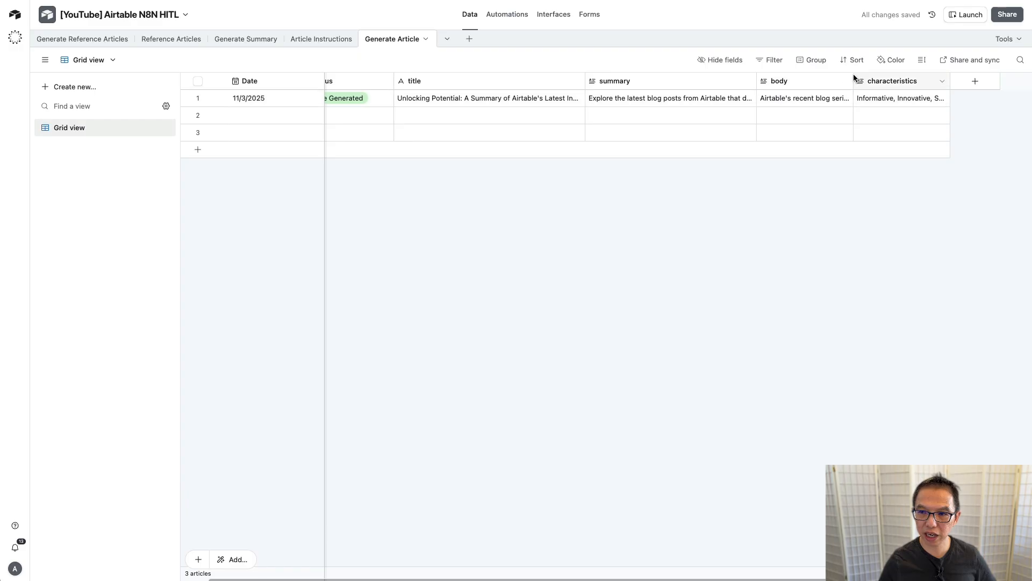
{"action": "left_click_drag", "start_coordinate": [852, 81], "coordinate": [926, 80]}
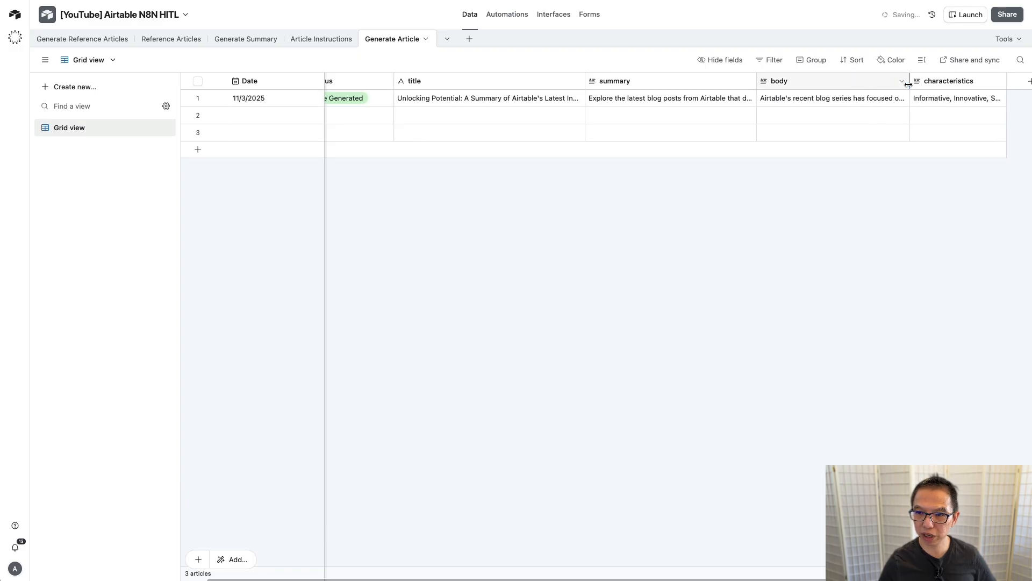
{"action": "scroll", "coordinate": [834, 128], "scroll_direction": "right", "scroll_amount": 2}
{"action": "scroll", "coordinate": [484, 129], "scroll_direction": "left", "scroll_amount": 3}
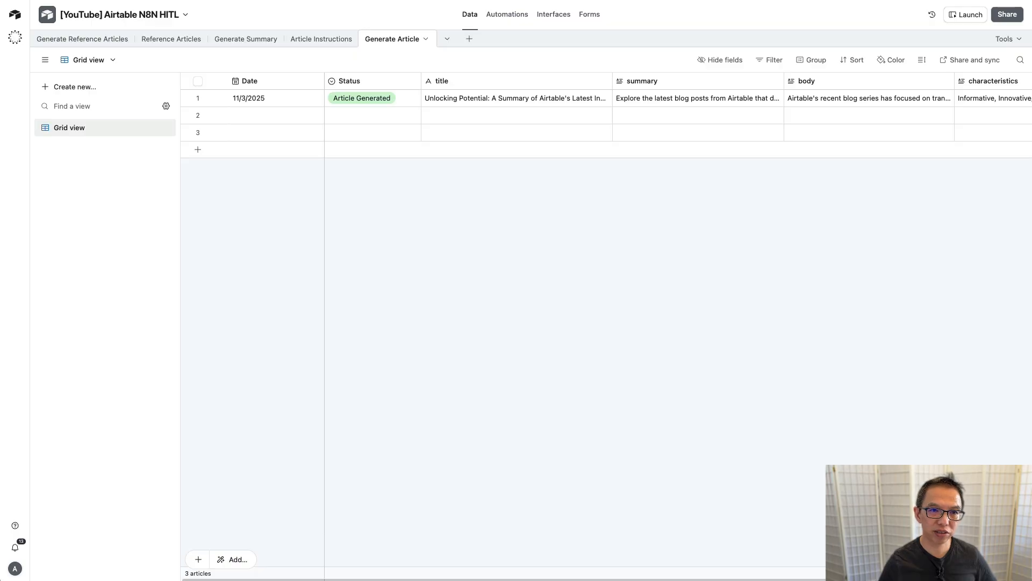
{"action": "left_click", "coordinate": [508, 14]}
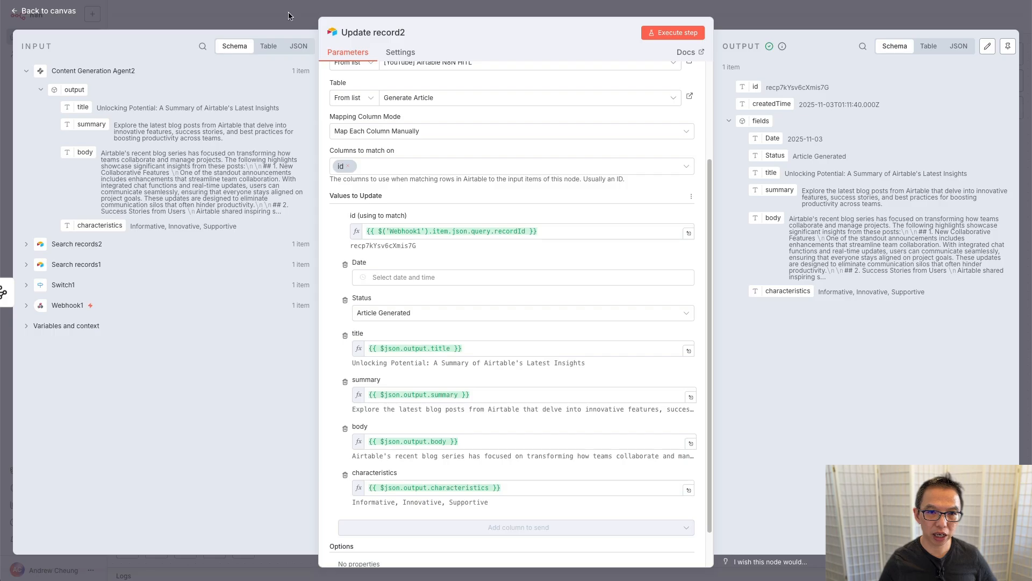
Step: Save the n8n workflow and start a test run listening on Webhook1
{"action": "key", "text": "Escape"}
{"action": "scroll", "coordinate": [389, 412], "scroll_direction": "down", "scroll_amount": 5}
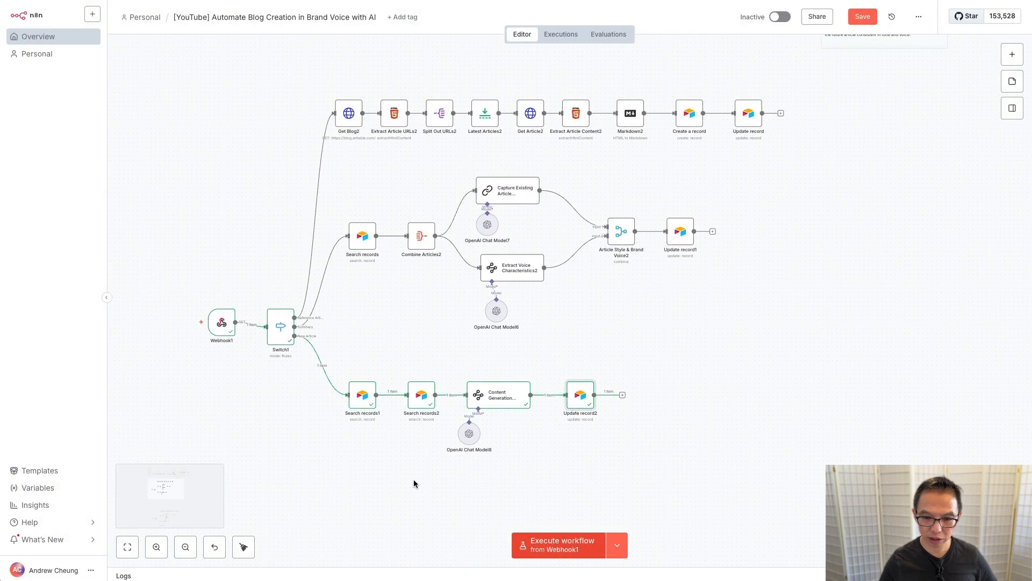
{"action": "key", "text": "ctrl+s"}
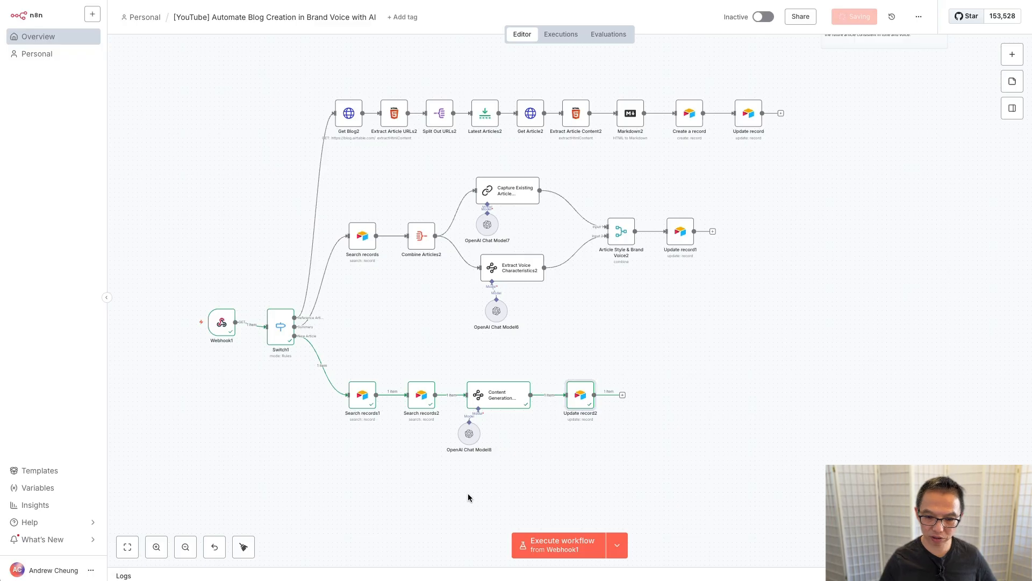
{"action": "left_click", "coordinate": [540, 548]}
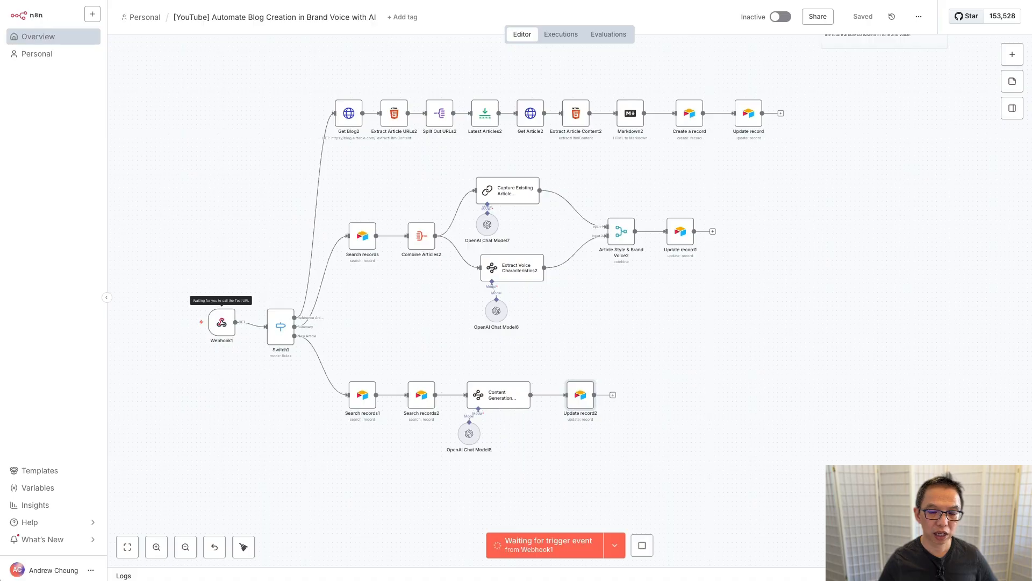
{"action": "left_click", "coordinate": [192, 1]}
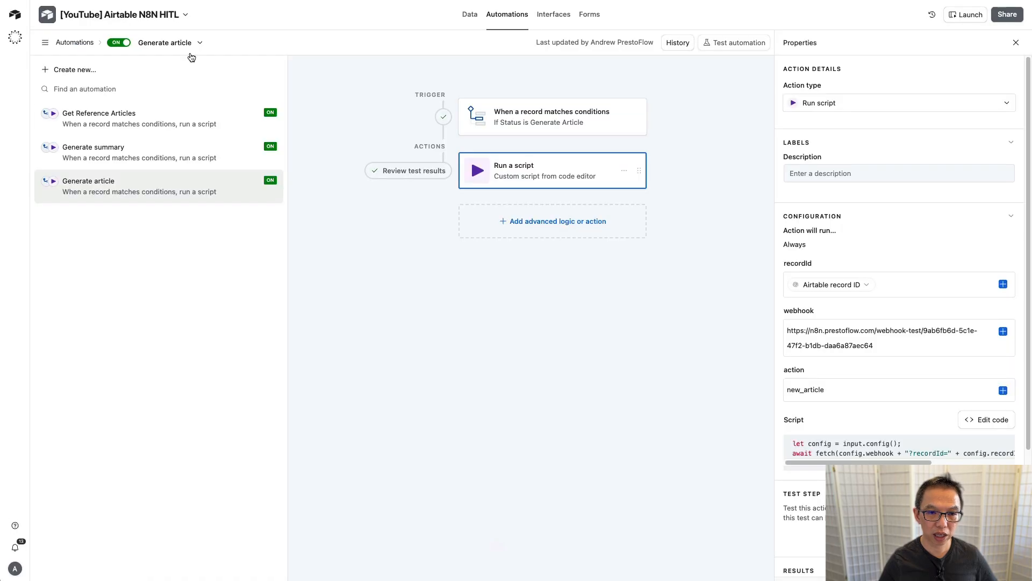
Step: Give Generate Article row 2 the date 11/3/2025 and Status Generate Article
{"action": "left_click", "coordinate": [470, 15]}
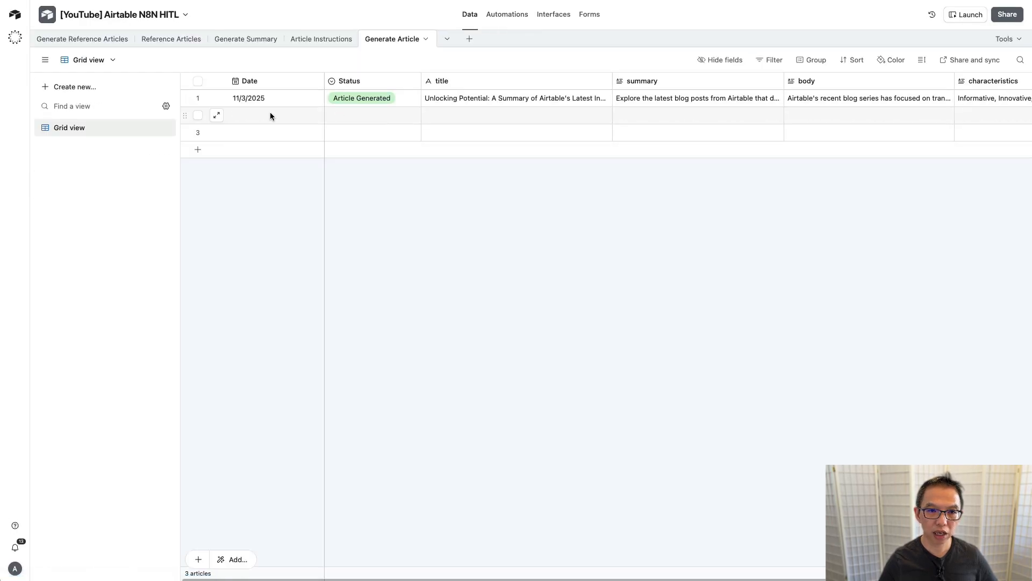
{"action": "left_click", "coordinate": [271, 116]}
{"action": "left_click", "coordinate": [270, 113]}
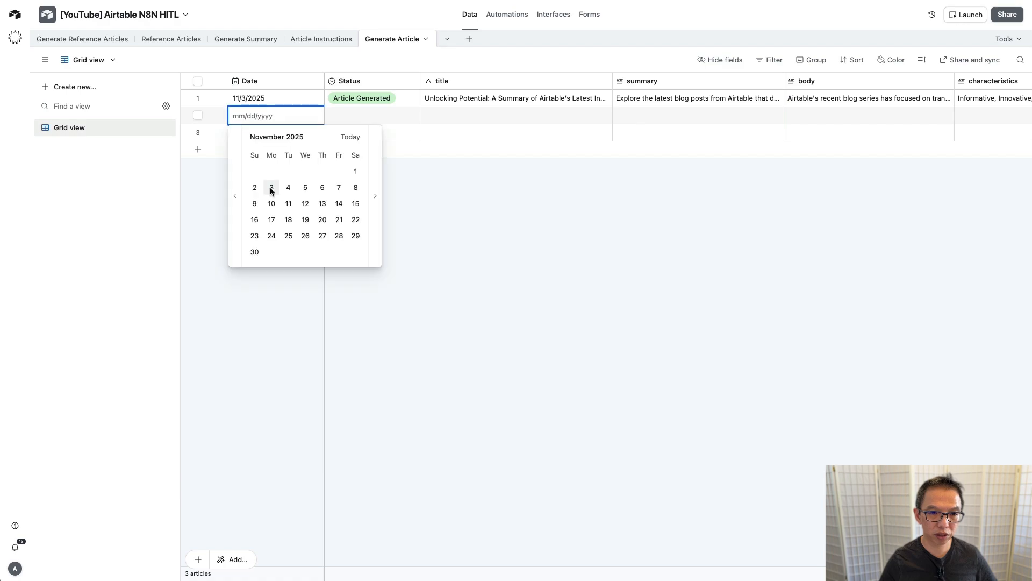
{"action": "left_click", "coordinate": [271, 188]}
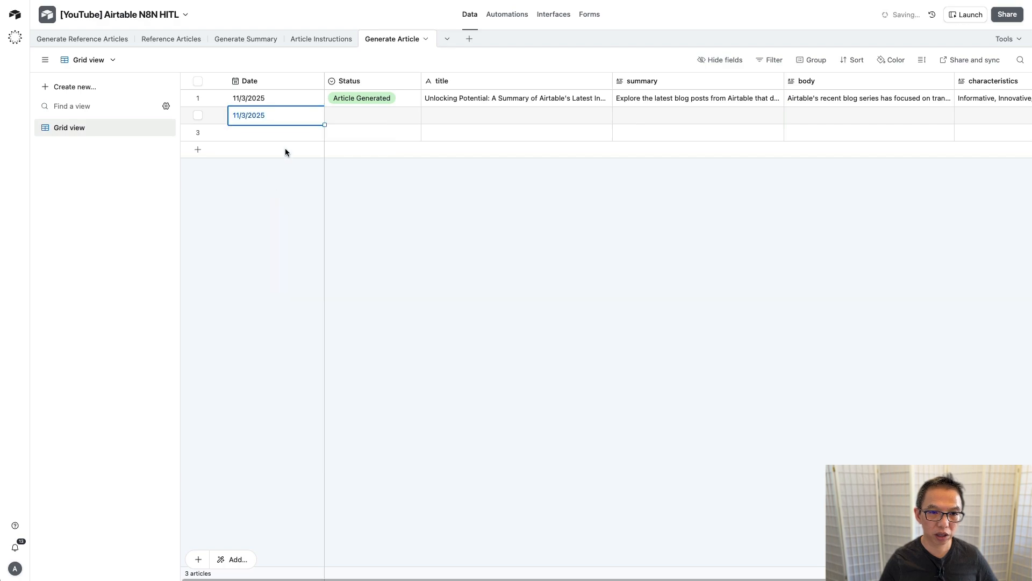
{"action": "double_click", "coordinate": [372, 114]}
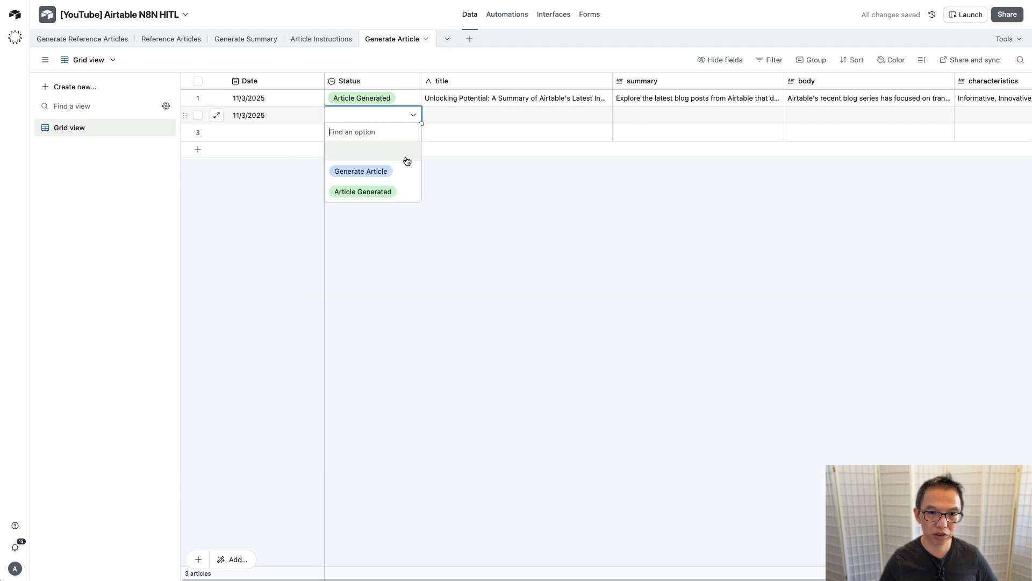
{"action": "left_click", "coordinate": [391, 173]}
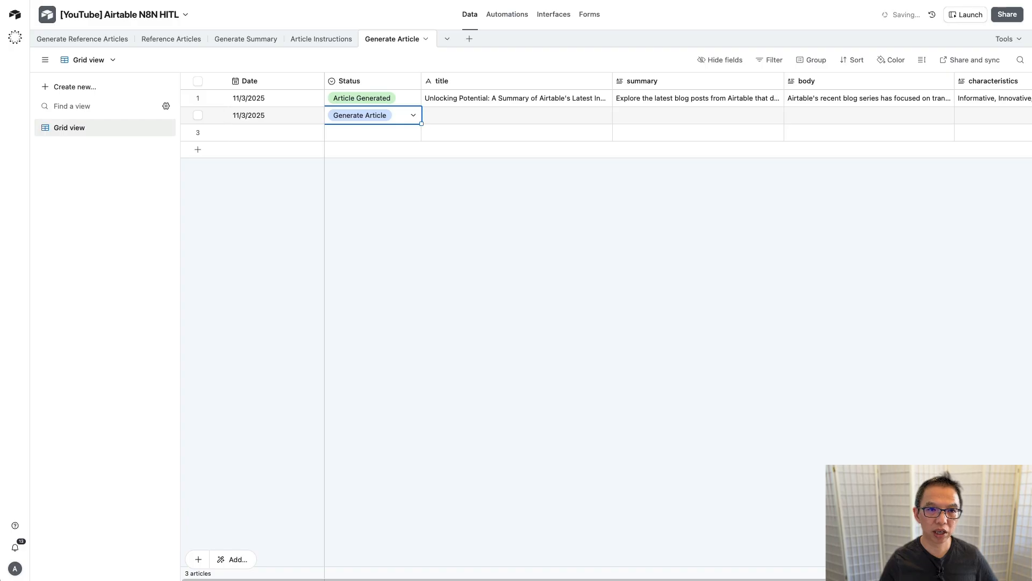
Step: Review row 2's generated title 'Unlocking New Possibilities with Airtable', summary and body
{"action": "key", "text": "ctrl+Tab"}
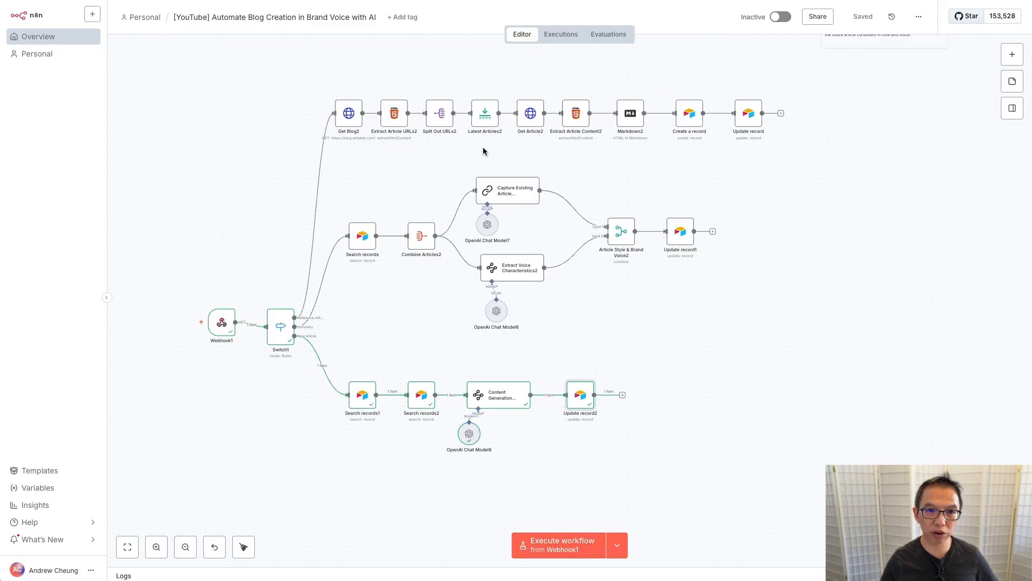
{"action": "key", "text": "ctrl+Tab"}
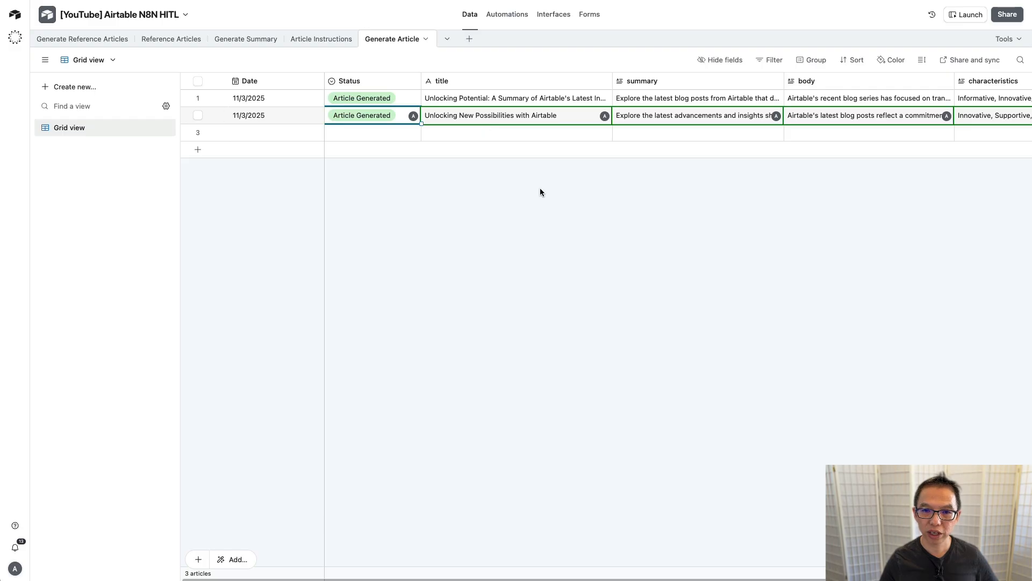
{"action": "left_click", "coordinate": [563, 119]}
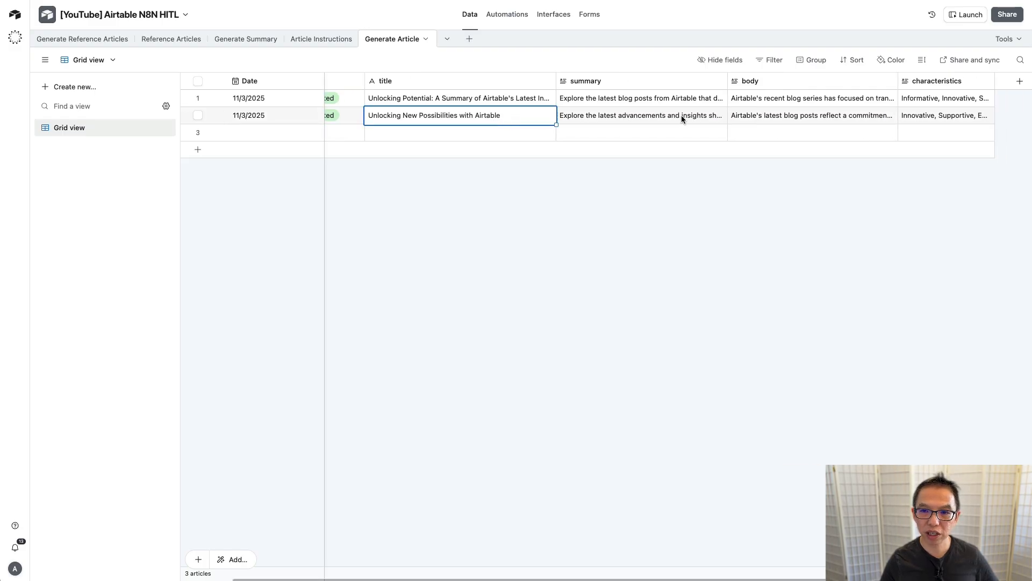
{"action": "scroll", "coordinate": [682, 115], "scroll_direction": "right", "scroll_amount": 3}
{"action": "left_click", "coordinate": [635, 114]}
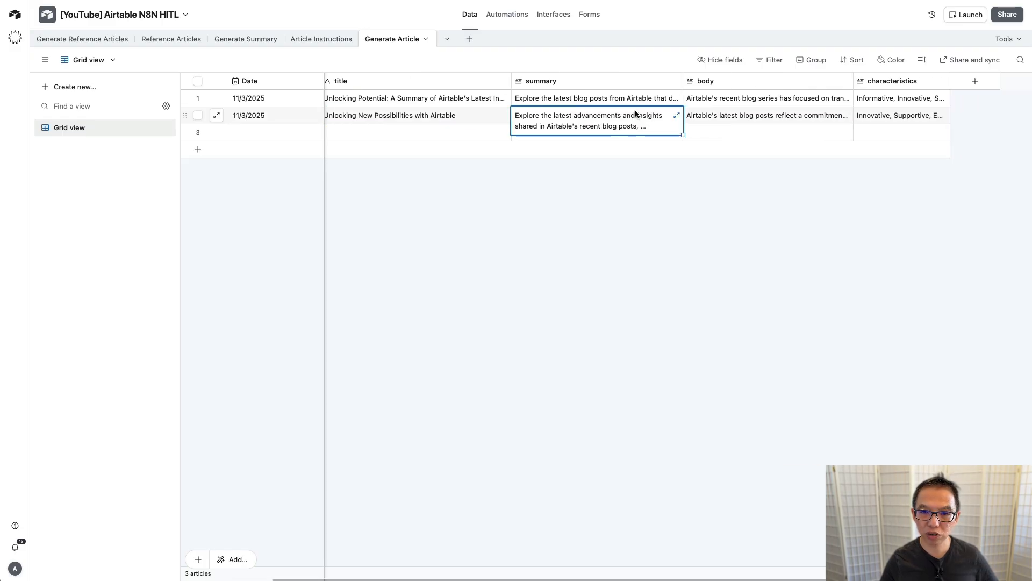
{"action": "left_click", "coordinate": [724, 115]}
{"action": "scroll", "coordinate": [664, 196], "scroll_direction": "left", "scroll_amount": 3}
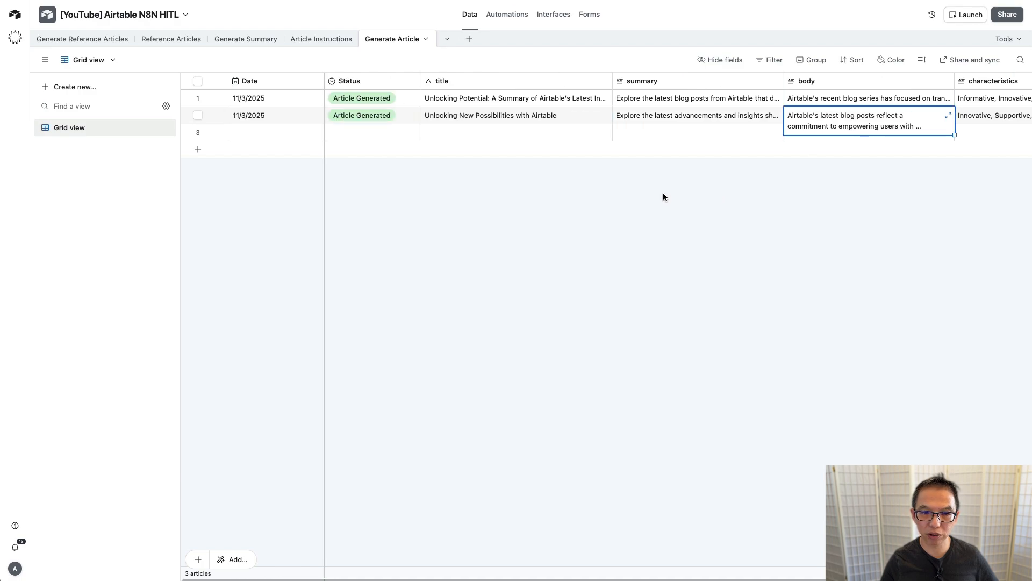
Step: Read row 1's instruction in Article Instructions and show all instruction records
{"action": "left_click", "coordinate": [321, 41]}
{"action": "left_click", "coordinate": [432, 97]}
{"action": "left_click", "coordinate": [433, 98]}
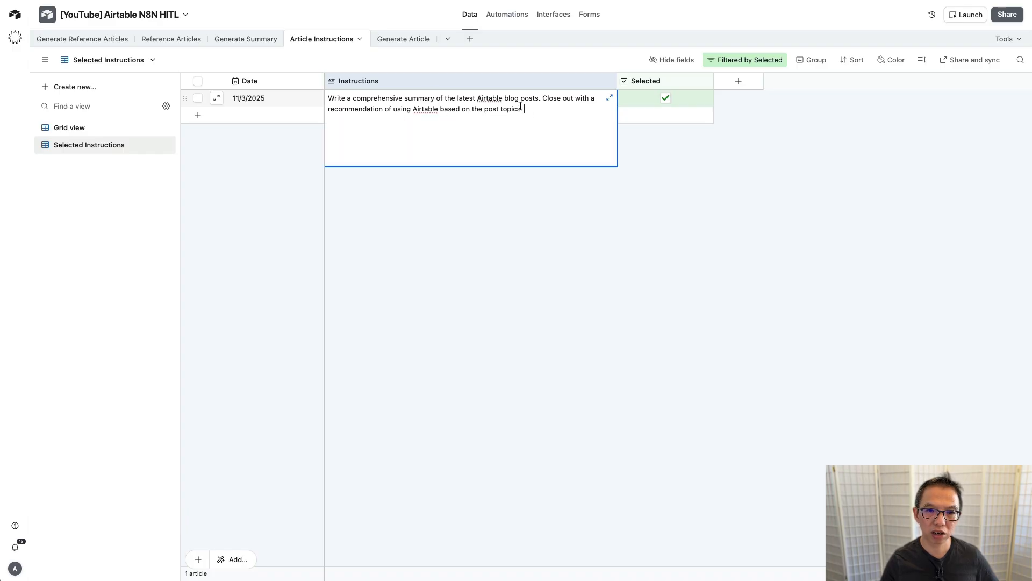
{"action": "left_click", "coordinate": [404, 196]}
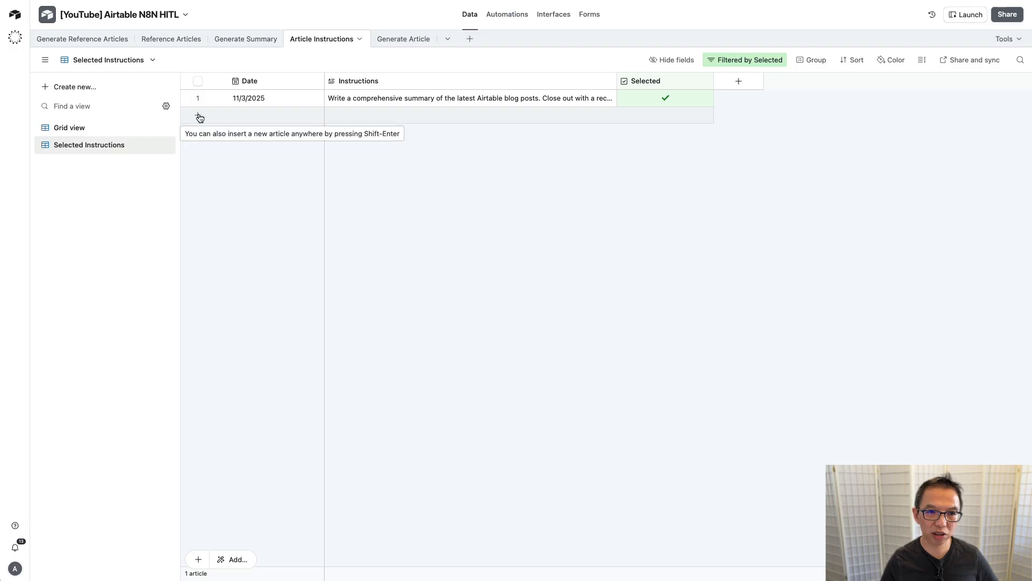
{"action": "double_click", "coordinate": [94, 126]}
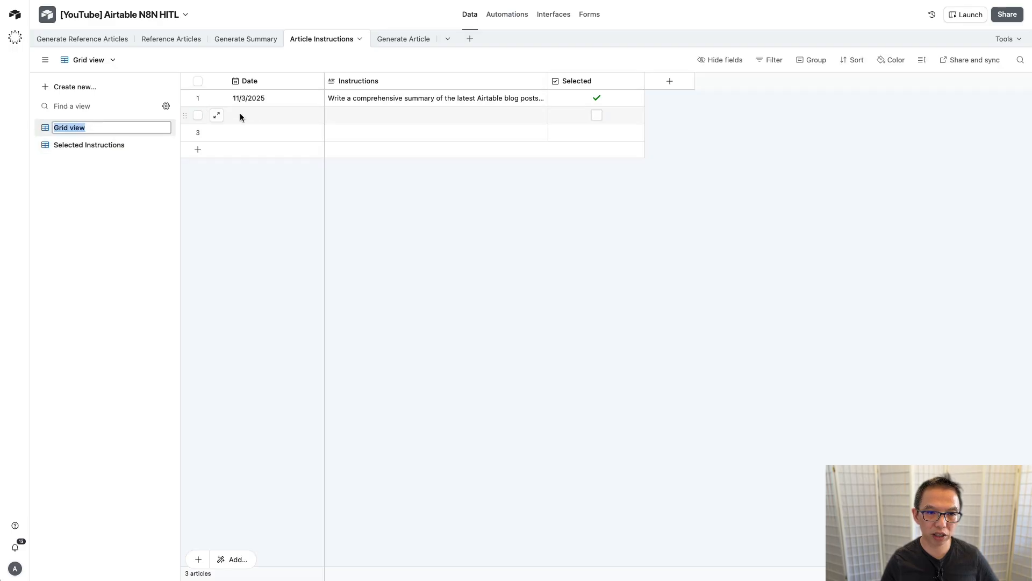
Step: Add instruction row 2 dated 3 November 2025 with the pasted 5–7 question/answer digest request
{"action": "double_click", "coordinate": [272, 109]}
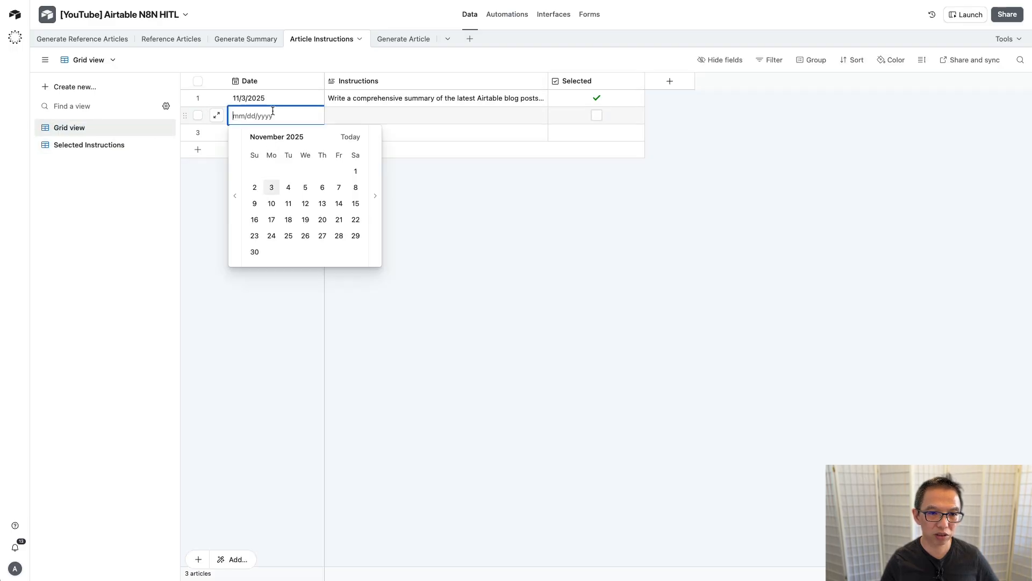
{"action": "left_click", "coordinate": [274, 188]}
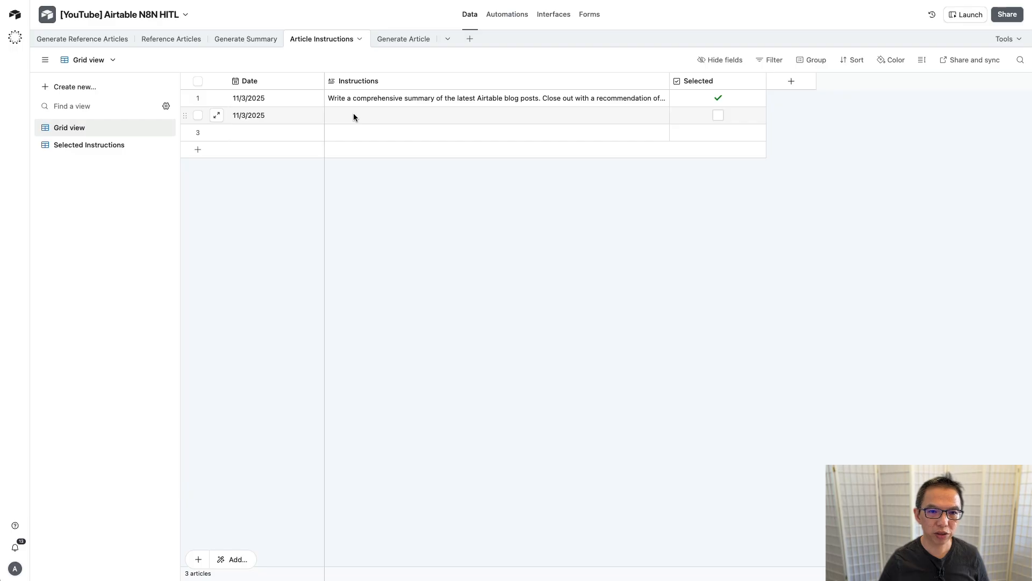
{"action": "left_click", "coordinate": [353, 117]}
{"action": "left_click", "coordinate": [354, 115]}
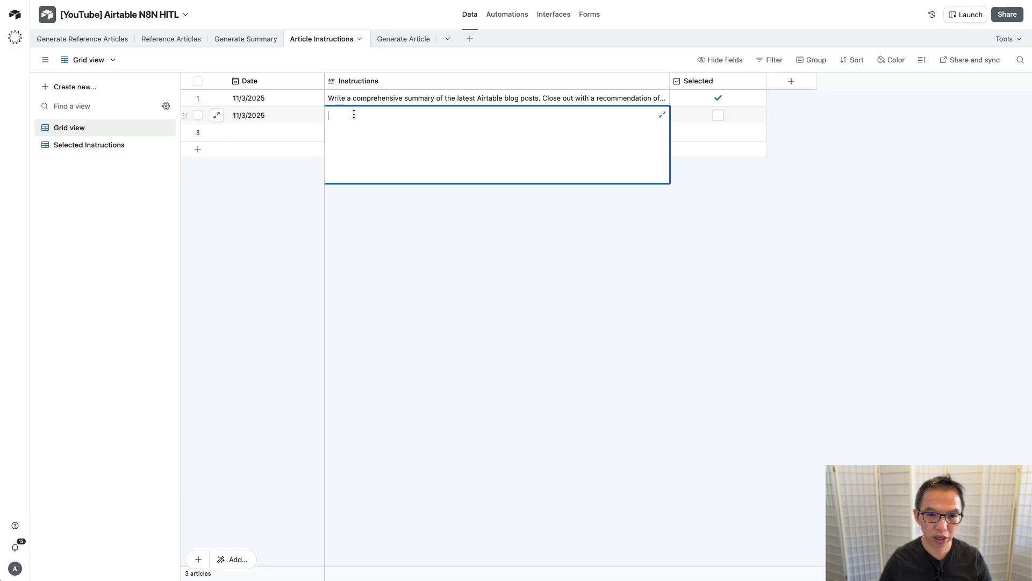
{"action": "type", "text": "Compile a 5-7 question/answer digest based on the latest Airtable blog announcements. Questions should address user queries. The final 'answer' must be a comprehensive 'Why Airtable Now?' justification."}
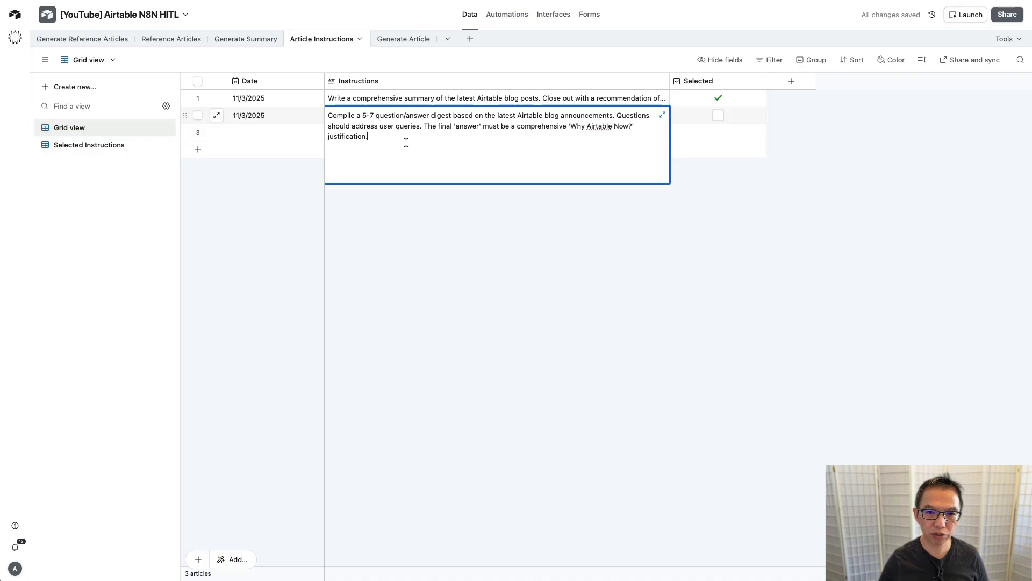
{"action": "left_click", "coordinate": [498, 210]}
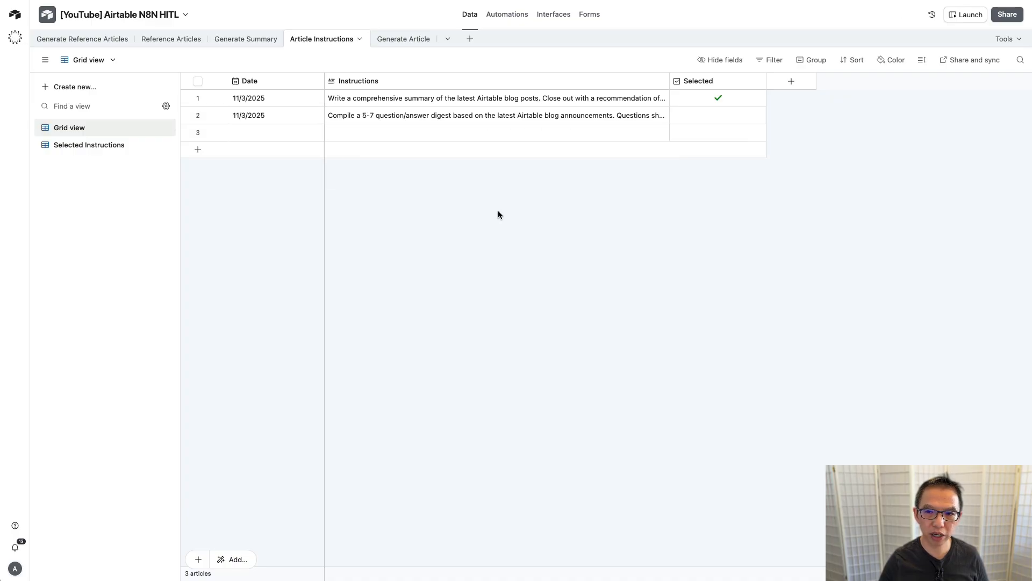
Step: Move the Selected tick from row 1 to row 2 and rerun the n8n workflow
{"action": "left_click", "coordinate": [719, 99]}
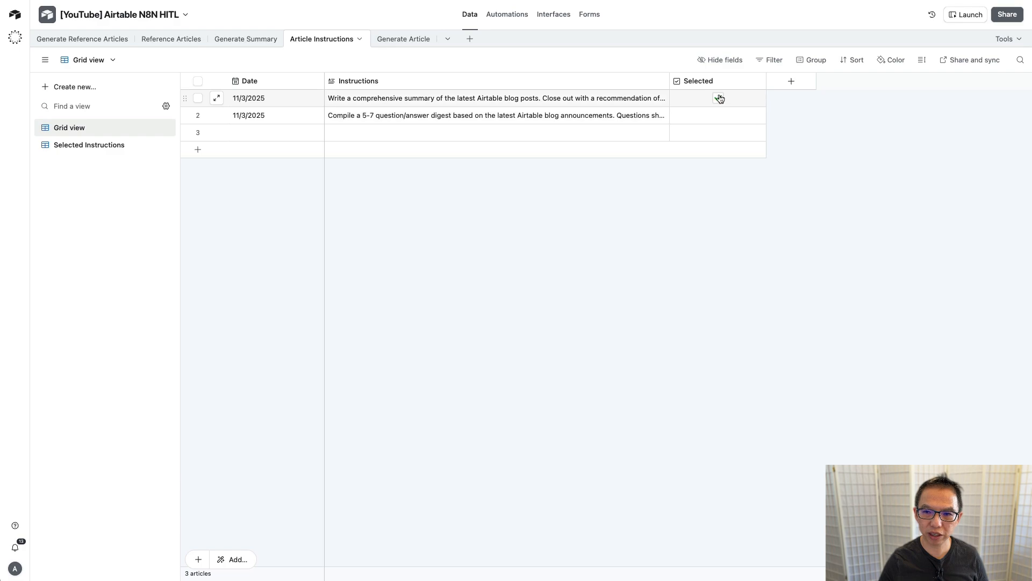
{"action": "left_click", "coordinate": [719, 115]}
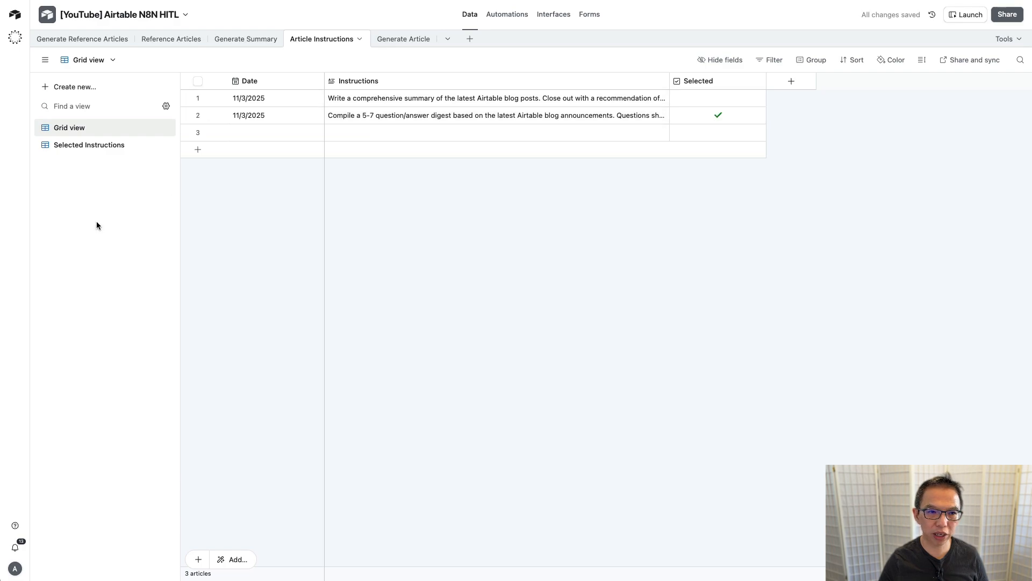
{"action": "left_click", "coordinate": [100, 145]}
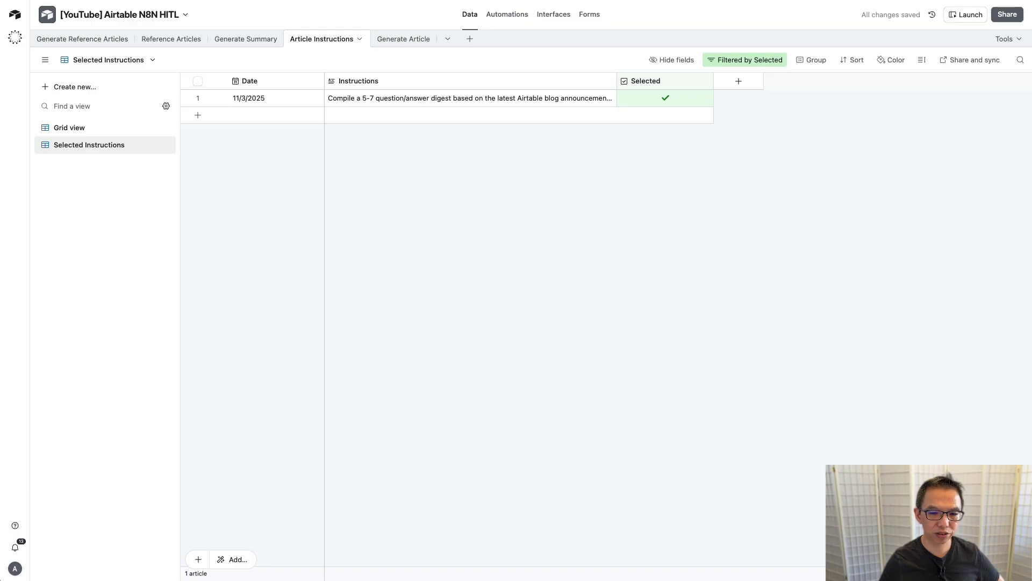
{"action": "key", "text": "ctrl+Tab"}
{"action": "left_click", "coordinate": [560, 551]}
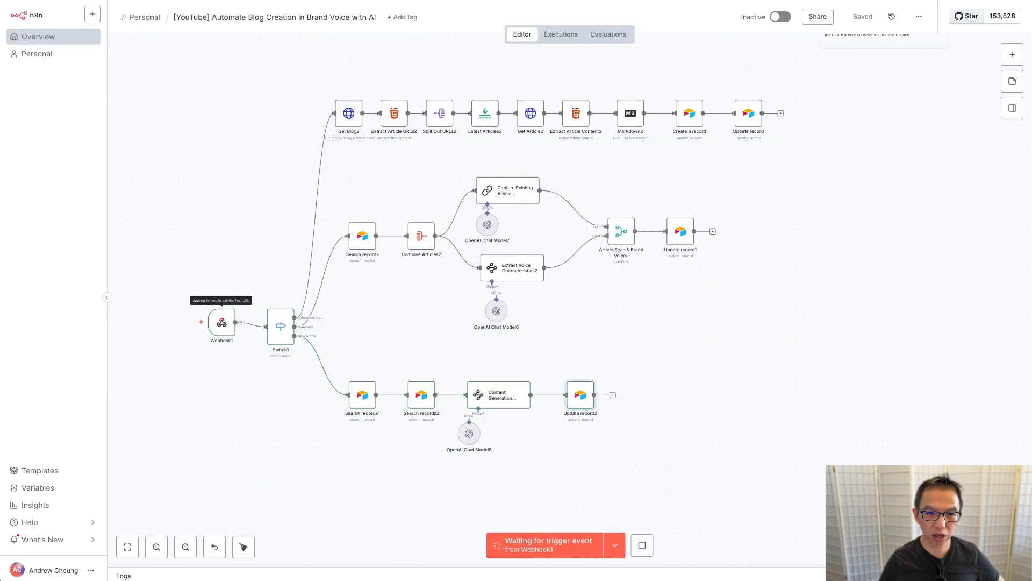
Step: Add Generate Article row 3 dated 11/3/2025 with Status Generate Article
{"action": "key", "text": "ctrl+Tab"}
{"action": "left_click", "coordinate": [419, 38]}
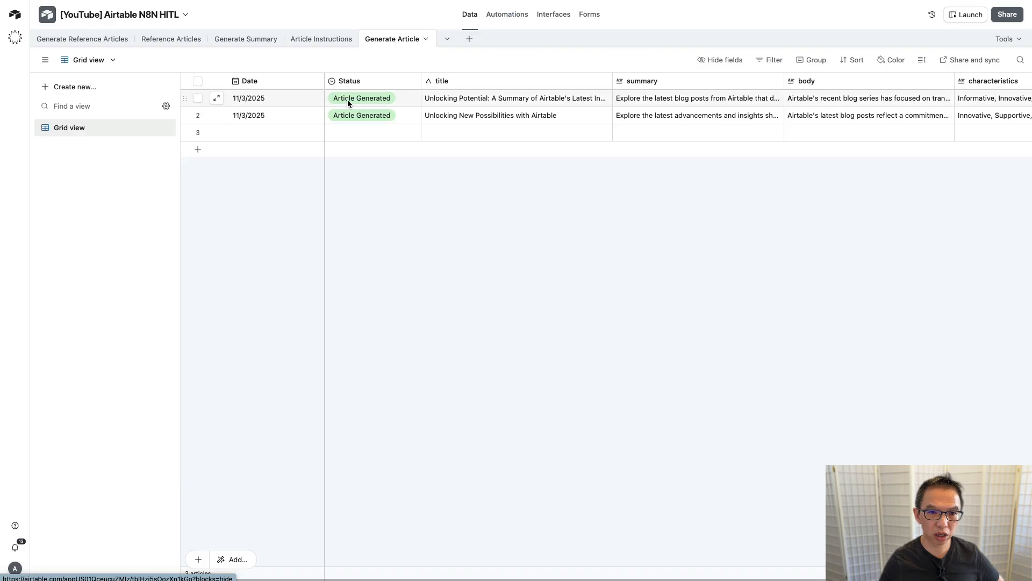
{"action": "double_click", "coordinate": [254, 130]}
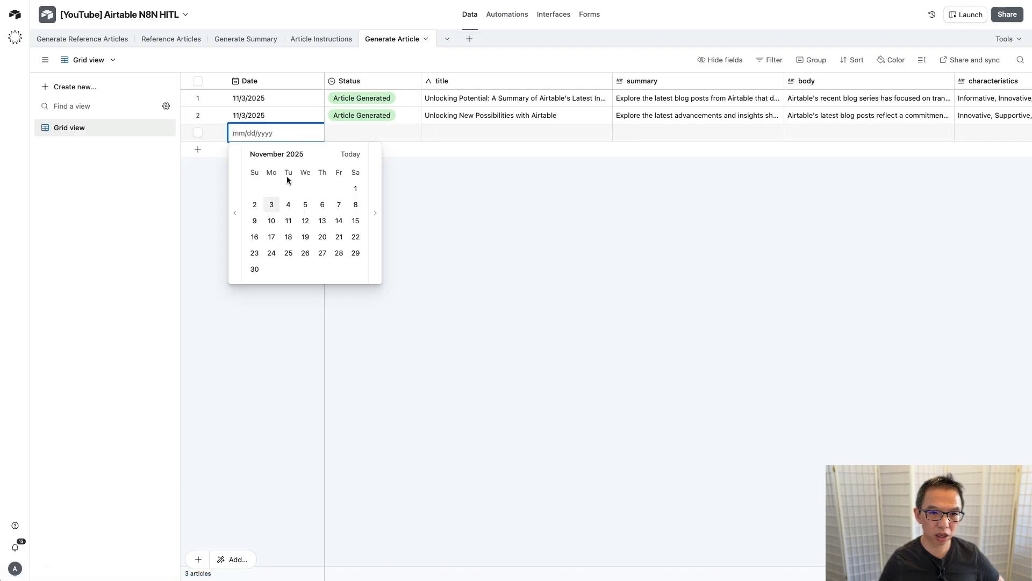
{"action": "left_click", "coordinate": [272, 204]}
{"action": "double_click", "coordinate": [376, 134]}
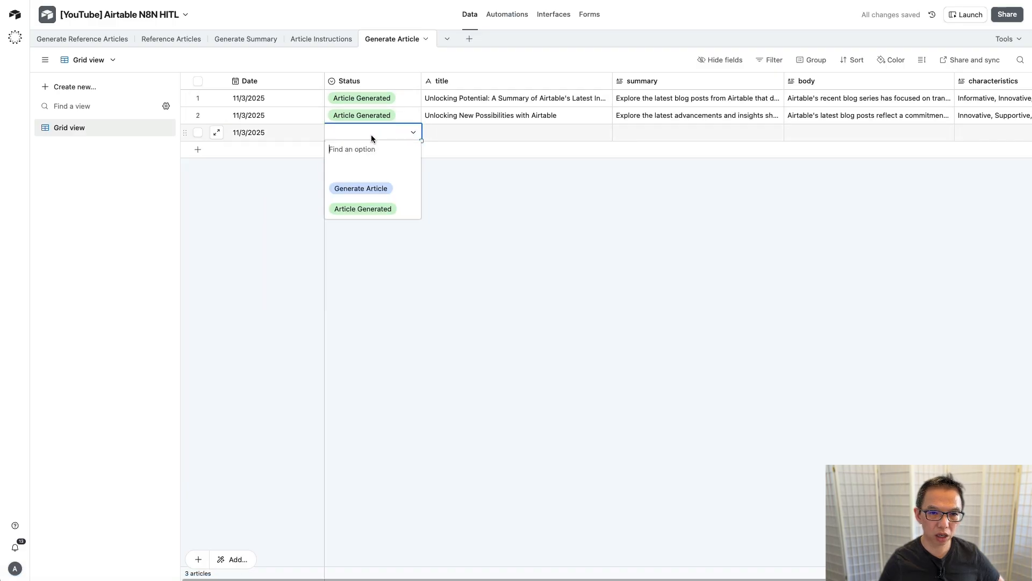
{"action": "left_click", "coordinate": [357, 187]}
Step: Check the generated 'Airtable Blog Digest: Your Questions Answered' row after widening the title column
{"action": "left_click", "coordinate": [295, 0]}
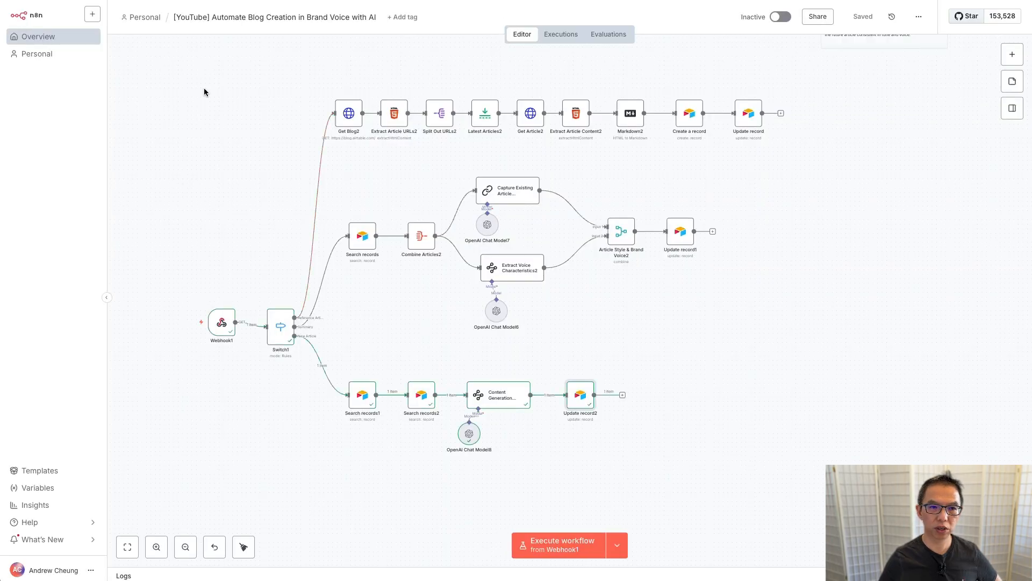
{"action": "left_click", "coordinate": [242, 0]}
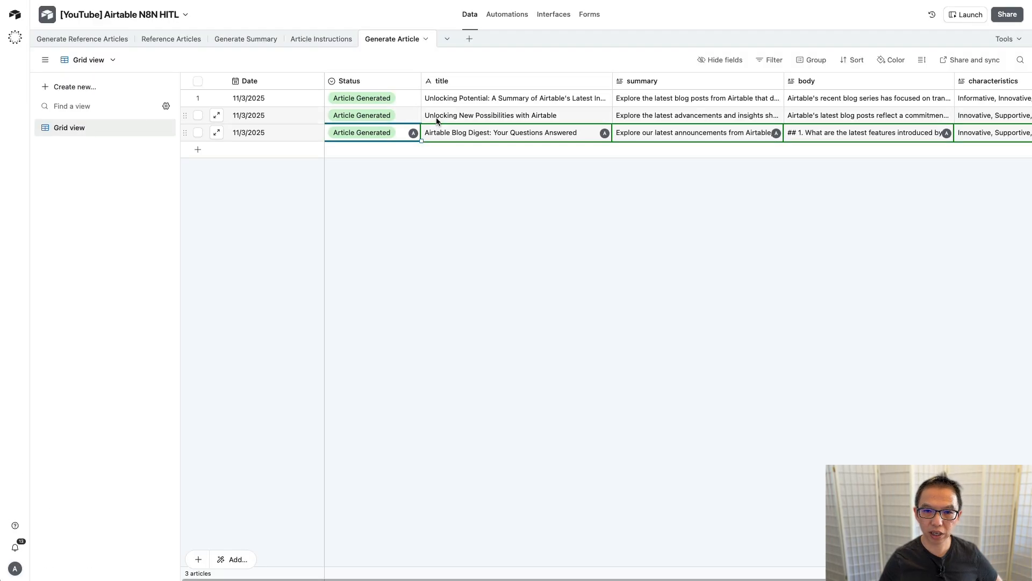
{"action": "left_click", "coordinate": [493, 172]}
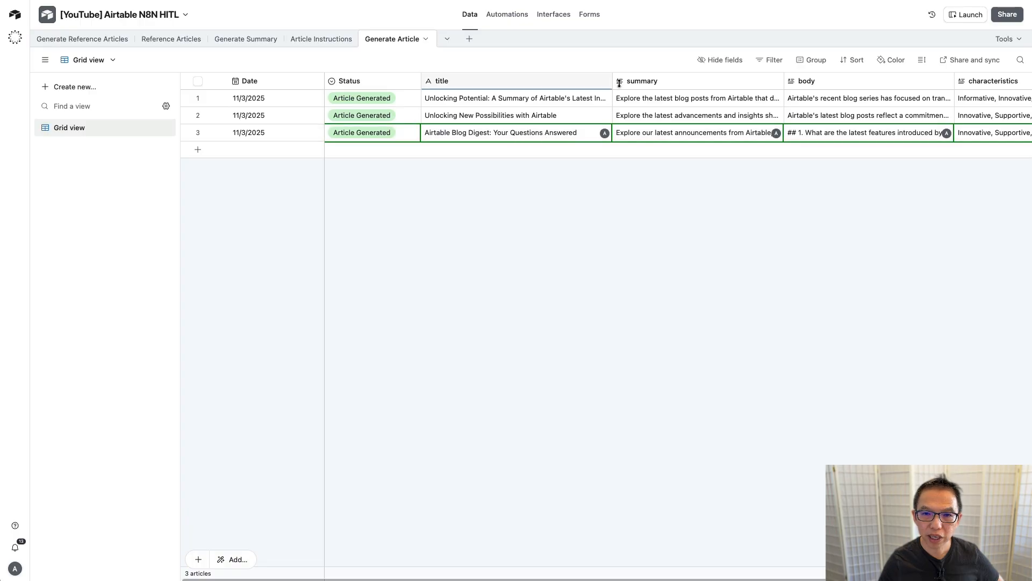
{"action": "left_click_drag", "start_coordinate": [612, 81], "coordinate": [643, 81]}
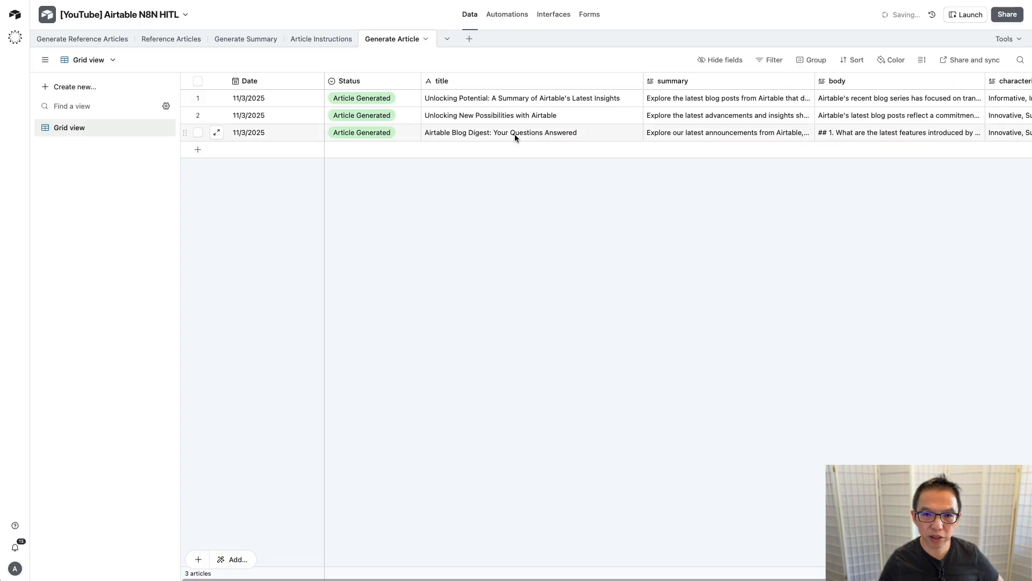
{"action": "scroll", "coordinate": [537, 137], "scroll_direction": "right", "scroll_amount": 2}
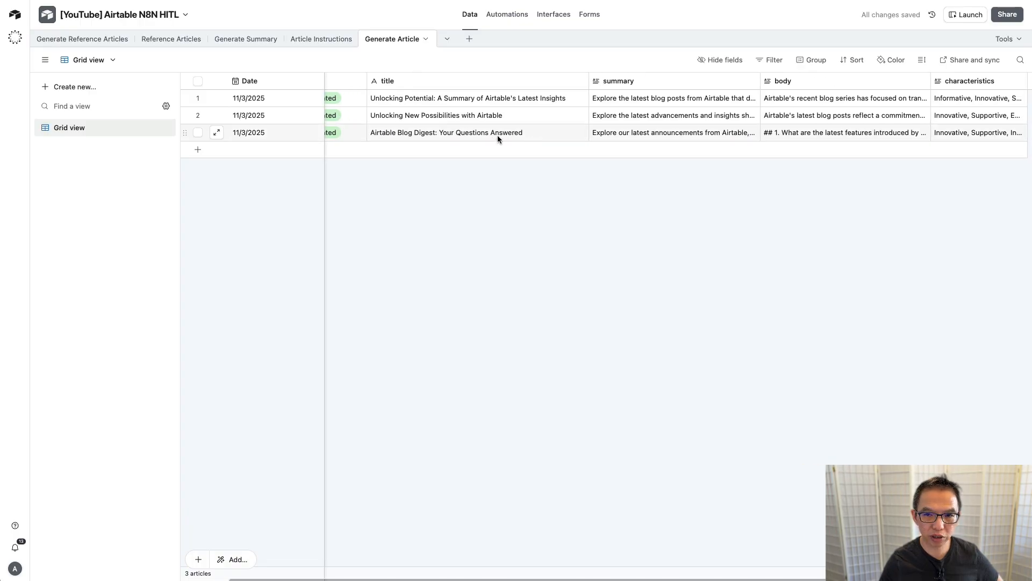
{"action": "scroll", "coordinate": [497, 135], "scroll_direction": "right", "scroll_amount": 3}
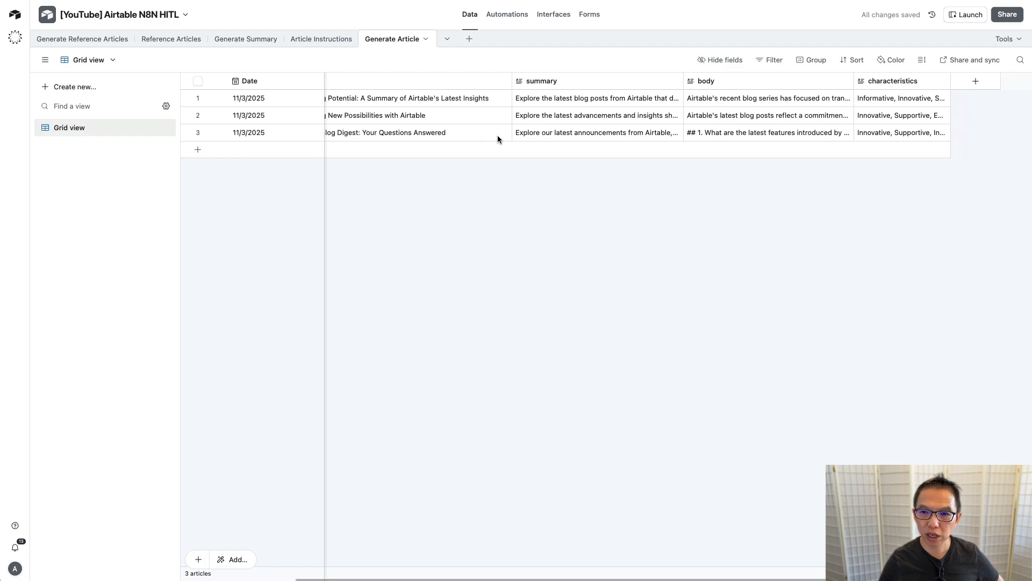
{"action": "left_click", "coordinate": [757, 132]}
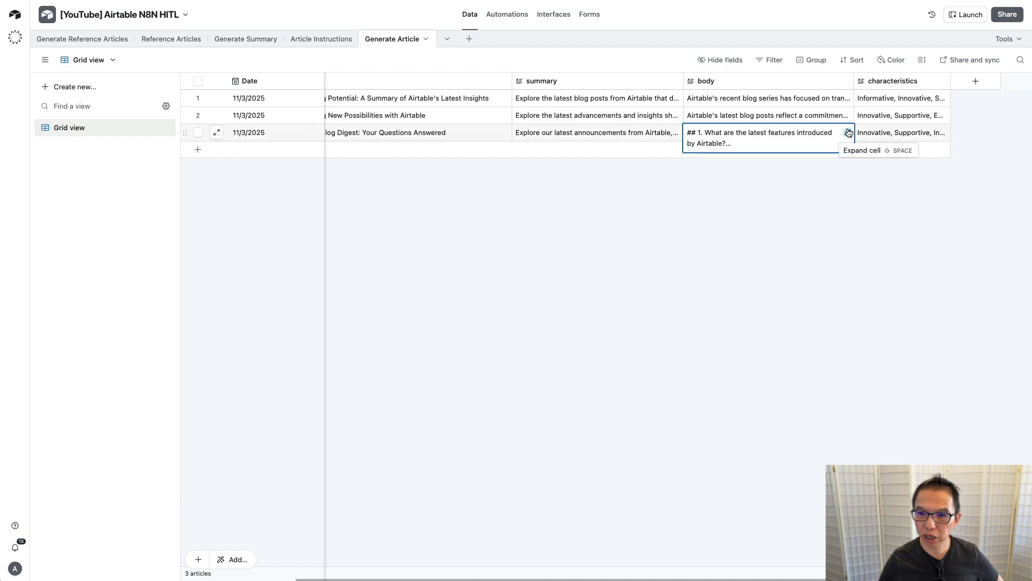
{"action": "left_click", "coordinate": [849, 133]}
{"action": "scroll", "coordinate": [526, 113], "scroll_direction": "down", "scroll_amount": 5}
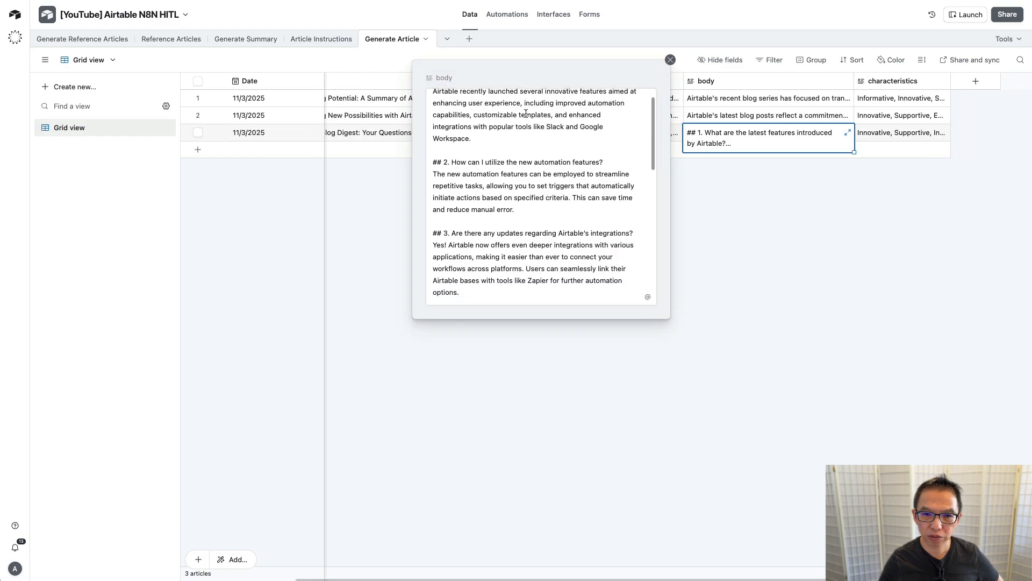
{"action": "scroll", "coordinate": [526, 113], "scroll_direction": "down", "scroll_amount": 4}
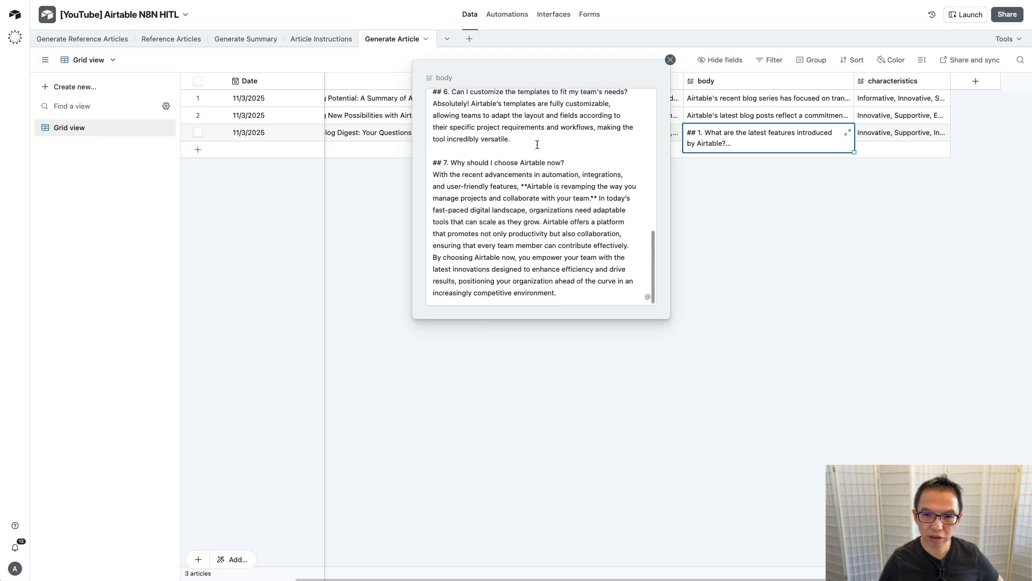
{"action": "scroll", "coordinate": [537, 144], "scroll_direction": "up", "scroll_amount": 3}
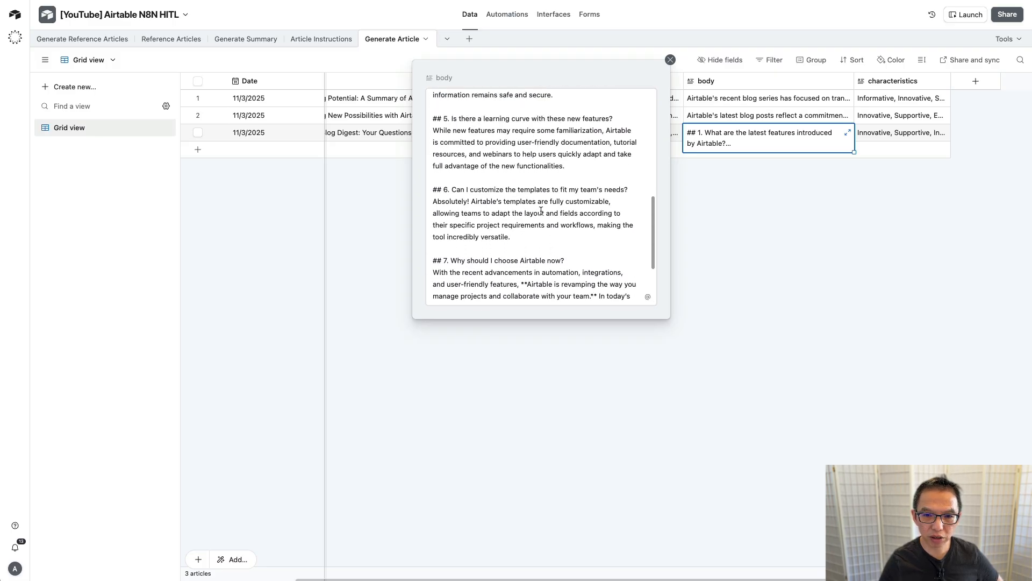
{"action": "scroll", "coordinate": [541, 211], "scroll_direction": "down", "scroll_amount": 3}
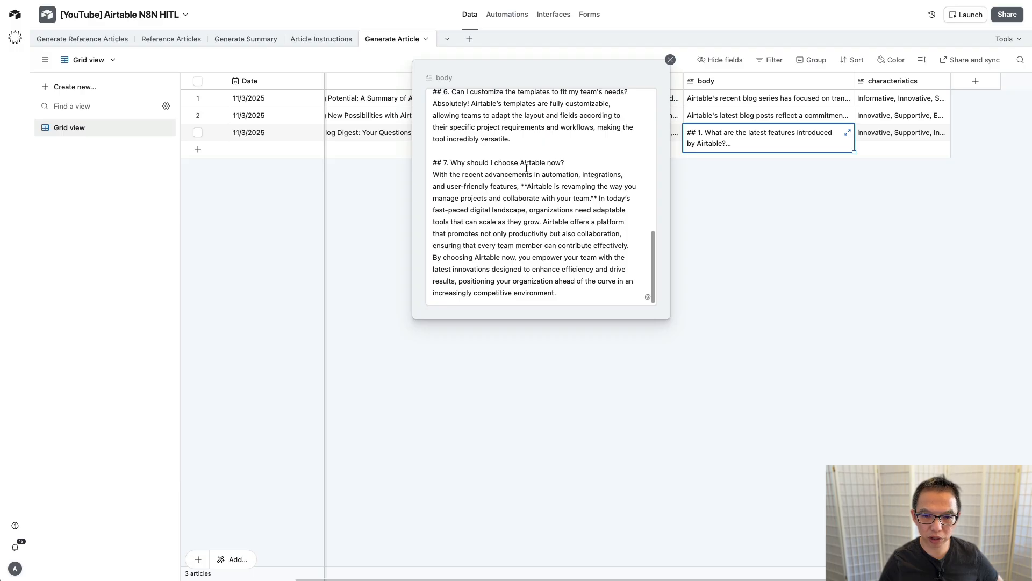
{"action": "left_click", "coordinate": [563, 332]}
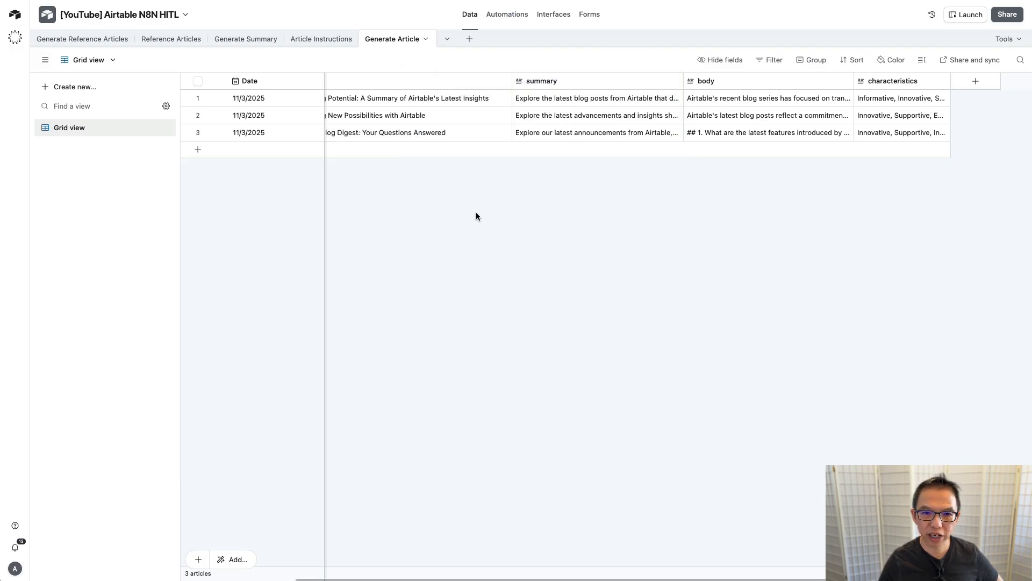
{"action": "scroll", "coordinate": [390, 173], "scroll_direction": "left", "scroll_amount": 3}
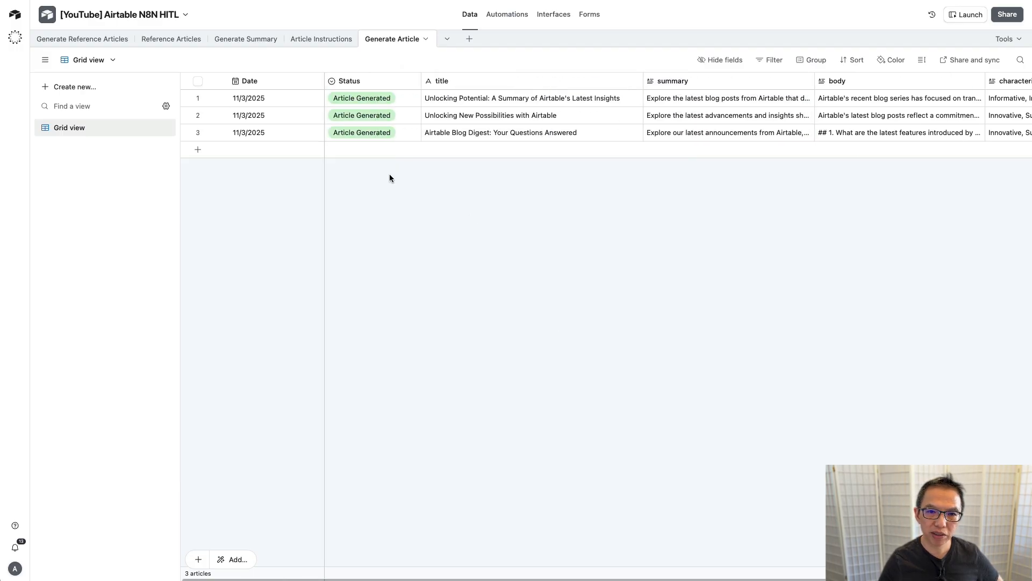
{"action": "left_click", "coordinate": [323, 40]}
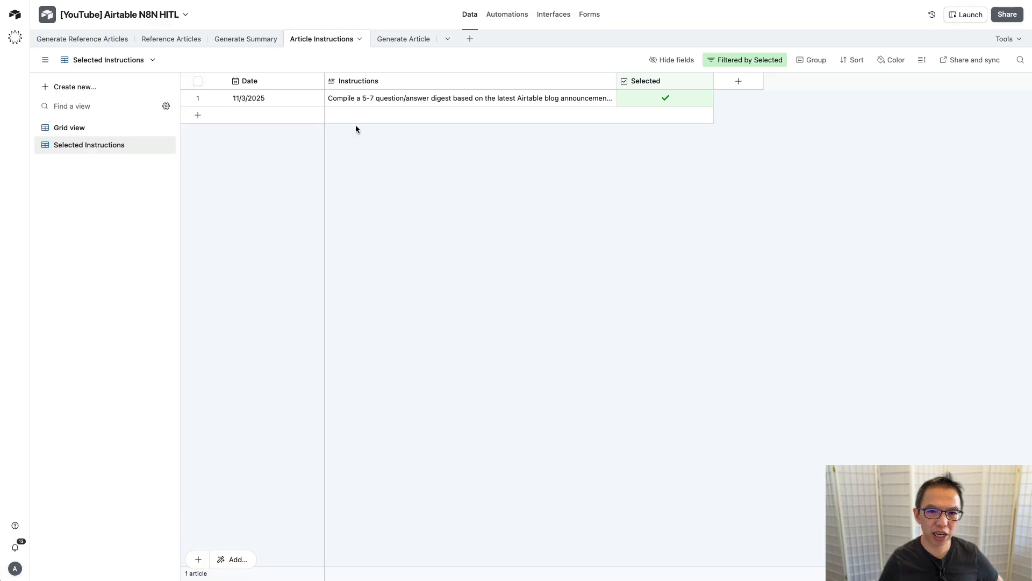
{"action": "left_click", "coordinate": [83, 130]}
{"action": "left_click", "coordinate": [403, 38]}
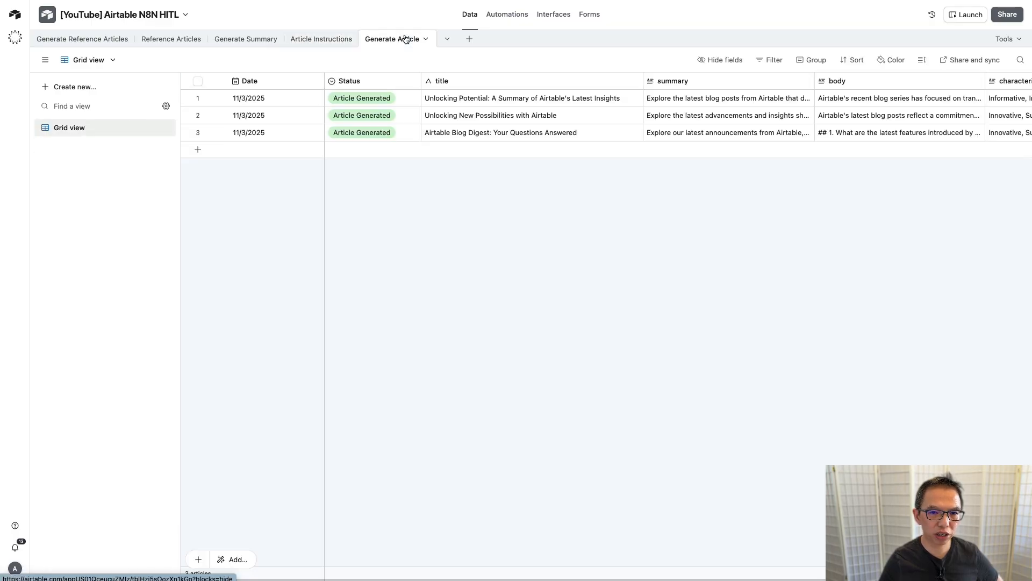
{"action": "scroll", "coordinate": [495, 176], "scroll_direction": "right", "scroll_amount": 5}
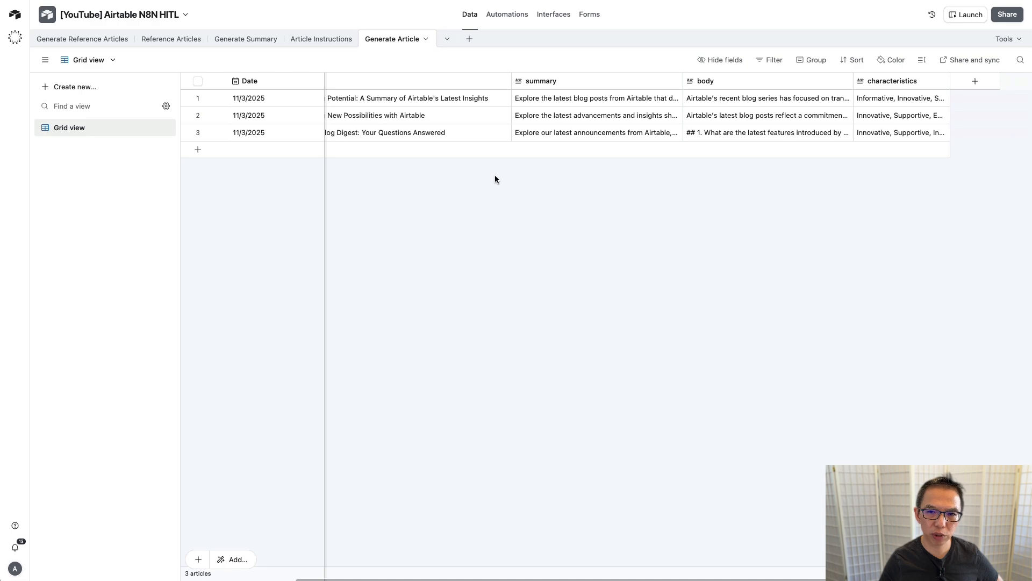
Step: Change 'organization' and 'organizations' to 'organisation' and 'organisations' in row 3's body
{"action": "double_click", "coordinate": [724, 132]}
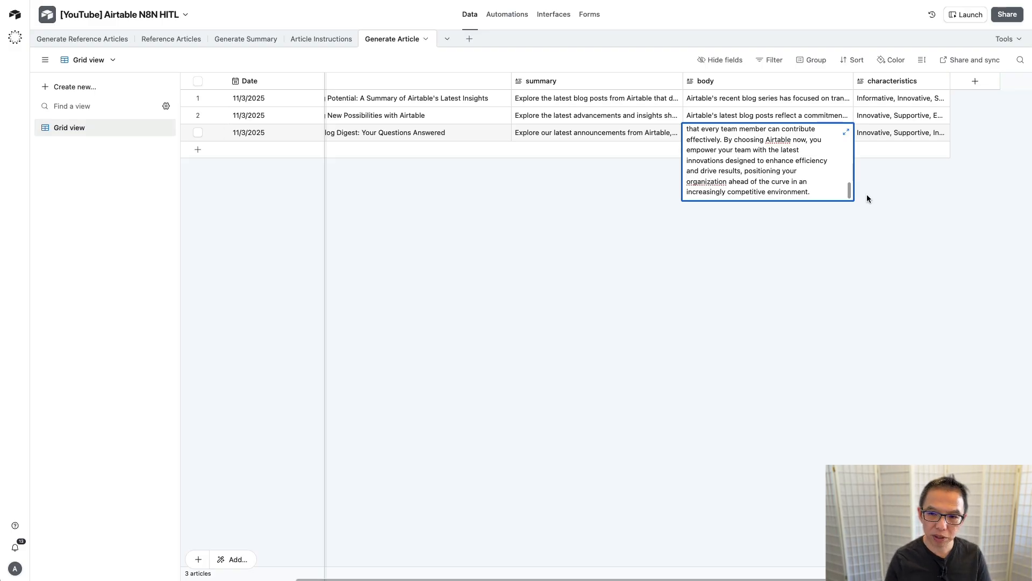
{"action": "key", "text": "BackSpace"}
{"action": "type", "text": "s"}
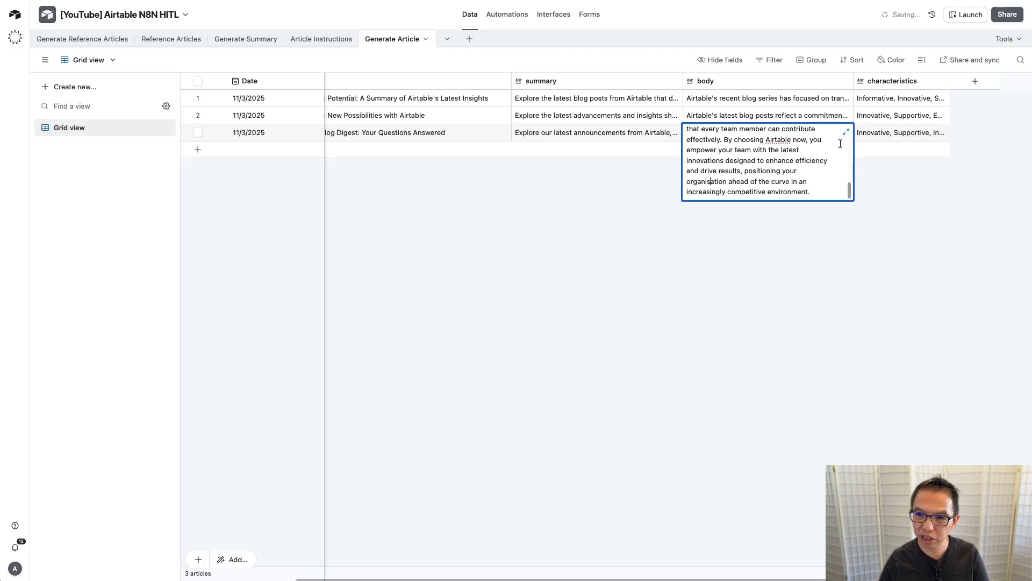
{"action": "scroll", "coordinate": [816, 157], "scroll_direction": "up", "scroll_amount": 5}
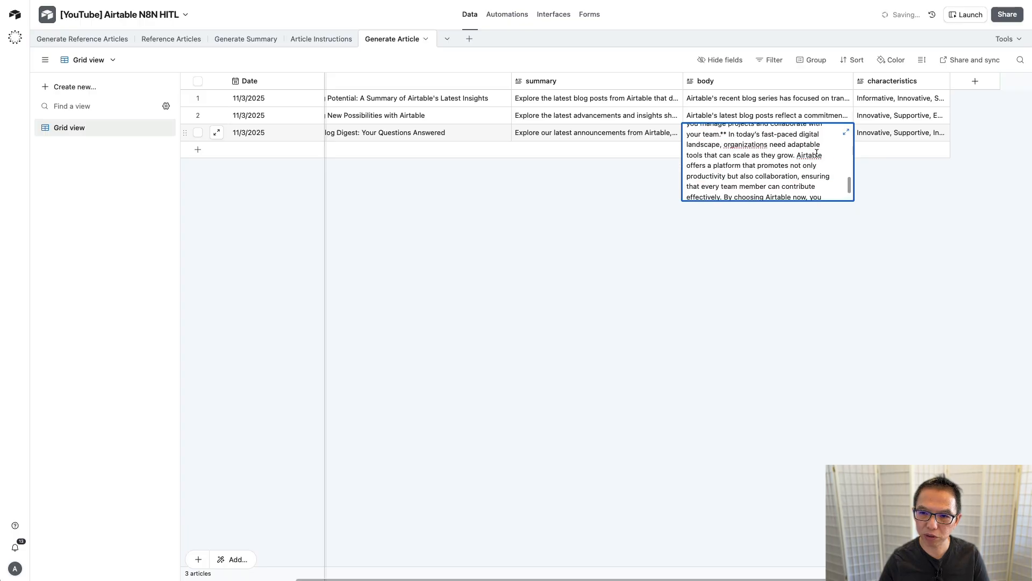
{"action": "left_click", "coordinate": [748, 169]}
{"action": "key", "text": "BackSpace"}
{"action": "type", "text": "s"}
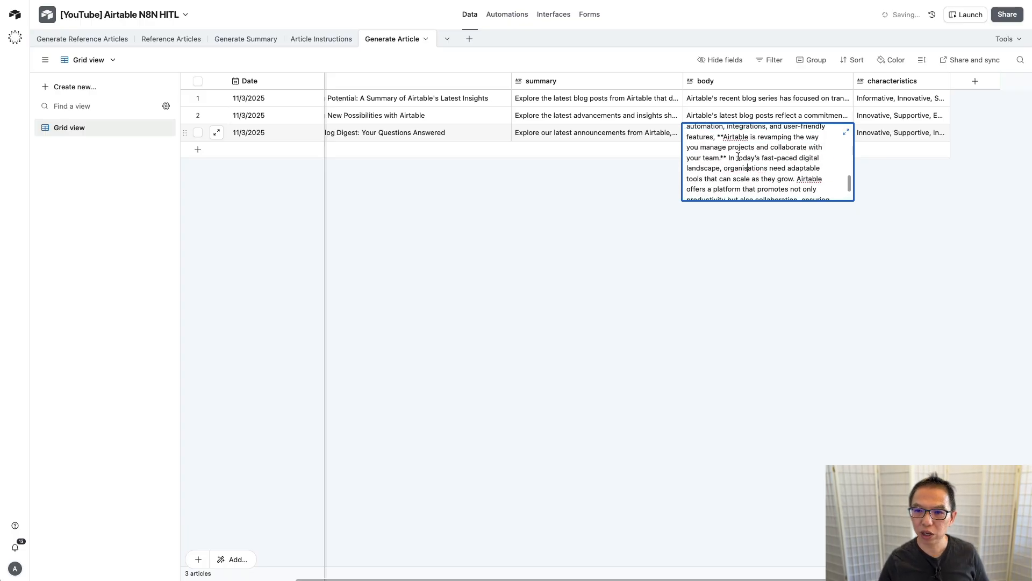
{"action": "scroll", "coordinate": [738, 156], "scroll_direction": "down", "scroll_amount": 10}
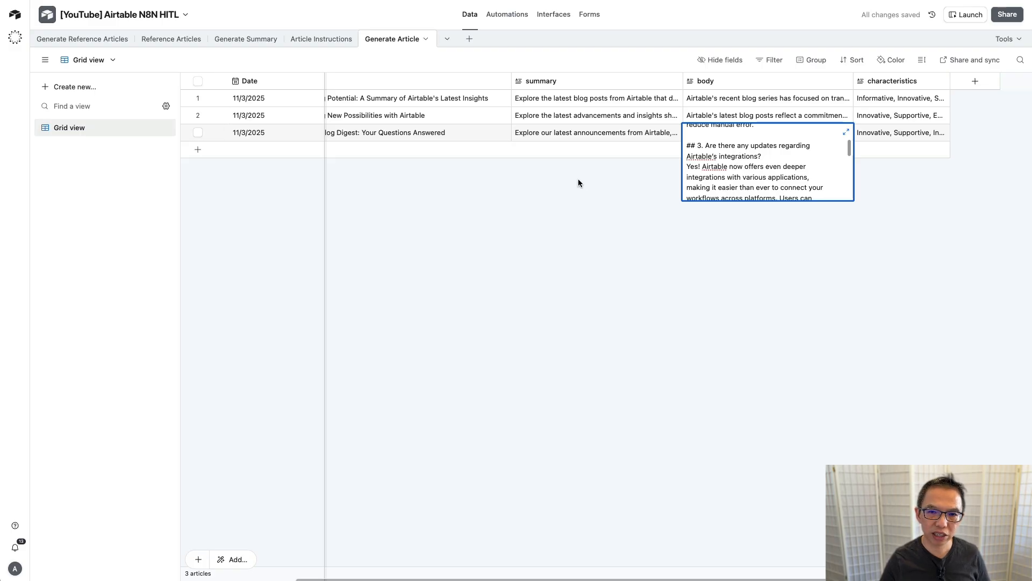
{"action": "scroll", "coordinate": [579, 180], "scroll_direction": "left", "scroll_amount": 5}
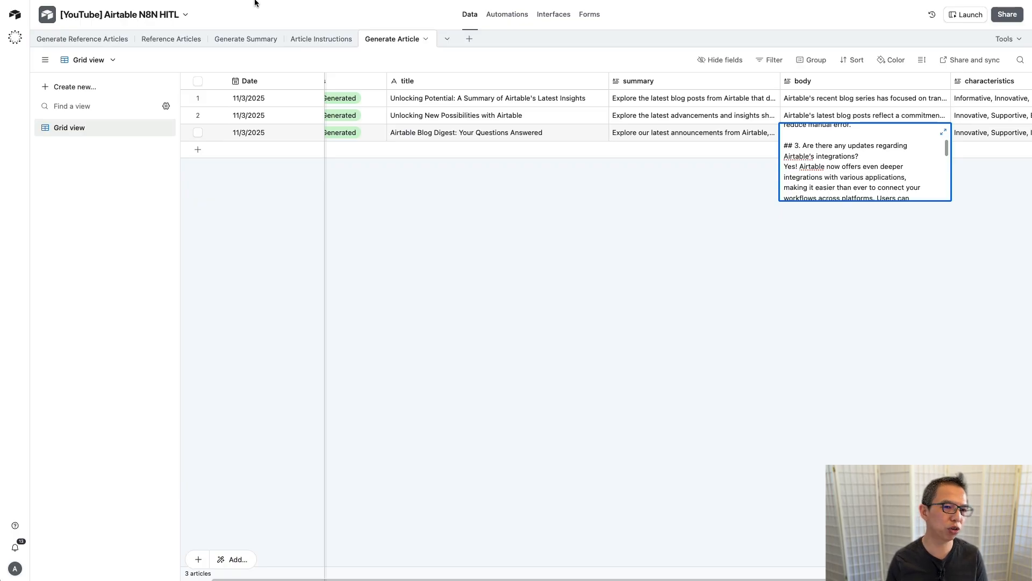
Step: Create a Checkbox field named 'Post to Wordpress' in the Generate Article table
{"action": "left_click", "coordinate": [476, 192]}
{"action": "scroll", "coordinate": [457, 193], "scroll_direction": "right", "scroll_amount": 2}
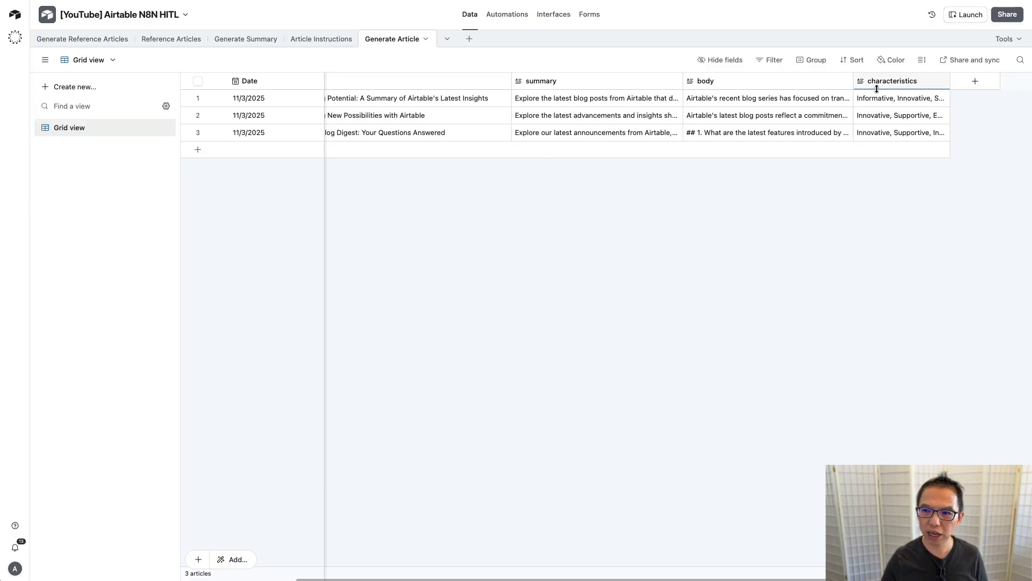
{"action": "left_click", "coordinate": [982, 82]}
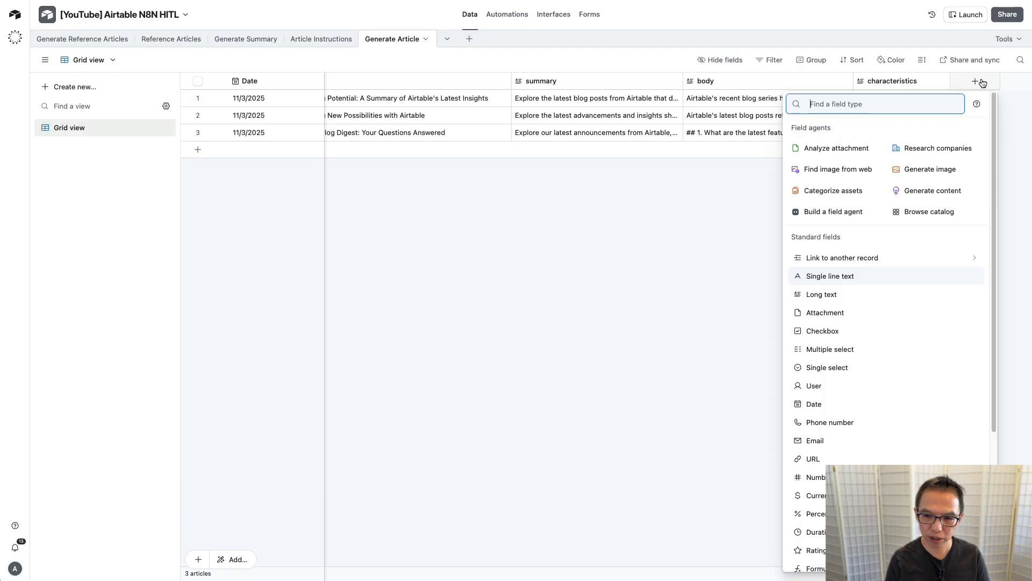
{"action": "type", "text": "check"}
{"action": "key", "text": "Return"}
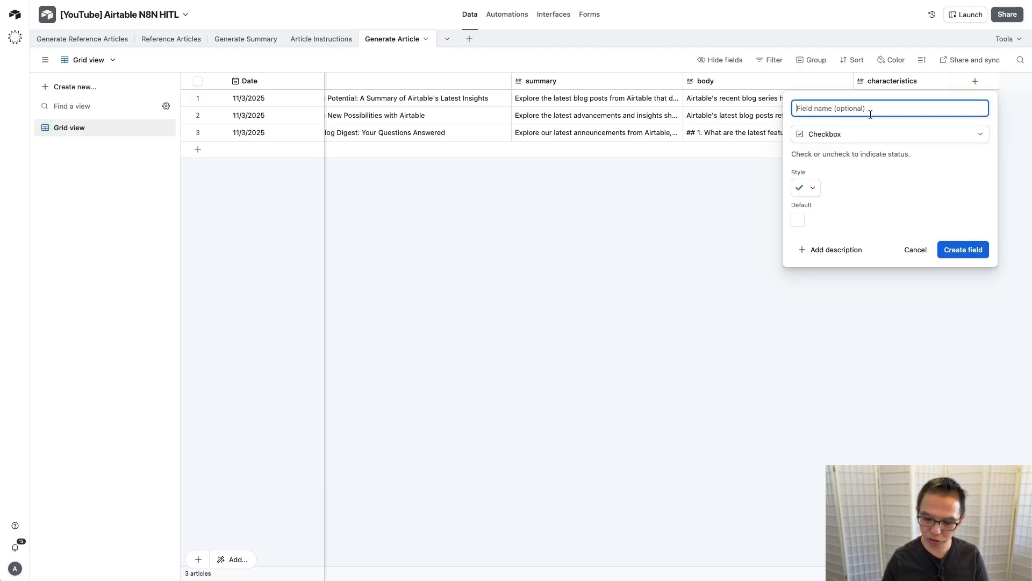
{"action": "type", "text": "Post to Wo"}
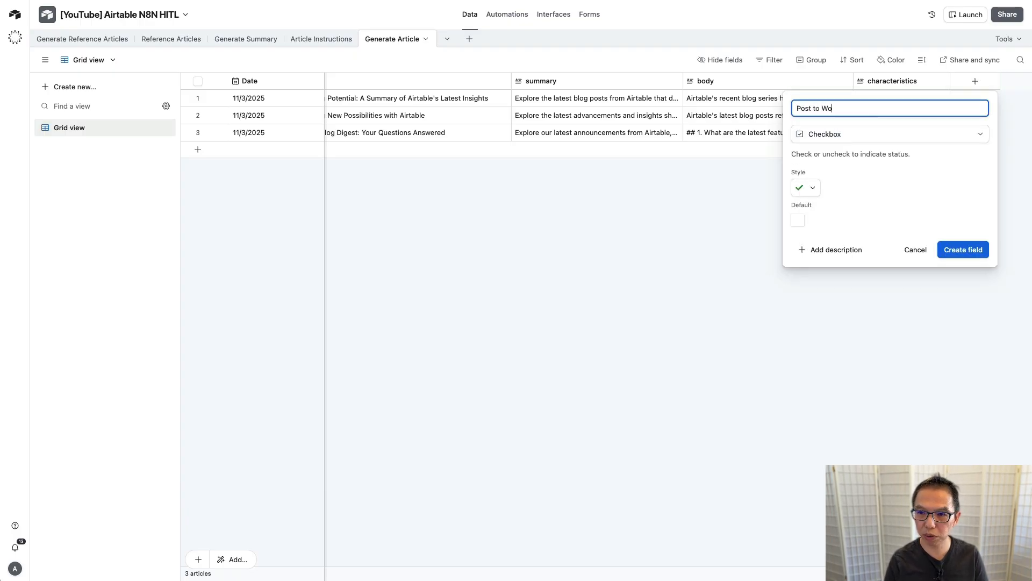
{"action": "type", "text": "rdpress"}
{"action": "key", "text": "Return"}
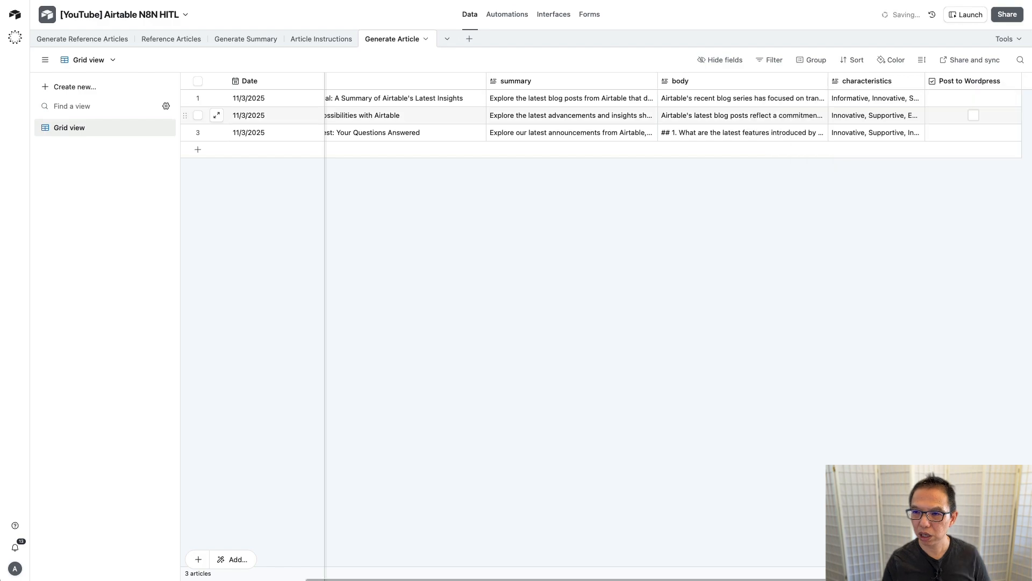
Step: Duplicate the Generate article automation and rename the copy 'Post Article'
{"action": "left_click", "coordinate": [507, 14]}
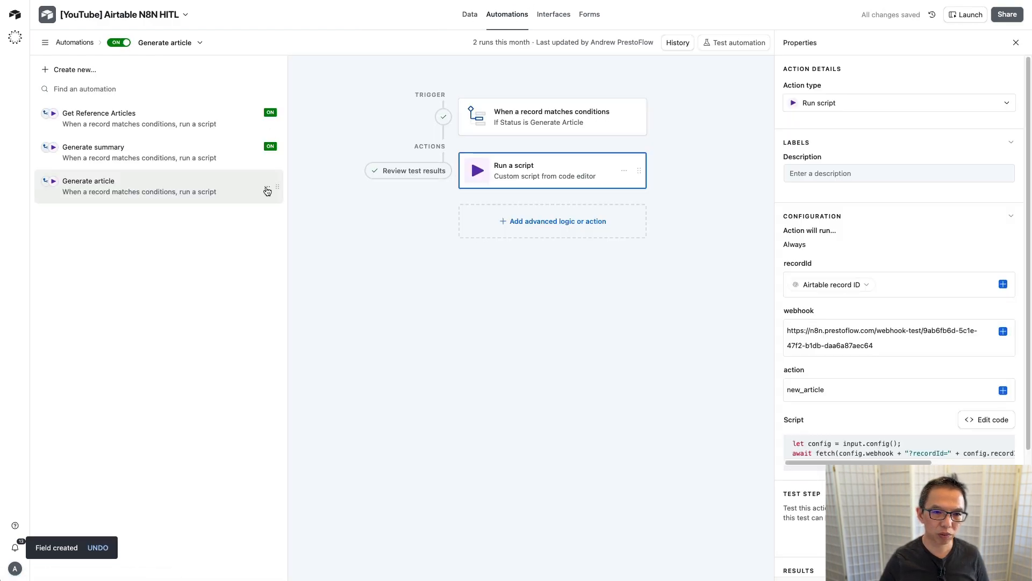
{"action": "left_click", "coordinate": [268, 187]}
{"action": "left_click", "coordinate": [213, 230]}
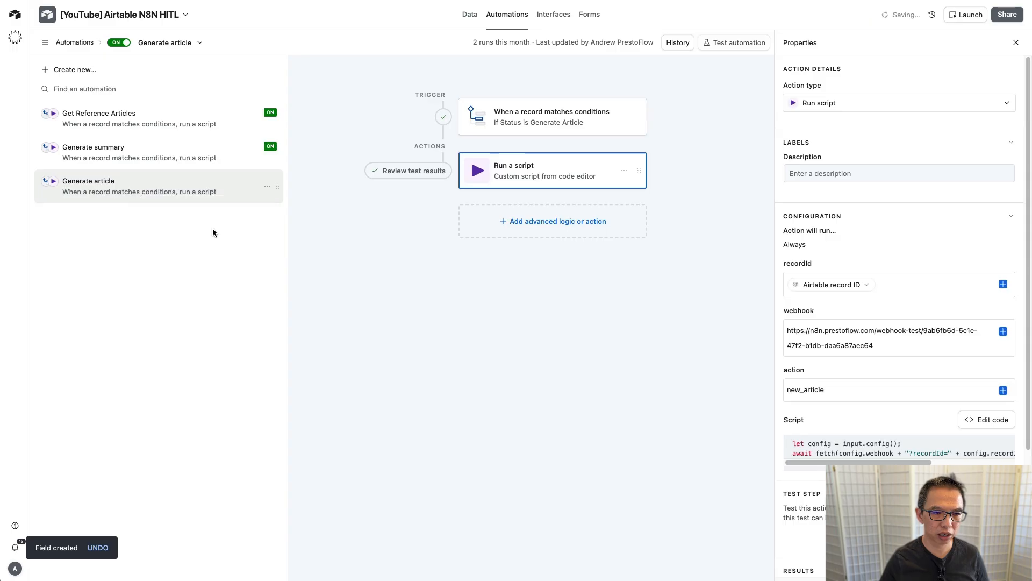
{"action": "double_click", "coordinate": [106, 217]}
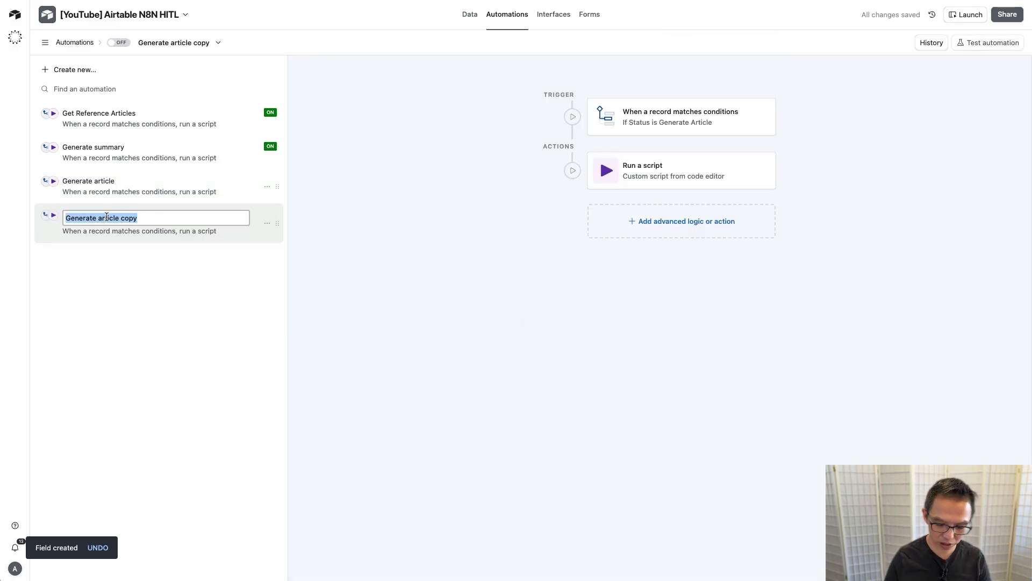
{"action": "type", "text": "Post A"}
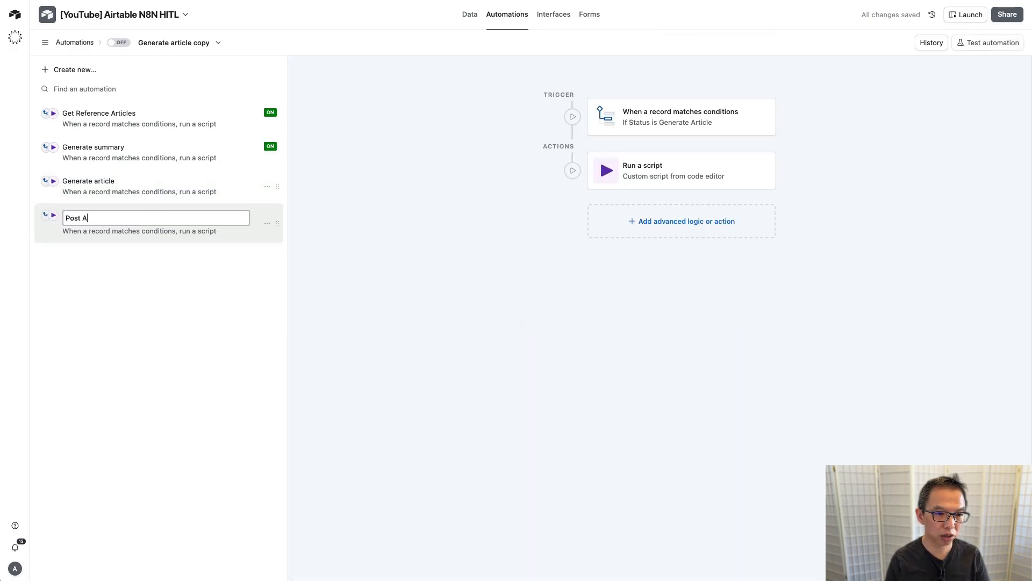
{"action": "type", "text": "rticle"}
{"action": "key", "text": "Return"}
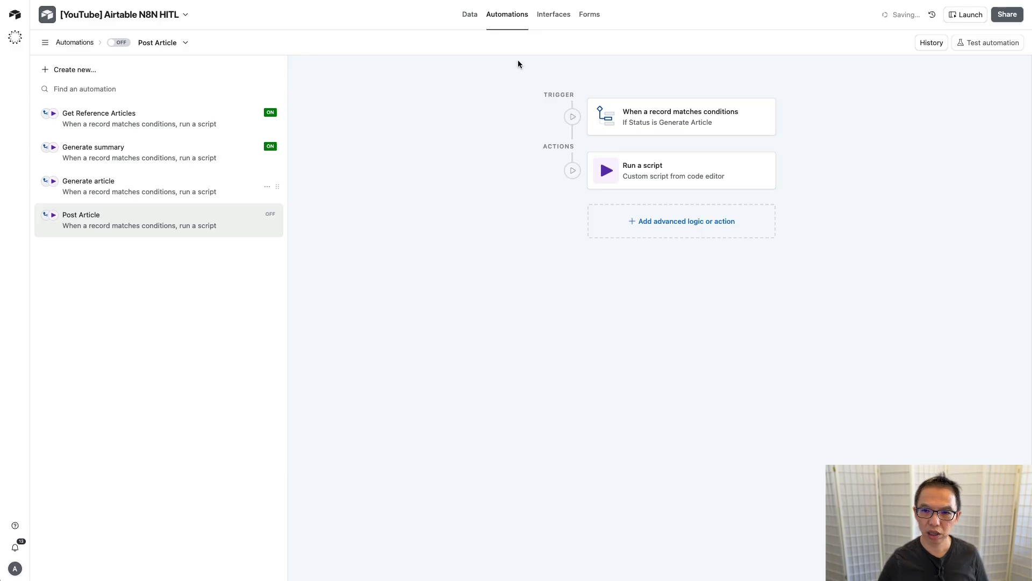
Step: Change the trigger condition to Post to Wordpress is checked, removing Status is Generate Article
{"action": "left_click", "coordinate": [642, 115]}
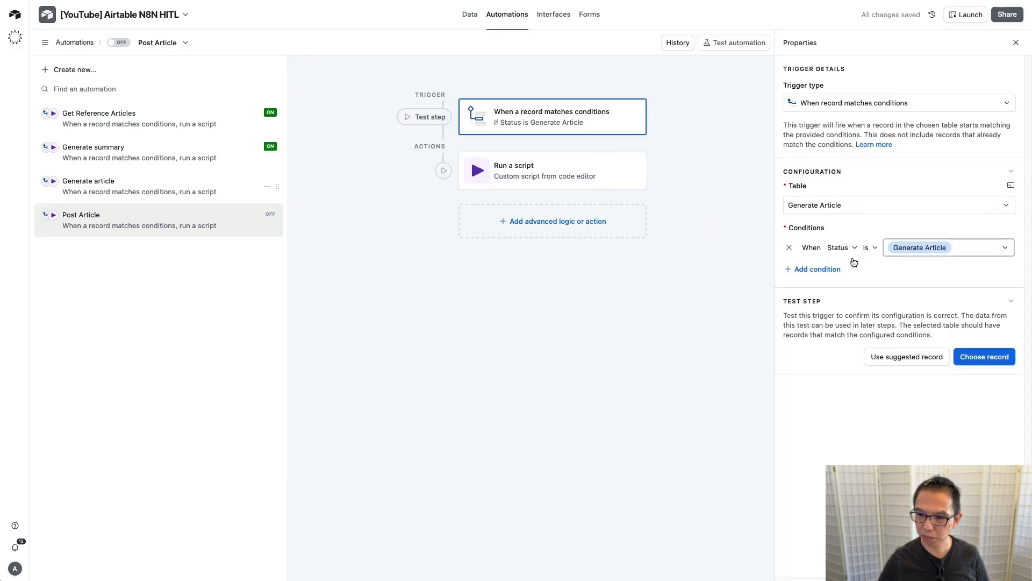
{"action": "left_click", "coordinate": [821, 269]}
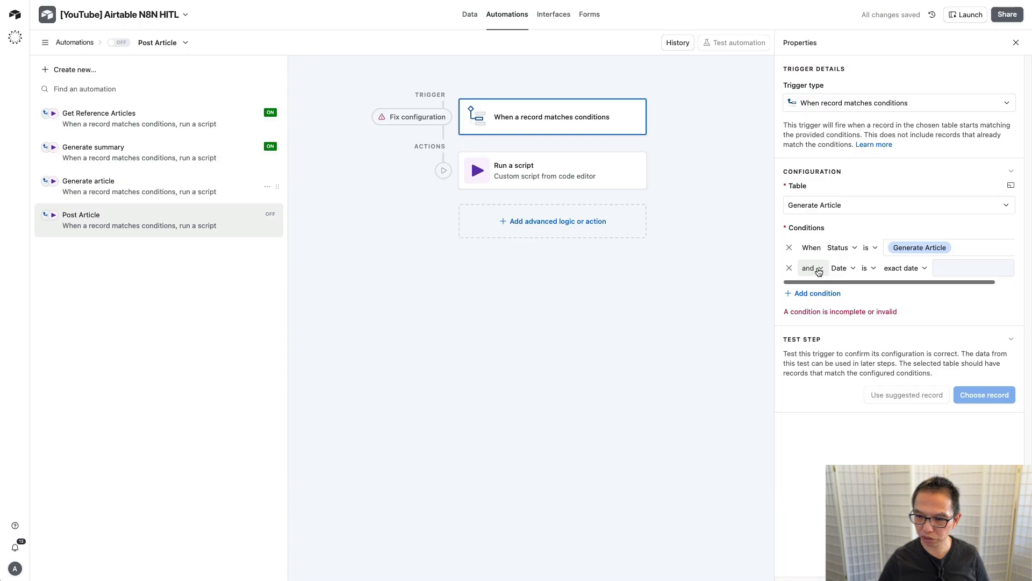
{"action": "left_click", "coordinate": [846, 268]}
{"action": "left_click", "coordinate": [871, 402]}
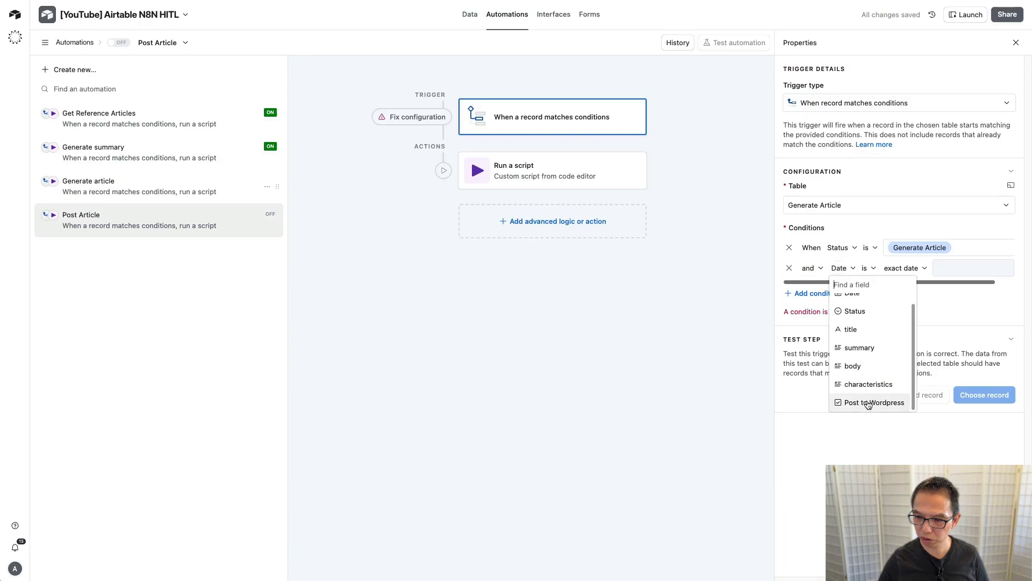
{"action": "left_click", "coordinate": [929, 268]}
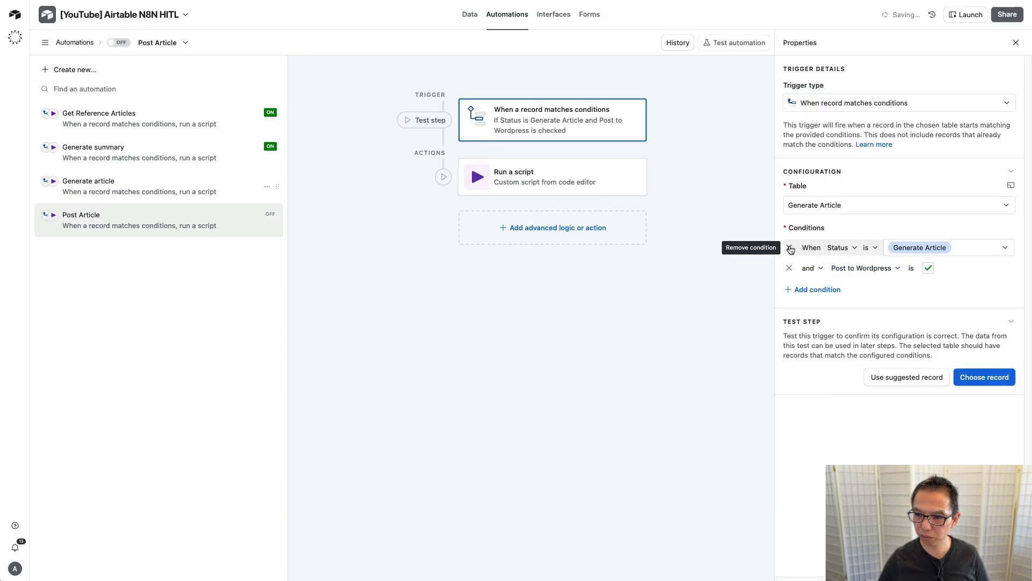
{"action": "left_click", "coordinate": [790, 247]}
Step: Change the script's action value from new_article to post_article and copy it
{"action": "left_click", "coordinate": [519, 164]}
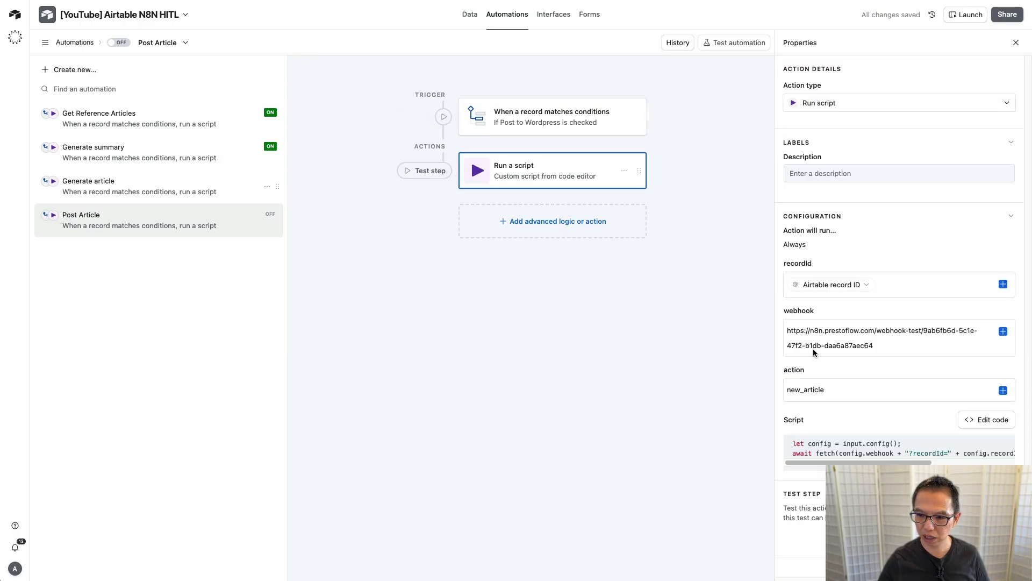
{"action": "left_click", "coordinate": [805, 392]}
{"action": "double_click", "coordinate": [799, 390]}
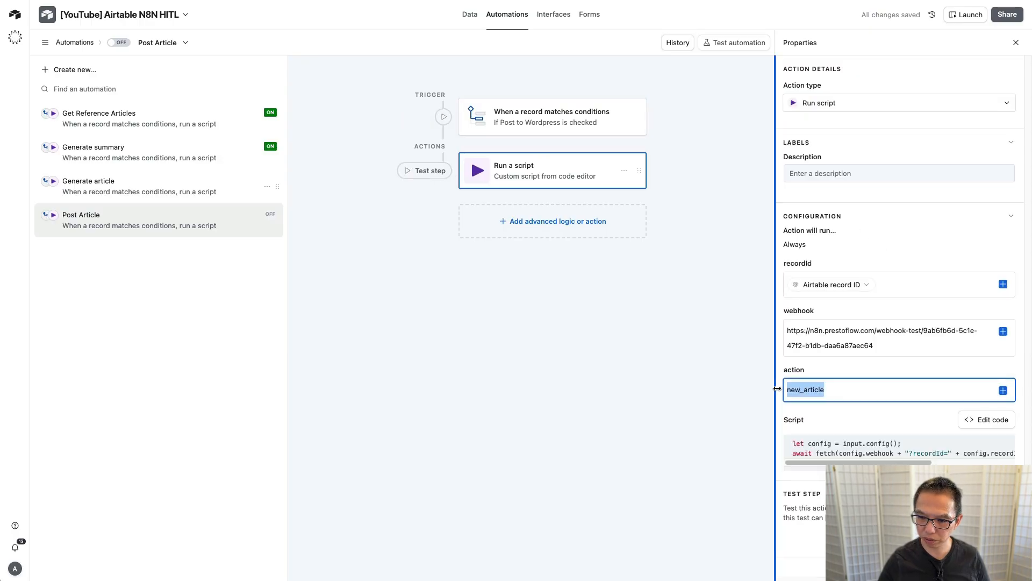
{"action": "left_click", "coordinate": [801, 389]}
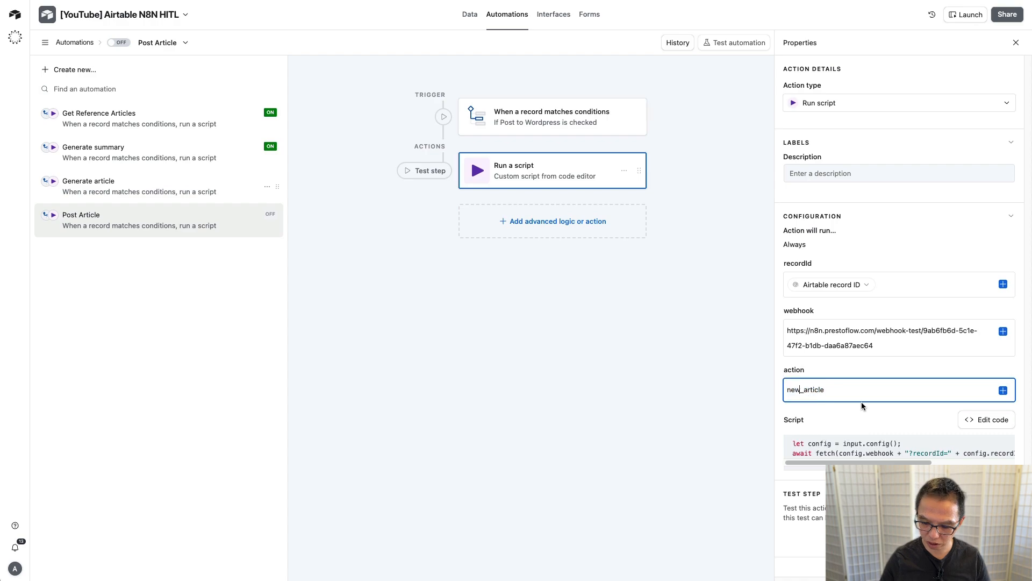
{"action": "key", "text": "BackSpace"}
{"action": "key", "text": "BackSpace"}
{"action": "key", "text": "BackSpace"}
{"action": "type", "text": "post"}
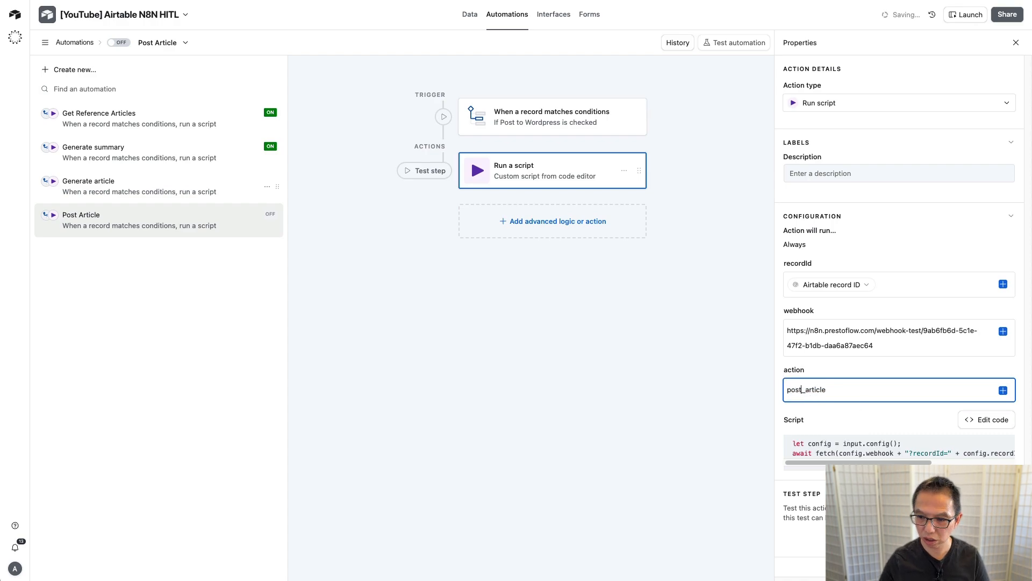
{"action": "double_click", "coordinate": [803, 390]}
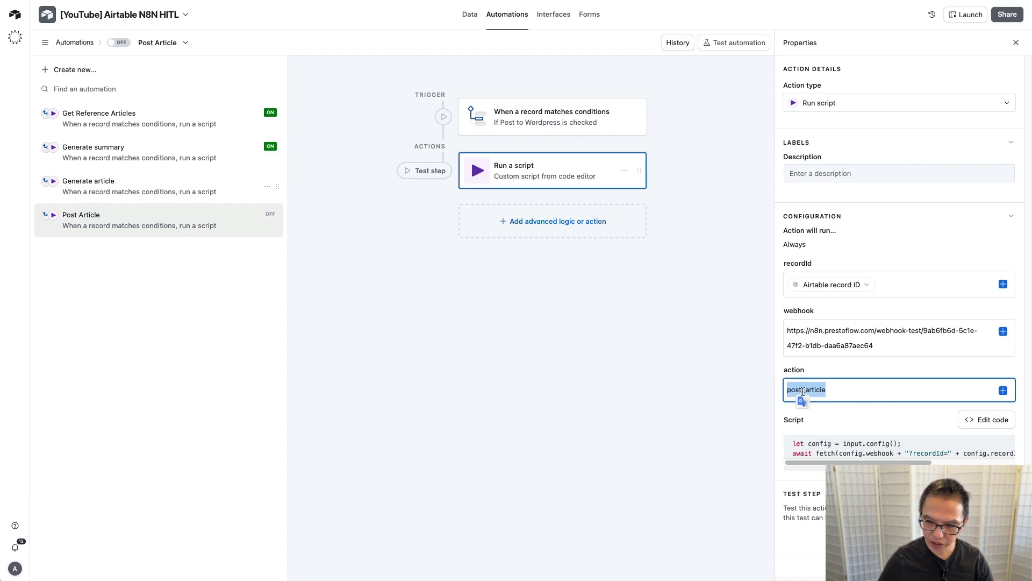
Step: In n8n, set Webhook1 listening for a test call
{"action": "left_click", "coordinate": [293, 1]}
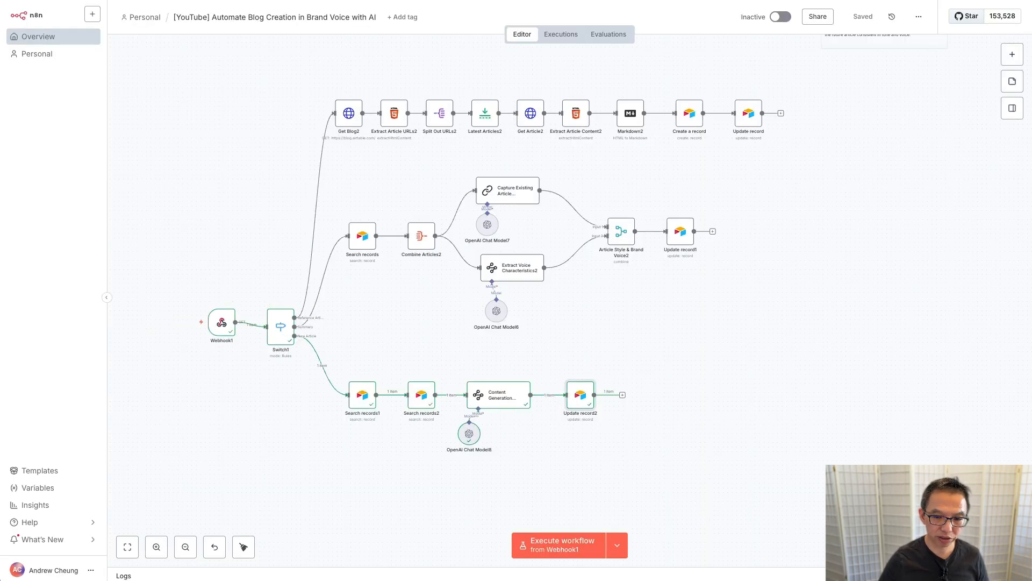
{"action": "double_click", "coordinate": [219, 325]}
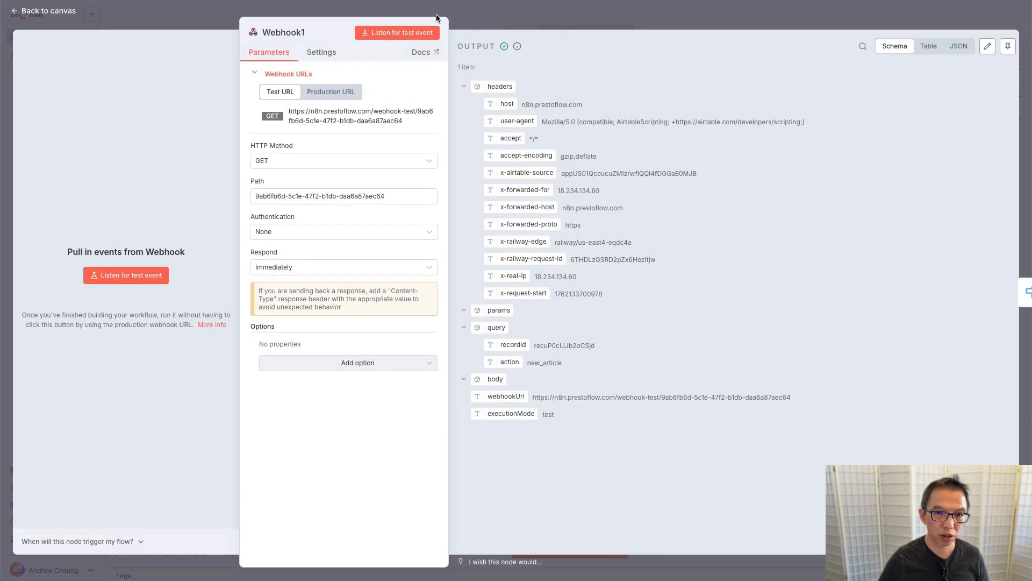
{"action": "left_click", "coordinate": [403, 33]}
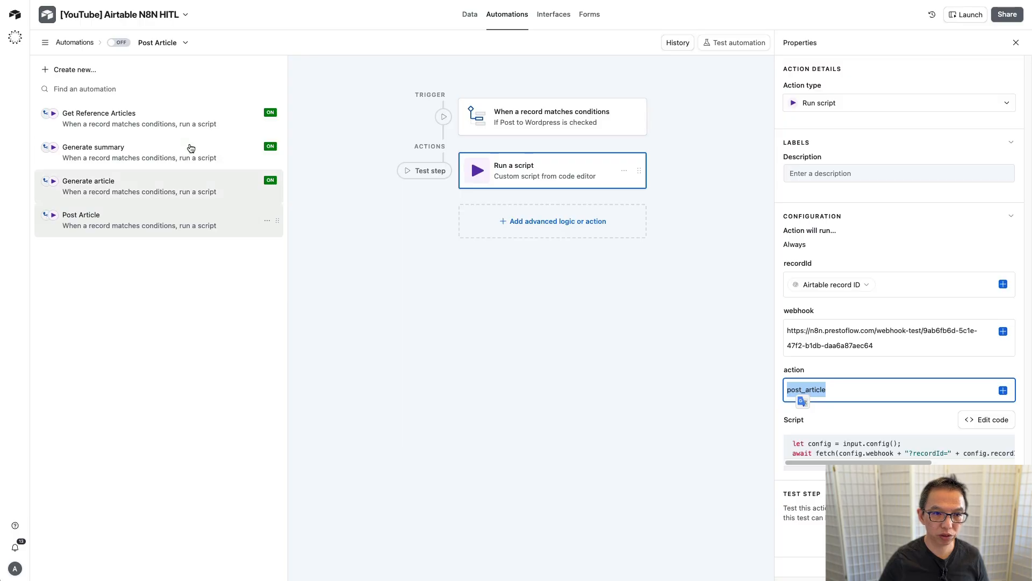
Step: Enable the Post Article automation and tick Post to Wordpress on the third Generate Article record
{"action": "left_click", "coordinate": [121, 43]}
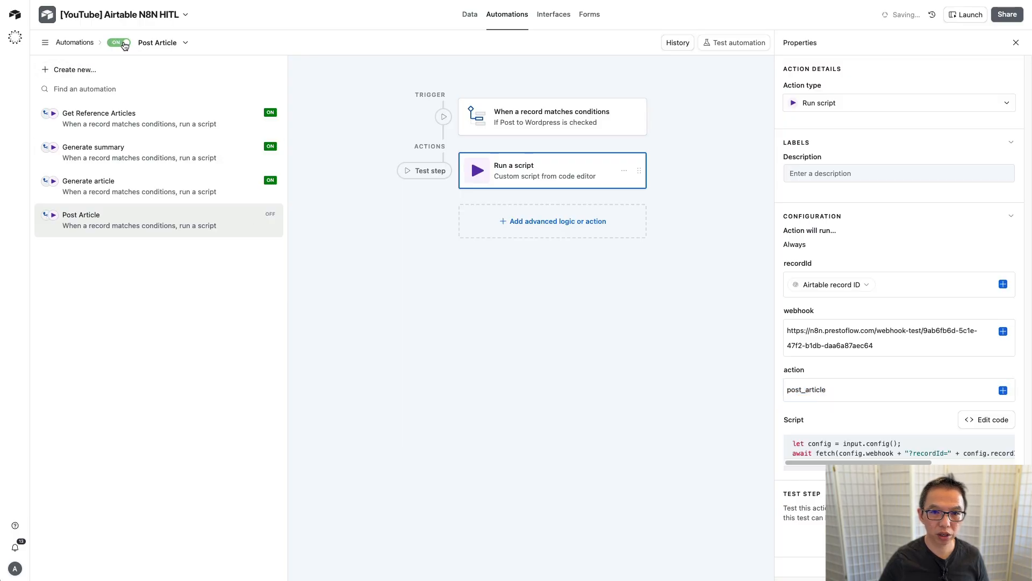
{"action": "left_click", "coordinate": [468, 16]}
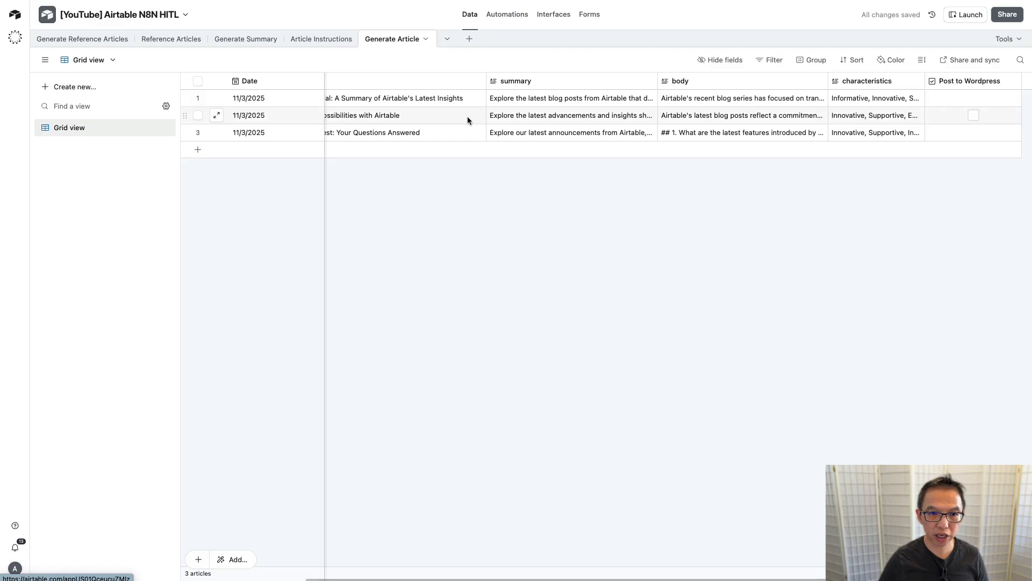
{"action": "left_click", "coordinate": [974, 135]}
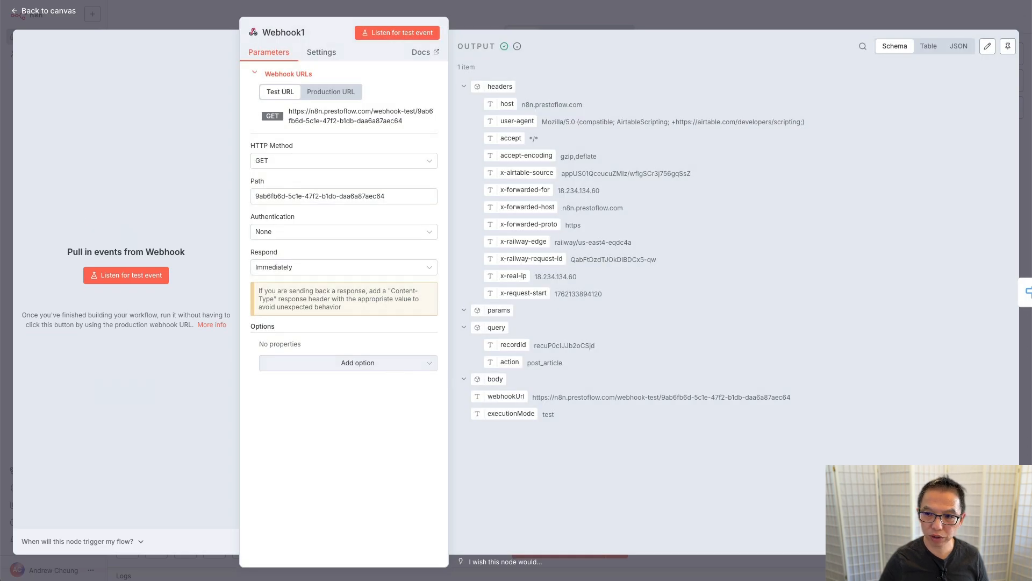
Step: Add a fourth Switch1 rule comparing the incoming action field to post_article
{"action": "left_click", "coordinate": [1026, 292]}
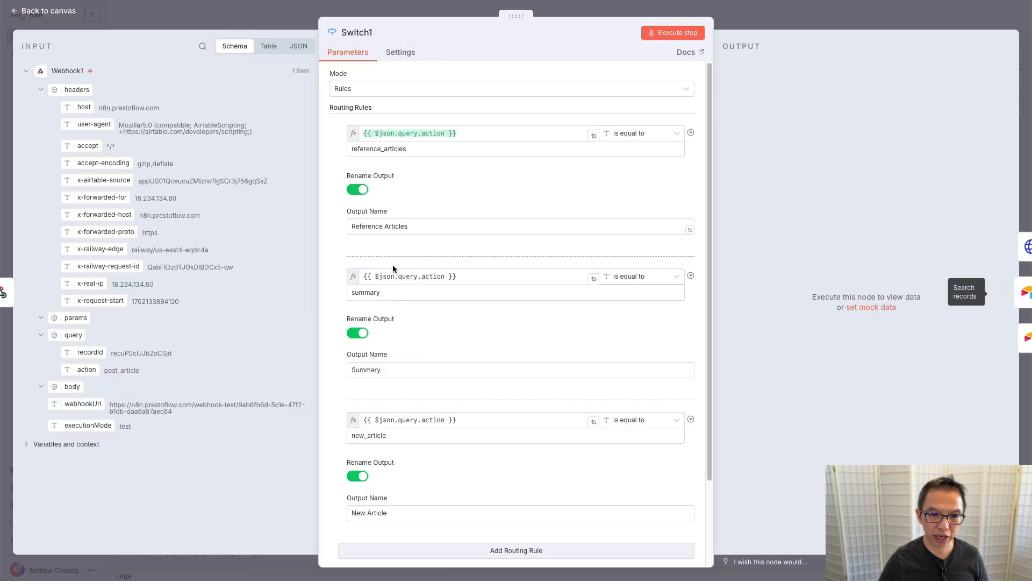
{"action": "scroll", "coordinate": [442, 209], "scroll_direction": "down", "scroll_amount": 2}
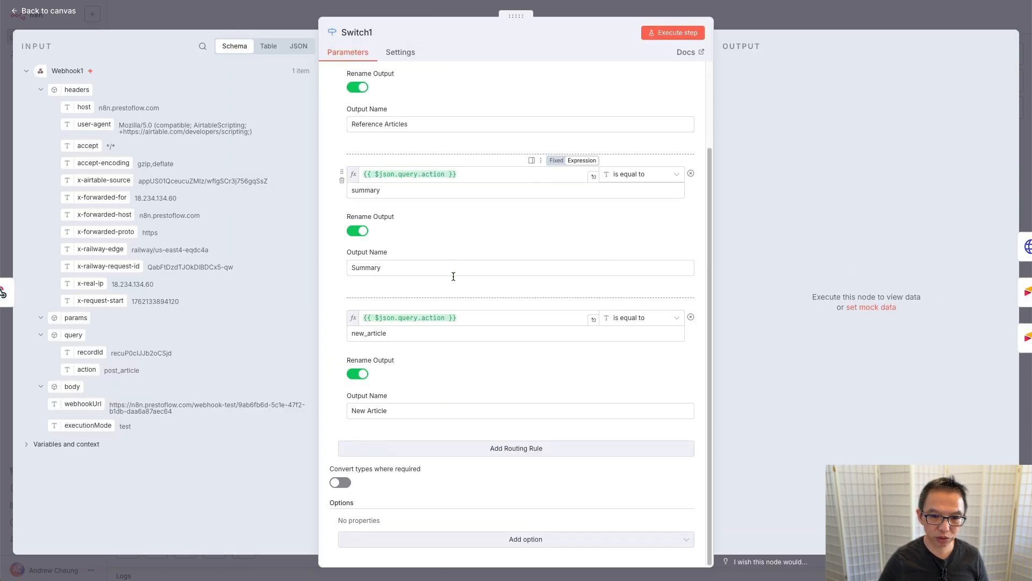
{"action": "left_click", "coordinate": [481, 451]}
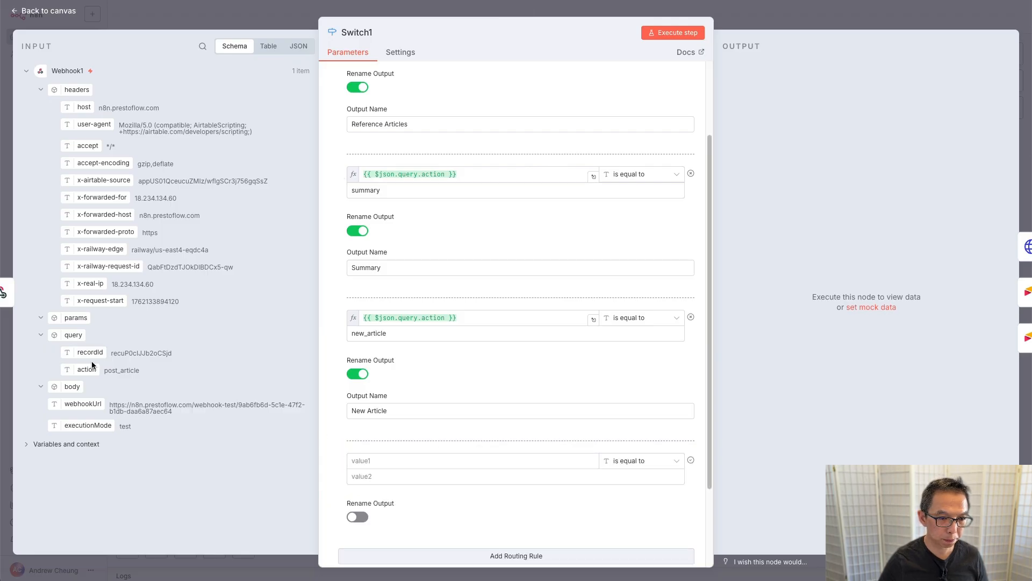
{"action": "left_click_drag", "start_coordinate": [86, 369], "coordinate": [371, 457]}
{"action": "double_click", "coordinate": [118, 370]}
{"action": "key", "text": "ctrl+c"}
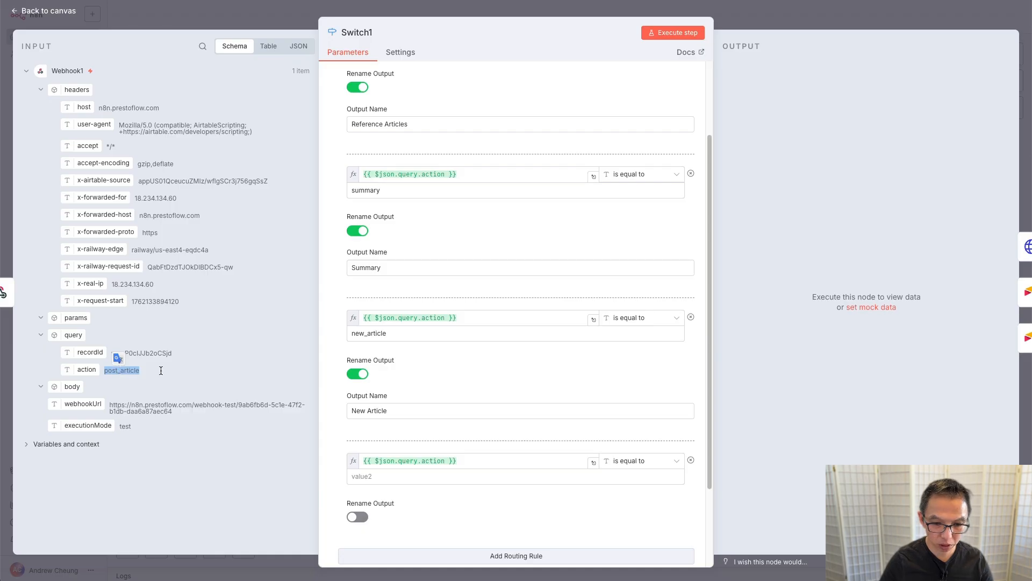
{"action": "left_click", "coordinate": [498, 478]}
{"action": "key", "text": "ctrl+v"}
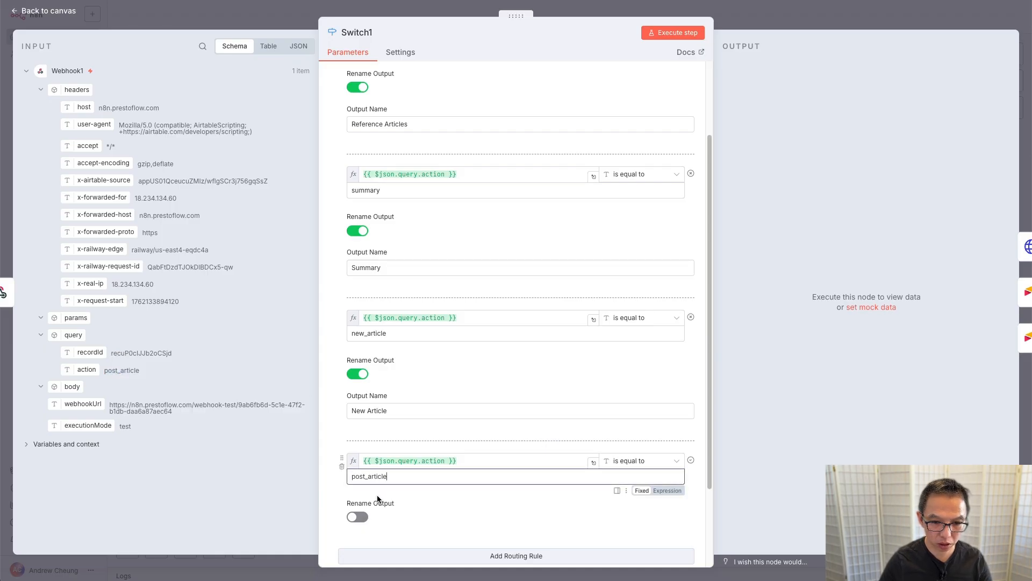
Step: Rename the new rule's output 'Post Article', run the step and check its routed item
{"action": "left_click", "coordinate": [357, 516]}
{"action": "scroll", "coordinate": [385, 549], "scroll_direction": "down", "scroll_amount": 1}
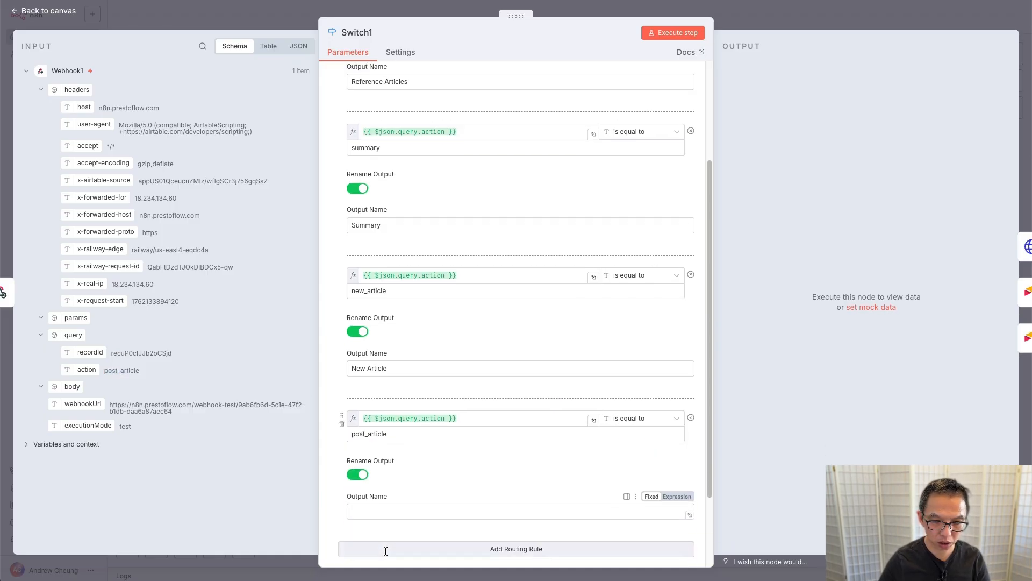
{"action": "left_click", "coordinate": [459, 491]}
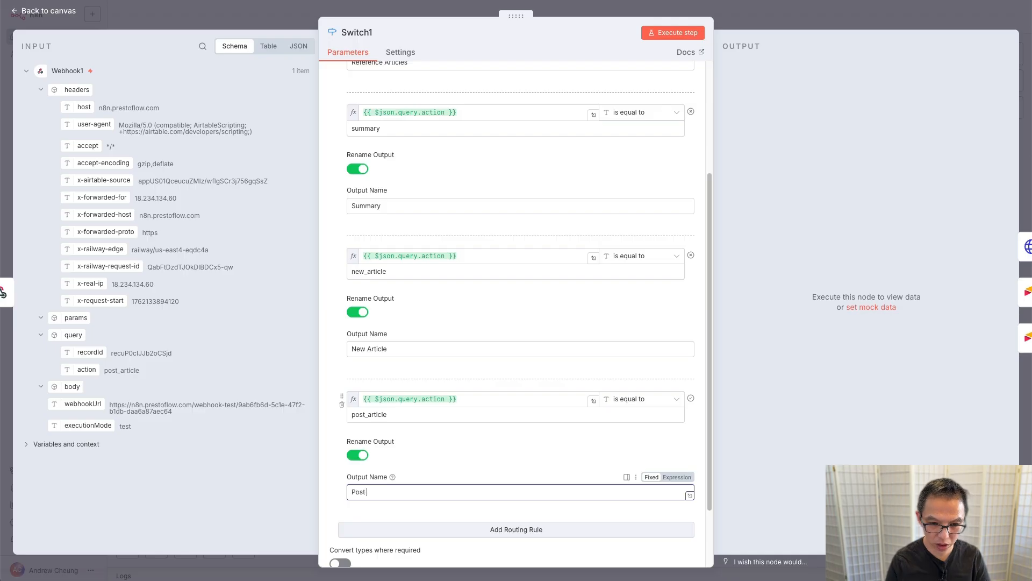
{"action": "type", "text": "Post Article"}
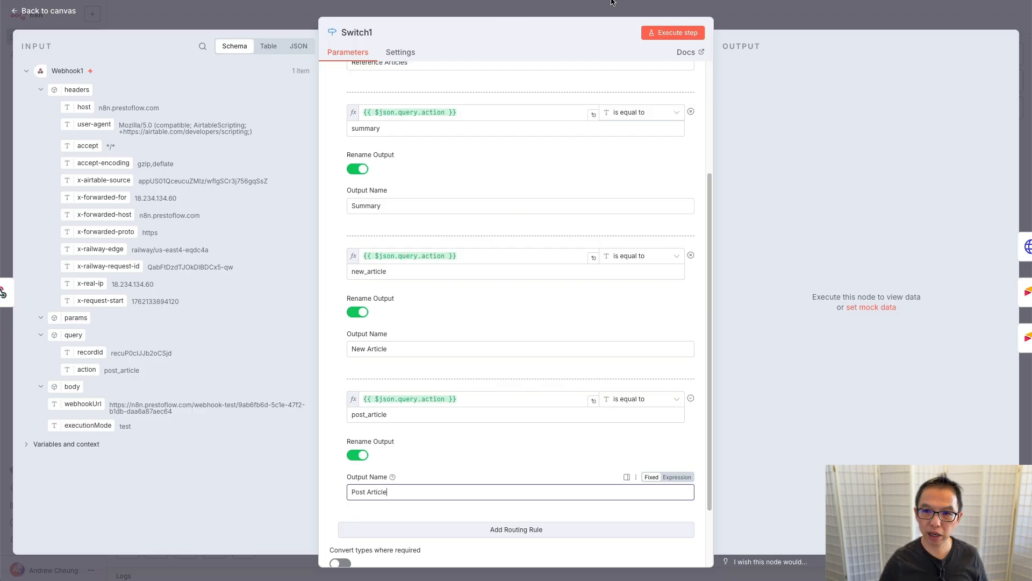
{"action": "left_click", "coordinate": [647, 33]}
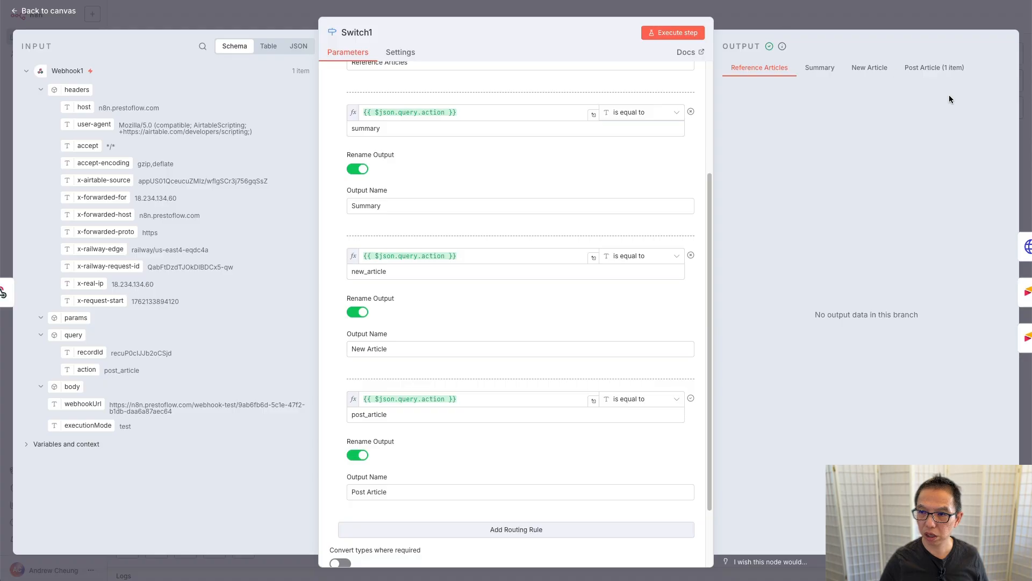
{"action": "left_click", "coordinate": [934, 68]}
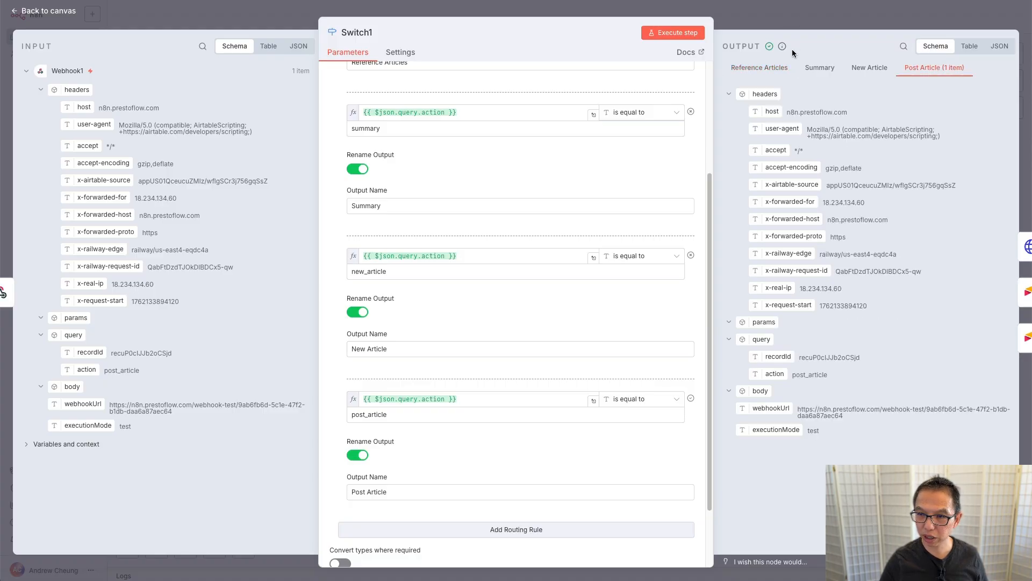
{"action": "left_click", "coordinate": [847, 21]}
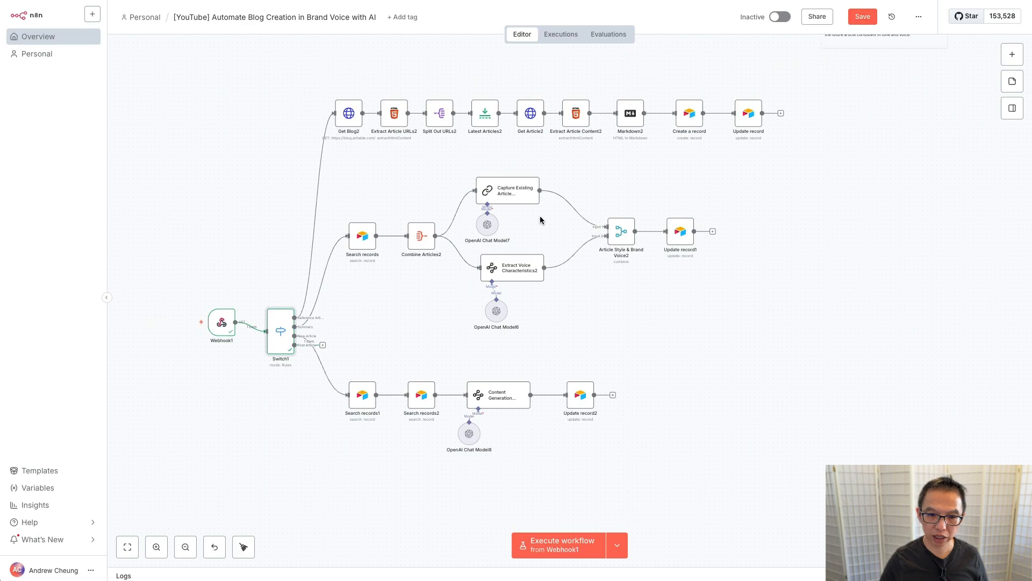
Step: Duplicate the Save as Draft WordPress node
{"action": "scroll", "coordinate": [798, 191], "scroll_direction": "up", "scroll_amount": 5}
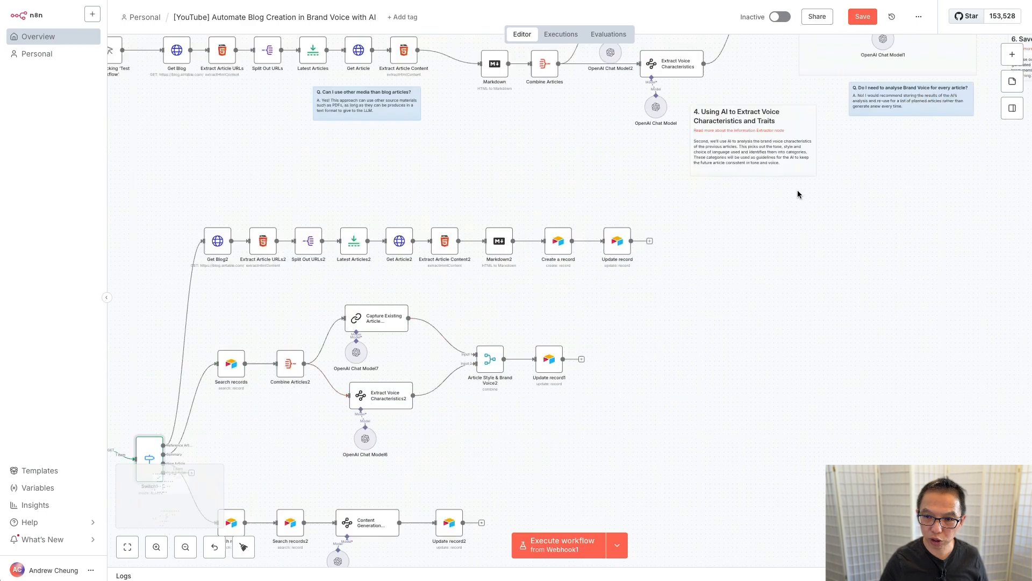
{"action": "scroll", "coordinate": [798, 194], "scroll_direction": "up", "scroll_amount": 2}
{"action": "scroll", "coordinate": [798, 194], "scroll_direction": "left", "scroll_amount": 4}
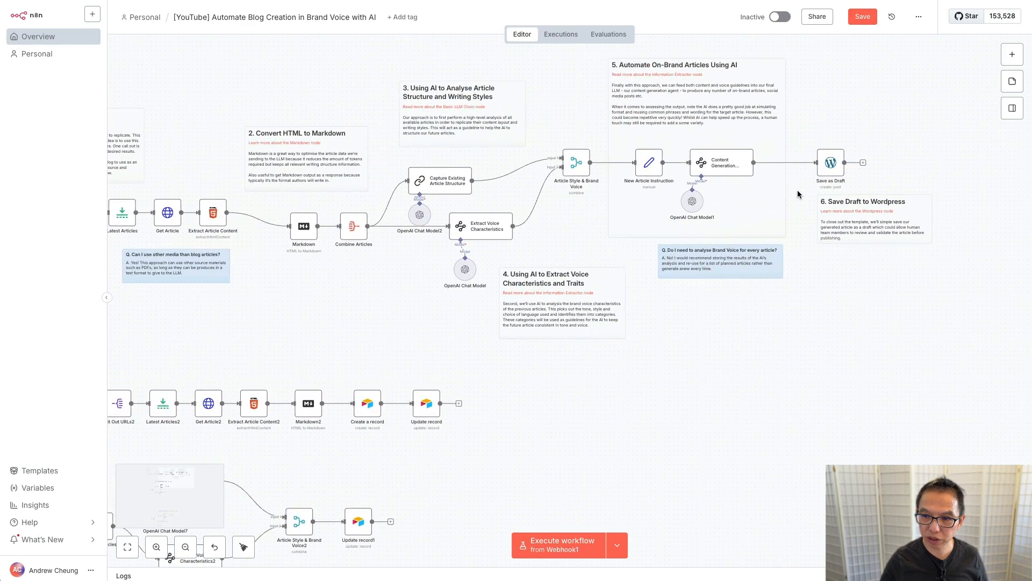
{"action": "right_click", "coordinate": [831, 166]}
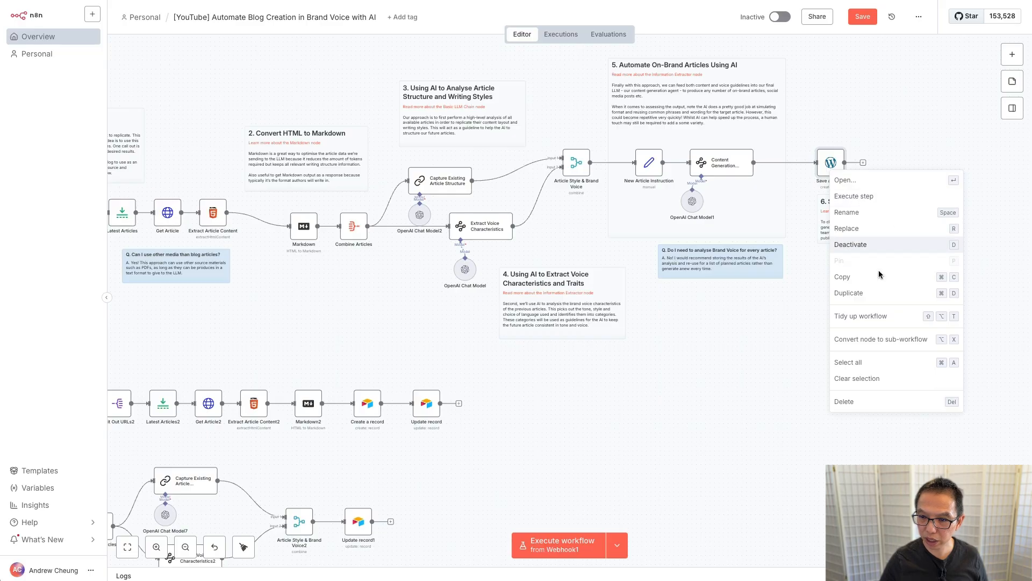
{"action": "left_click", "coordinate": [870, 293]}
Step: Place Save as Draft2 below the lower branch, connect it to Post Article, and open it
{"action": "scroll", "coordinate": [615, 379], "scroll_direction": "down", "scroll_amount": 10}
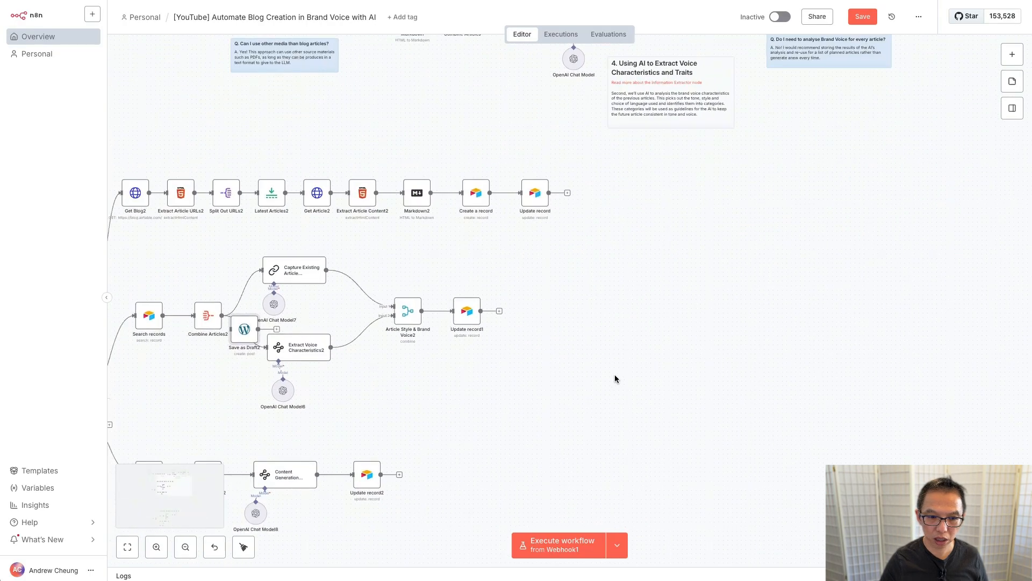
{"action": "scroll", "coordinate": [615, 379], "scroll_direction": "left", "scroll_amount": 5}
{"action": "scroll", "coordinate": [231, 330], "scroll_direction": "up", "scroll_amount": 1}
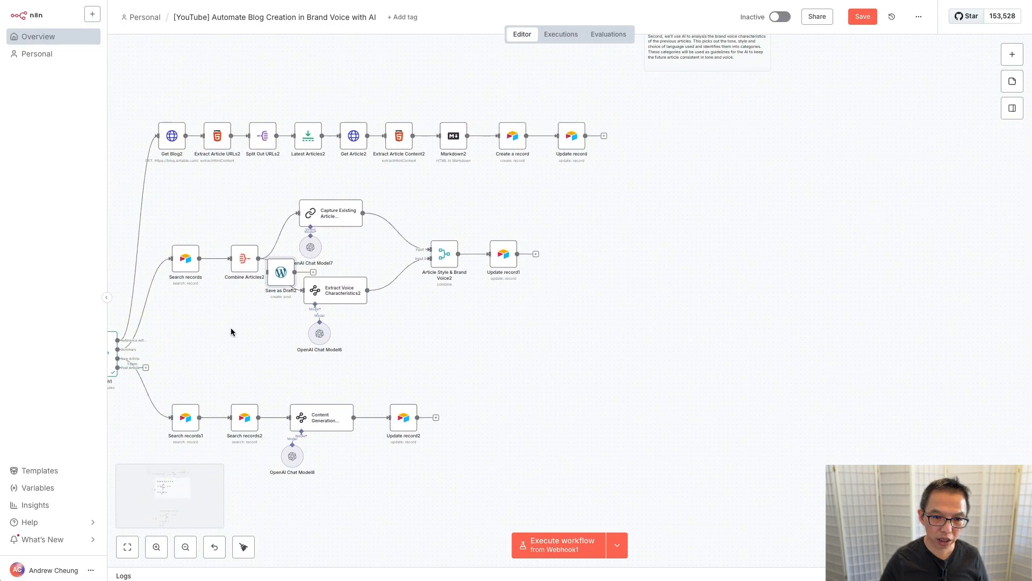
{"action": "scroll", "coordinate": [231, 330], "scroll_direction": "left", "scroll_amount": 6}
{"action": "left_click_drag", "start_coordinate": [455, 275], "coordinate": [360, 539]}
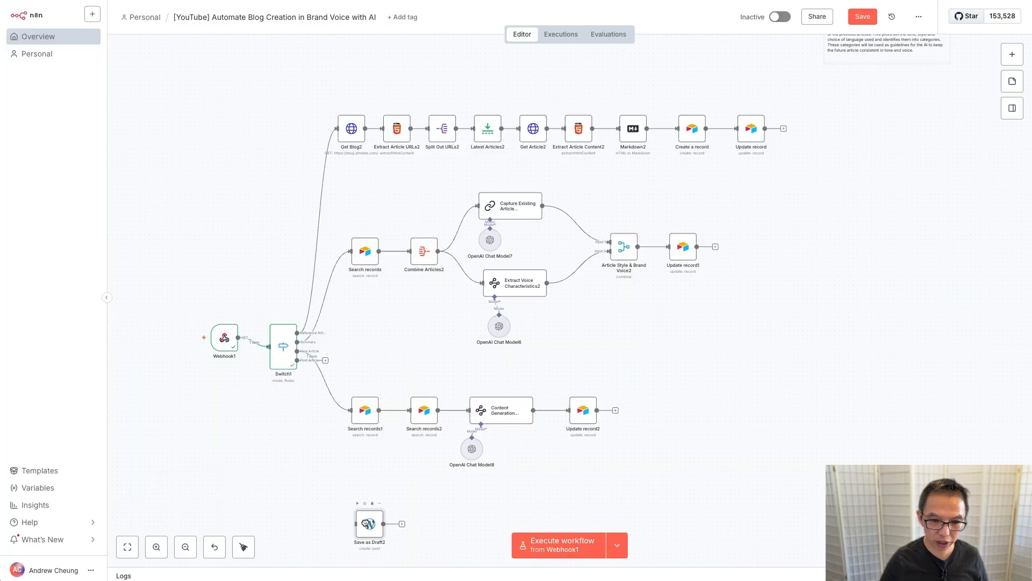
{"action": "left_click", "coordinate": [325, 361]}
{"action": "left_click_drag", "start_coordinate": [325, 361], "coordinate": [360, 524]}
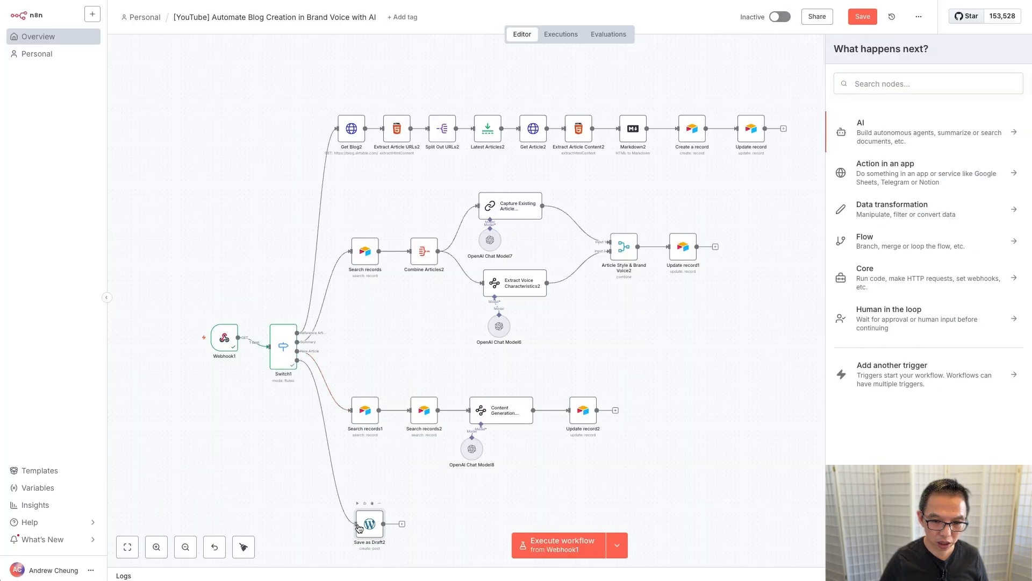
{"action": "double_click", "coordinate": [363, 525]}
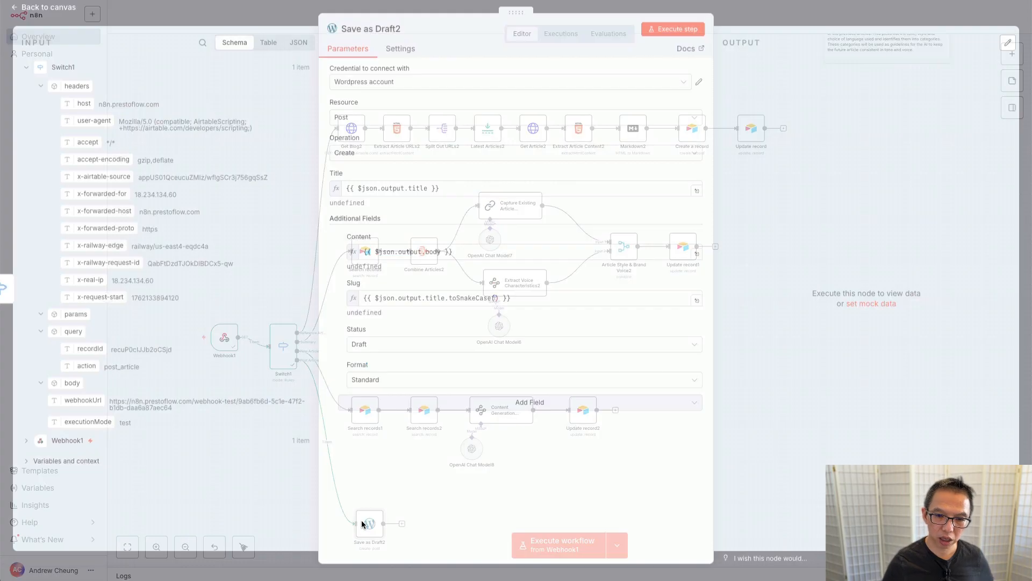
Step: Inspect Save as Draft2's Title expression, then close the node back to the canvas
{"action": "left_click", "coordinate": [461, 191]}
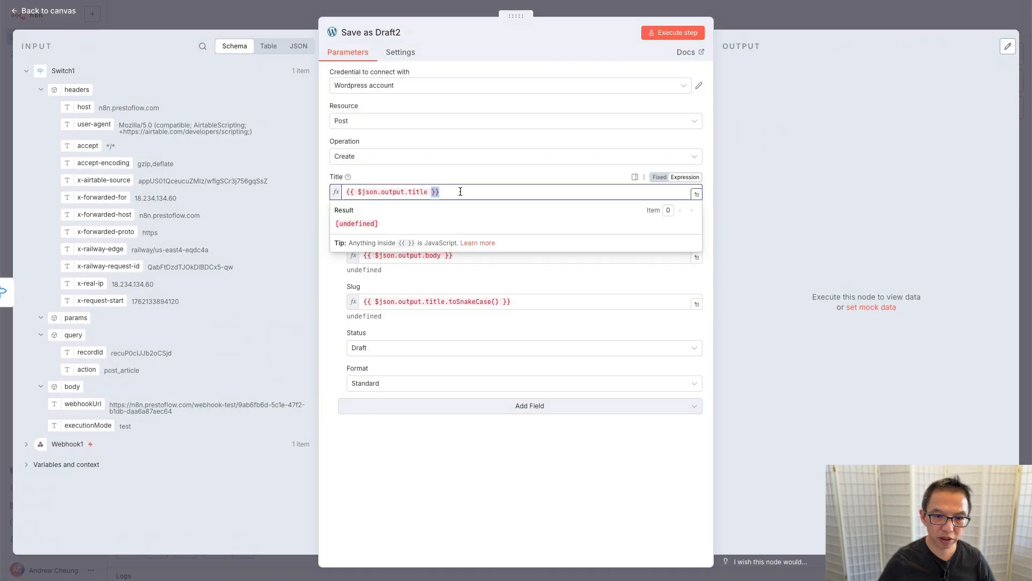
{"action": "key", "text": "ctrl+a"}
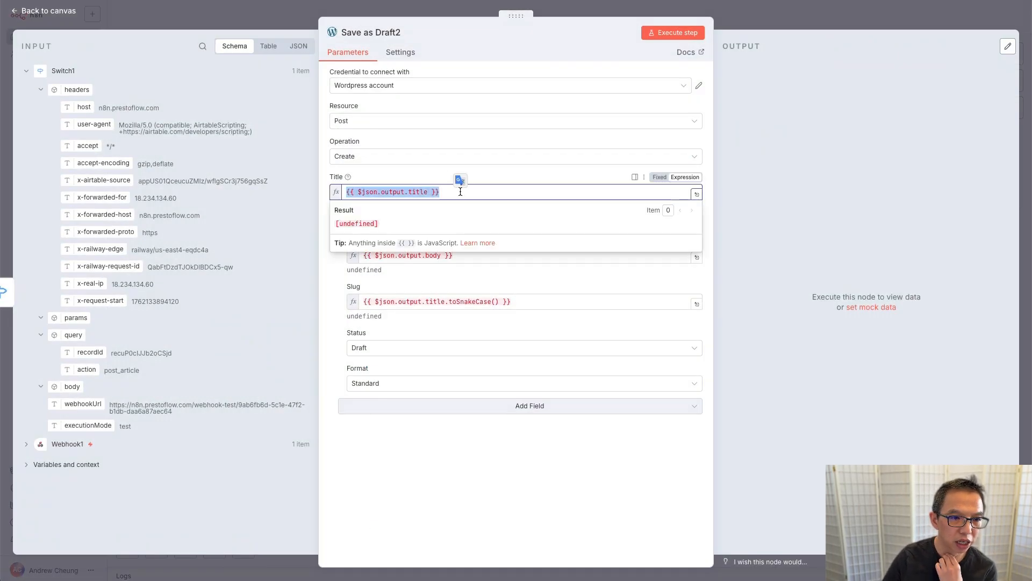
{"action": "left_click", "coordinate": [267, 22]}
{"action": "scroll", "coordinate": [454, 430], "scroll_direction": "down", "scroll_amount": 3}
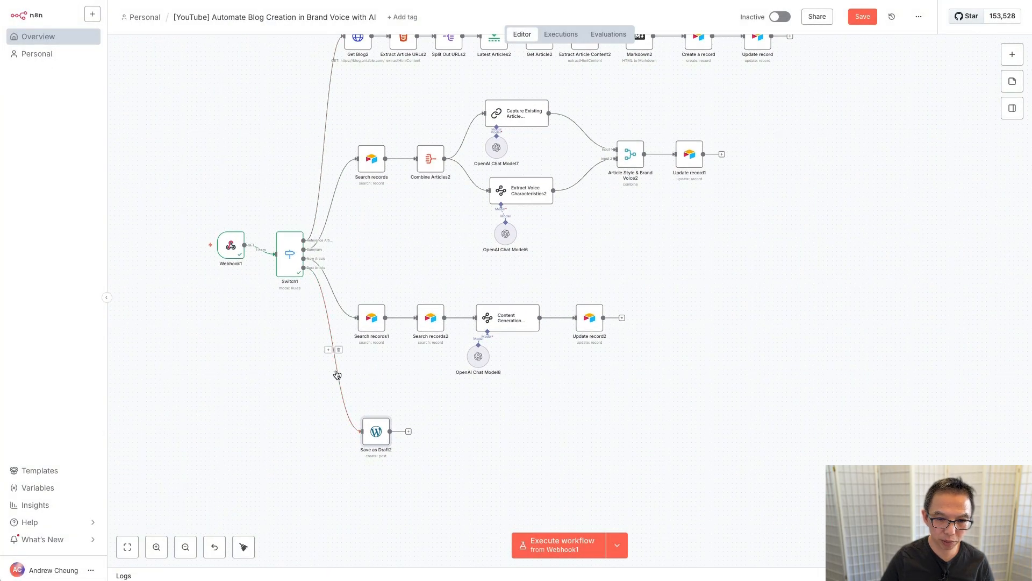
Step: Unlink Save as Draft2, move it right, and add an Airtable Get a record step after Post Article
{"action": "left_click", "coordinate": [339, 351]}
{"action": "left_click_drag", "start_coordinate": [386, 434], "coordinate": [454, 433]}
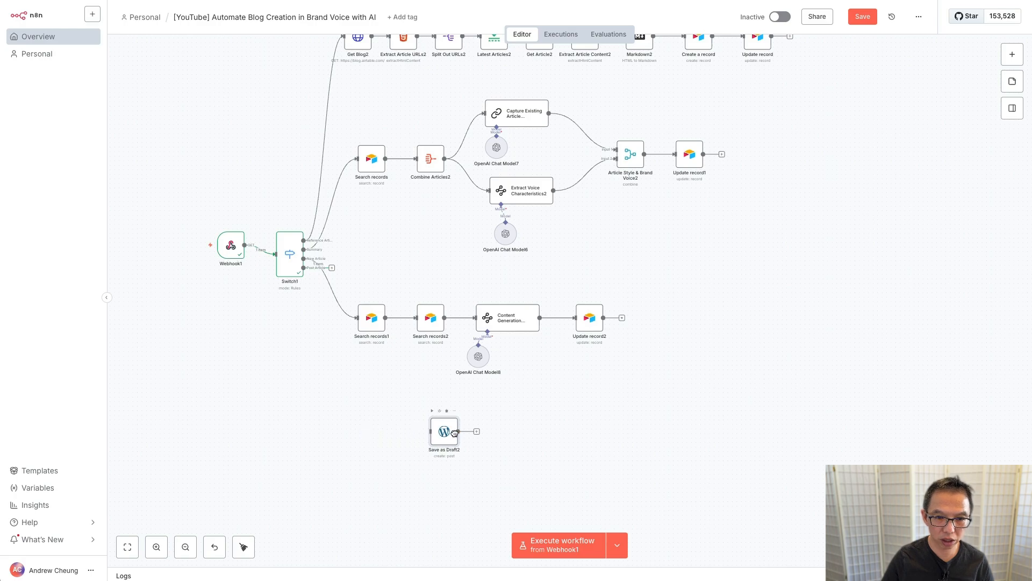
{"action": "left_click", "coordinate": [333, 269]}
{"action": "type", "text": "airt"}
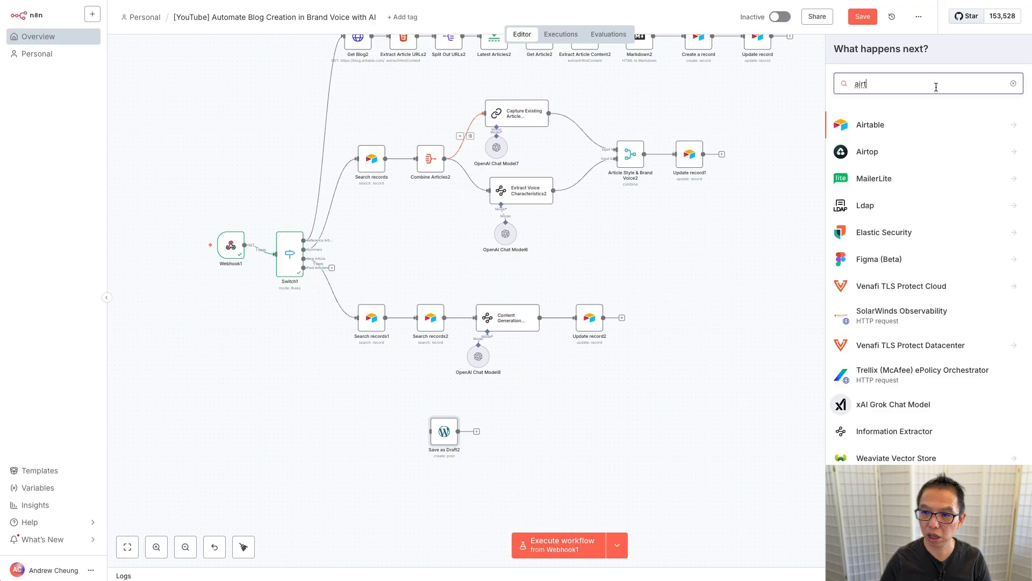
{"action": "left_click", "coordinate": [871, 127]}
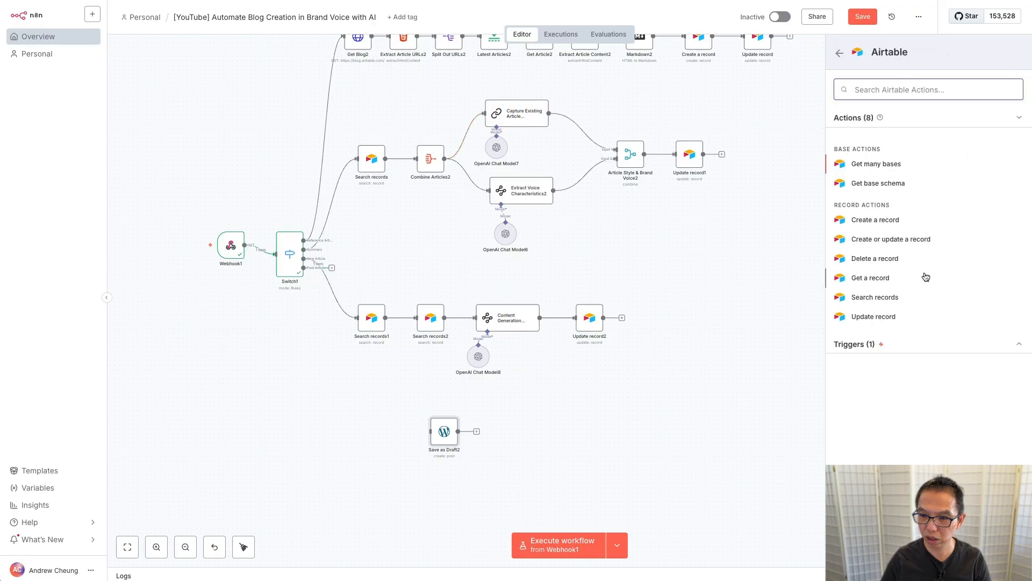
{"action": "left_click", "coordinate": [871, 278]}
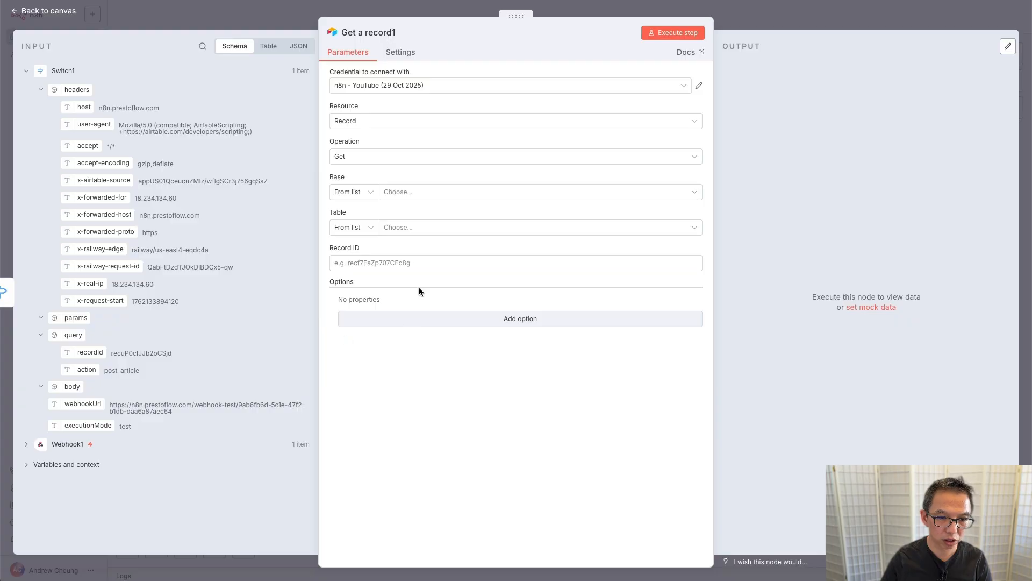
Step: Point Get a record1 at the [YouTube] Airtable N8N HITL base's Generate Article table using query recordId, and test it
{"action": "left_click", "coordinate": [404, 192]}
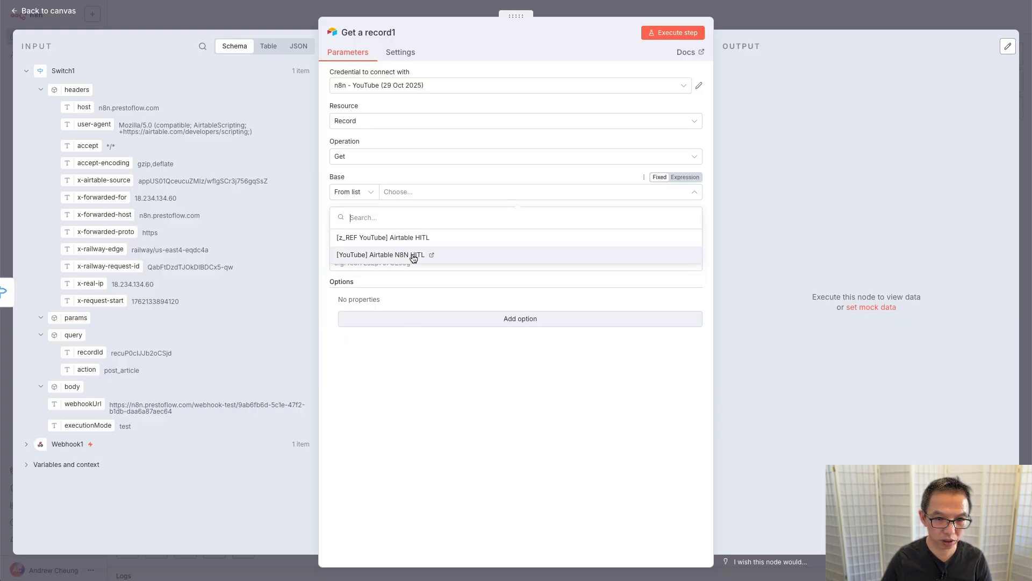
{"action": "left_click", "coordinate": [412, 255]}
{"action": "left_click", "coordinate": [423, 229]}
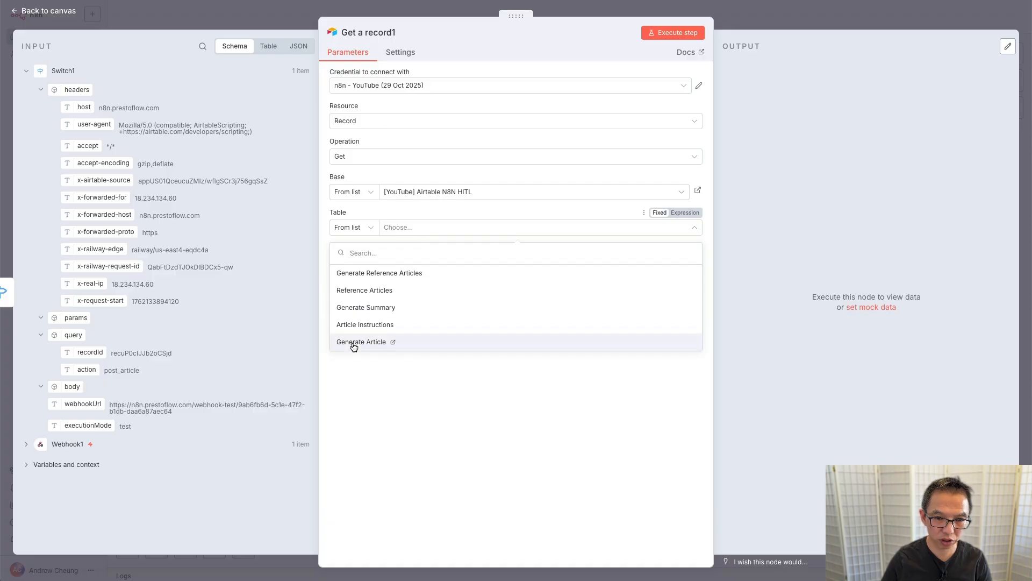
{"action": "left_click", "coordinate": [354, 343]}
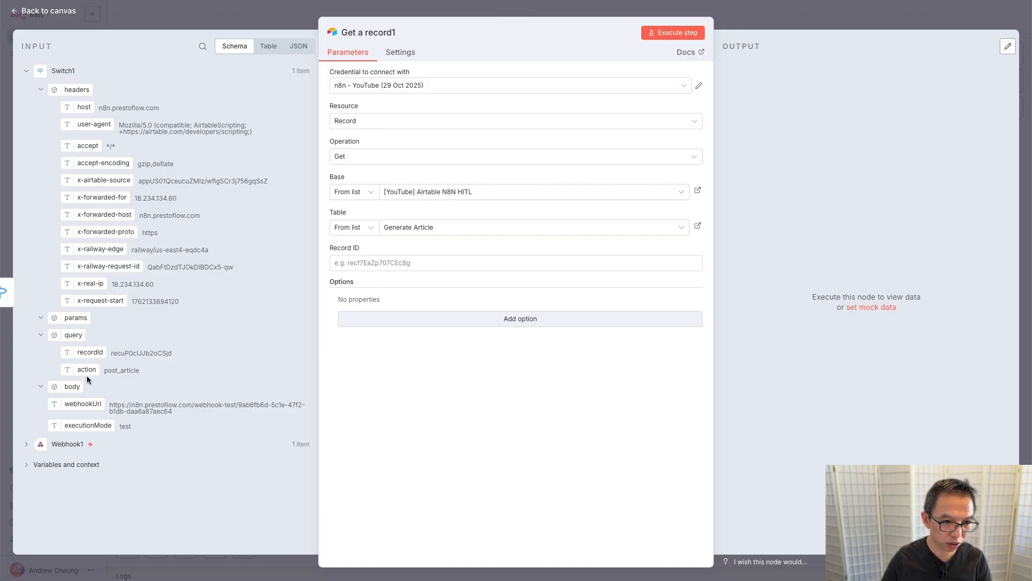
{"action": "left_click_drag", "start_coordinate": [75, 352], "coordinate": [439, 267]}
{"action": "left_click", "coordinate": [678, 33]}
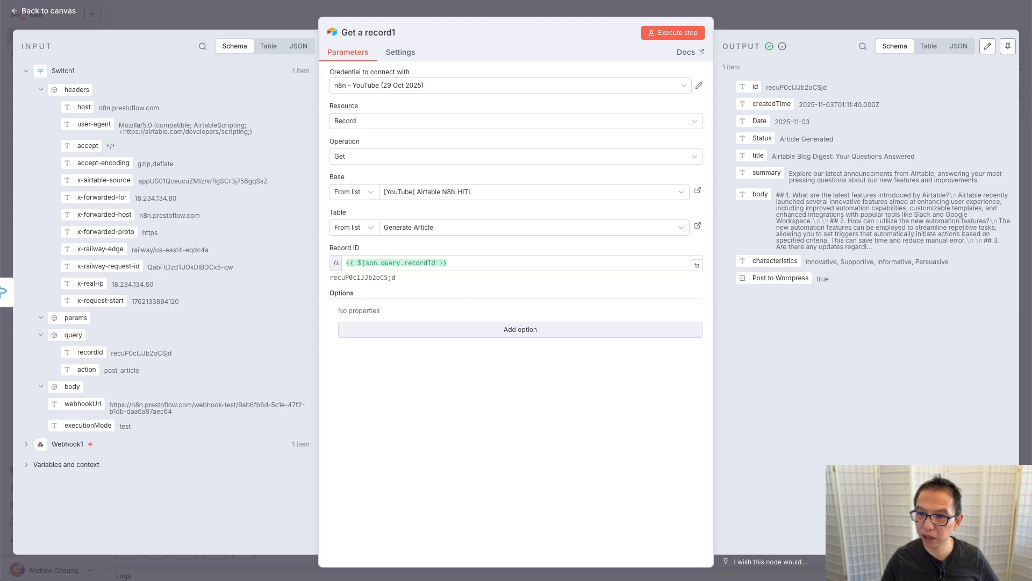
{"action": "left_click", "coordinate": [798, 21]}
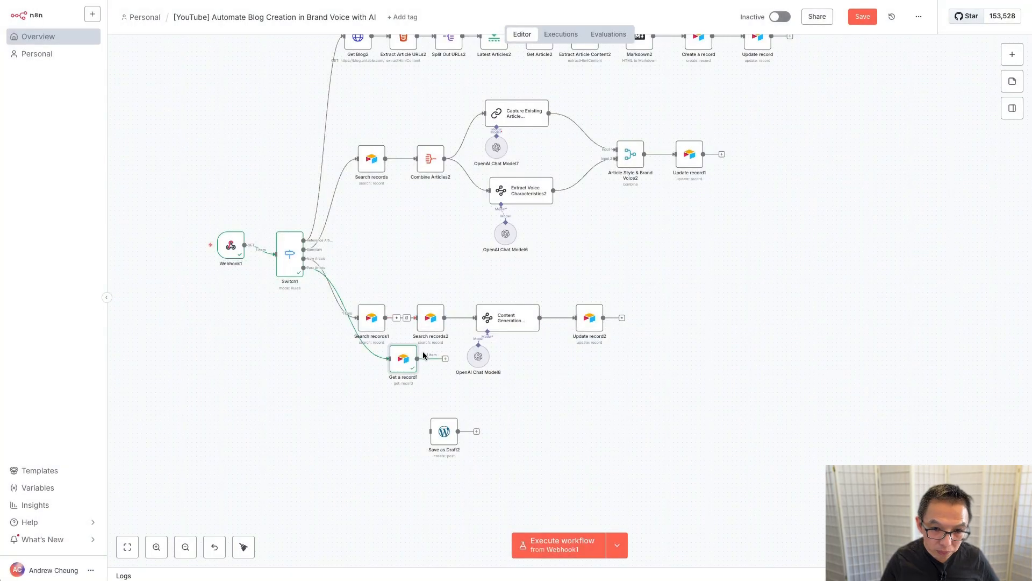
Step: Wire Get a record1 into Save as Draft2 and map the record's title into the post Title
{"action": "left_click_drag", "start_coordinate": [408, 368], "coordinate": [387, 439]}
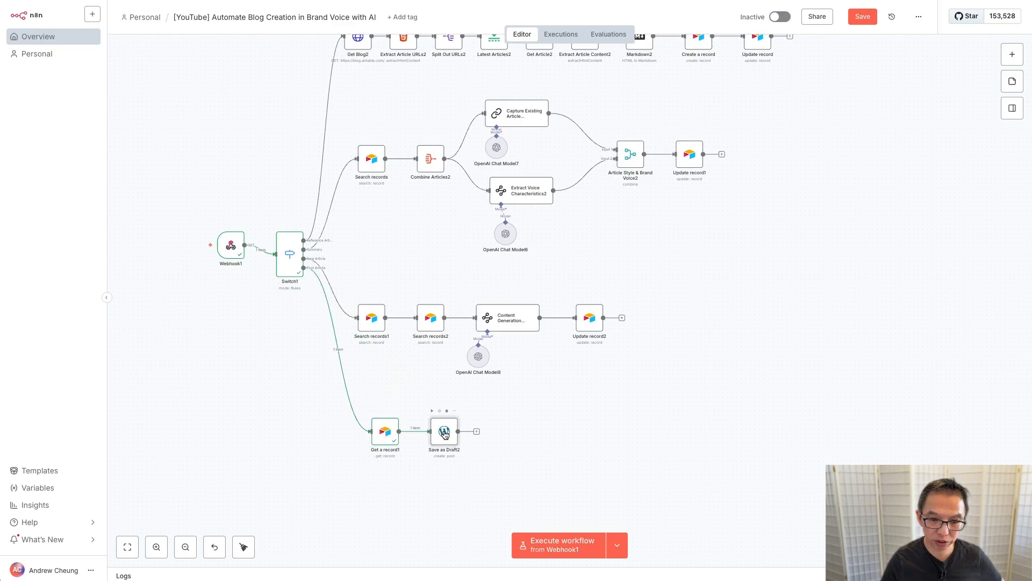
{"action": "double_click", "coordinate": [444, 432]}
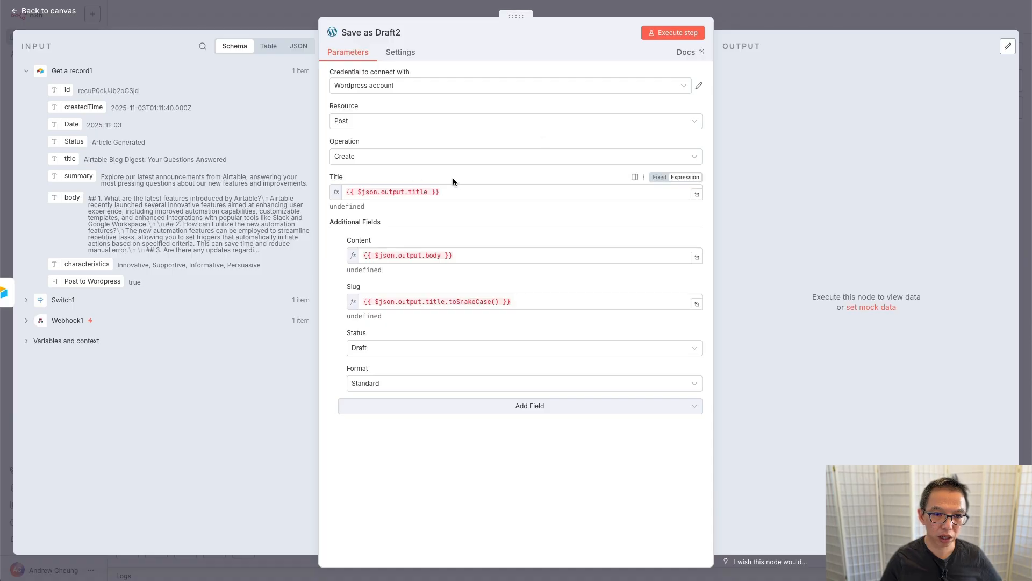
{"action": "left_click", "coordinate": [458, 193]}
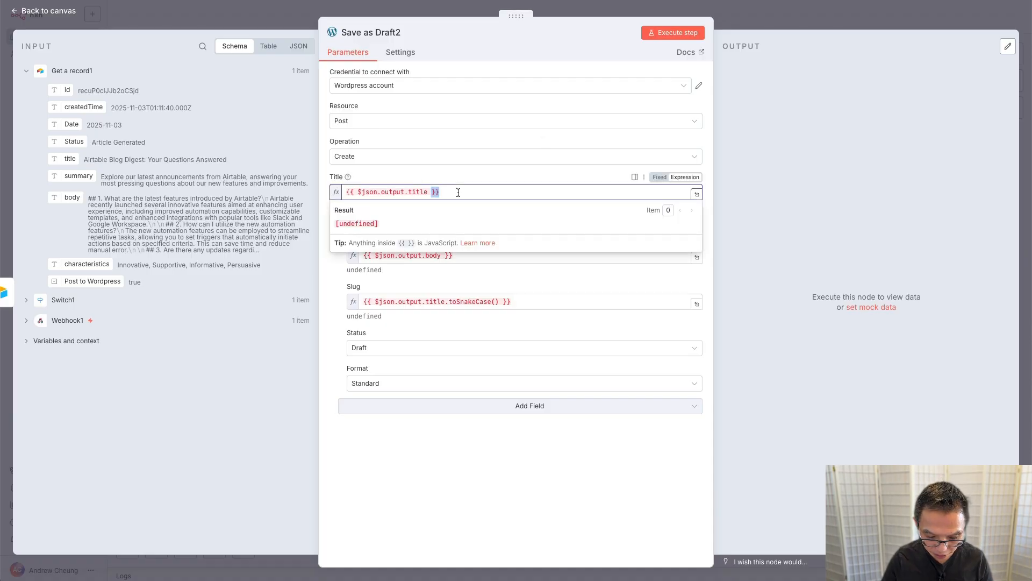
{"action": "key", "text": "ctrl+a"}
{"action": "key", "text": "BackSpace"}
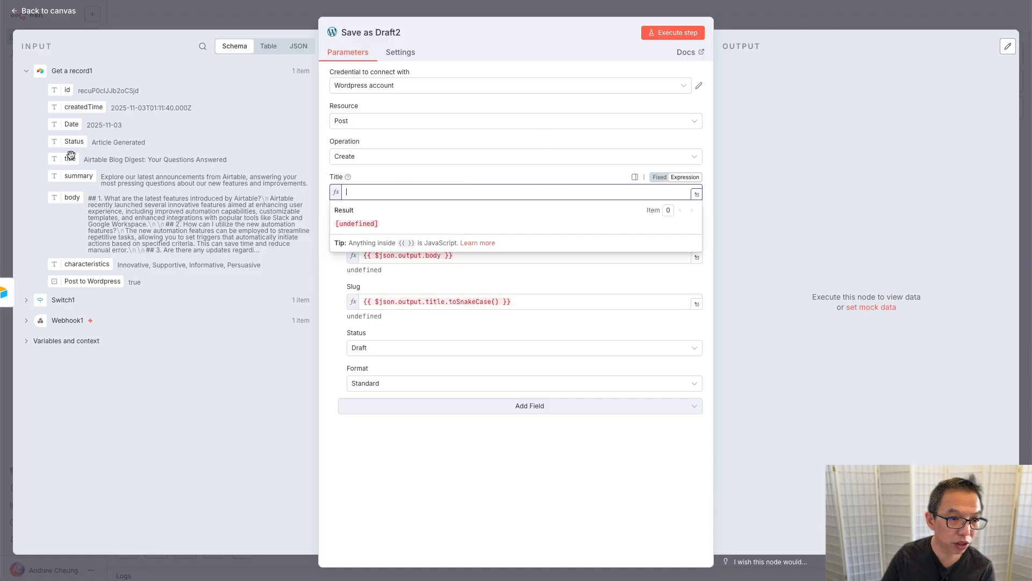
{"action": "left_click_drag", "start_coordinate": [70, 159], "coordinate": [409, 198]}
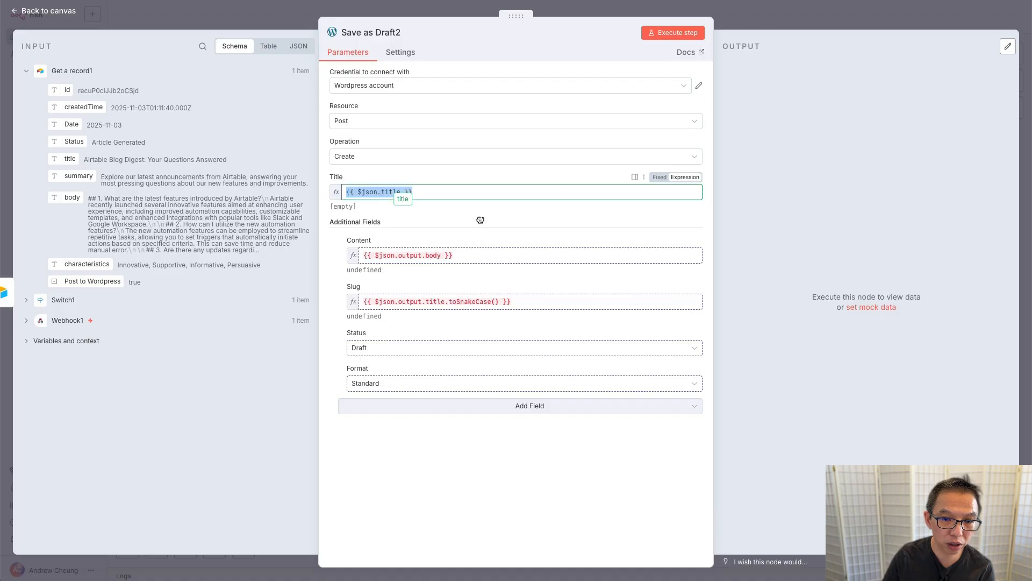
Step: Map the record's body into Content and remove 'output.' from the Slug expression
{"action": "left_click", "coordinate": [470, 254]}
{"action": "key", "text": "ctrl+a"}
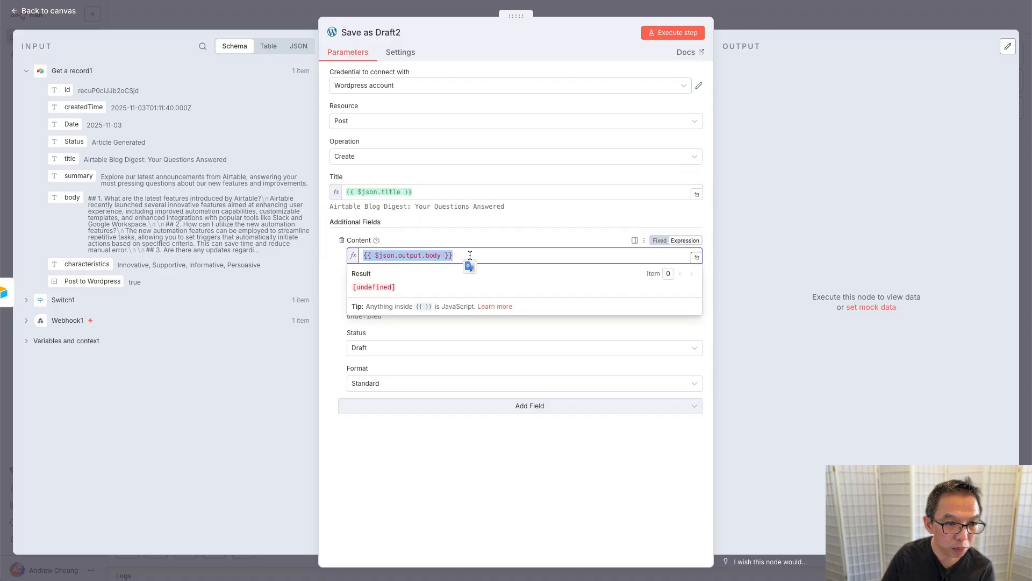
{"action": "key", "text": "BackSpace"}
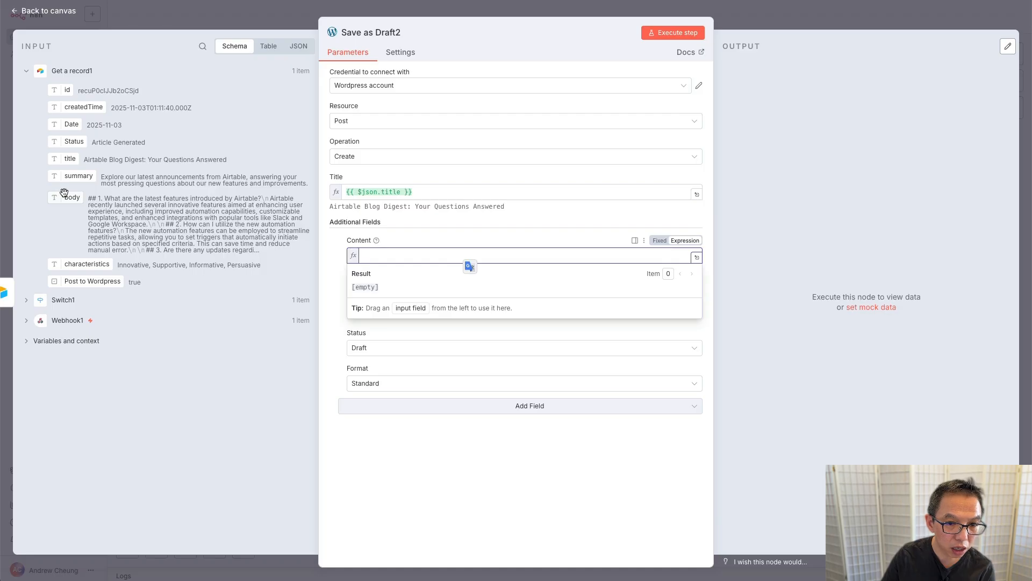
{"action": "left_click_drag", "start_coordinate": [64, 193], "coordinate": [419, 257]}
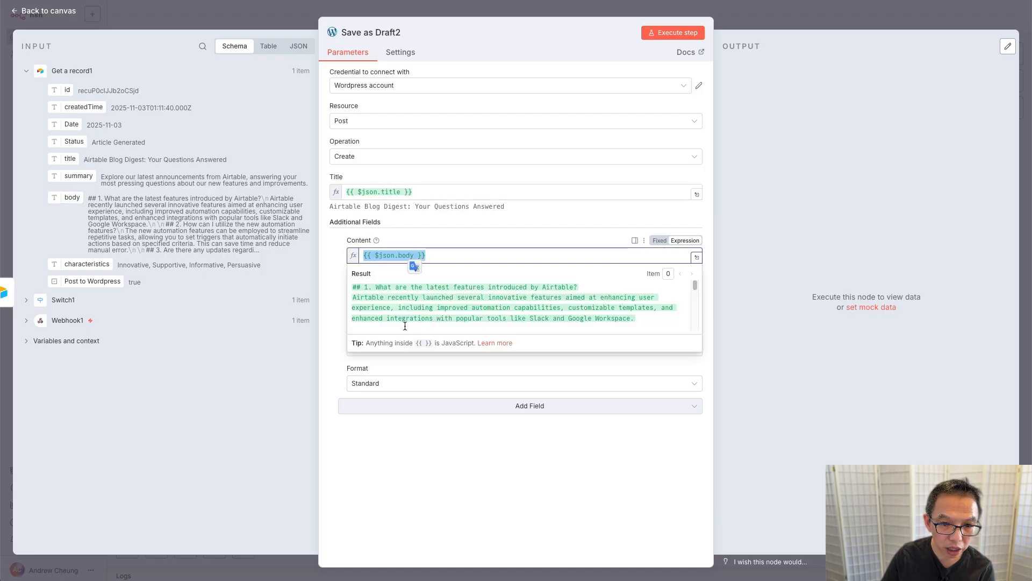
{"action": "left_click", "coordinate": [338, 310]}
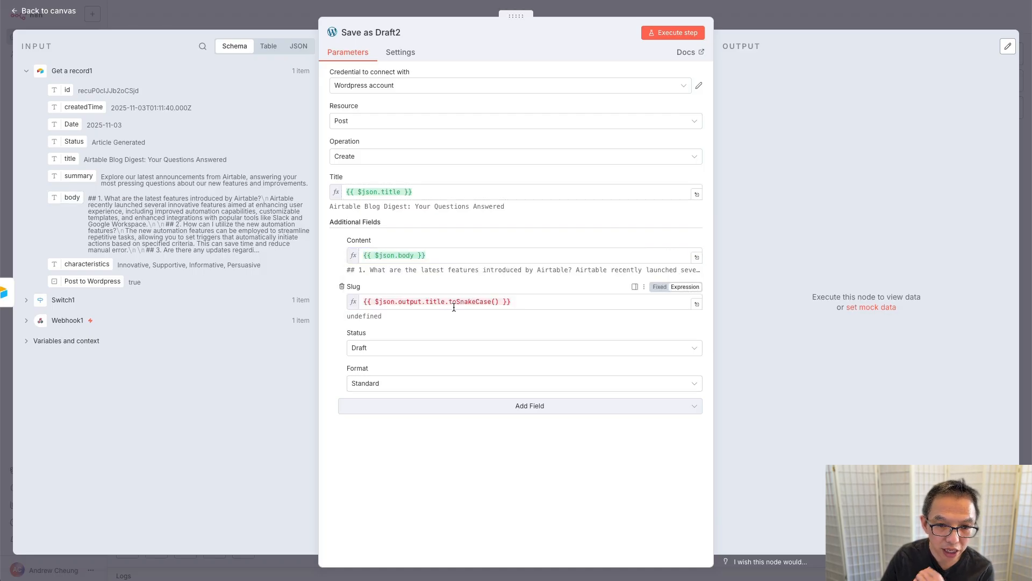
{"action": "double_click", "coordinate": [410, 302]}
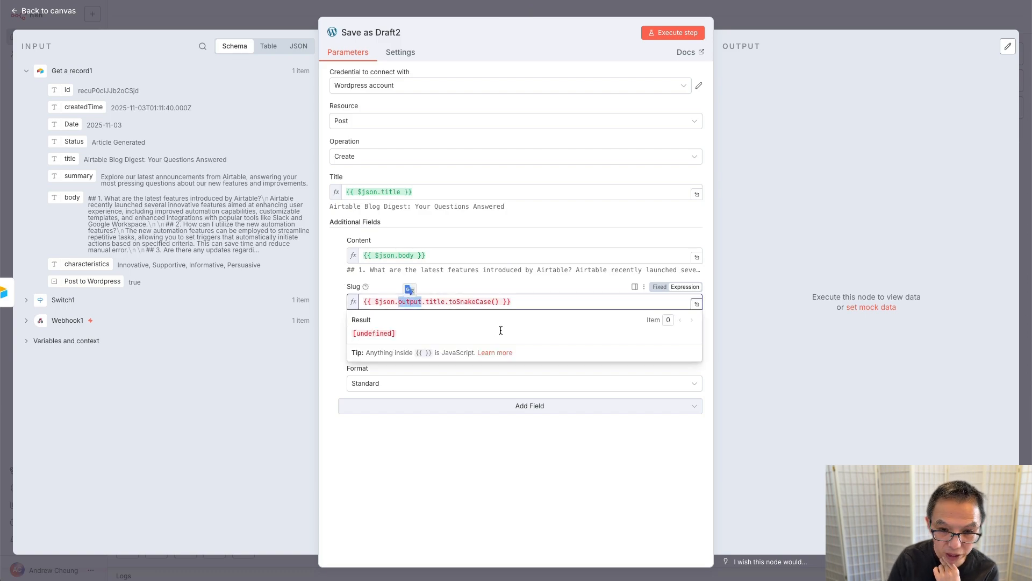
{"action": "key", "text": "BackSpace"}
{"action": "key", "text": "BackSpace"}
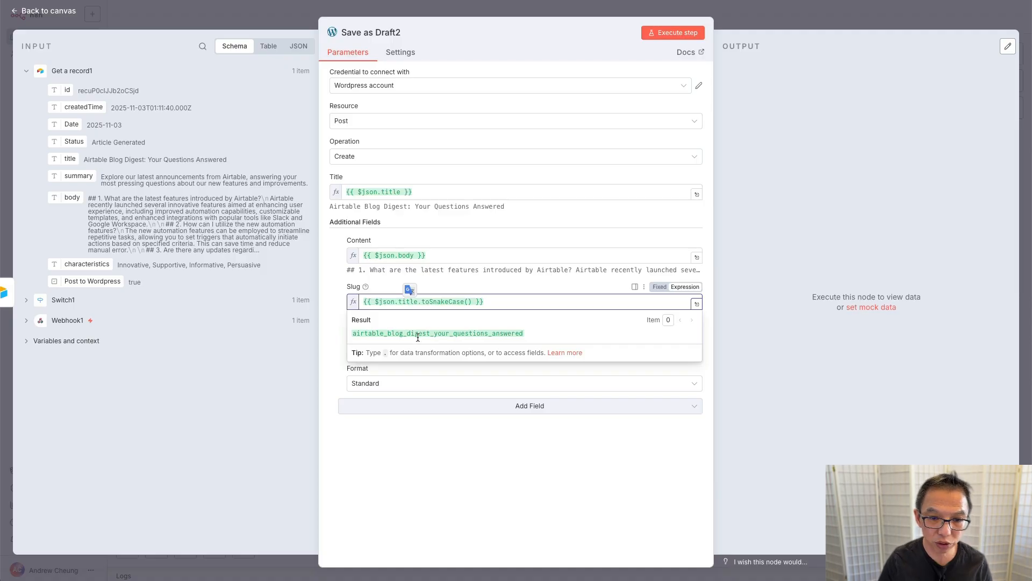
{"action": "left_click", "coordinate": [330, 319]}
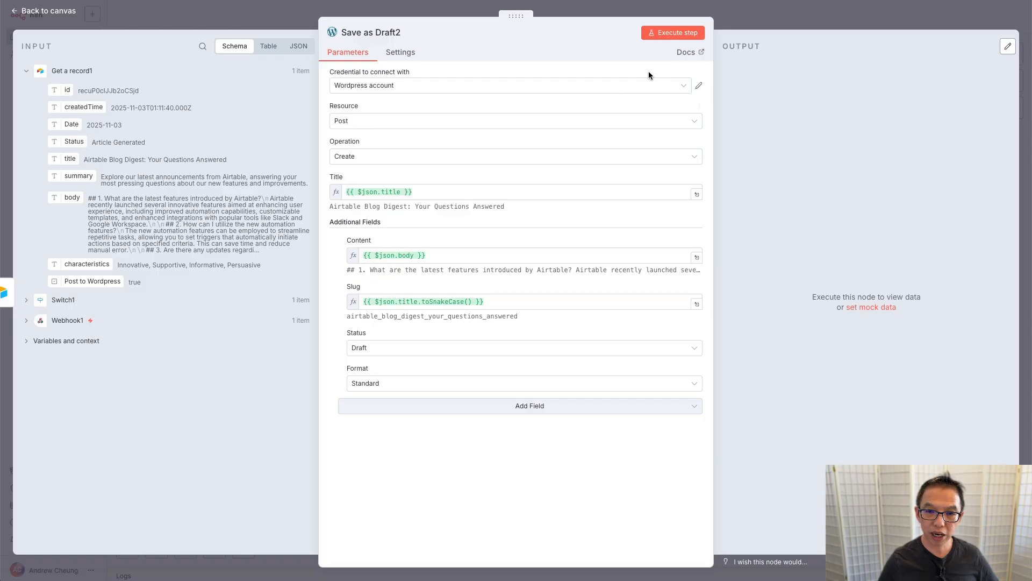
Step: Run Save as Draft2, then open the 'Airtable Blog Digest: Your Questions Answered' draft in WordPress
{"action": "left_click", "coordinate": [676, 33]}
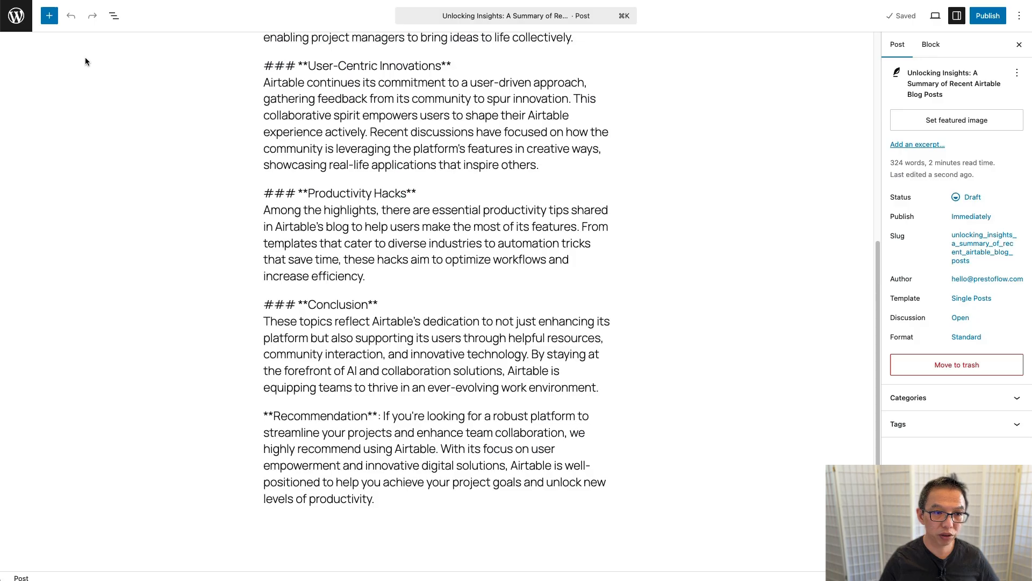
{"action": "left_click", "coordinate": [10, 18]}
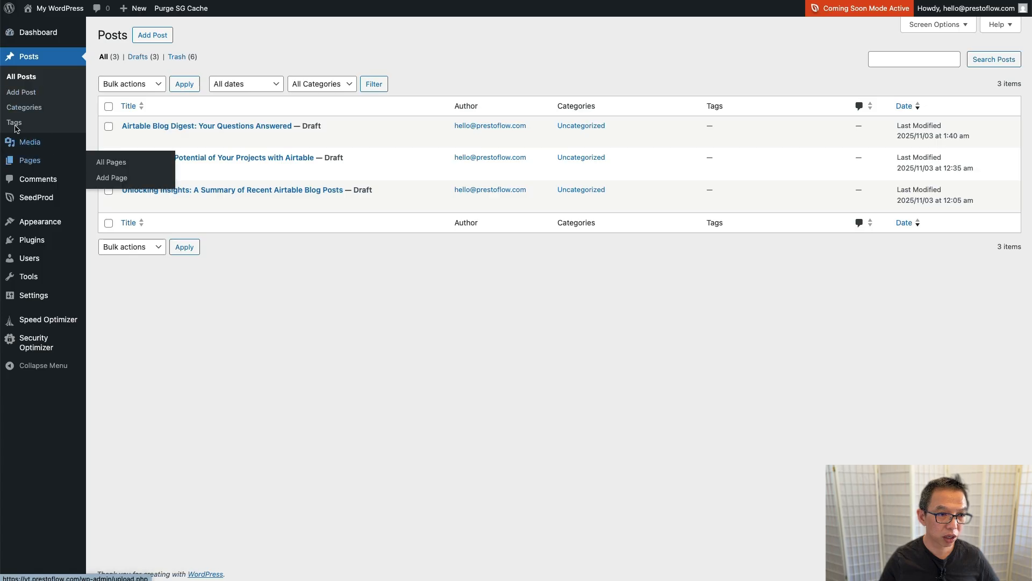
{"action": "left_click", "coordinate": [246, 127]}
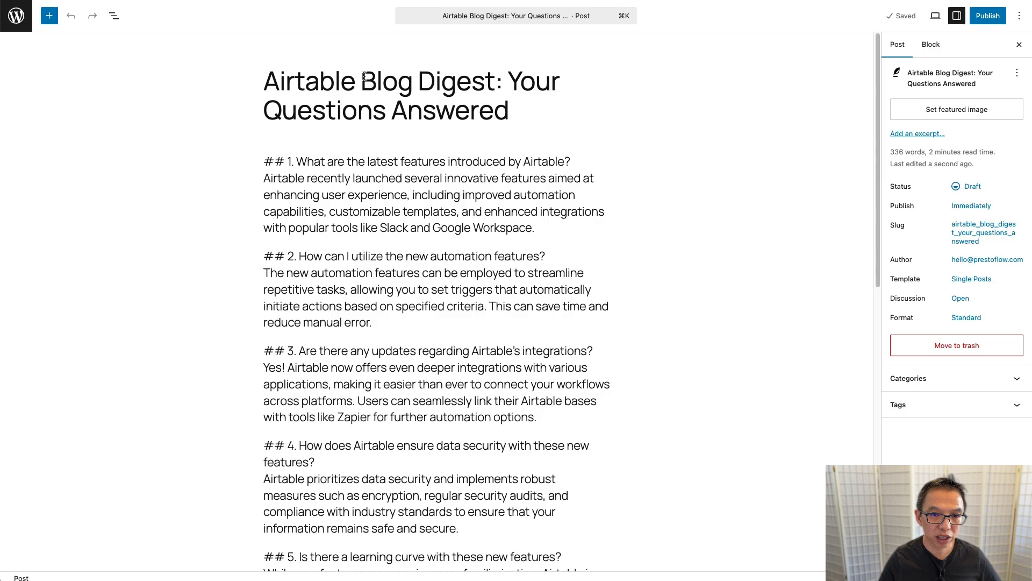
{"action": "scroll", "coordinate": [348, 161], "scroll_direction": "down", "scroll_amount": 10}
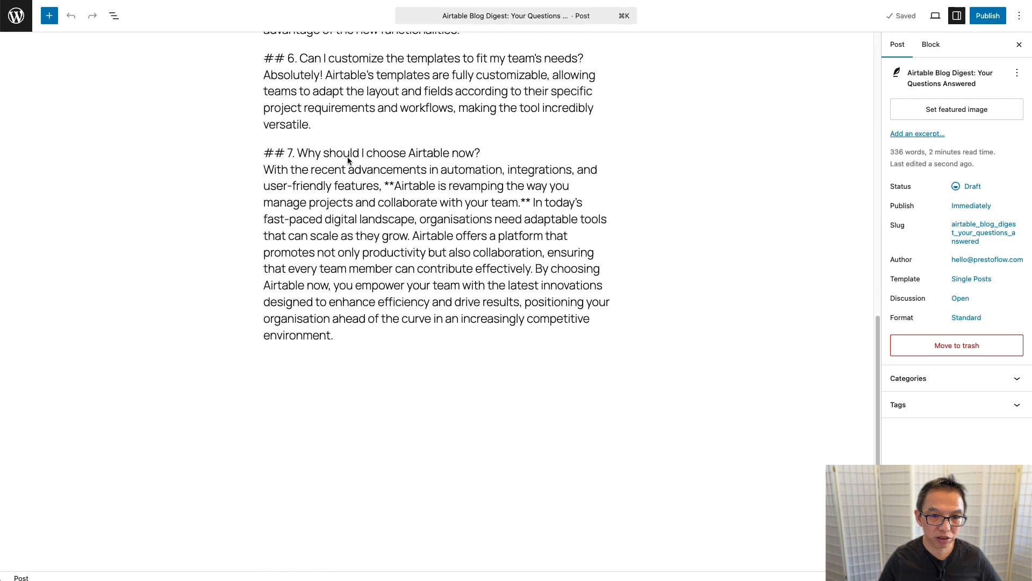
{"action": "scroll", "coordinate": [349, 161], "scroll_direction": "up", "scroll_amount": 10}
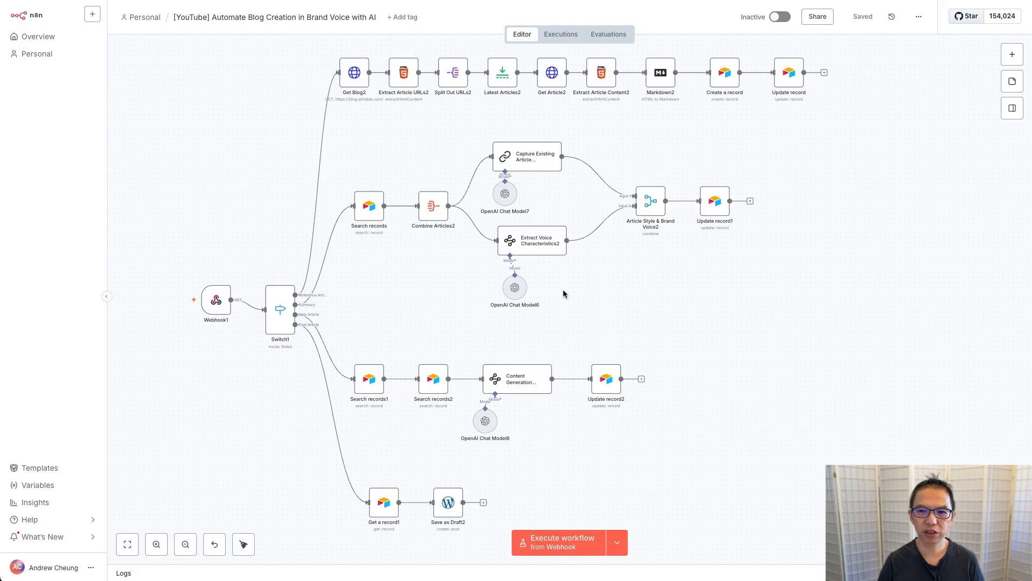
Step: Activate the workflow, view Webhook1's production URL, and return to the Airtable base
{"action": "left_click", "coordinate": [781, 18]}
{"action": "mouse_move", "coordinate": [217, 321]}
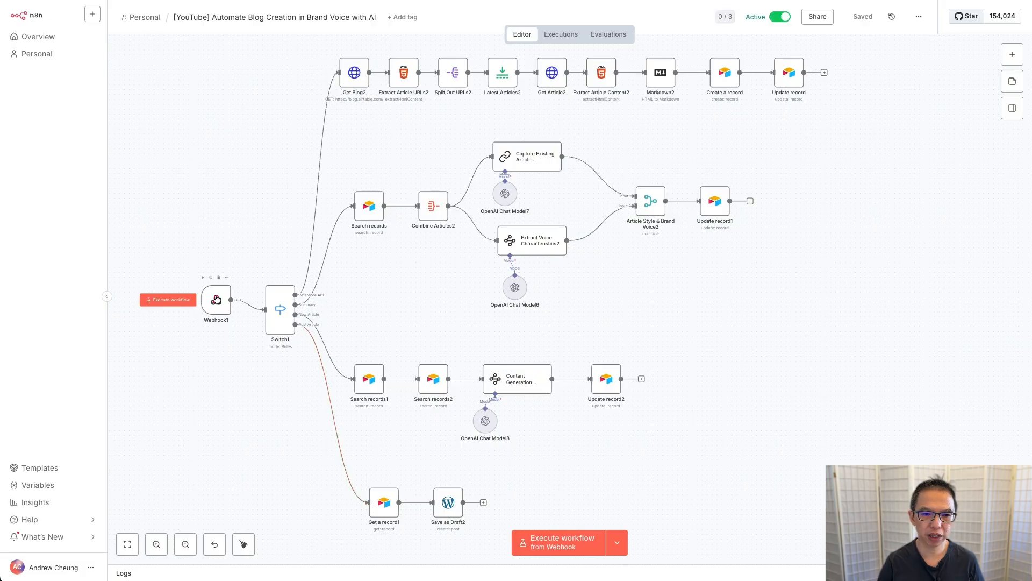
{"action": "left_click", "coordinate": [216, 300]}
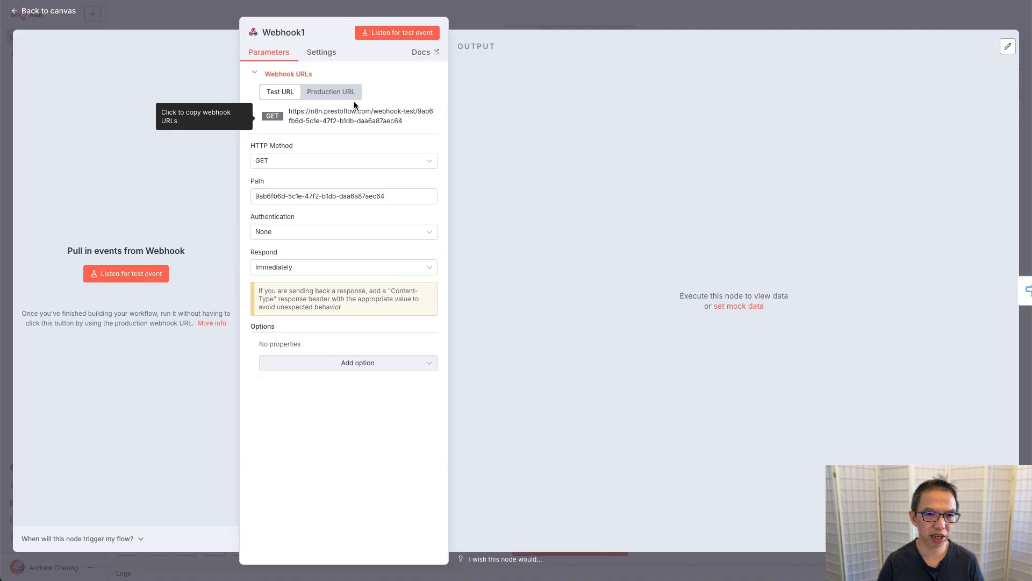
{"action": "left_click", "coordinate": [335, 92]}
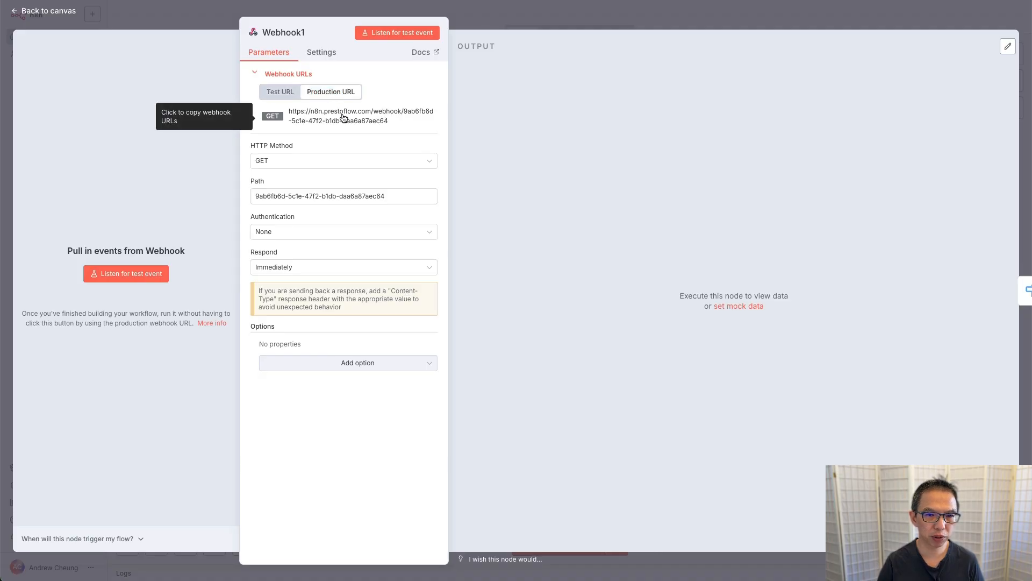
{"action": "key", "text": "ctrl+Tab"}
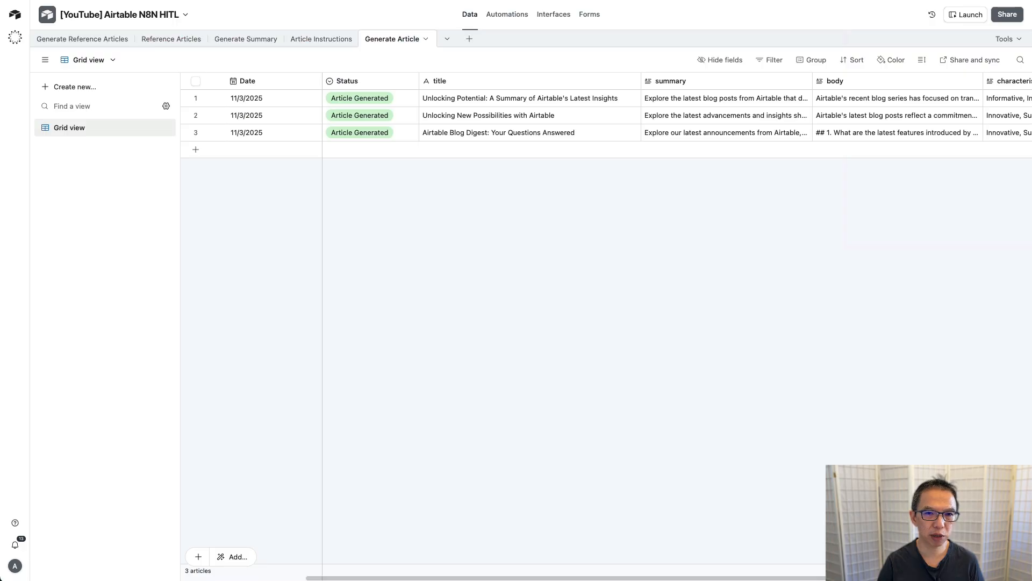
Step: Point the Get Reference Articles and Post Article automations to the production webhook URL
{"action": "left_click", "coordinate": [512, 16]}
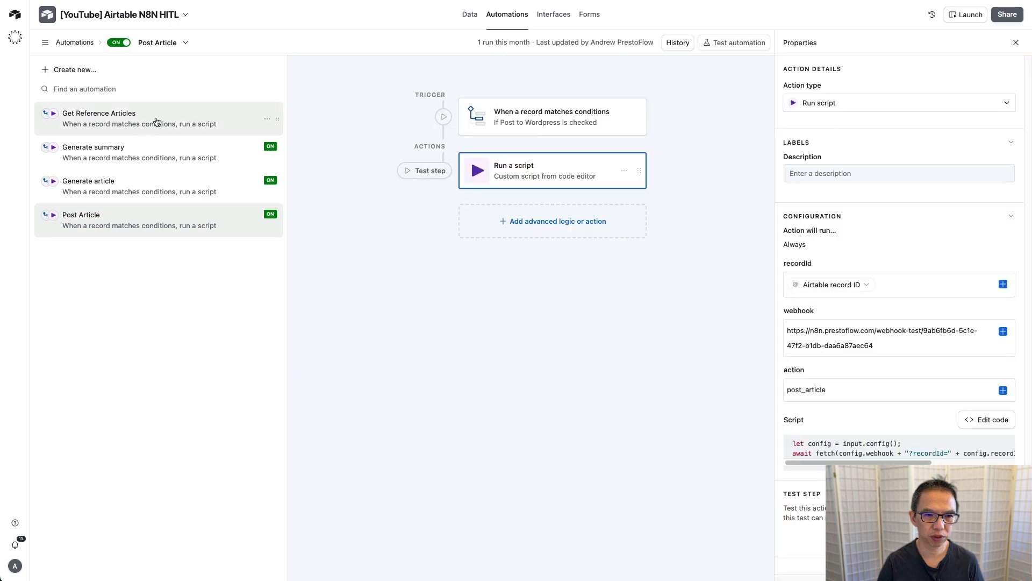
{"action": "left_click", "coordinate": [158, 119]}
{"action": "left_click", "coordinate": [867, 335]}
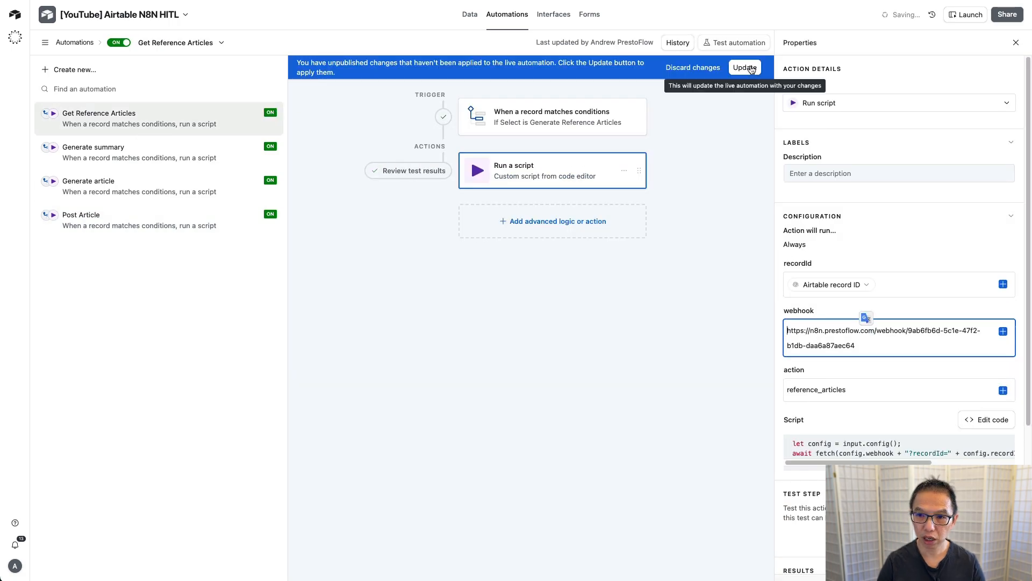
{"action": "left_click", "coordinate": [208, 224]}
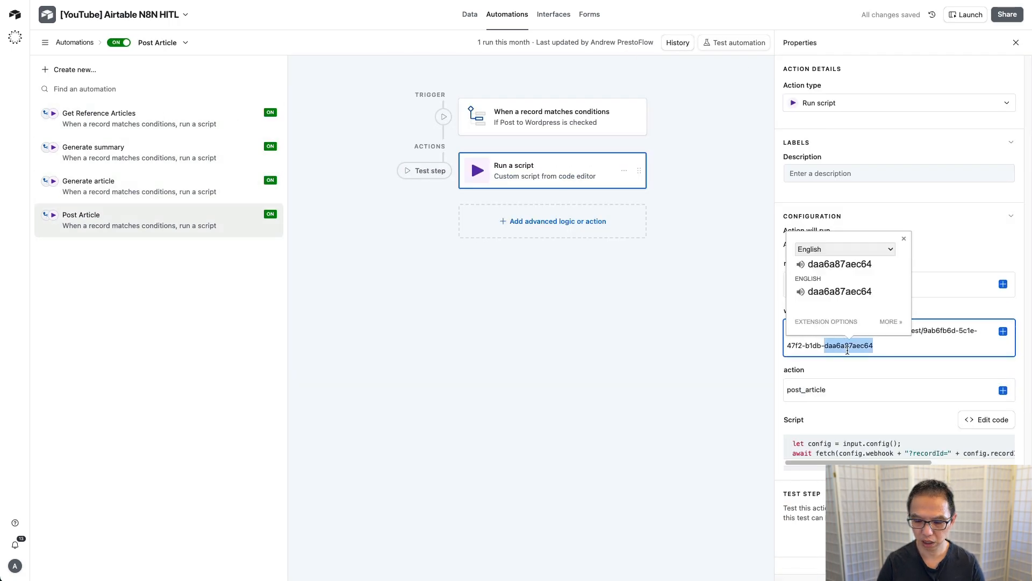
Step: Date row 2 of Generate Reference Articles 11/5/2025 and tag it Generate Reference Articles
{"action": "left_click", "coordinate": [469, 14]}
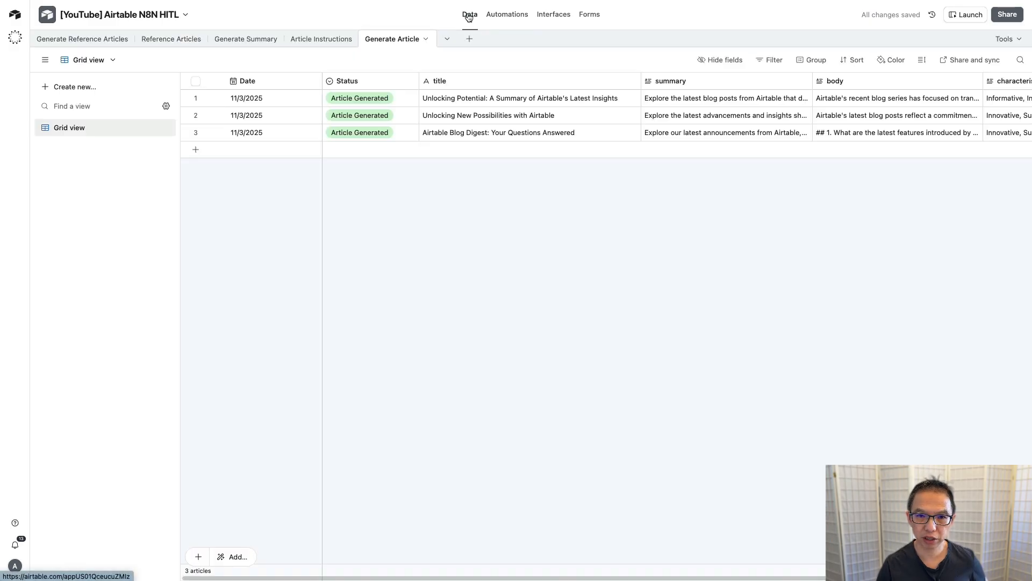
{"action": "left_click", "coordinate": [96, 41]}
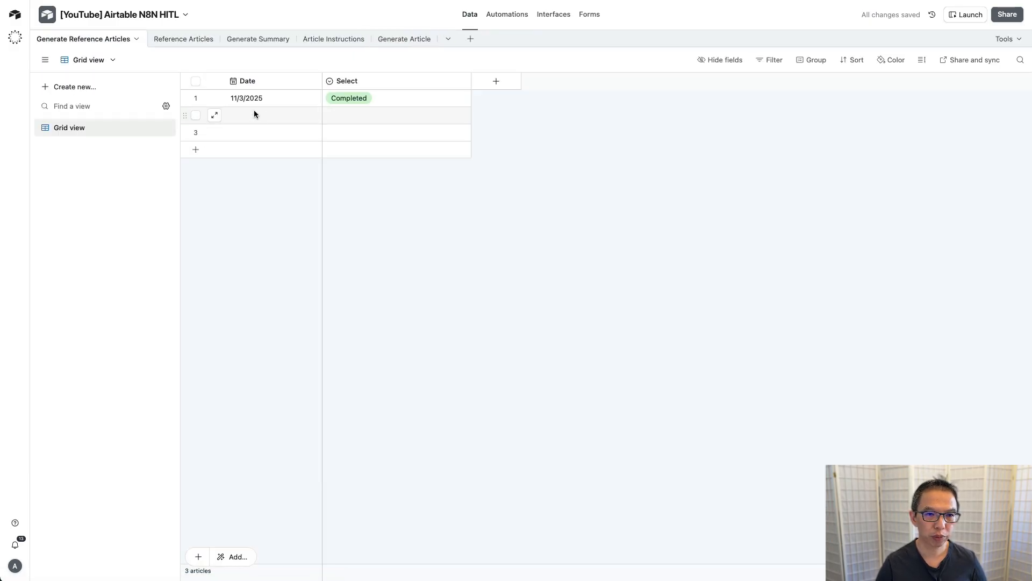
{"action": "double_click", "coordinate": [273, 114]}
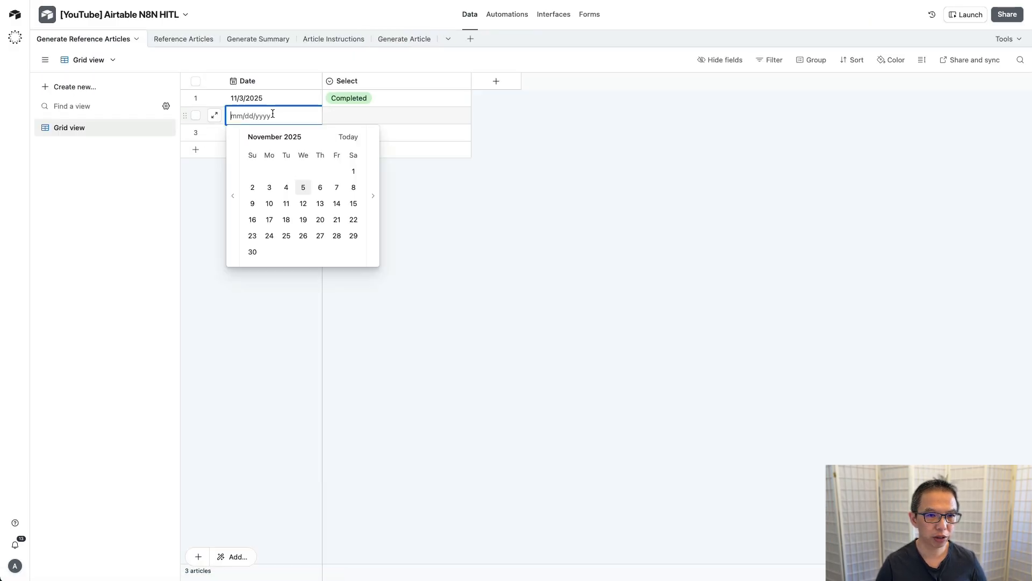
{"action": "left_click", "coordinate": [304, 188]}
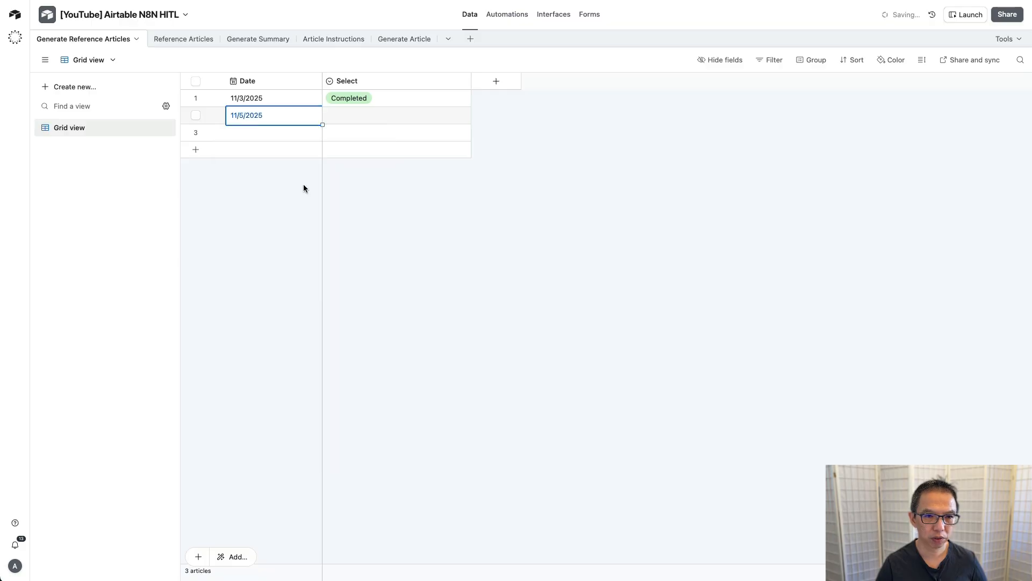
{"action": "double_click", "coordinate": [391, 115]}
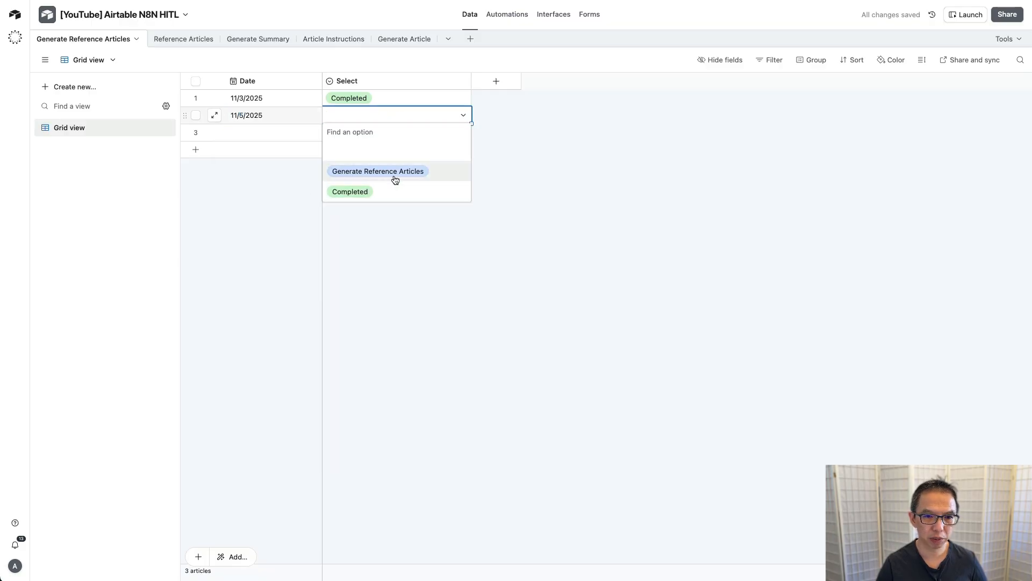
{"action": "left_click", "coordinate": [421, 172]}
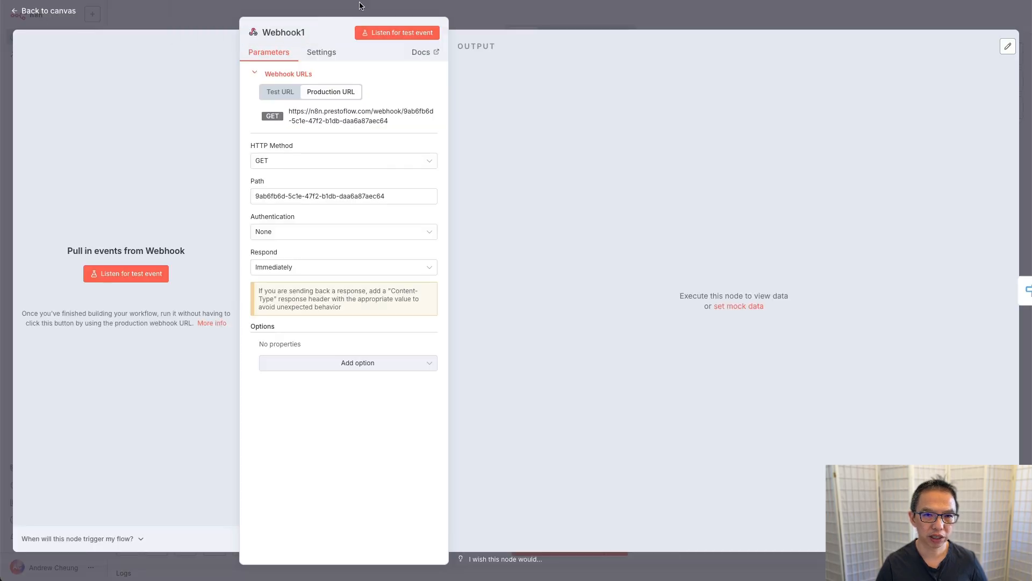
{"action": "left_click", "coordinate": [336, 11]}
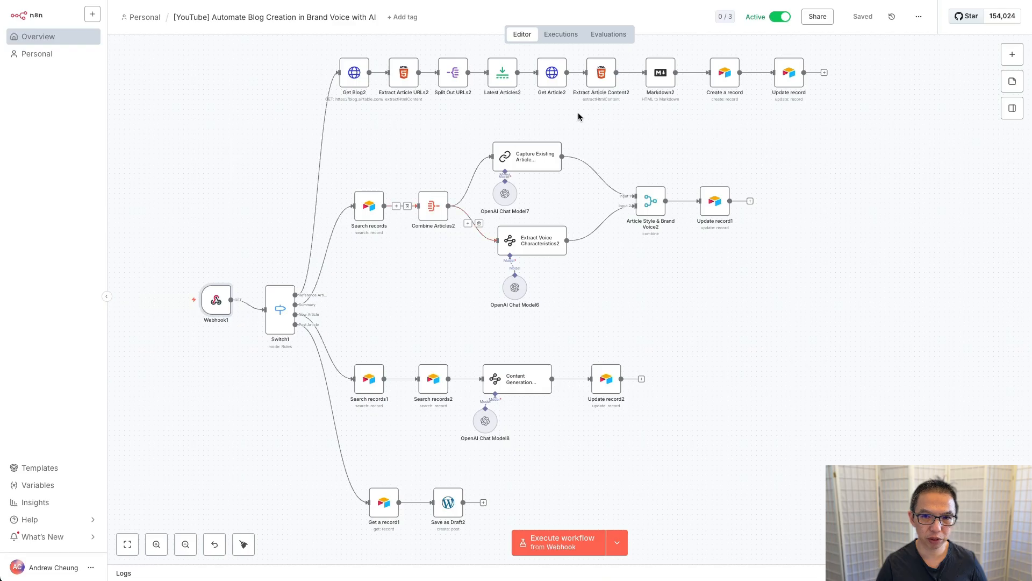
{"action": "left_click", "coordinate": [560, 36]}
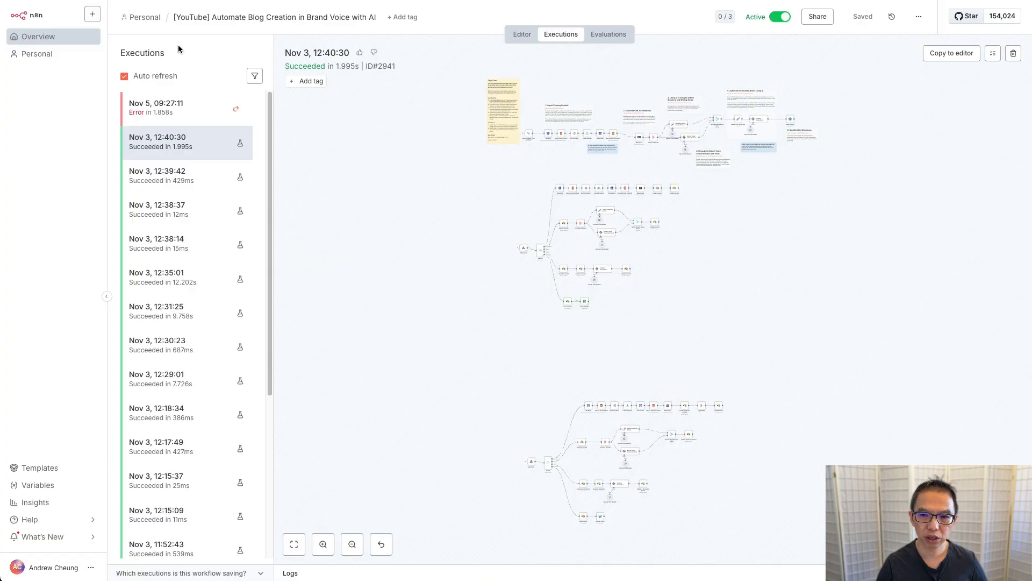
{"action": "left_click", "coordinate": [183, 108]}
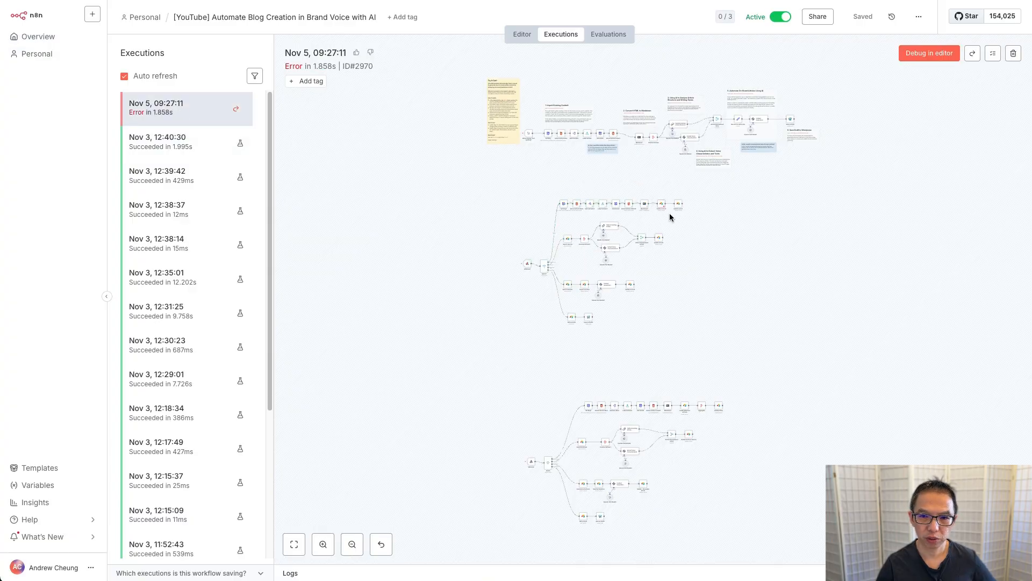
{"action": "scroll", "coordinate": [670, 213], "scroll_direction": "up", "scroll_amount": 10}
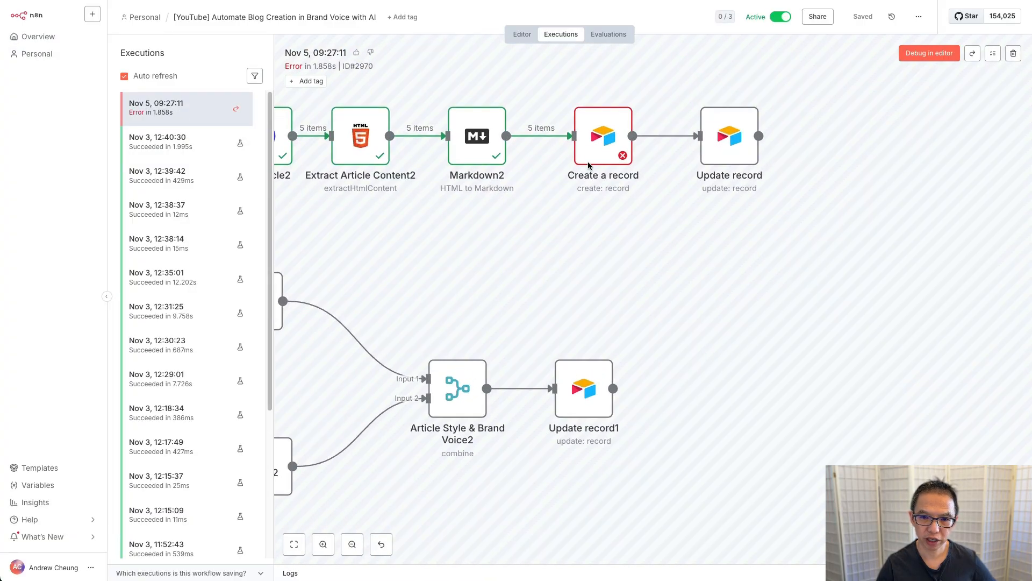
{"action": "double_click", "coordinate": [593, 141]}
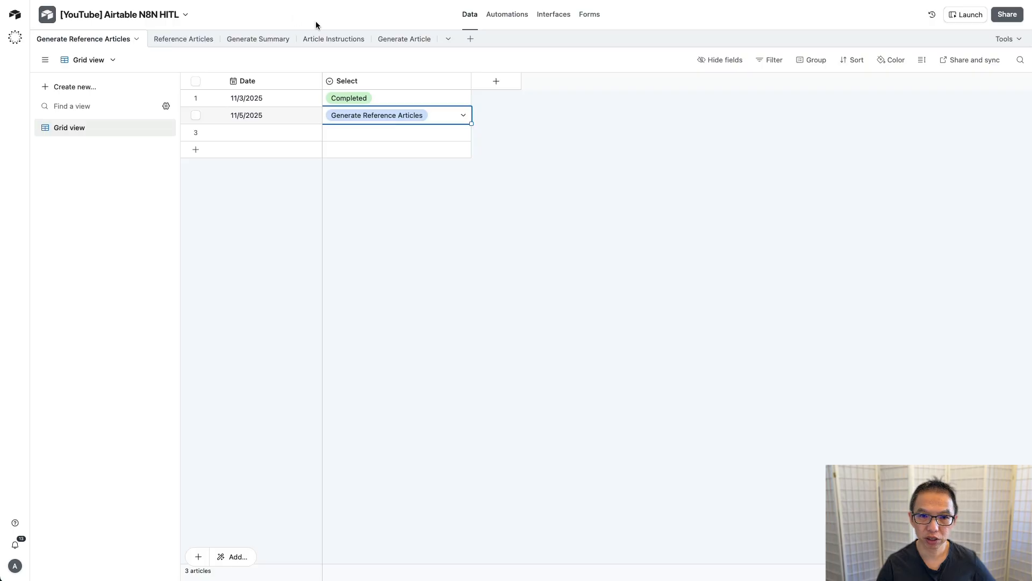
{"action": "left_click", "coordinate": [186, 39]}
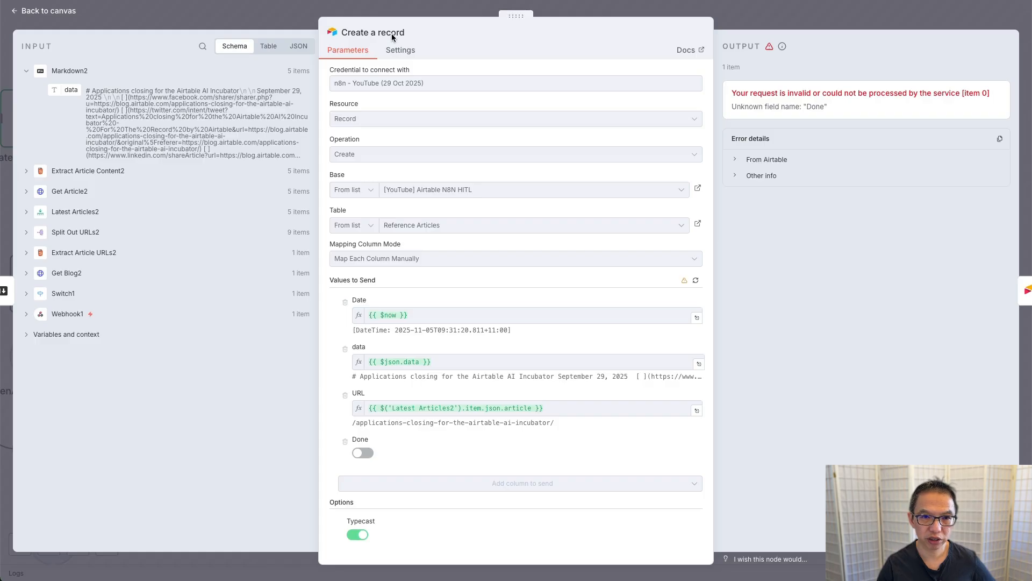
{"action": "left_click", "coordinate": [282, 17]}
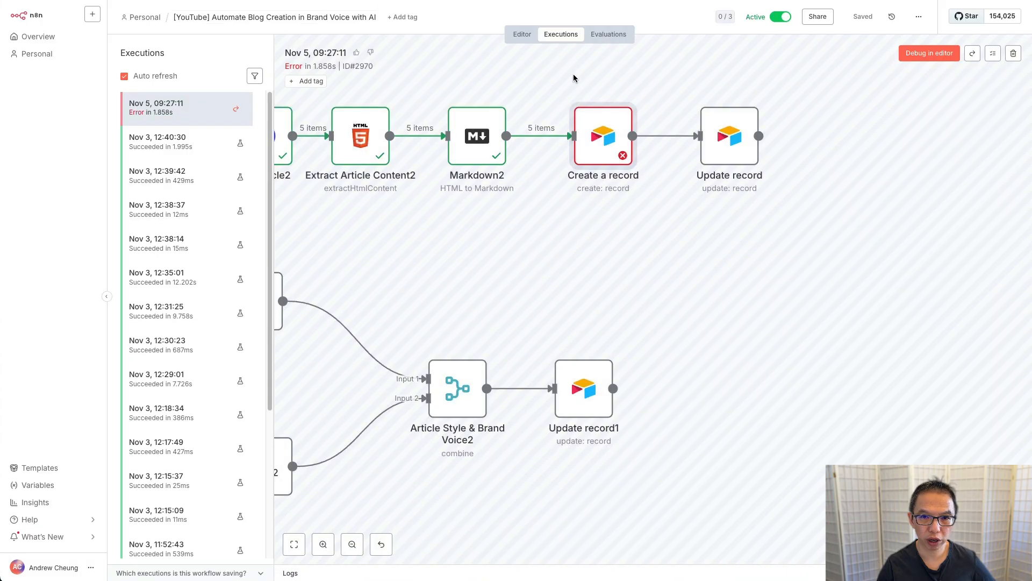
{"action": "left_click", "coordinate": [522, 37]}
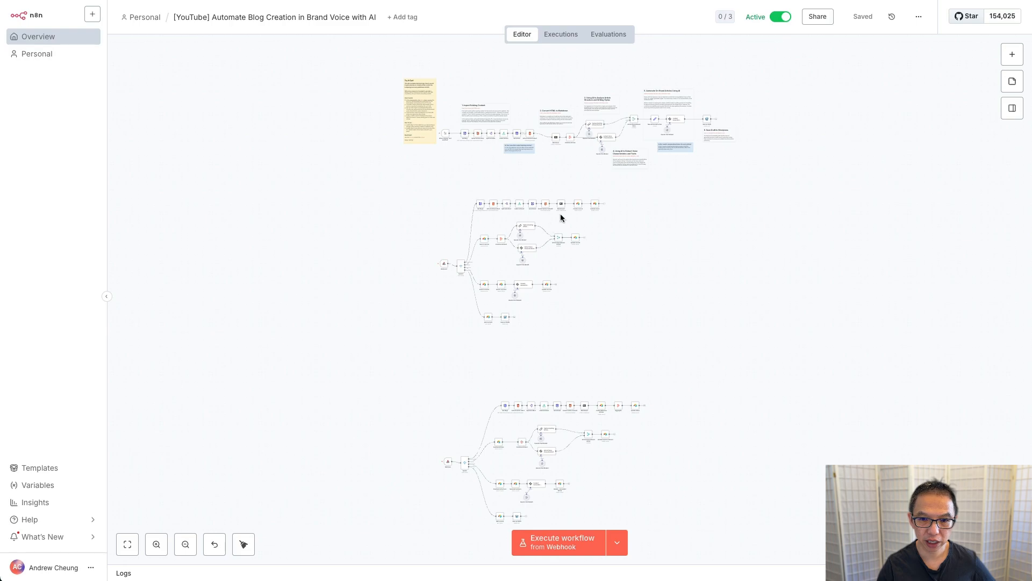
Step: Confirm the Create a record node now sends Selected alongside Date, data and URL
{"action": "scroll", "coordinate": [561, 218], "scroll_direction": "up", "scroll_amount": 5}
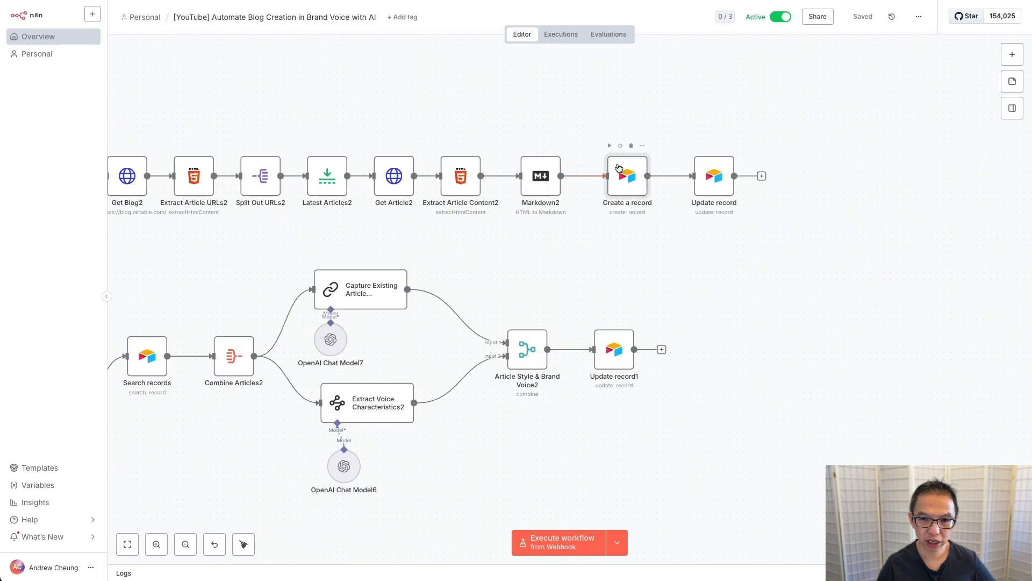
{"action": "double_click", "coordinate": [618, 168]}
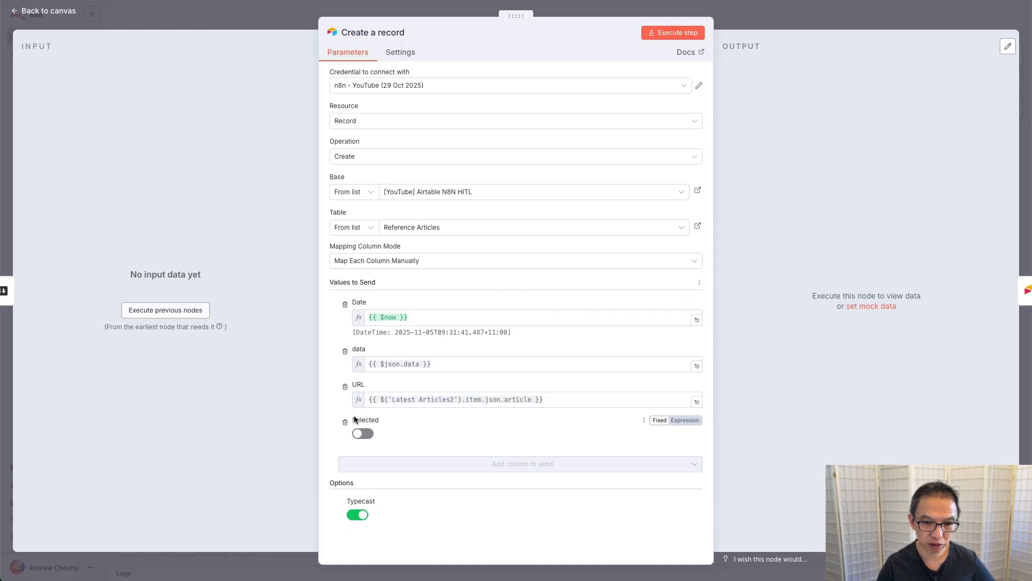
{"action": "left_click", "coordinate": [269, 12]}
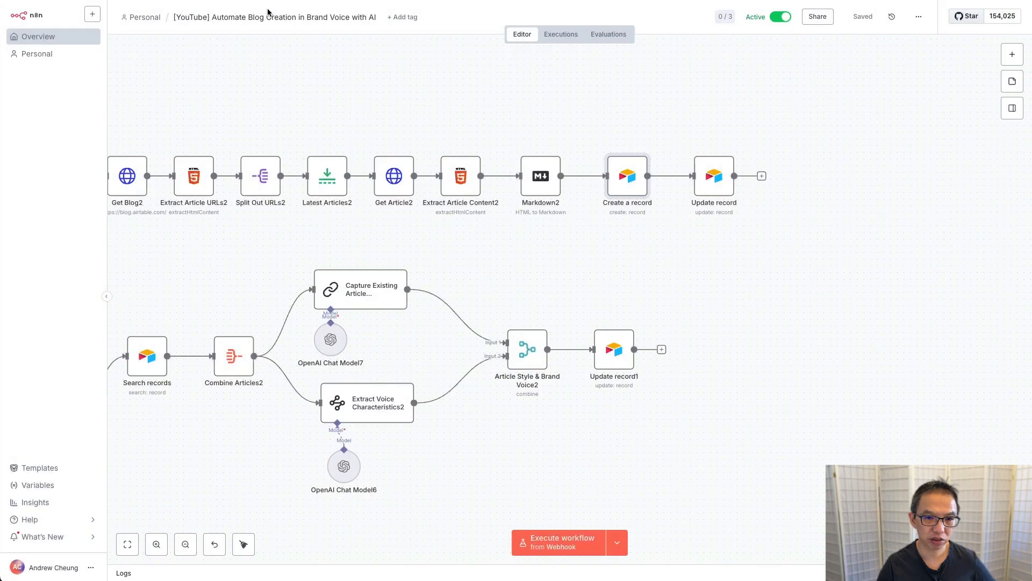
Step: Clear and reselect Generate Reference Articles on the 11/5/2025 row to retrigger the workflow
{"action": "key", "text": "ctrl+Tab"}
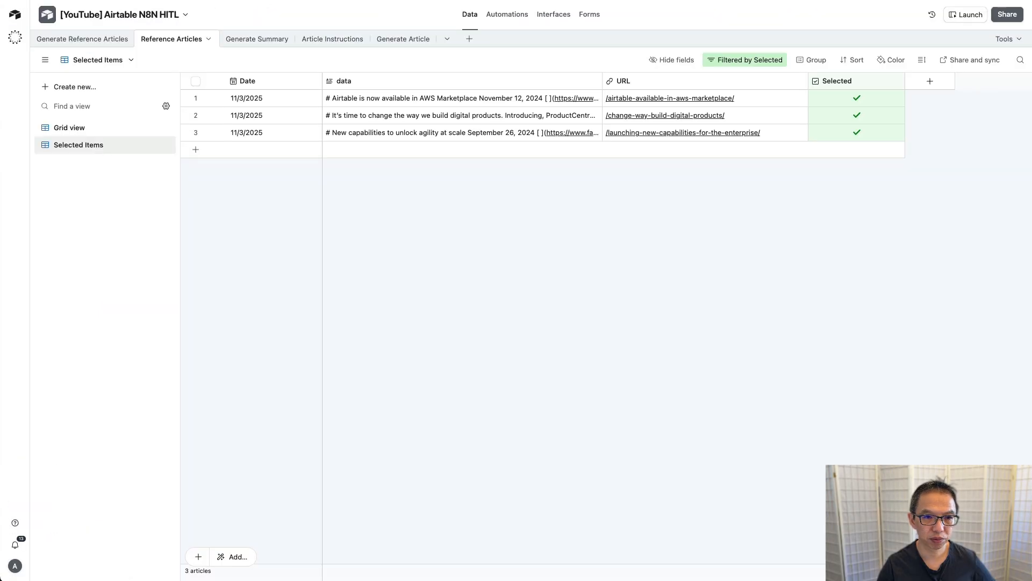
{"action": "left_click", "coordinate": [86, 39]}
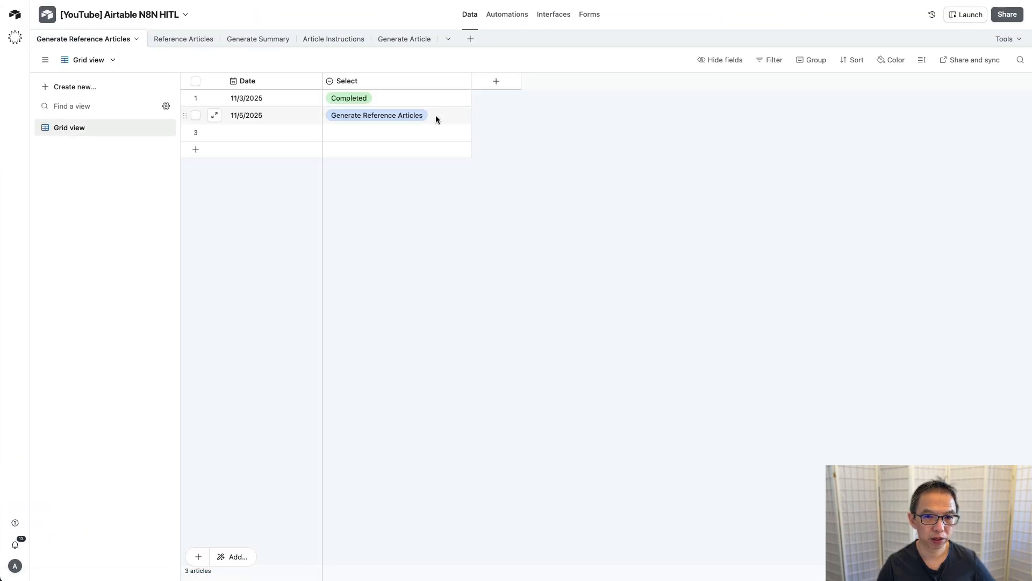
{"action": "left_click", "coordinate": [449, 115]}
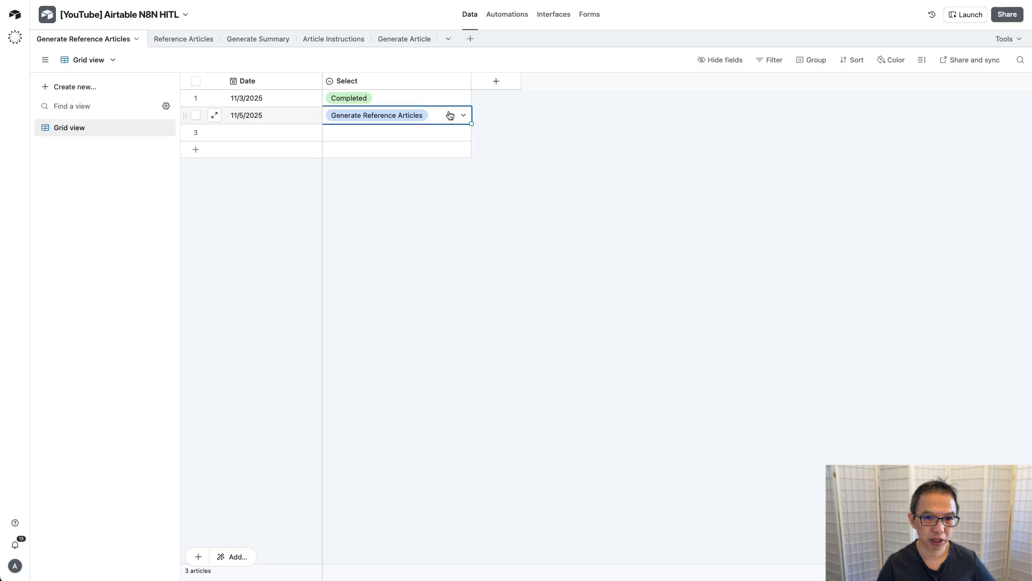
{"action": "left_click", "coordinate": [450, 115]}
{"action": "left_click", "coordinate": [395, 150]}
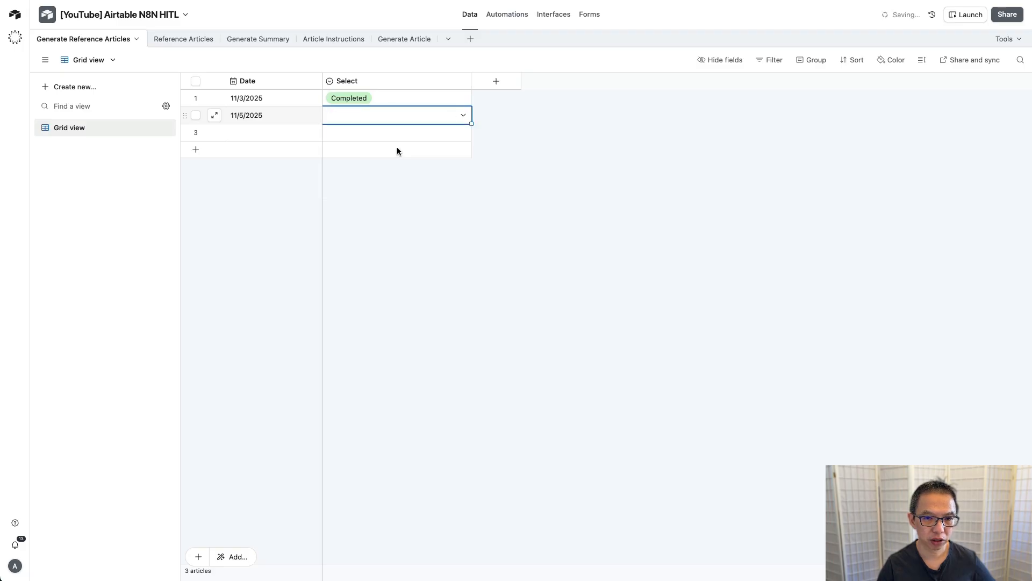
{"action": "left_click", "coordinate": [458, 114]}
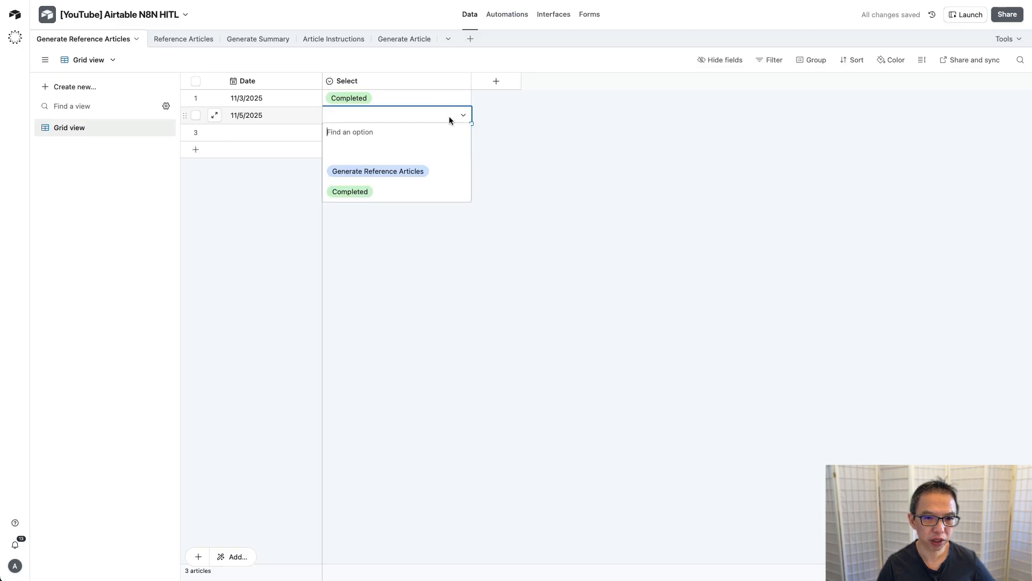
{"action": "left_click", "coordinate": [446, 172]}
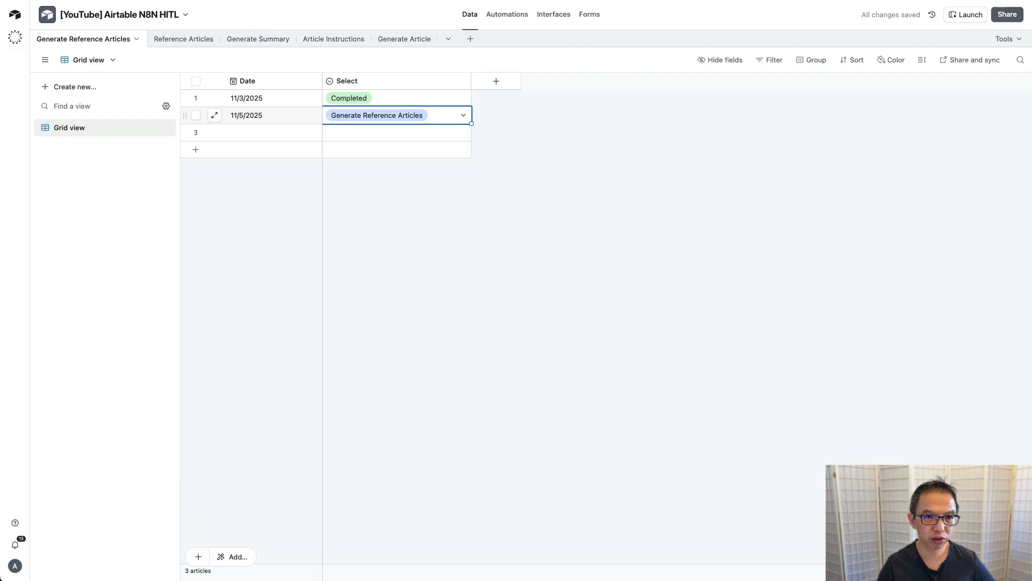
{"action": "key", "text": "ctrl+Tab"}
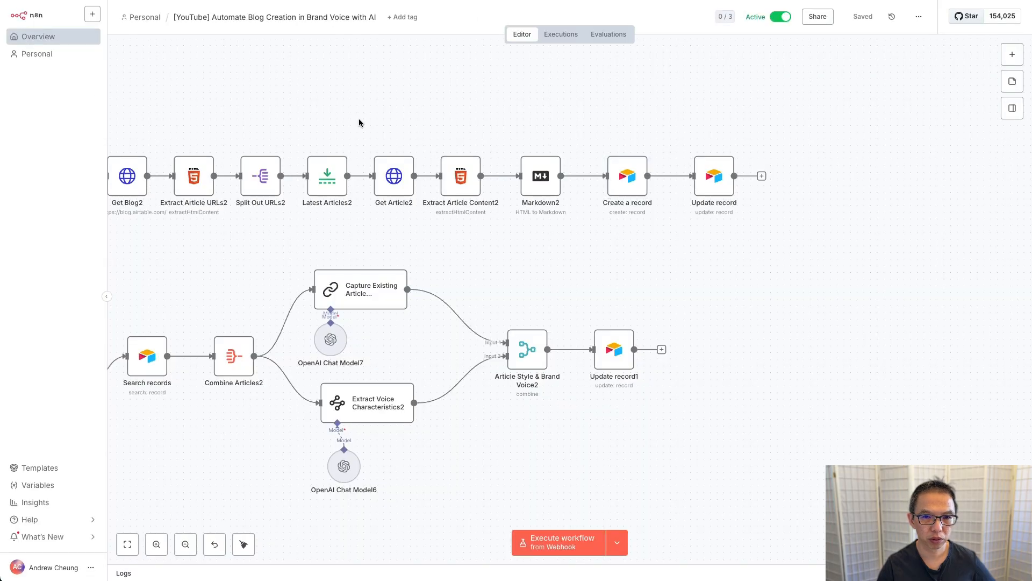
Step: Confirm a new successful run in the workflow's Executions list, then return to Airtable
{"action": "scroll", "coordinate": [359, 119], "scroll_direction": "down", "scroll_amount": 5}
{"action": "left_click", "coordinate": [559, 35]}
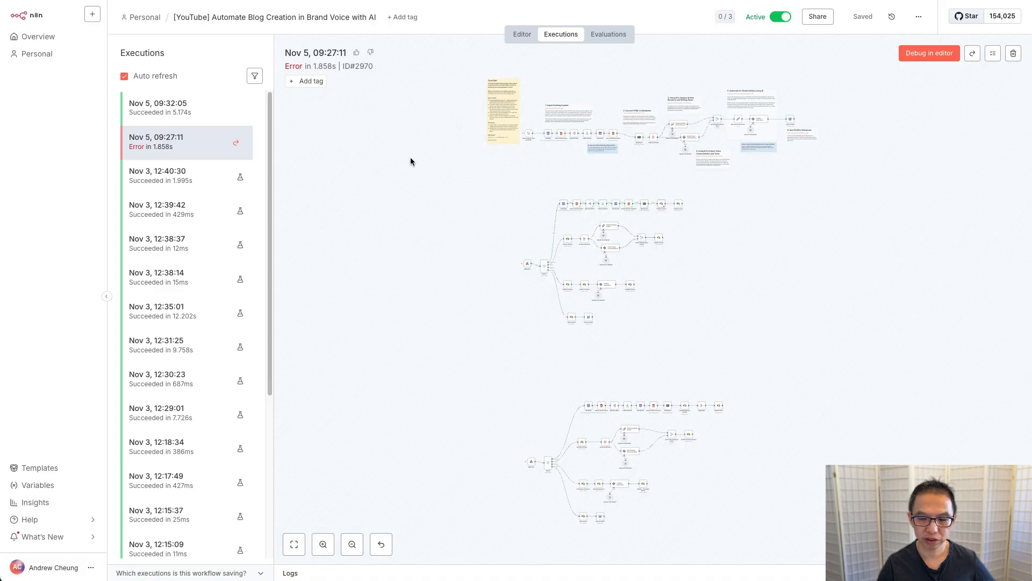
{"action": "key", "text": "ctrl+Tab"}
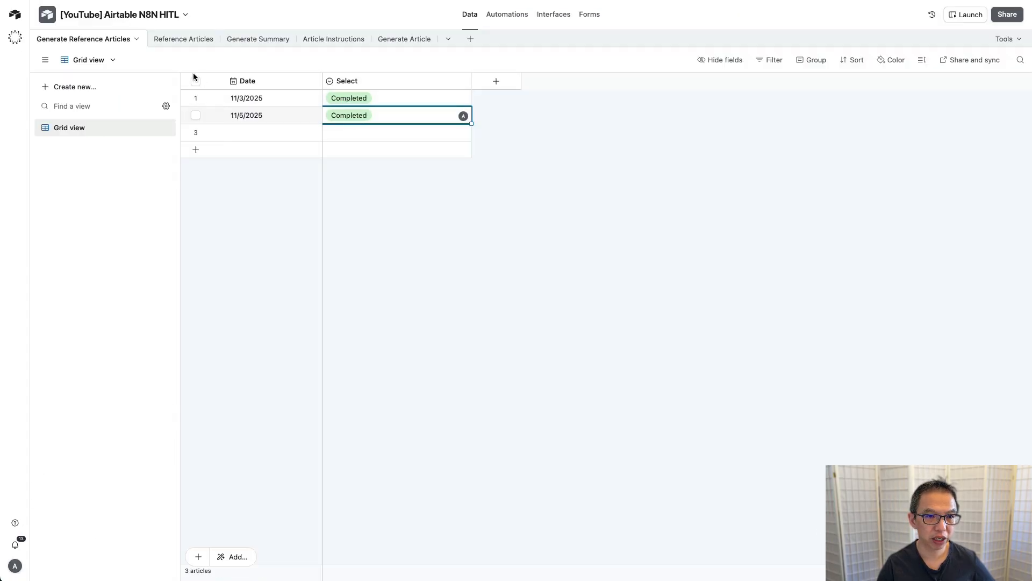
Step: Untick Selected on Reference Articles rows 3–5 and tick it on rows 9 and 10
{"action": "left_click", "coordinate": [187, 45]}
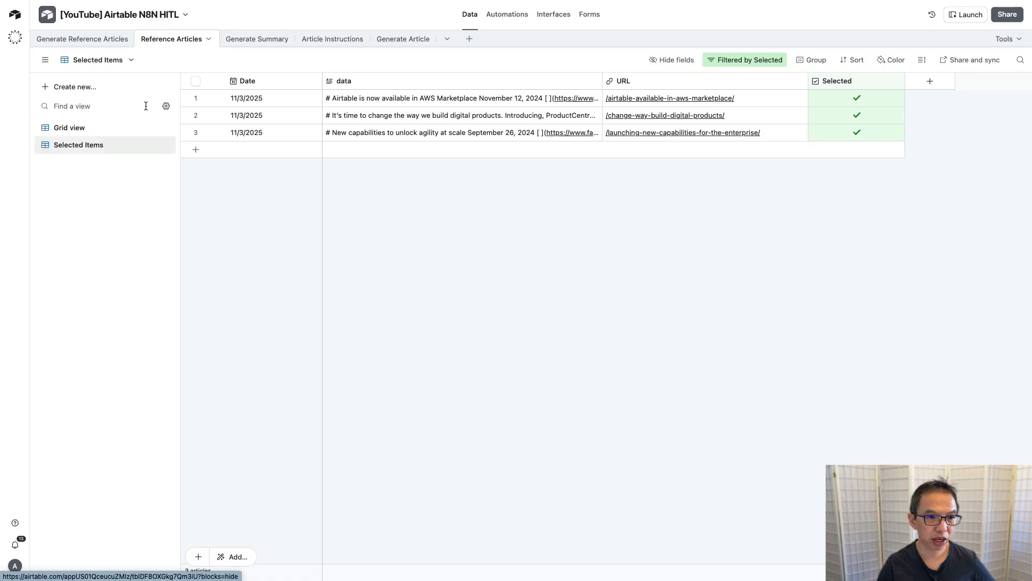
{"action": "left_click", "coordinate": [84, 129]}
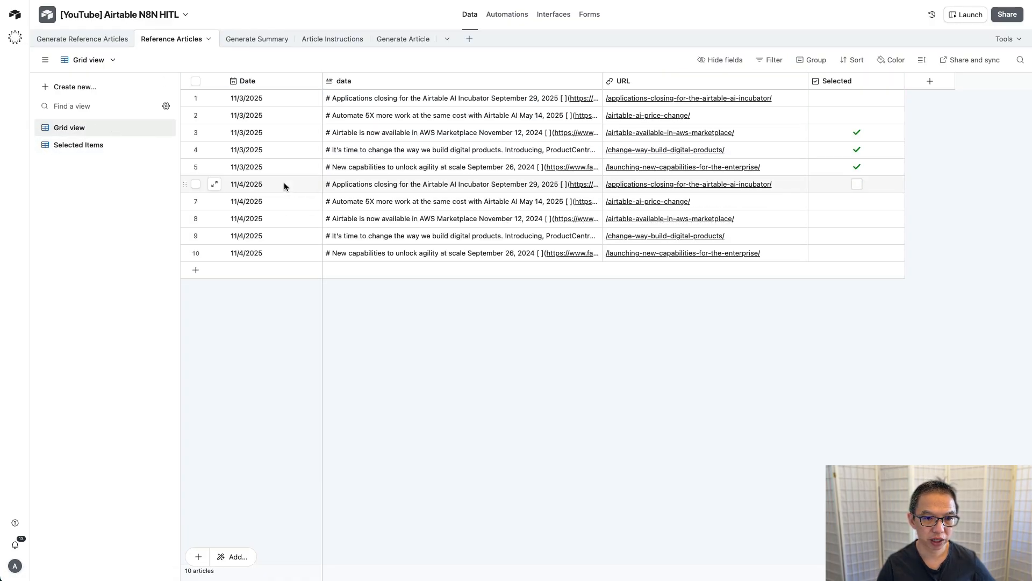
{"action": "left_click", "coordinate": [196, 184]}
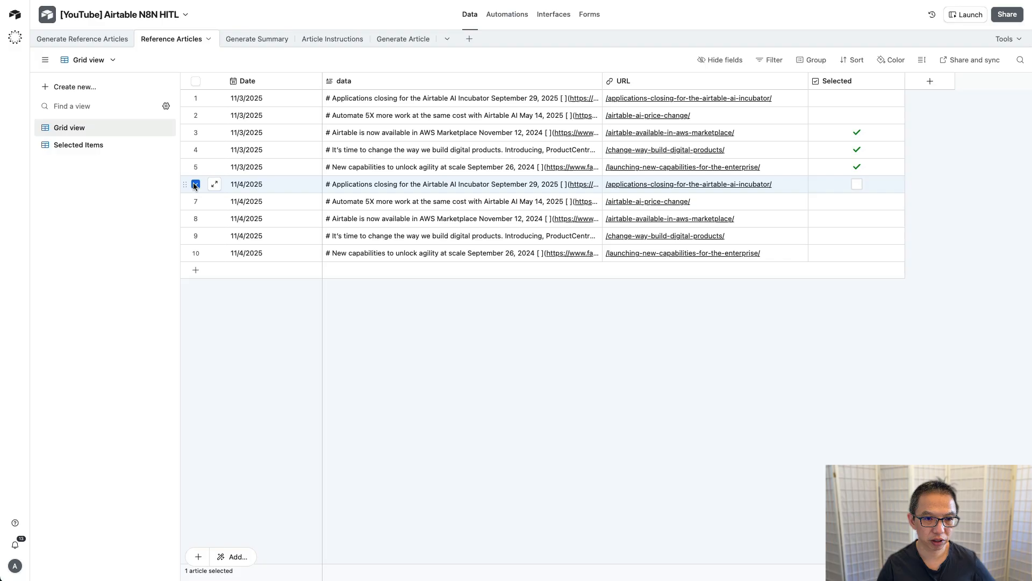
{"action": "left_click", "coordinate": [196, 252], "text": "shift"}
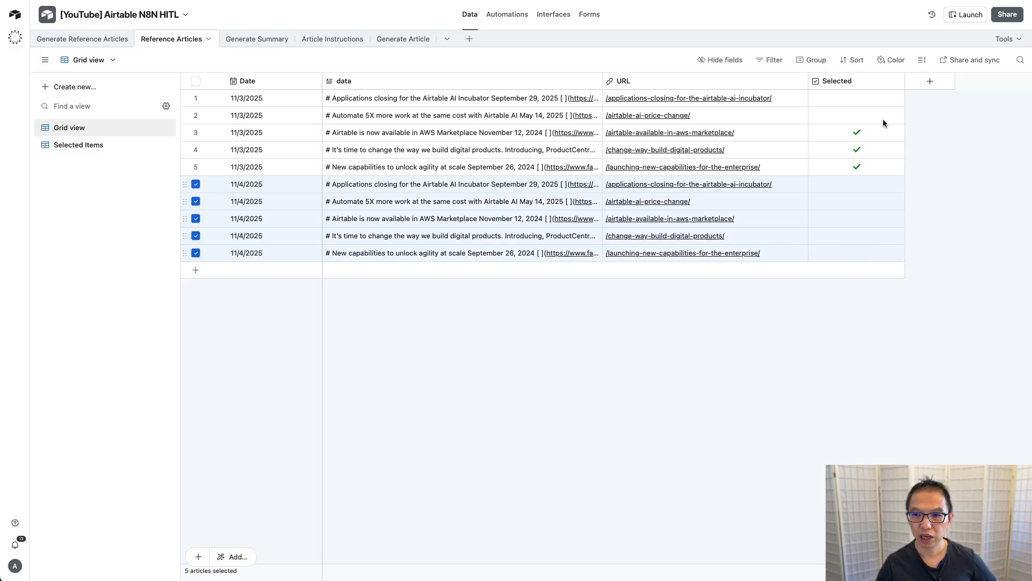
{"action": "left_click", "coordinate": [858, 133]}
{"action": "left_click", "coordinate": [859, 150]}
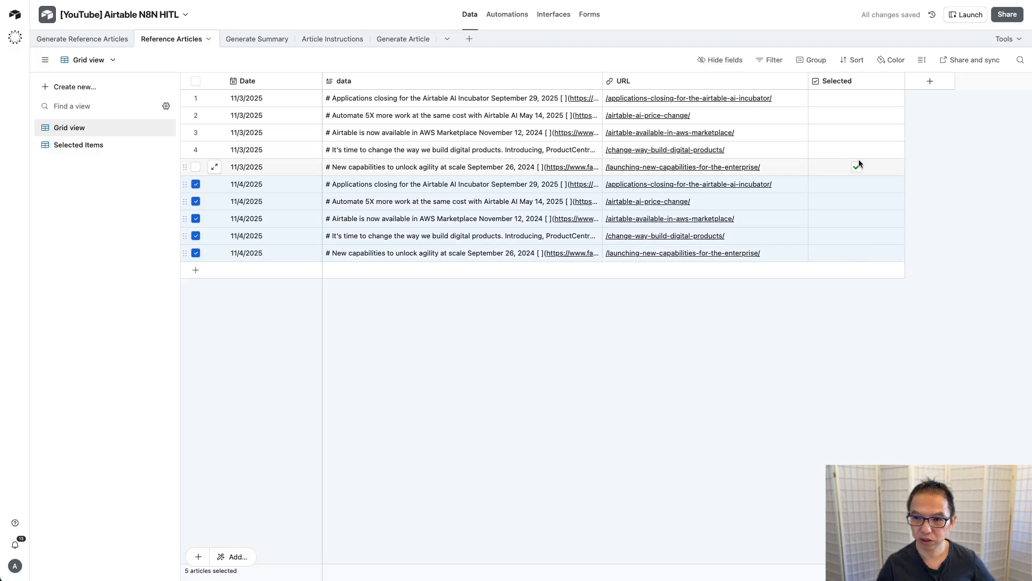
{"action": "left_click", "coordinate": [858, 167]}
{"action": "left_click", "coordinate": [857, 236]}
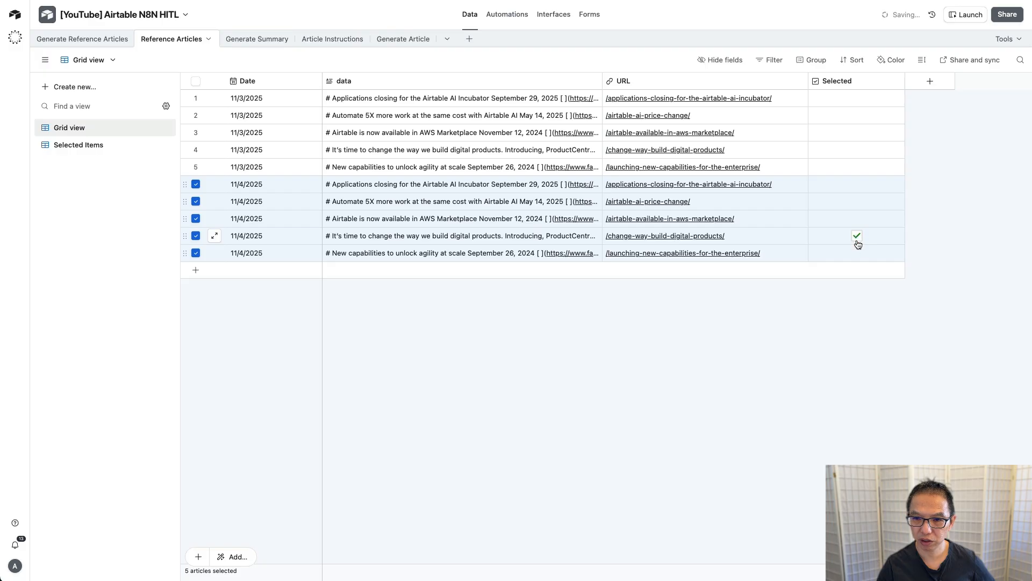
{"action": "left_click", "coordinate": [858, 254]}
{"action": "left_click", "coordinate": [627, 324]}
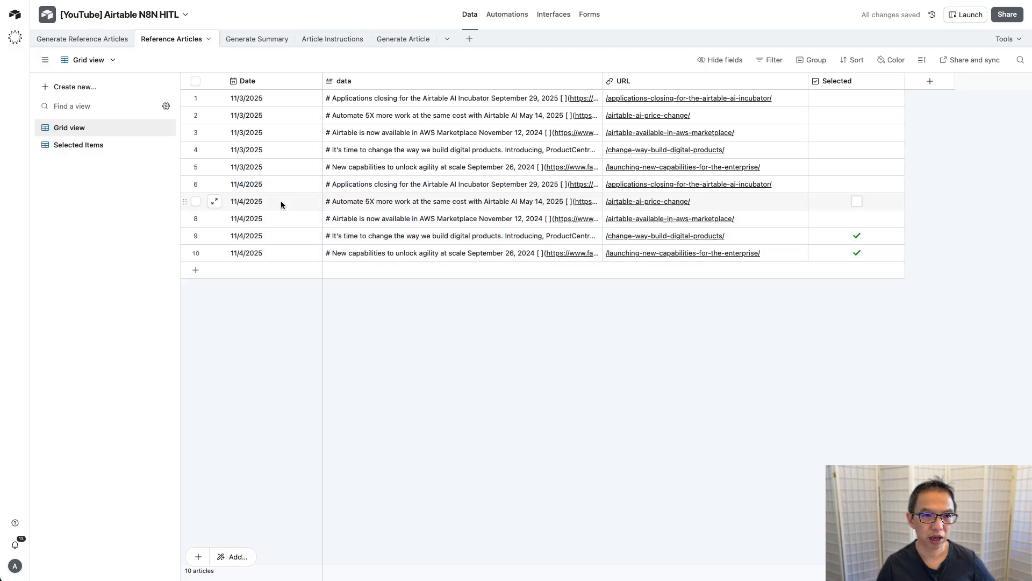
{"action": "left_click", "coordinate": [263, 41]}
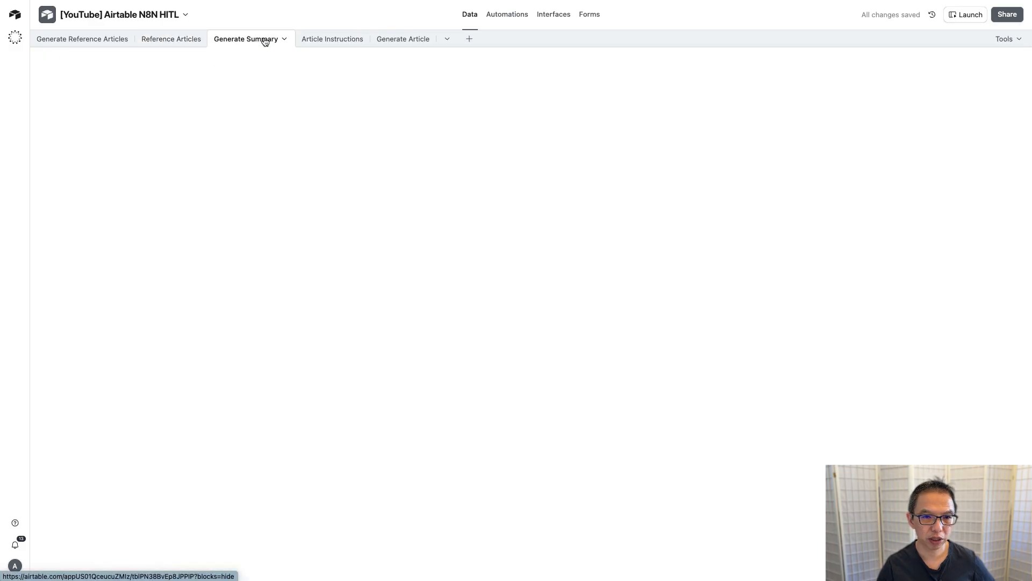
Step: Add an 11/5/2025 summary record with Status Submit for Generation
{"action": "left_click", "coordinate": [197, 115]}
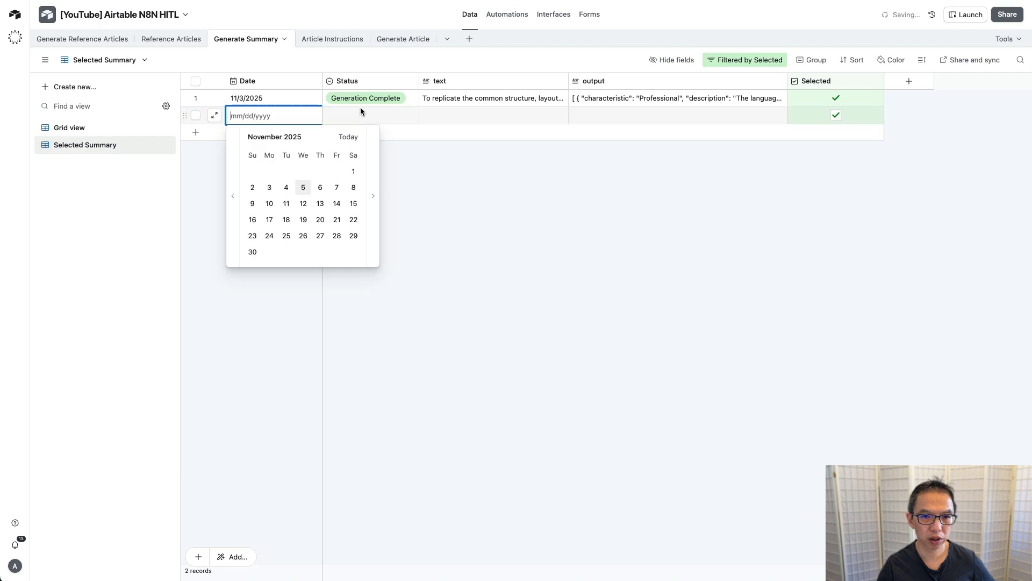
{"action": "left_click", "coordinate": [302, 188]}
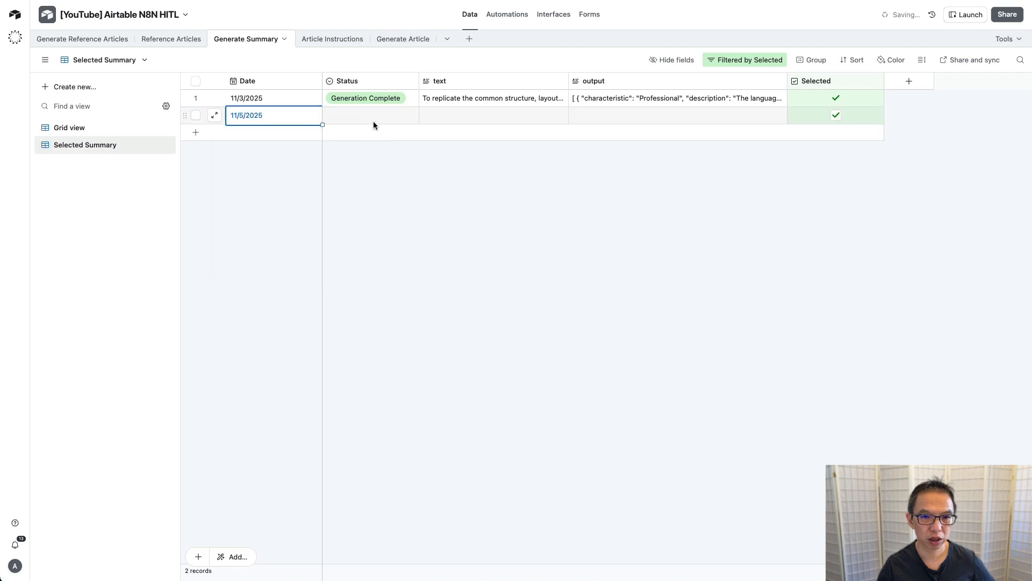
{"action": "left_click", "coordinate": [389, 118]}
{"action": "left_click", "coordinate": [389, 118]}
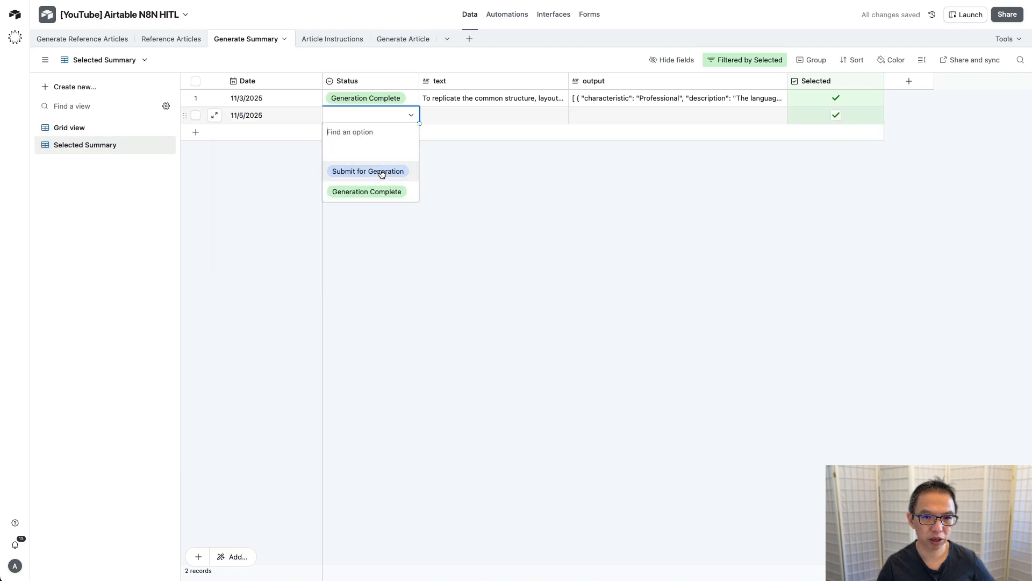
{"action": "left_click", "coordinate": [381, 172]}
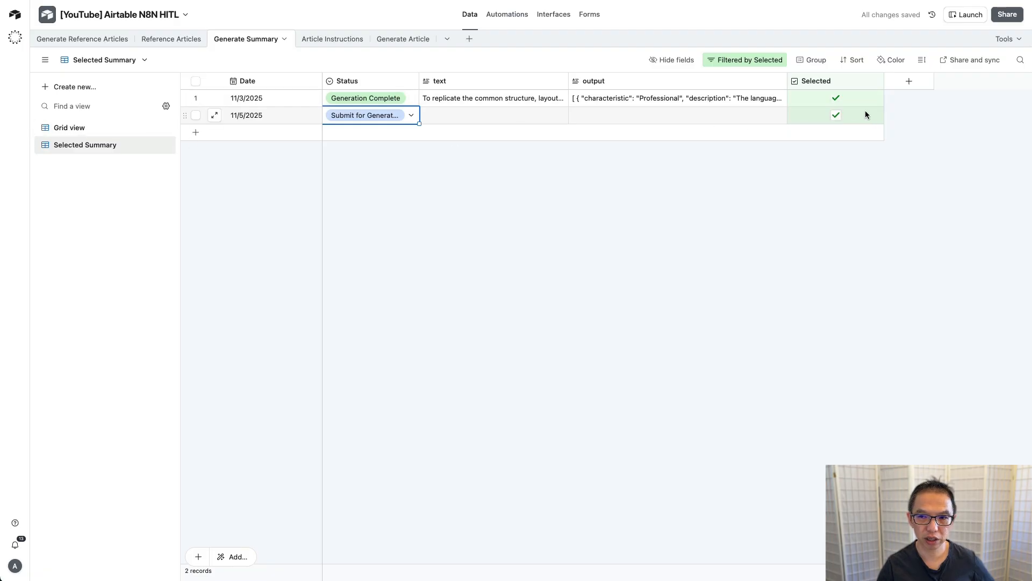
Step: Untick the pending summary and delete the two blank summary records
{"action": "left_click", "coordinate": [834, 120]}
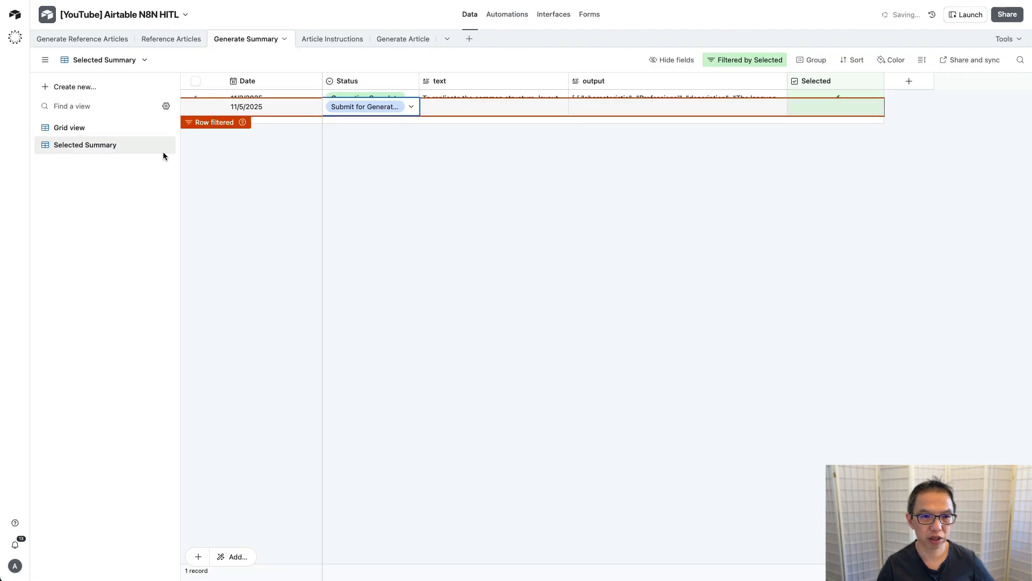
{"action": "left_click", "coordinate": [96, 129]}
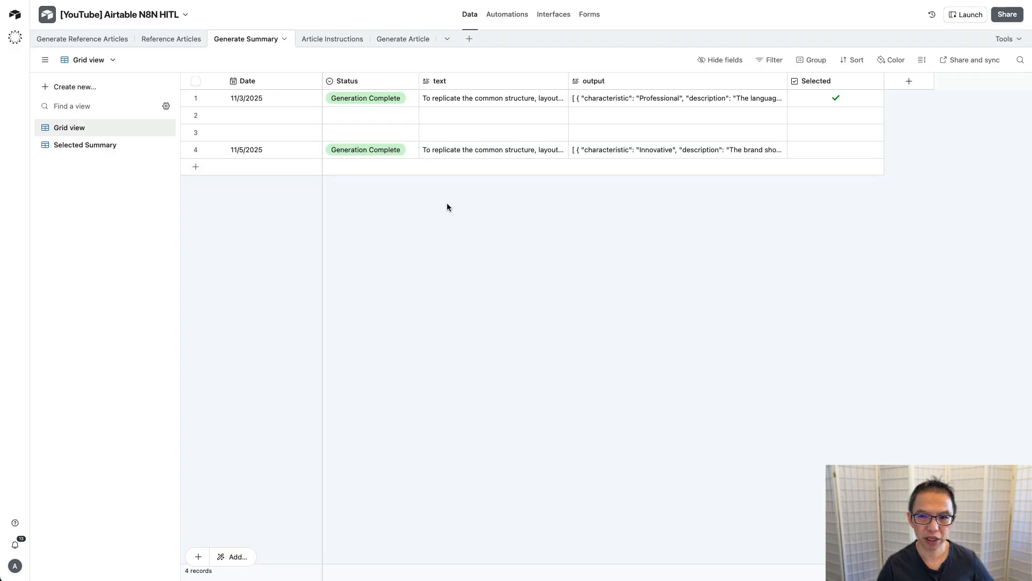
{"action": "left_click", "coordinate": [195, 133]}
{"action": "left_click", "coordinate": [196, 115]}
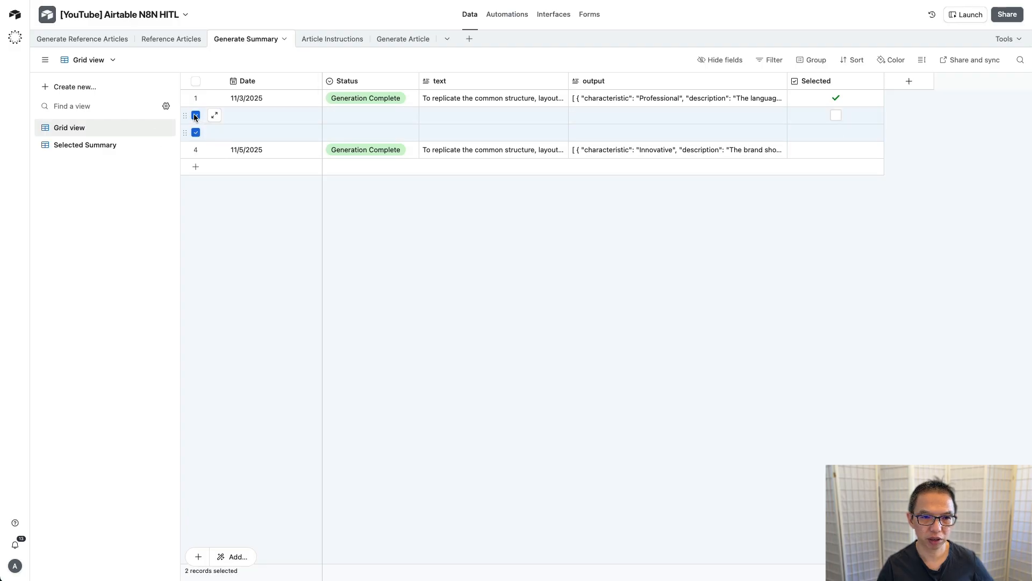
{"action": "right_click", "coordinate": [198, 114]}
{"action": "left_click", "coordinate": [254, 157]}
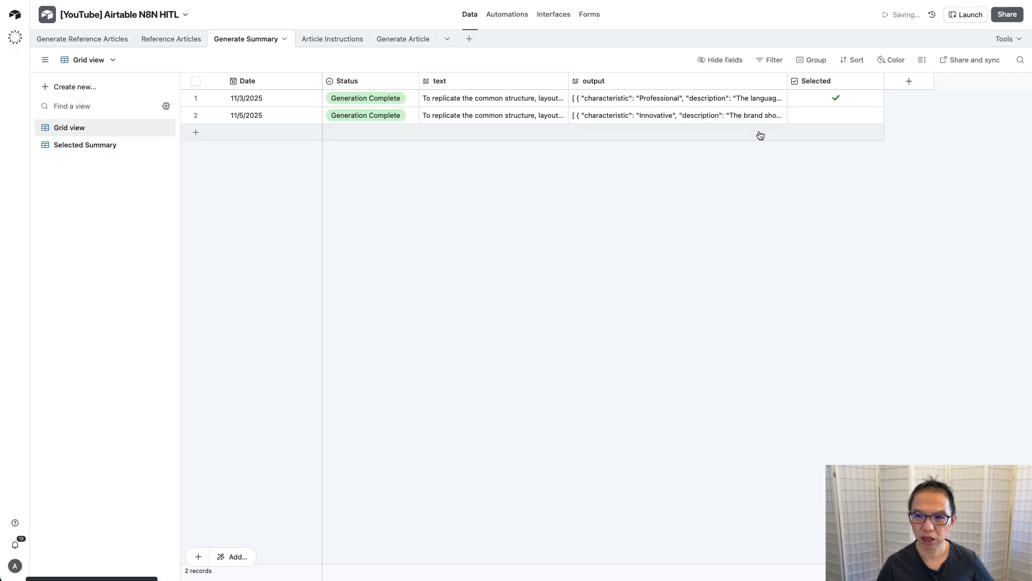
Step: Move the Selected tick from the 11/3/2025 summary to the 11/5/2025 summary
{"action": "left_click", "coordinate": [836, 98]}
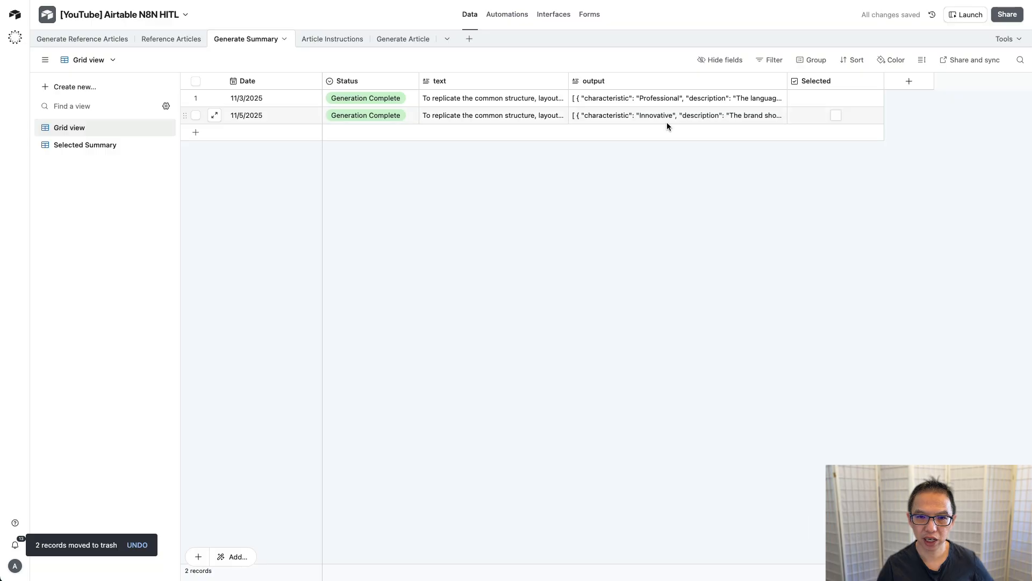
{"action": "left_click", "coordinate": [836, 117]}
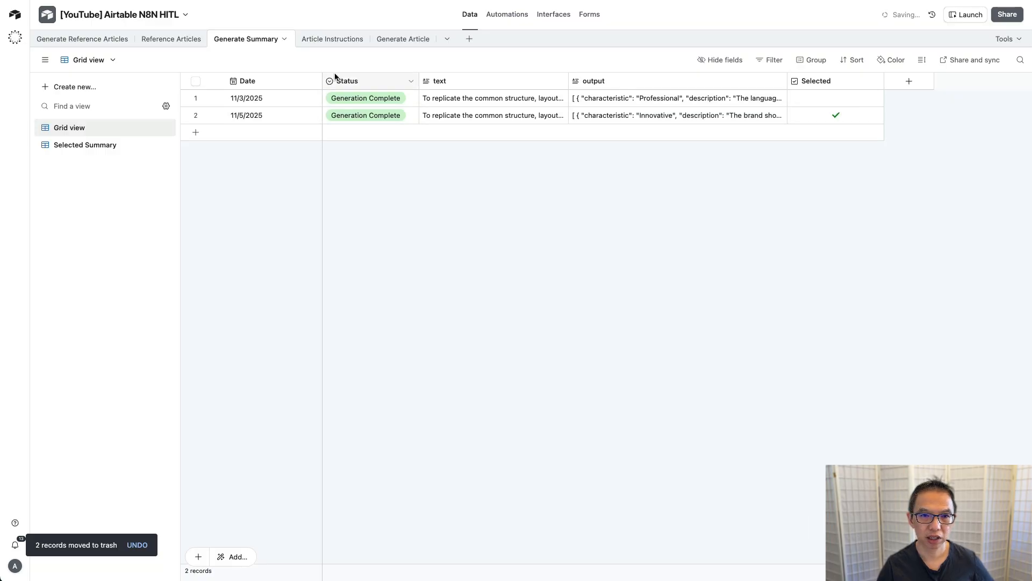
{"action": "left_click", "coordinate": [337, 40]}
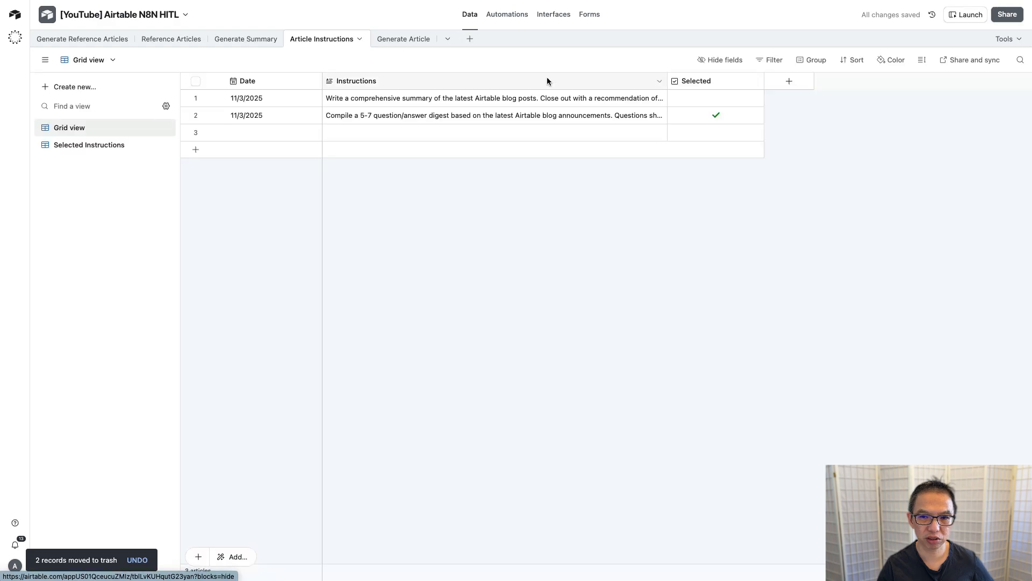
{"action": "left_click", "coordinate": [237, 39]}
{"action": "left_click", "coordinate": [89, 145]}
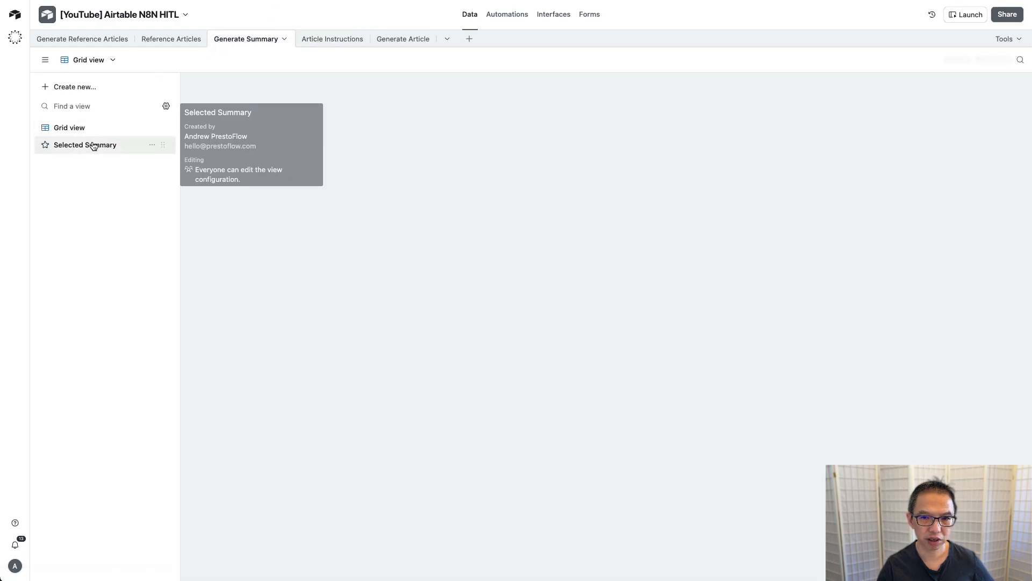
{"action": "left_click", "coordinate": [81, 127]}
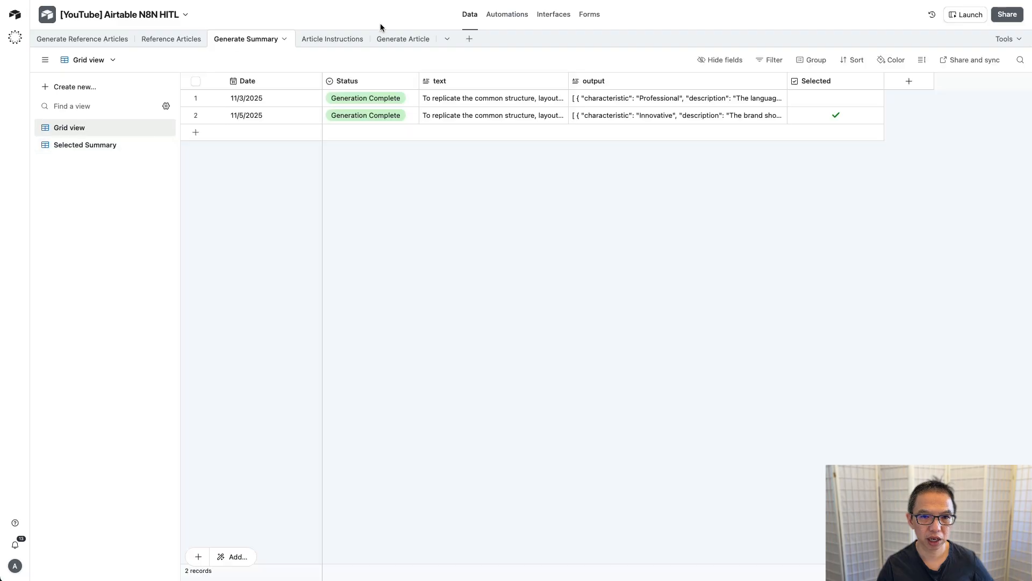
{"action": "left_click", "coordinate": [400, 39]}
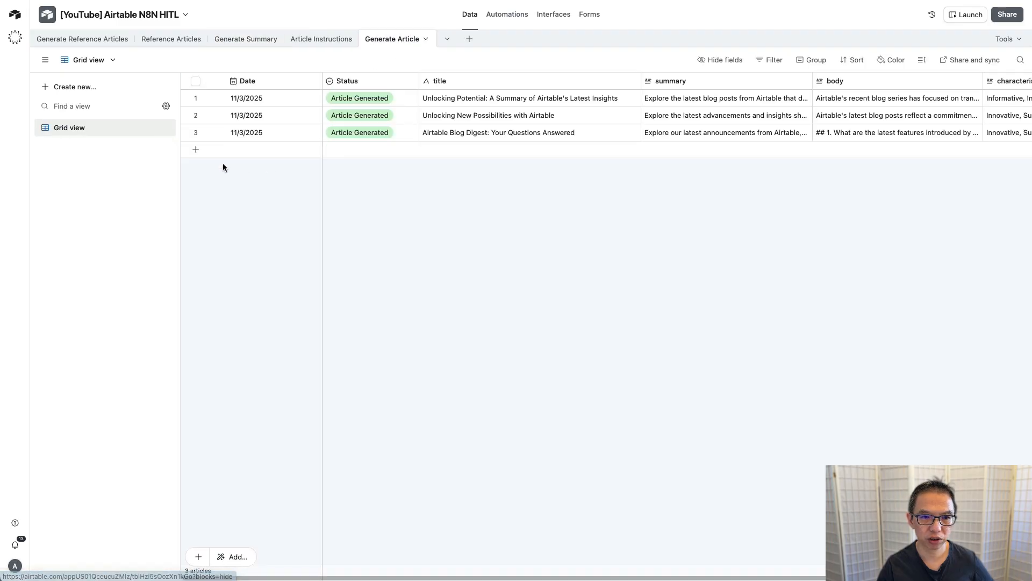
Step: Add an 11/5/2025 article row with status Generate Article and tick Post to Wordpress
{"action": "left_click", "coordinate": [196, 153]}
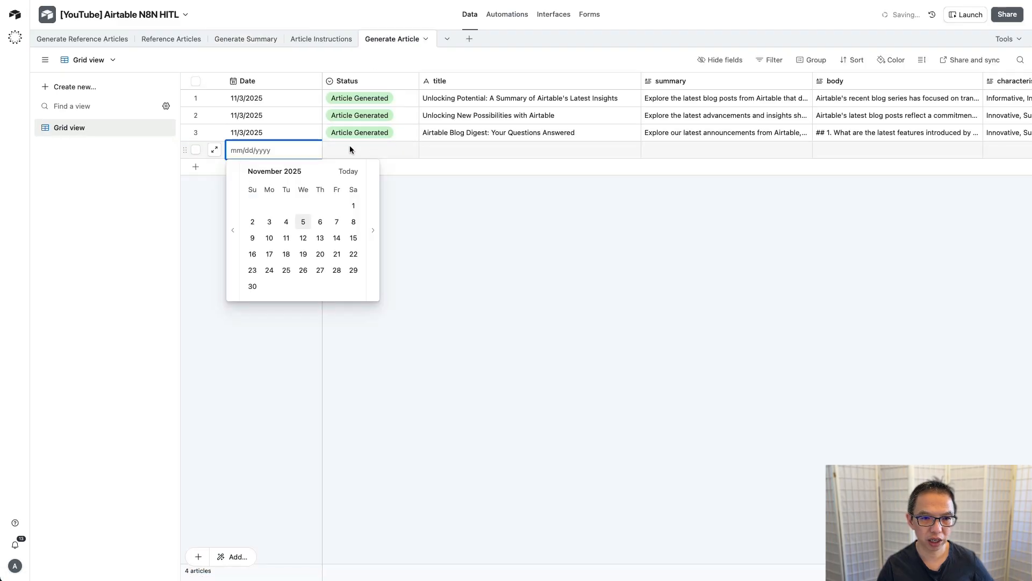
{"action": "left_click", "coordinate": [302, 220]}
{"action": "double_click", "coordinate": [385, 149]}
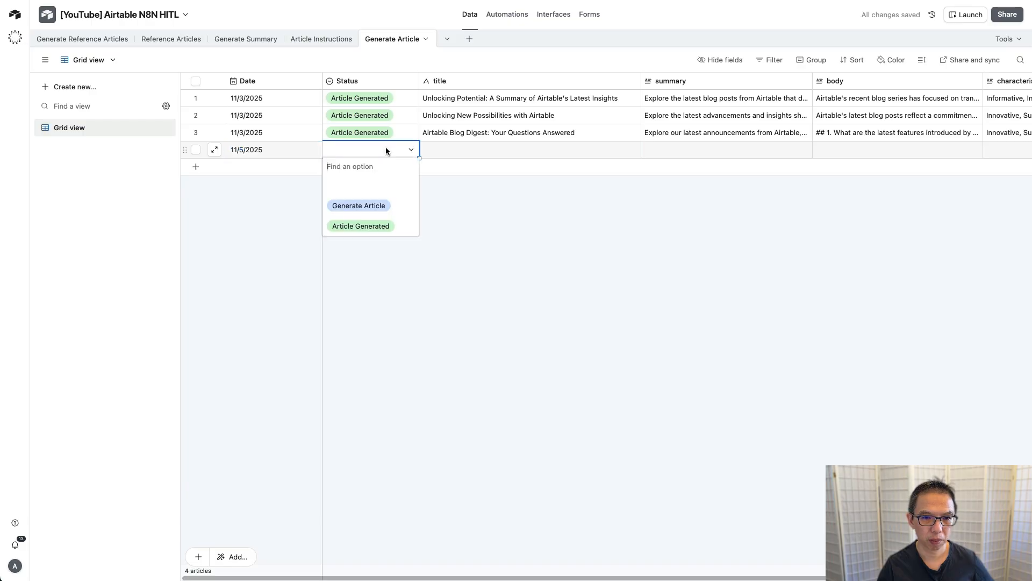
{"action": "left_click", "coordinate": [383, 210]}
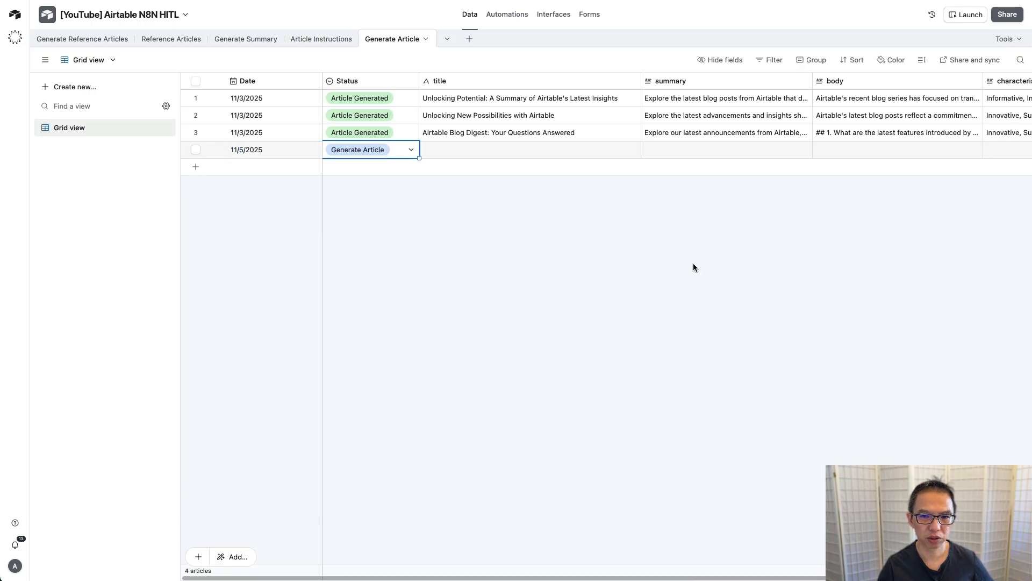
{"action": "scroll", "coordinate": [621, 202], "scroll_direction": "right", "scroll_amount": 5}
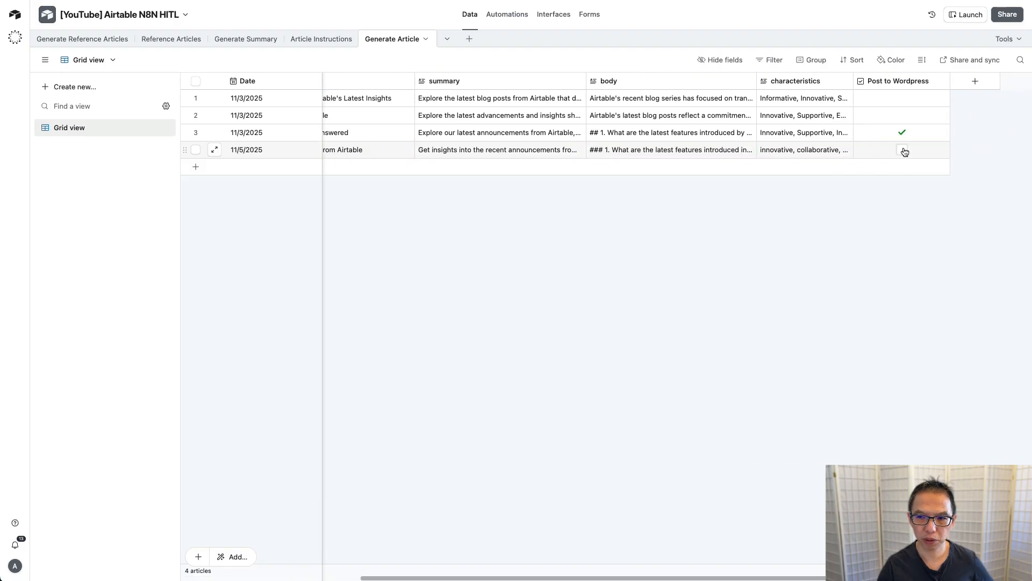
{"action": "left_click", "coordinate": [902, 150]}
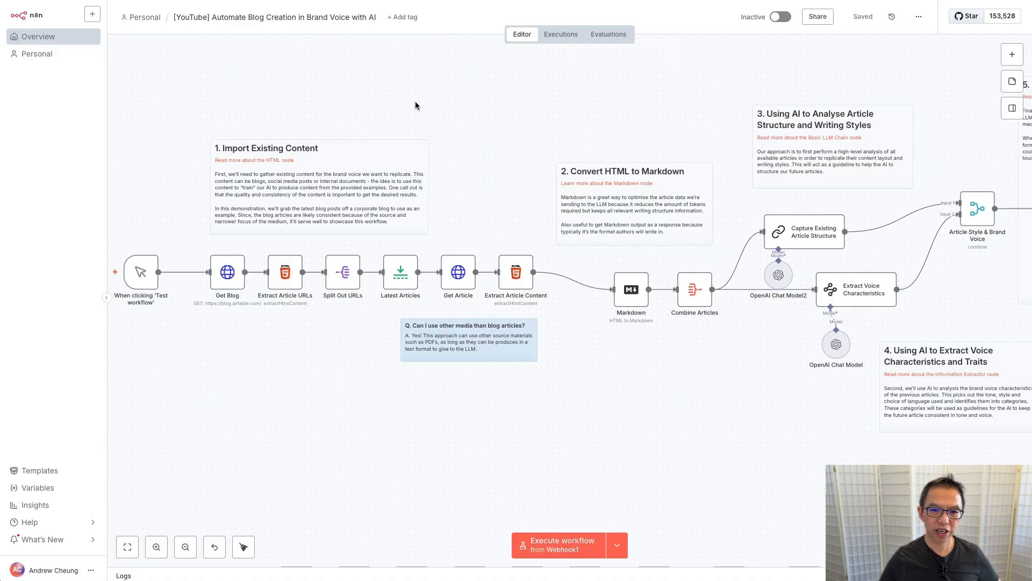
{"action": "scroll", "coordinate": [454, 127], "scroll_direction": "left", "scroll_amount": 5}
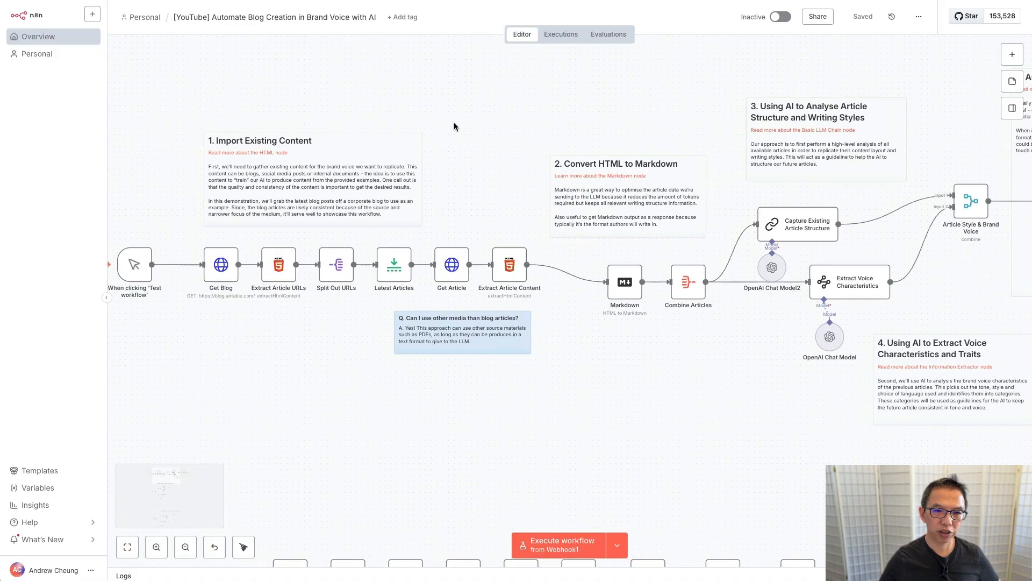
Step: Pan across the n8n workflow canvas to review each branch, then return to Airtable
{"action": "scroll", "coordinate": [453, 127], "scroll_direction": "right", "scroll_amount": 5}
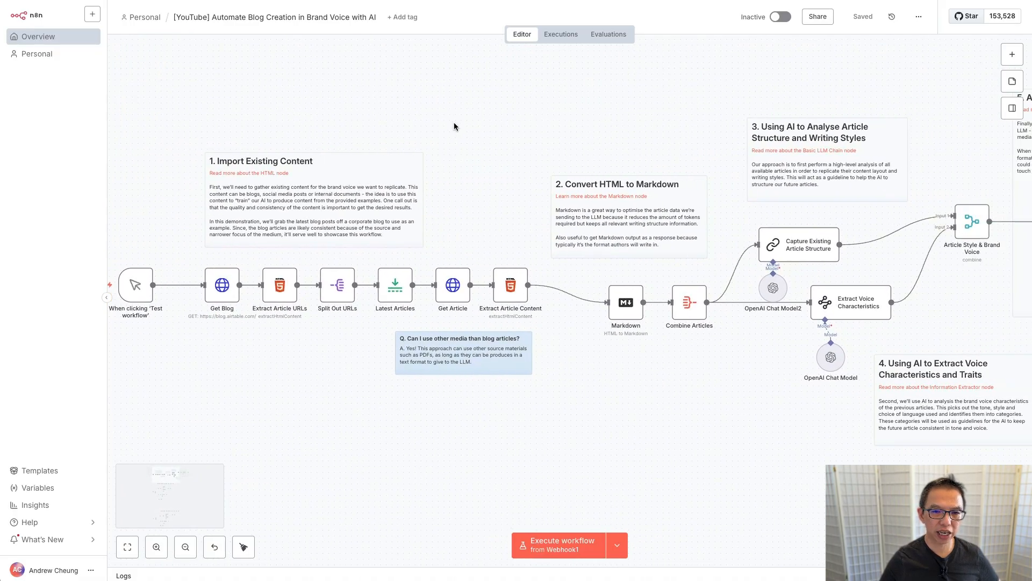
{"action": "scroll", "coordinate": [454, 127], "scroll_direction": "right", "scroll_amount": 10}
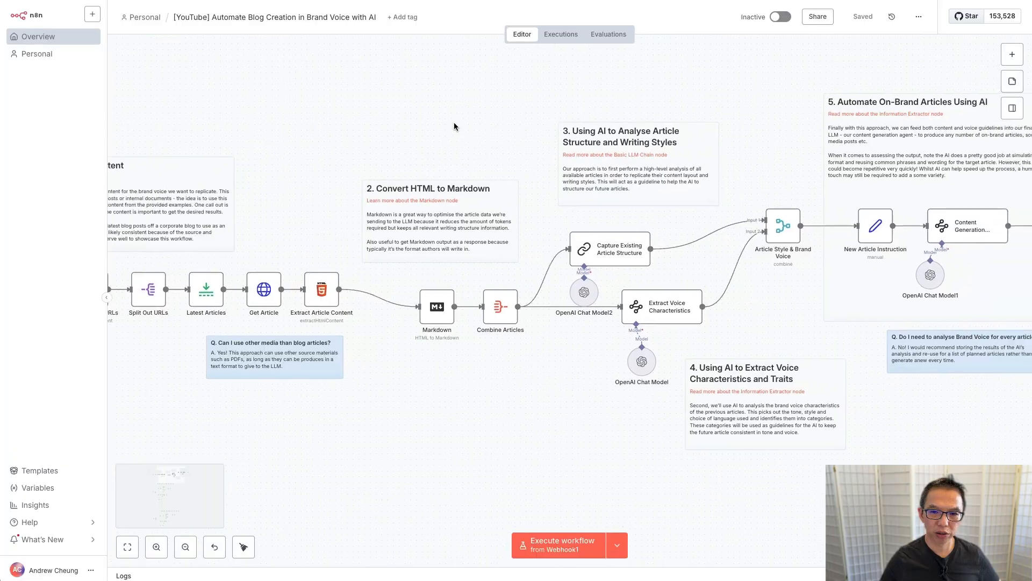
{"action": "scroll", "coordinate": [454, 127], "scroll_direction": "right", "scroll_amount": 8}
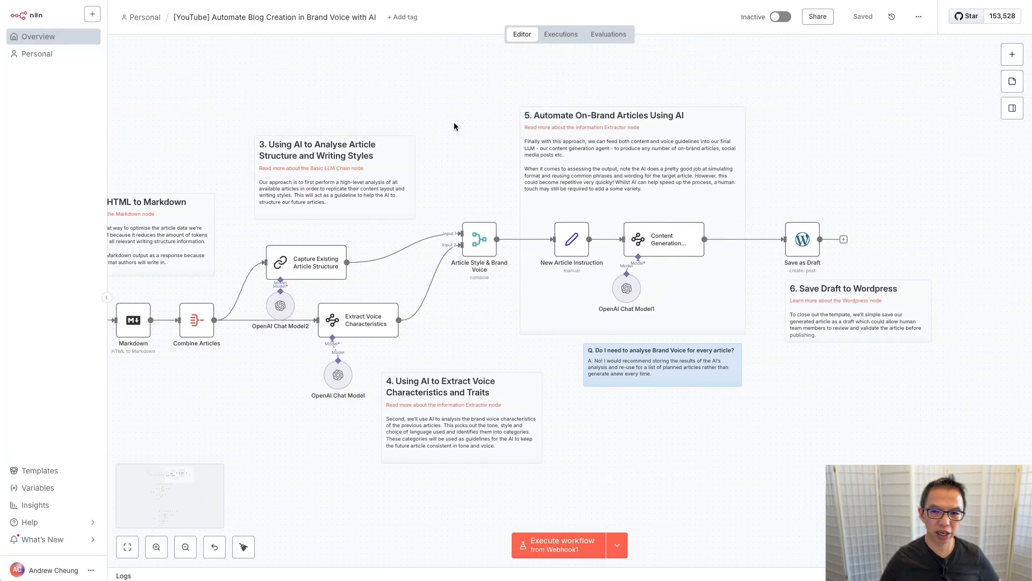
{"action": "scroll", "coordinate": [454, 126], "scroll_direction": "down", "scroll_amount": 20}
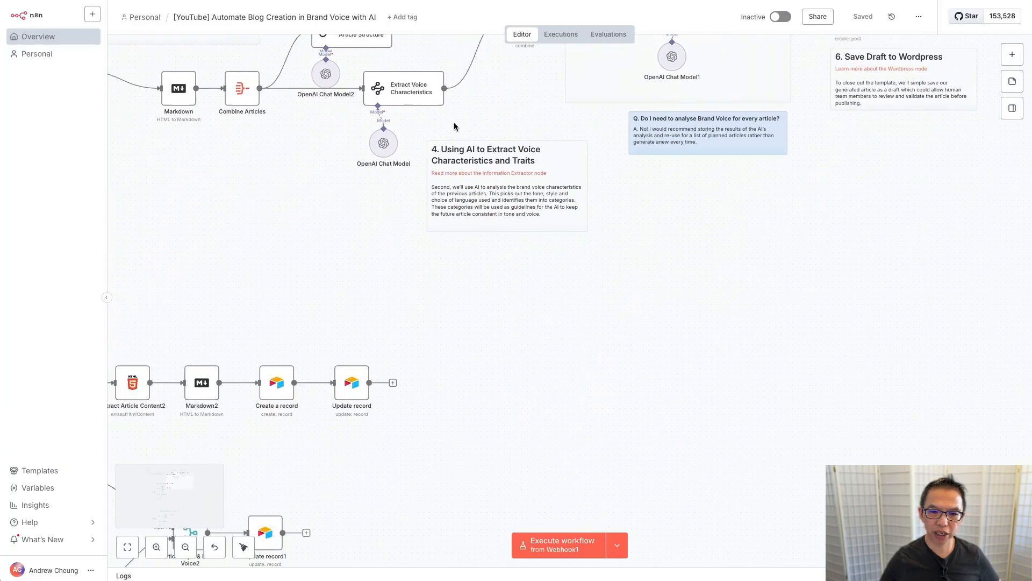
{"action": "scroll", "coordinate": [454, 127], "scroll_direction": "left", "scroll_amount": 3}
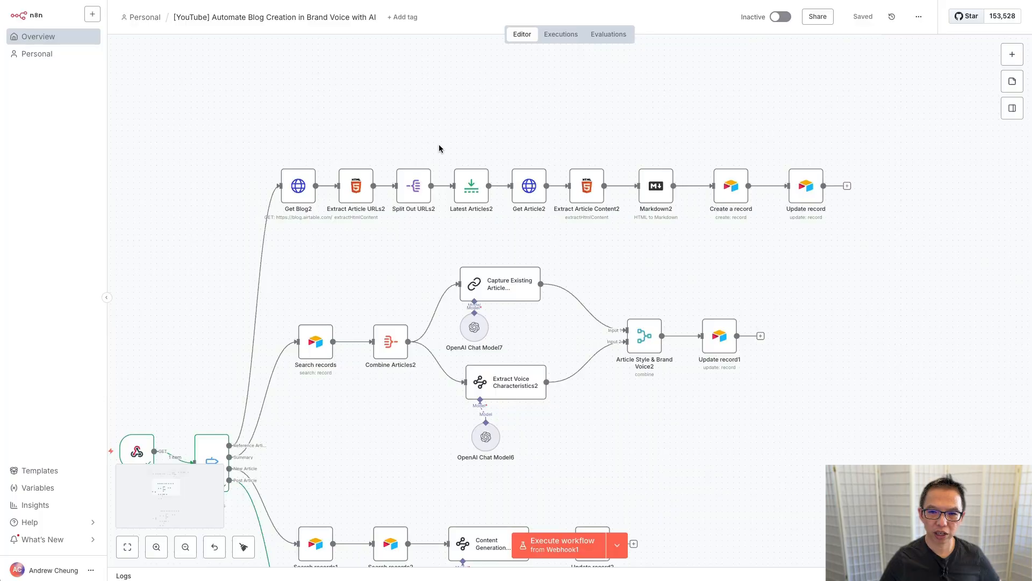
{"action": "scroll", "coordinate": [286, 247], "scroll_direction": "down", "scroll_amount": 2}
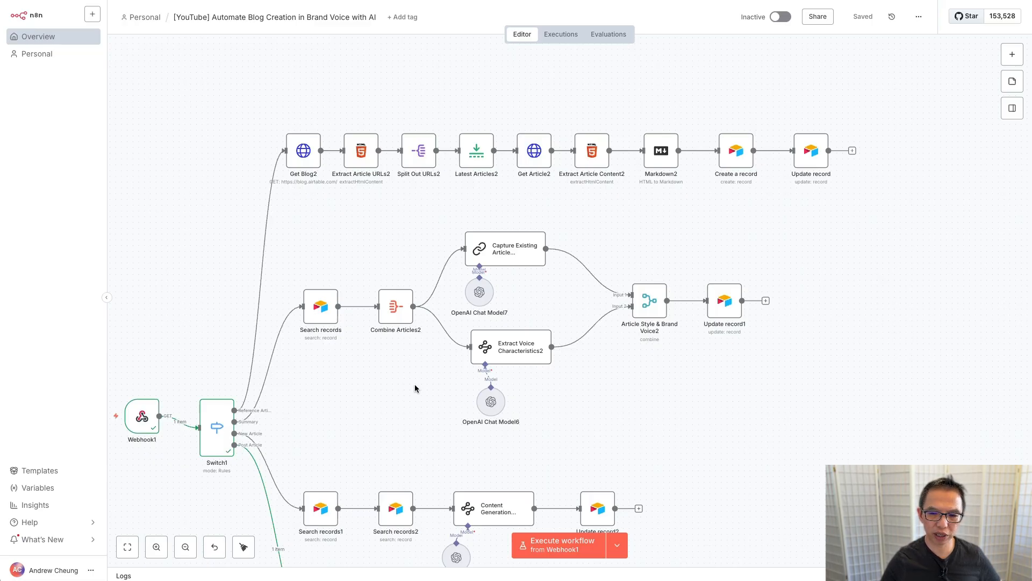
{"action": "scroll", "coordinate": [424, 306], "scroll_direction": "down", "scroll_amount": 5}
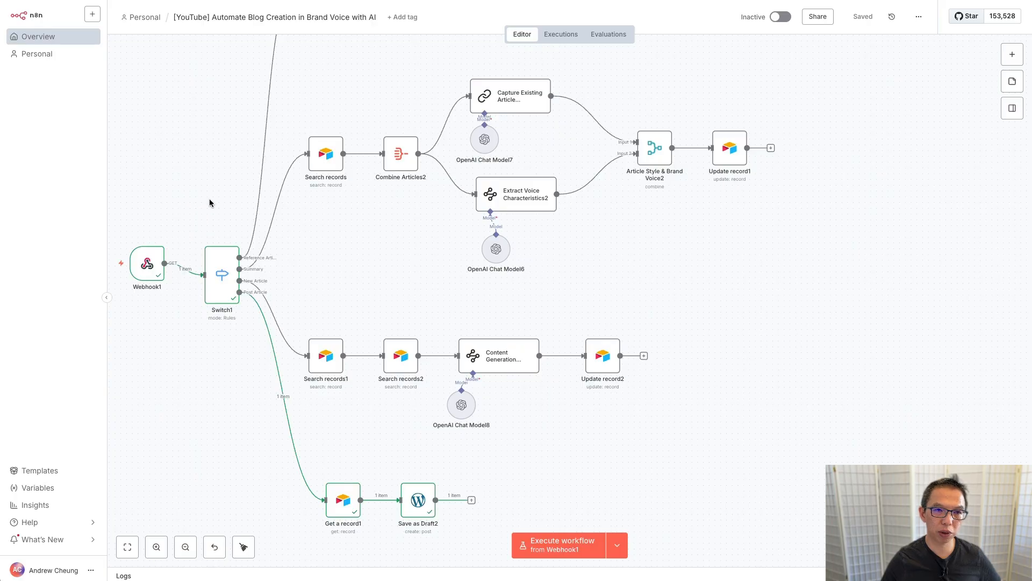
{"action": "key", "text": "ctrl+Tab"}
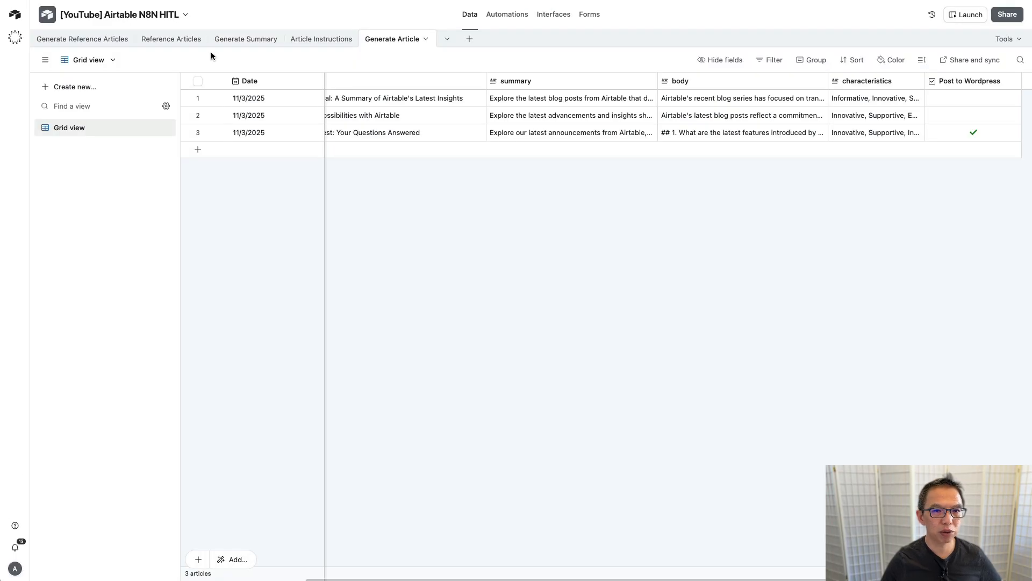